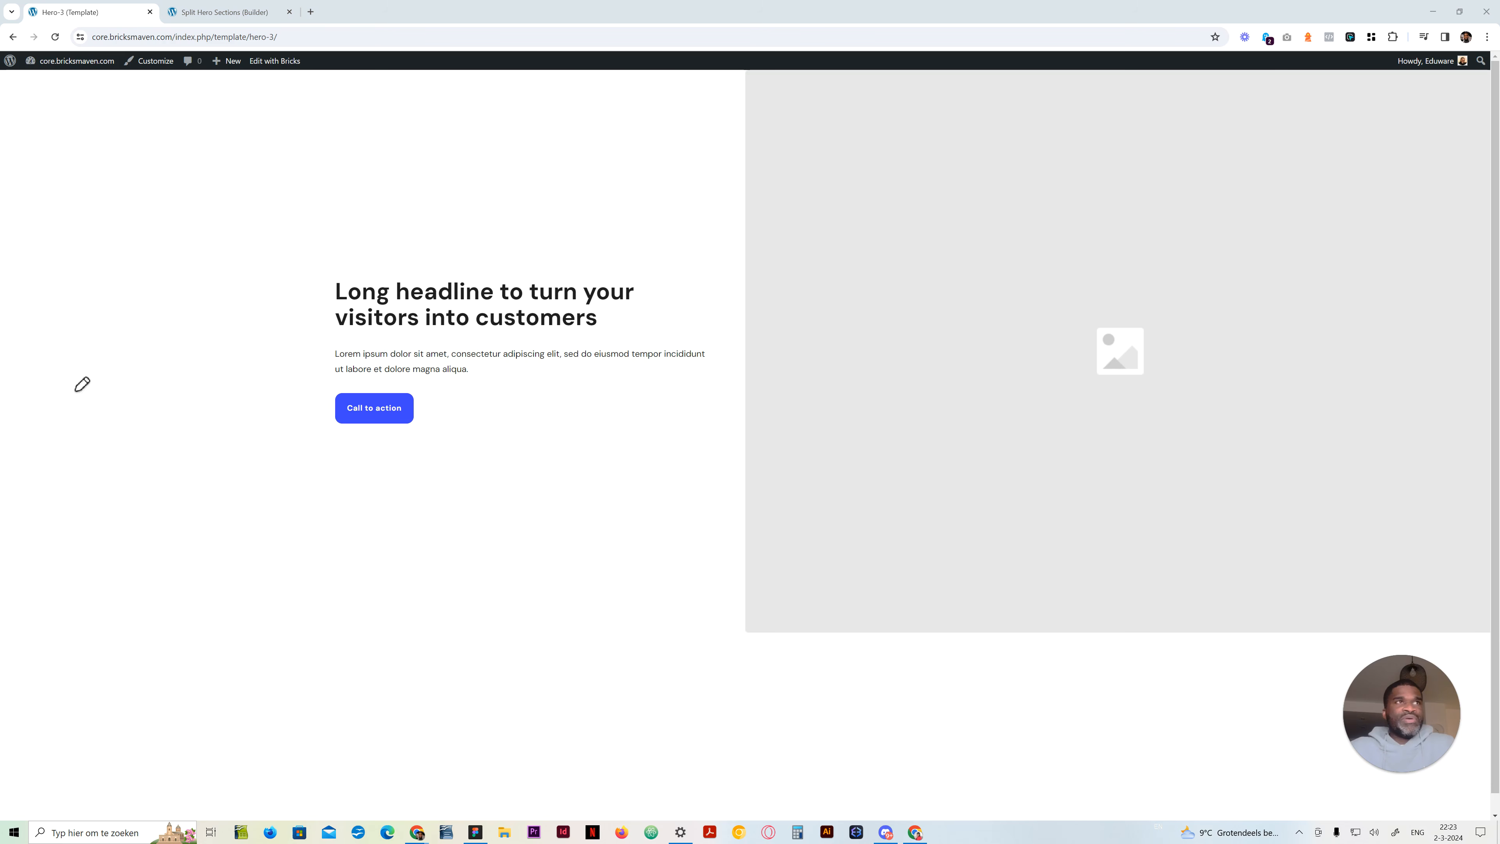
pyautogui.moveTo(745, 73); pyautogui.dragTo(743, 633)
pyautogui.moveTo(191, 633)
pyautogui.mouseDown()
pyautogui.moveTo(898, 646)
pyautogui.moveTo(1080, 626)
pyautogui.mouseUp()
pyautogui.moveTo(388, 320)
pyautogui.mouseDown()
pyautogui.moveTo(453, 258)
pyautogui.moveTo(373, 374)
pyautogui.mouseUp()
pyautogui.moveTo(600, 234)
pyautogui.mouseDown()
pyautogui.moveTo(612, 381)
pyautogui.moveTo(619, 277)
pyautogui.moveTo(638, 350)
pyautogui.mouseUp()
pyautogui.moveTo(884, 230); pyautogui.dragTo(829, 347)
pyautogui.moveTo(942, 253); pyautogui.dragTo(929, 278)
pyautogui.moveTo(986, 237)
pyautogui.mouseDown()
pyautogui.moveTo(968, 350)
pyautogui.moveTo(955, 259)
pyautogui.mouseUp()
pyautogui.moveTo(994, 322); pyautogui.dragTo(995, 354)
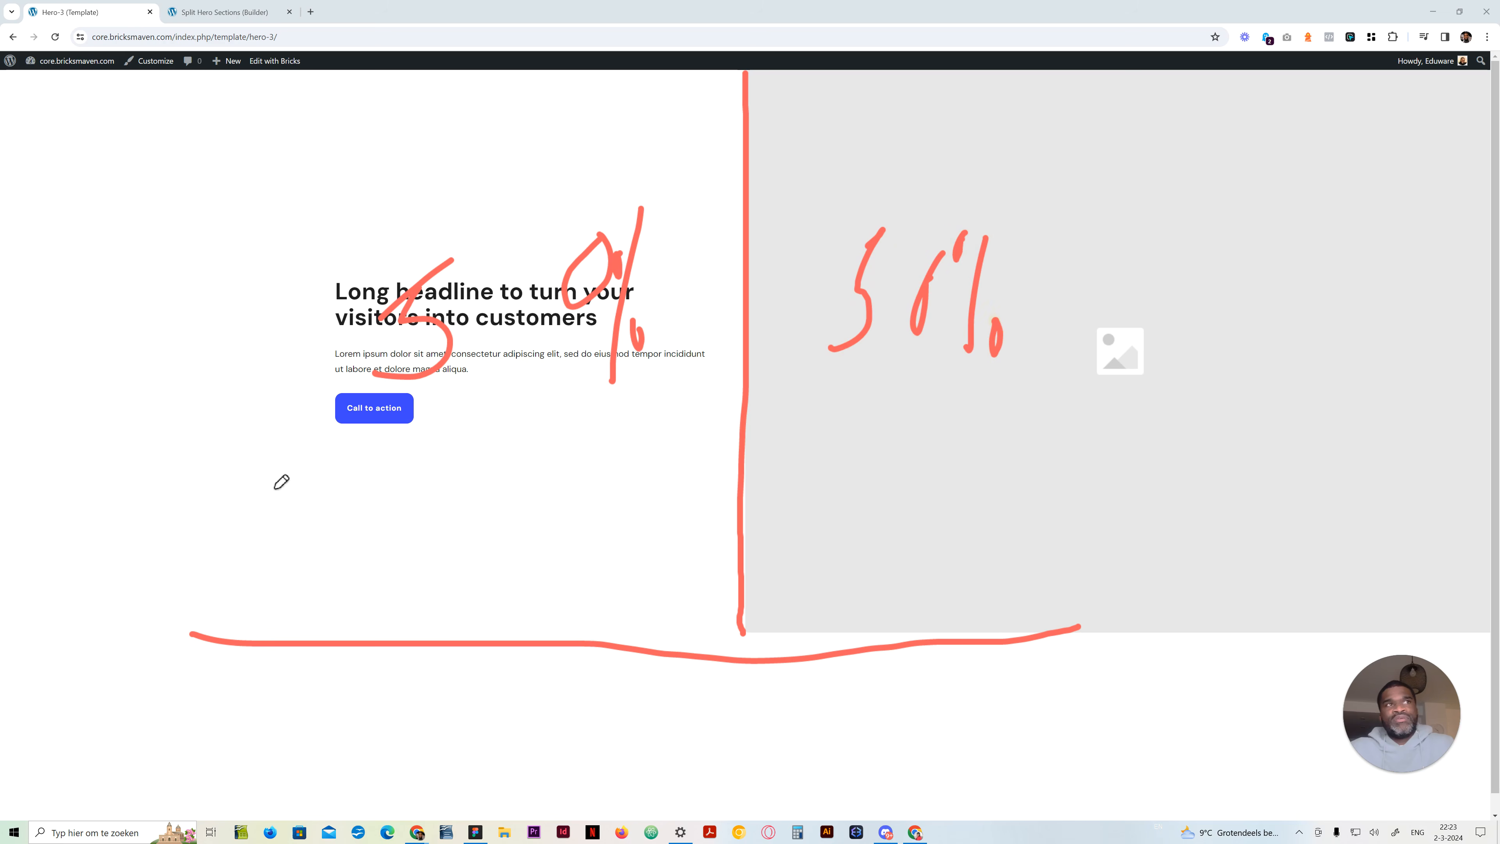
pyautogui.click(43, 476)
pyautogui.click(39, 515)
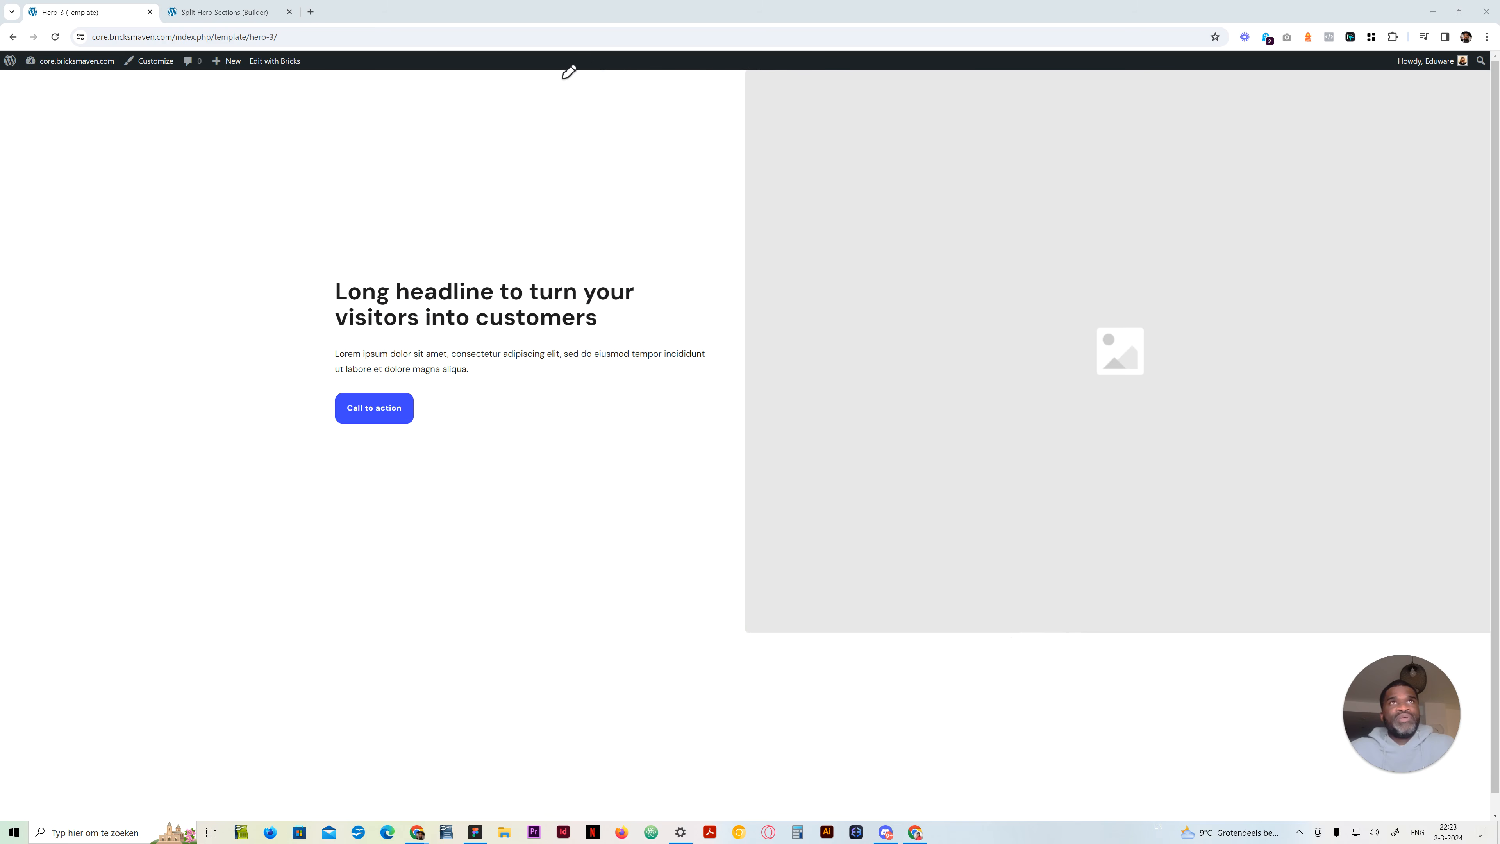
pyautogui.moveTo(551, 71)
pyautogui.mouseDown()
pyautogui.moveTo(536, 631)
pyautogui.moveTo(763, 629)
pyautogui.moveTo(662, 632)
pyautogui.moveTo(743, 318)
pyautogui.moveTo(559, 165)
pyautogui.moveTo(707, 251)
pyautogui.moveTo(1172, 117)
pyautogui.moveTo(967, 399)
pyautogui.moveTo(1306, 419)
pyautogui.moveTo(1449, 479)
pyautogui.moveTo(857, 580)
pyautogui.moveTo(612, 446)
pyautogui.moveTo(586, 241)
pyautogui.moveTo(626, 385)
pyautogui.moveTo(580, 220)
pyautogui.moveTo(570, 98)
pyautogui.moveTo(945, 74)
pyautogui.moveTo(1394, 94)
pyautogui.moveTo(1445, 274)
pyautogui.moveTo(1429, 587)
pyautogui.moveTo(1234, 561)
pyautogui.moveTo(1034, 560)
pyautogui.mouseUp()
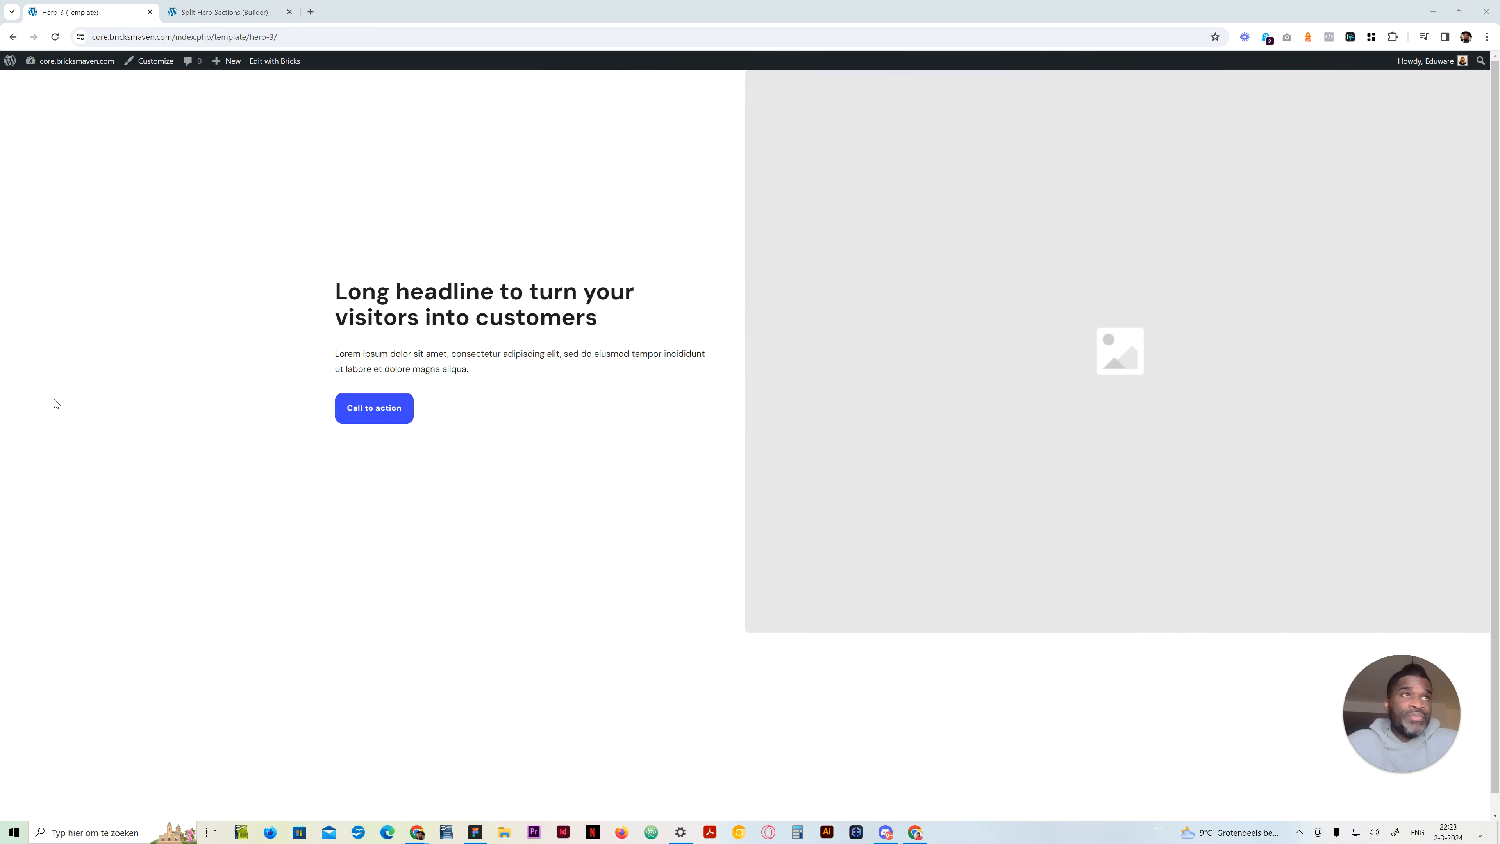
pyautogui.click(37, 473)
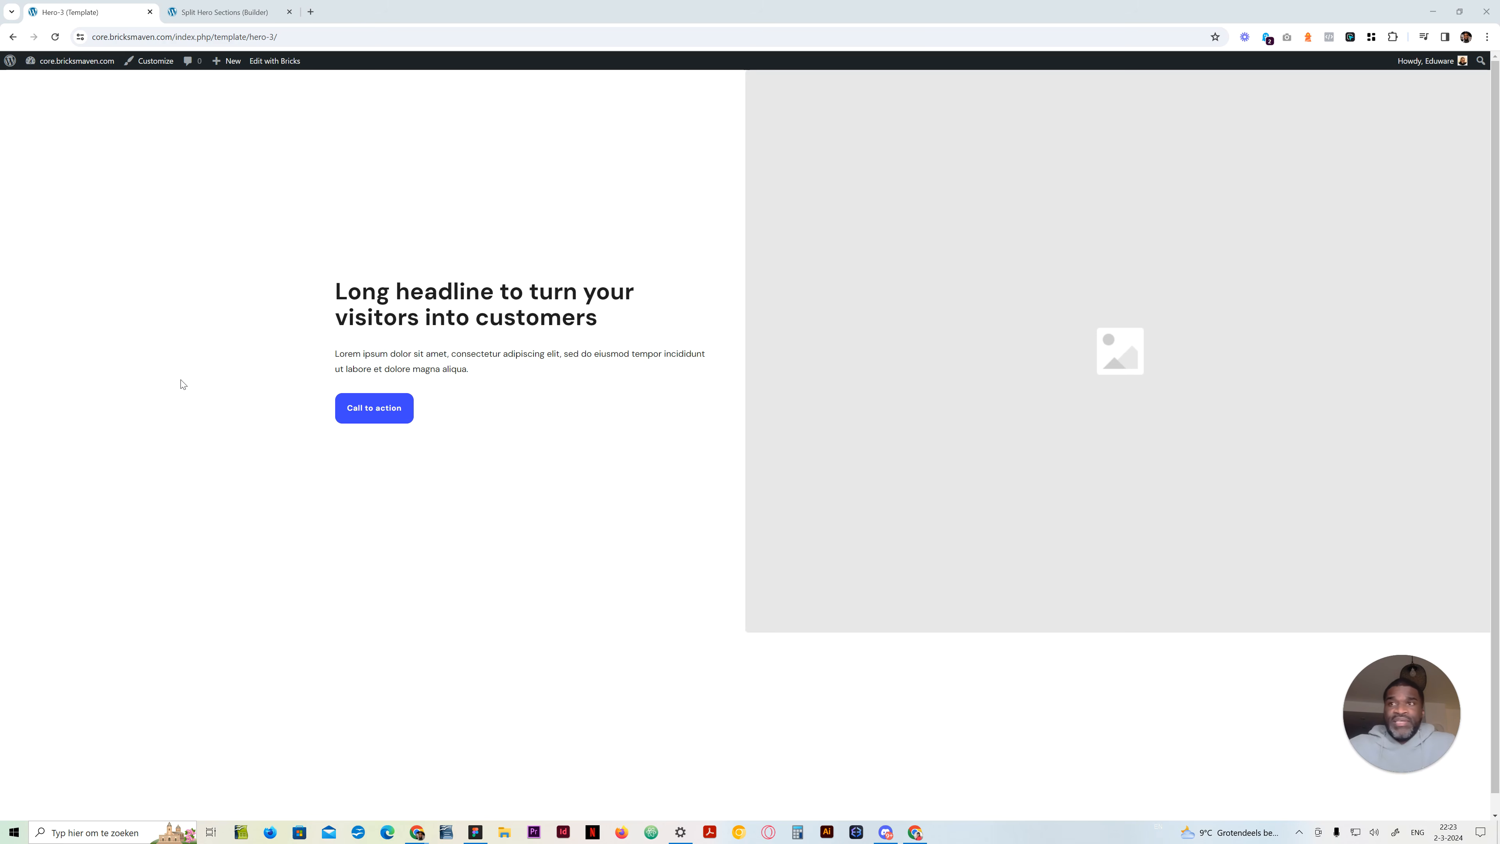
pyautogui.click(332, 238)
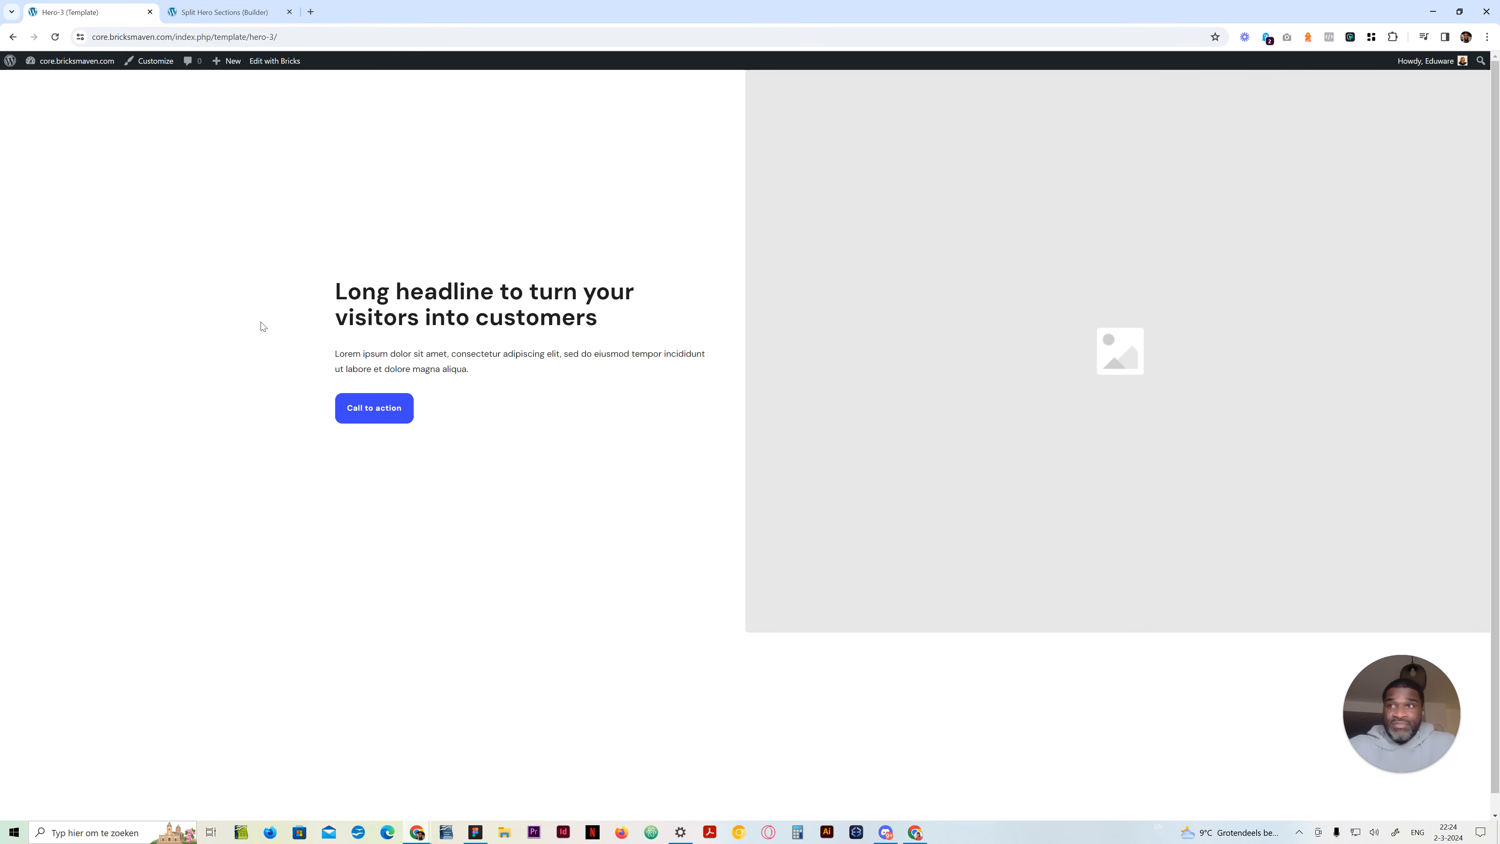
# Switch to the Split Hero Sections builder page, add a section to the empty canvas and rename it Split Hero
pyautogui.click(208, 8)
pyautogui.click(588, 350)
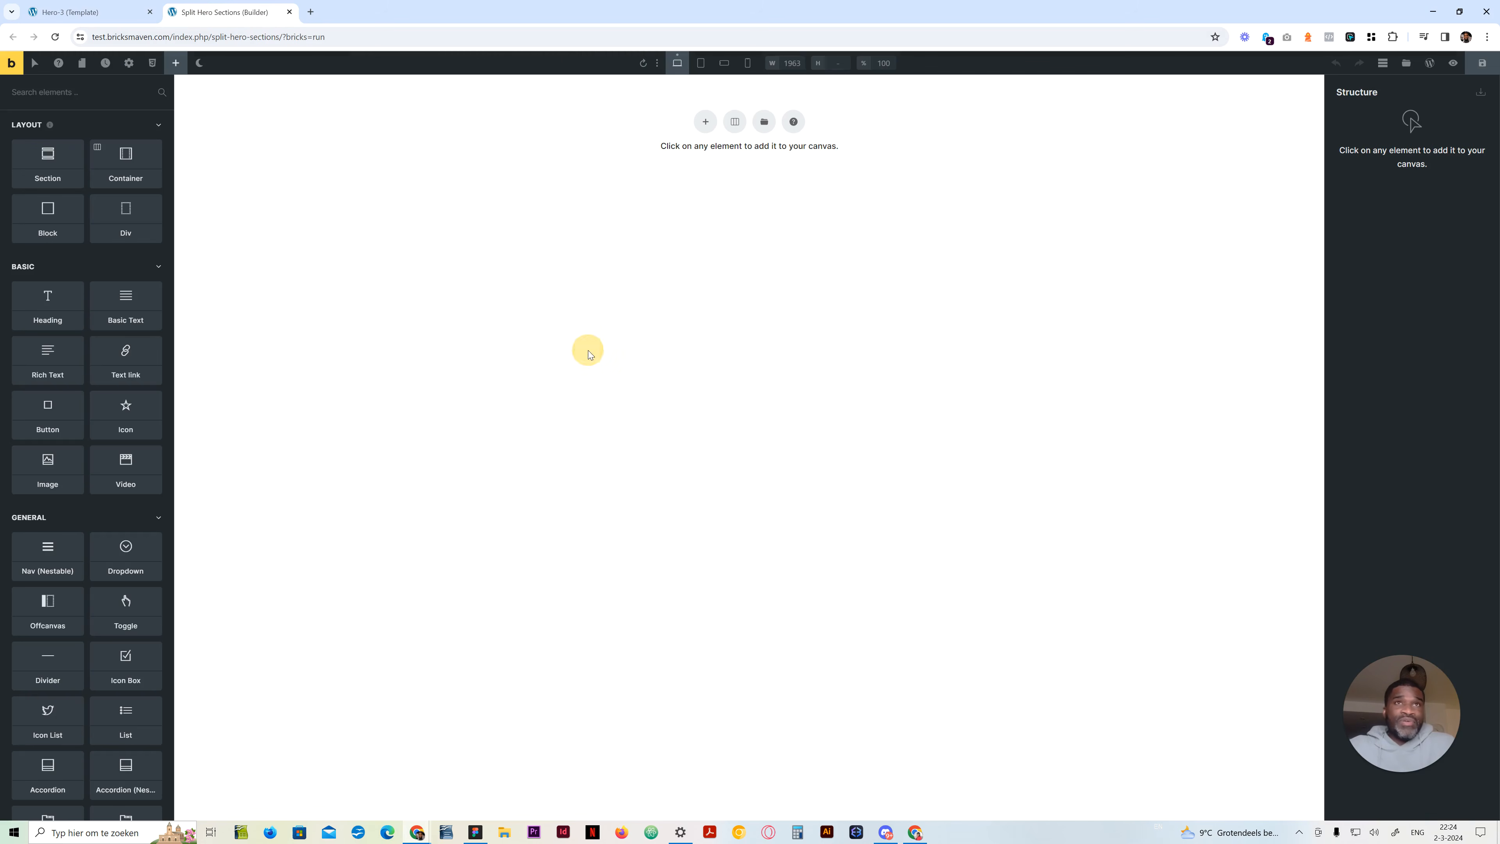
pyautogui.click(49, 183)
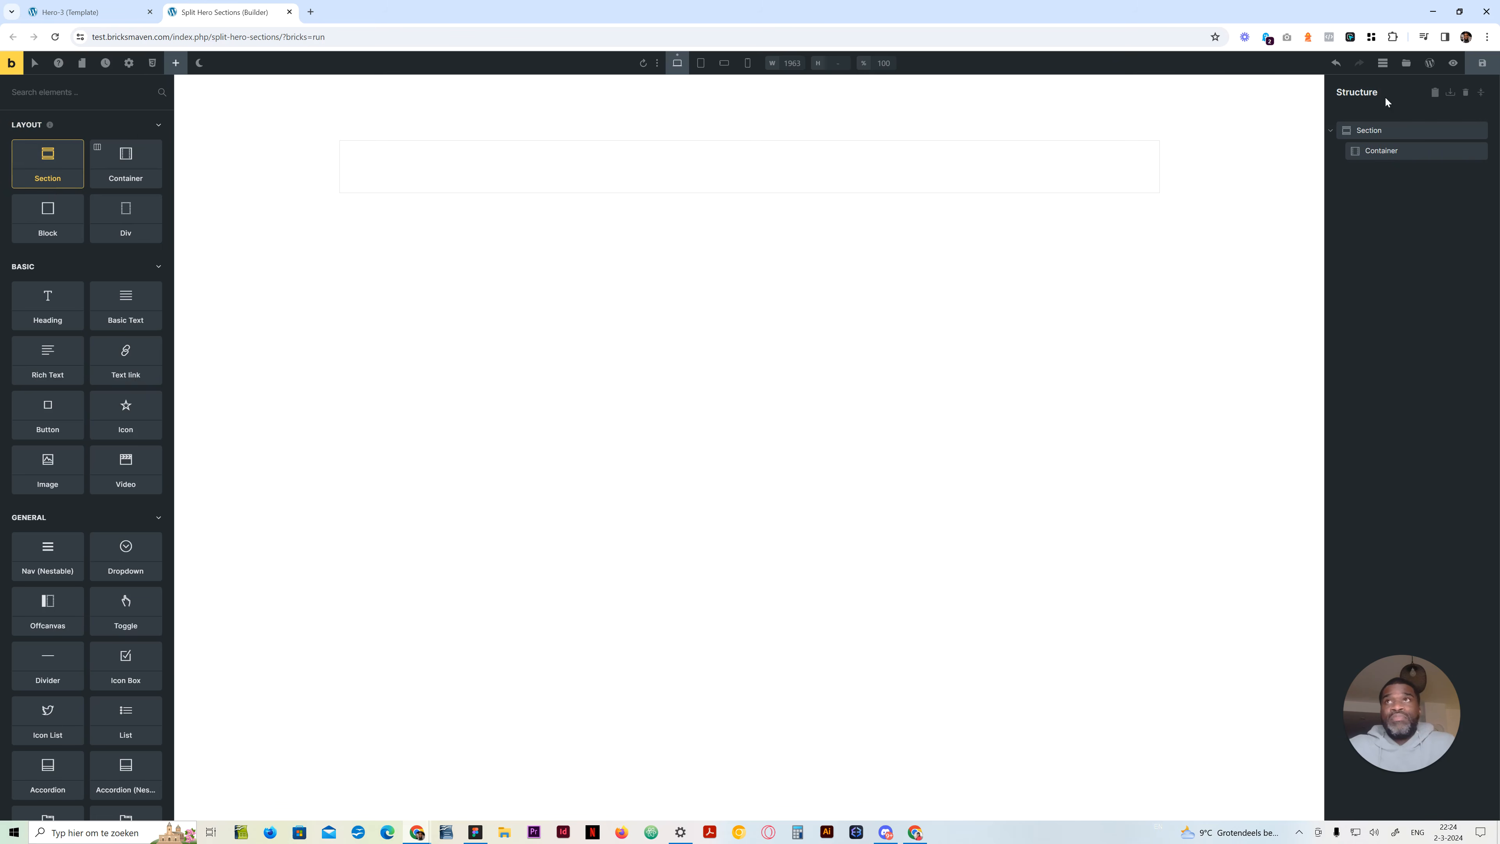
pyautogui.click(1367, 130)
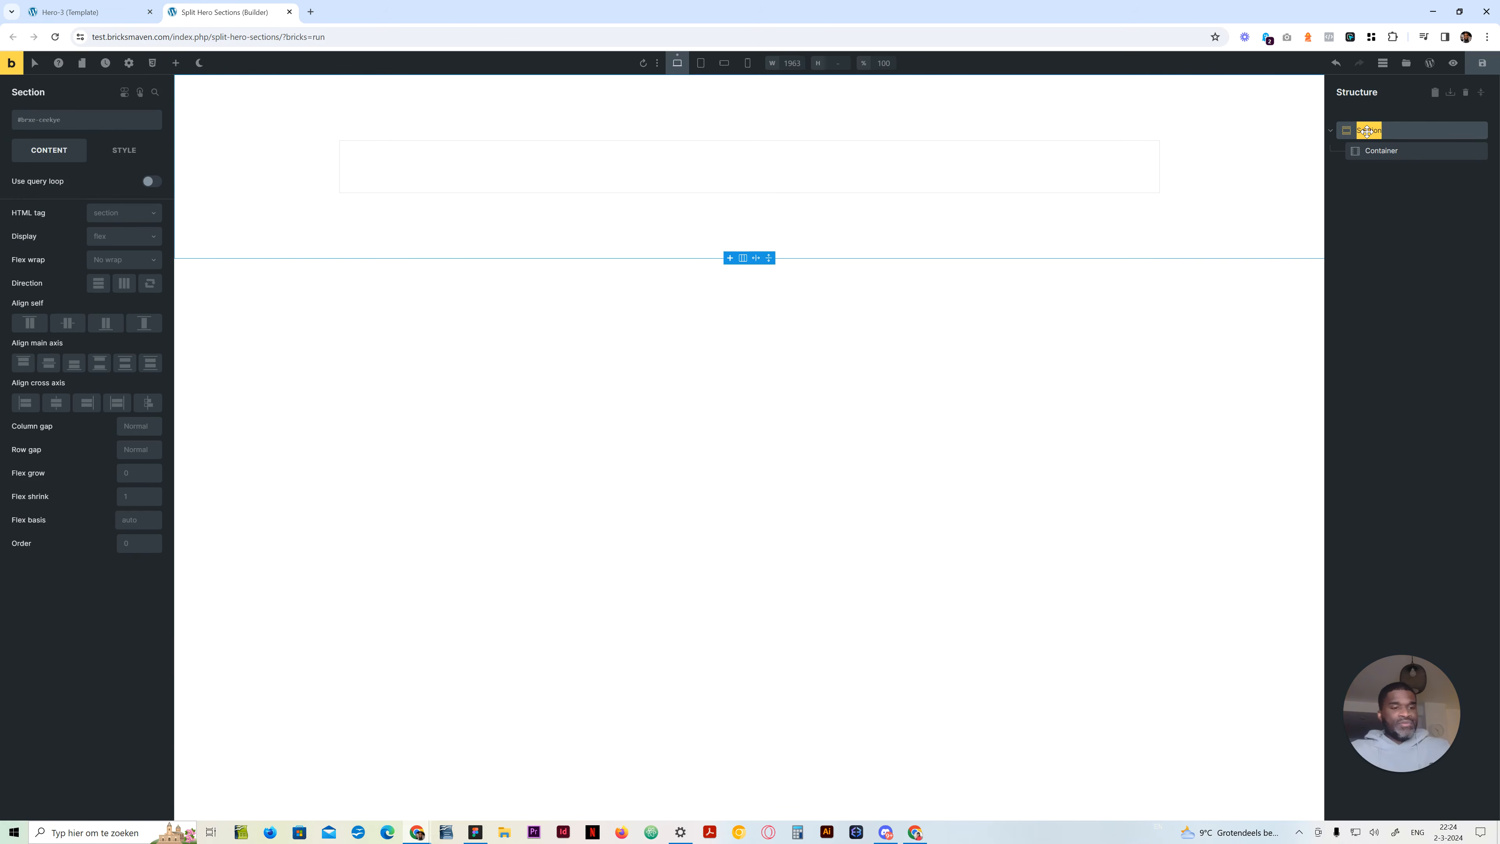
pyautogui.write('Split Hero')
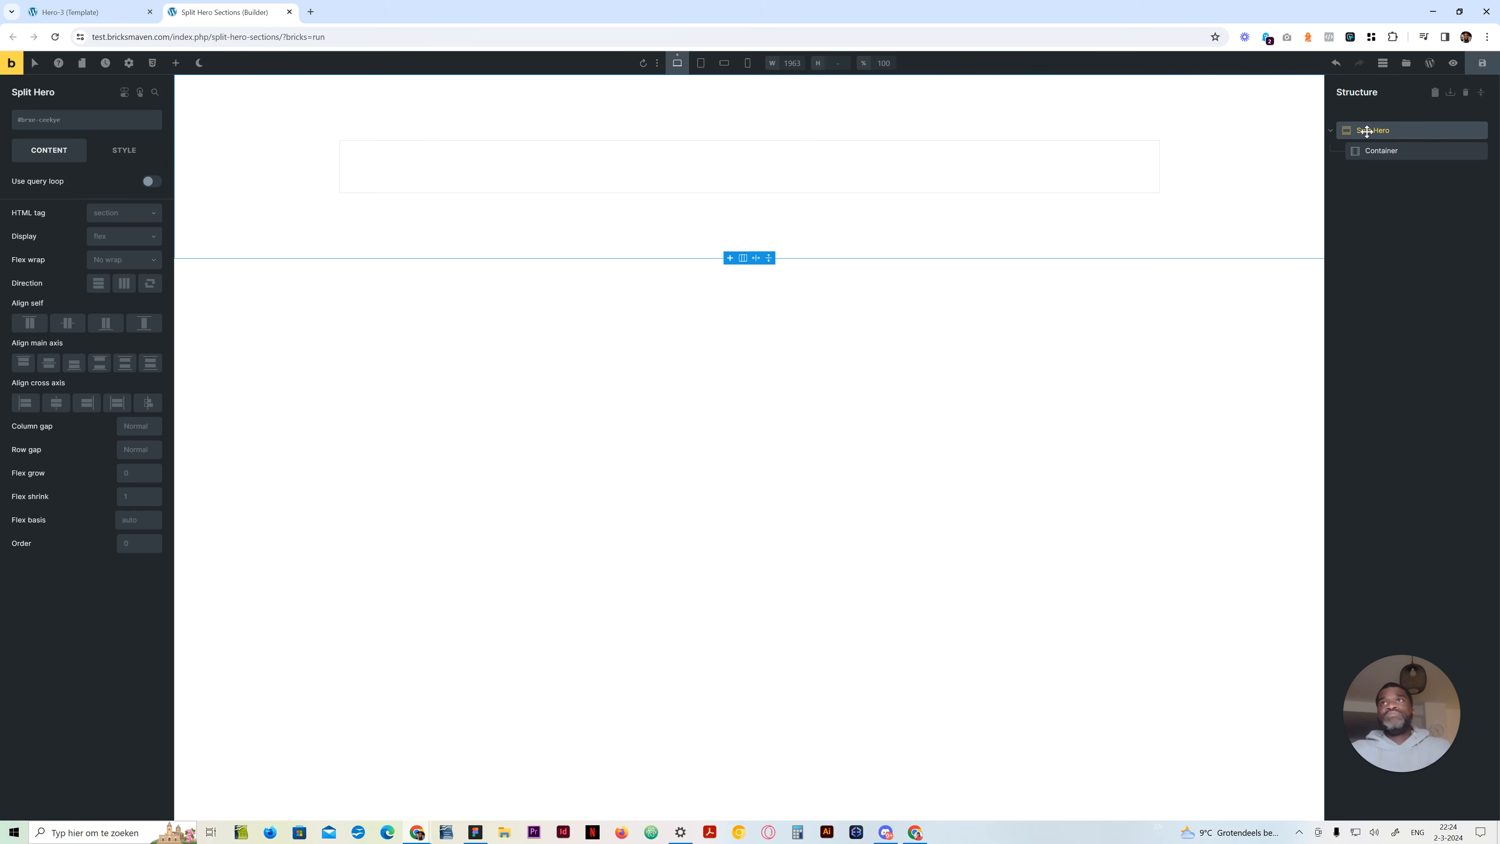
# Add two blocks inside the Split Hero section's container and name them Content and Media
pyautogui.click(1382, 150)
pyautogui.click(175, 63)
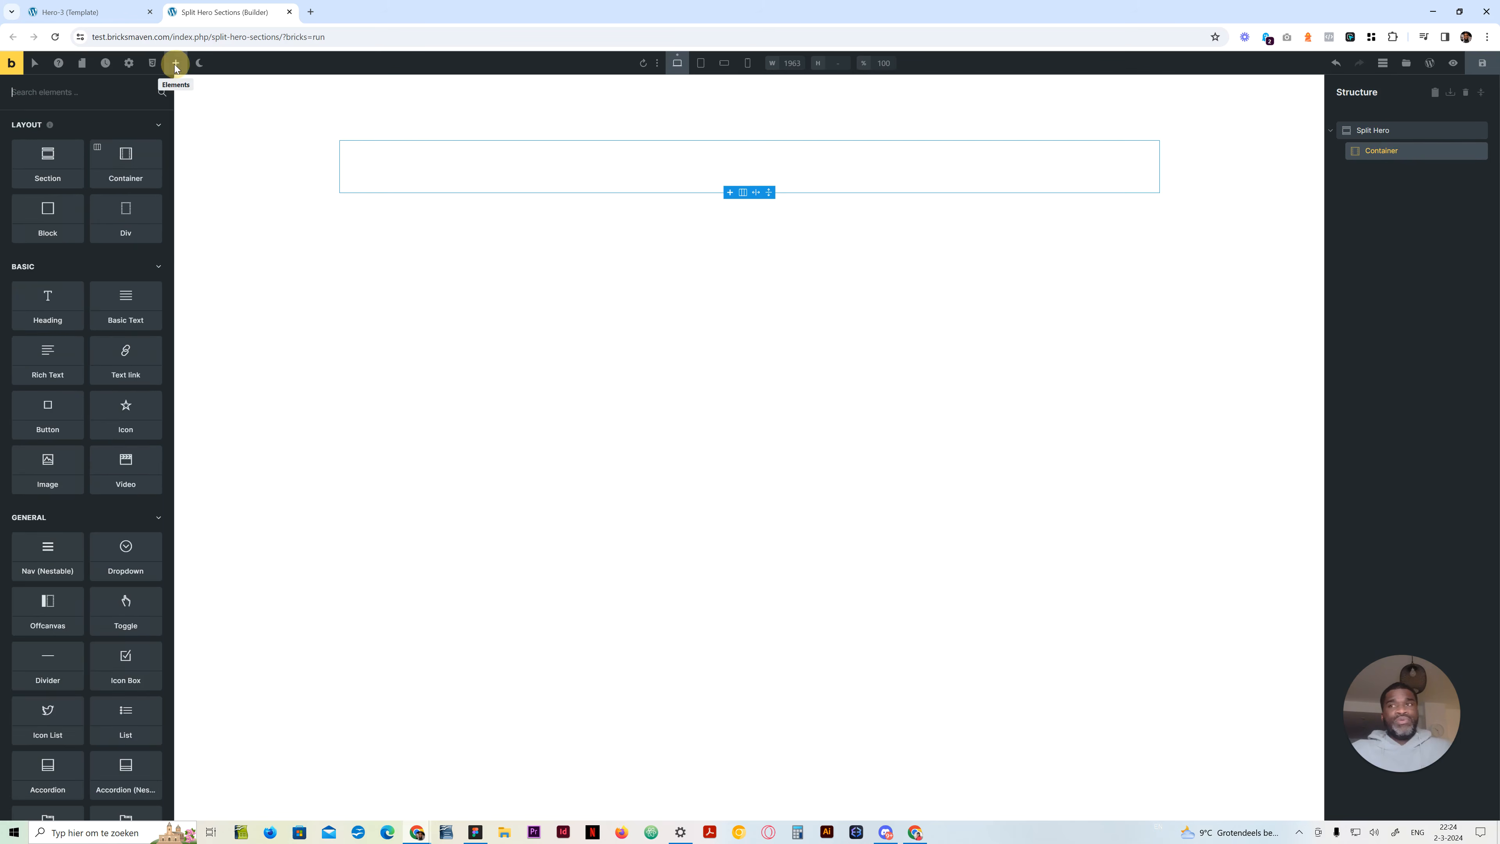
pyautogui.click(60, 227)
pyautogui.doubleClick(1387, 170)
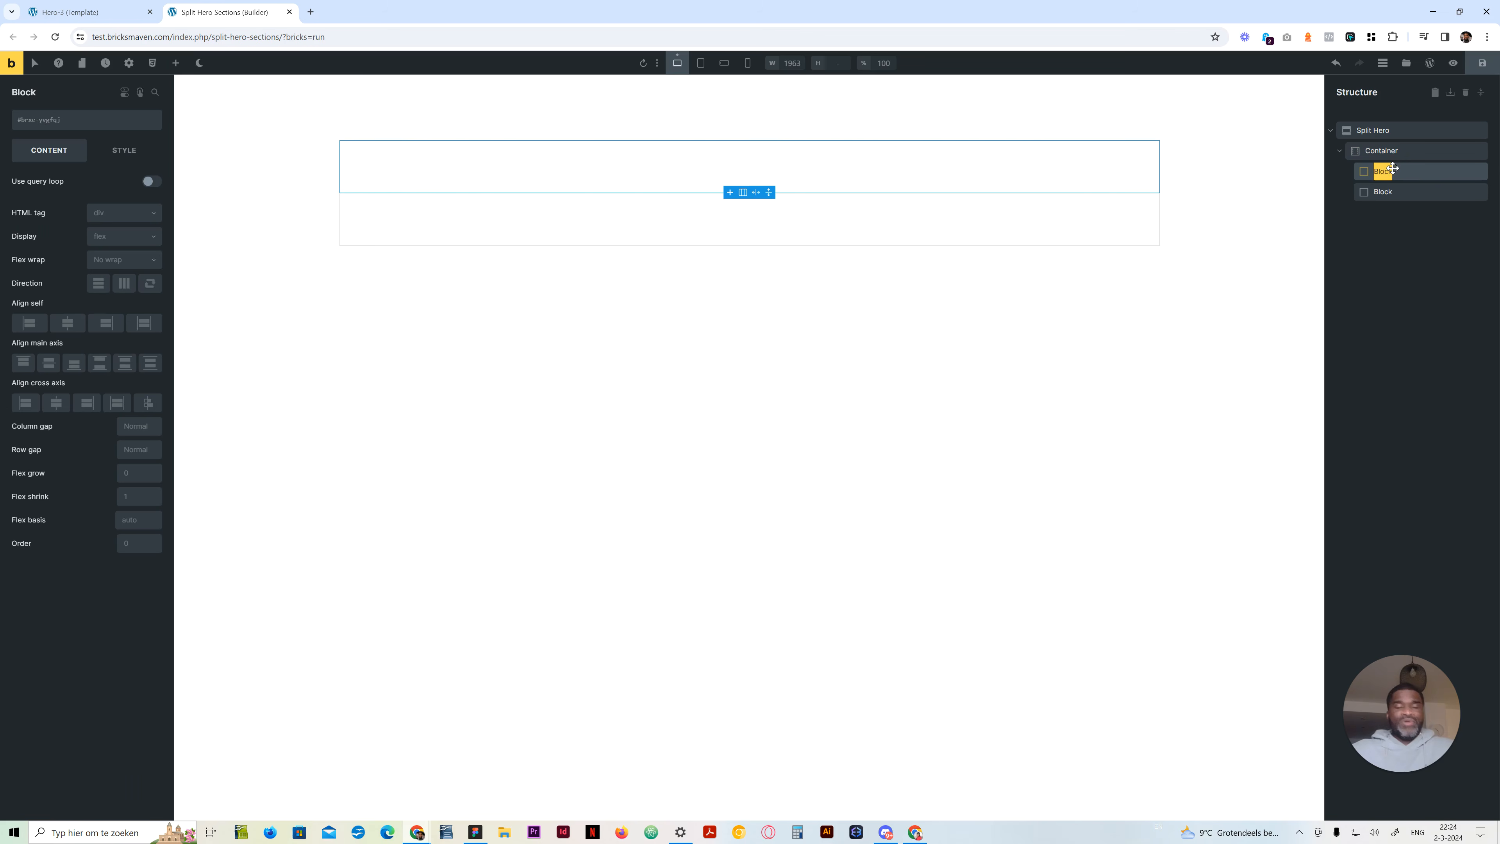
pyautogui.write('Content')
pyautogui.doubleClick(1382, 191)
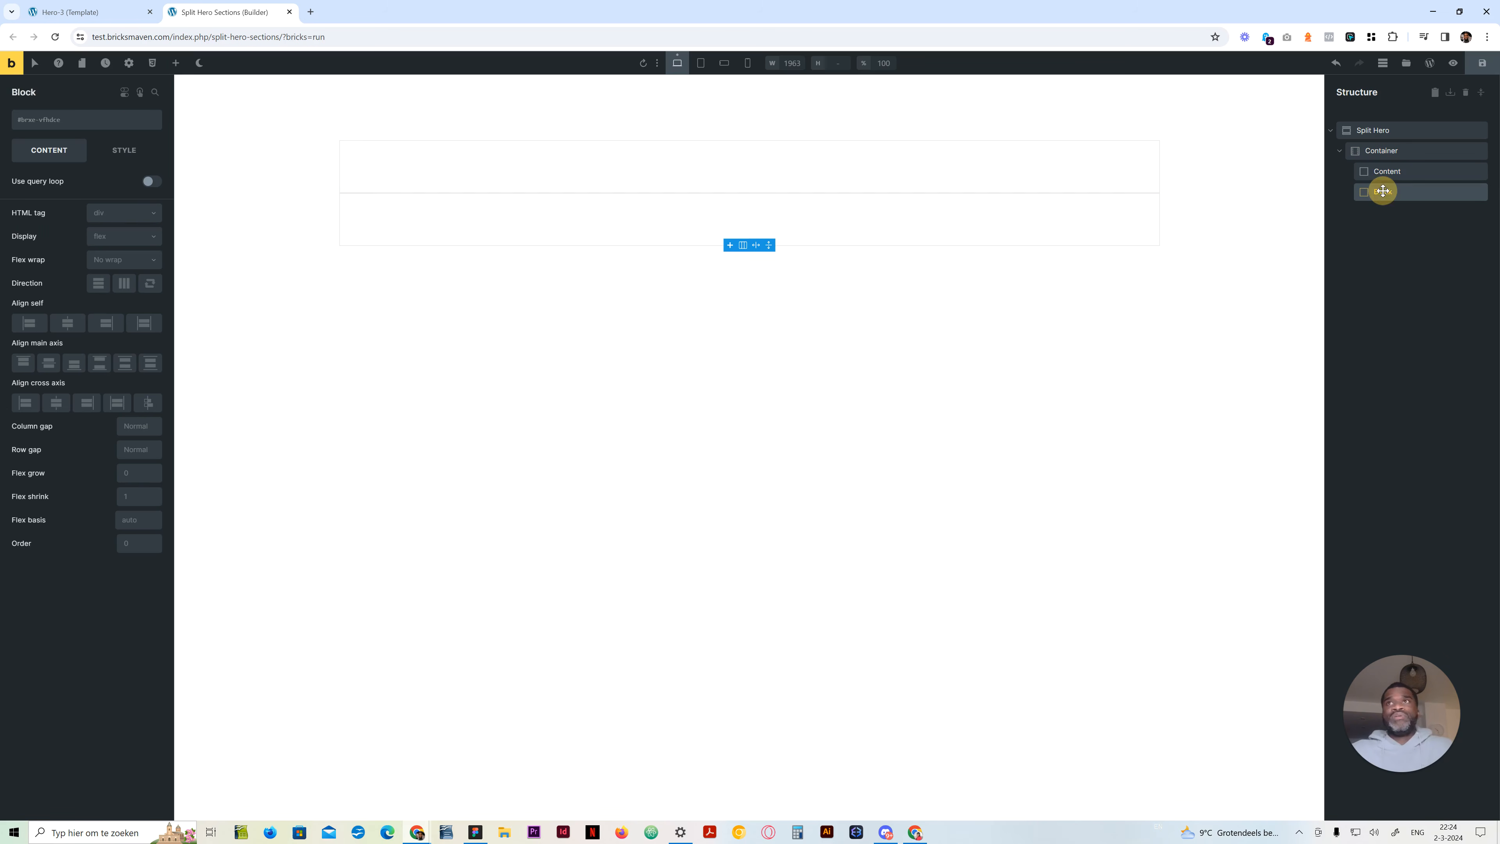
pyautogui.write('Media')
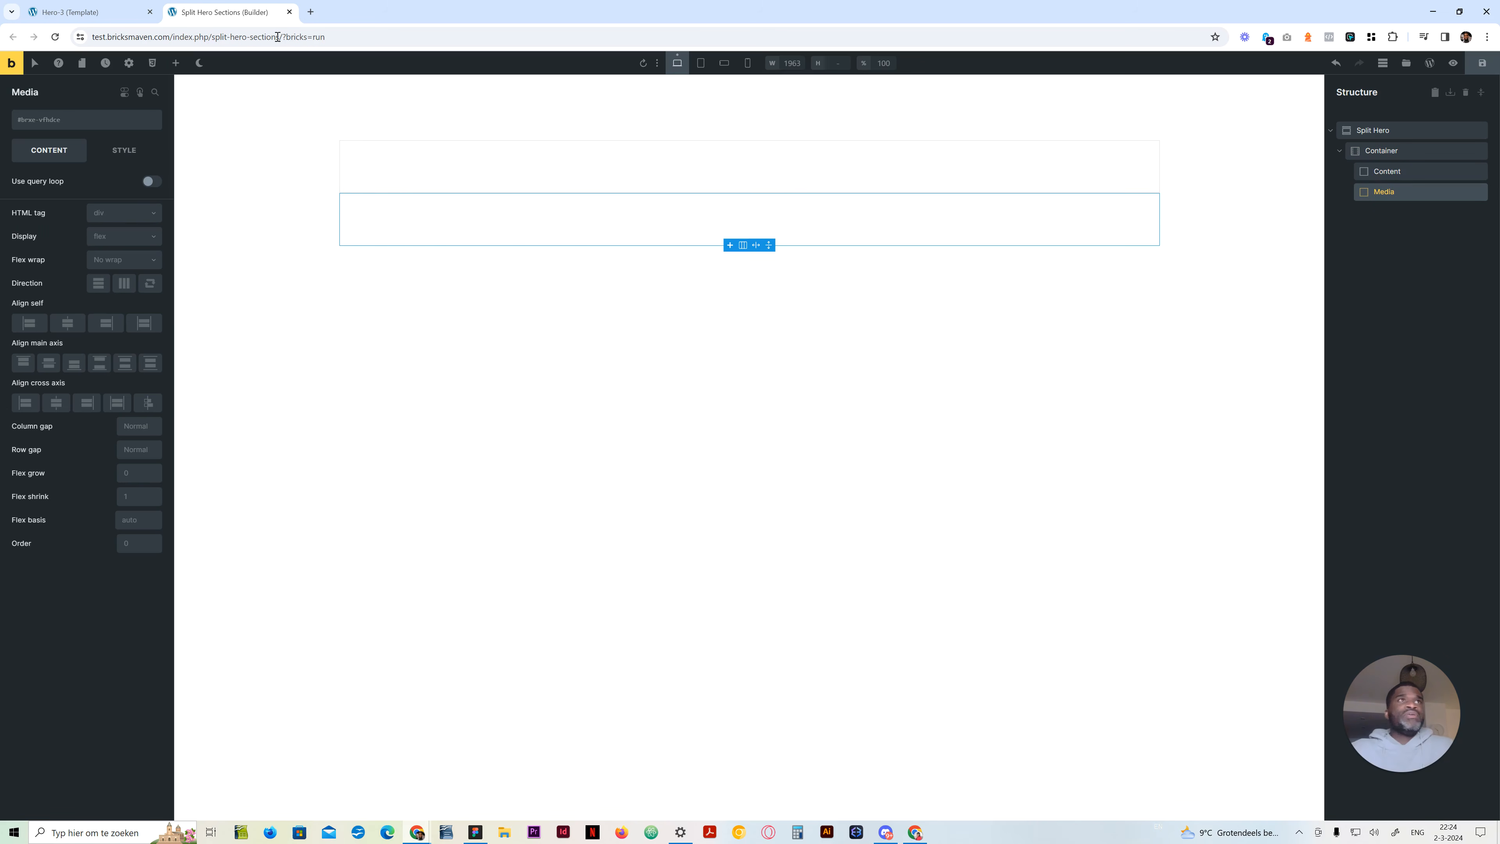
# Search the elements for "image" and add an Image element inside the Media block
pyautogui.click(175, 62)
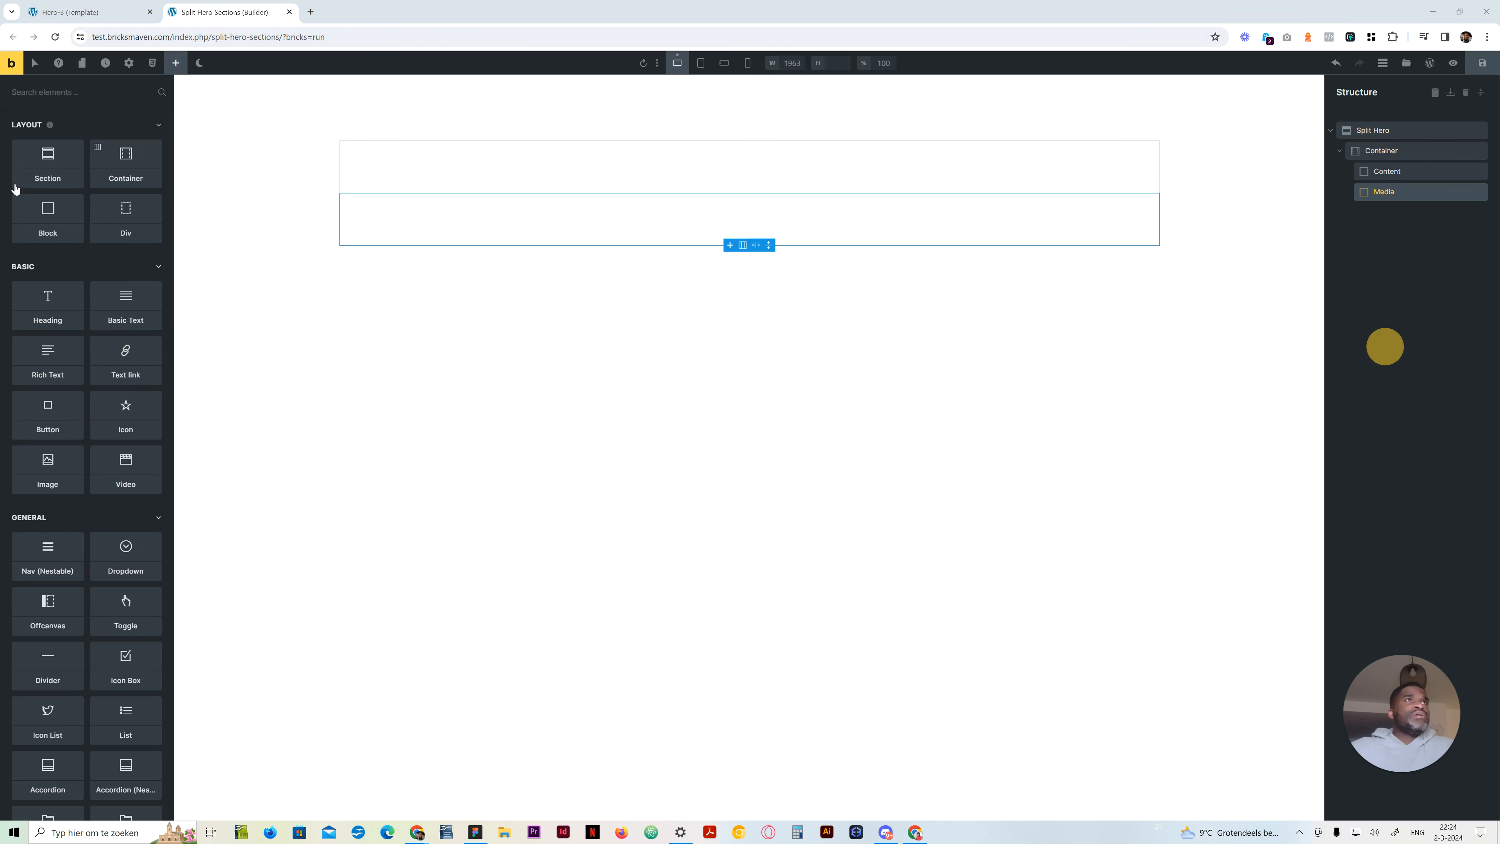
pyautogui.click(92, 93)
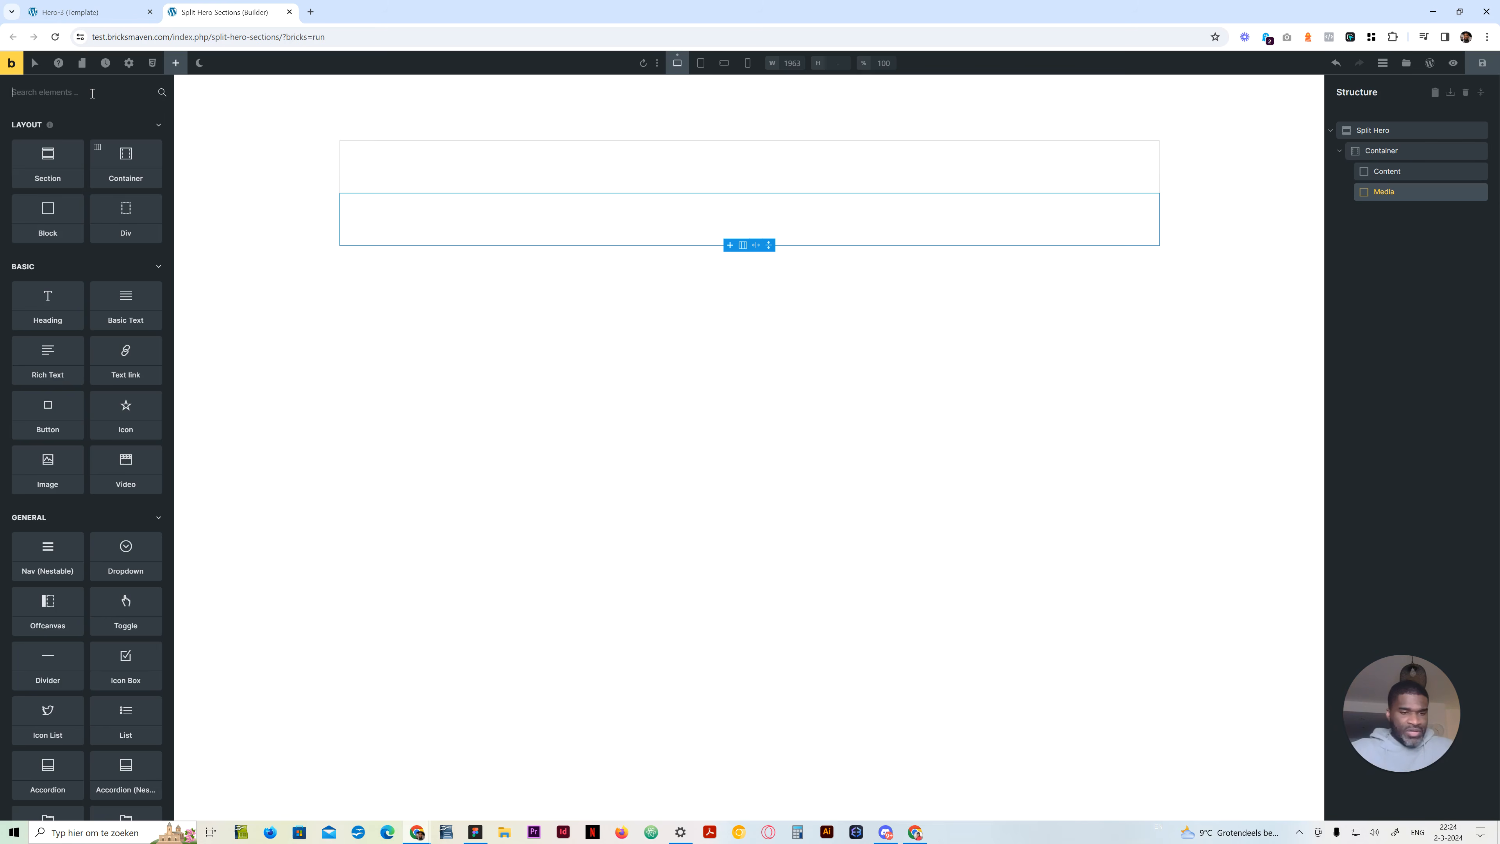
pyautogui.write('image')
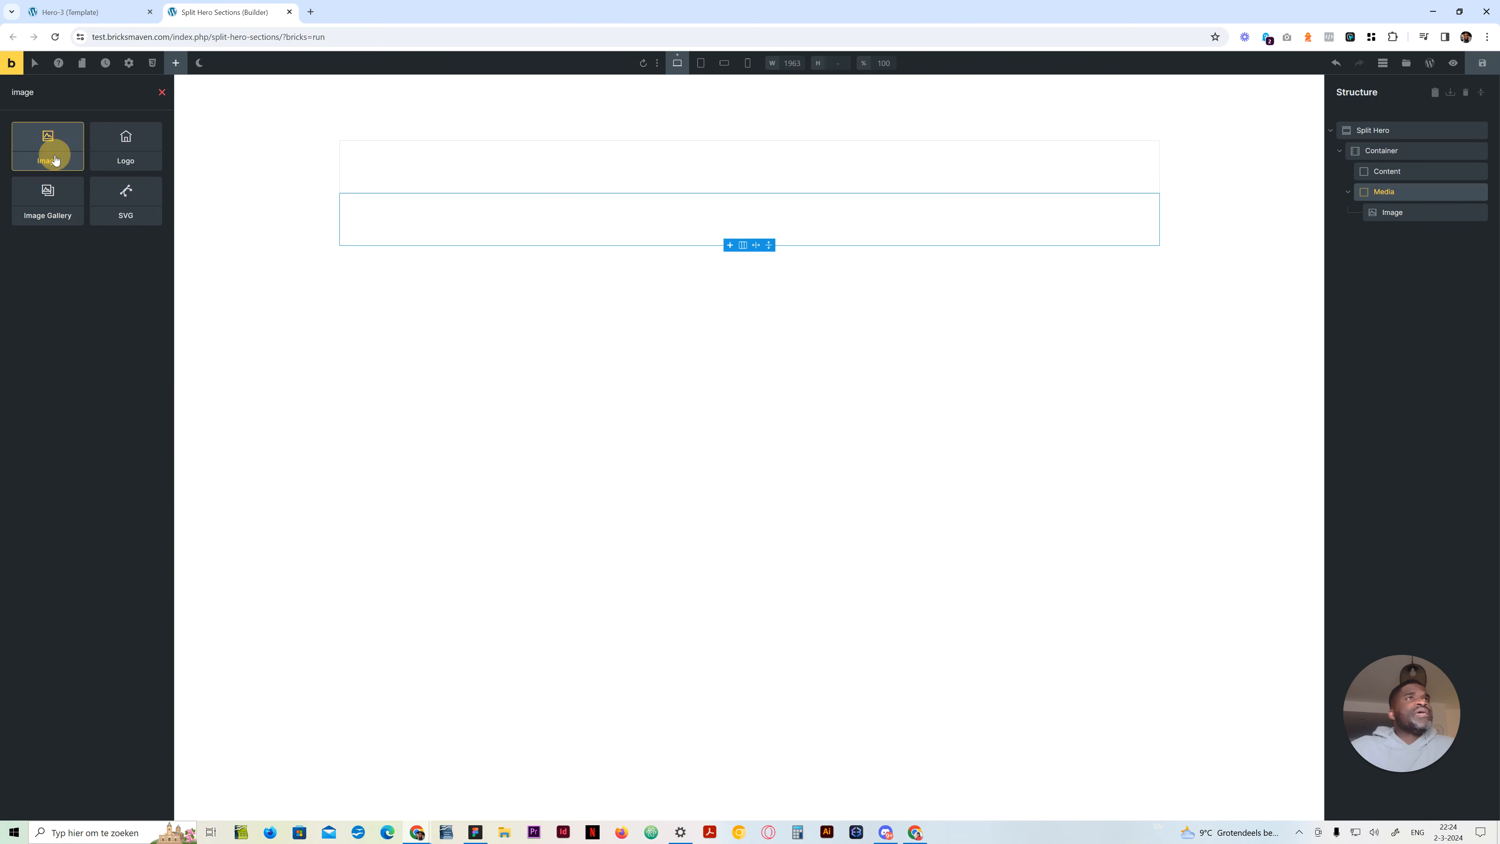
pyautogui.click(49, 157)
pyautogui.click(1410, 212)
pyautogui.click(1388, 191)
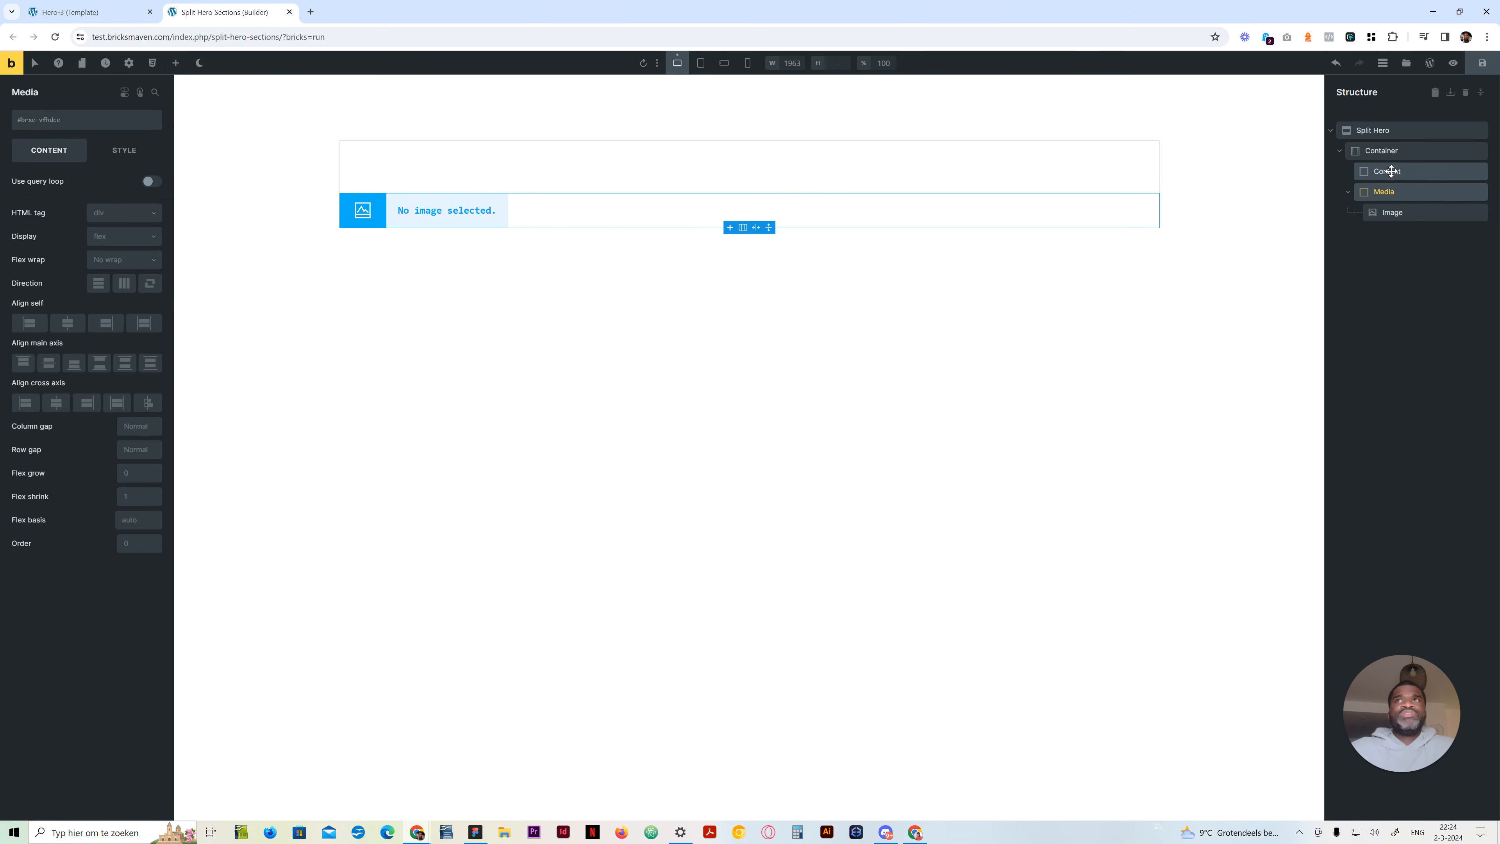
# Add a Heading, a Basic Text and a Button element inside the Content block
pyautogui.click(1384, 171)
pyautogui.click(173, 65)
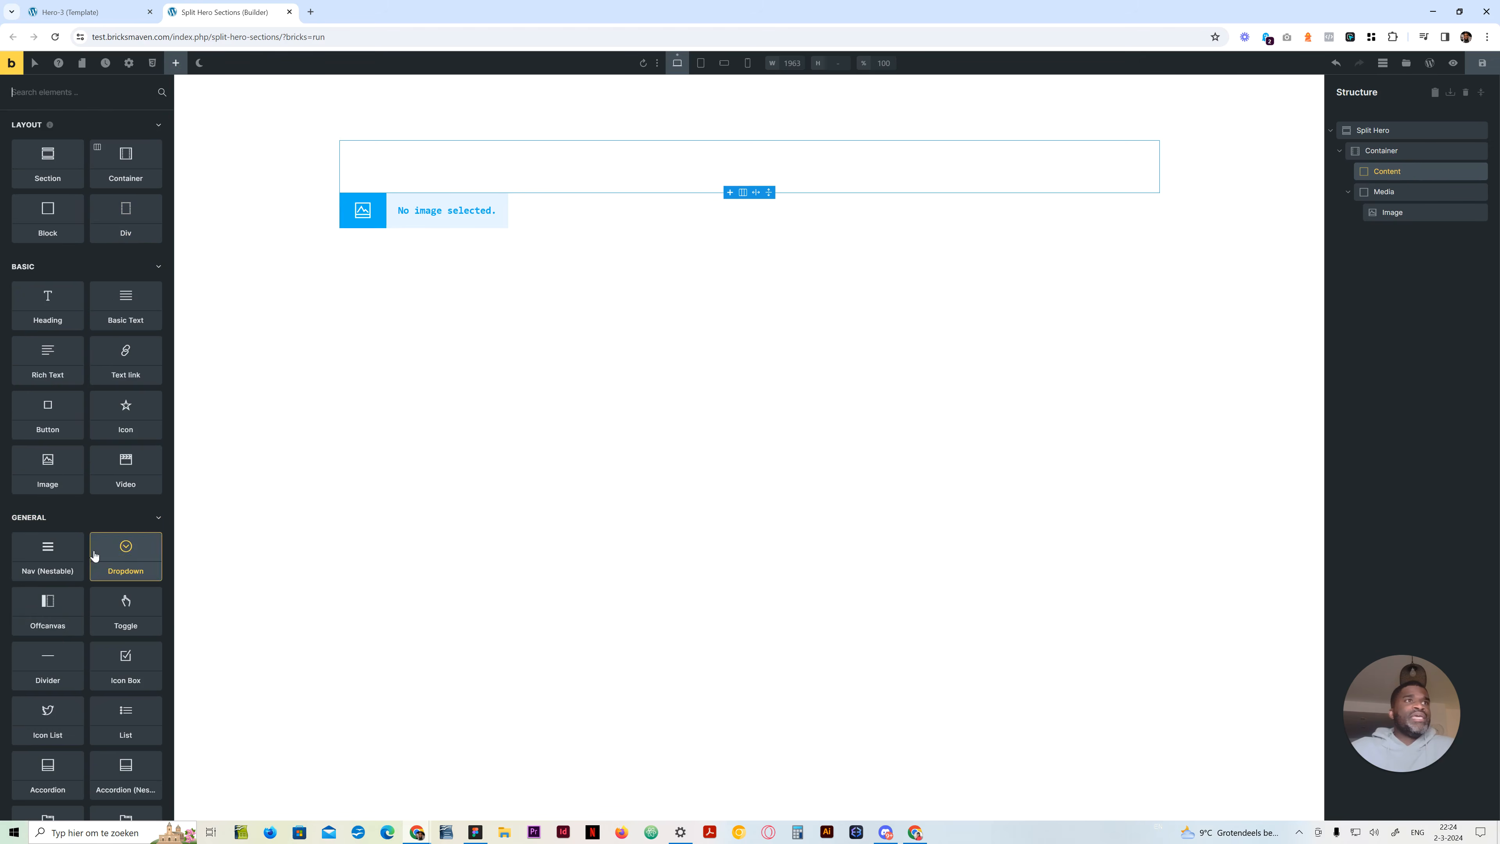
pyautogui.click(41, 311)
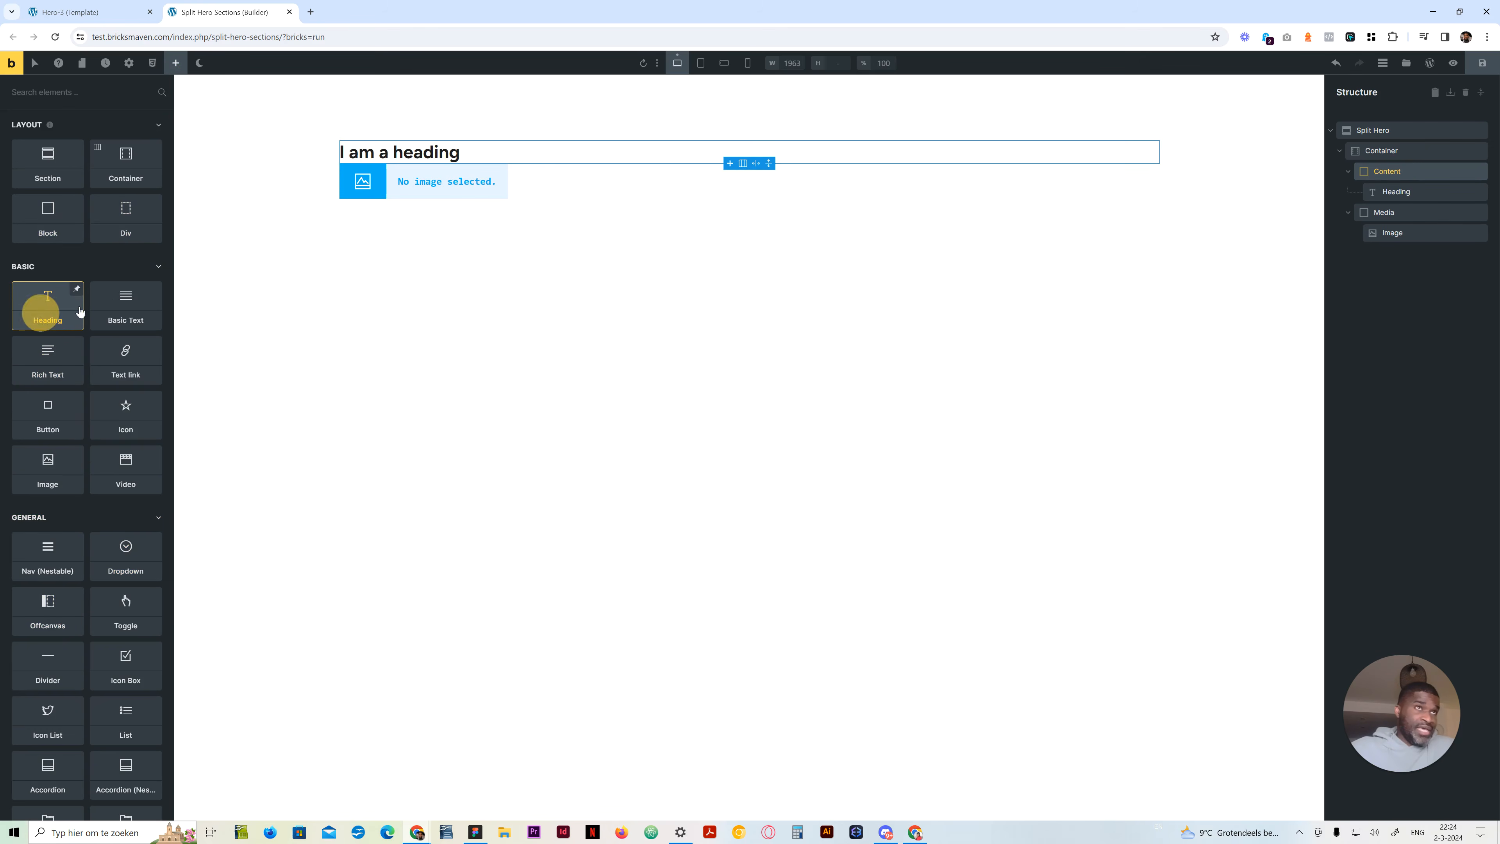
pyautogui.click(109, 325)
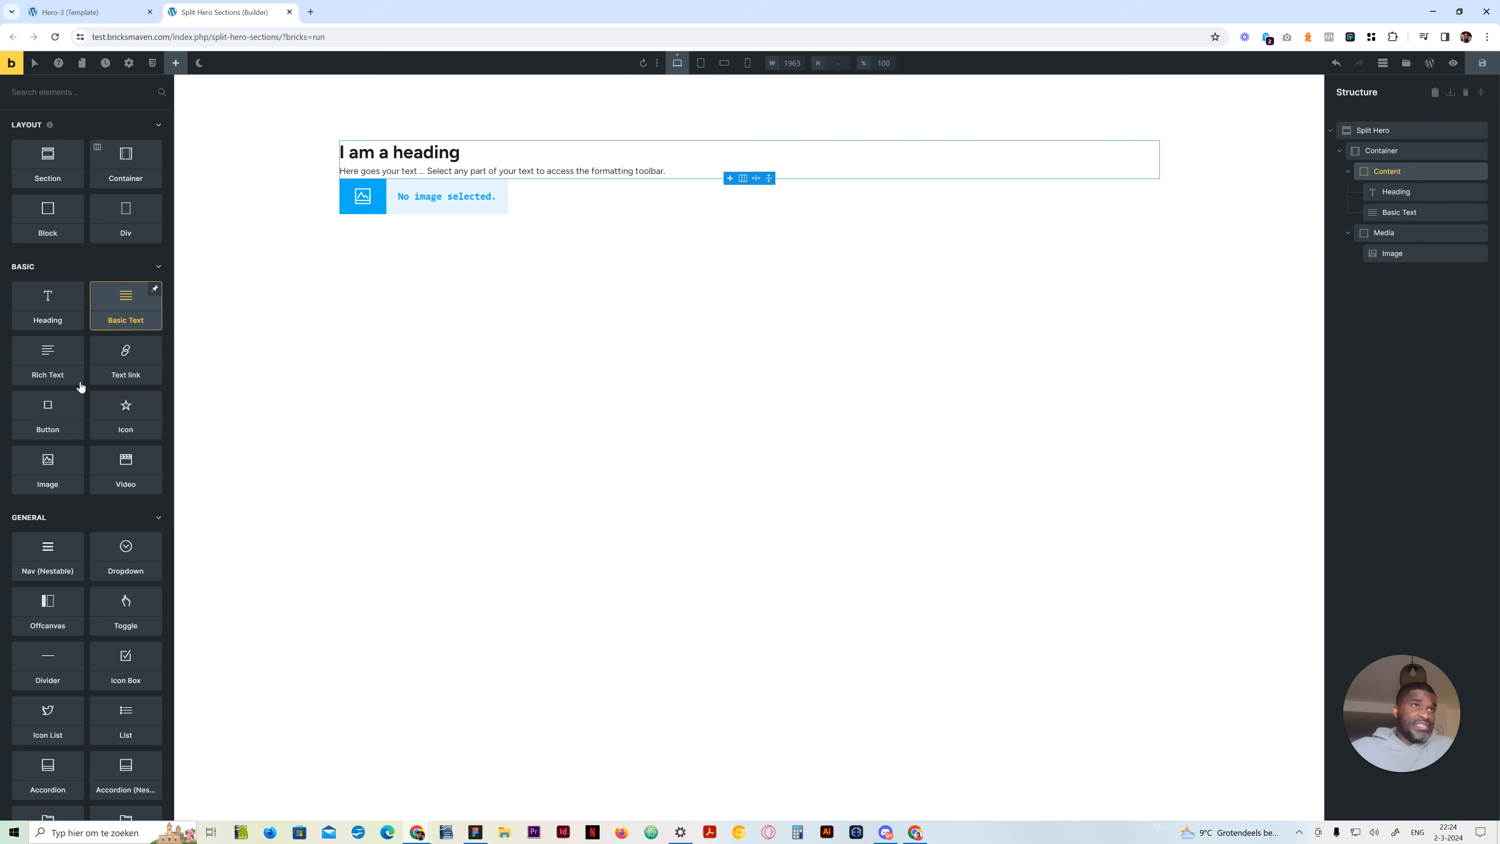
pyautogui.click(47, 423)
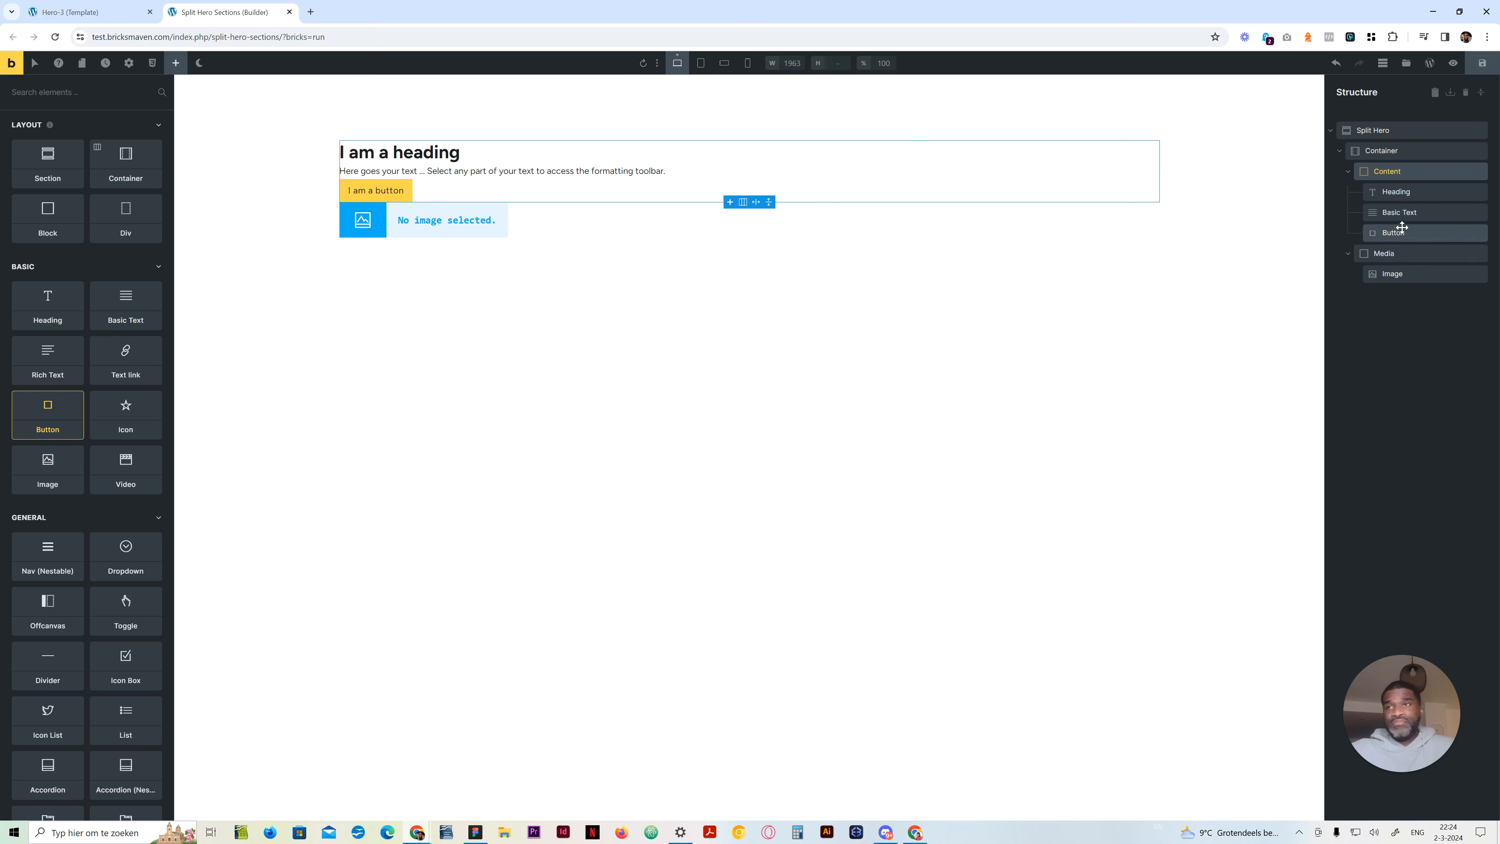
# Copy "Long headline to turn your visitors into customers" from the Hero-3 template into the heading and set its HTML tag to h1
pyautogui.click(89, 12)
pyautogui.moveTo(609, 318); pyautogui.dragTo(328, 288)
pyautogui.click(224, 11)
pyautogui.click(111, 215)
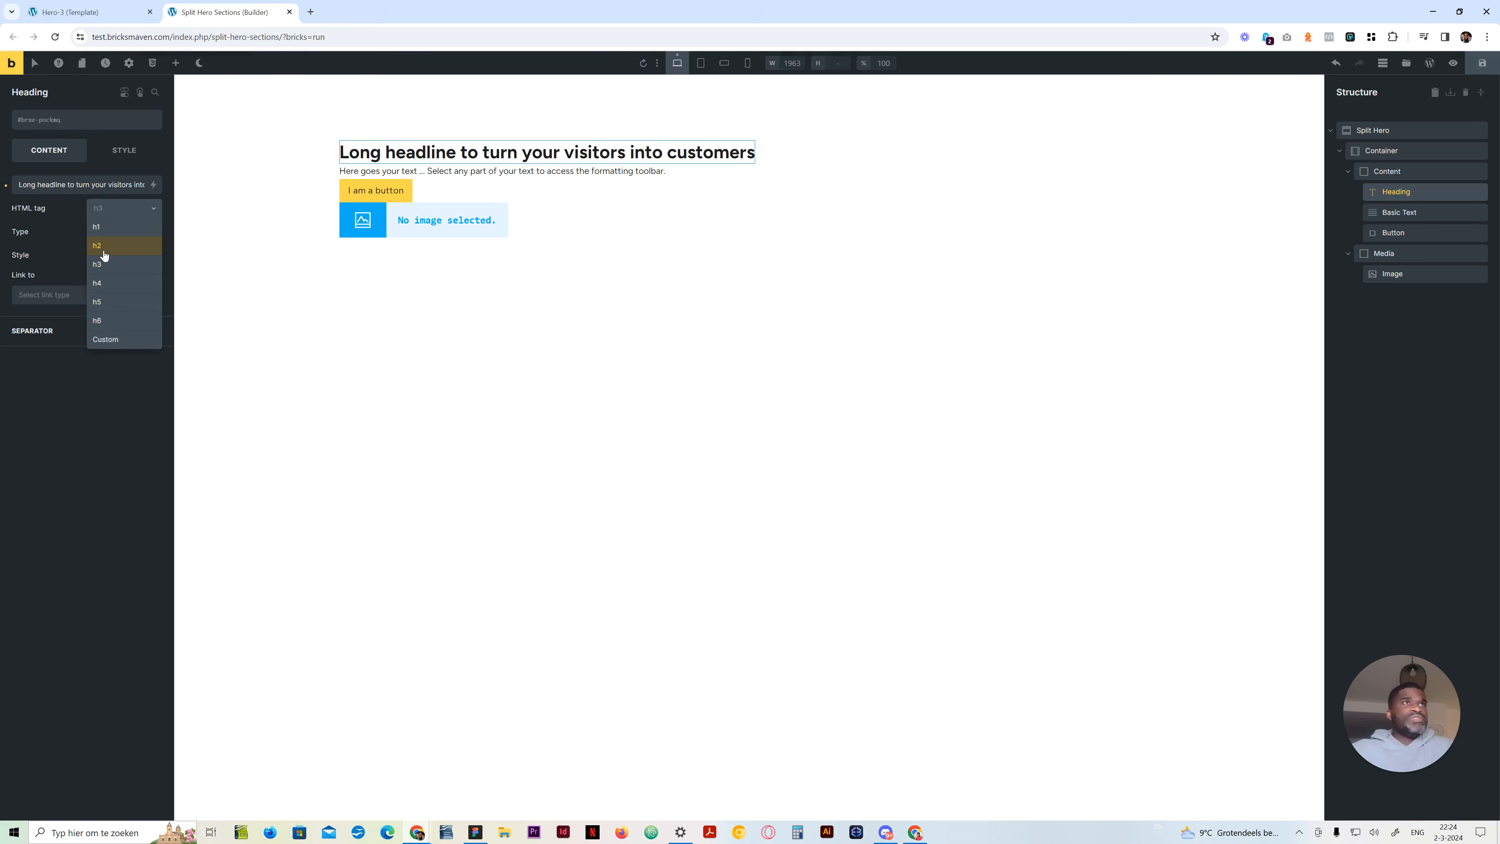
pyautogui.click(105, 255)
# Replace the Basic Text content with the lorem ipsum paragraph from the Hero-3 template and set its HTML tag to p
pyautogui.click(88, 12)
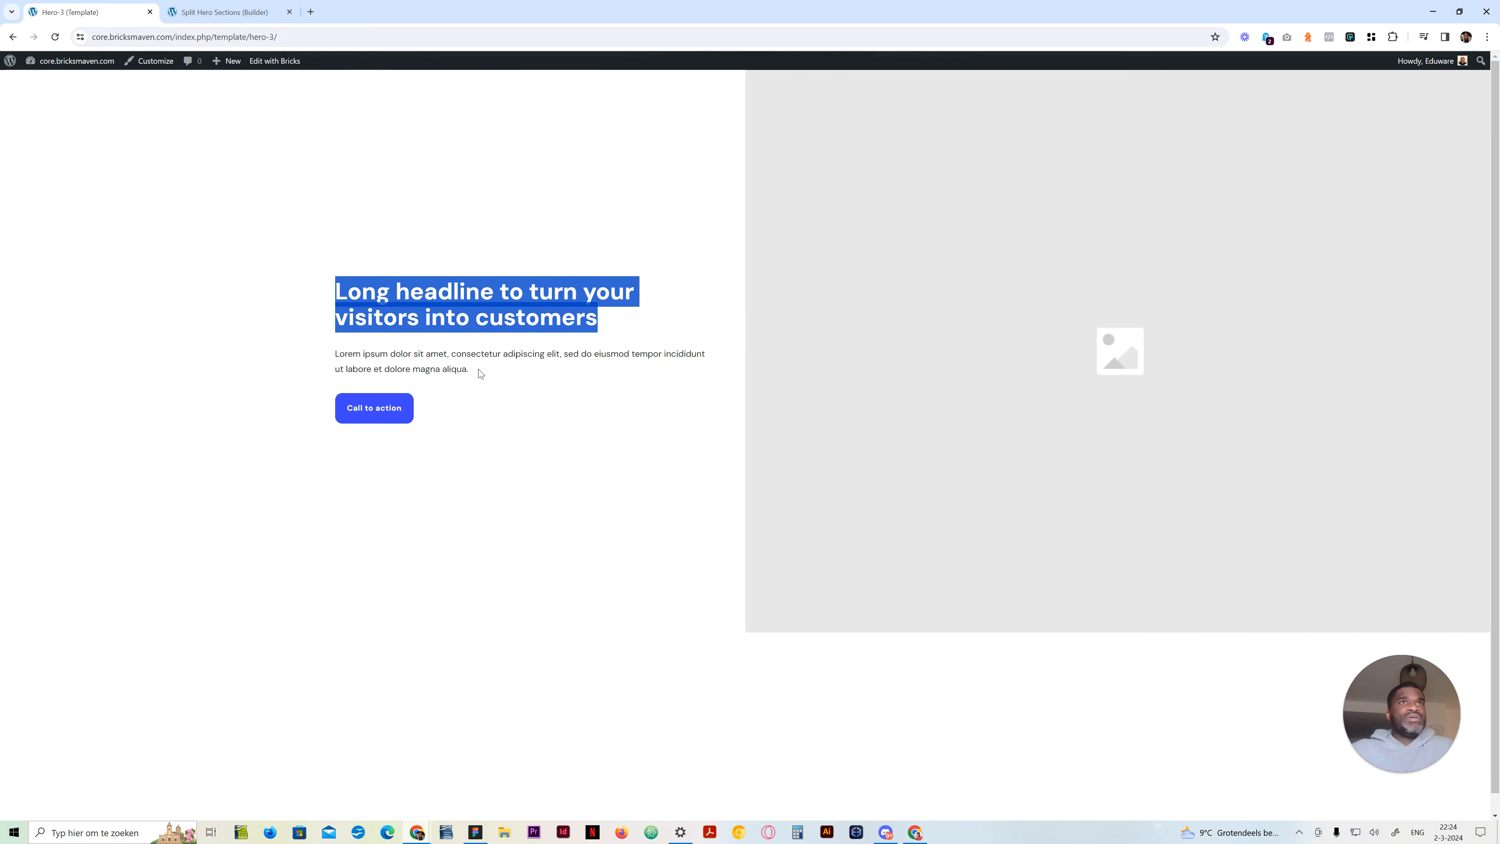
pyautogui.moveTo(480, 373); pyautogui.dragTo(334, 352)
pyautogui.hotkey('ctrl', 'c')
pyautogui.click(224, 12)
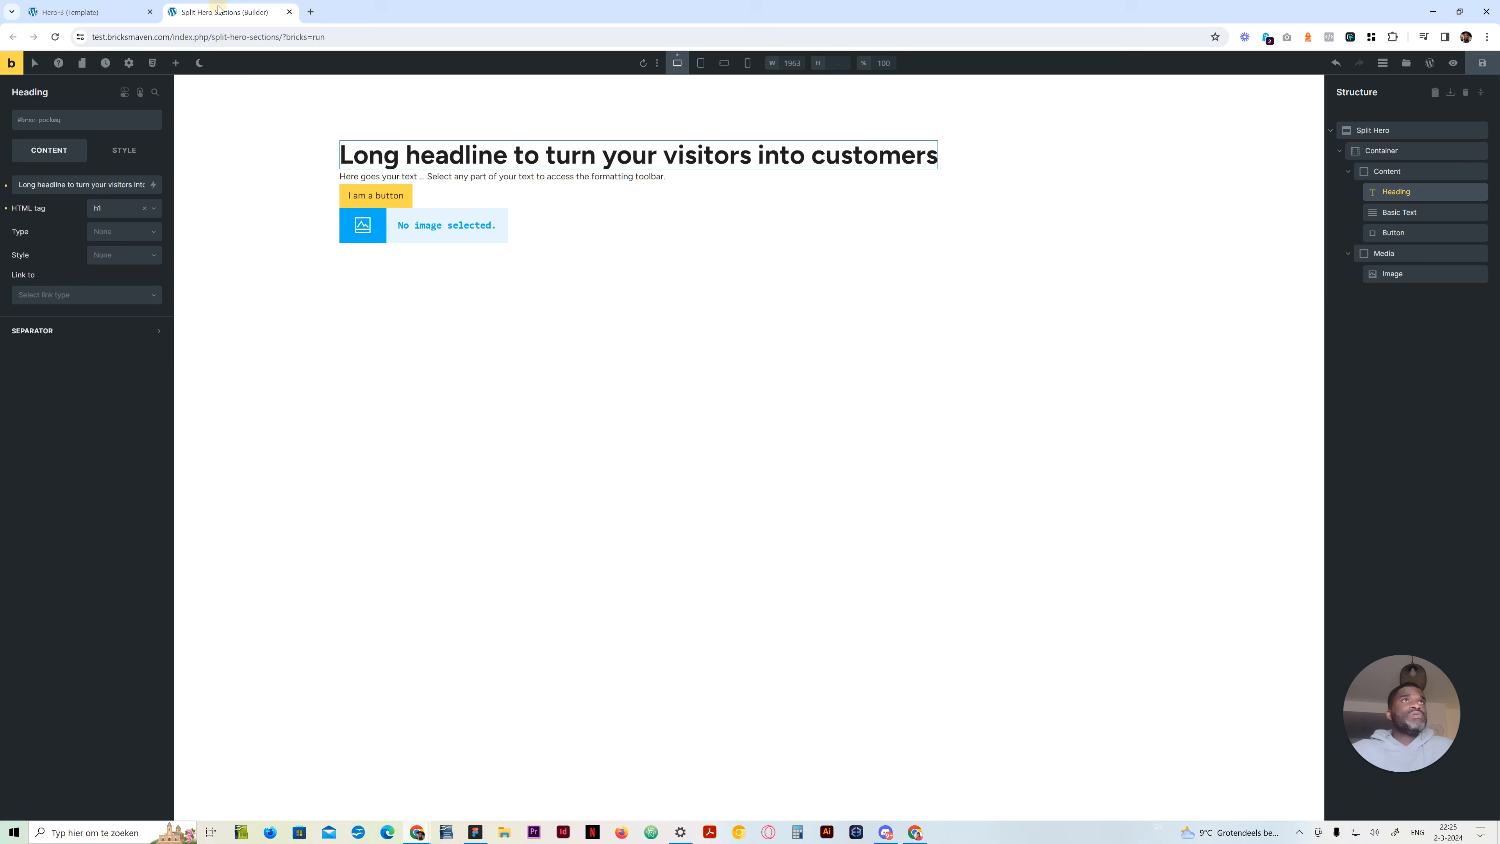
pyautogui.click(389, 177)
pyautogui.click(86, 201)
pyautogui.hotkey('ctrl', 'a')
pyautogui.hotkey('ctrl', 'v')
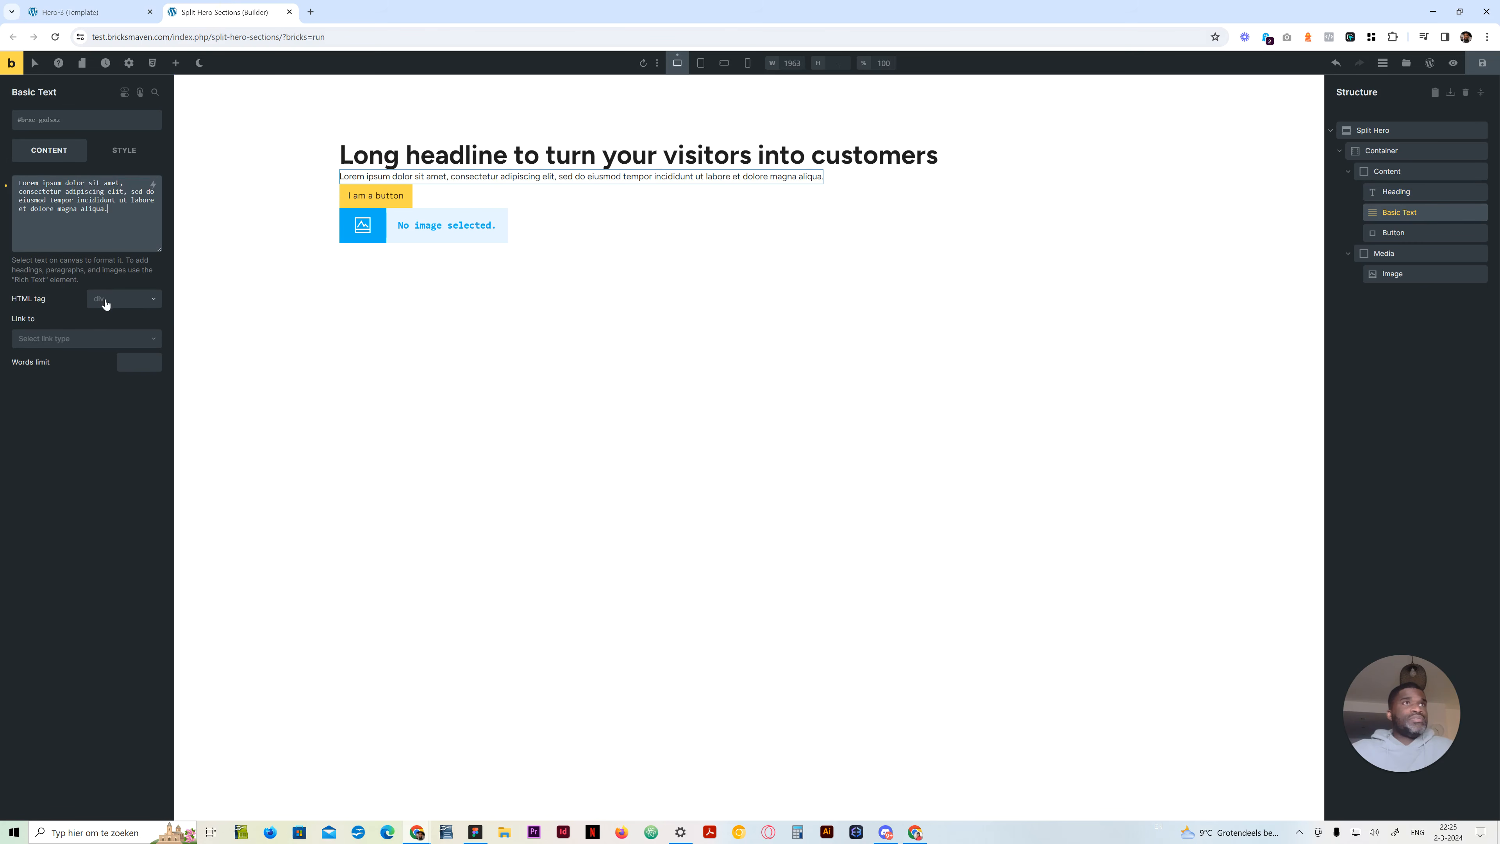
pyautogui.click(104, 302)
pyautogui.click(111, 334)
# Check the Hero-3 template's button and apply the existing classes .btn and .small to the Button element
pyautogui.click(89, 12)
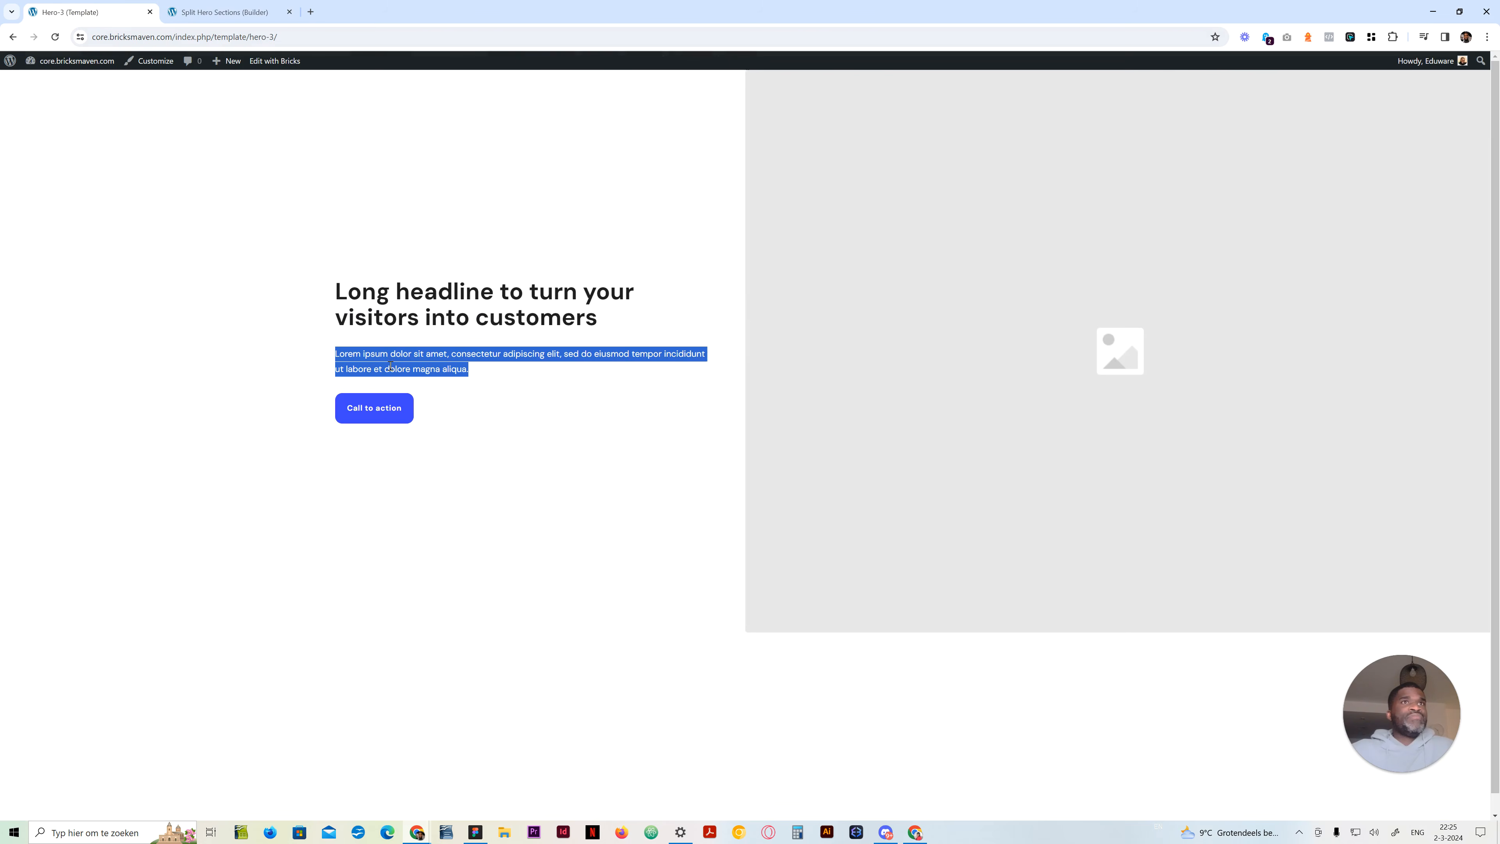
pyautogui.click(204, 16)
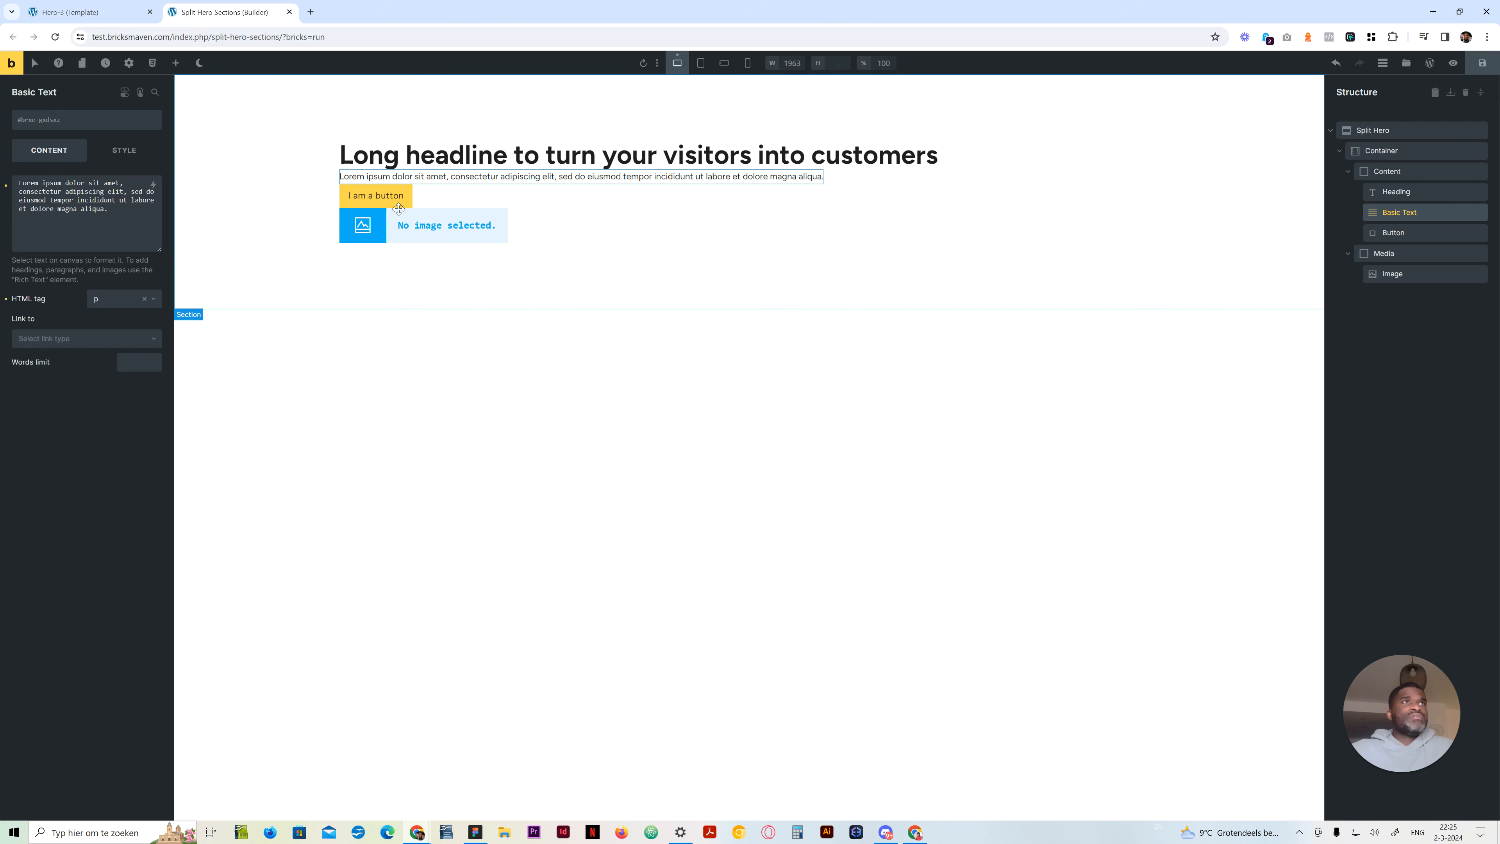
pyautogui.click(390, 198)
pyautogui.click(434, 229)
pyautogui.click(383, 195)
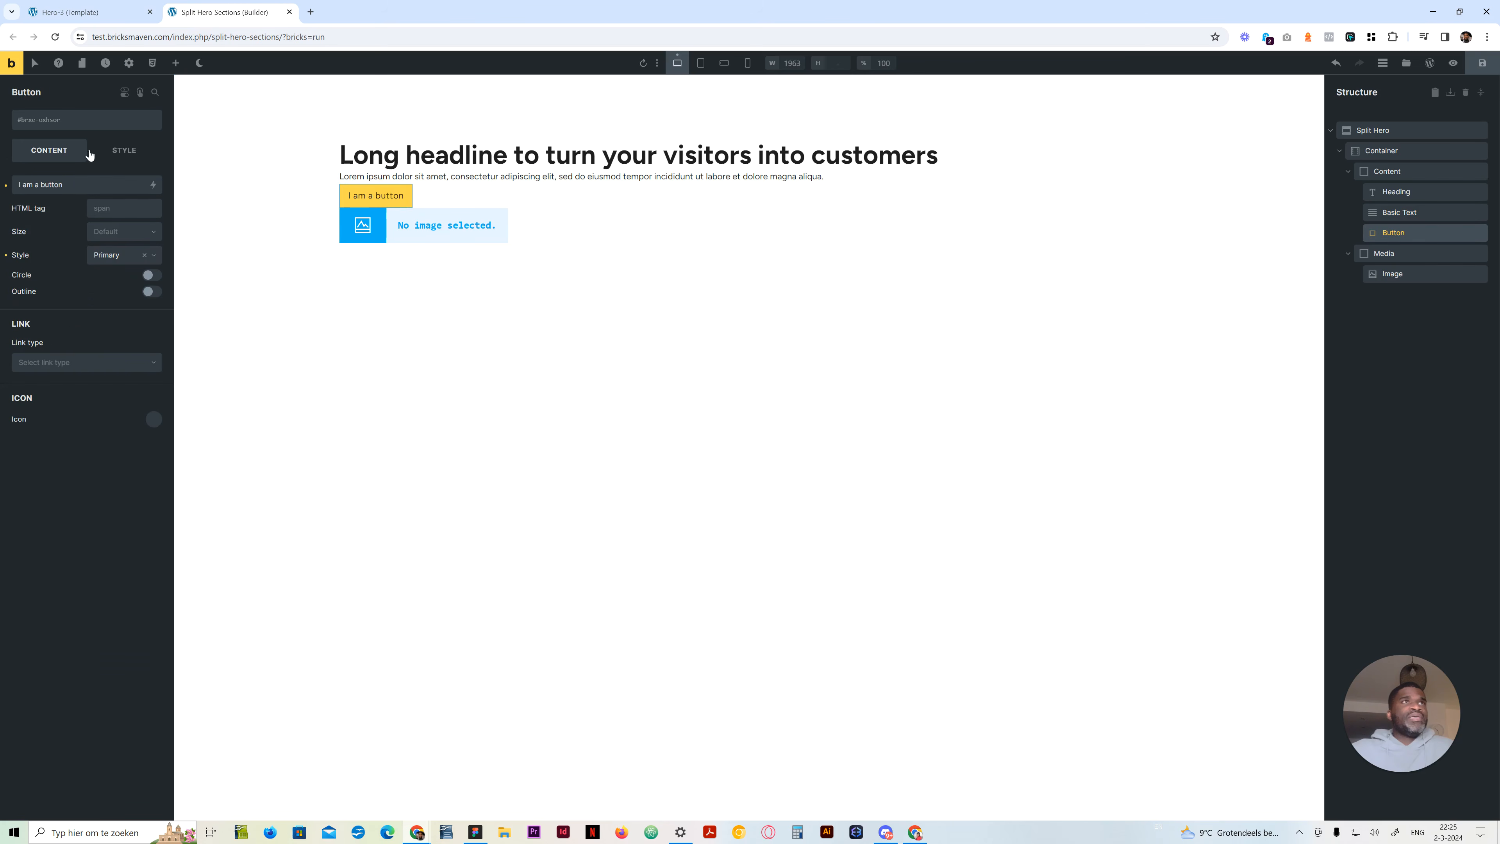
pyautogui.click(90, 121)
pyautogui.write('btn')
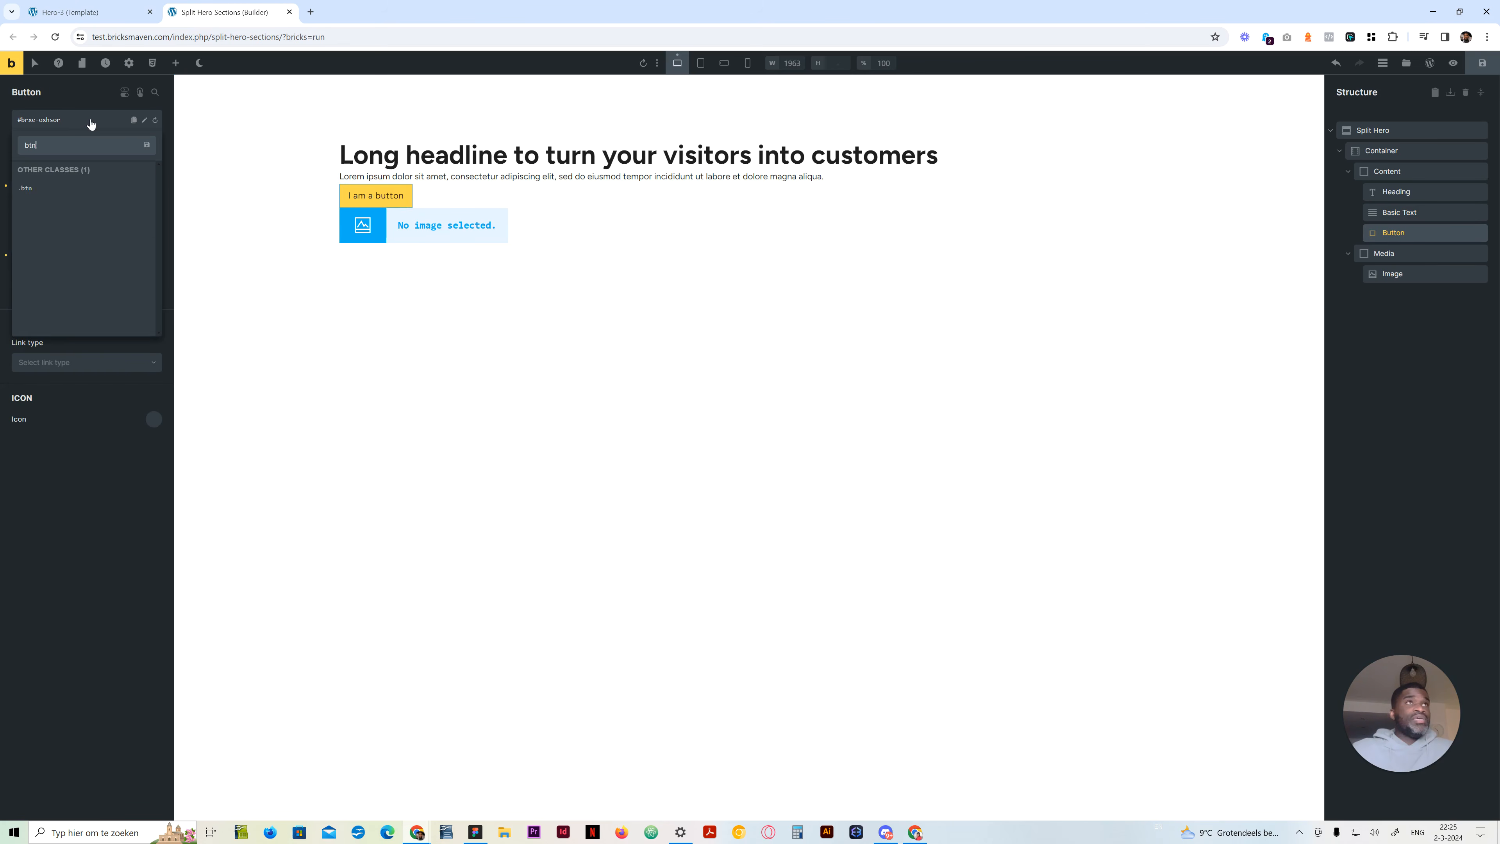
pyautogui.press('Return')
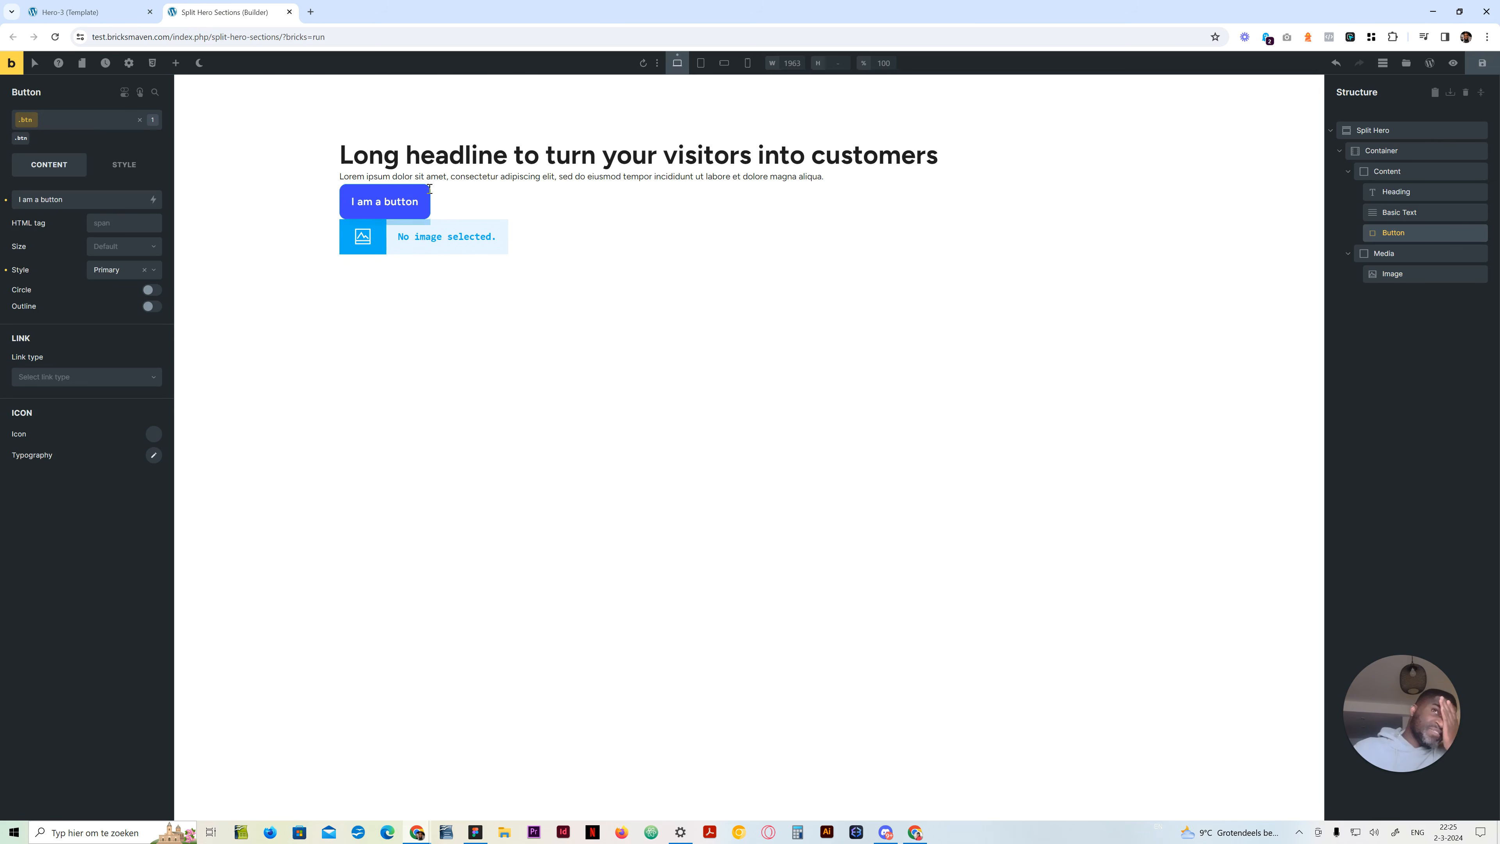
pyautogui.click(60, 127)
pyautogui.write('small')
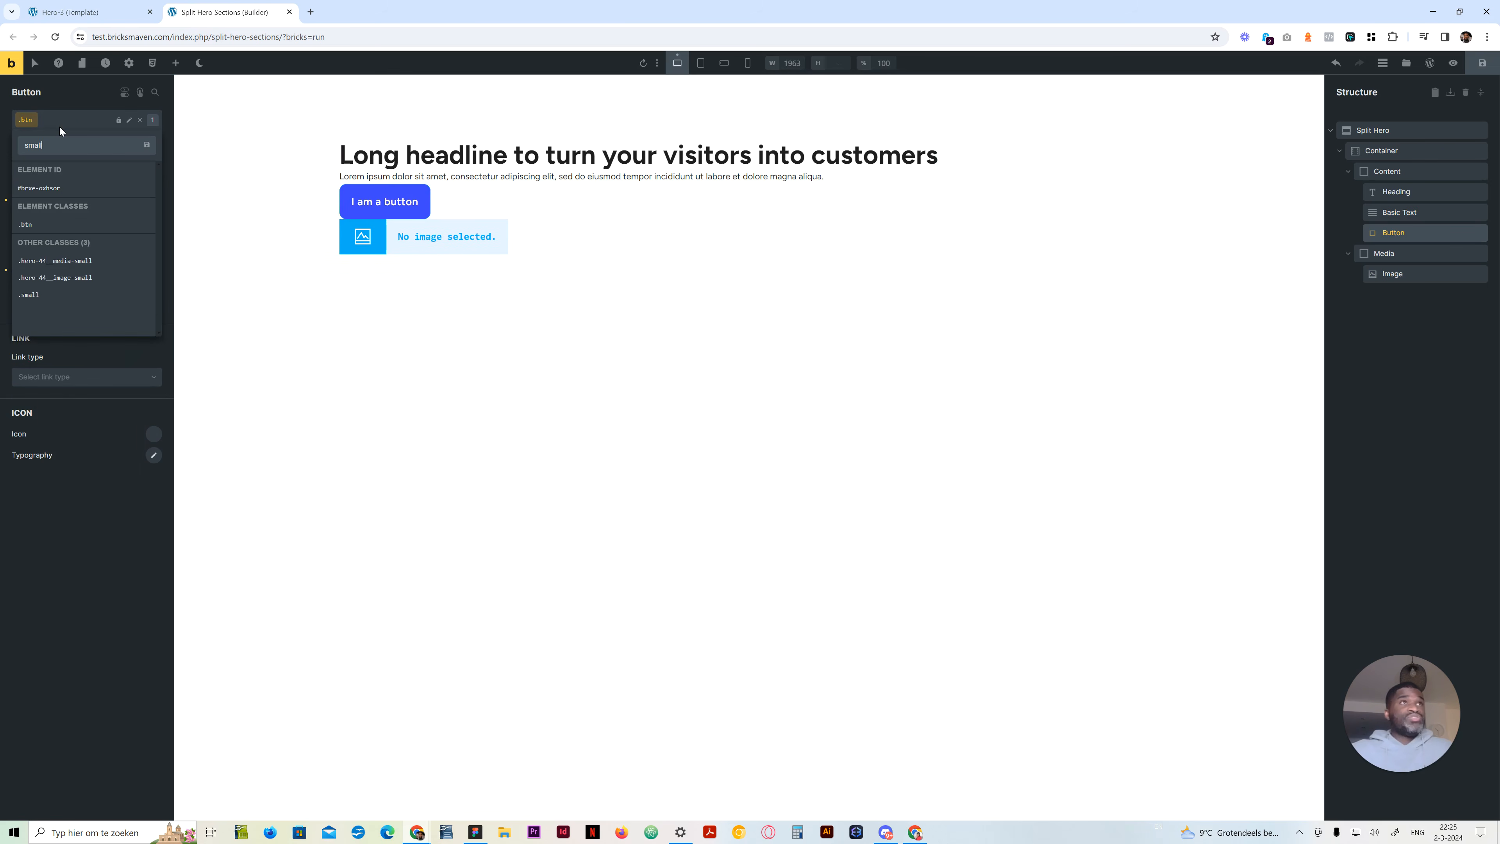
pyautogui.click(47, 294)
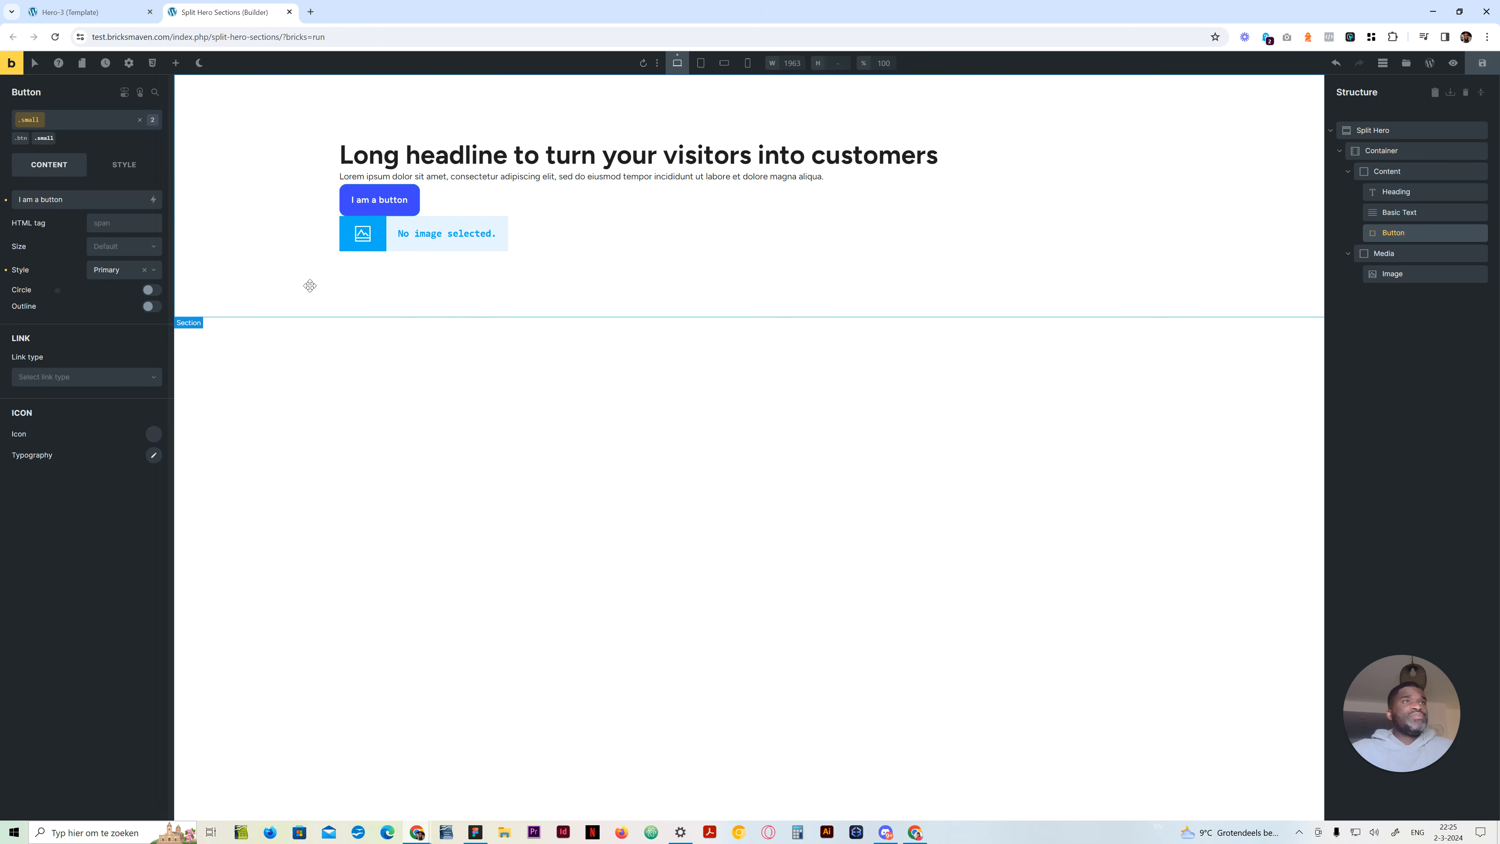
# Change the button's text to "Call to action"
pyautogui.moveTo(360, 245); pyautogui.dragTo(1021, 237)
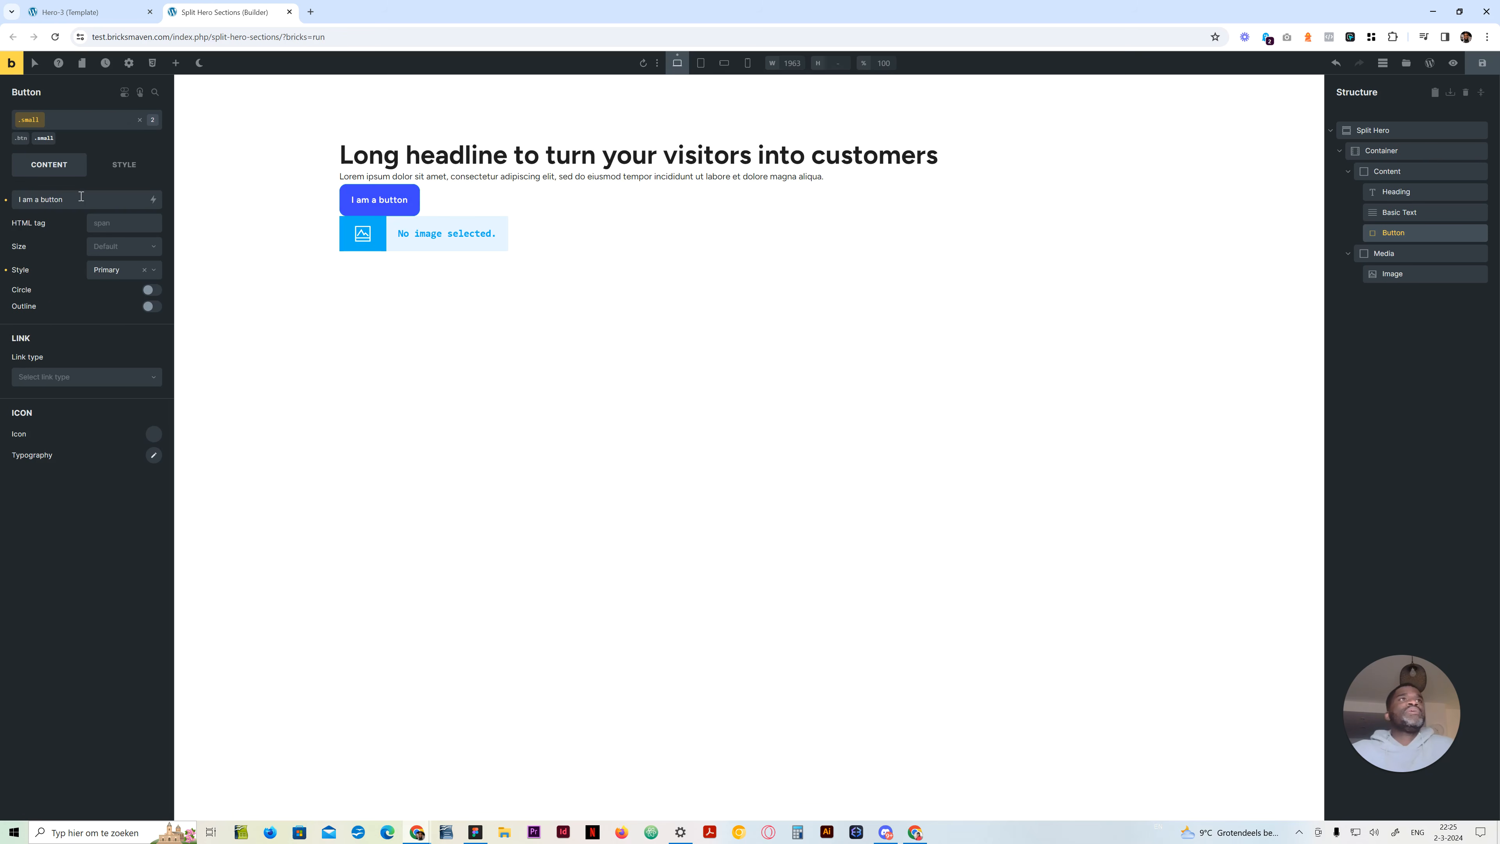
pyautogui.write('Call to action')
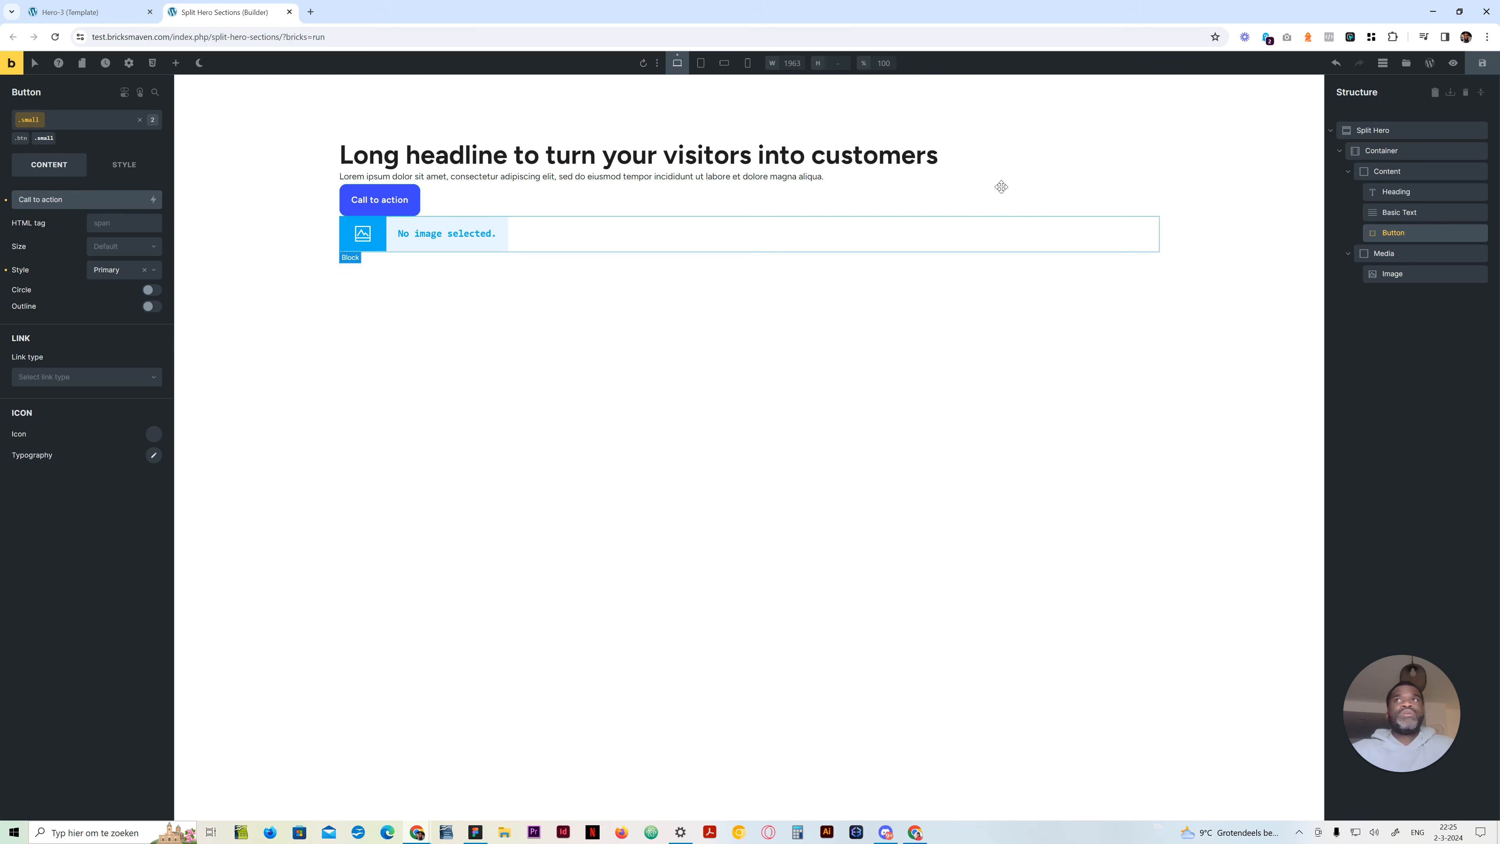
# Create the class split-hero on the Split Hero section
pyautogui.click(1382, 151)
pyautogui.click(1376, 130)
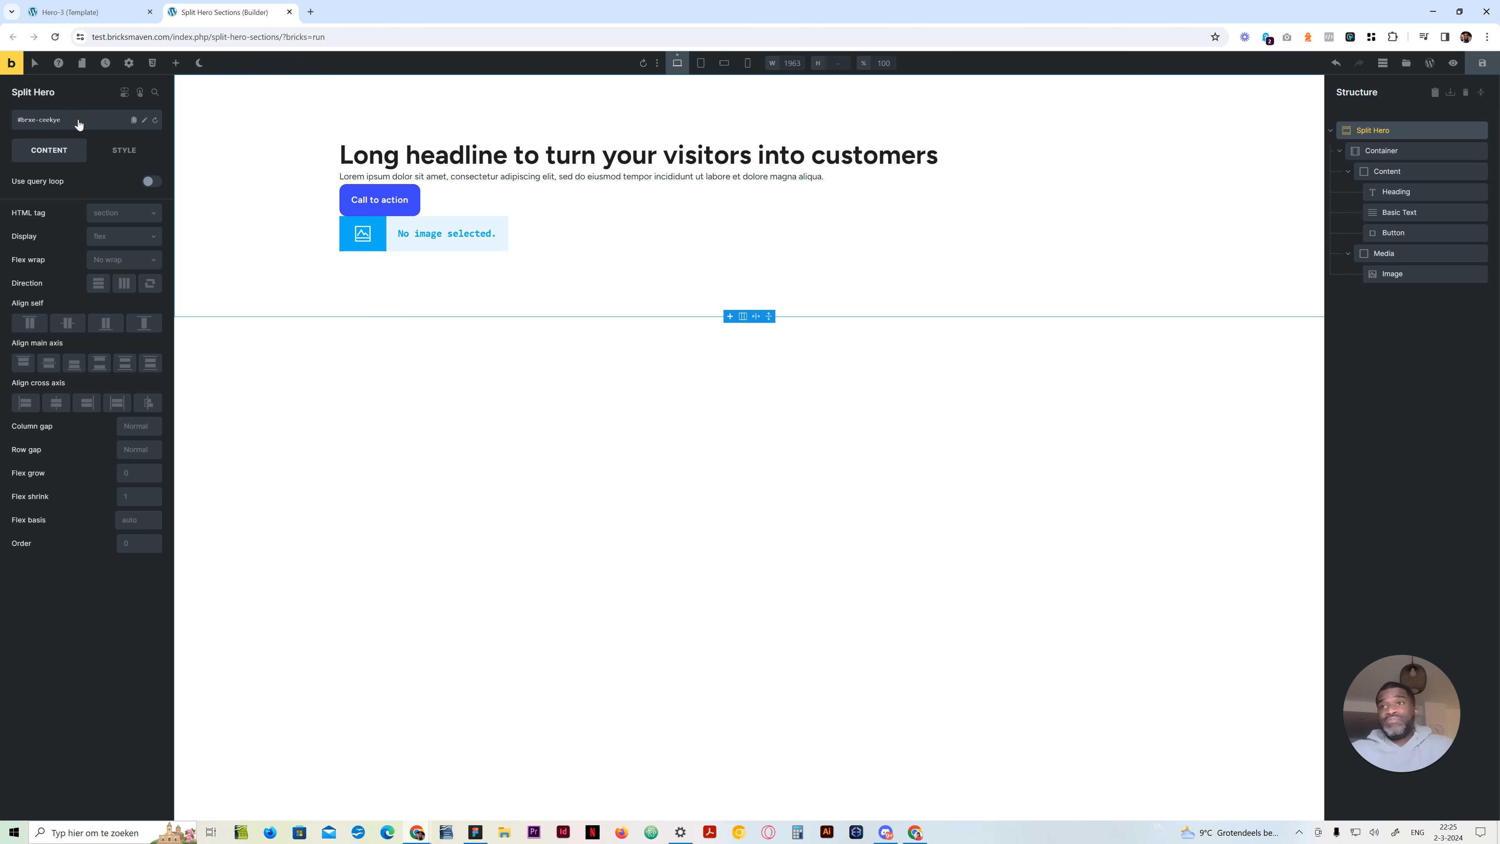
pyautogui.click(62, 121)
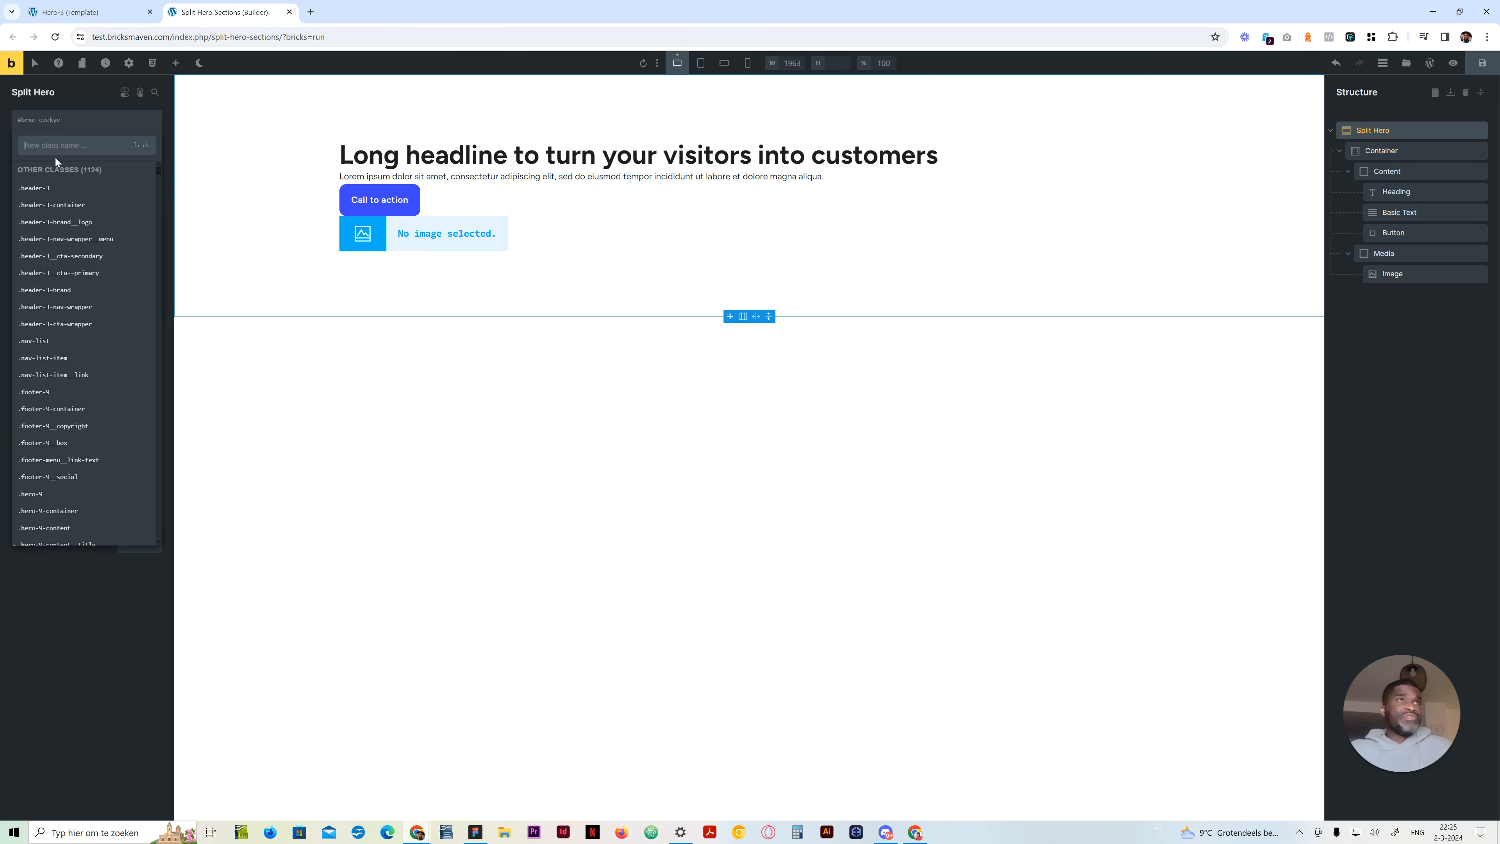
pyautogui.write('split-hero')
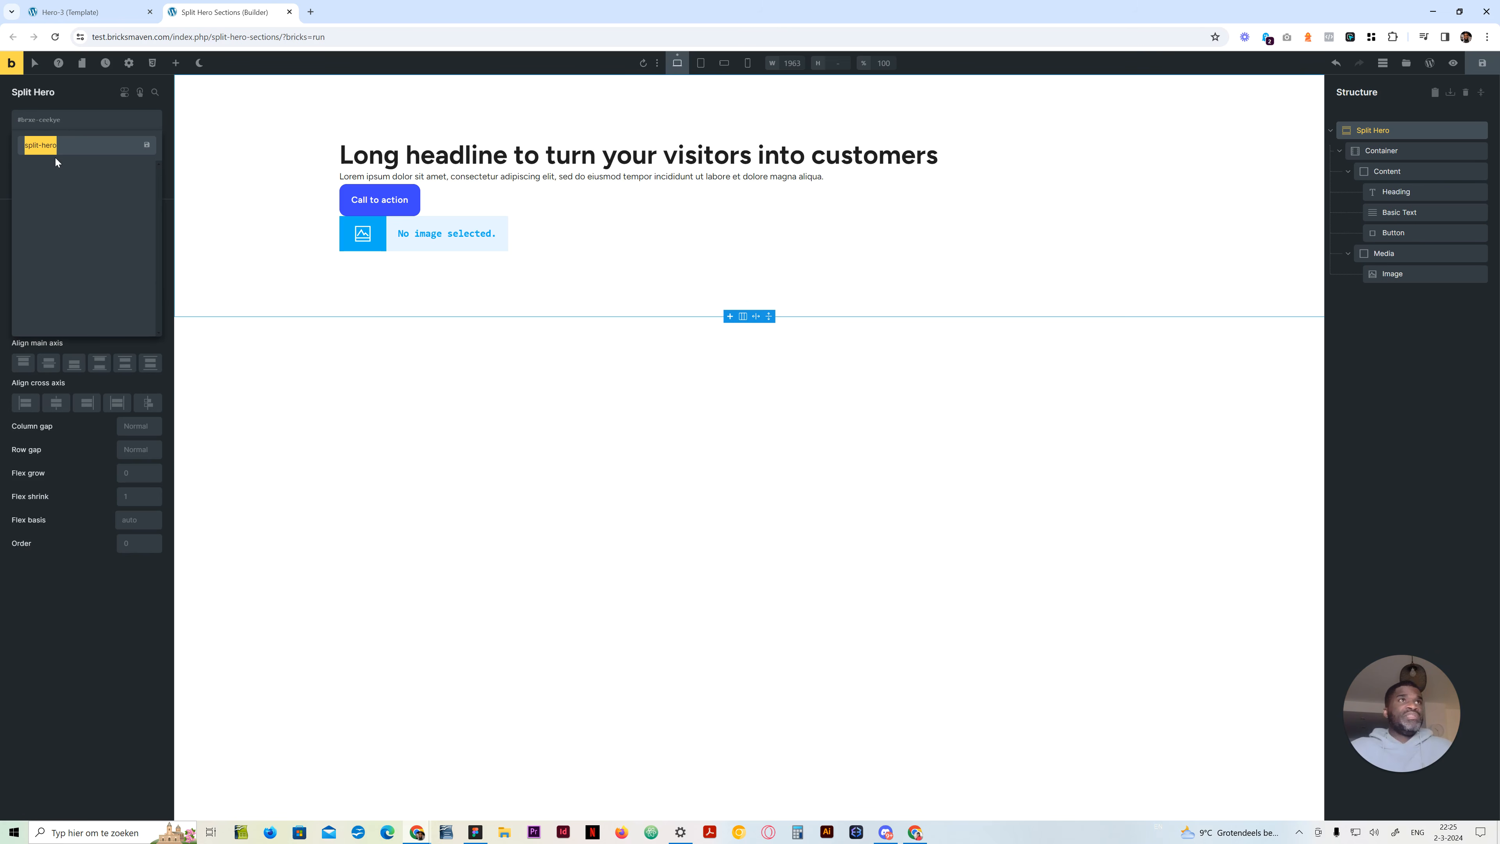
pyautogui.press('Return')
# Create the class split-hero__container on the Container element inside the hero section
pyautogui.click(1413, 151)
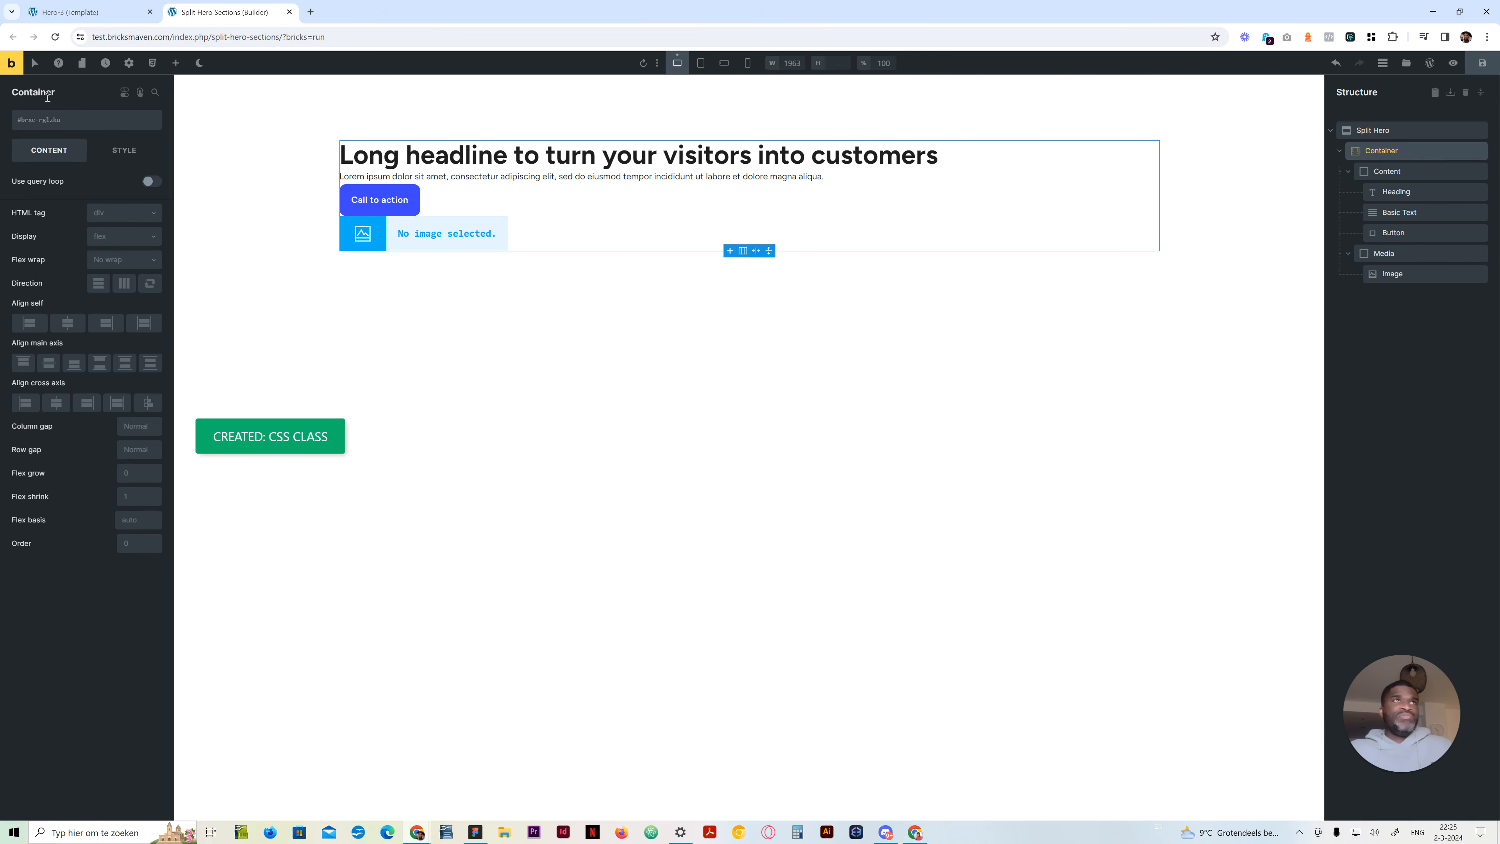
pyautogui.click(70, 121)
pyautogui.write('split-hero_')
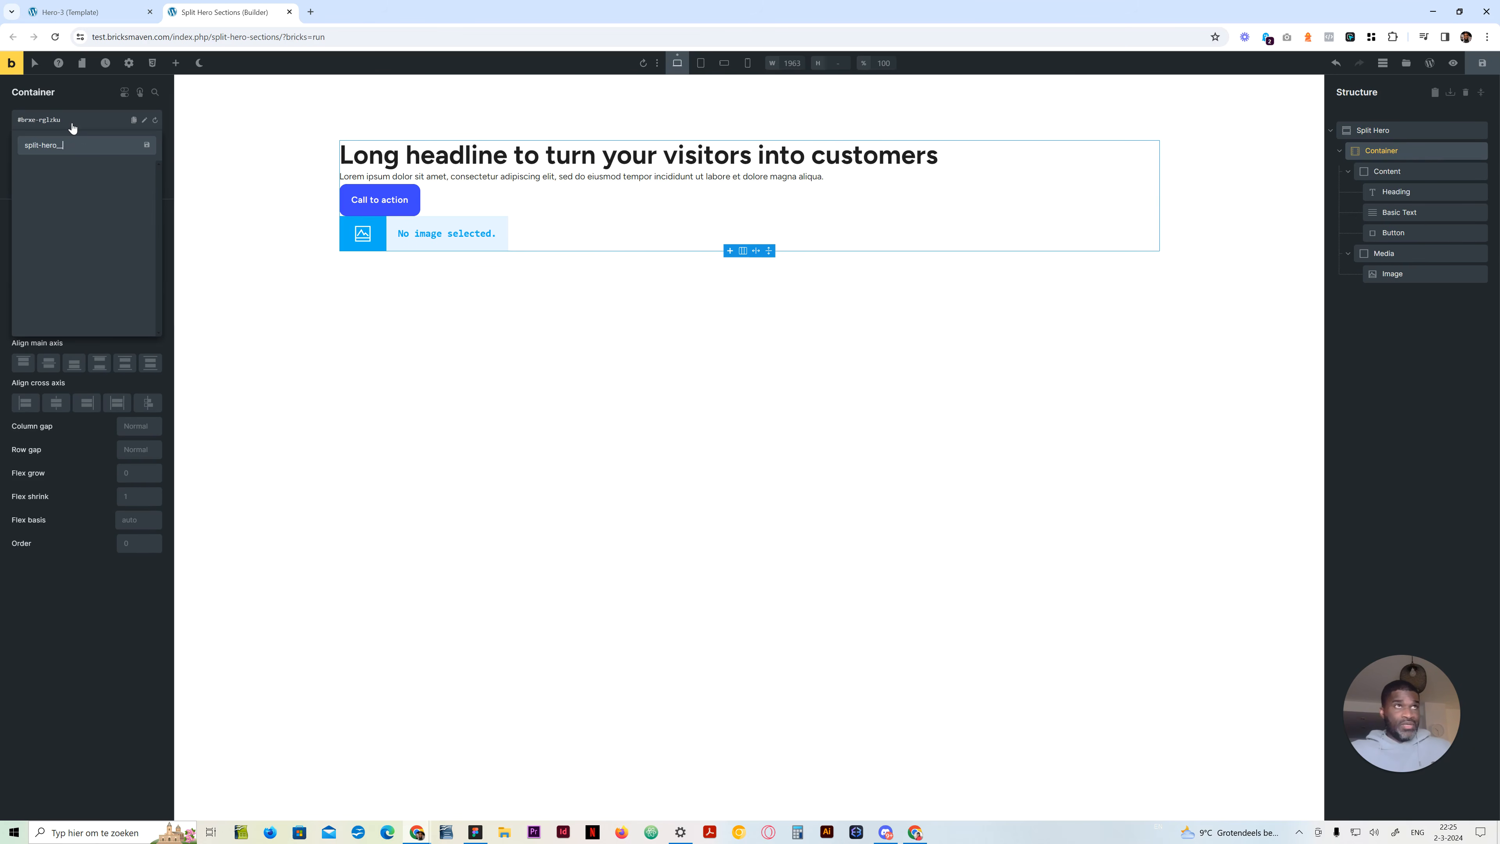
pyautogui.write('_container')
pyautogui.press('Return')
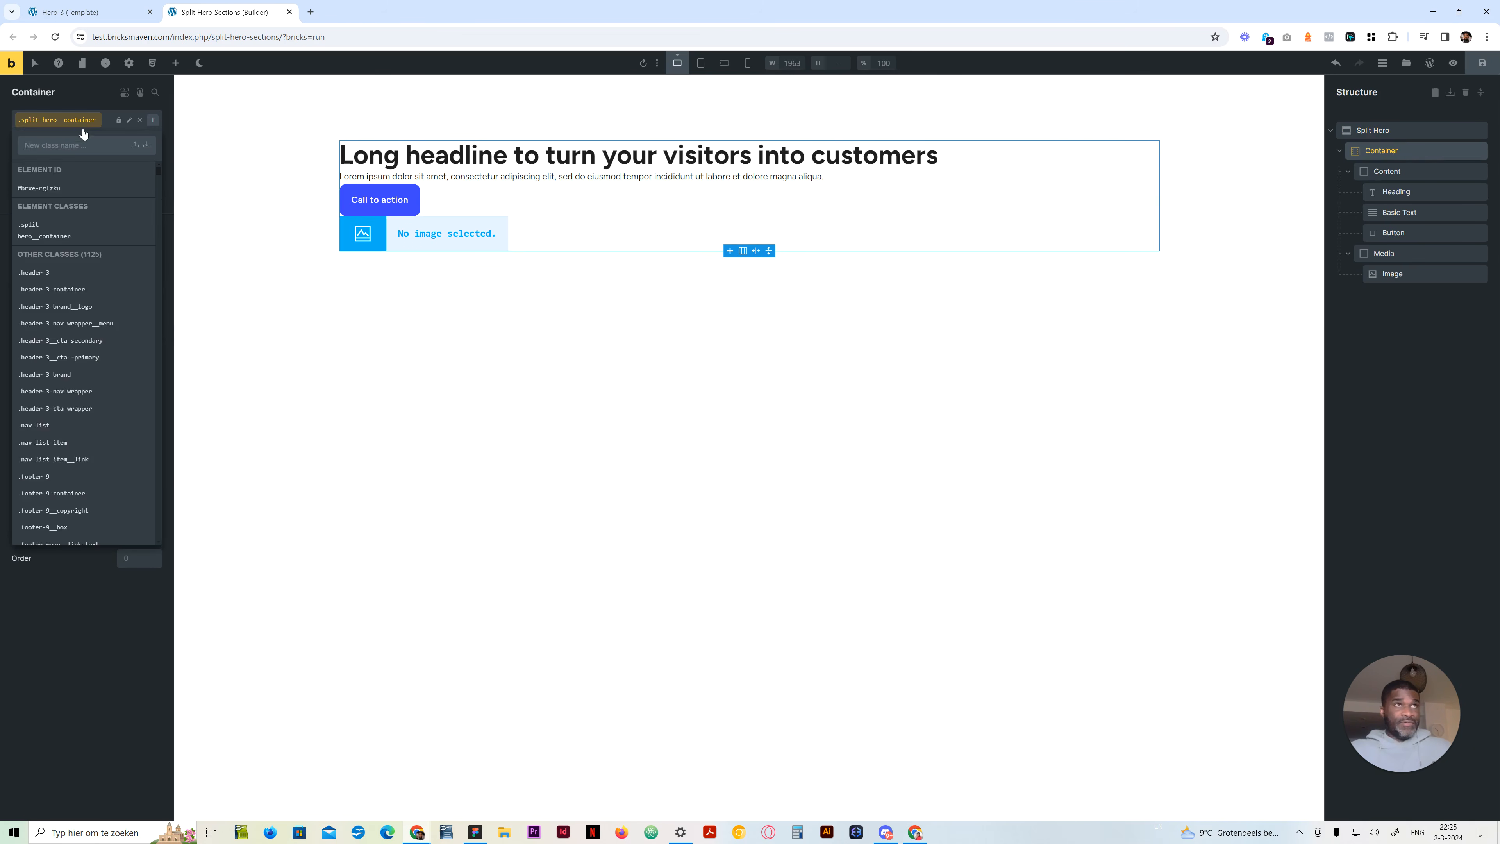
# Create the class split-hero__content on the Content block
pyautogui.click(1438, 172)
pyautogui.click(91, 125)
pyautogui.write('split-hero__content')
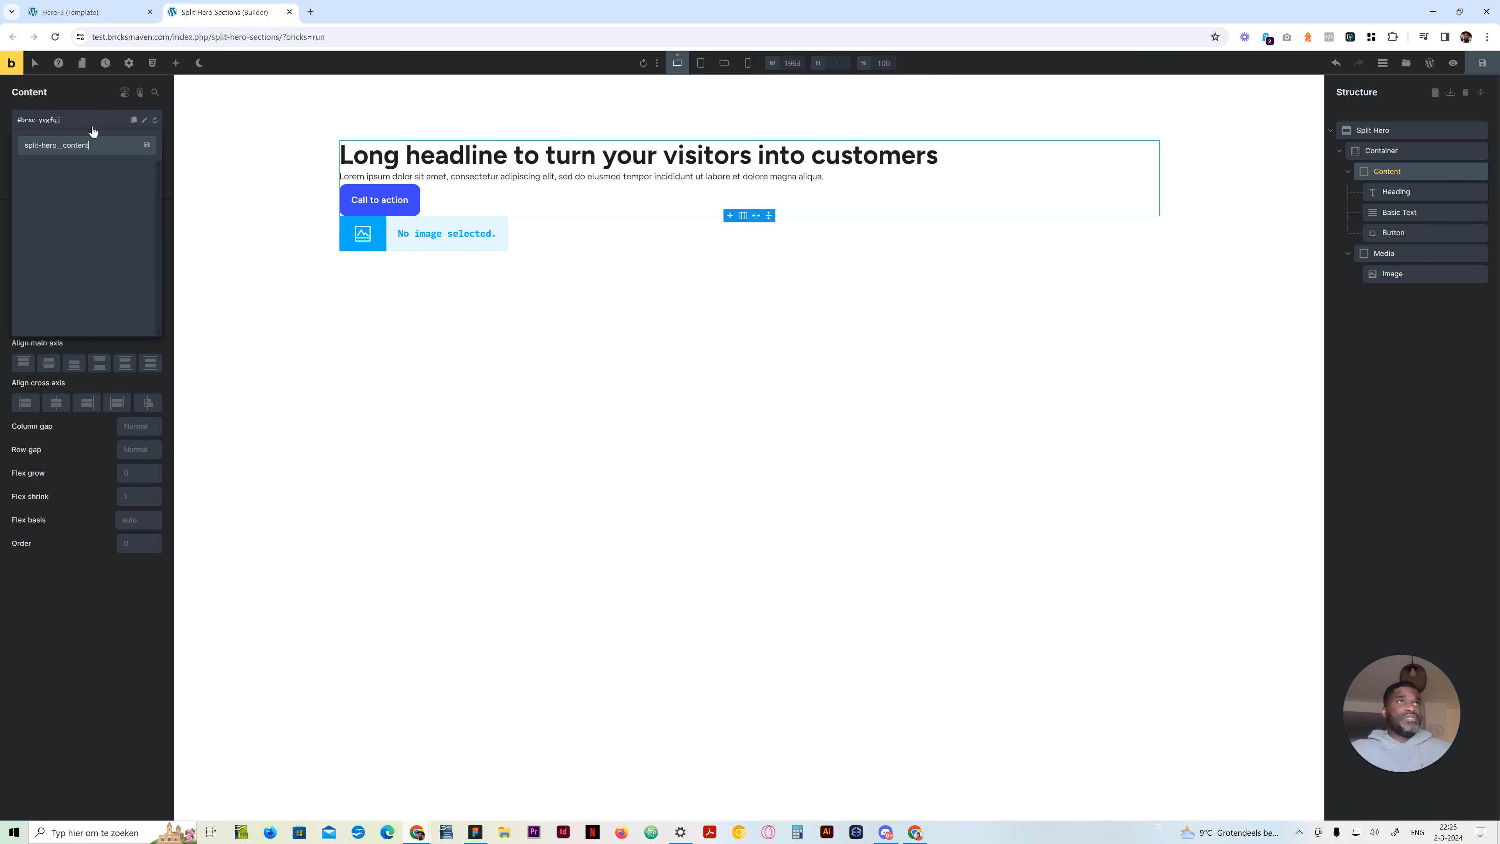
pyautogui.press('Return')
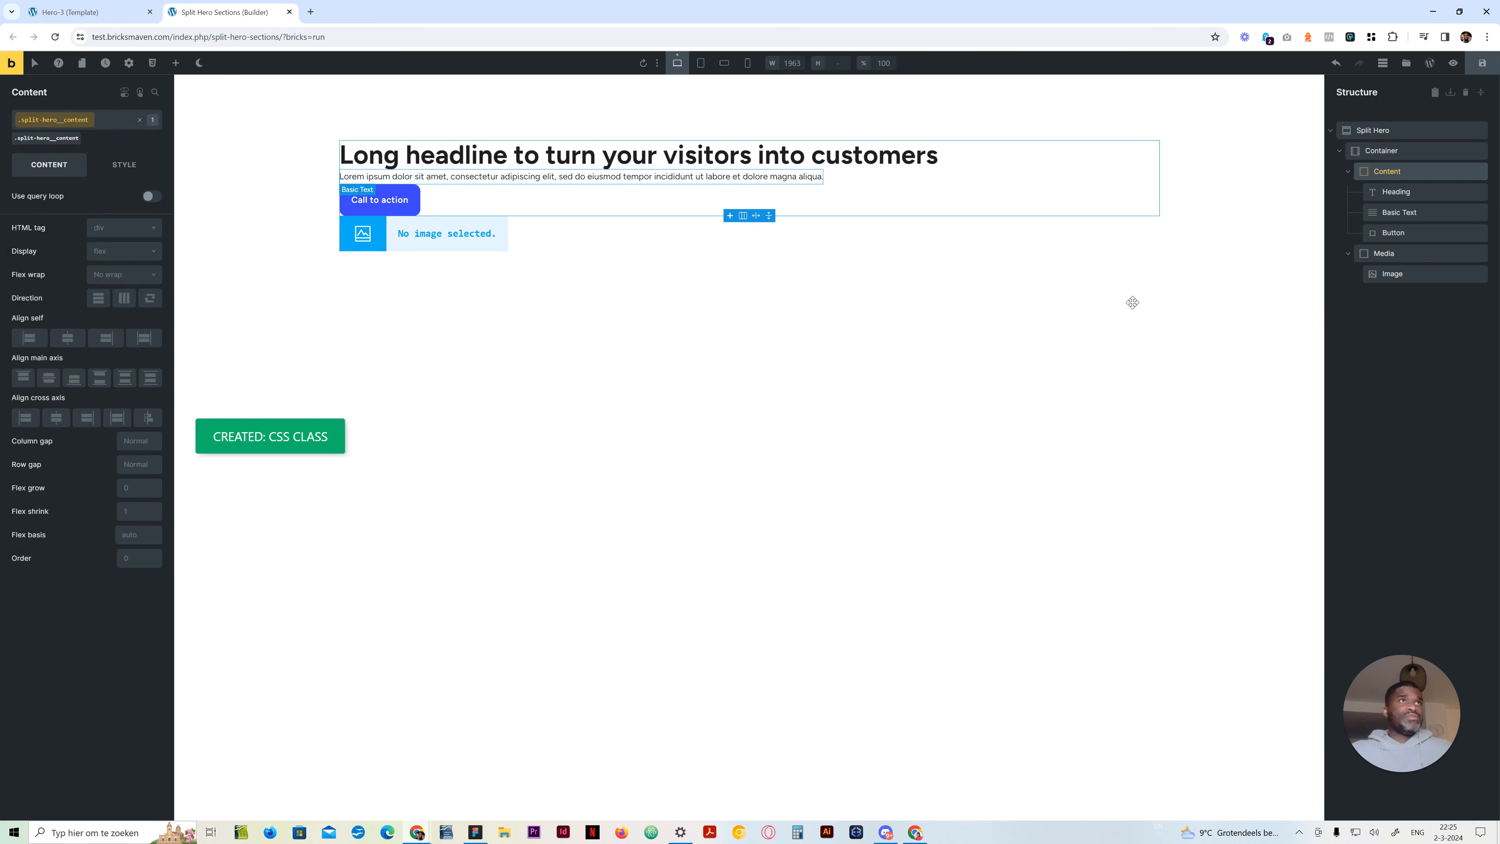
# Create the class split-hero__heading on the Heading and the class split-hero__text on the Basic Text element
pyautogui.click(650, 154)
pyautogui.click(73, 122)
pyautogui.write('split-hero__he')
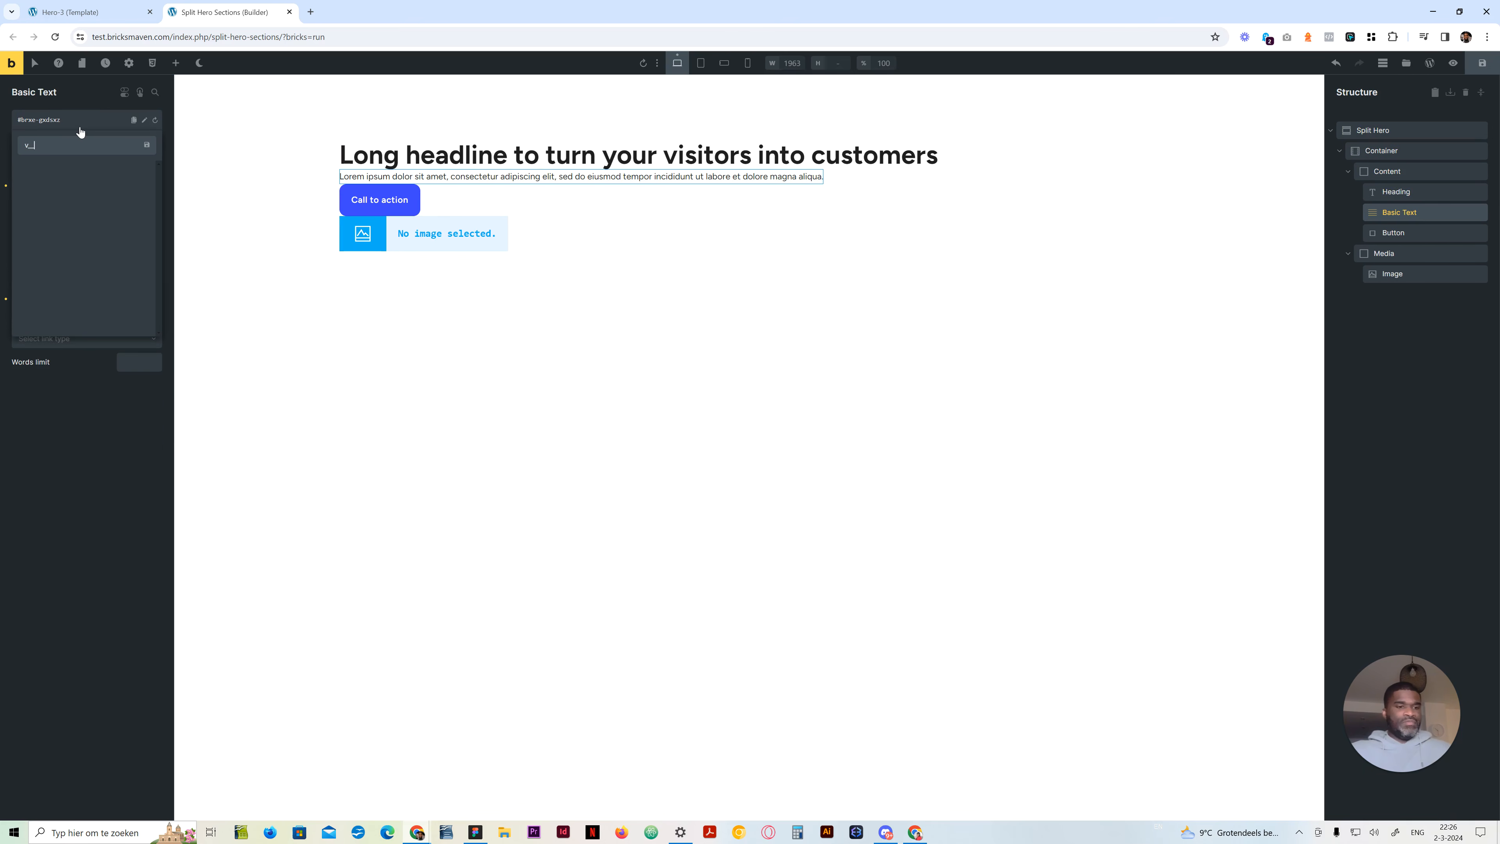
pyautogui.press('Return')
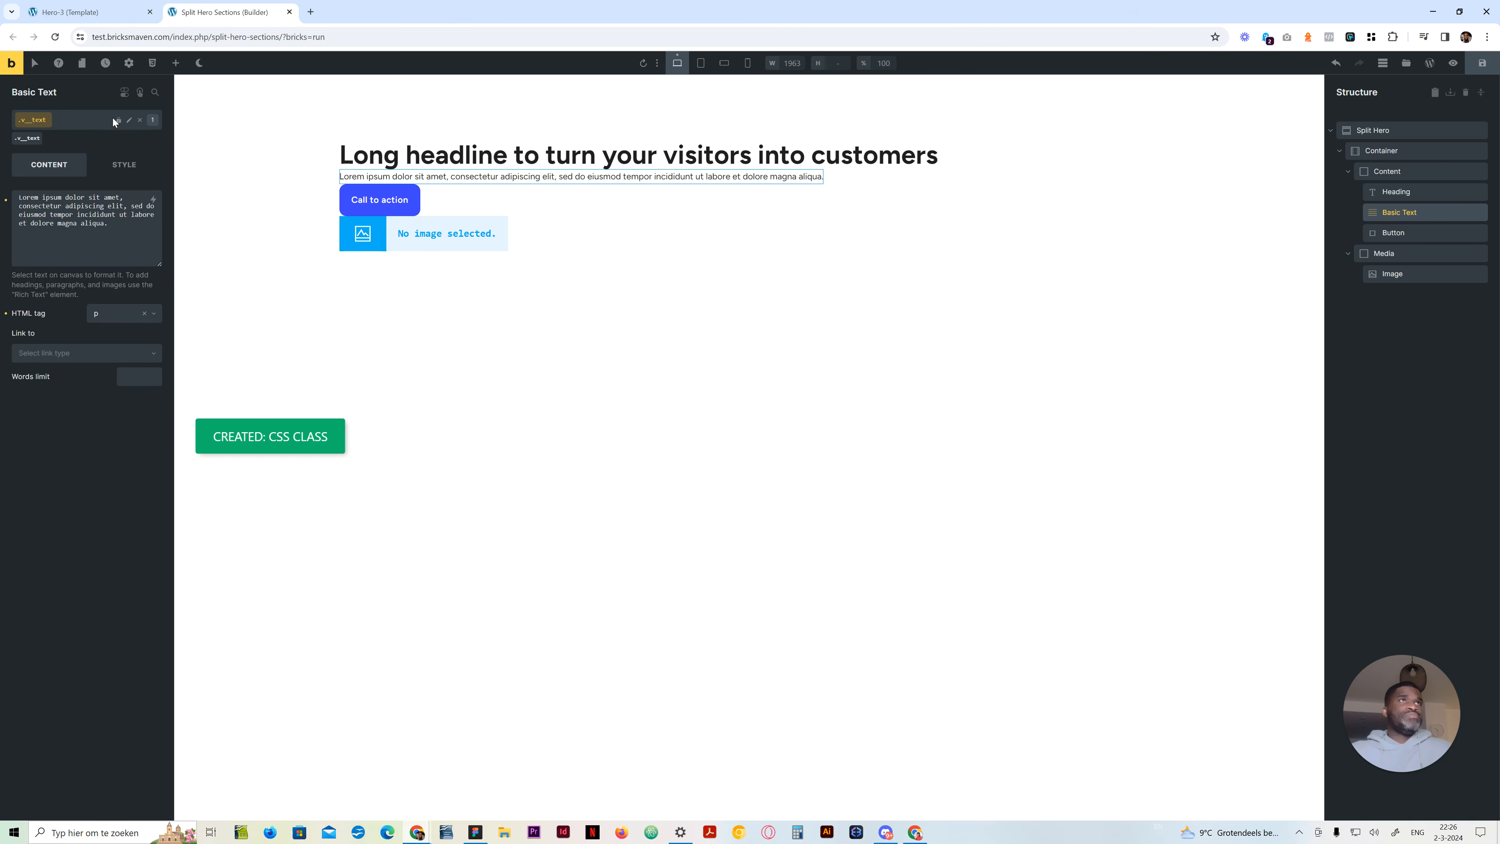
pyautogui.moveTo(21, 120); pyautogui.dragTo(2, 122)
pyautogui.write('split-hero')
# Add the class split-hero__cta to the Button alongside its .btn and .small classes
pyautogui.click(1399, 232)
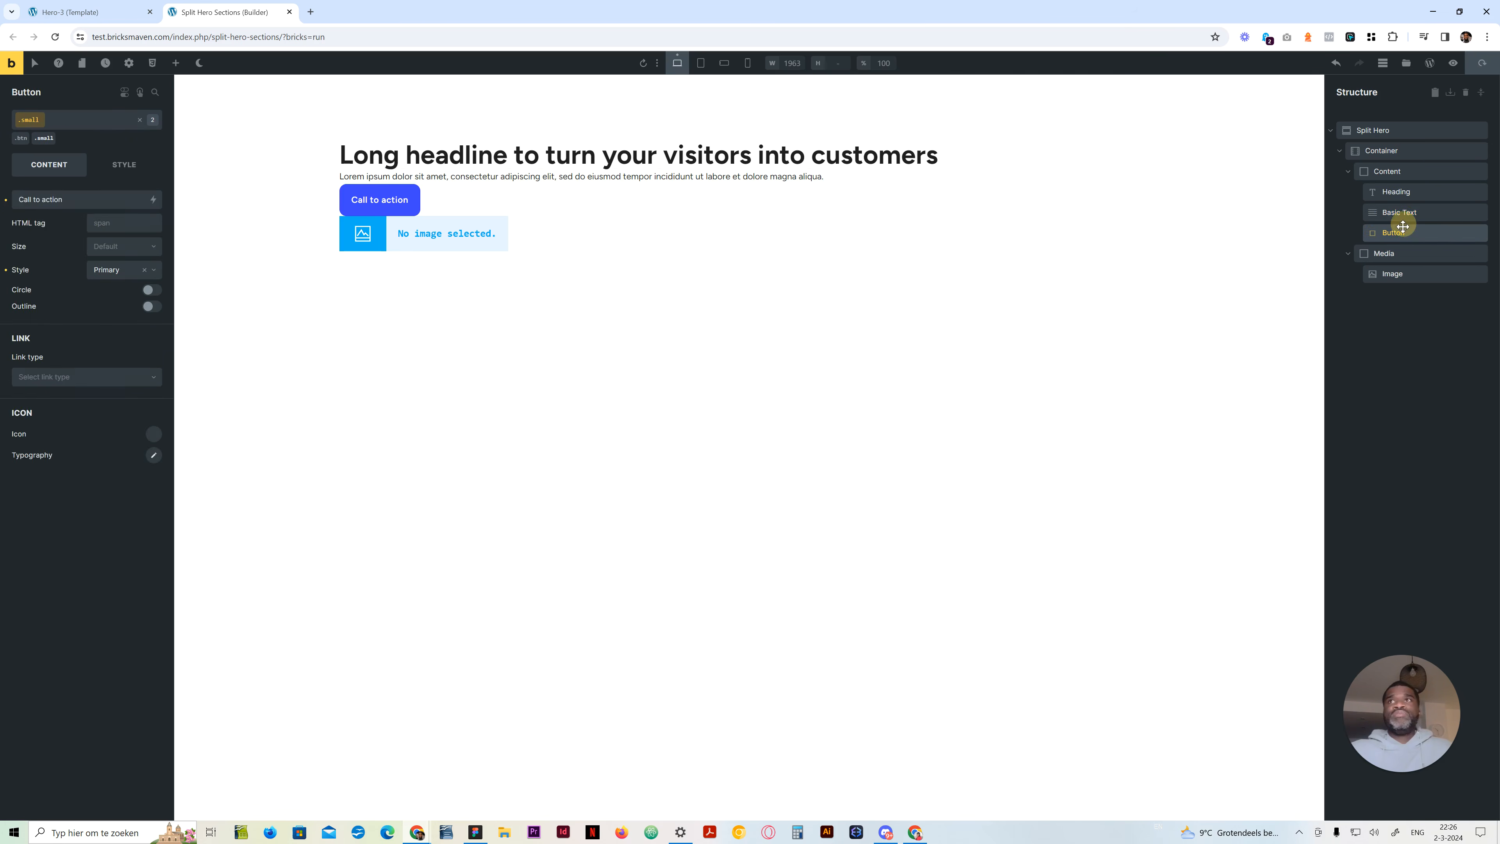
pyautogui.click(99, 125)
pyautogui.write('split-hero__b')
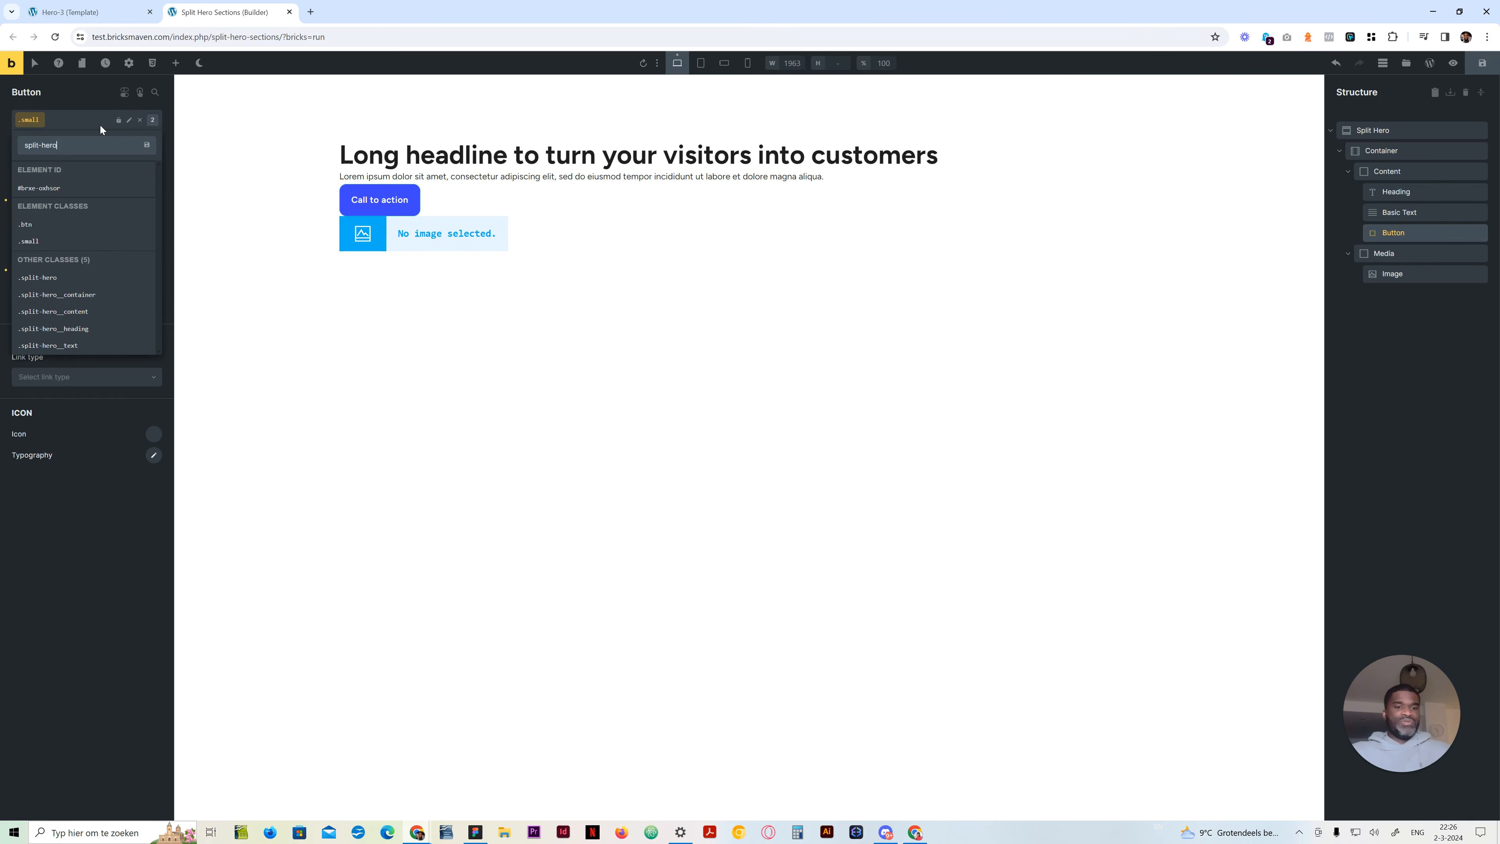
pyautogui.press('BackSpace')
pyautogui.write('cta')
pyautogui.press('BackSpace')
pyautogui.press('BackSpace')
pyautogui.press('BackSpace')
pyautogui.write('cta')
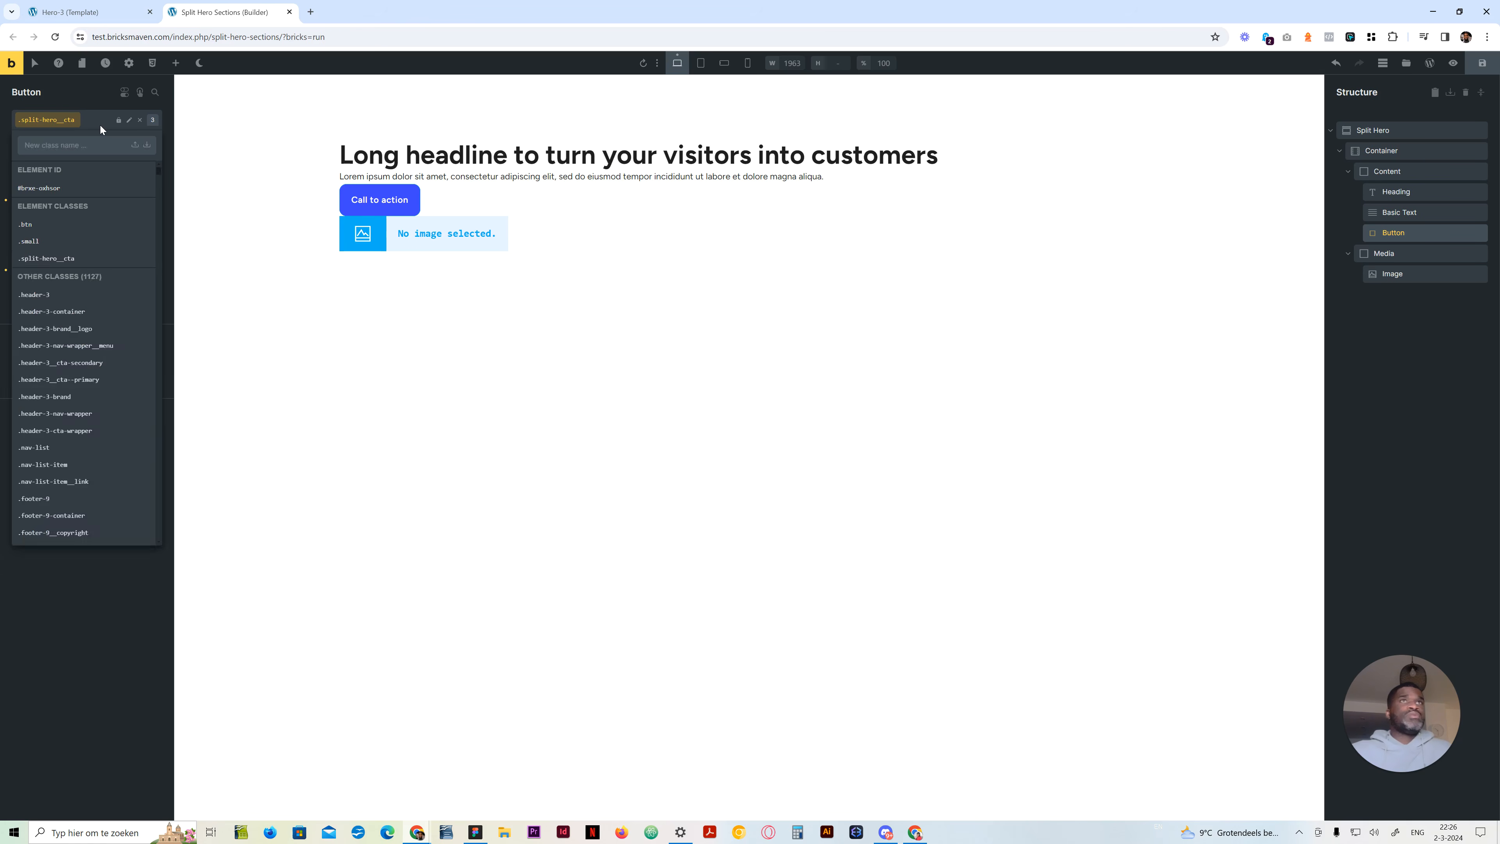
pyautogui.press('Return')
# Create the class split-hero__media on the Media block
pyautogui.click(1384, 253)
pyautogui.click(86, 118)
pyautogui.write('split-hero__me')
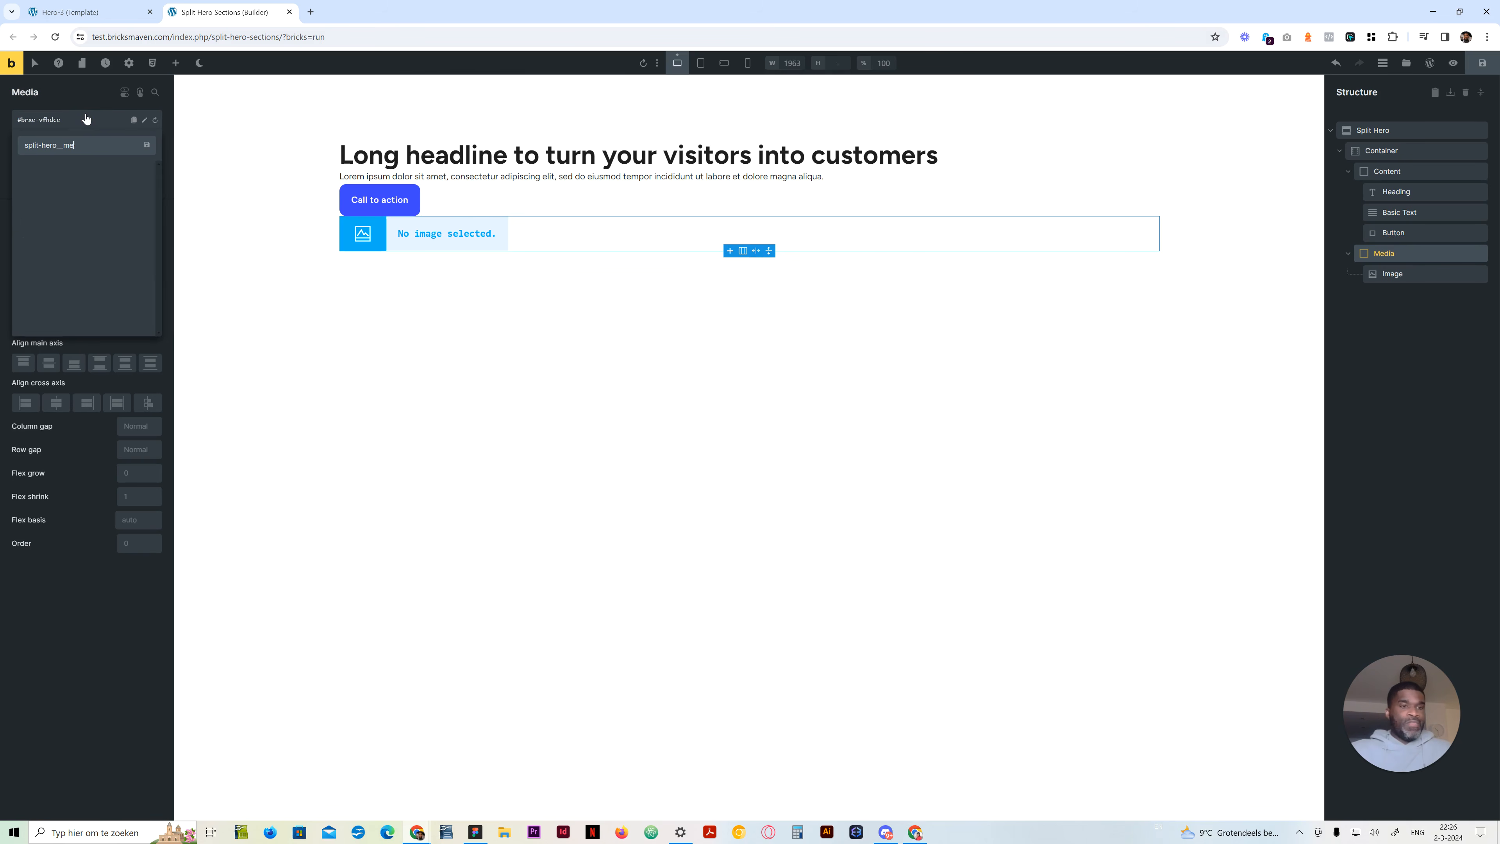
pyautogui.write('dia')
pyautogui.press('Return')
# Create the class split-hero__image on the Image element
pyautogui.click(1431, 274)
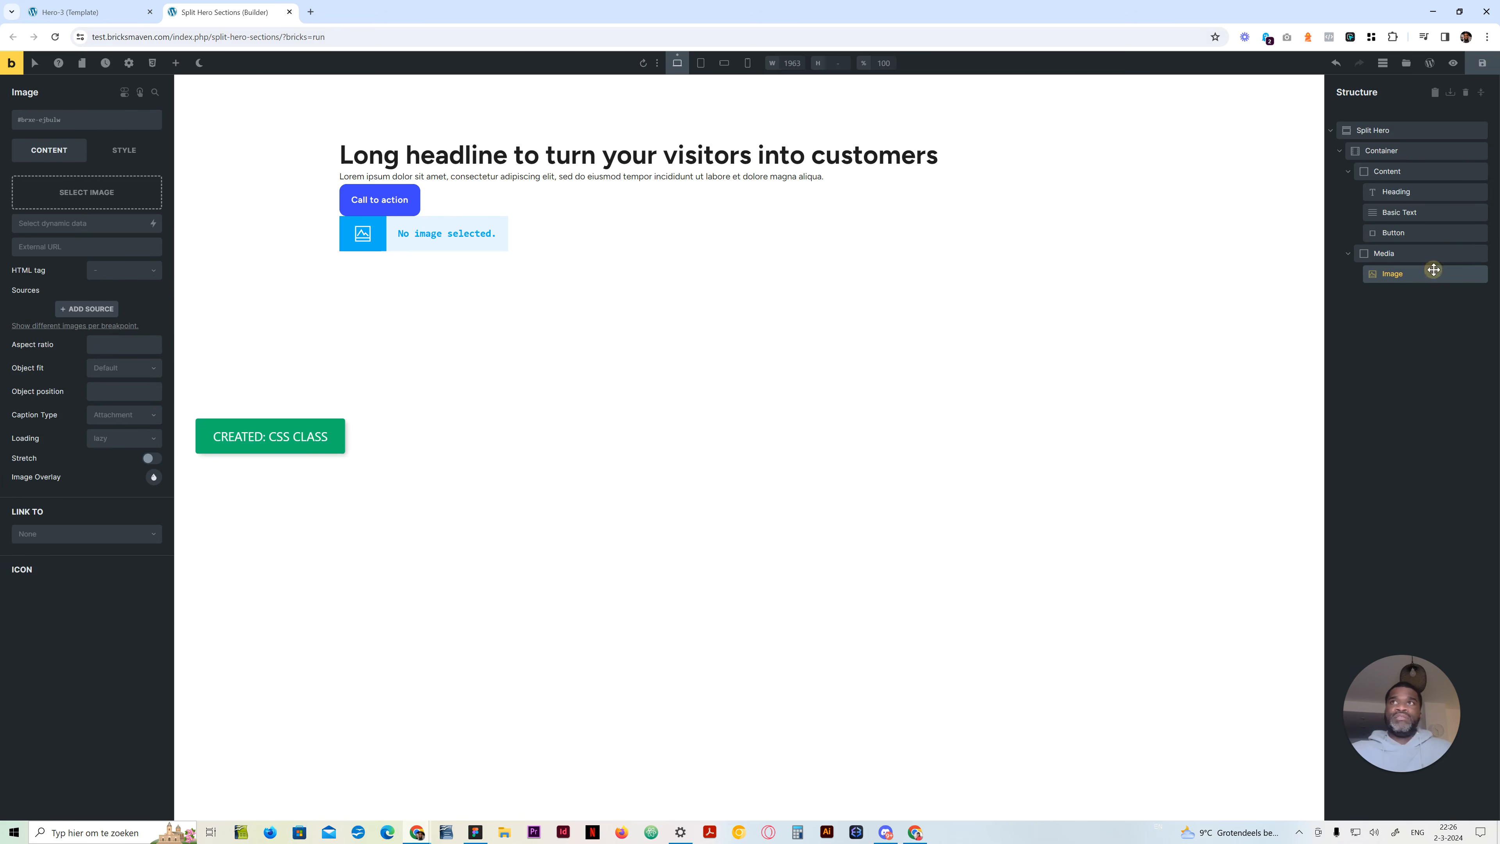
pyautogui.click(86, 122)
pyautogui.write('split-hero__')
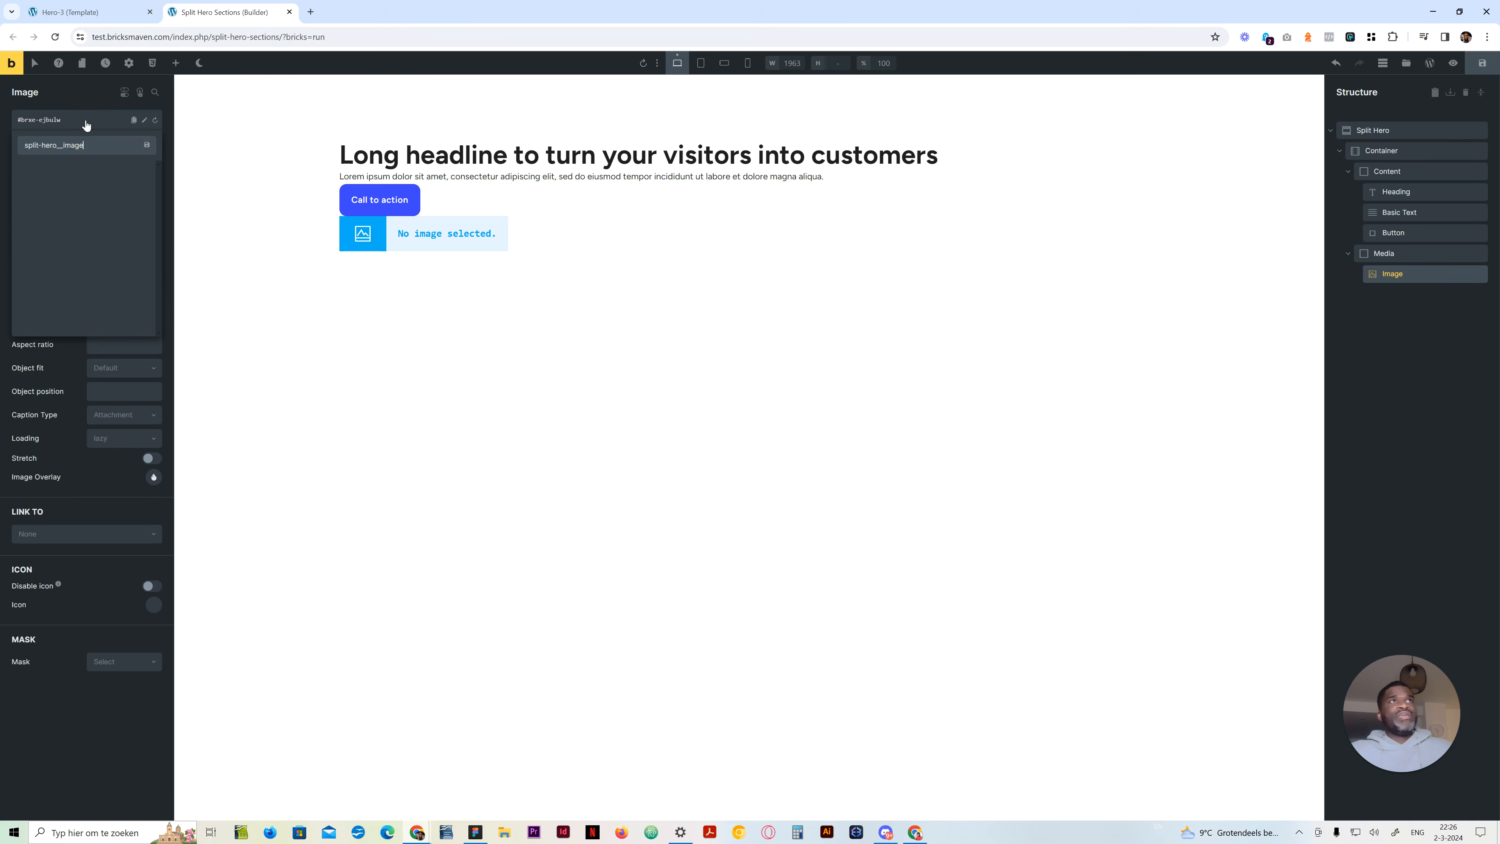
pyautogui.write('image')
pyautogui.press('Return')
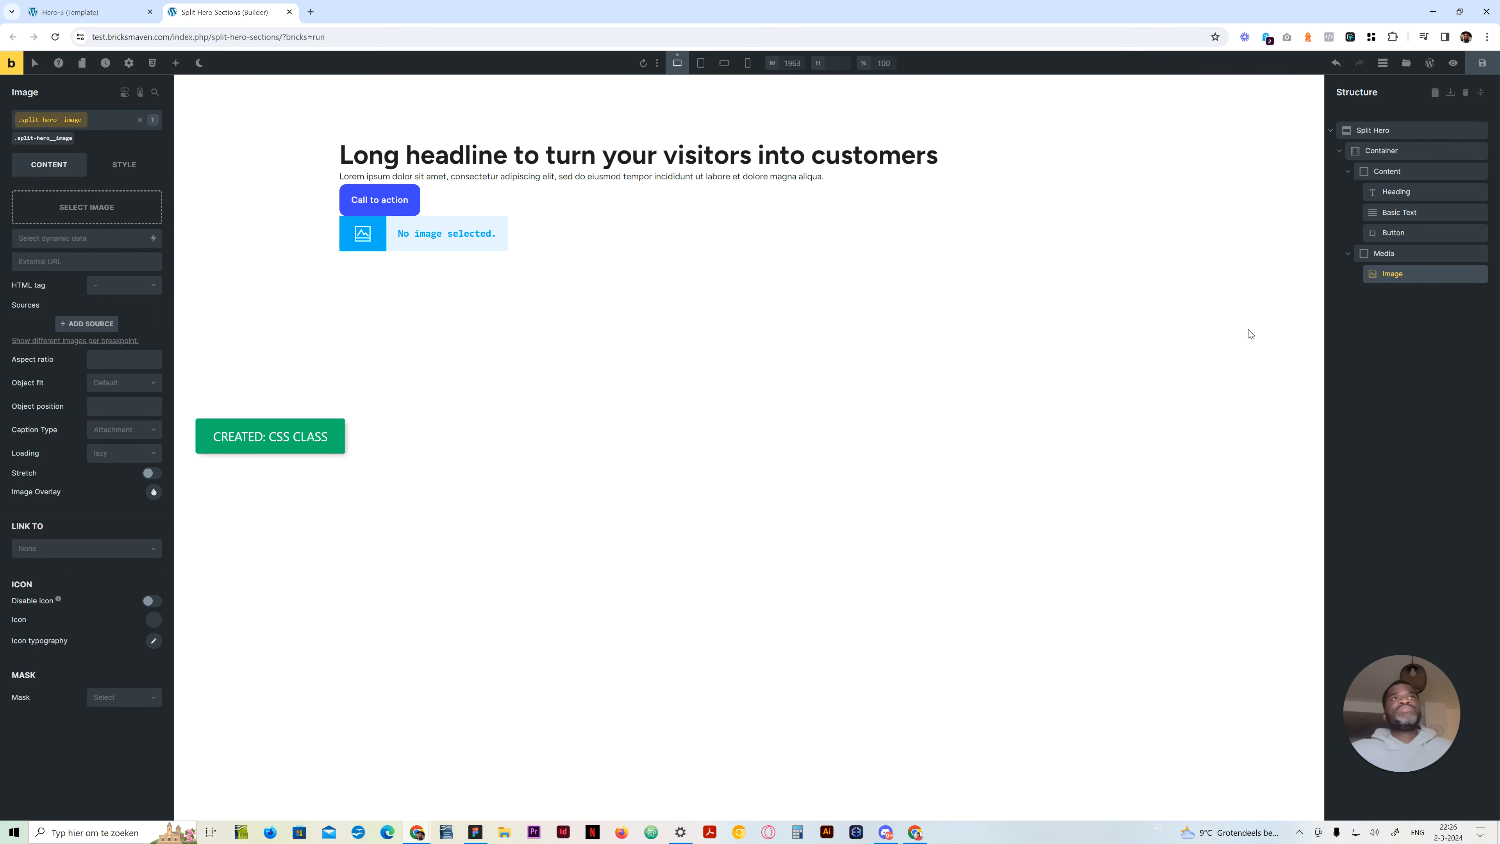
# Examine the Split Hero section's layout spacing and the section element settings in the Core style theme style
pyautogui.click(1379, 130)
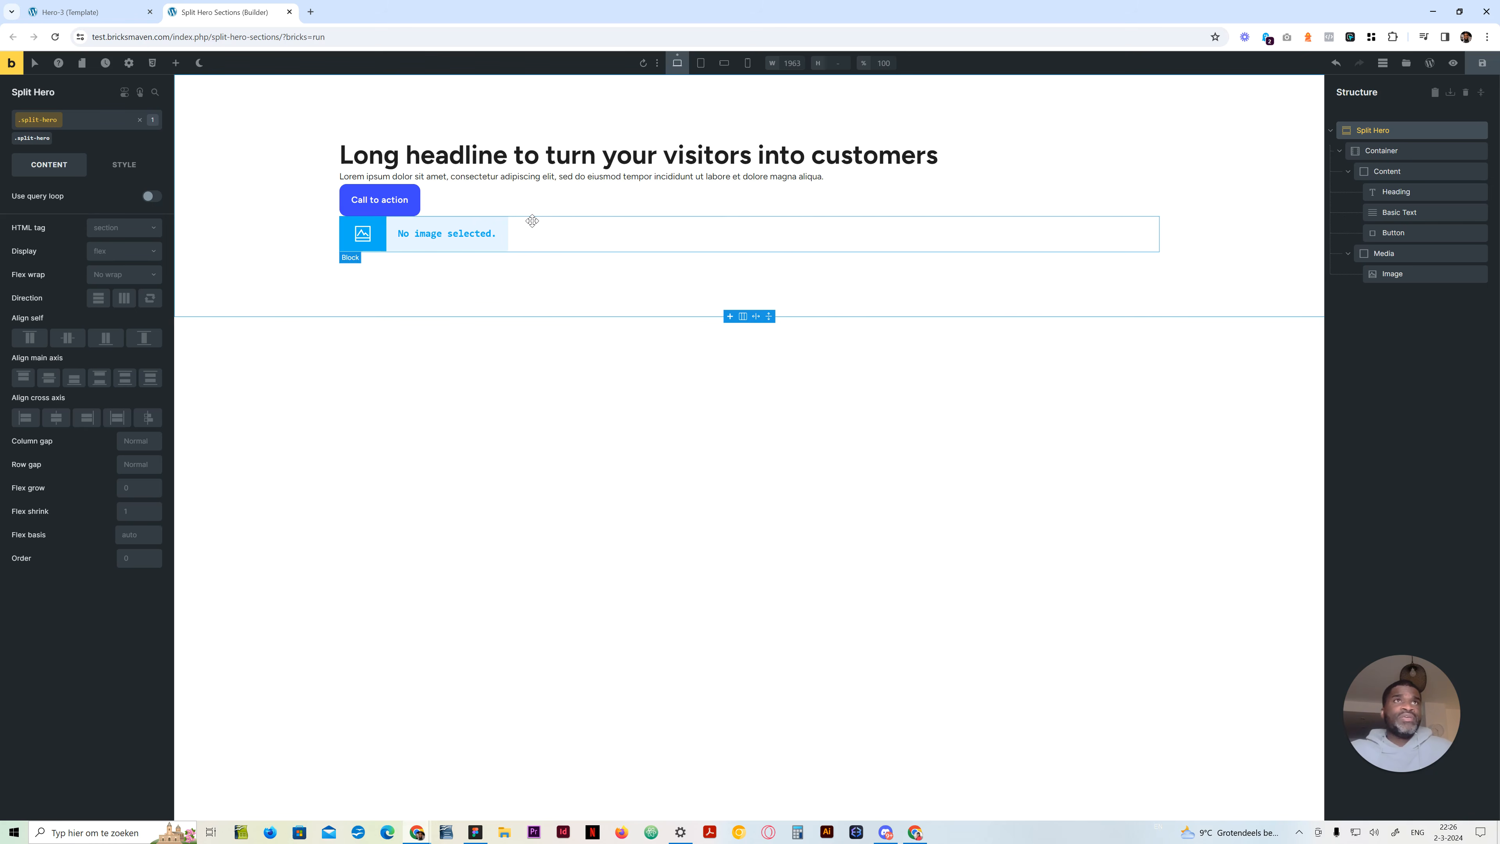
pyautogui.click(140, 165)
pyautogui.click(79, 201)
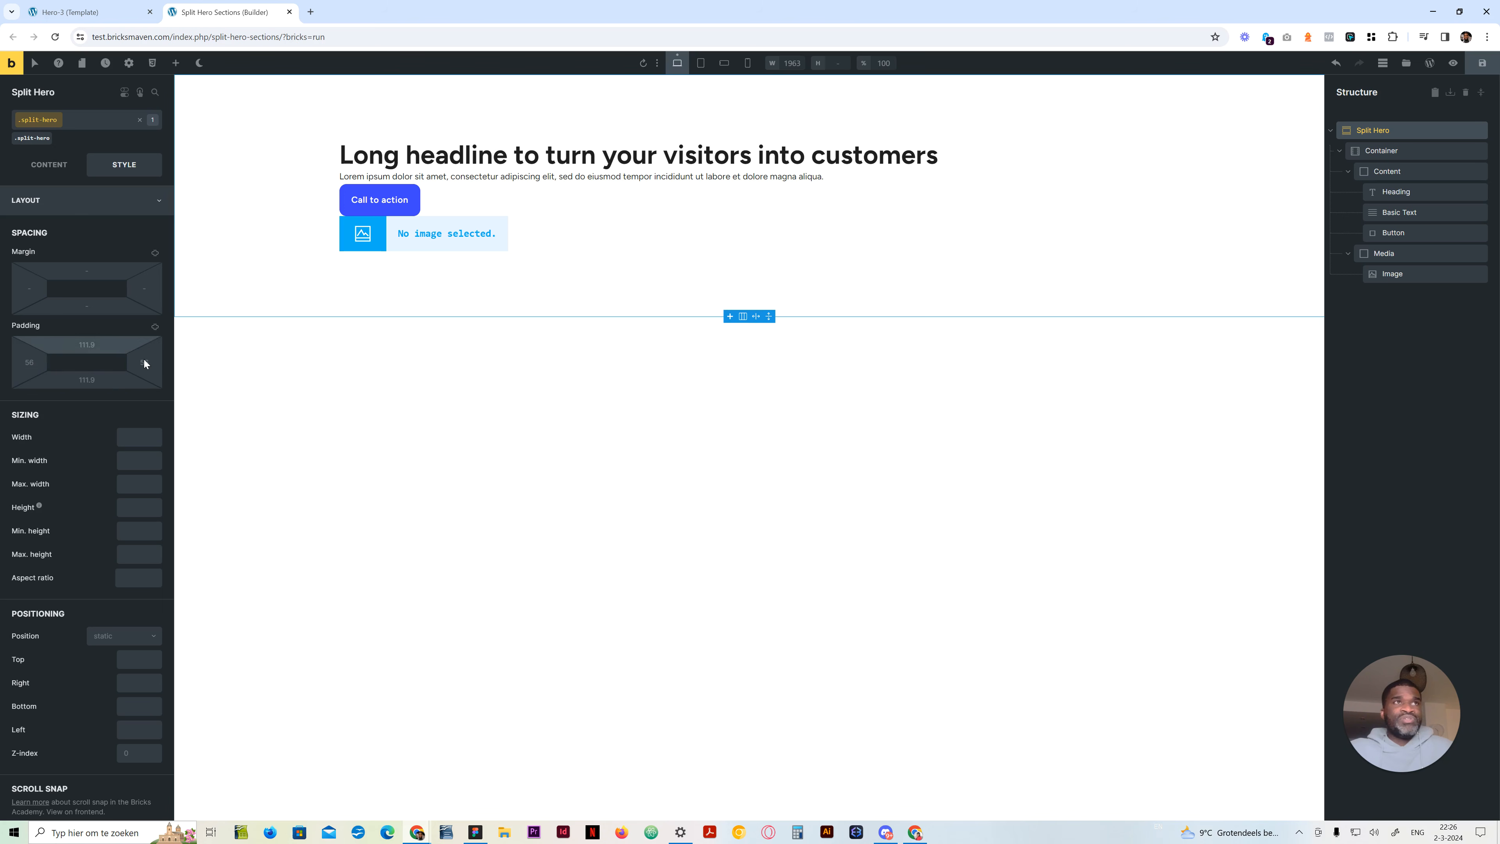
pyautogui.click(129, 63)
pyautogui.click(92, 119)
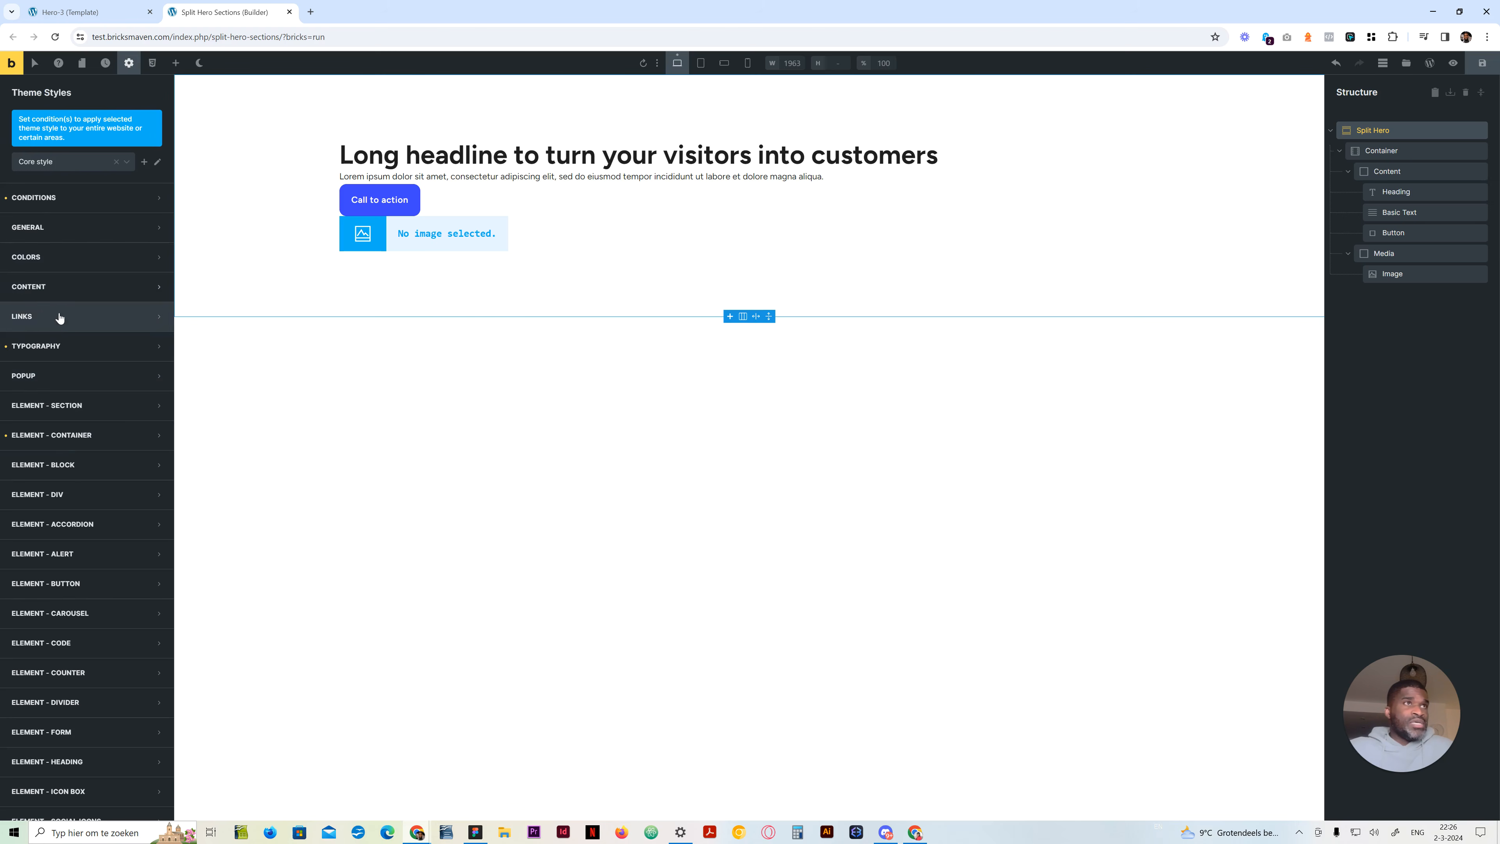
pyautogui.click(92, 406)
pyautogui.scroll(-4, 71, 573)
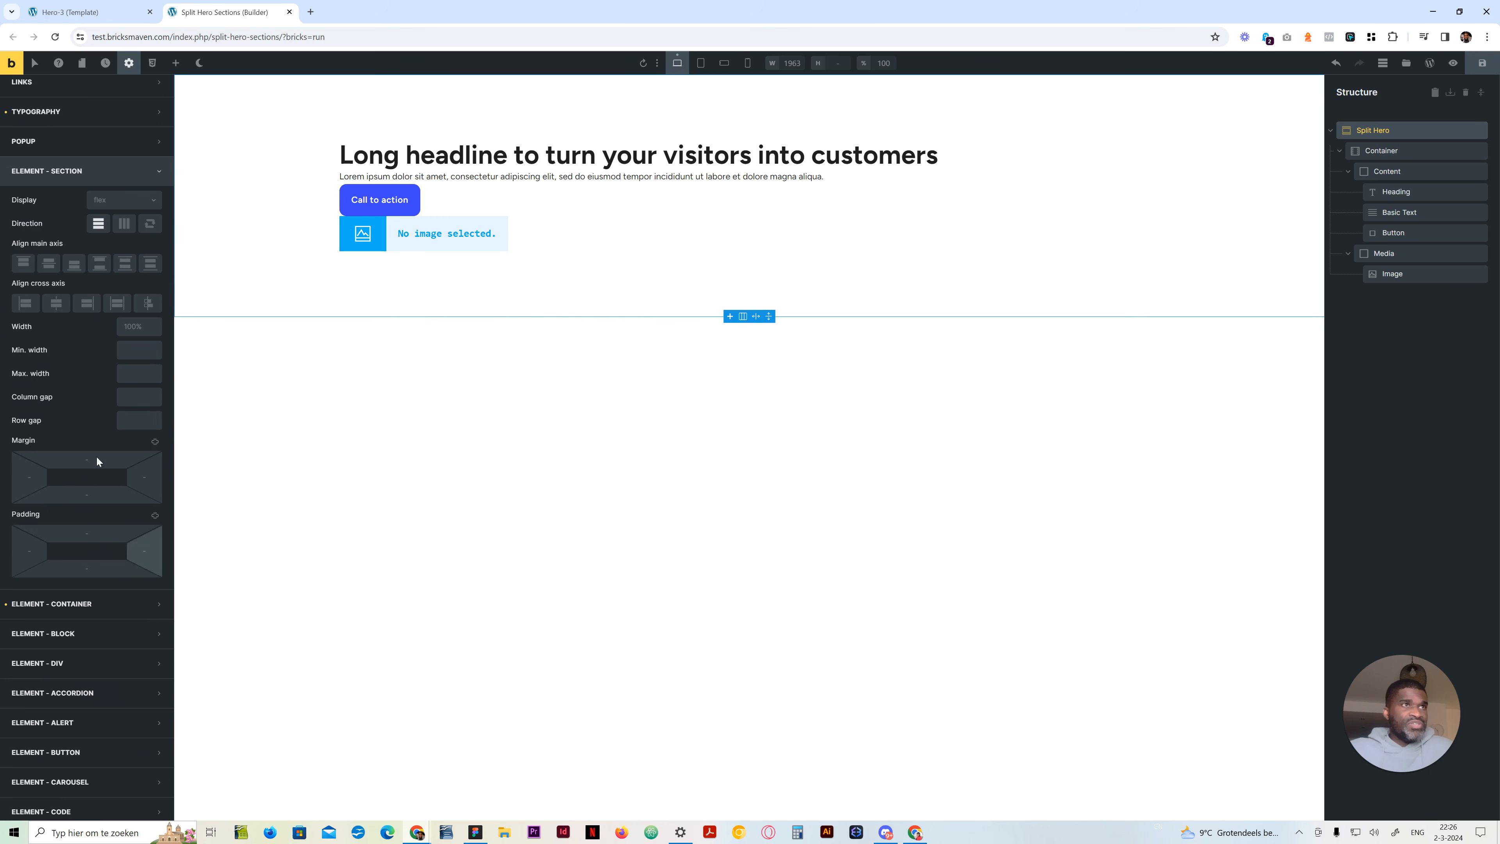
pyautogui.scroll(4, 65, 502)
pyautogui.click(65, 406)
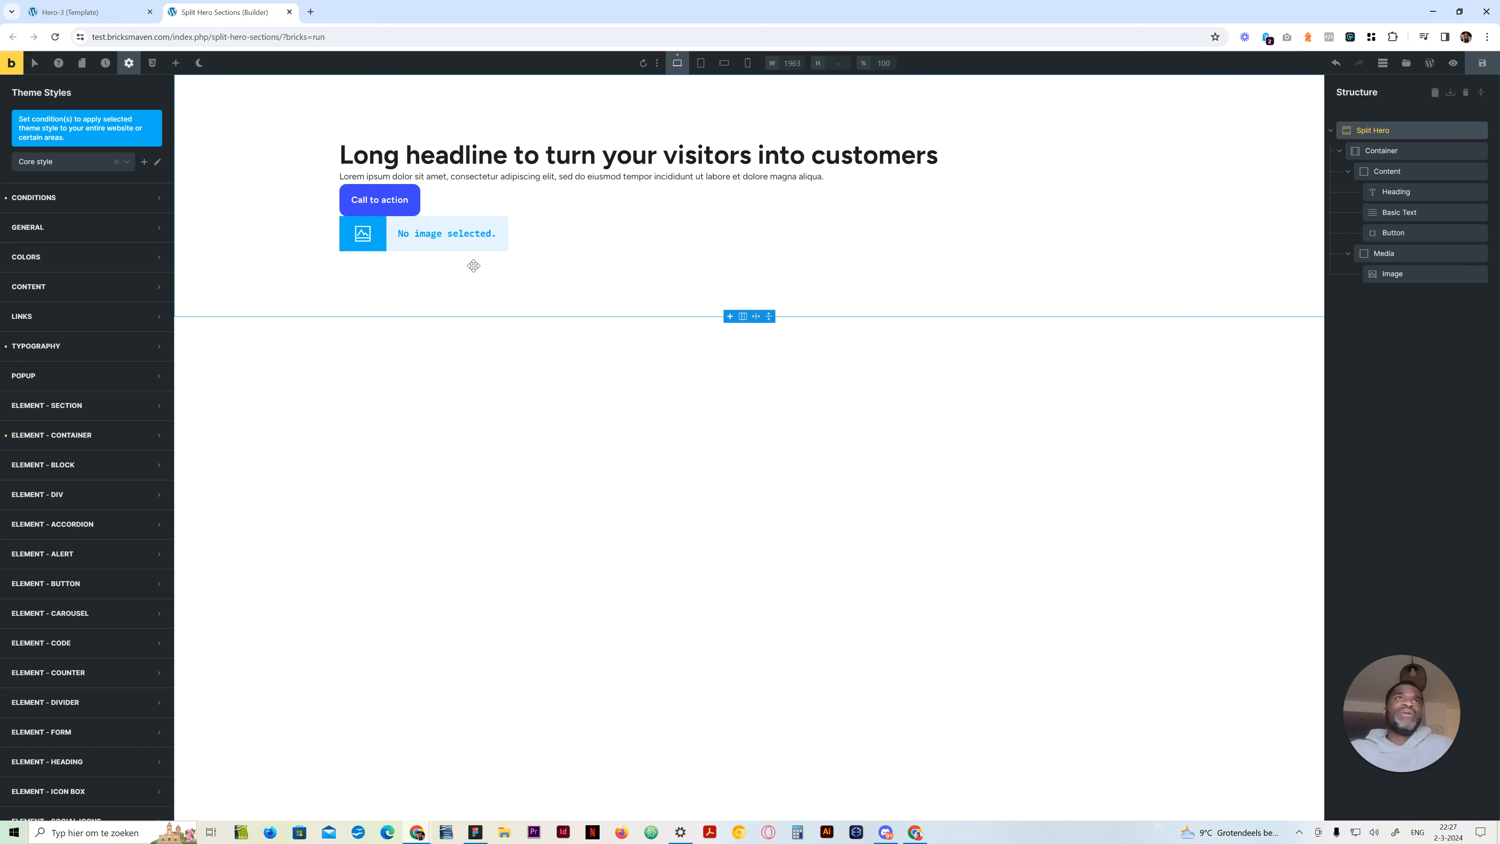
pyautogui.click(130, 65)
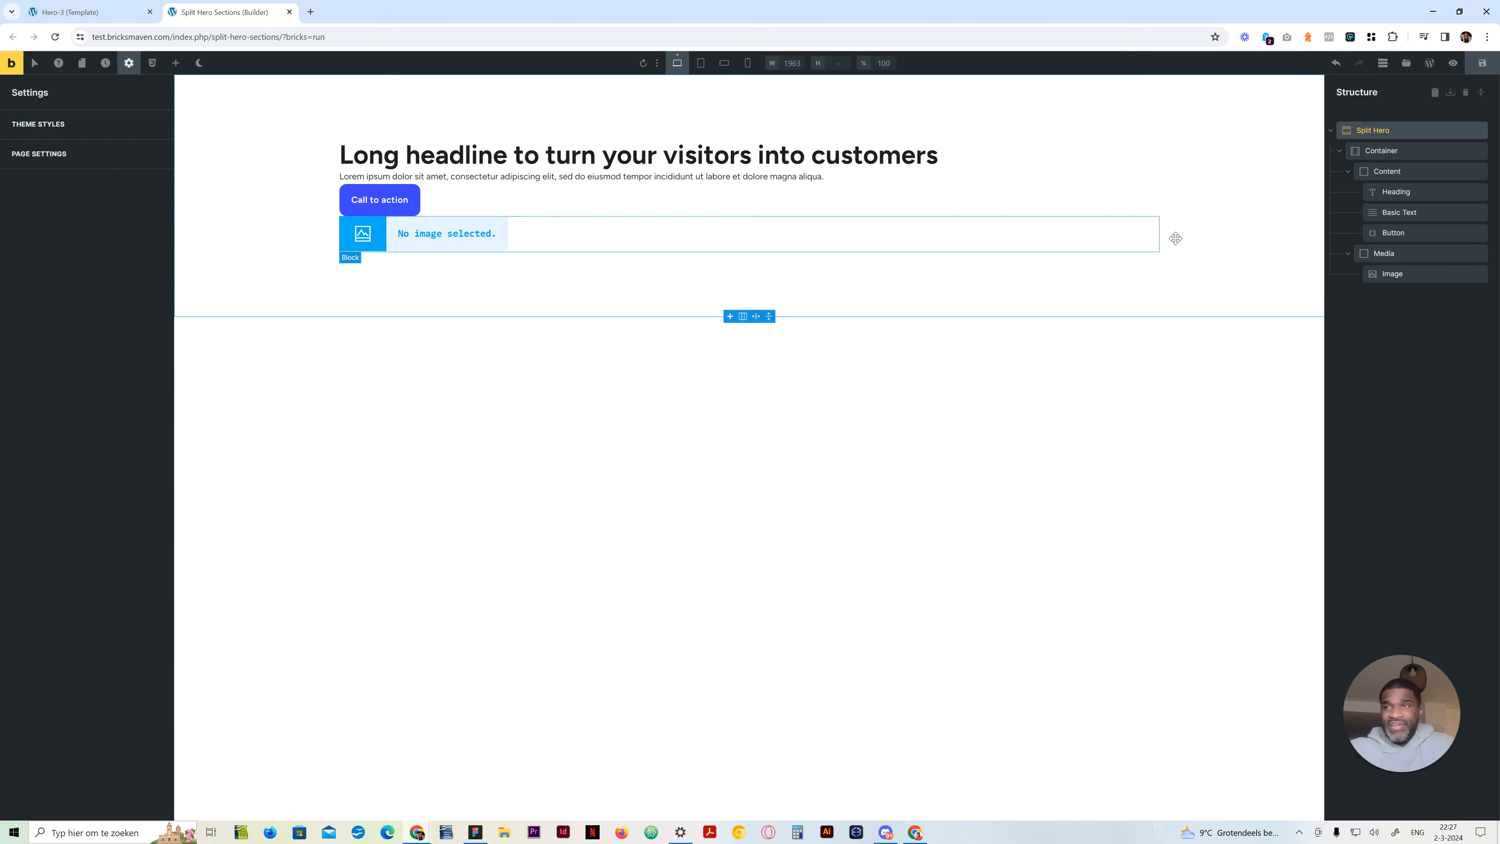
# Set the display of the hero's Container to grid on its split-hero__container class
pyautogui.click(1376, 150)
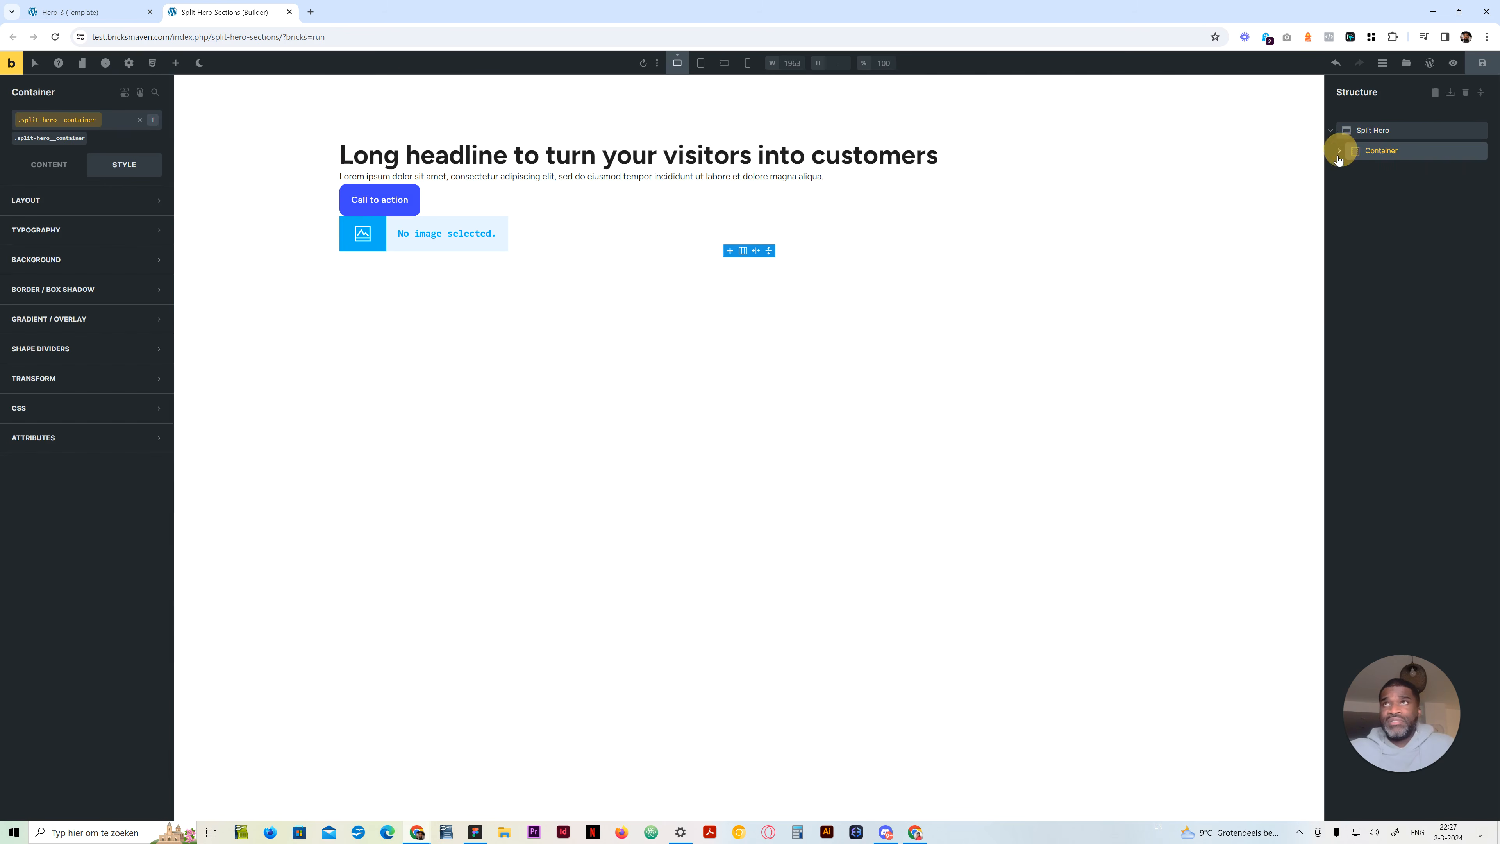
pyautogui.click(1366, 130)
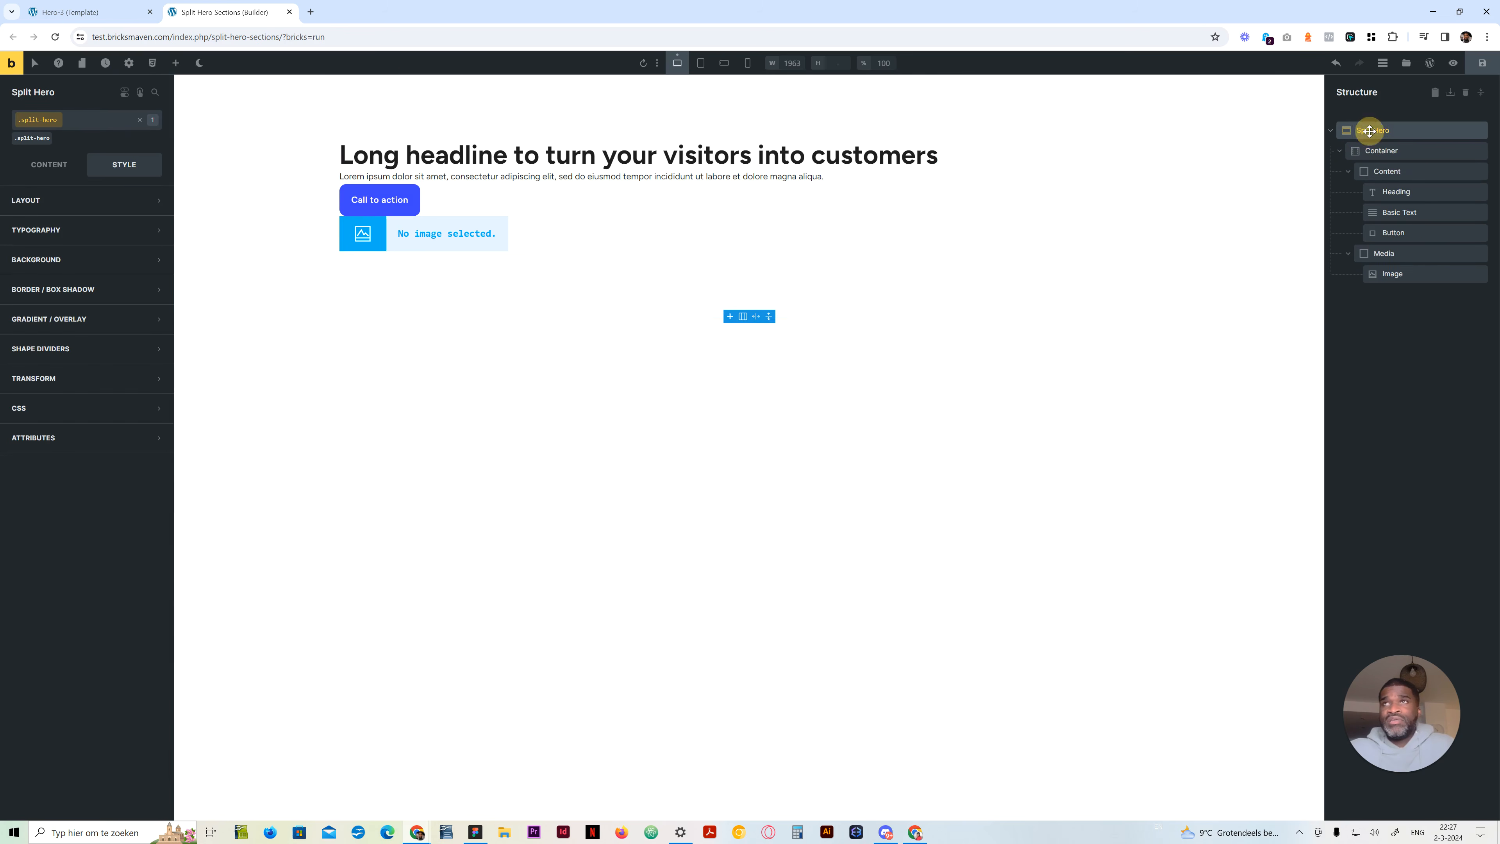
pyautogui.click(1415, 151)
pyautogui.click(50, 165)
pyautogui.click(114, 254)
pyautogui.click(117, 299)
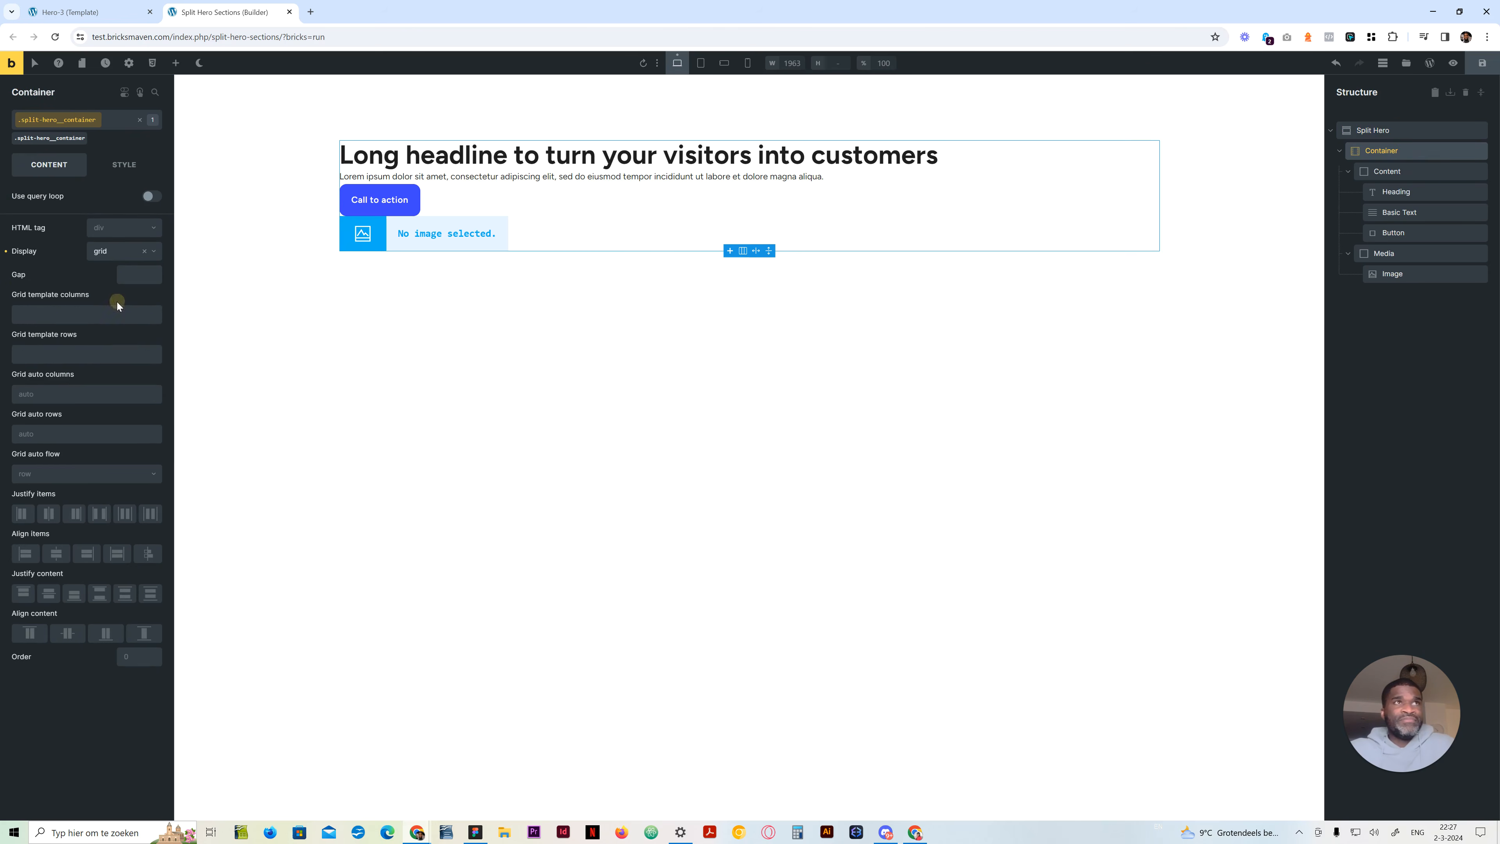
# Set the Container's grid template columns to repeat(2, minmax(0, 1fr))
pyautogui.click(128, 276)
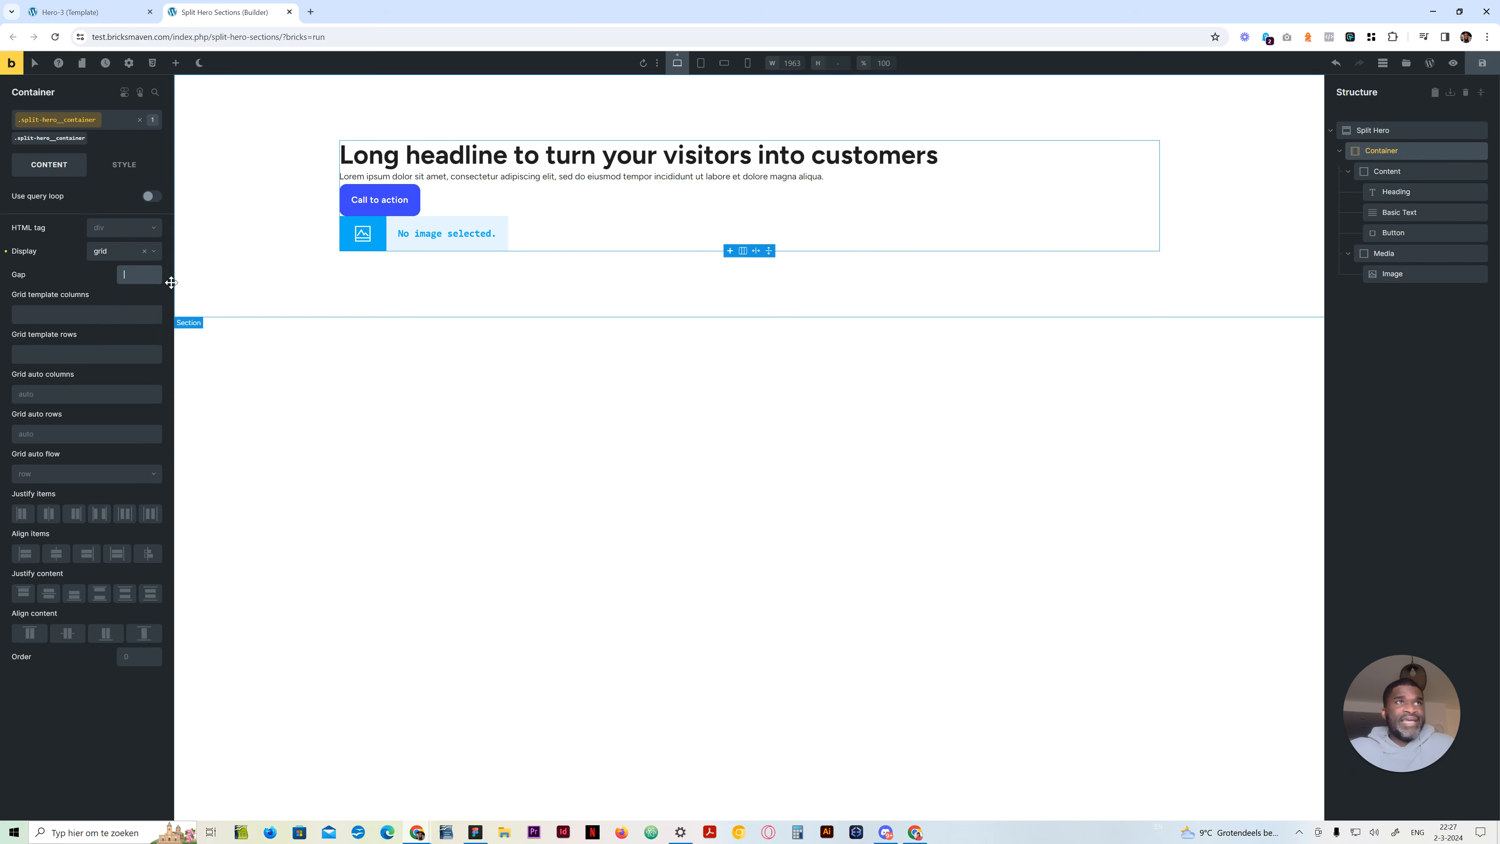
pyautogui.click(71, 317)
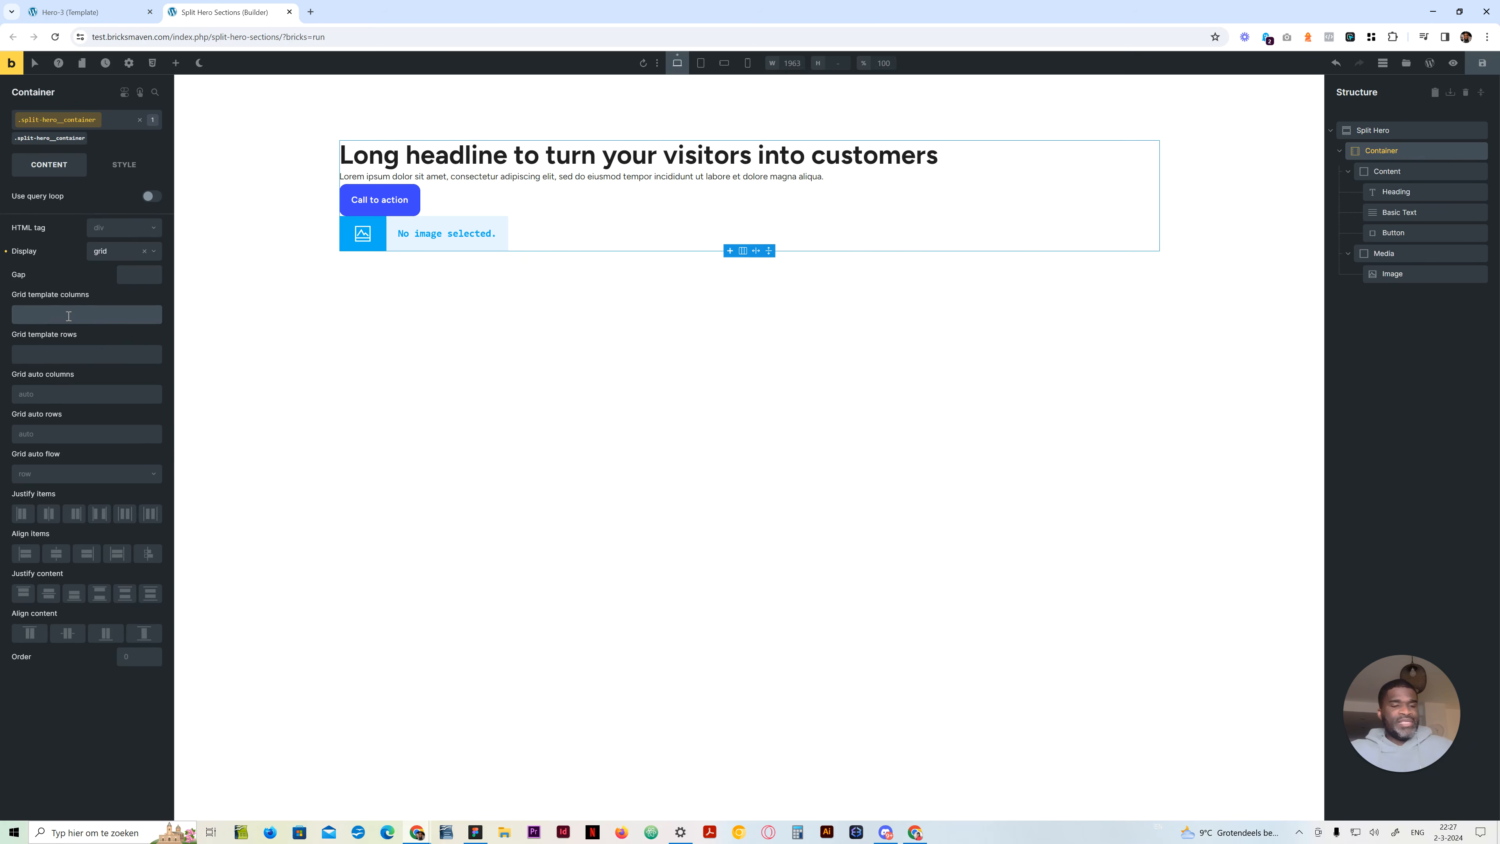
pyautogui.write('r')
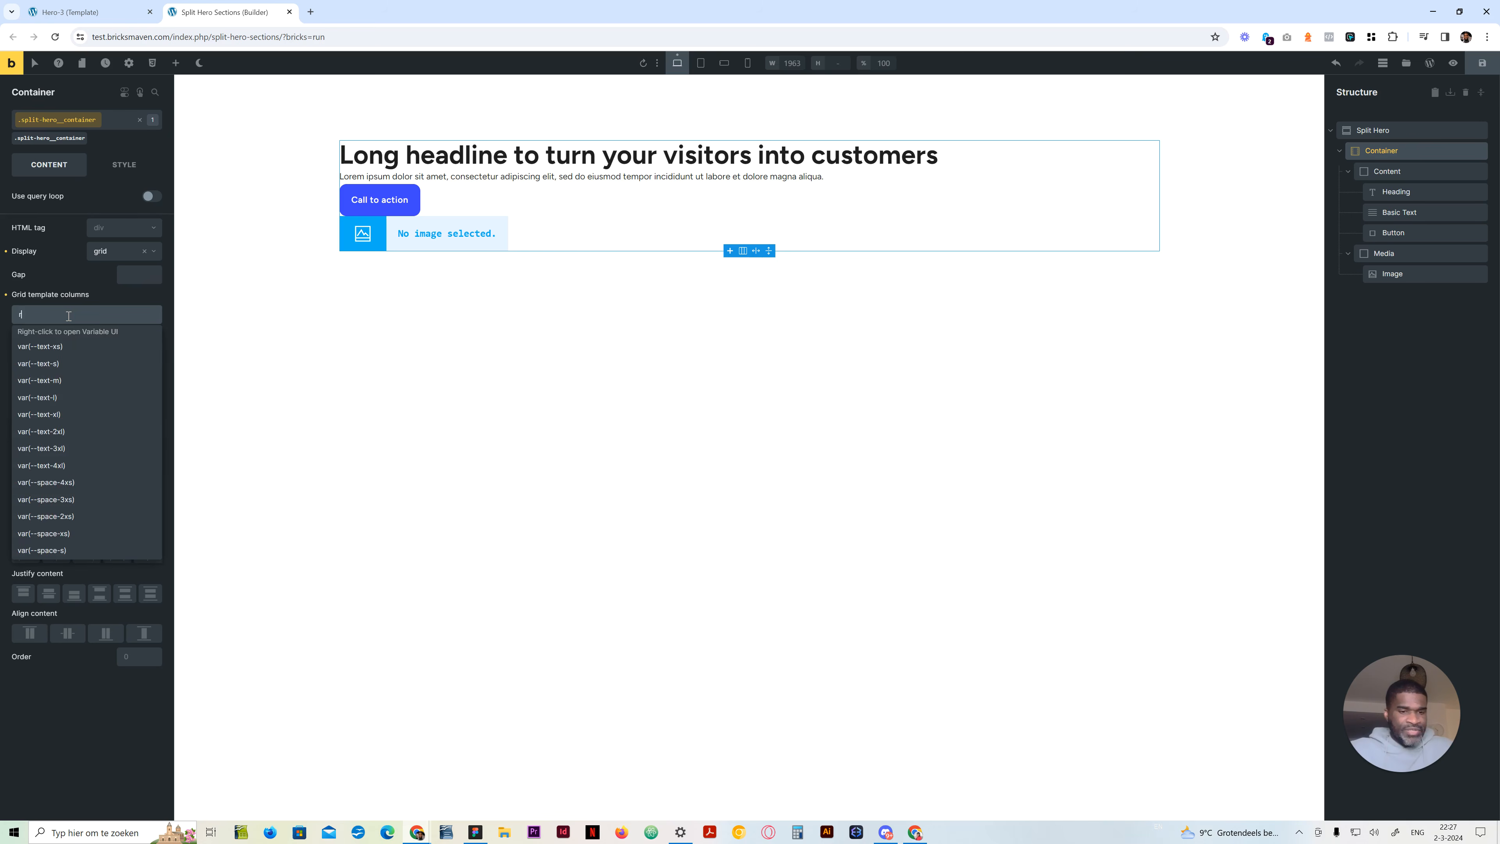
pyautogui.write('epeat()')
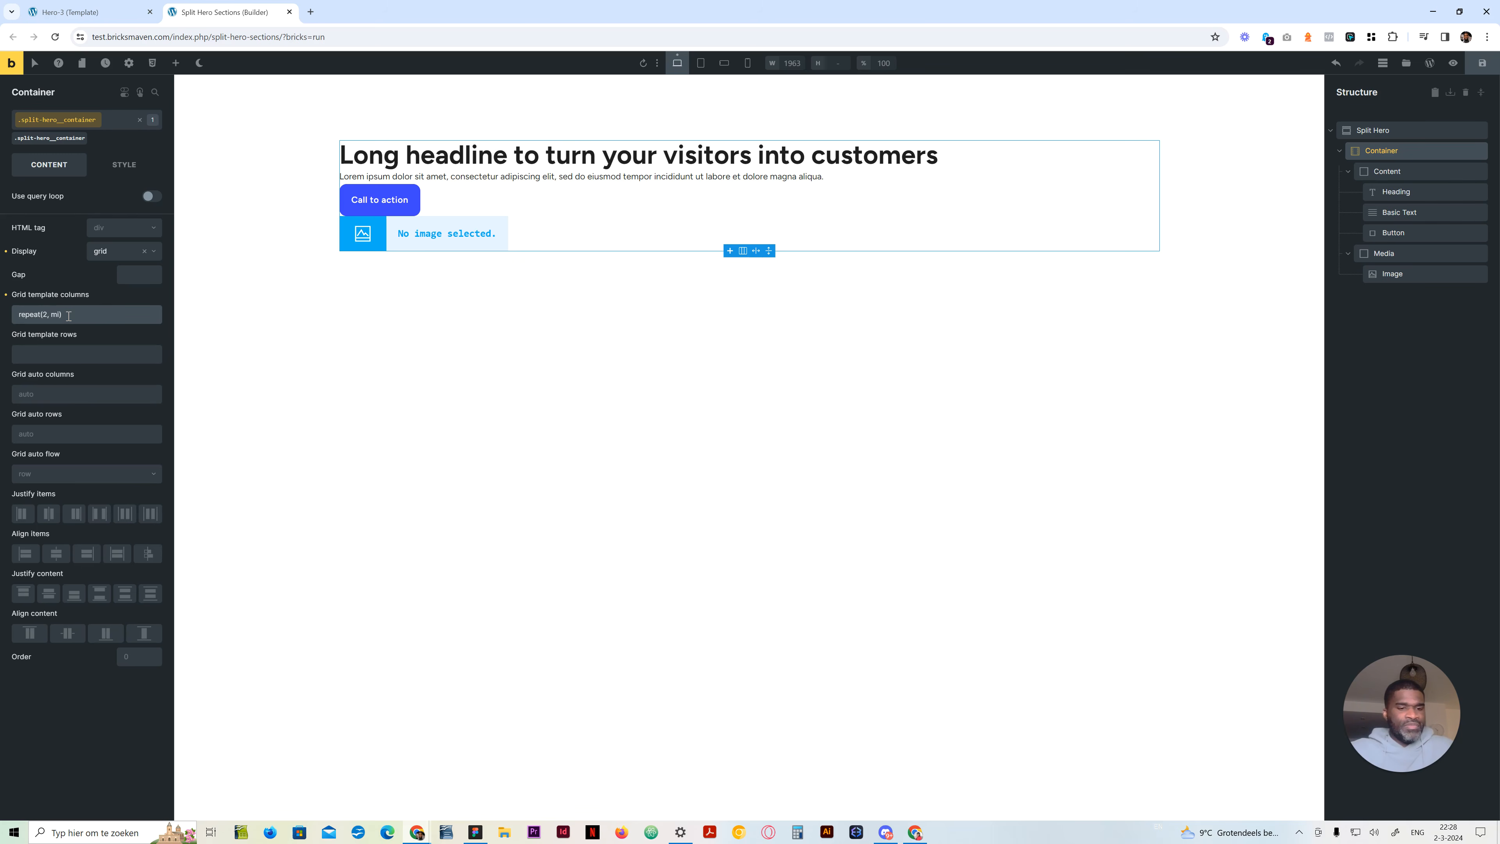
pyautogui.write('0)')
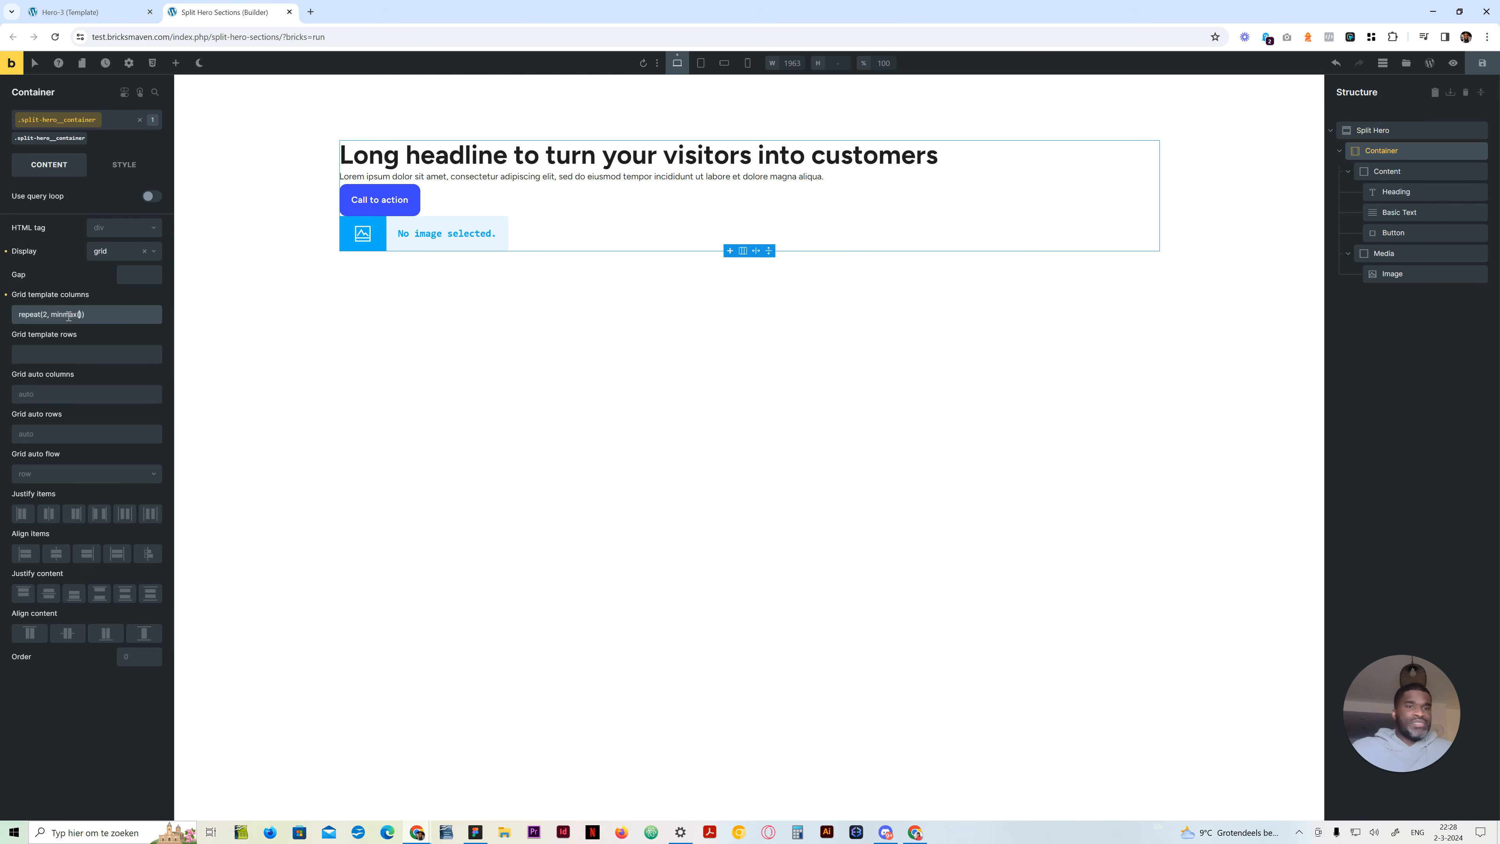
pyautogui.write(', 1fr')
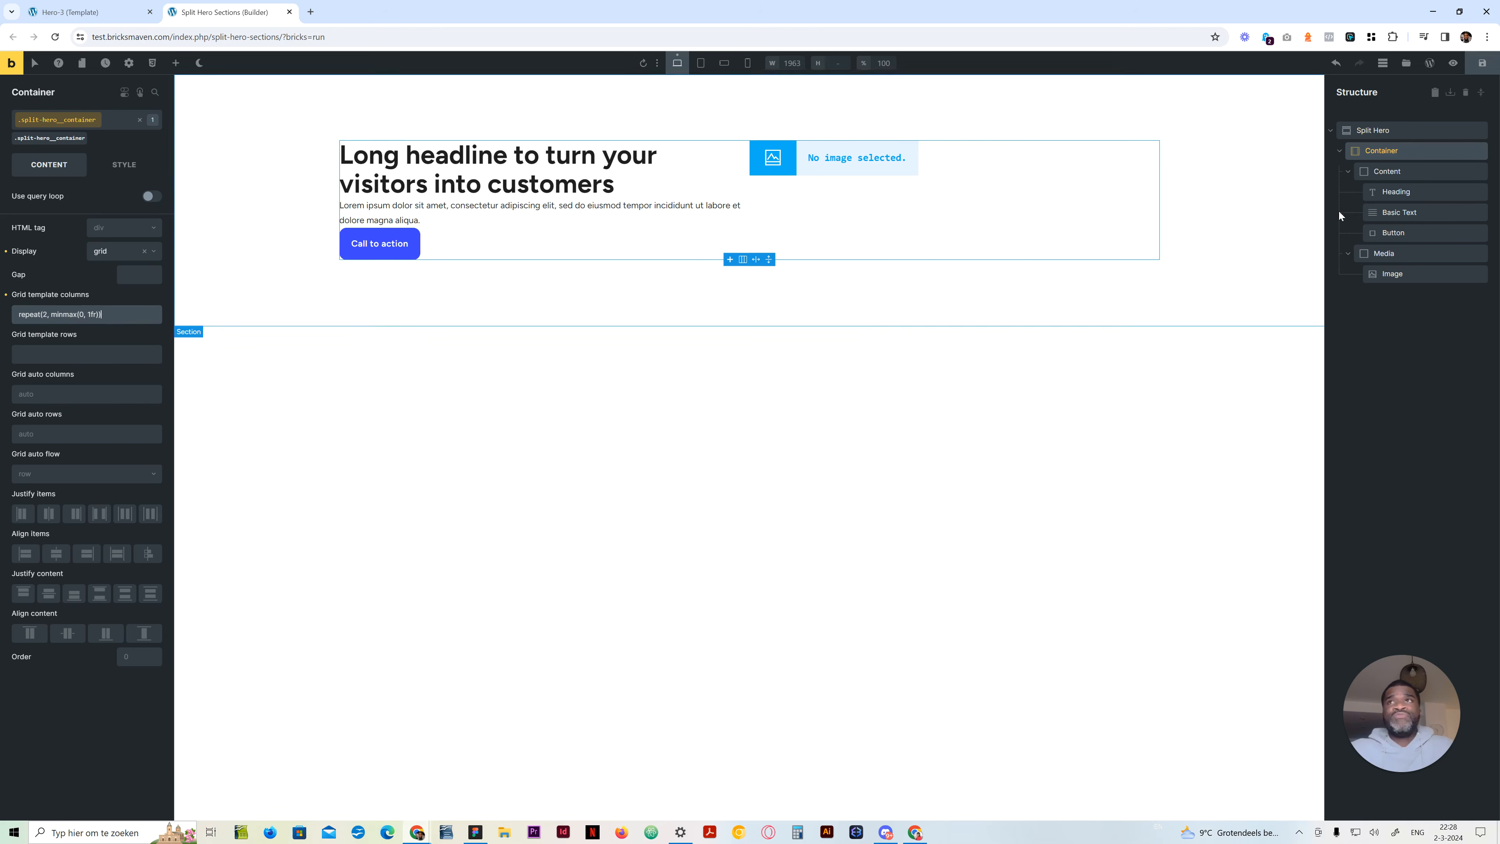
# Make the Content block a vertical flex layout with a row gap of var(--space-m)
pyautogui.click(1377, 171)
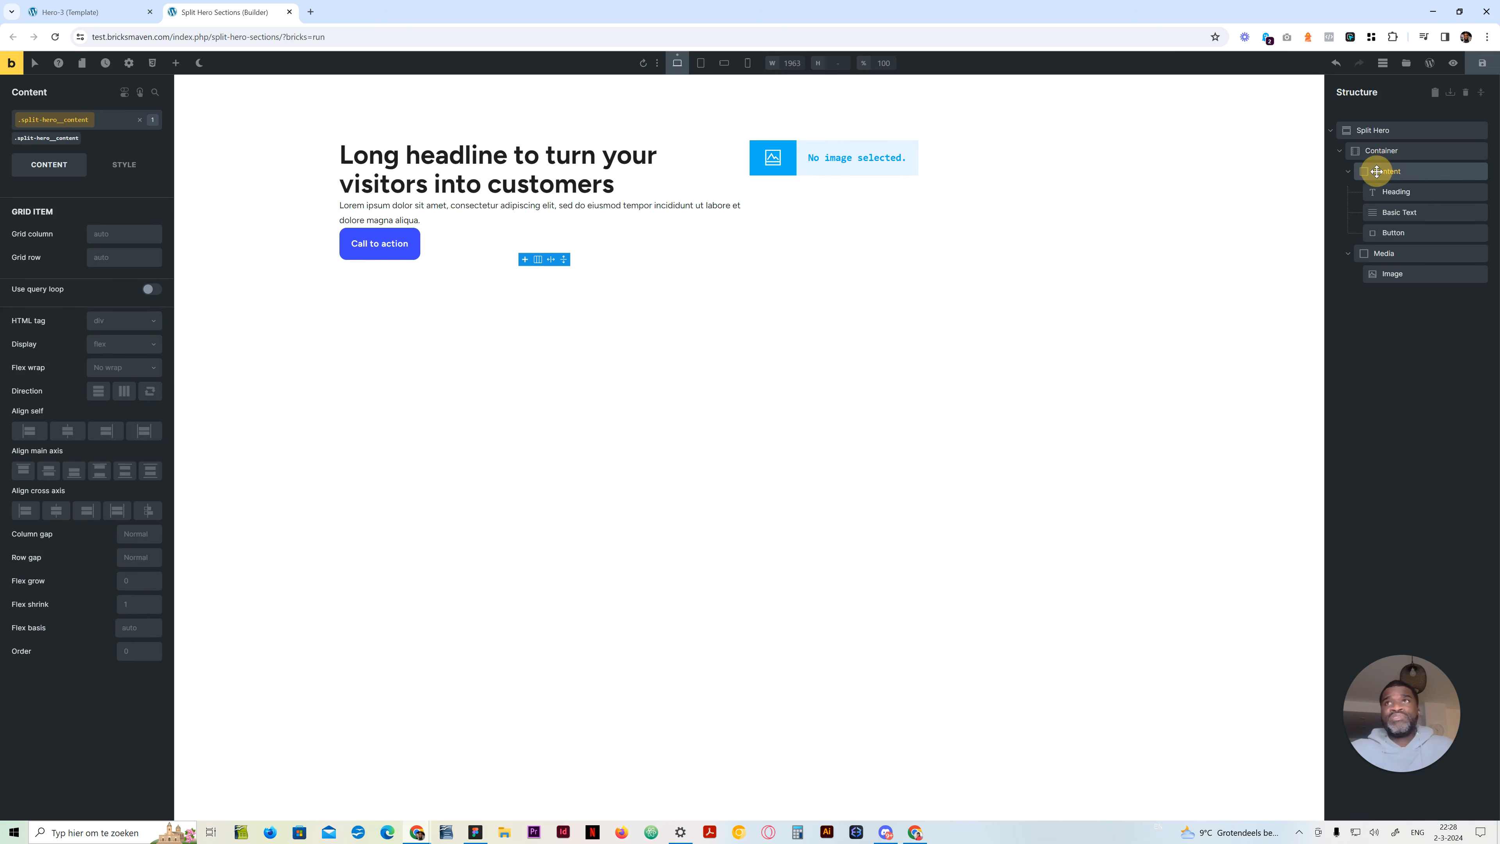
pyautogui.click(119, 353)
pyautogui.click(109, 390)
pyautogui.click(101, 395)
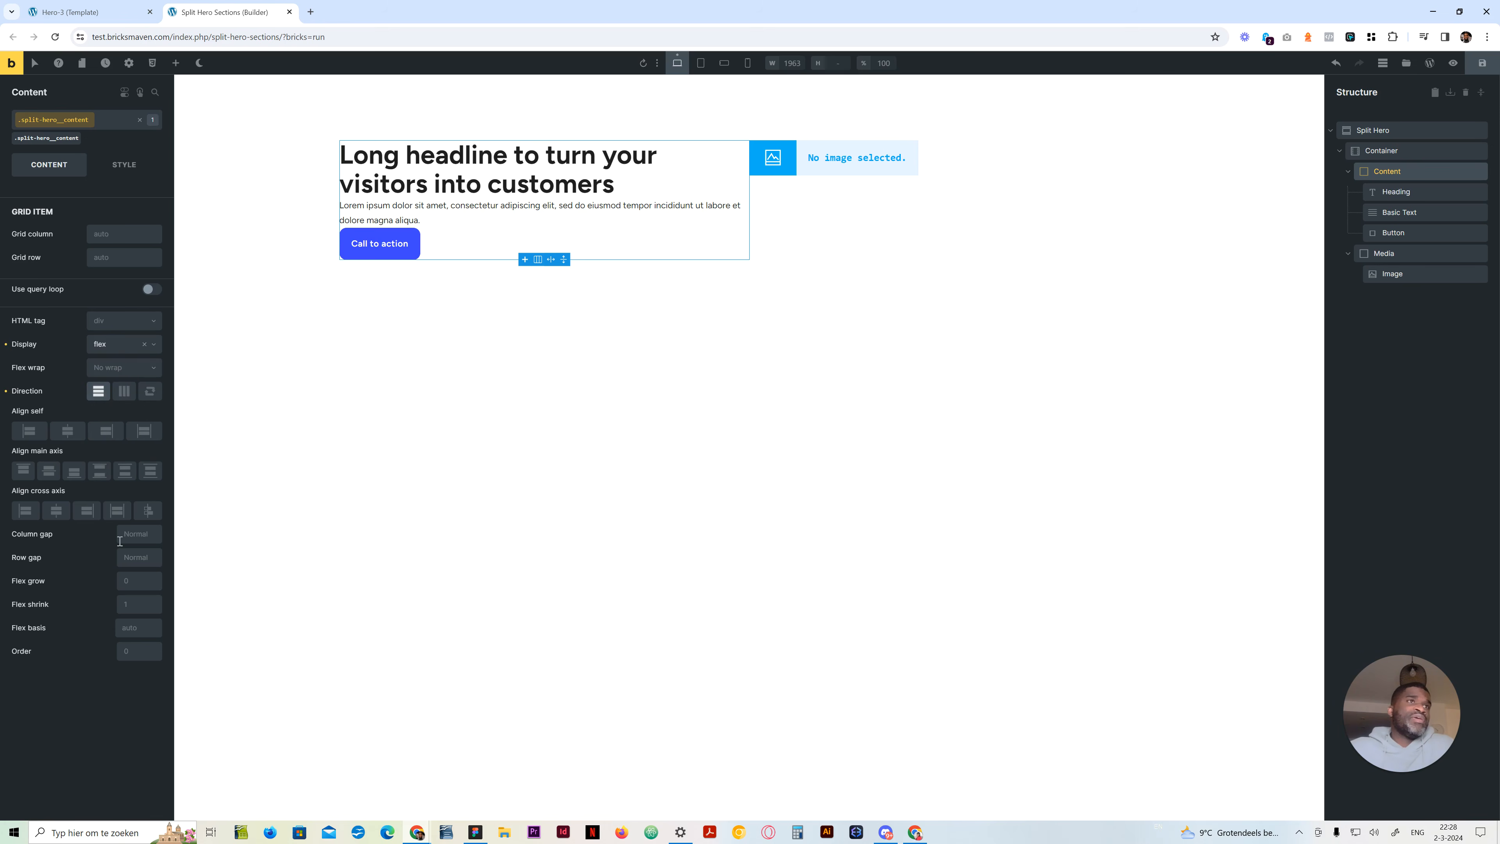
pyautogui.rightClick(126, 557)
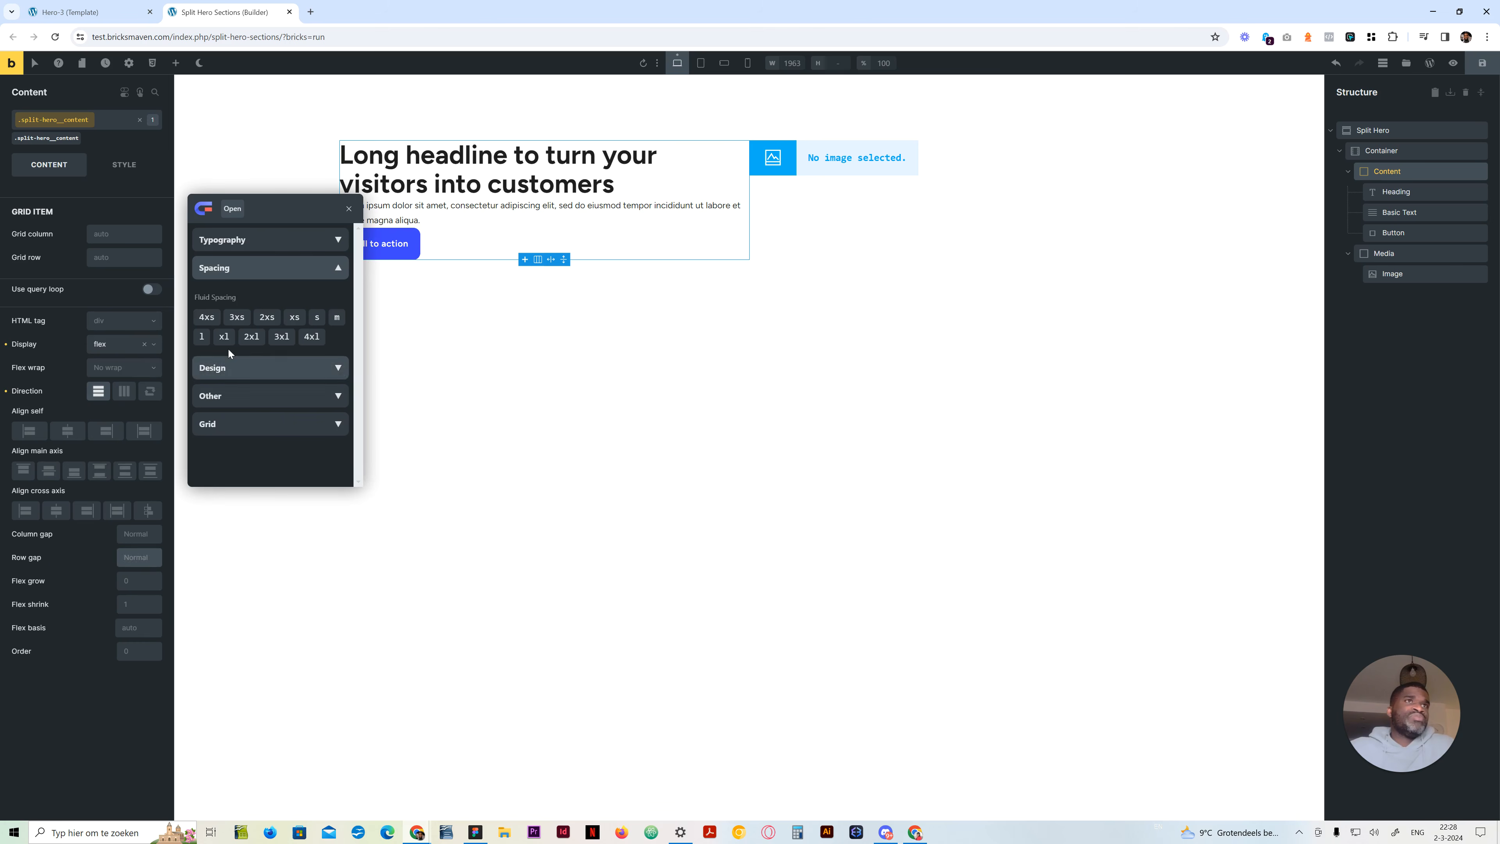
pyautogui.click(336, 318)
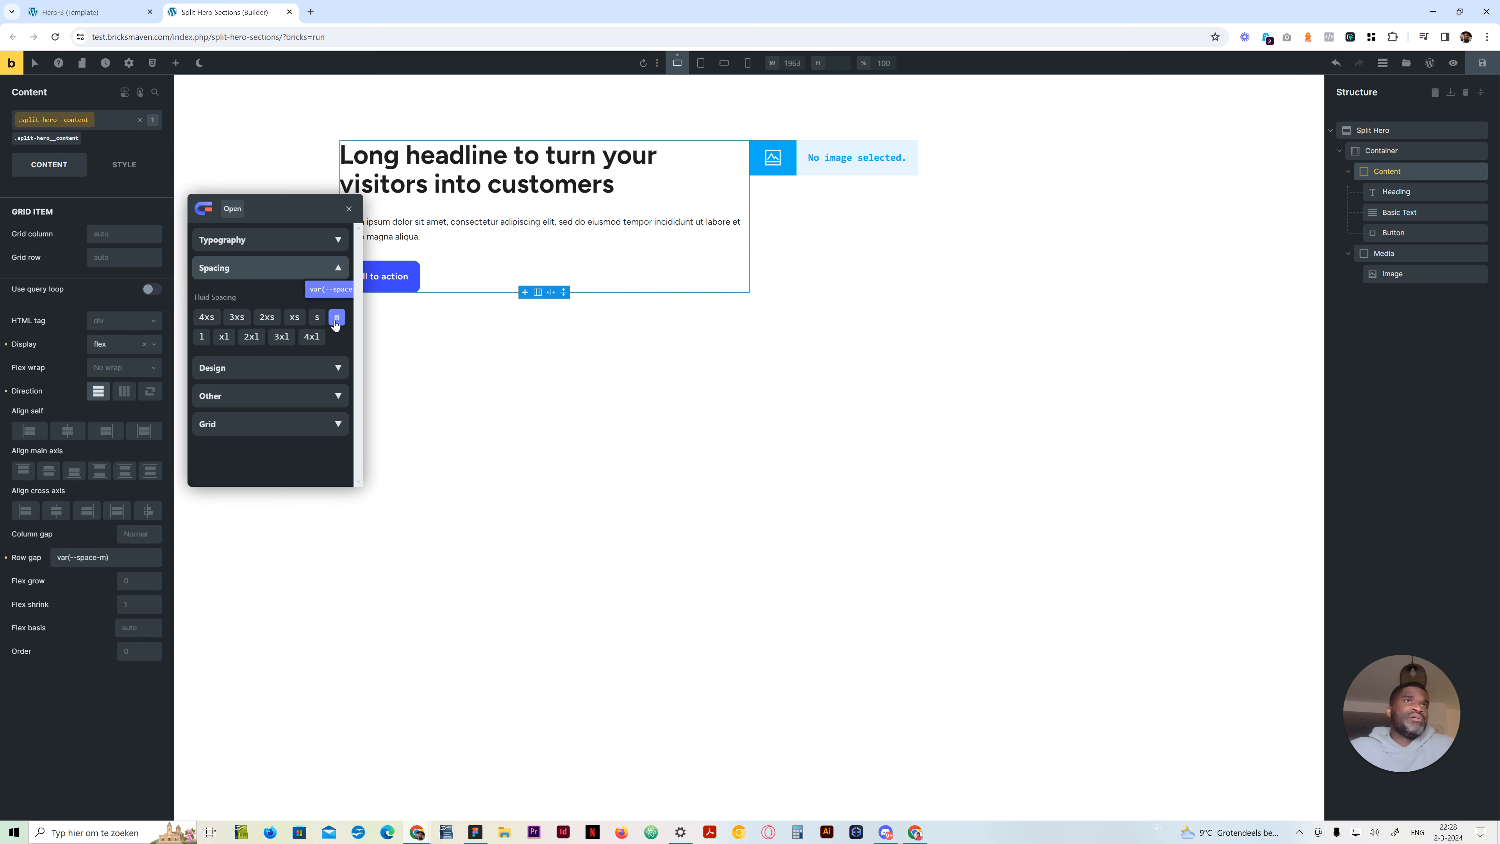
# Try the semantic gap variables, such as var(--grid-gap), as the Content block's row gap
pyautogui.click(134, 555)
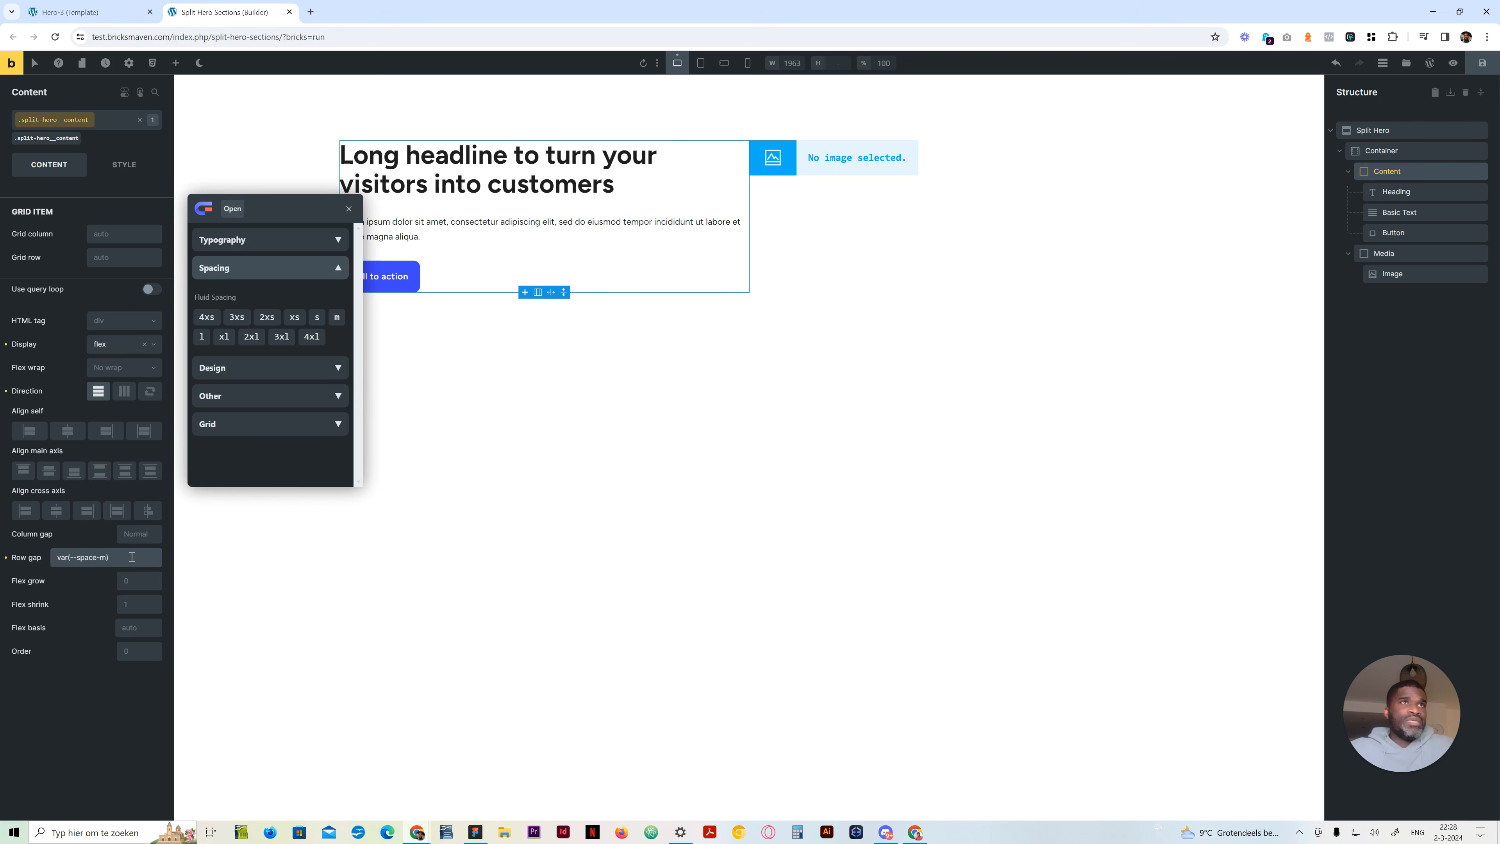
pyautogui.click(248, 402)
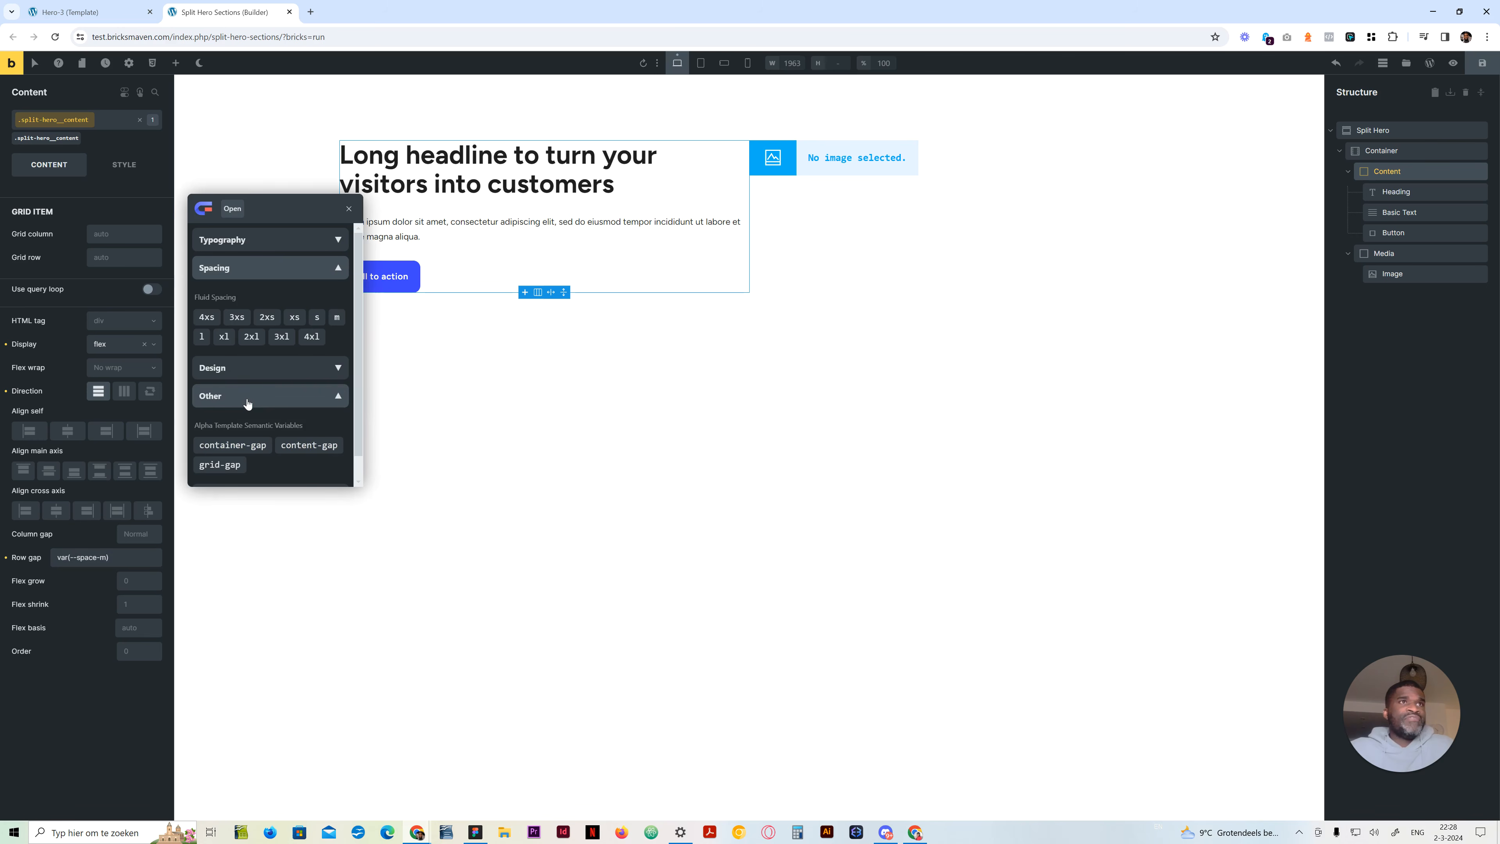
pyautogui.scroll(-1, 248, 402)
pyautogui.click(231, 424)
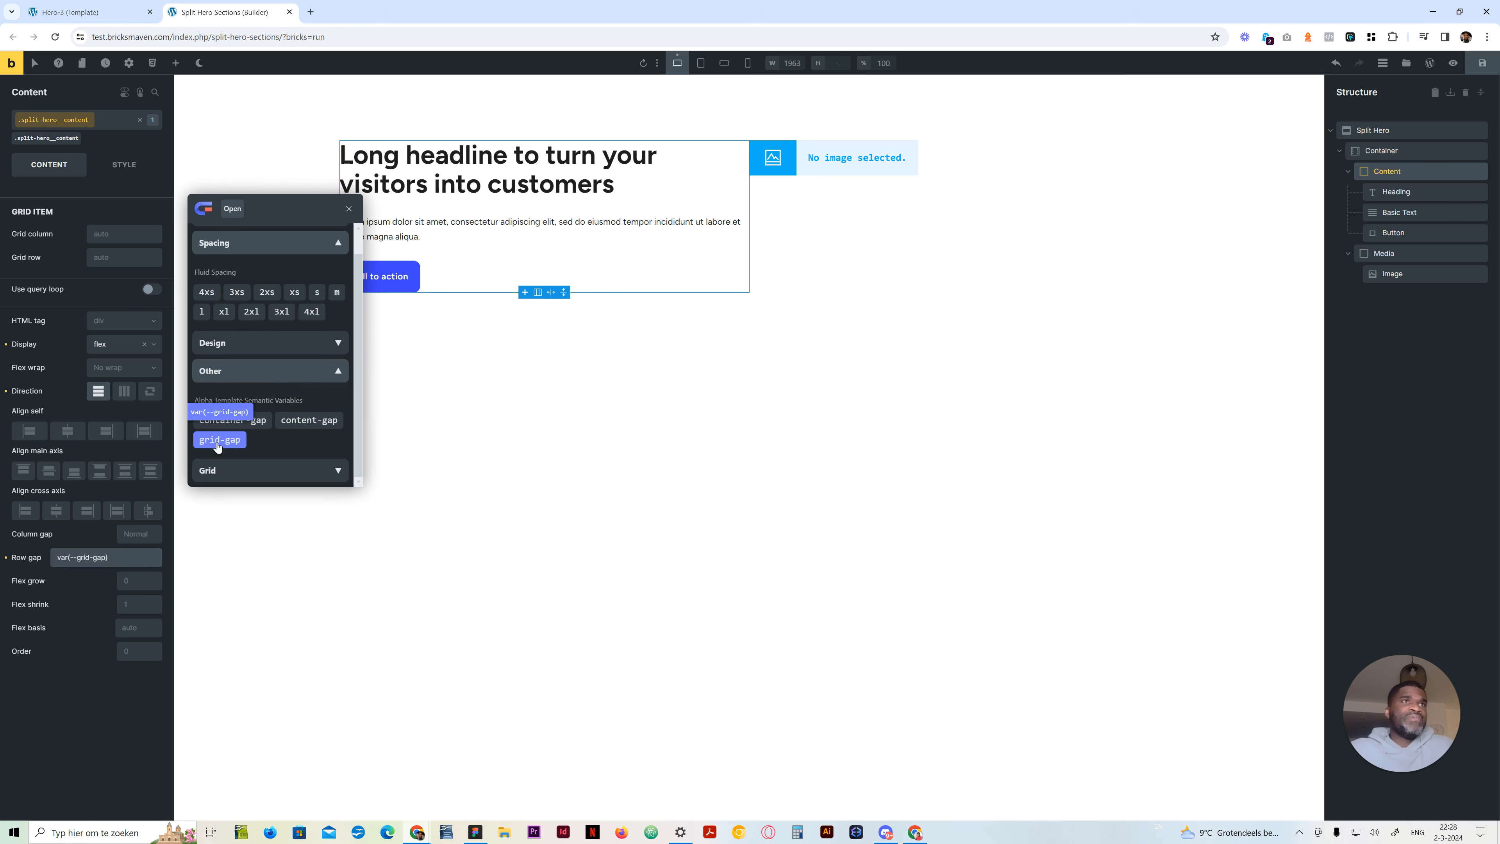
pyautogui.click(283, 421)
pyautogui.click(269, 418)
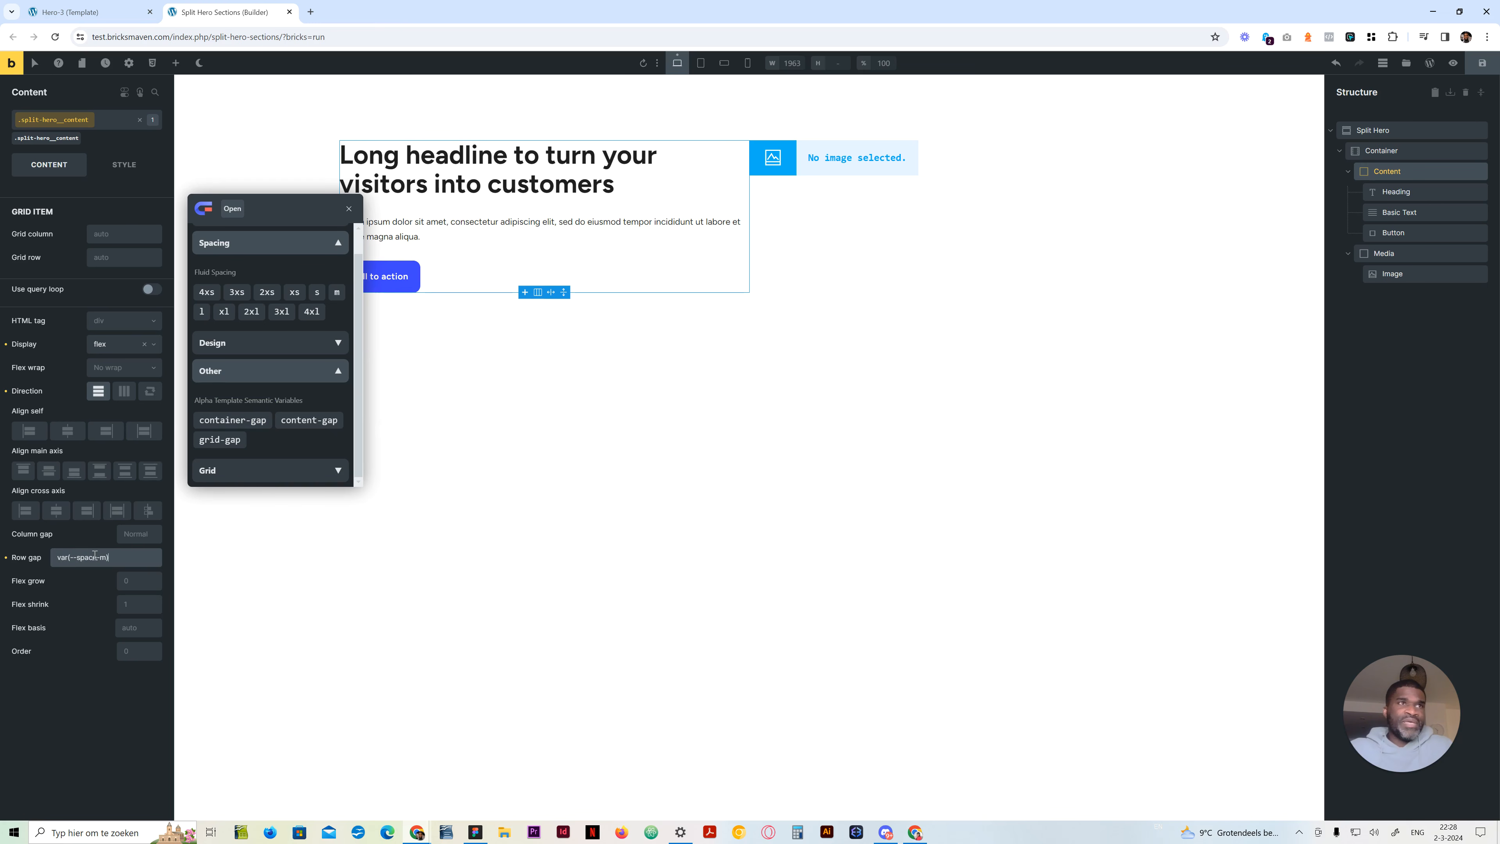
# Try the fluid spacing variable var(--space-s) as the Content block's row gap
pyautogui.moveTo(285, 213); pyautogui.dragTo(374, 380)
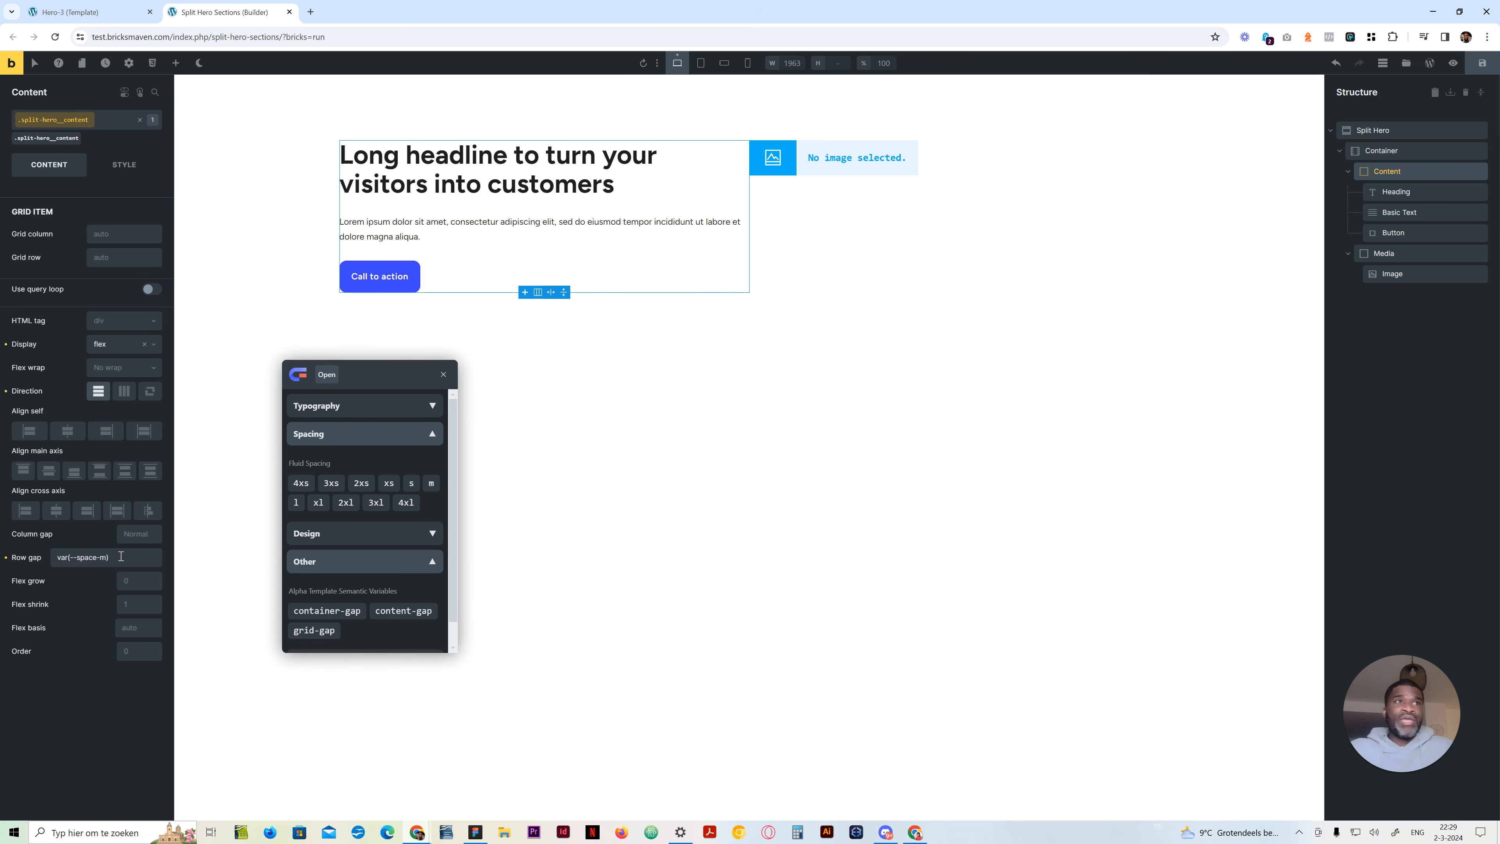
pyautogui.click(104, 555)
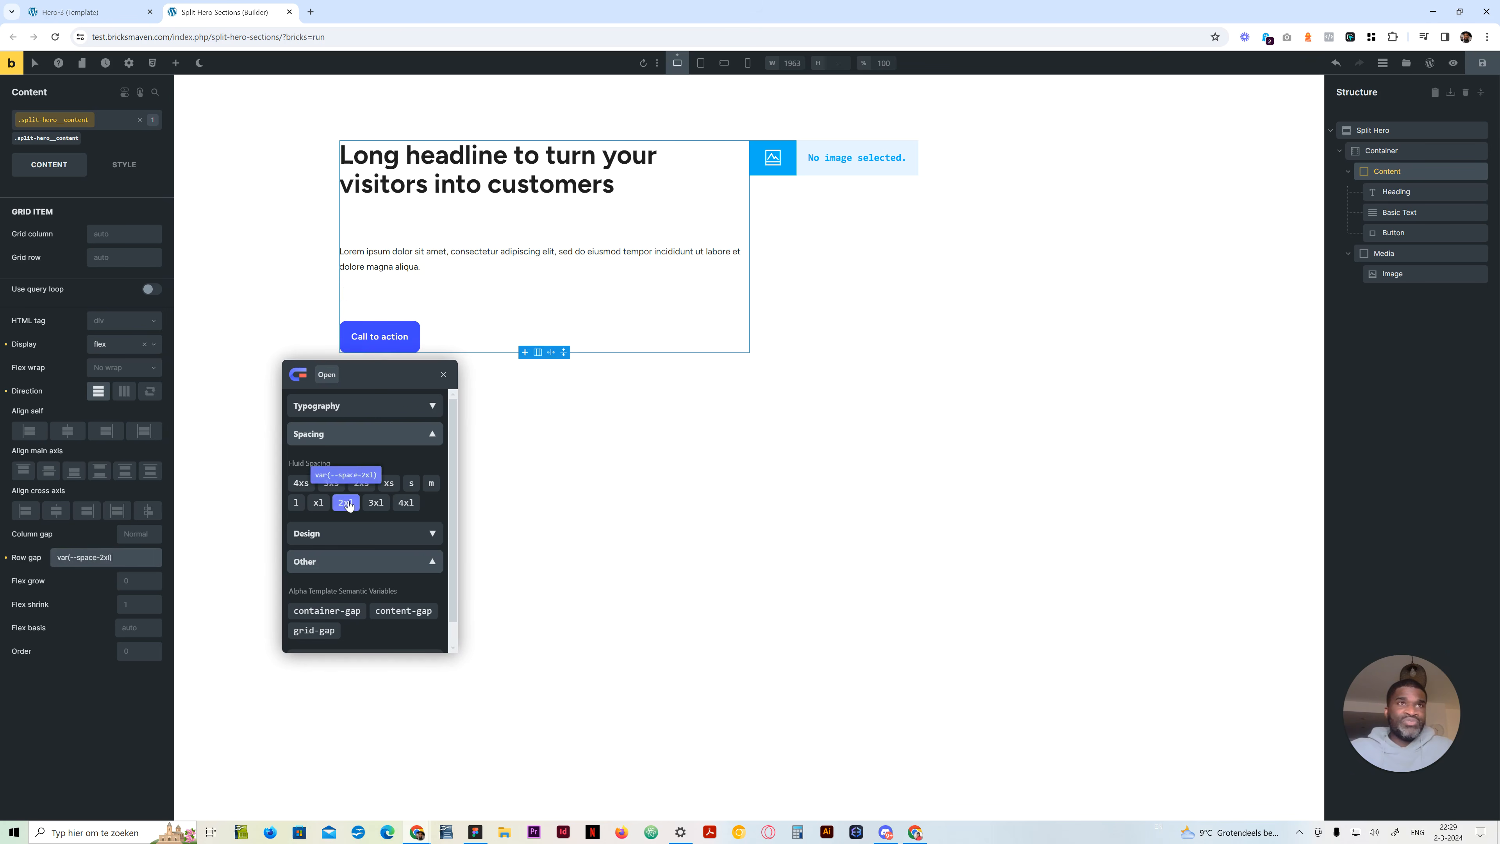
pyautogui.click(411, 483)
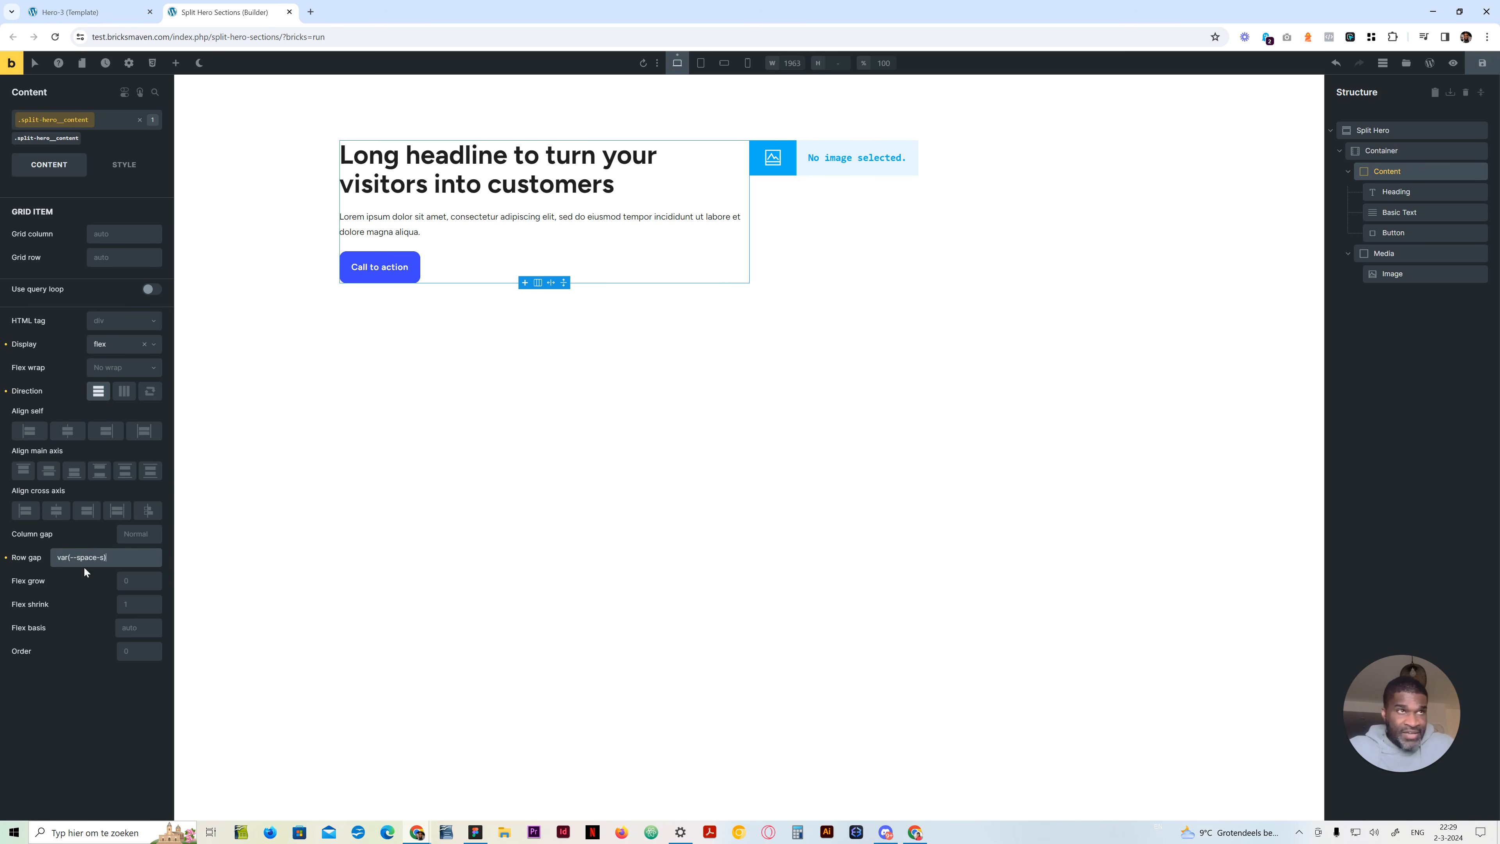
# Look through the semantic gap variables and set the Content block's row gap back to var(--space-m)
pyautogui.rightClick(107, 555)
pyautogui.click(405, 612)
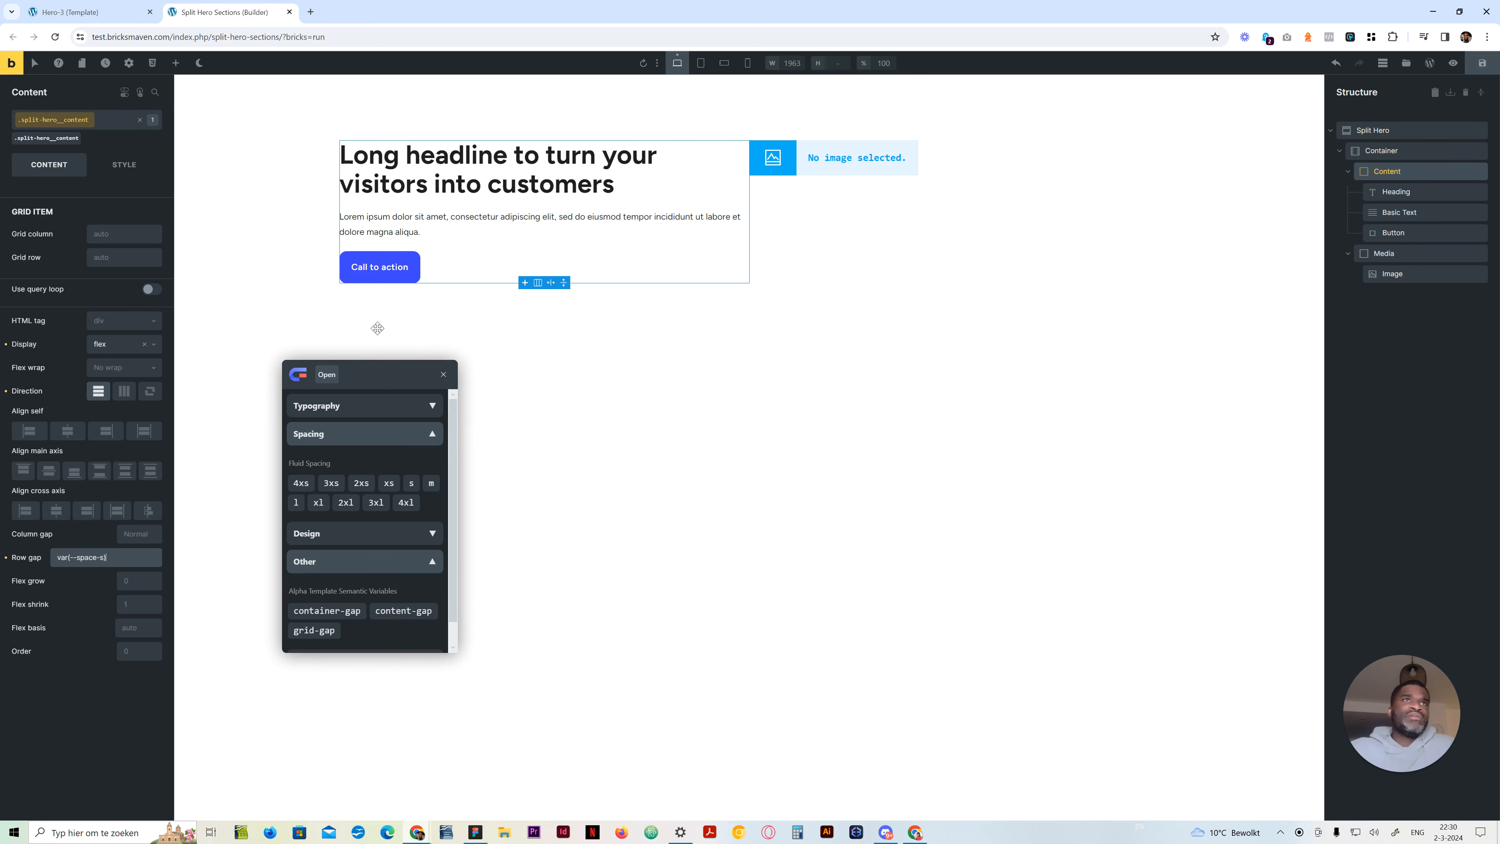
pyautogui.click(326, 628)
pyautogui.scroll(-1, 332, 610)
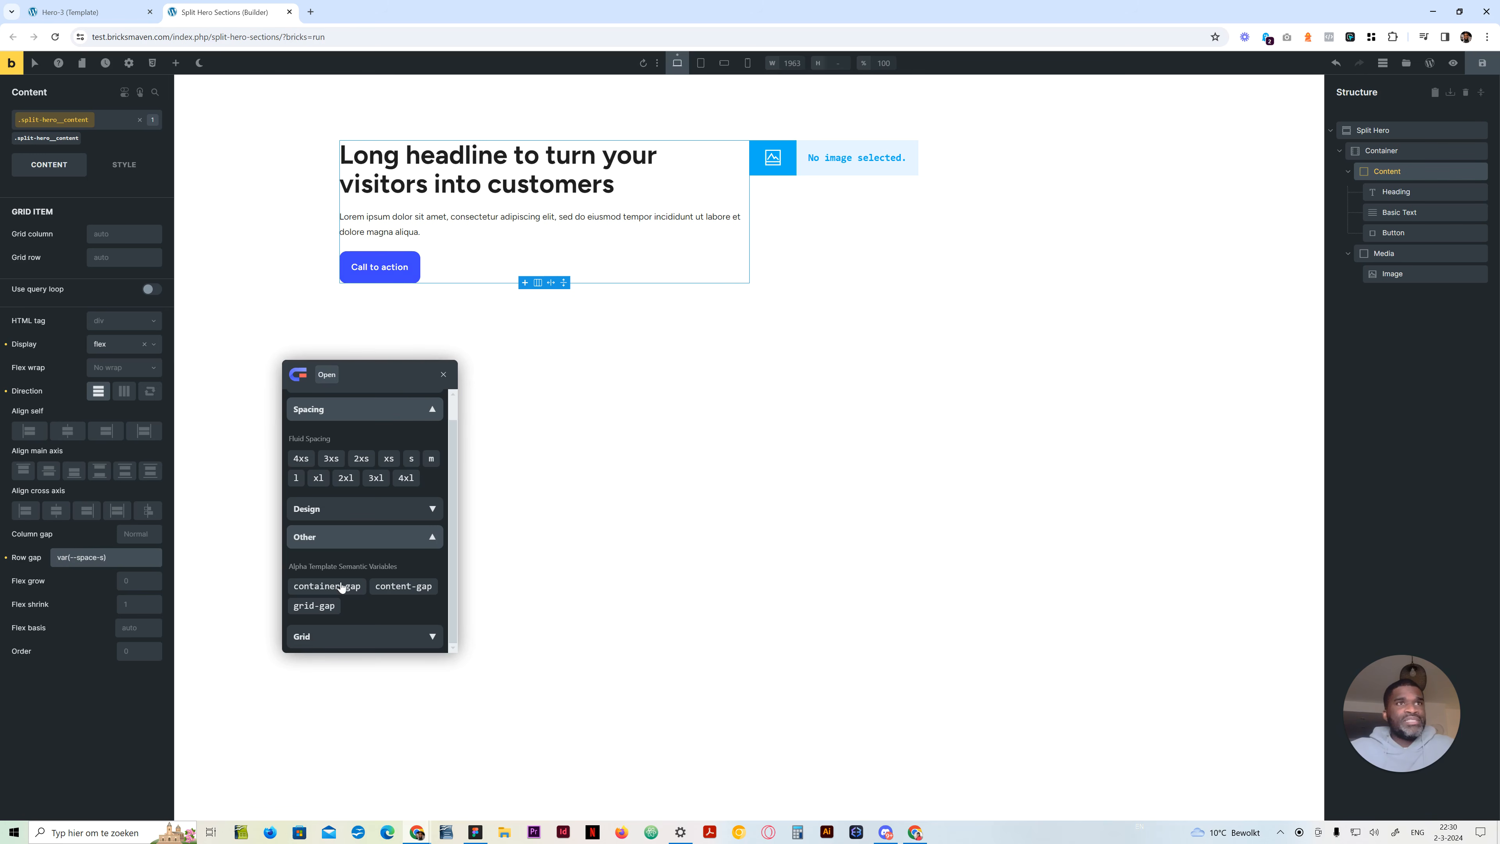
pyautogui.click(433, 538)
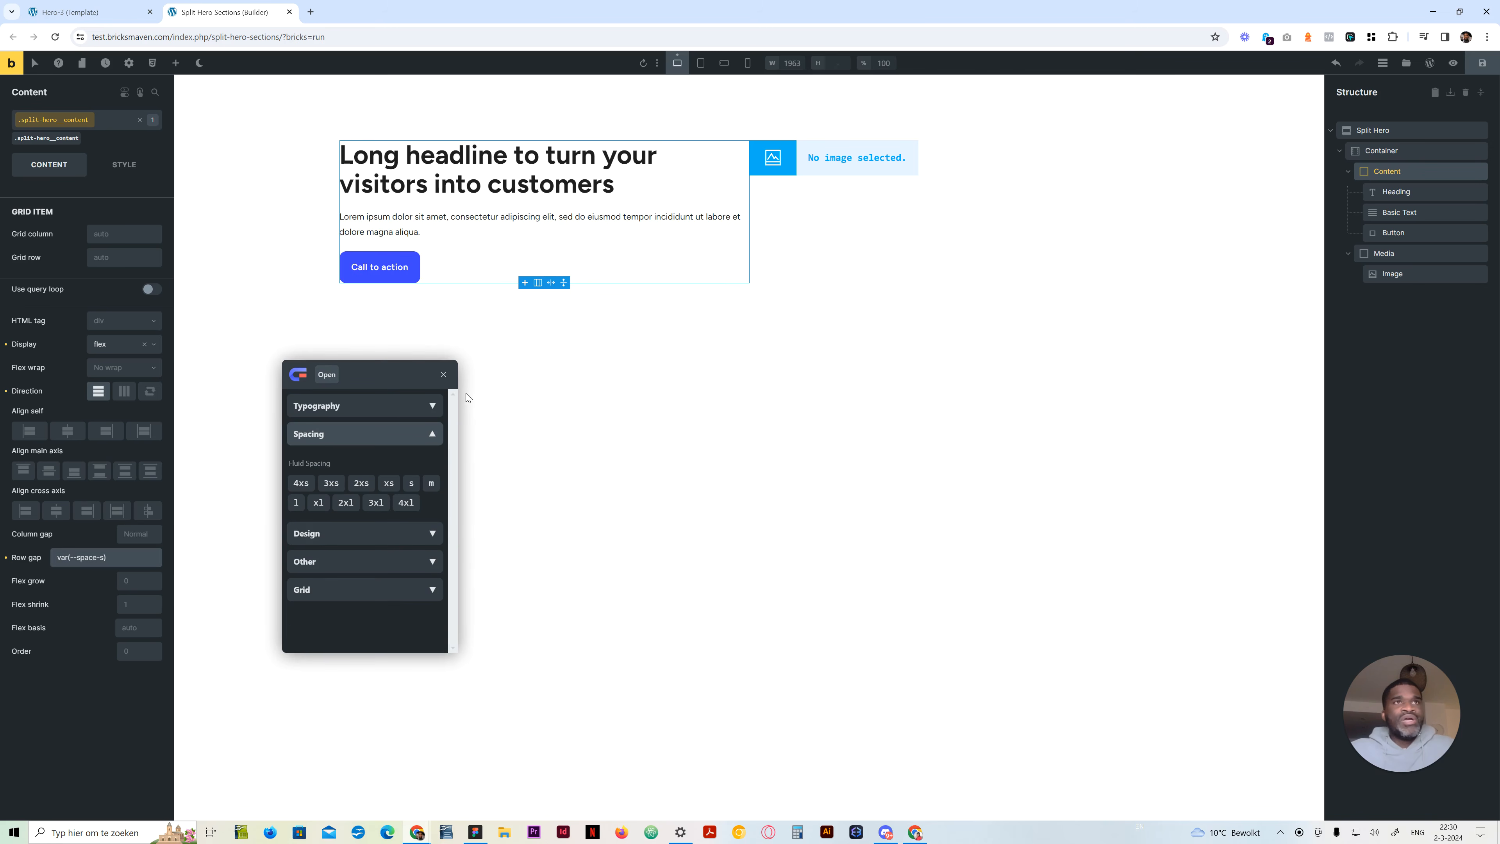
pyautogui.moveTo(439, 362); pyautogui.dragTo(444, 362)
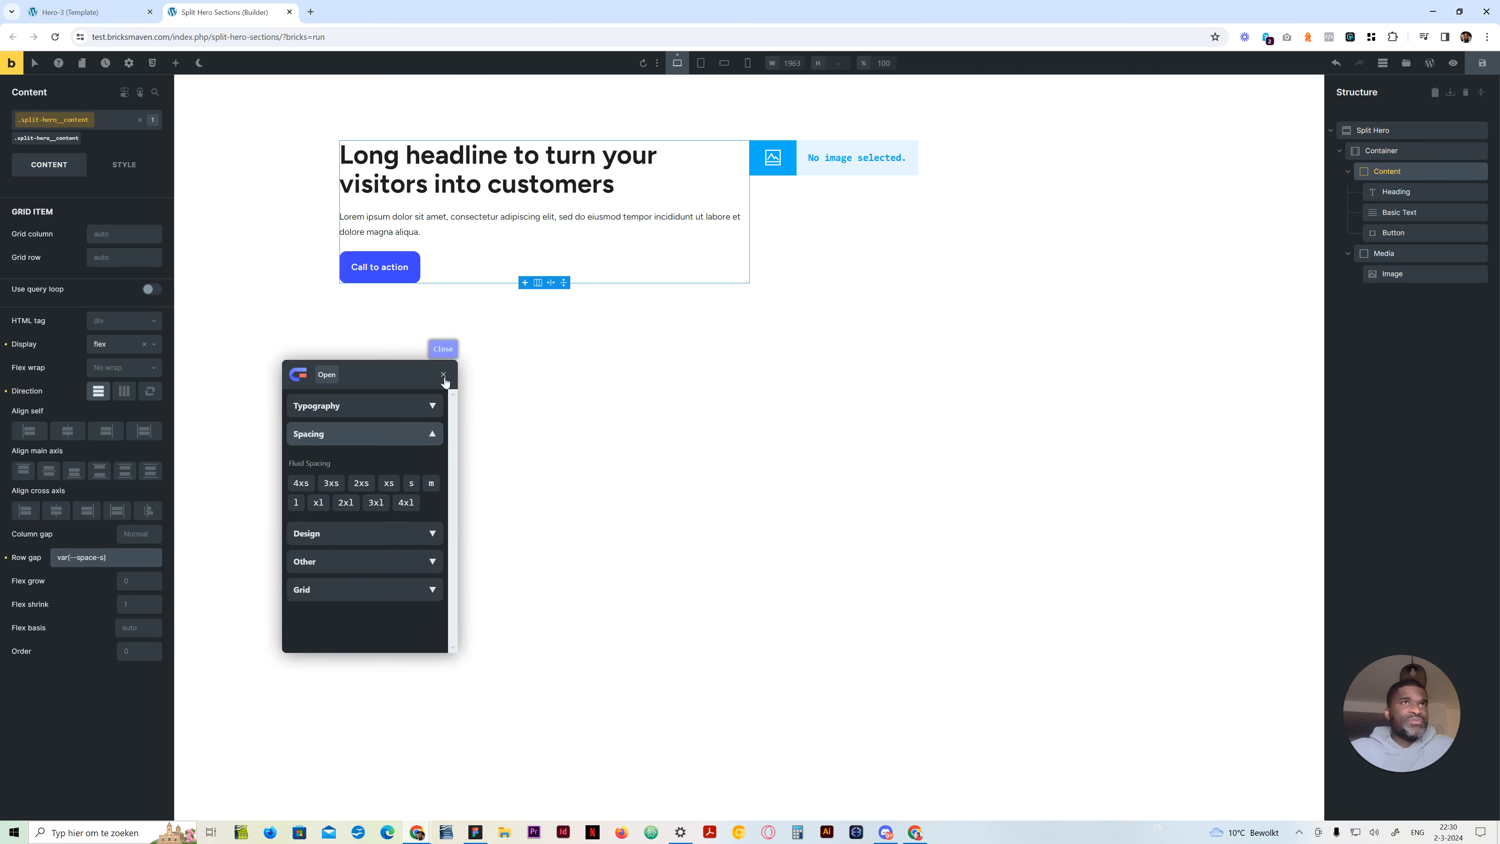
pyautogui.click(101, 557)
pyautogui.click(437, 483)
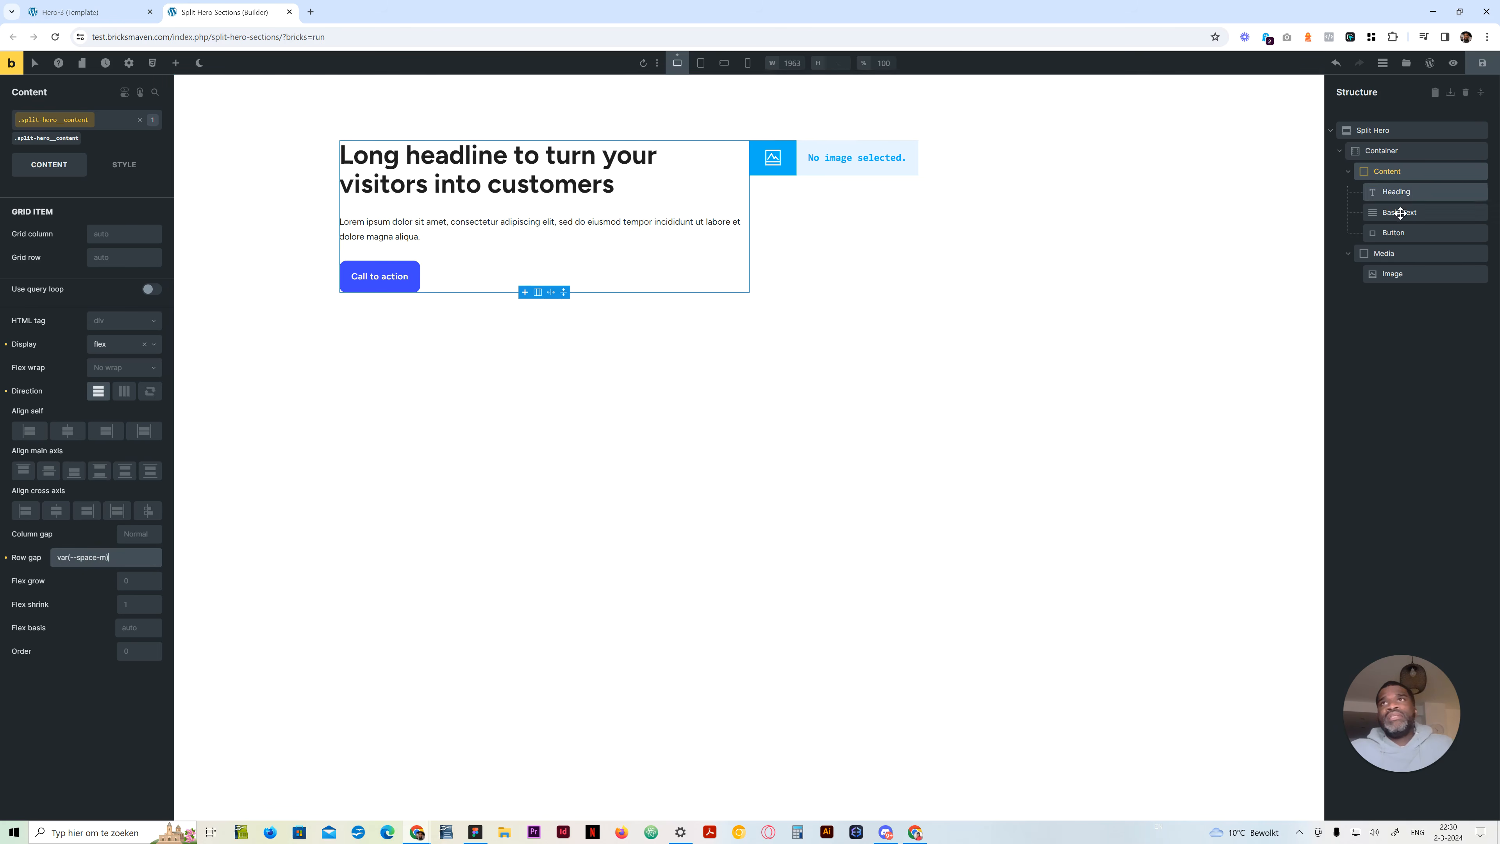
# Insert the media library photo of the person in a blue-and-white striped sweater into the hero's Image element
pyautogui.click(1392, 273)
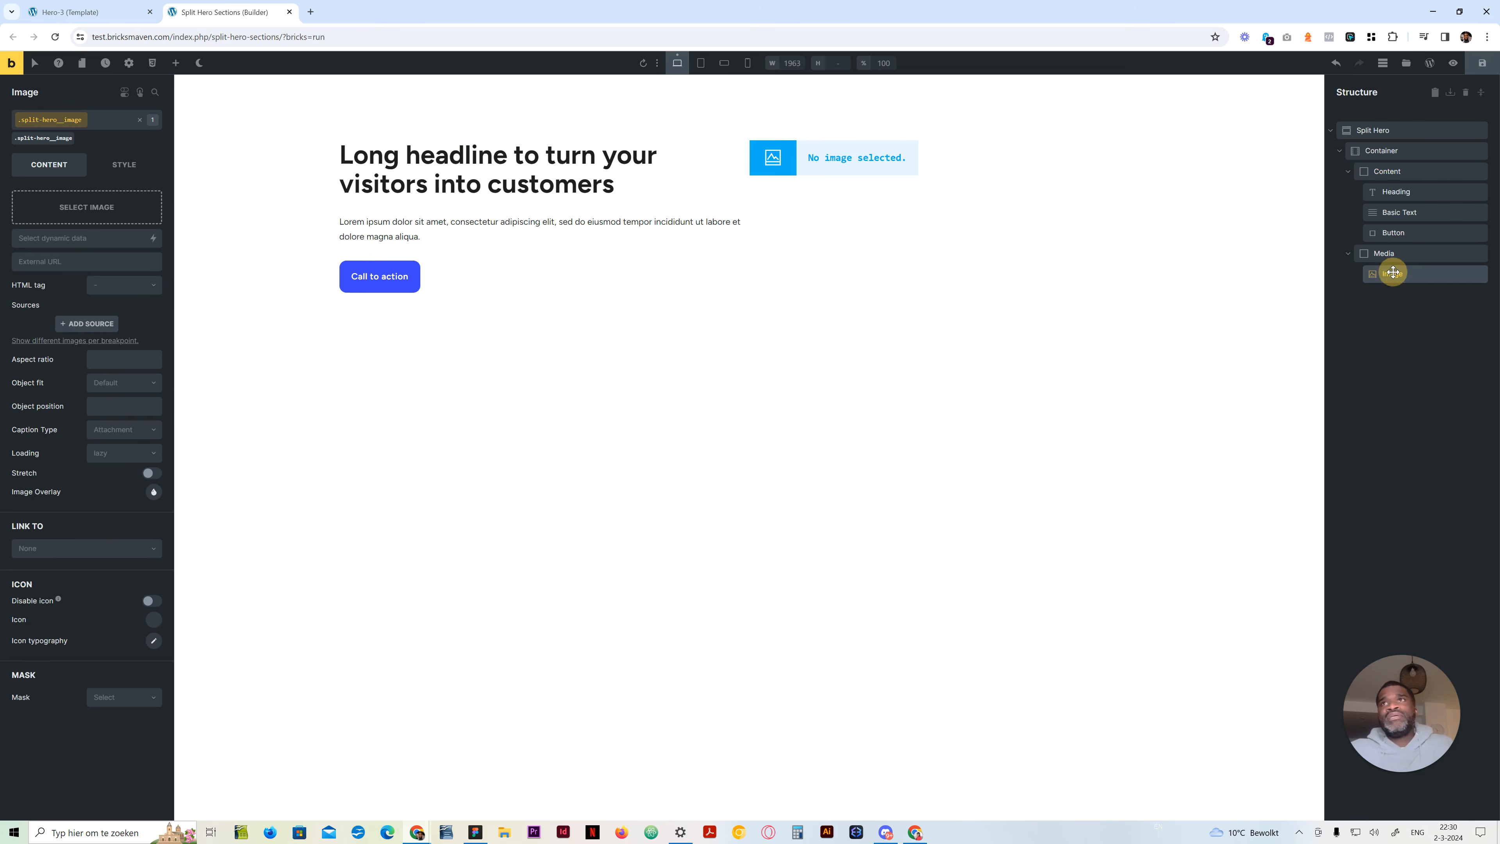
pyautogui.click(87, 208)
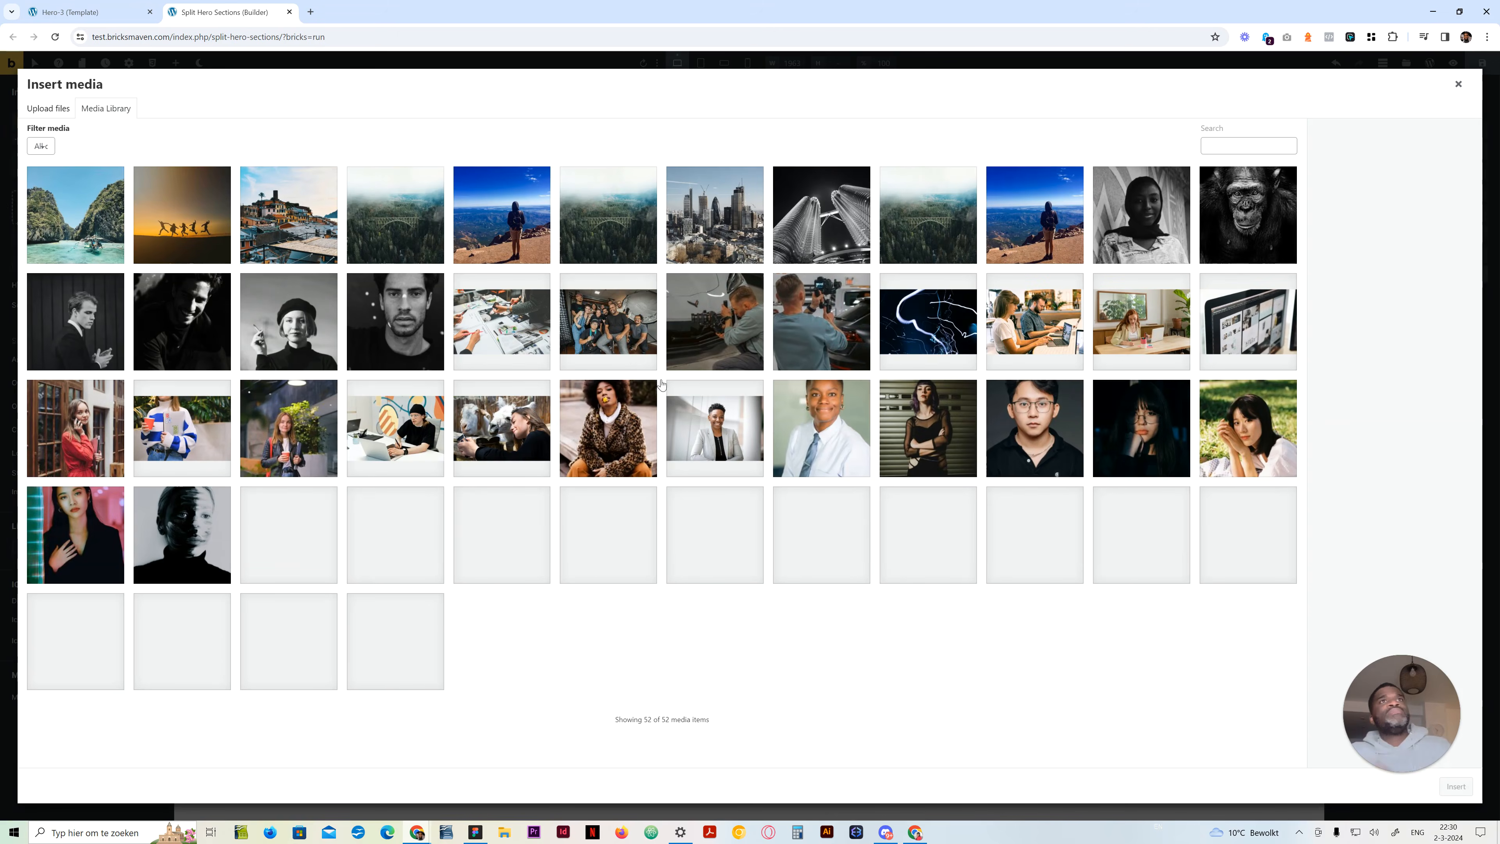
pyautogui.click(514, 214)
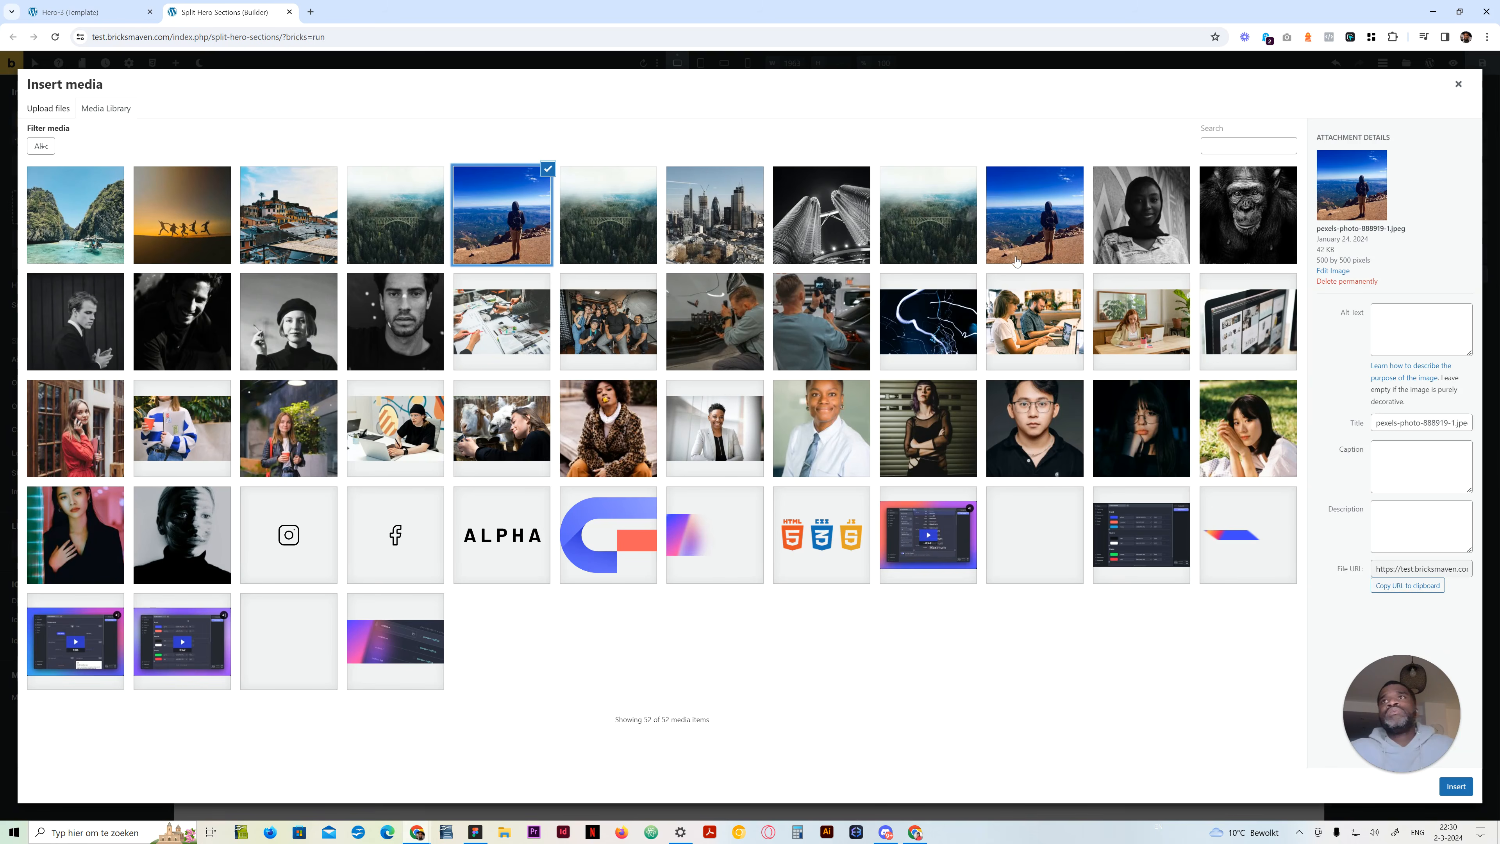
pyautogui.click(480, 341)
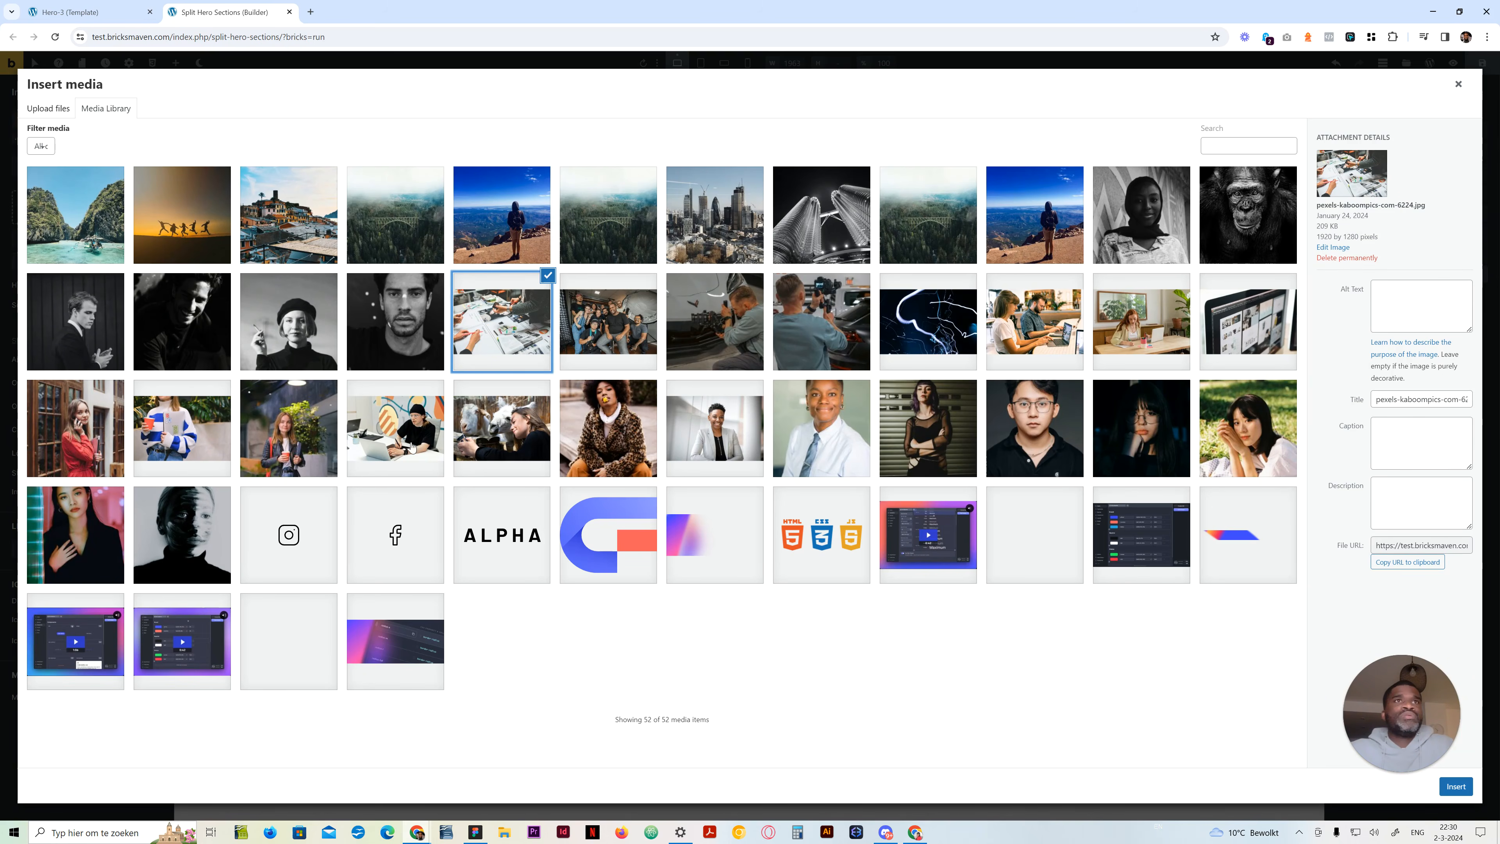
pyautogui.click(167, 441)
pyautogui.click(1456, 786)
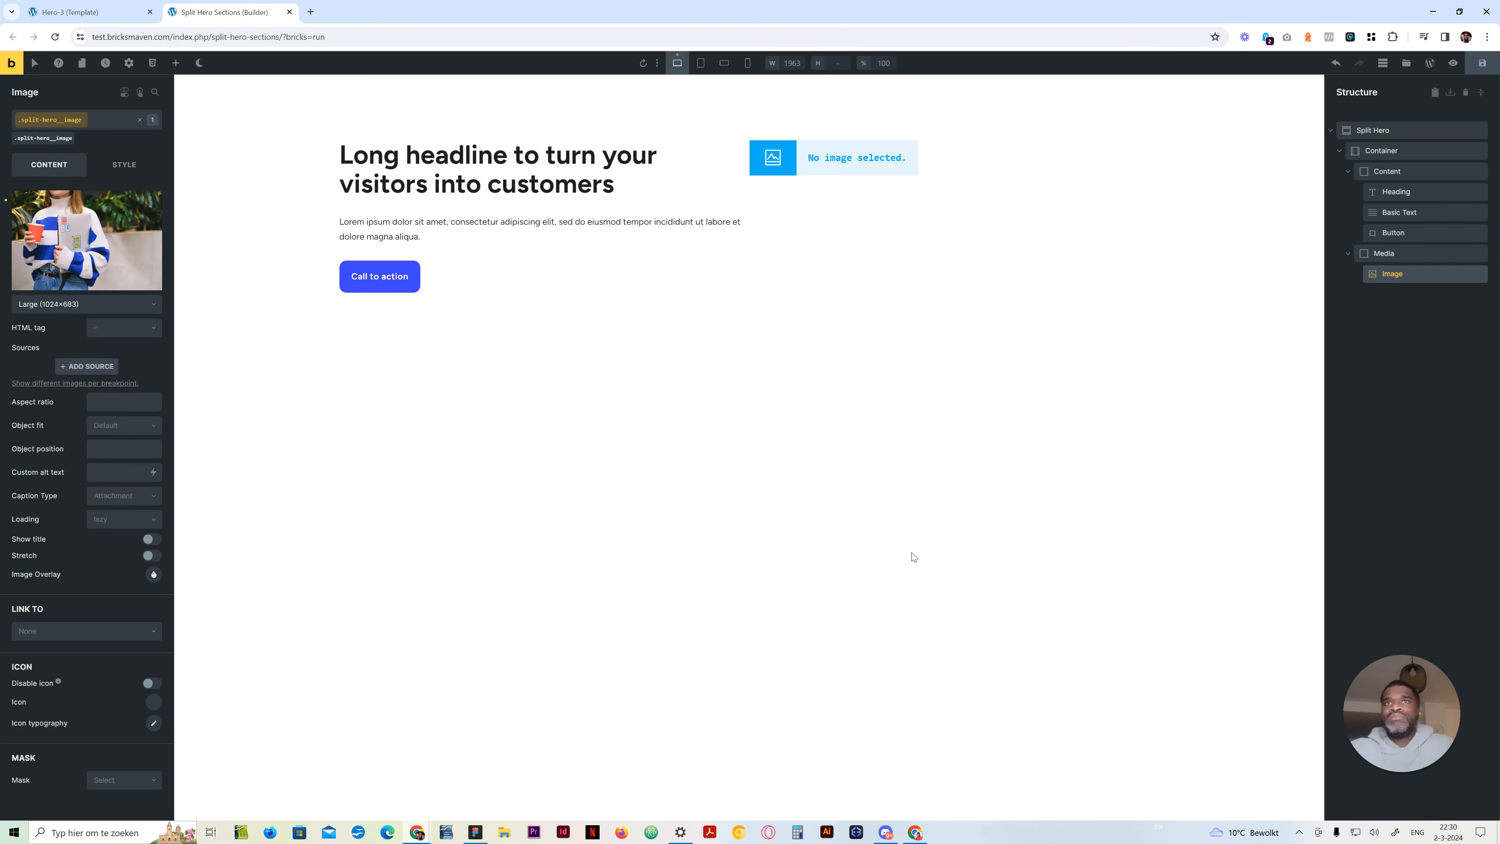
# Set the Image element's HTML tag to figure and its object fit to Cover
pyautogui.click(105, 330)
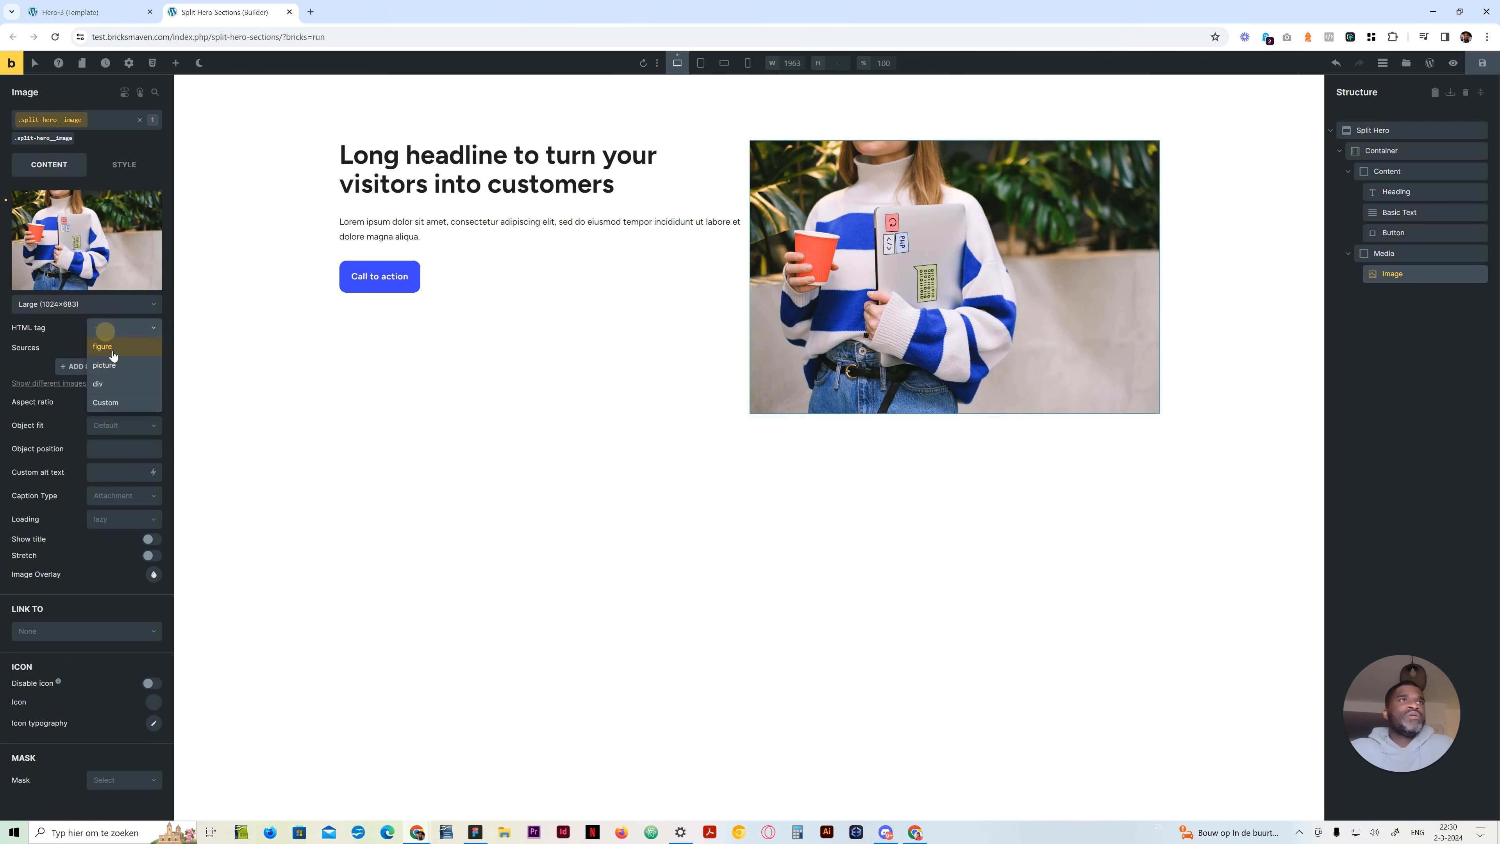
pyautogui.click(112, 349)
pyautogui.click(112, 425)
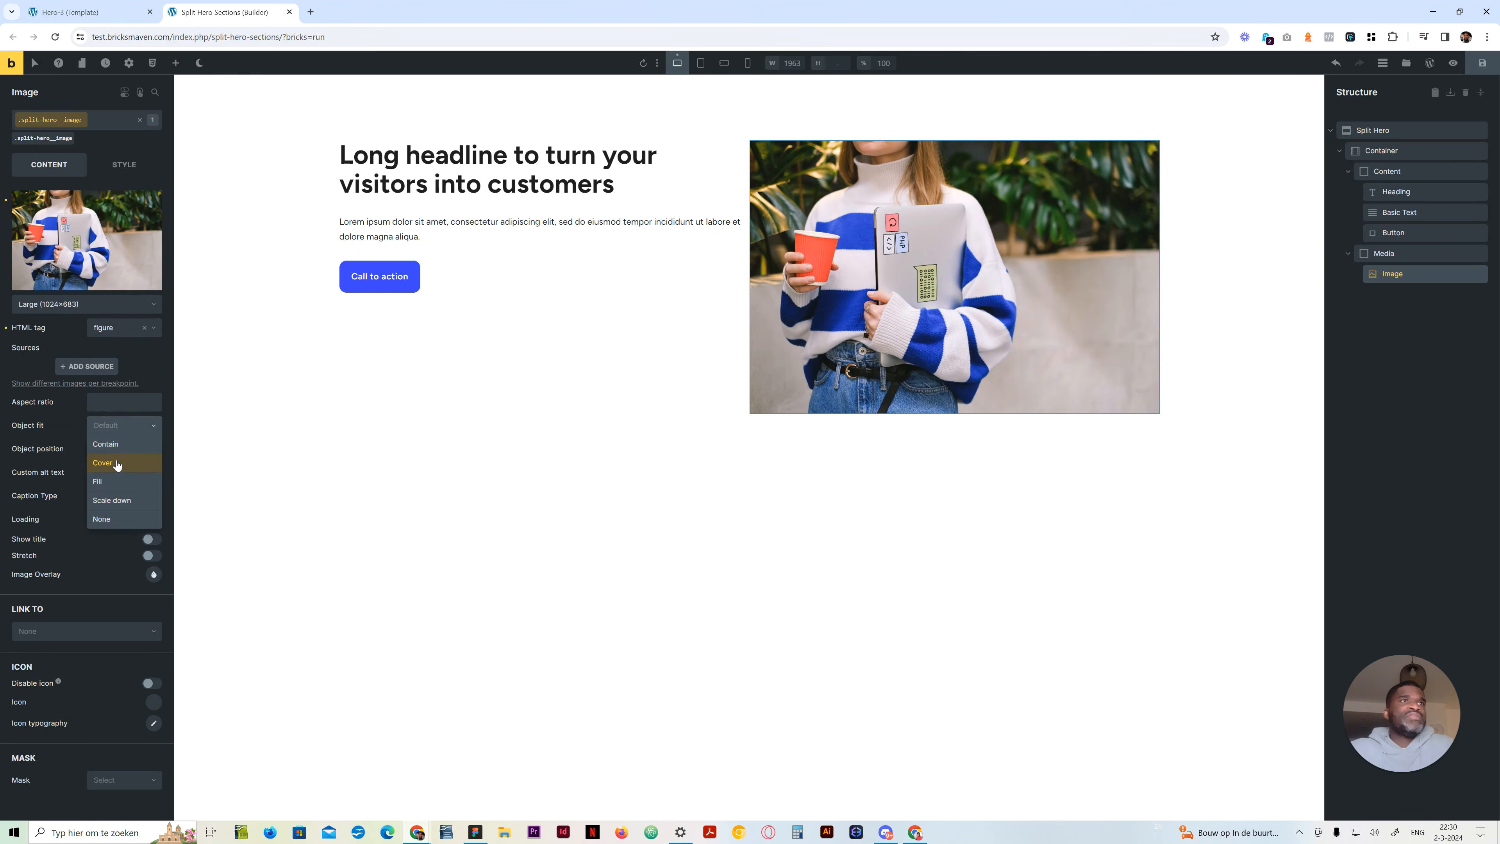
pyautogui.click(115, 467)
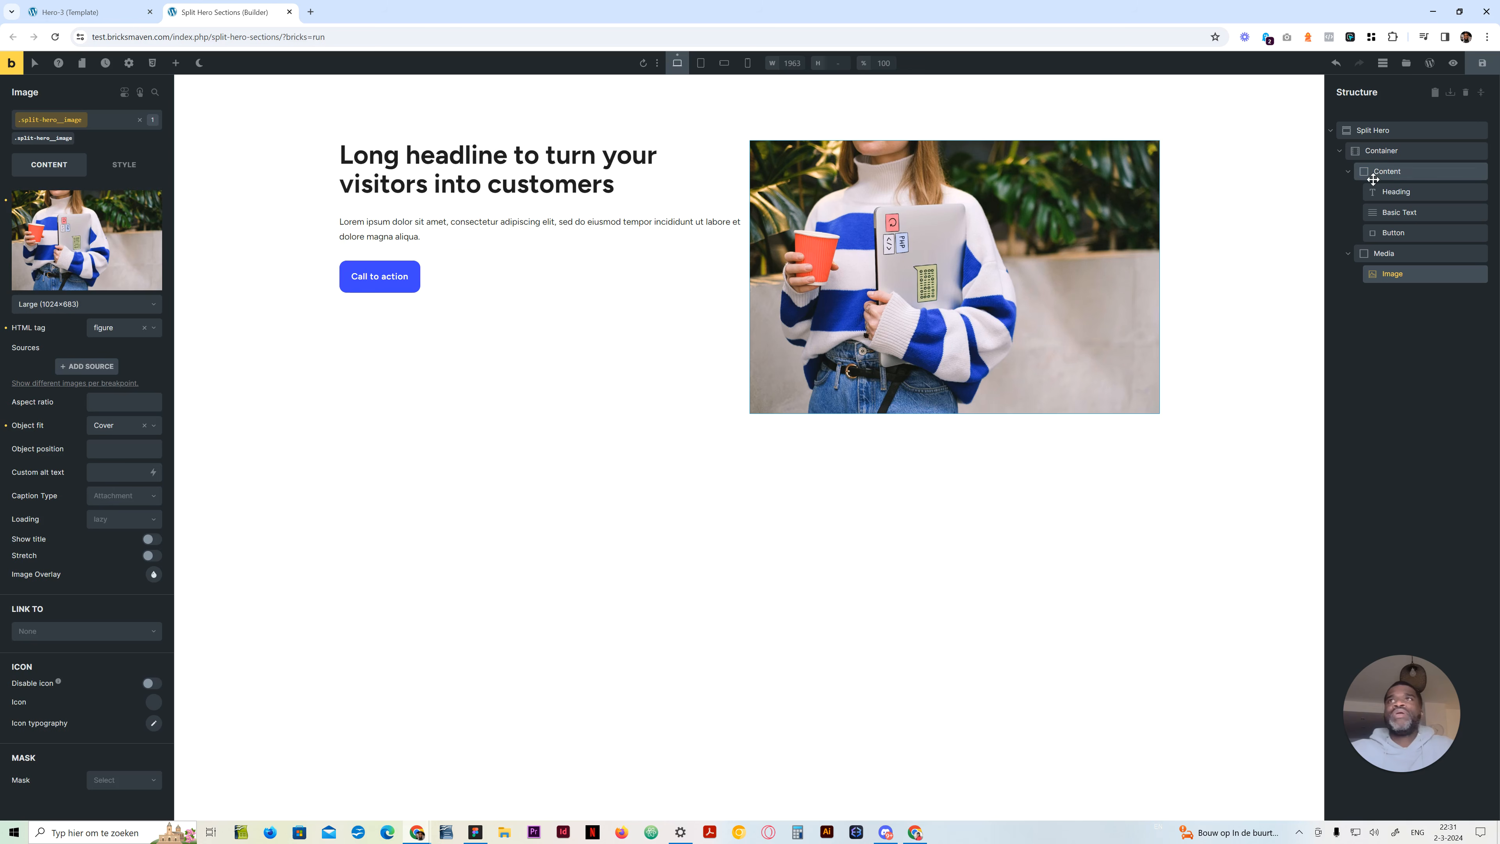
# Center the grid items vertically by setting the Container's align items to Center
pyautogui.click(1387, 171)
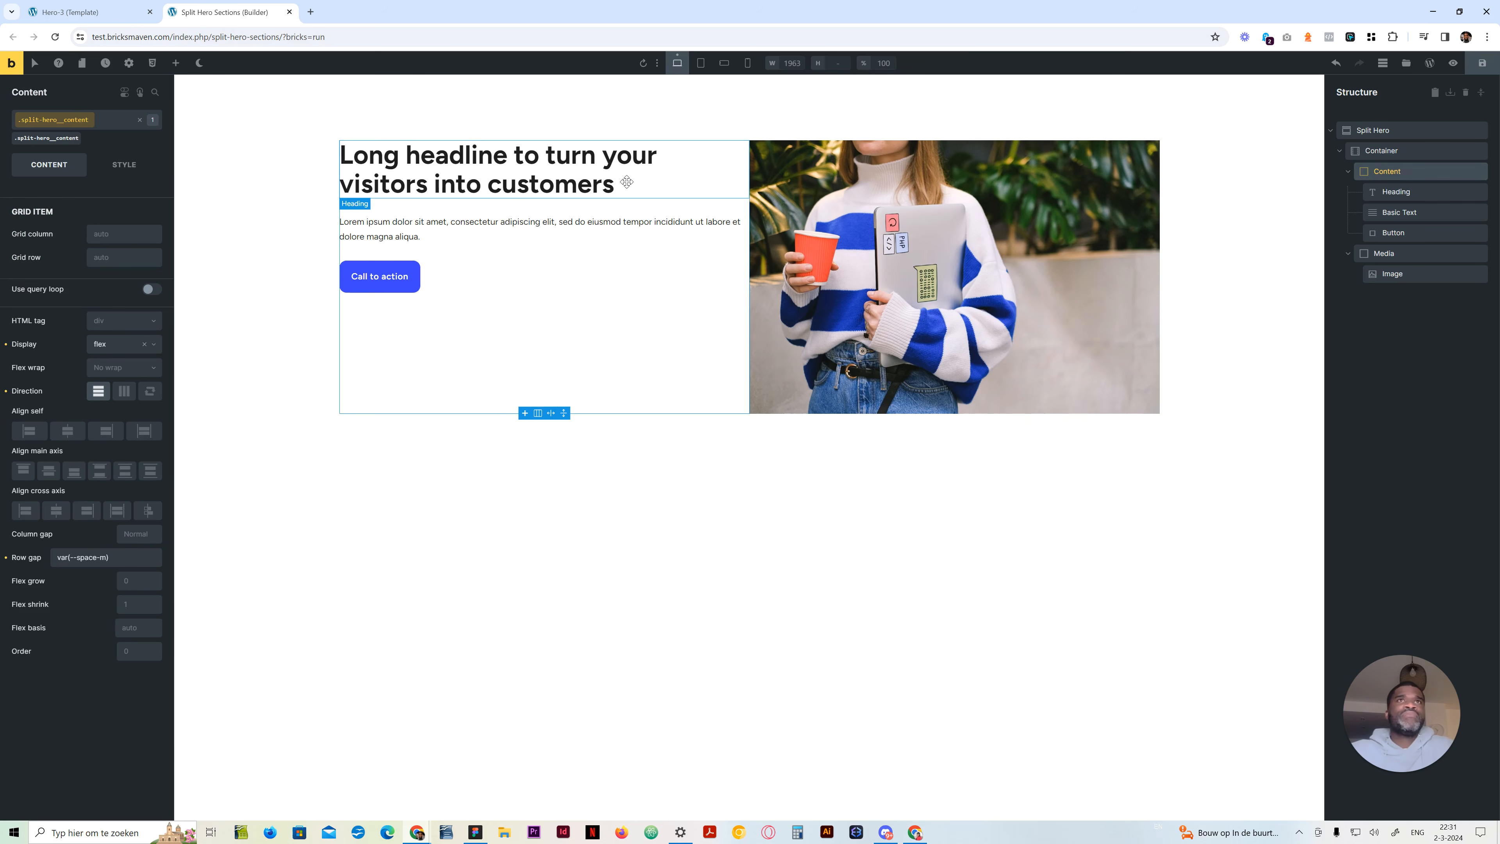
pyautogui.click(1411, 155)
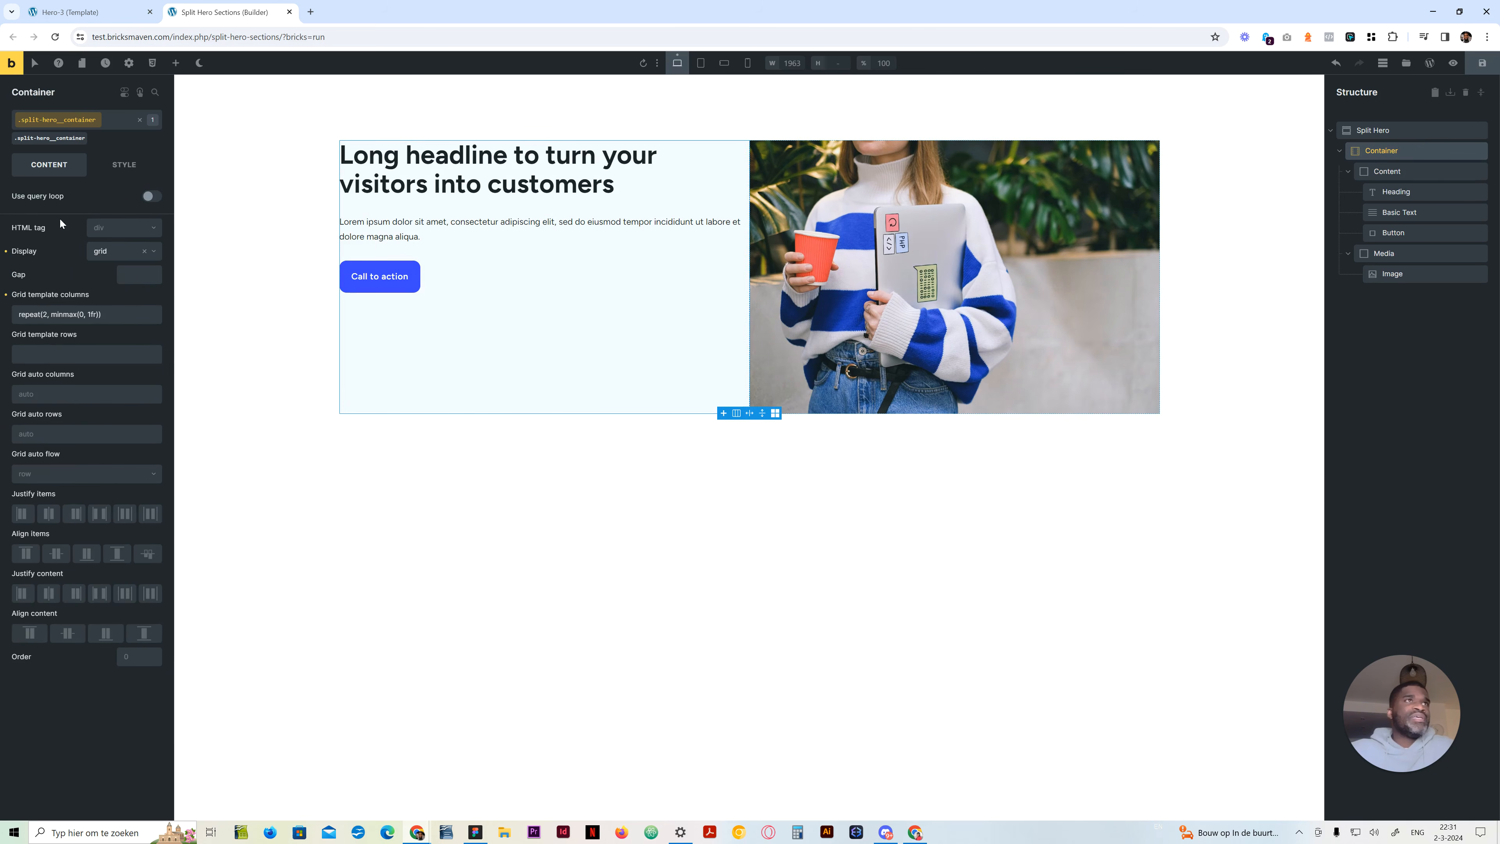
pyautogui.click(56, 554)
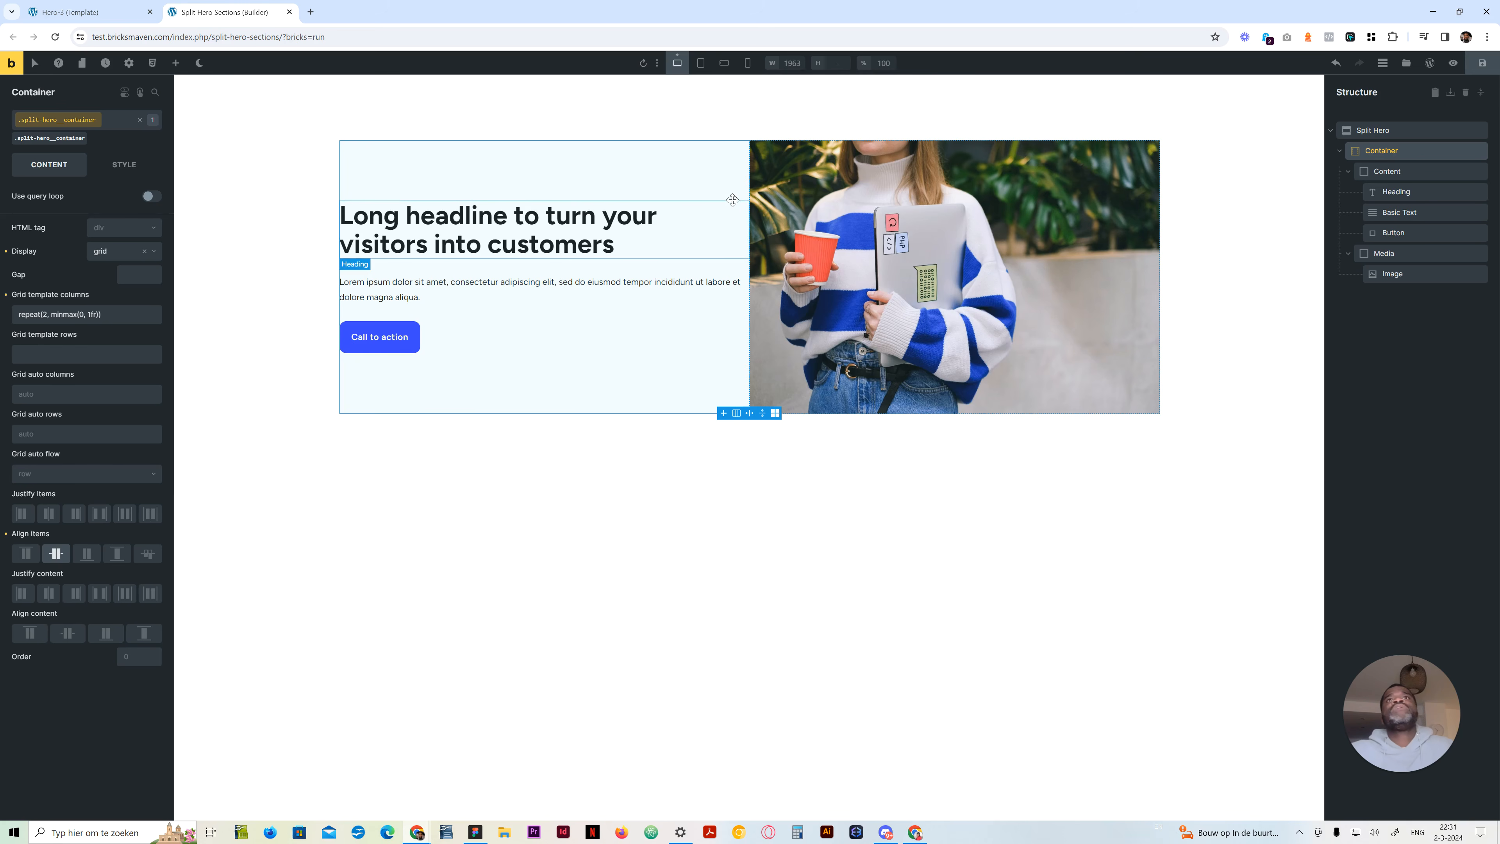
# Set the top and bottom padding of the Split Hero section to 0 on its split-hero class
pyautogui.click(1392, 132)
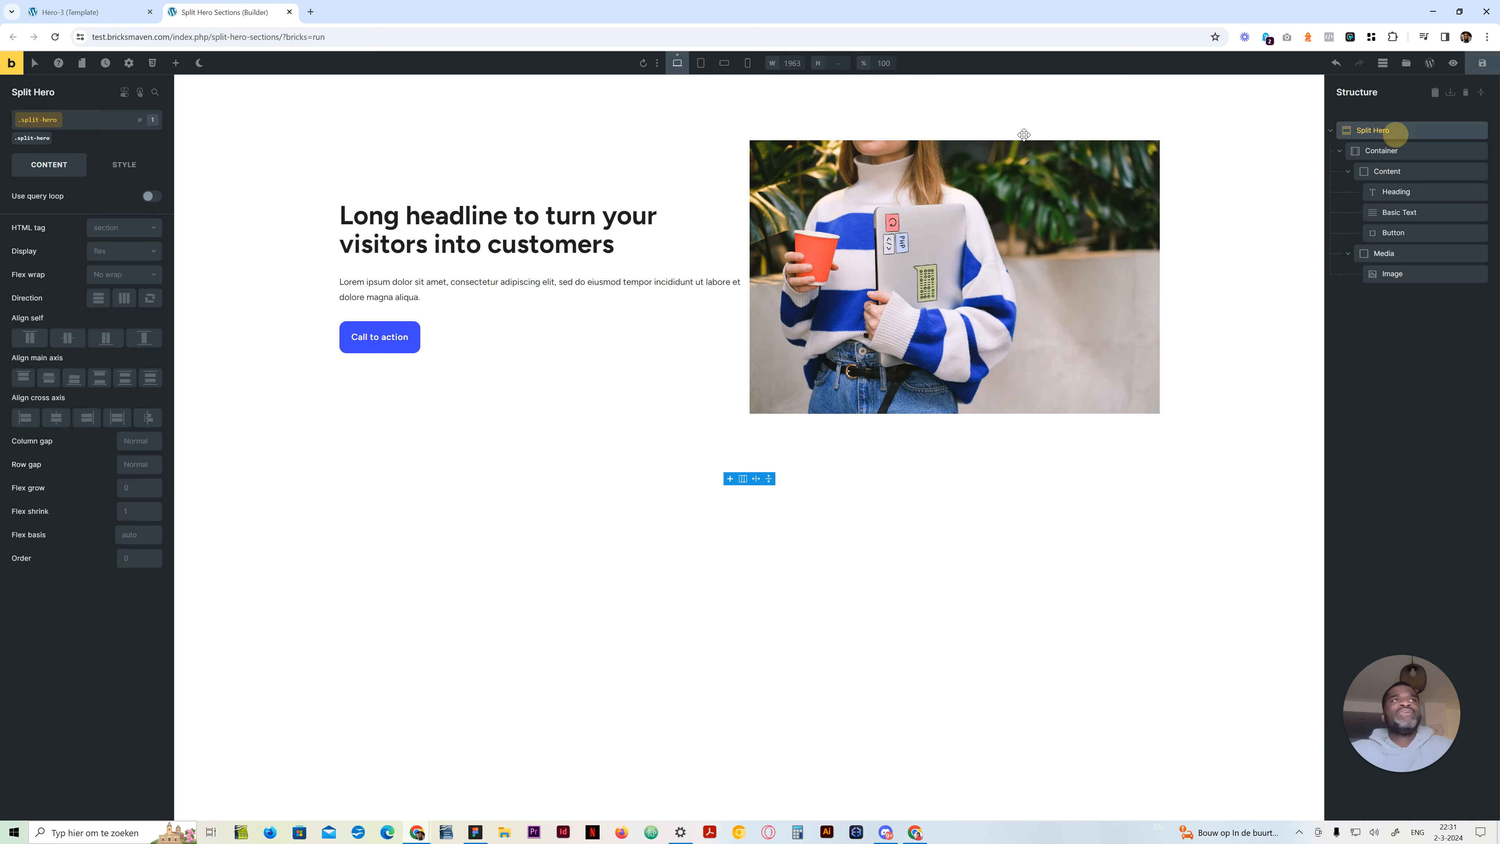
pyautogui.click(124, 165)
pyautogui.click(93, 201)
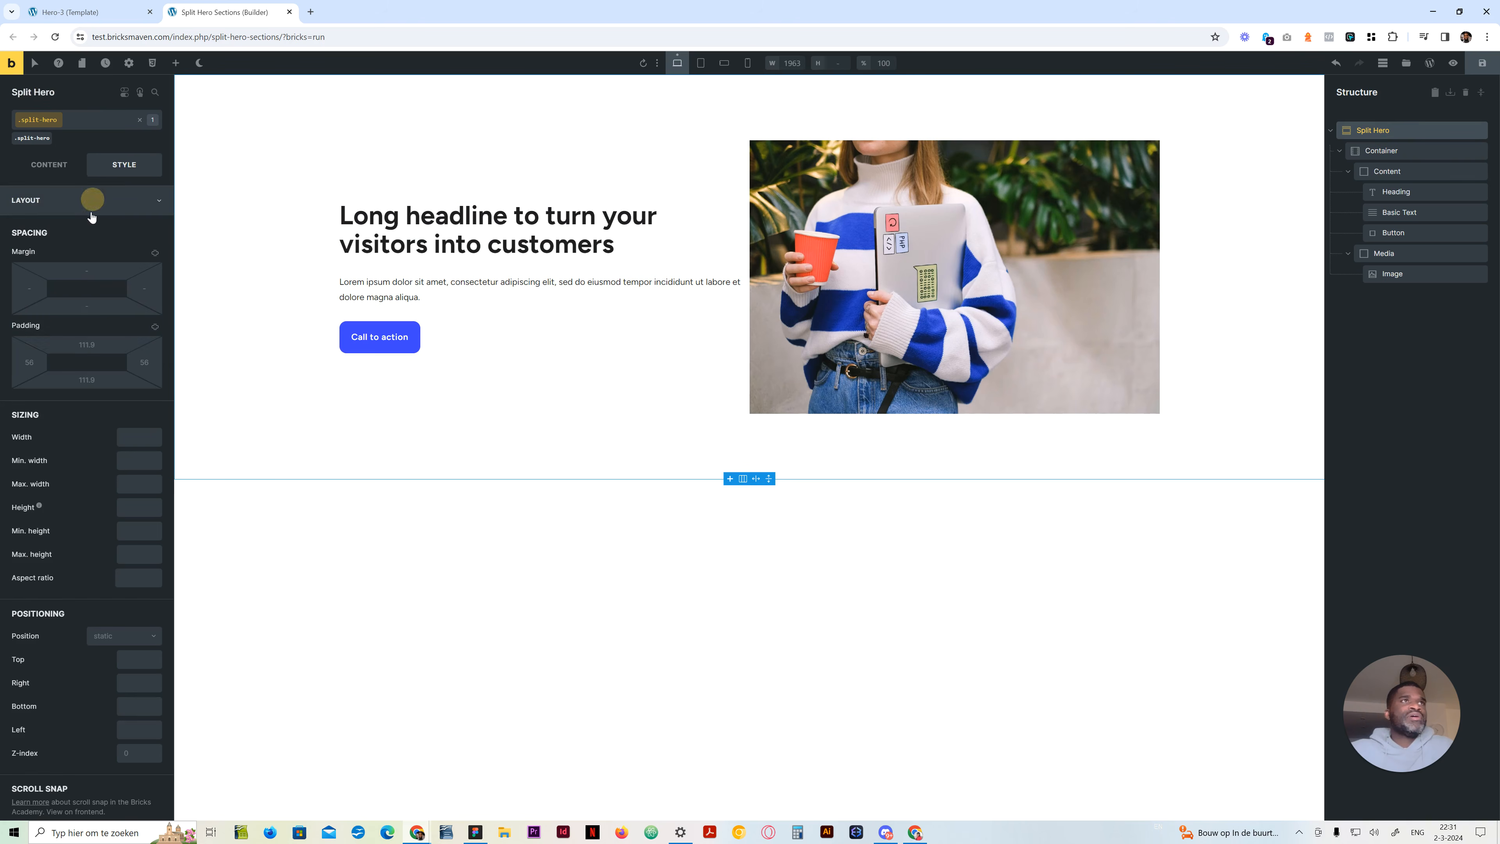
pyautogui.click(86, 342)
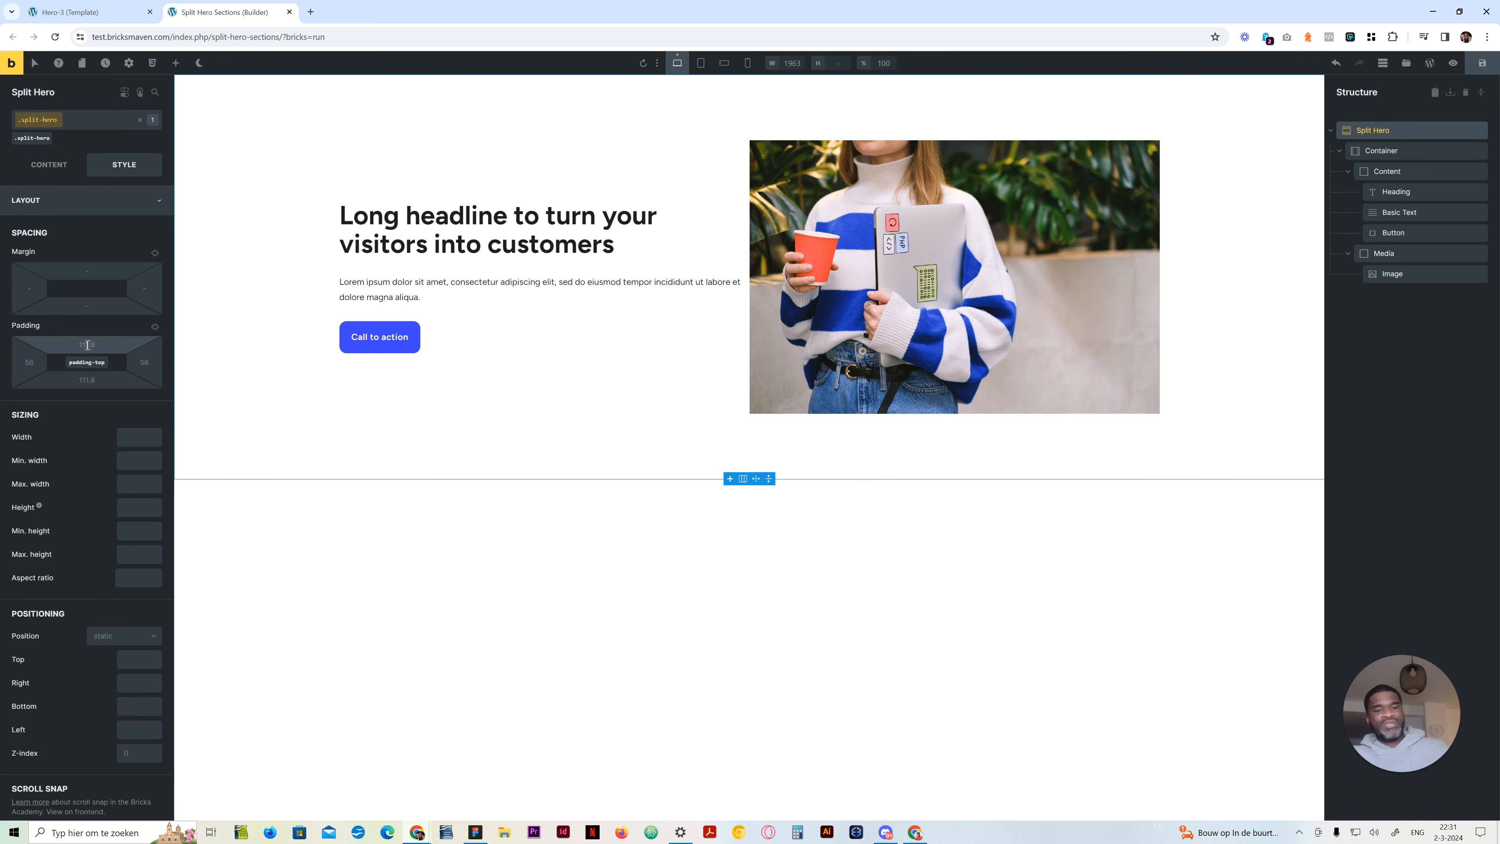
pyautogui.write('0')
pyautogui.click(87, 379)
pyautogui.write('0')
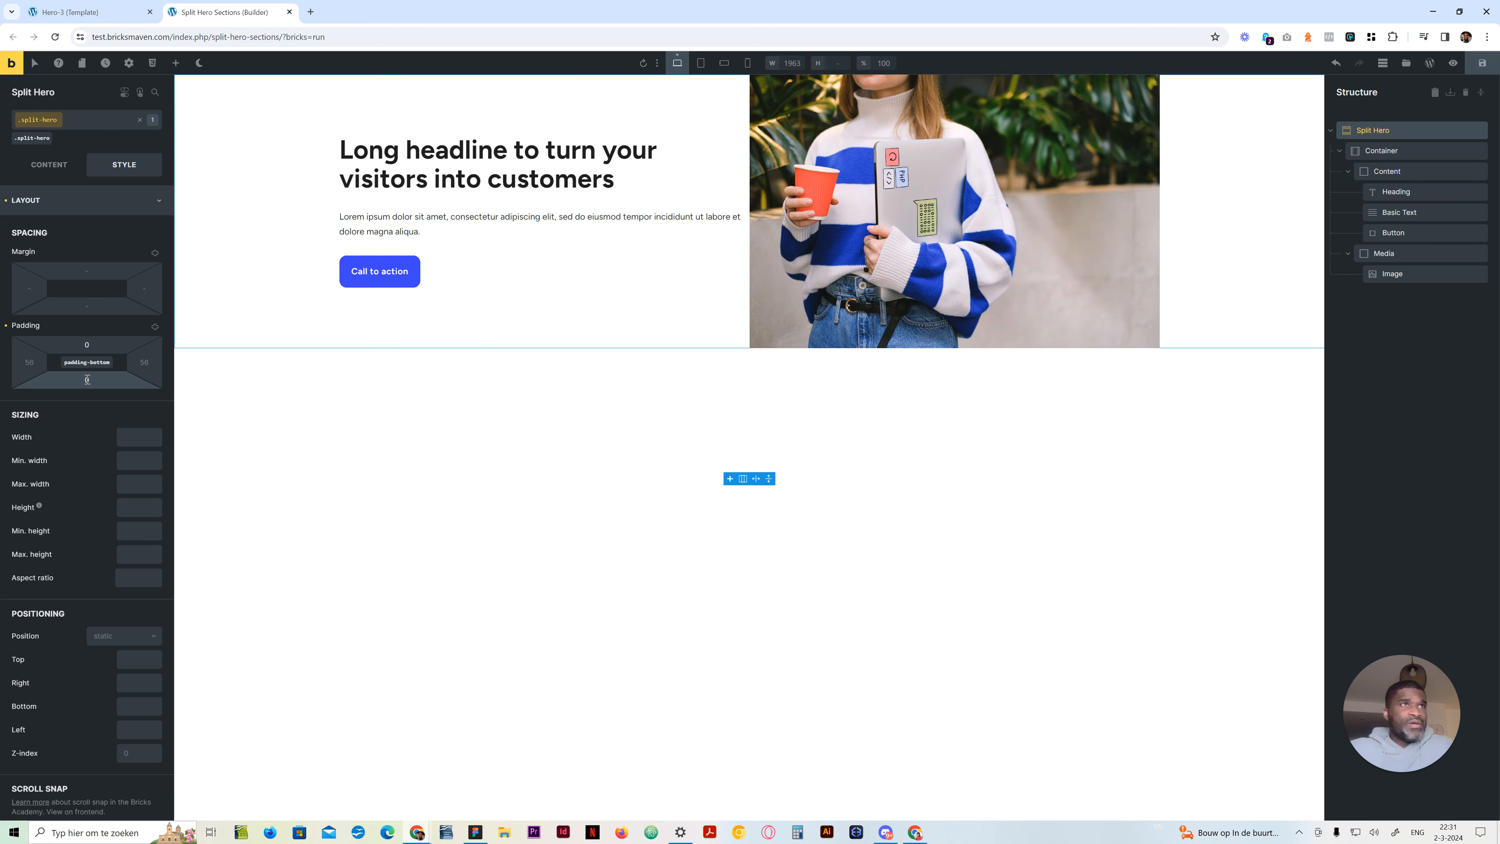
pyautogui.click(89, 202)
pyautogui.click(51, 168)
pyautogui.click(124, 166)
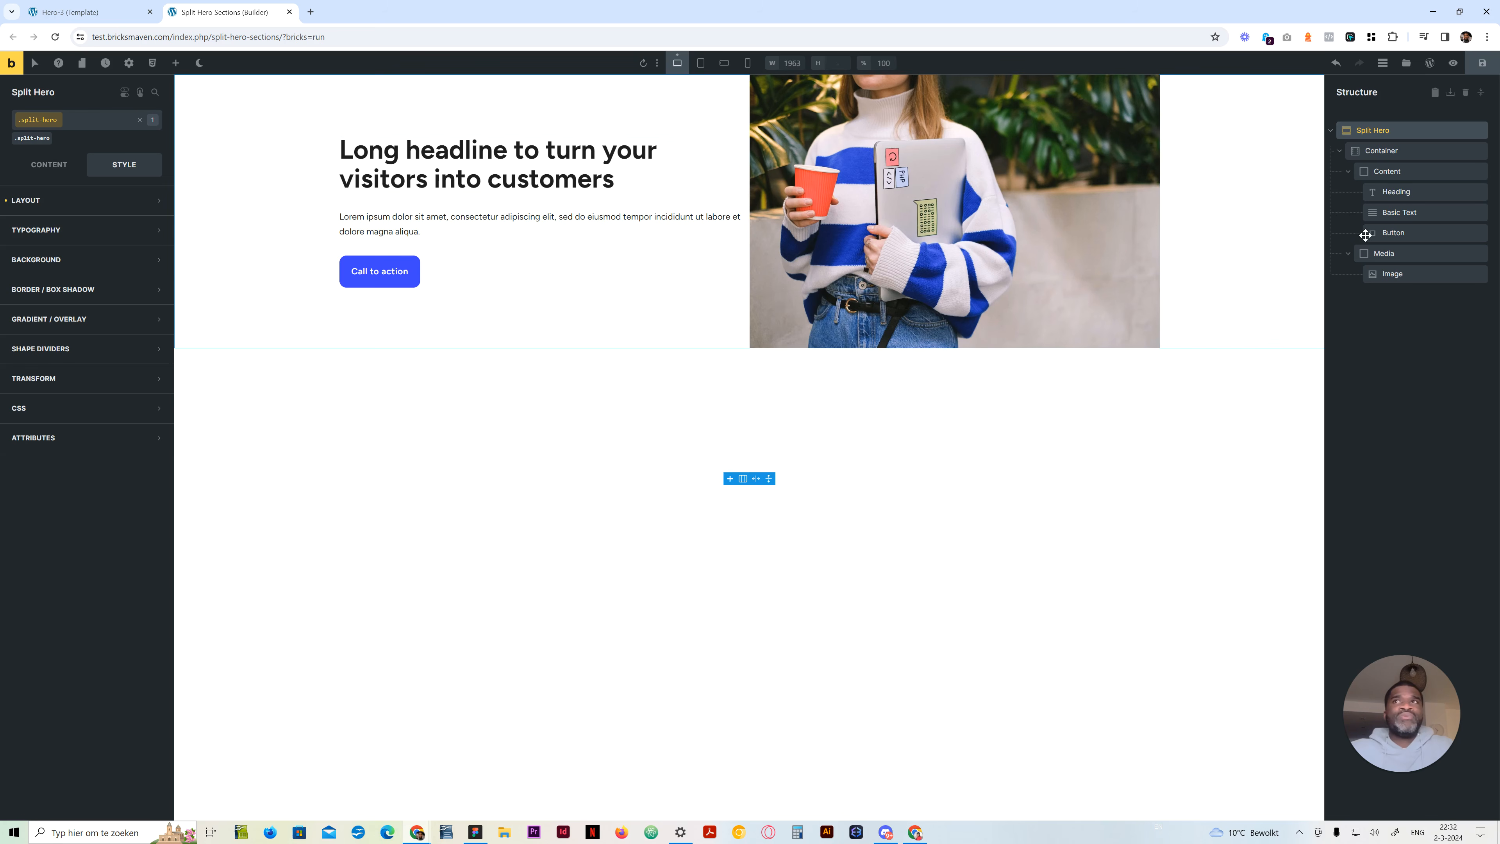
# Set the Media block's height to 70vh on its split-hero__media class, after trying 100vh
pyautogui.click(1382, 253)
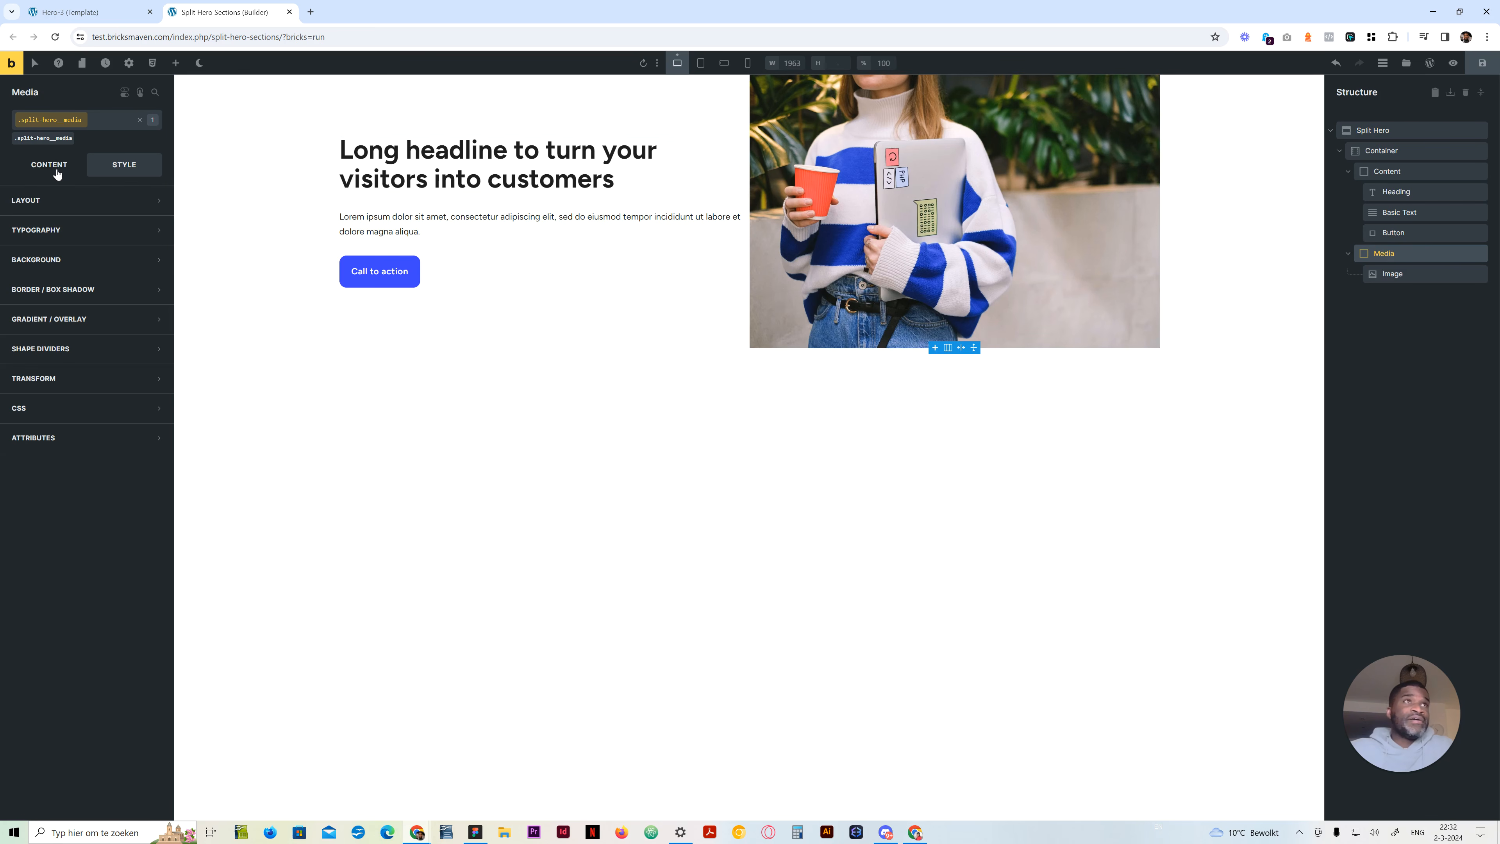
pyautogui.click(56, 205)
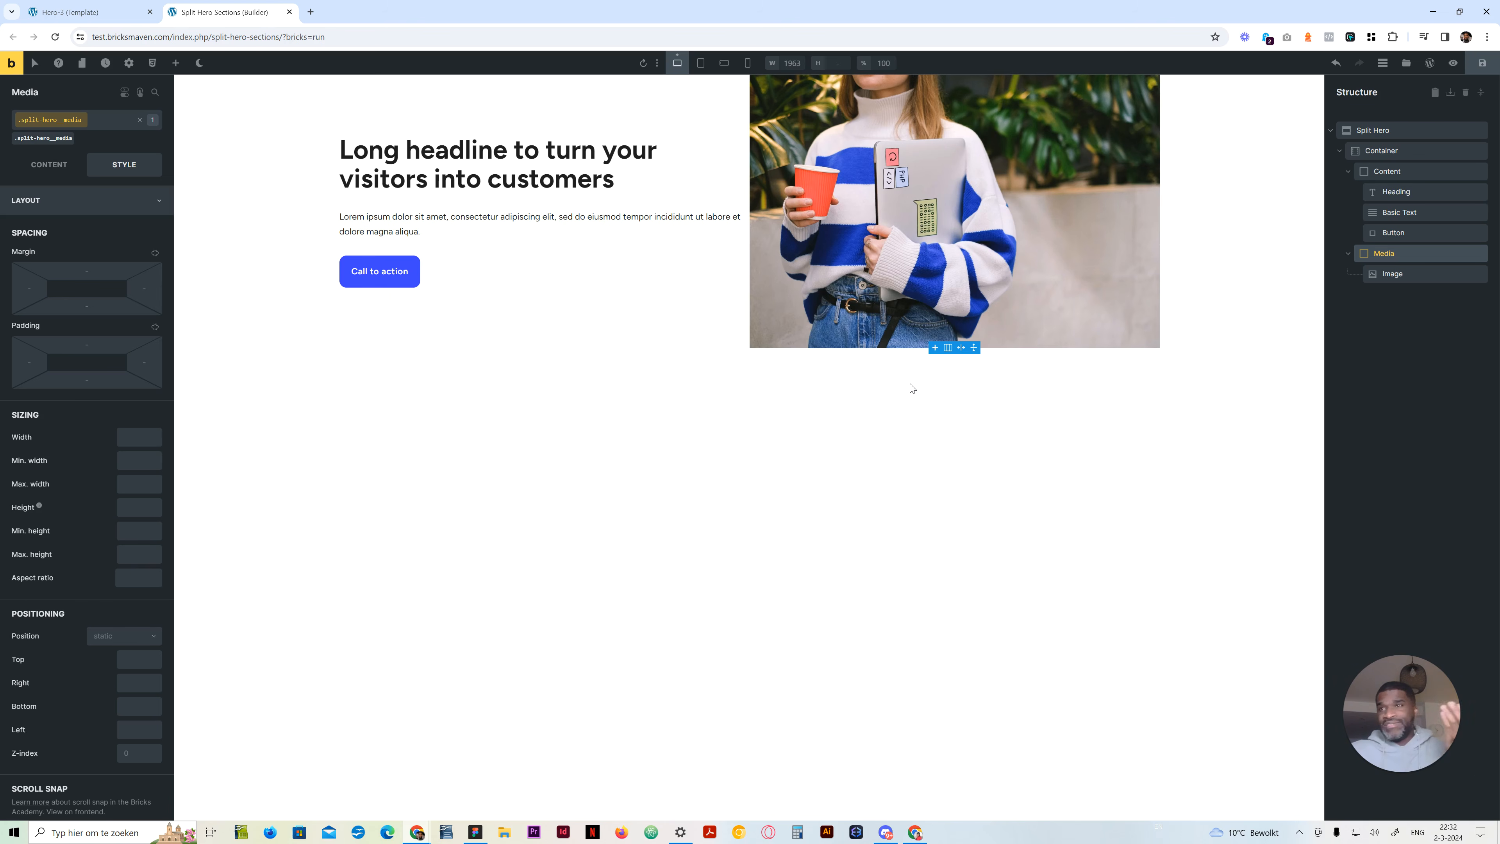
pyautogui.click(135, 509)
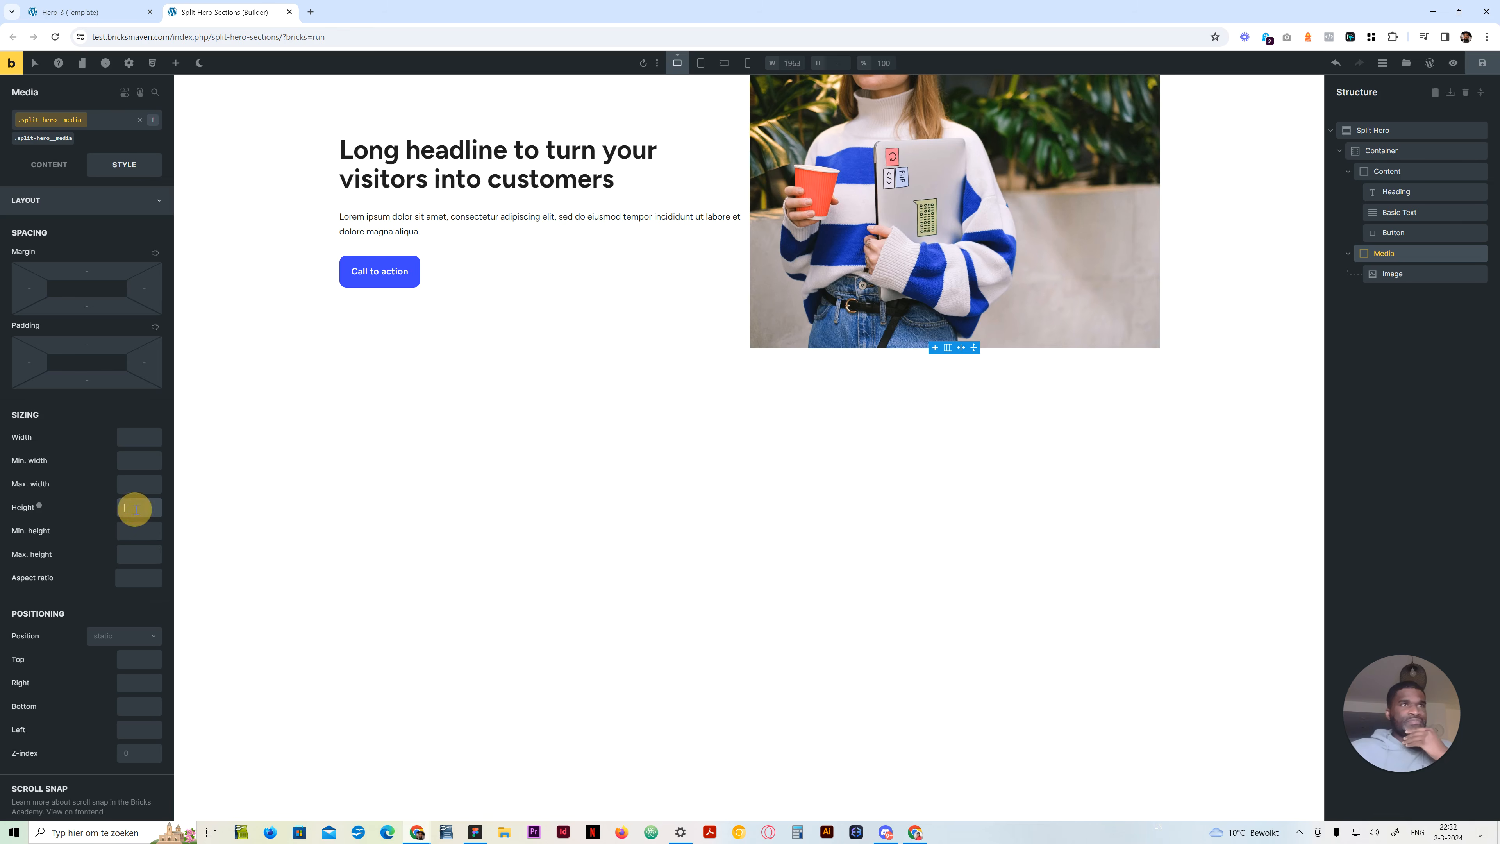
pyautogui.write('100vh')
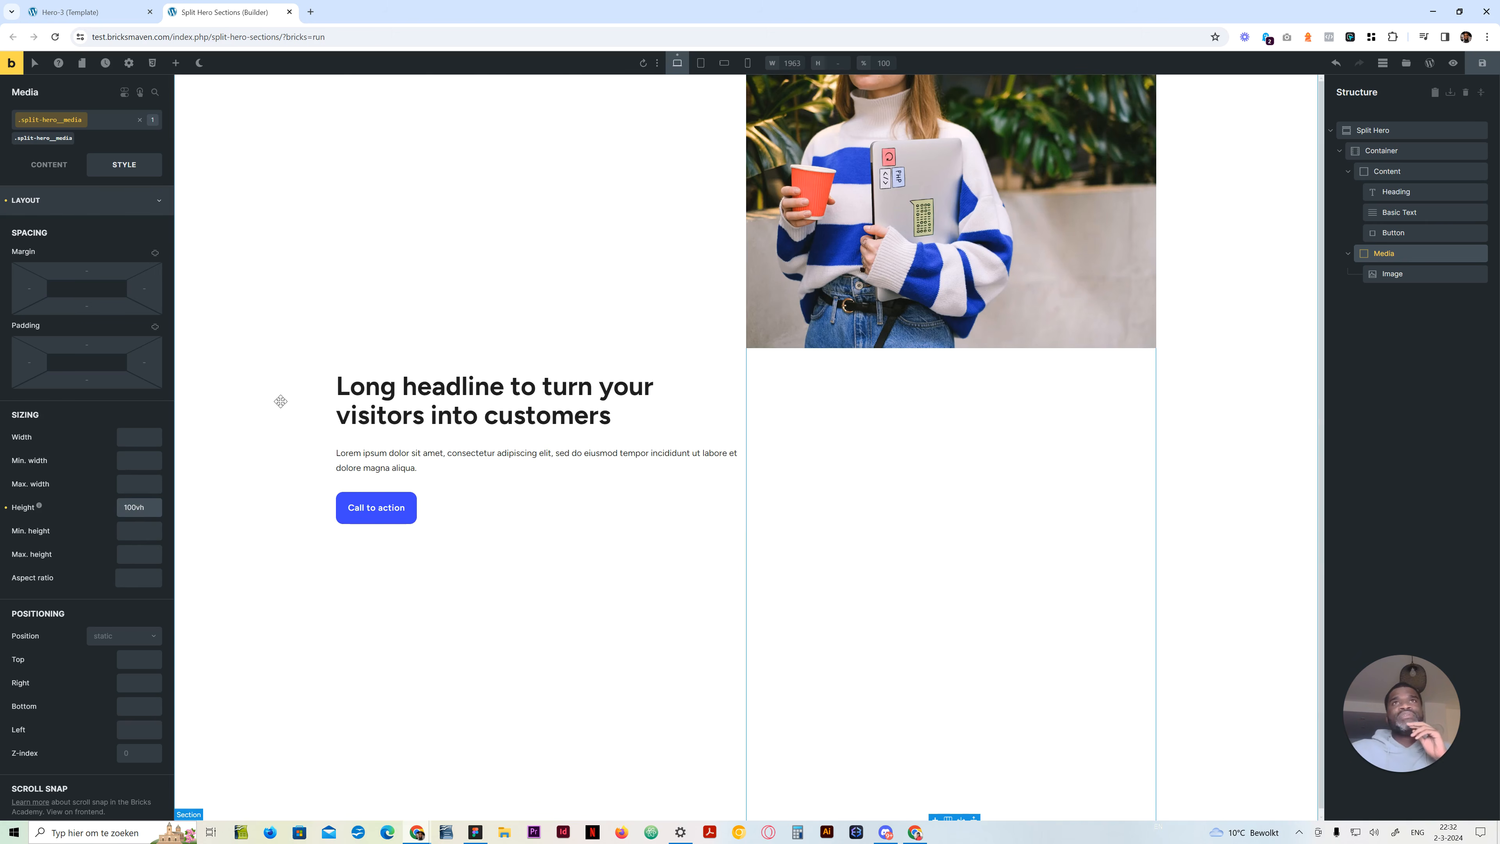
pyautogui.doubleClick(131, 506)
pyautogui.write('70vh')
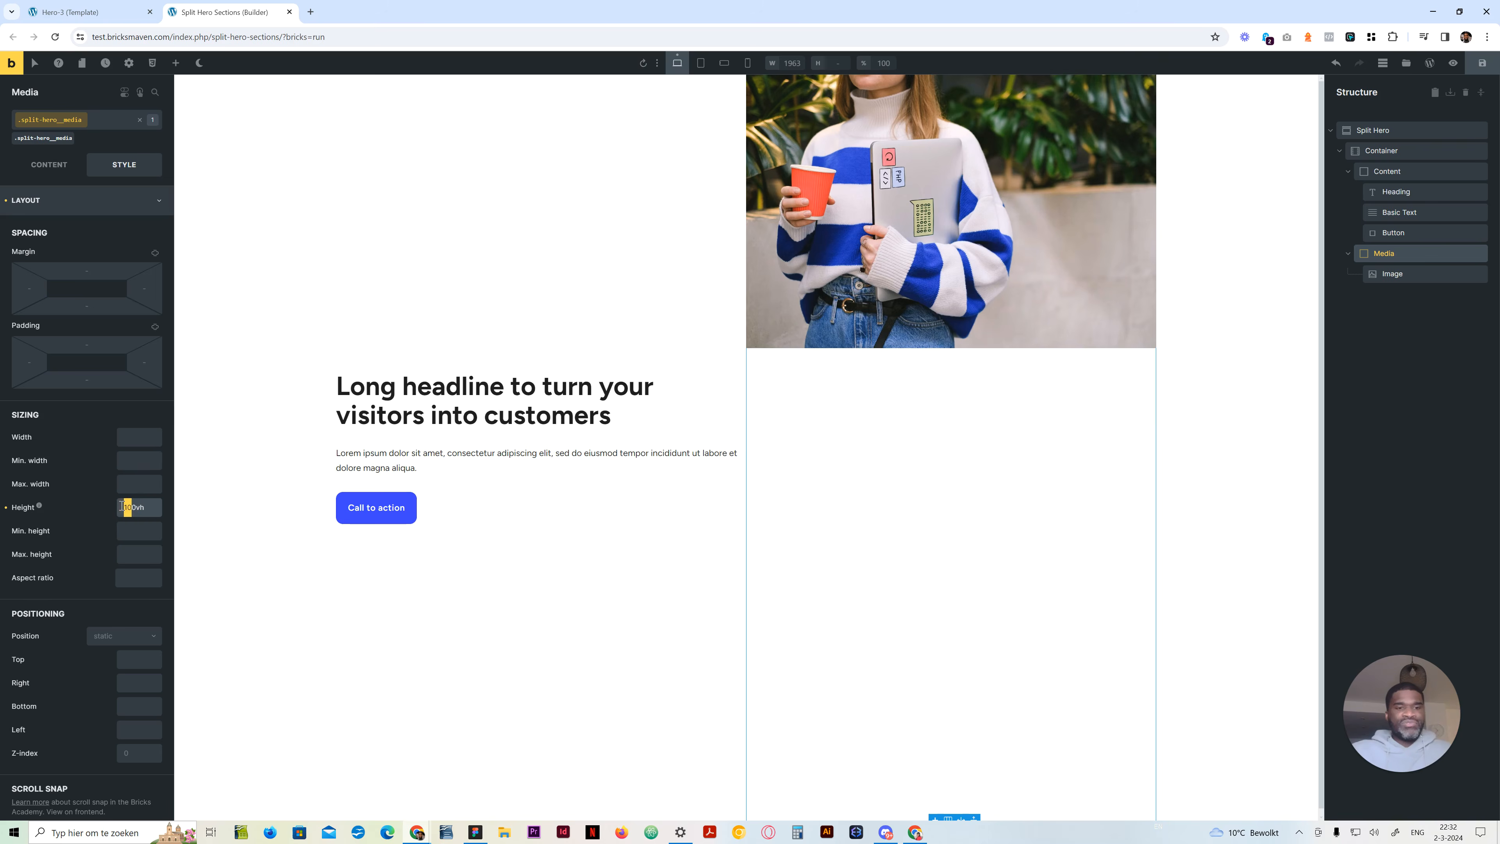
# Set the Image element's height to 100% on its split-hero__image class
pyautogui.click(1411, 273)
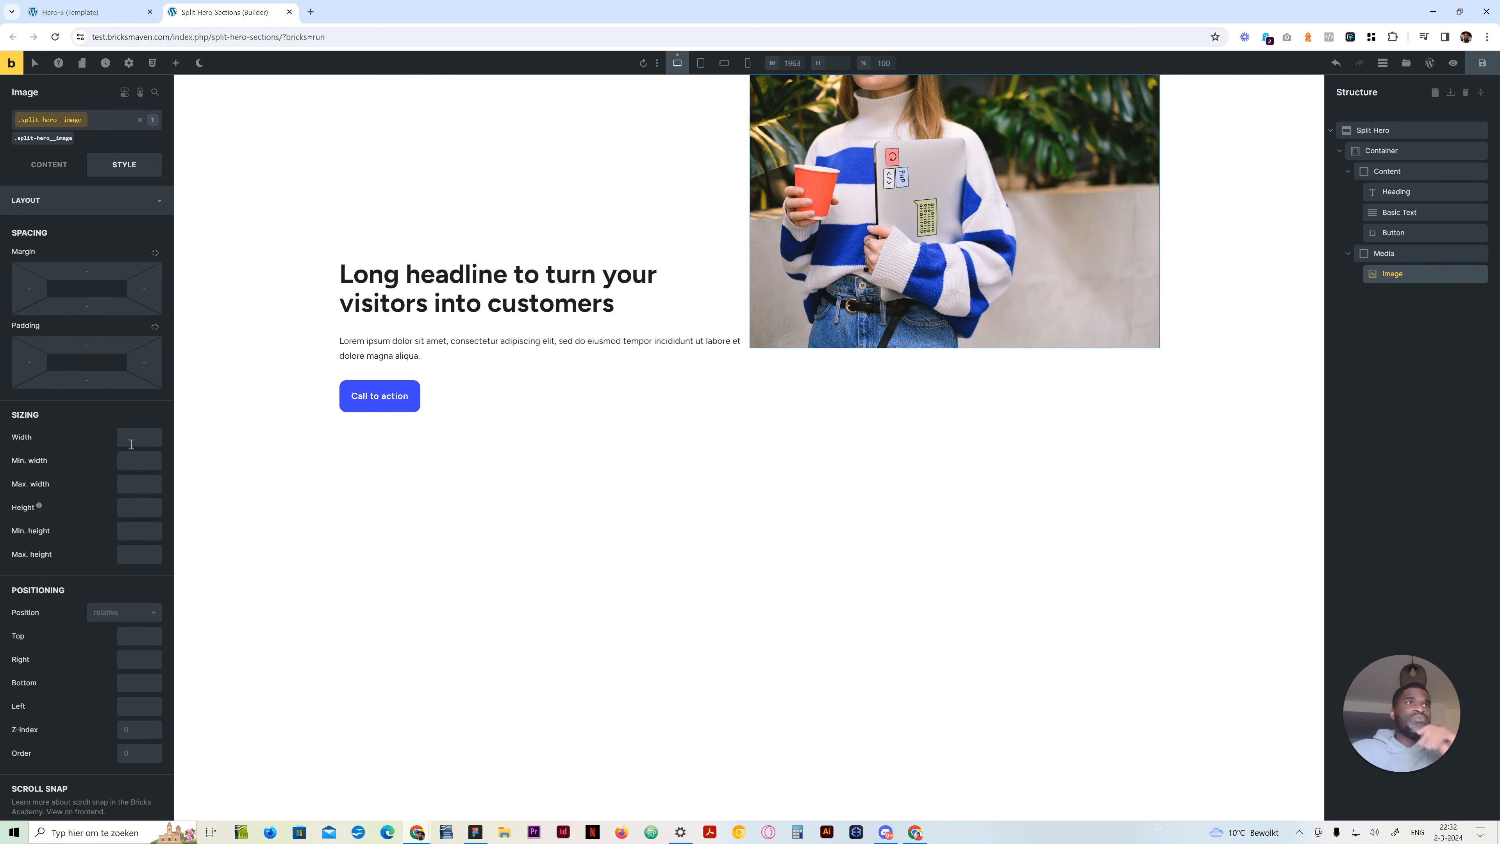
pyautogui.click(133, 506)
pyautogui.write('%')
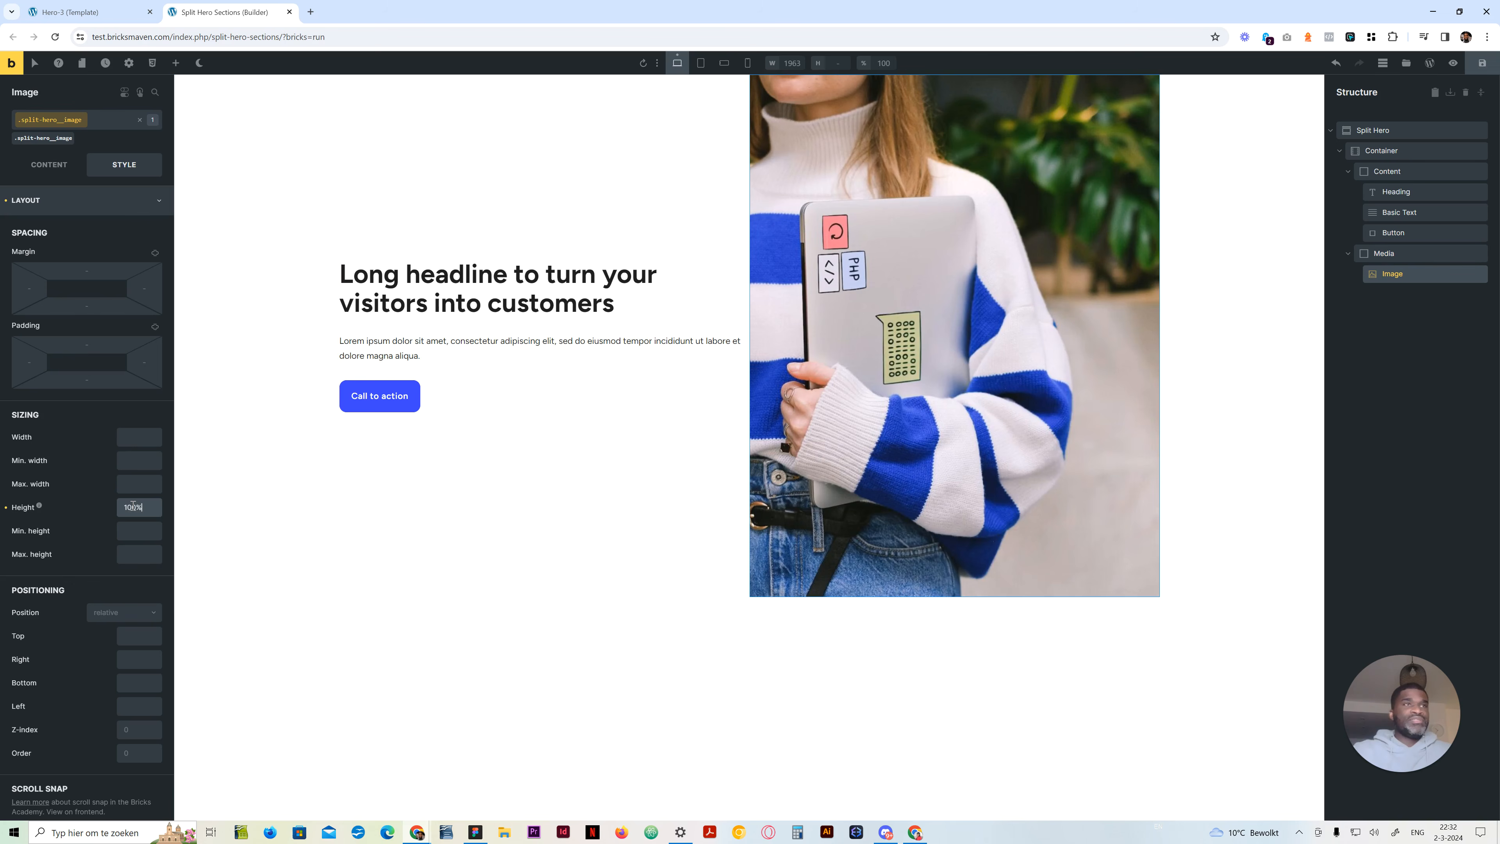
# Set the Image's width and max width to 50vw on its split-hero__image class, after trying a width of 100%
pyautogui.click(135, 436)
pyautogui.write('1000')
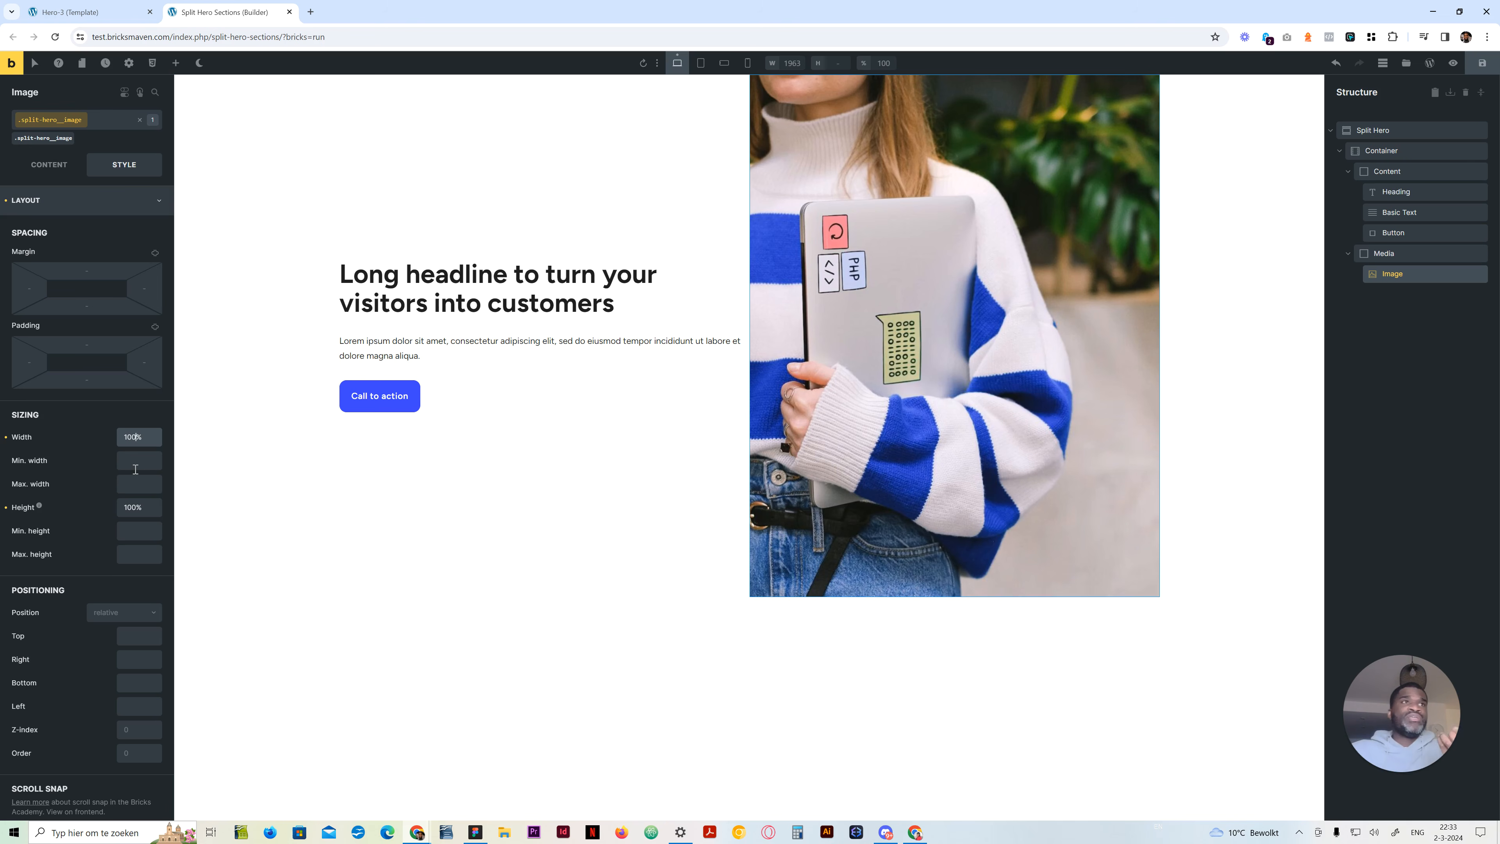
pyautogui.click(137, 483)
pyautogui.write('50vw')
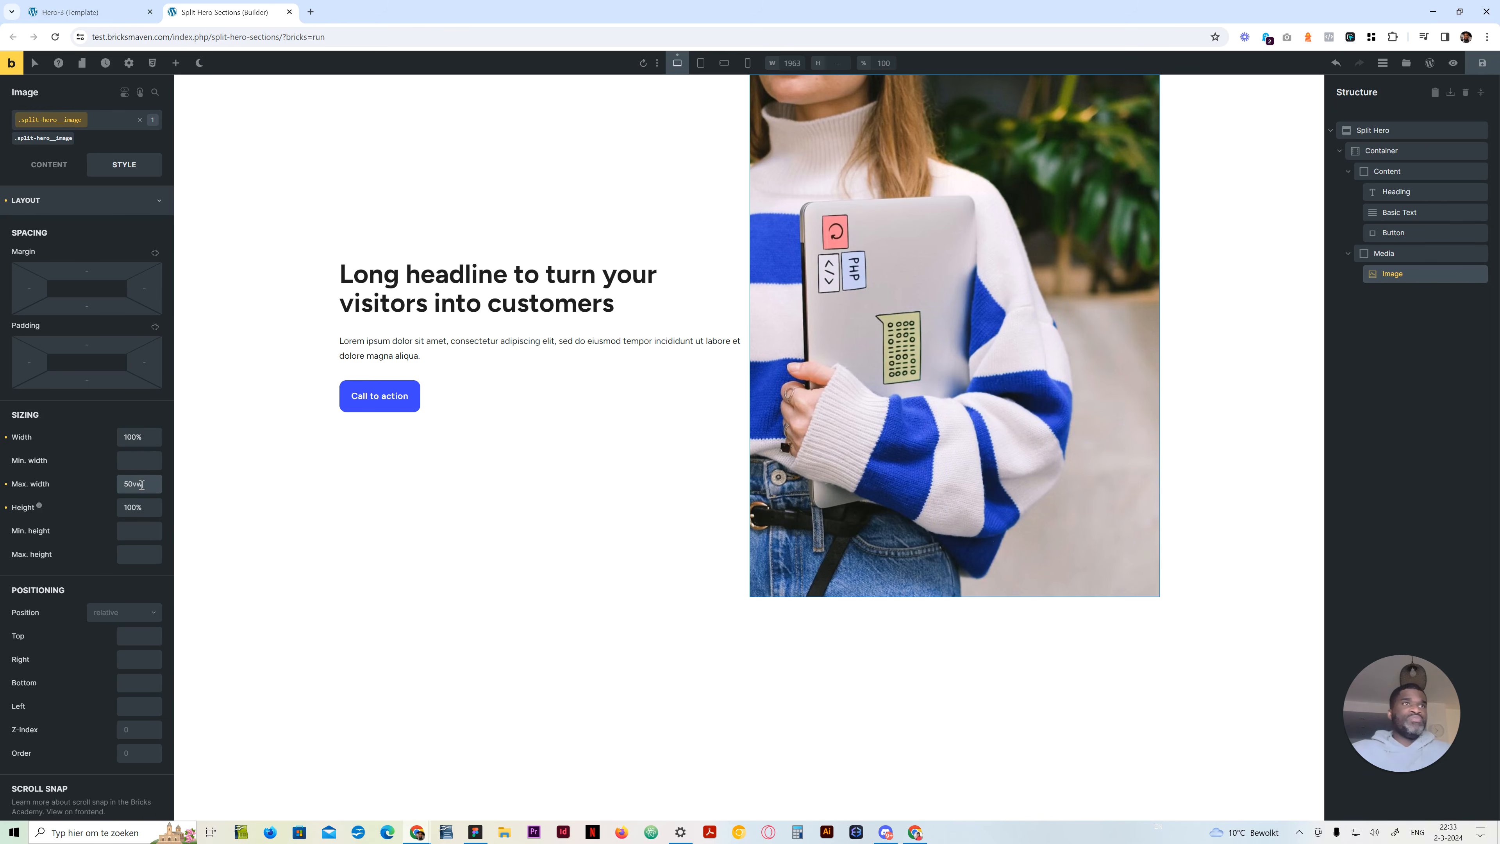
pyautogui.write('50vw')
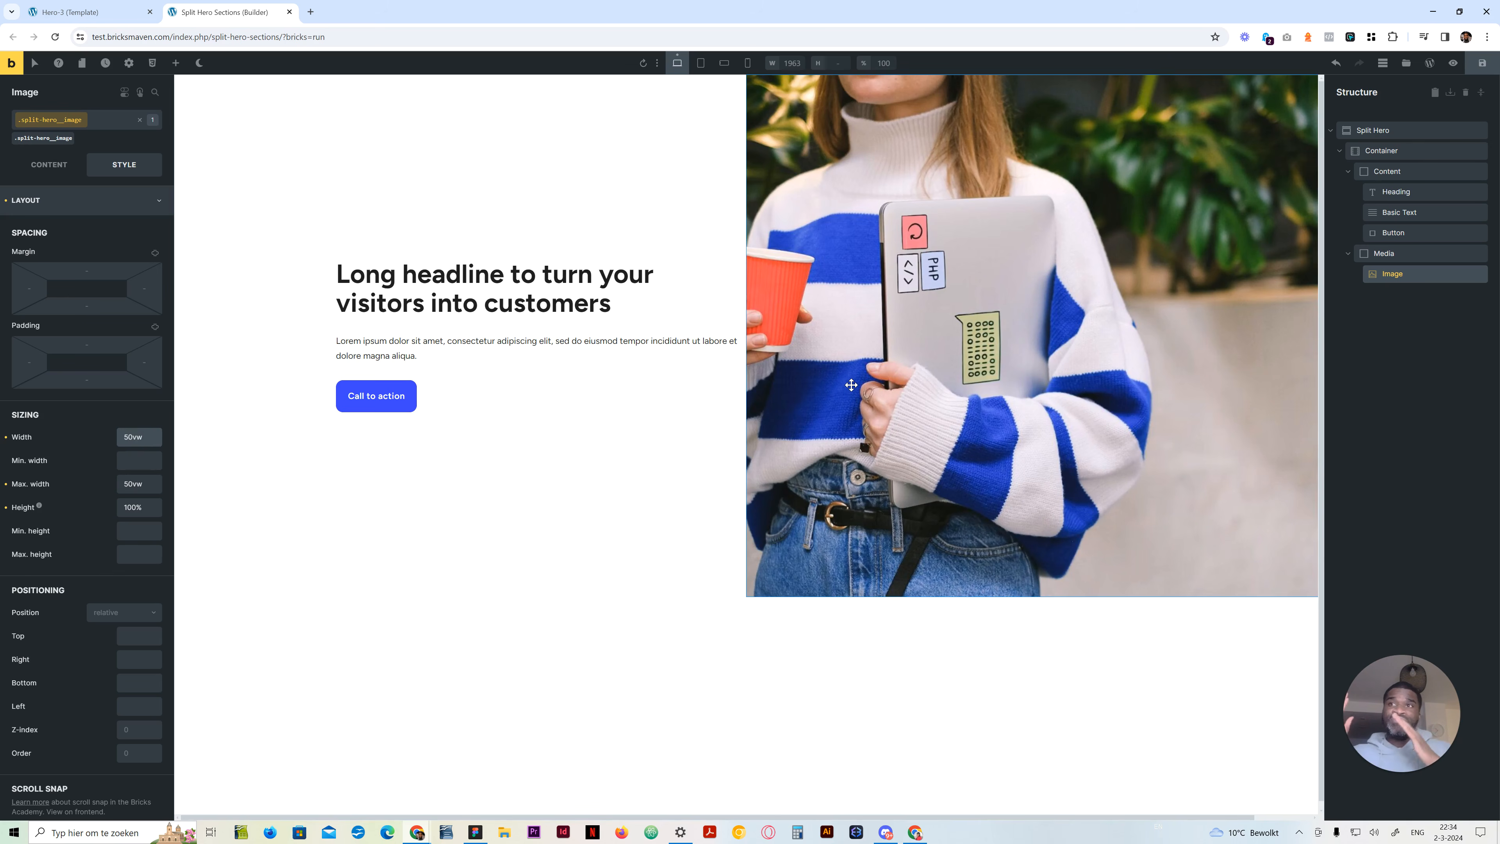
# Select the Media block and save the page
pyautogui.click(1429, 252)
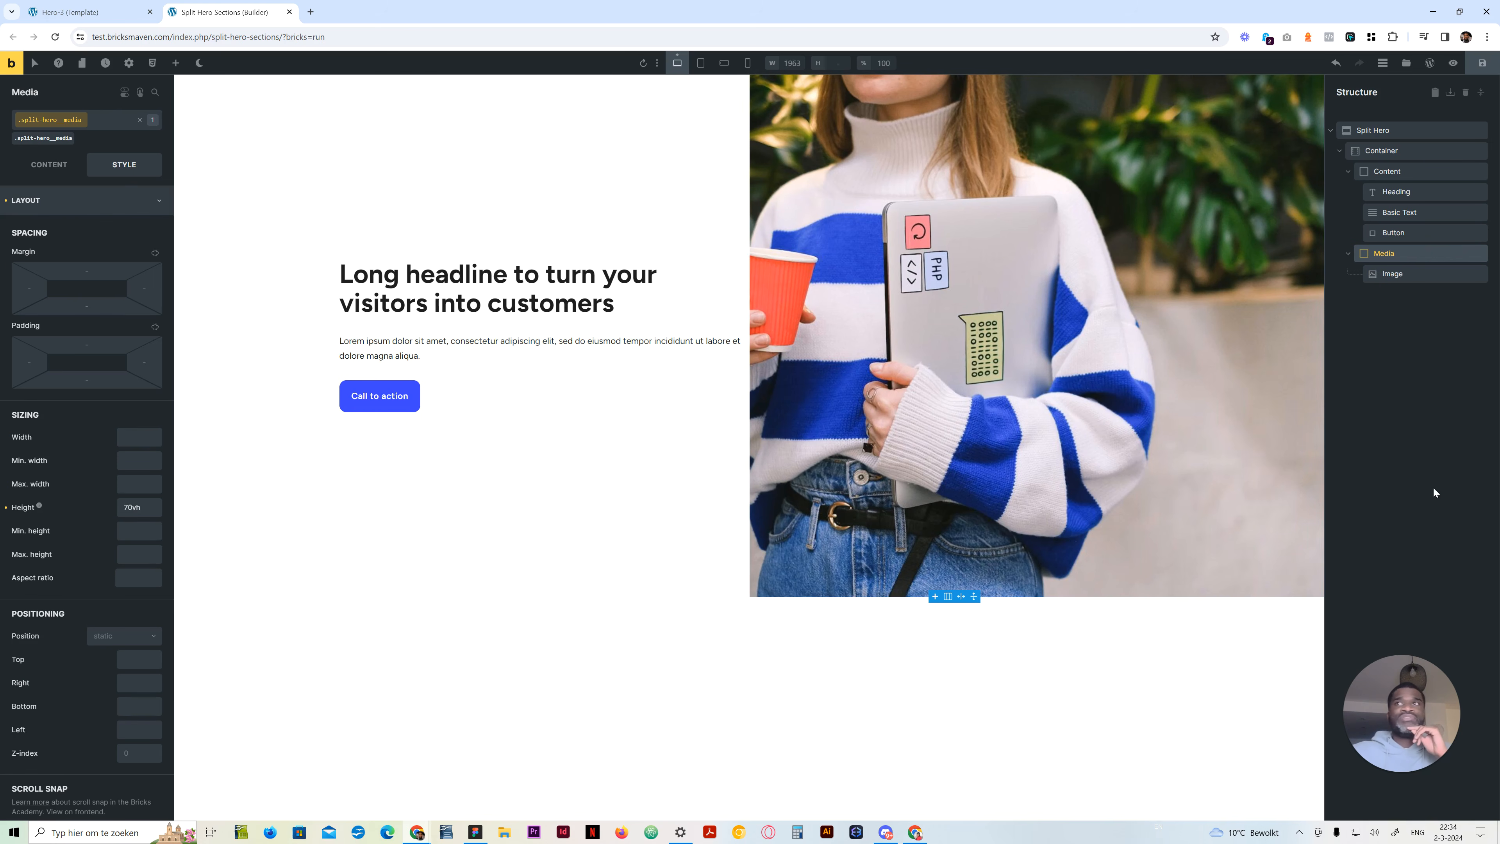
pyautogui.click(1390, 465)
pyautogui.hotkey('ctrl', 's')
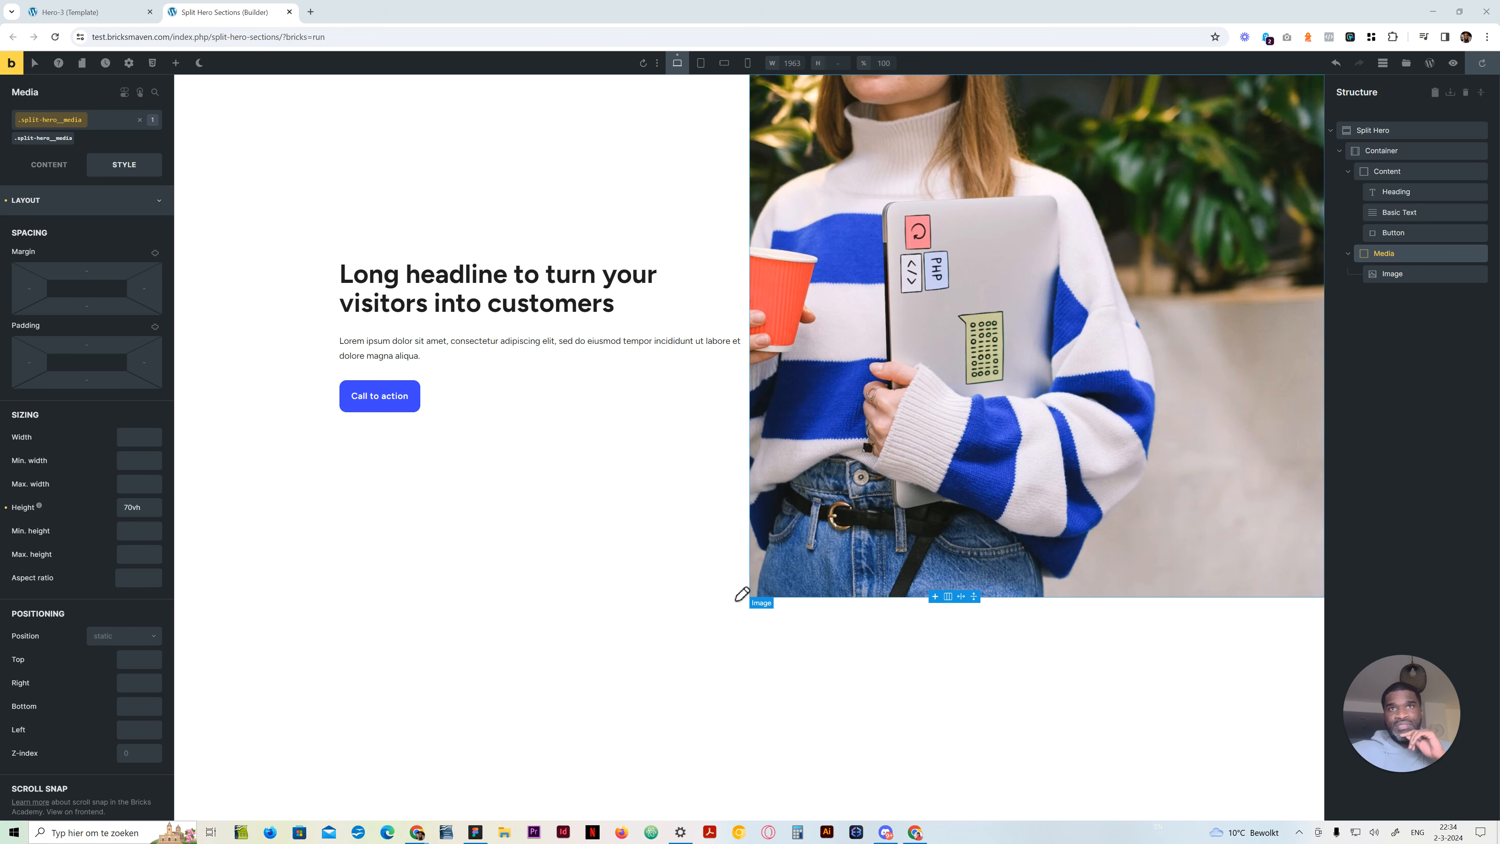
pyautogui.moveTo(1103, 78)
pyautogui.mouseDown()
pyautogui.moveTo(1109, 546)
pyautogui.moveTo(1093, 602)
pyautogui.moveTo(782, 594)
pyautogui.moveTo(757, 362)
pyautogui.moveTo(757, 65)
pyautogui.moveTo(1104, 73)
pyautogui.mouseUp()
pyautogui.moveTo(856, 296)
pyautogui.mouseDown()
pyautogui.moveTo(1215, 288)
pyautogui.moveTo(1221, 271)
pyautogui.moveTo(1193, 322)
pyautogui.mouseUp()
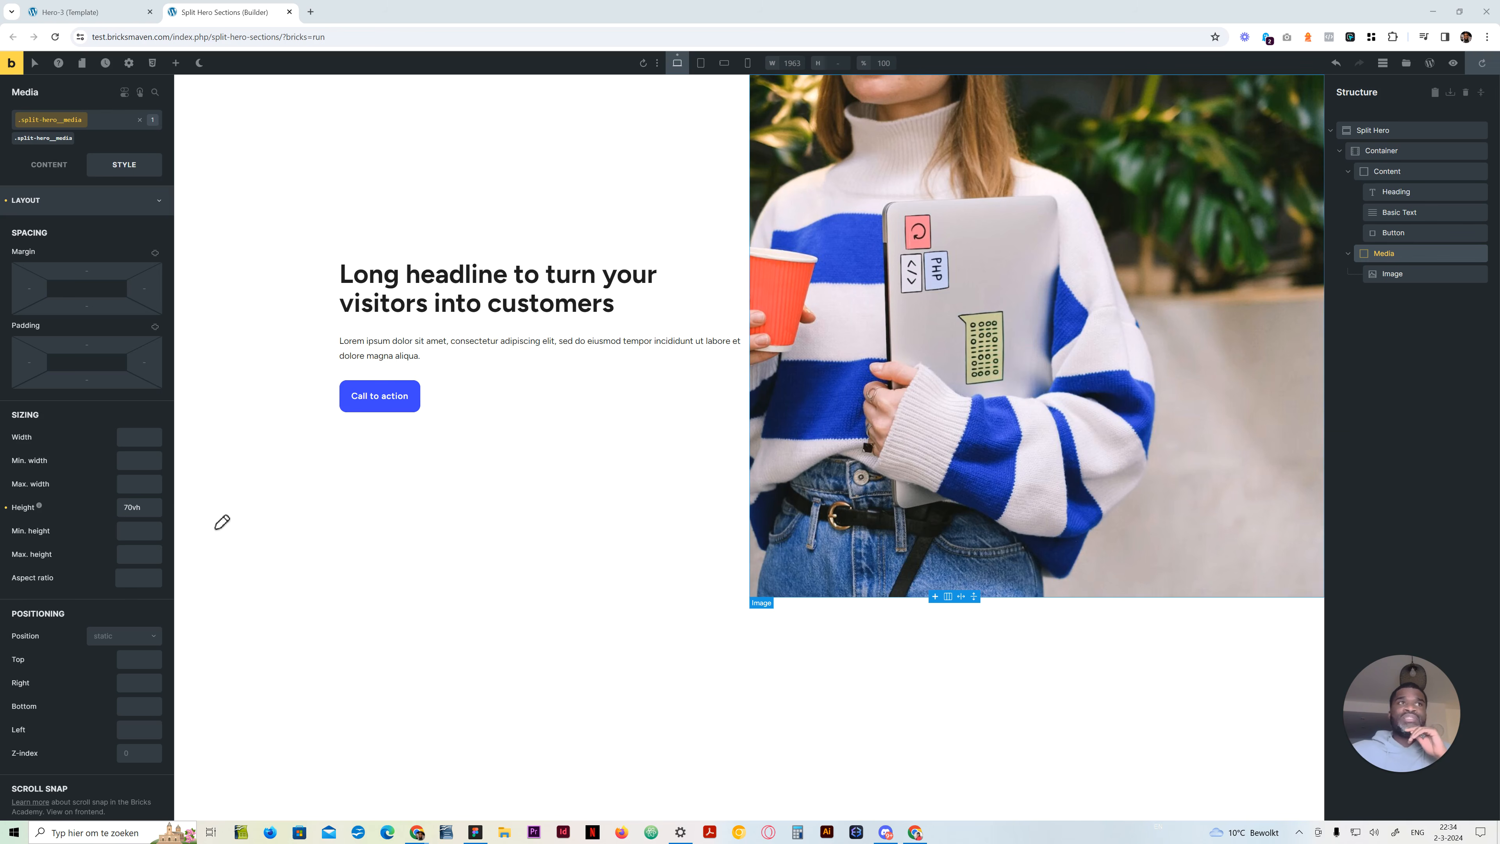
# Set the Split Hero section's overflow to hidden on its split-hero class
pyautogui.click(1382, 130)
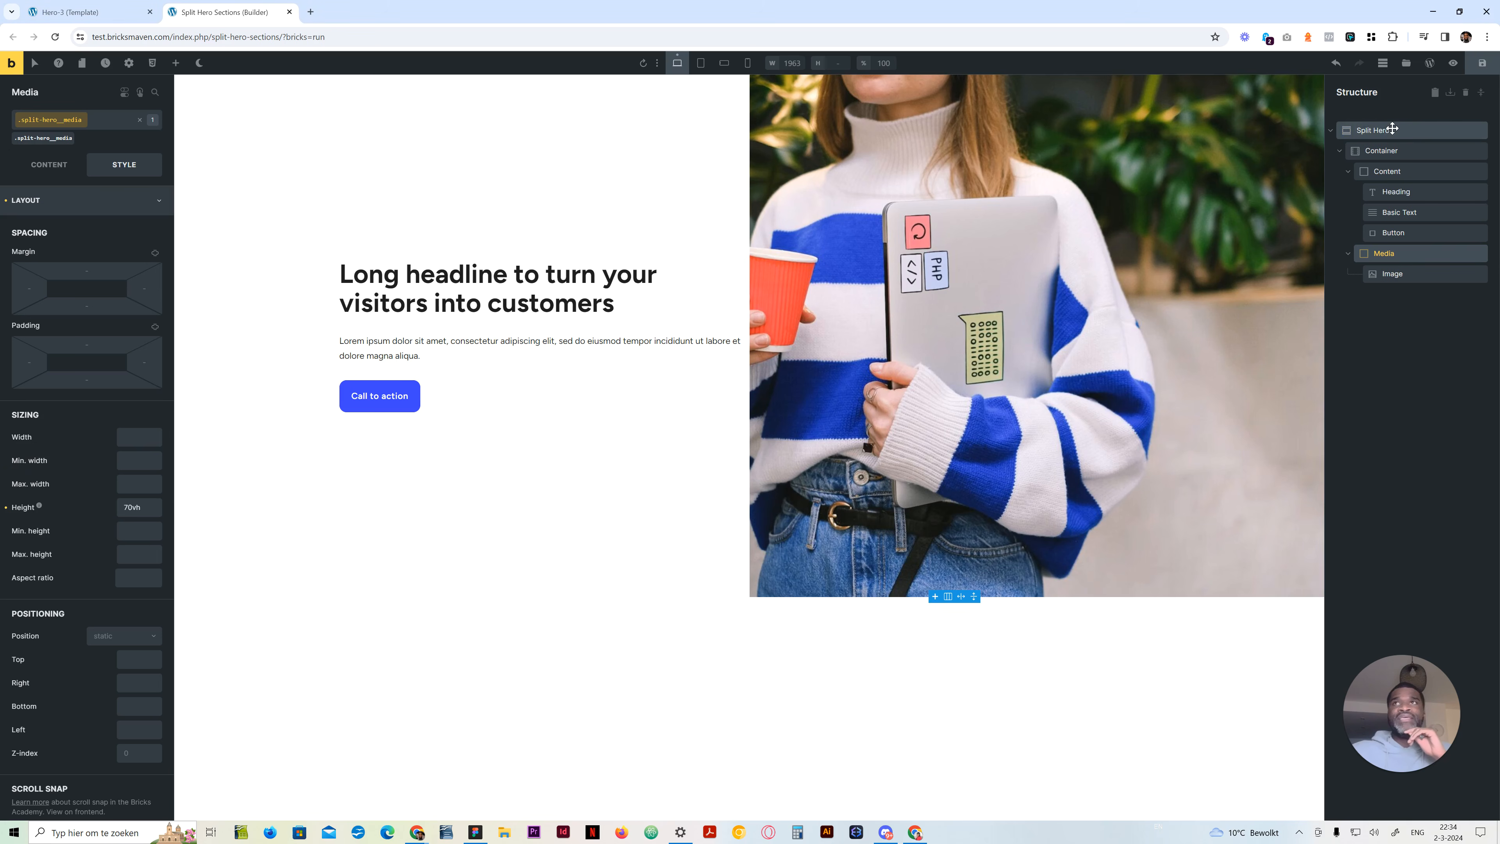
pyautogui.click(77, 201)
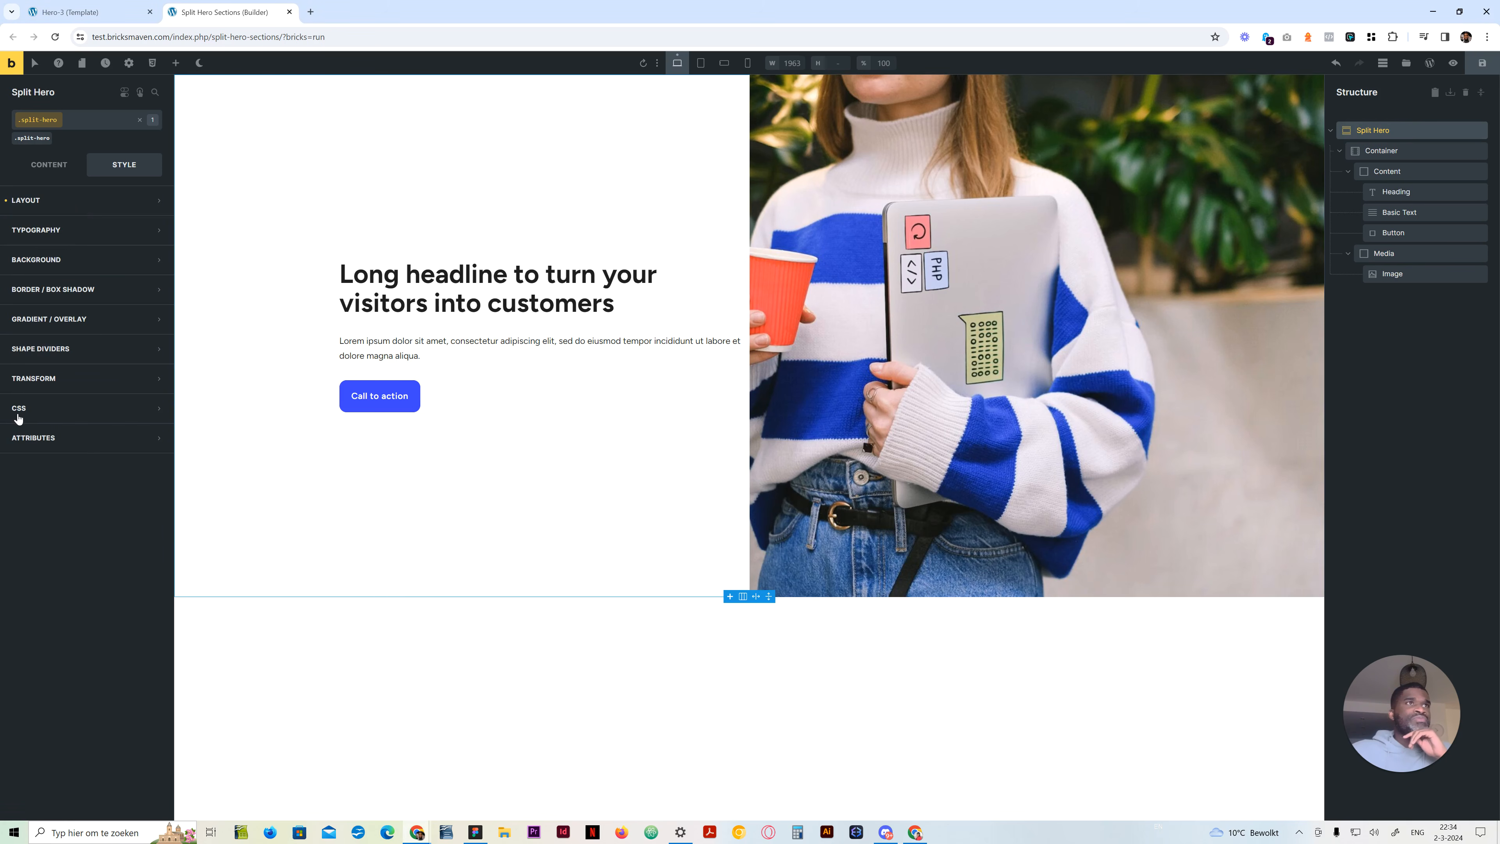
pyautogui.click(15, 437)
pyautogui.click(1356, 425)
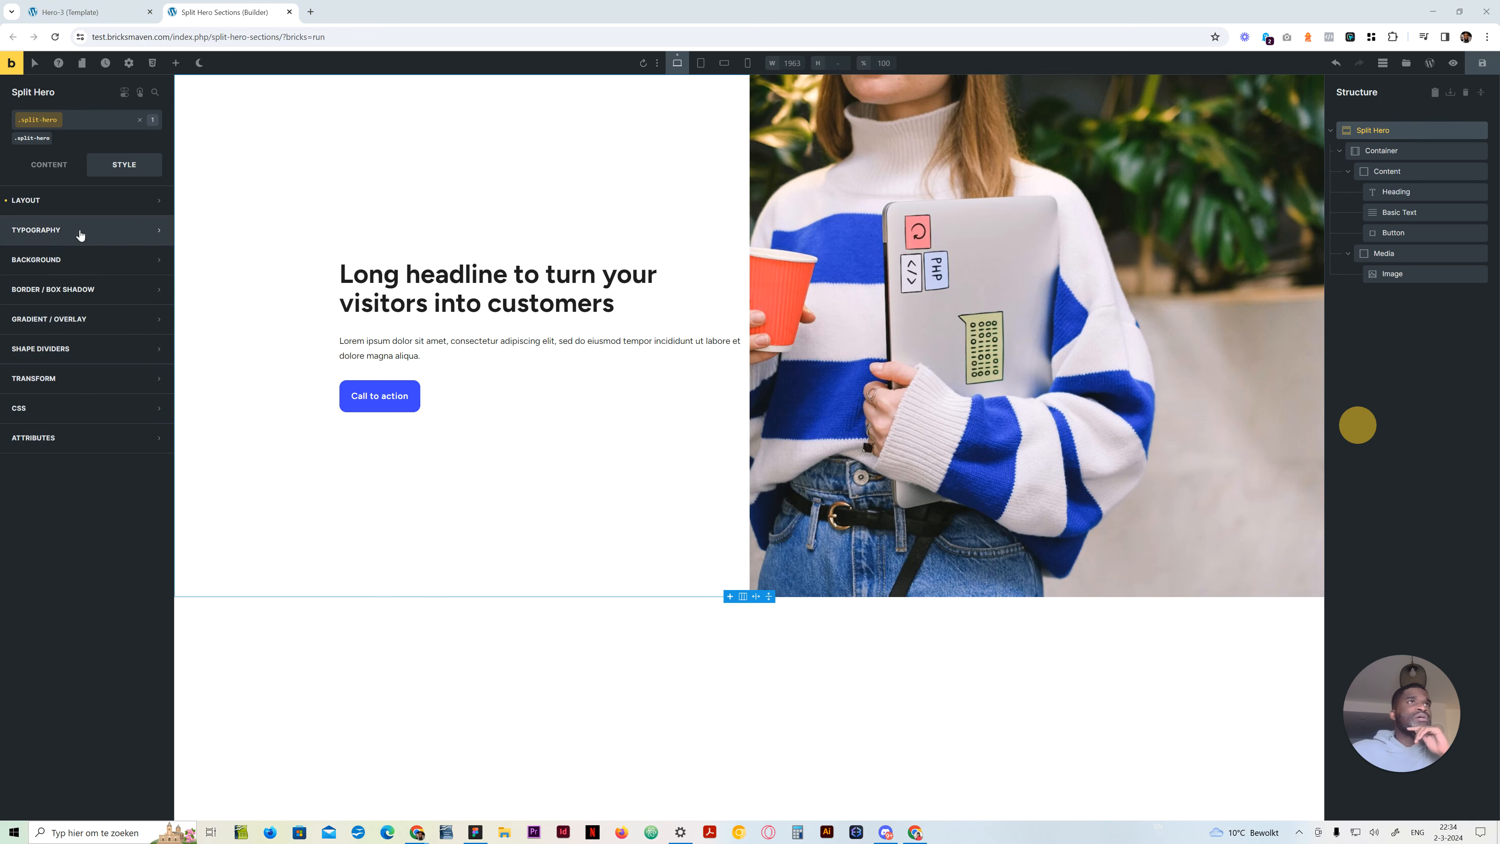
pyautogui.click(74, 200)
pyautogui.scroll(-4, 100, 500)
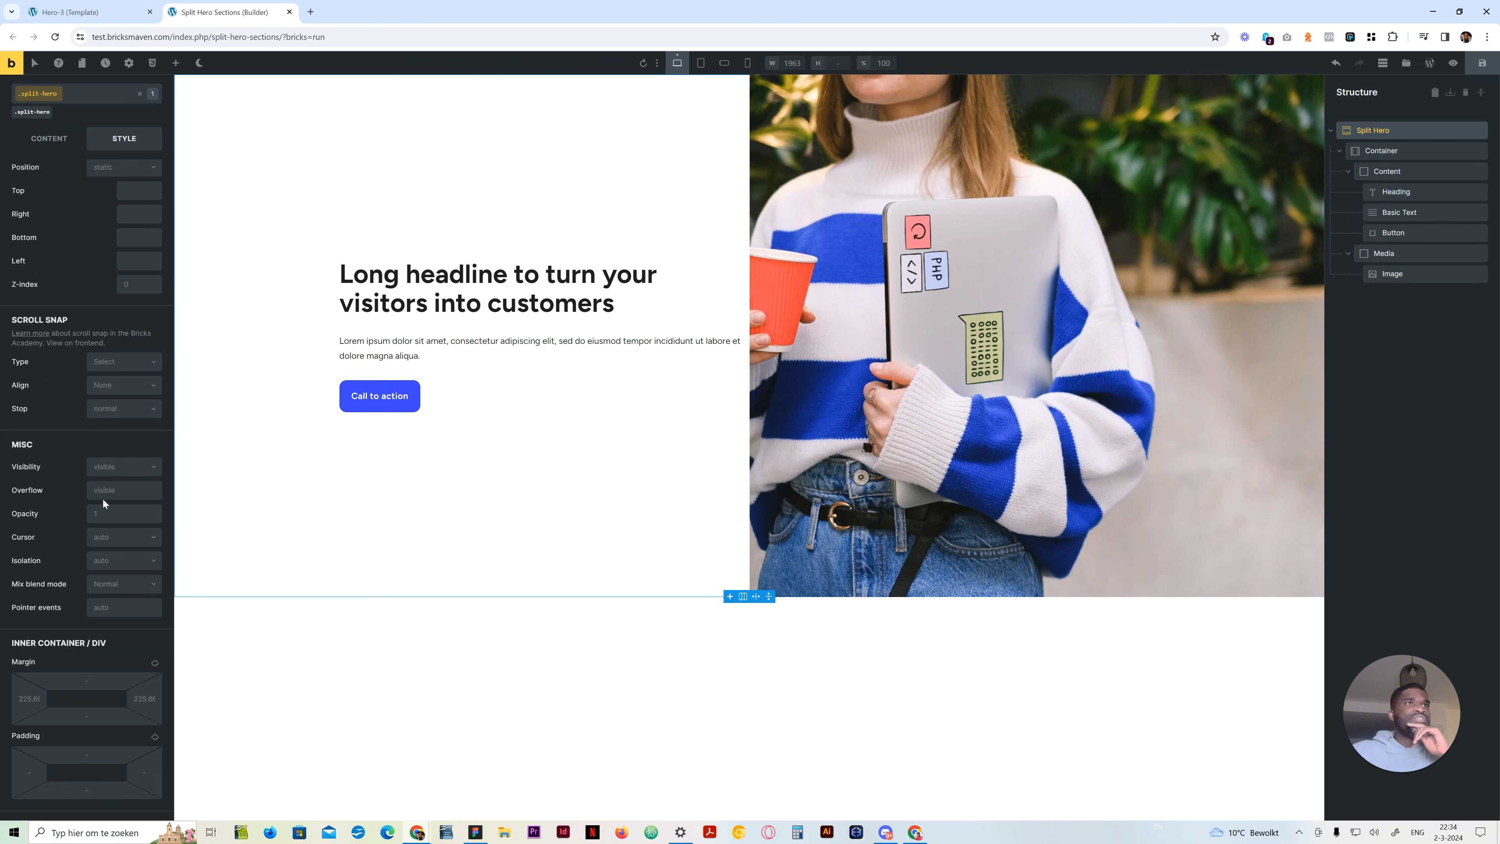
pyautogui.click(108, 490)
pyautogui.write('hidden')
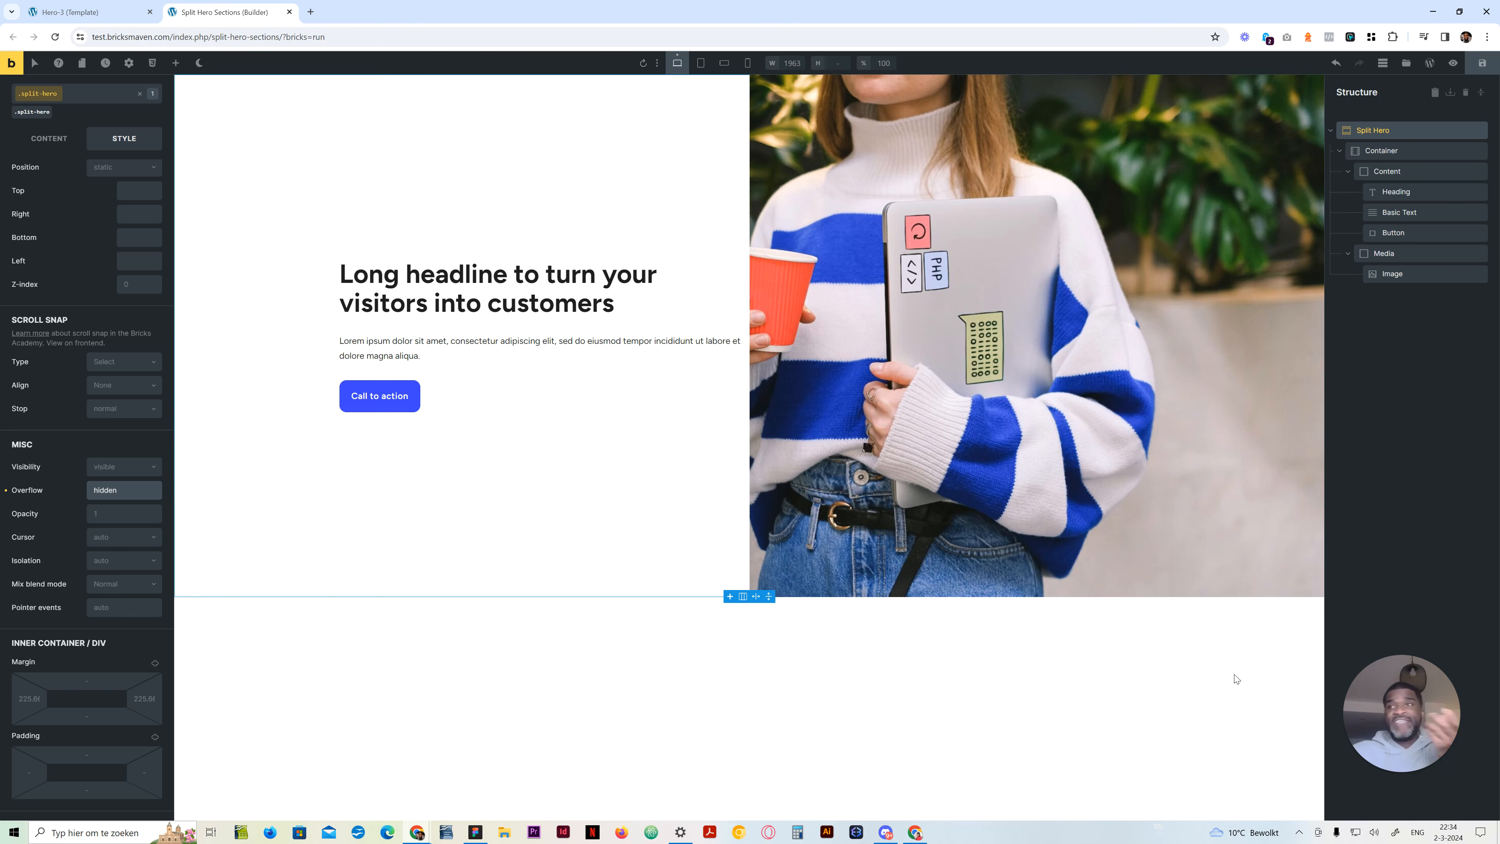
pyautogui.click(1353, 421)
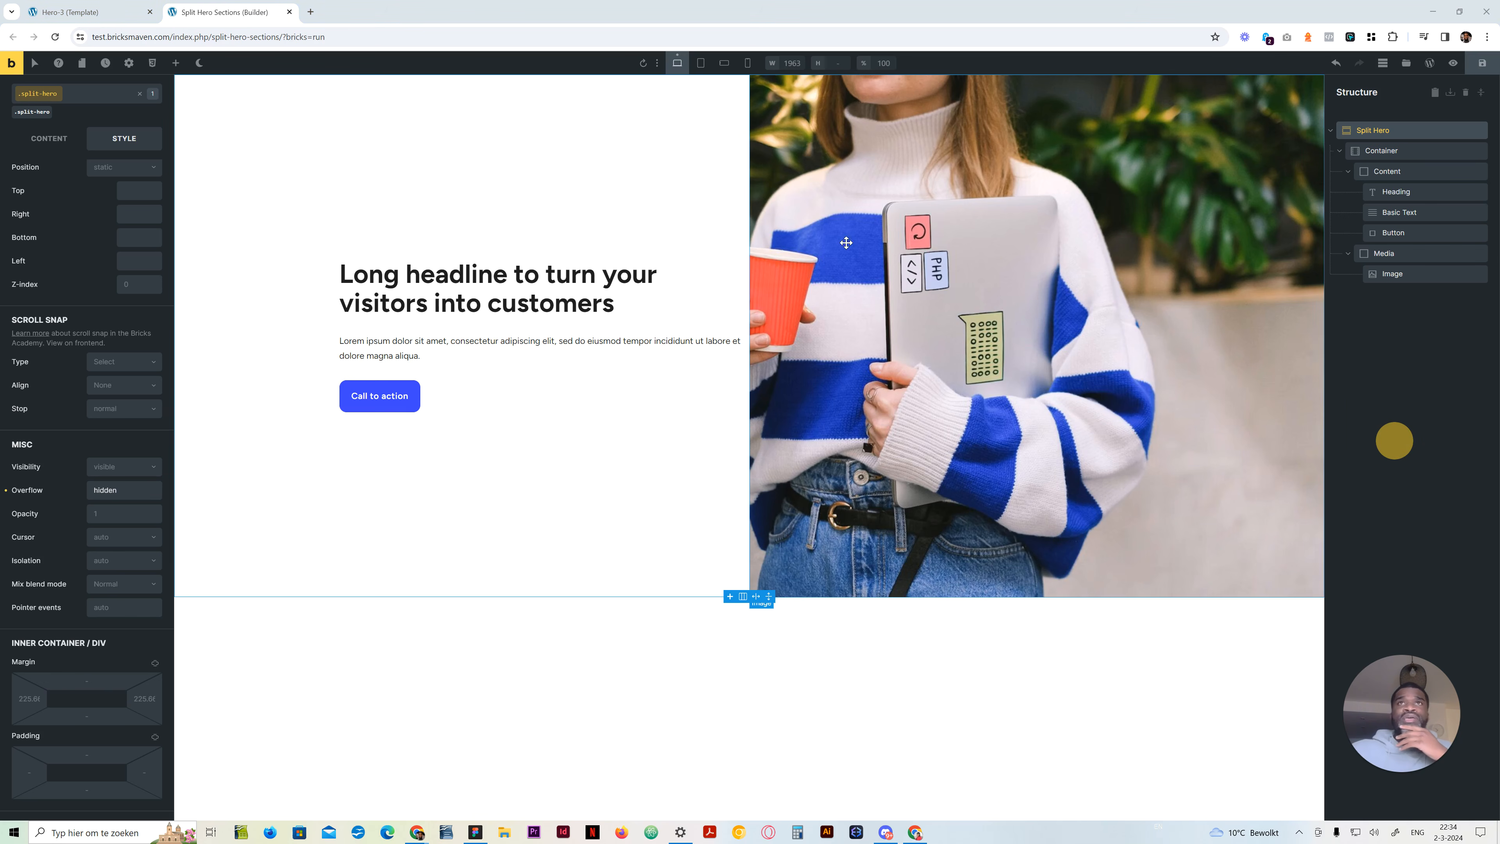
# Set the Content block's right padding to the 4xl spacing variable on its split-hero__content class
pyautogui.click(1419, 169)
pyautogui.click(144, 362)
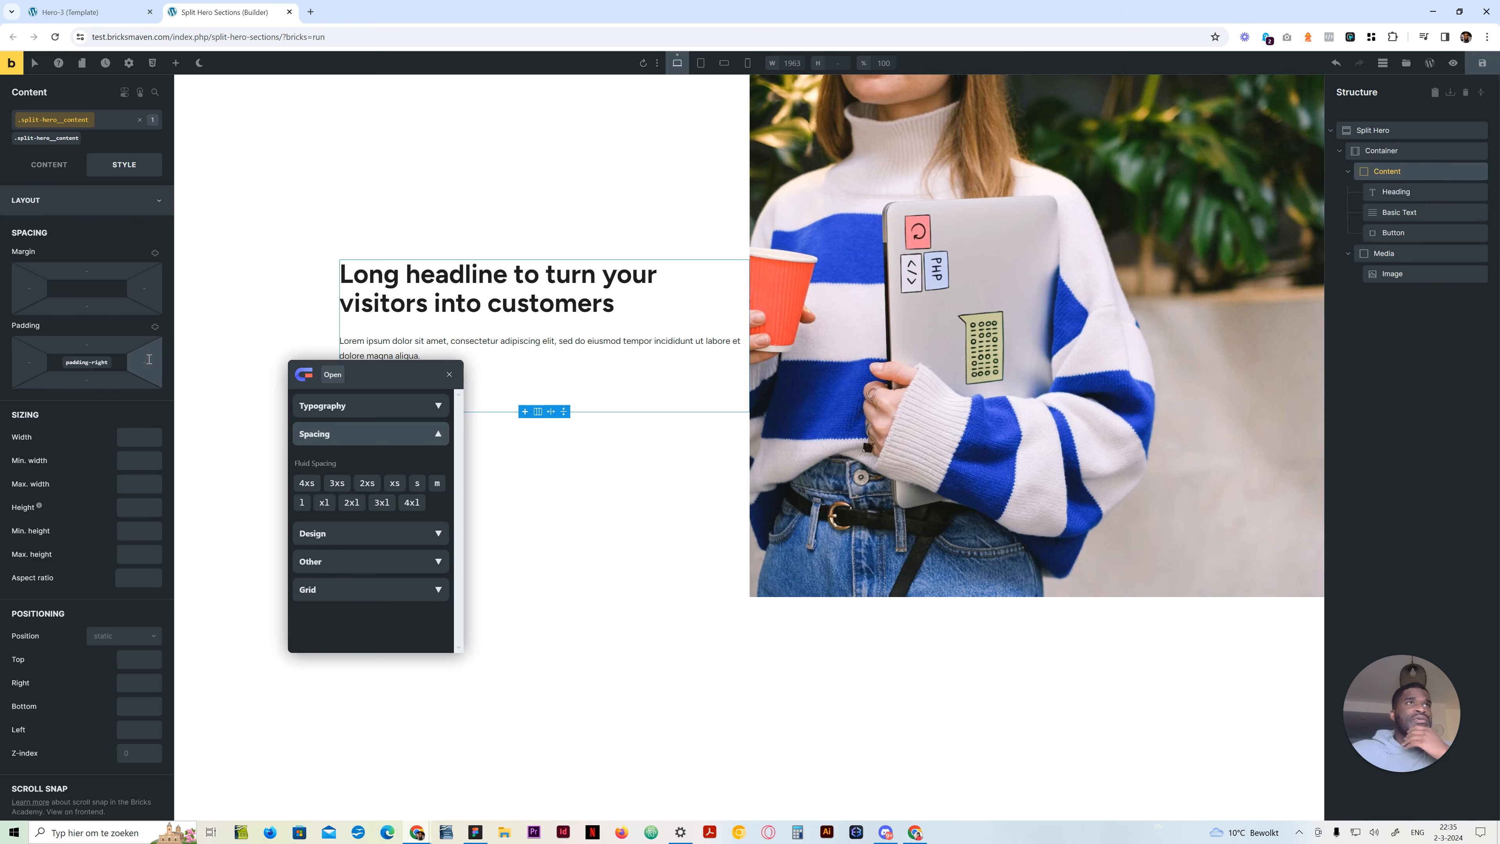
pyautogui.click(420, 503)
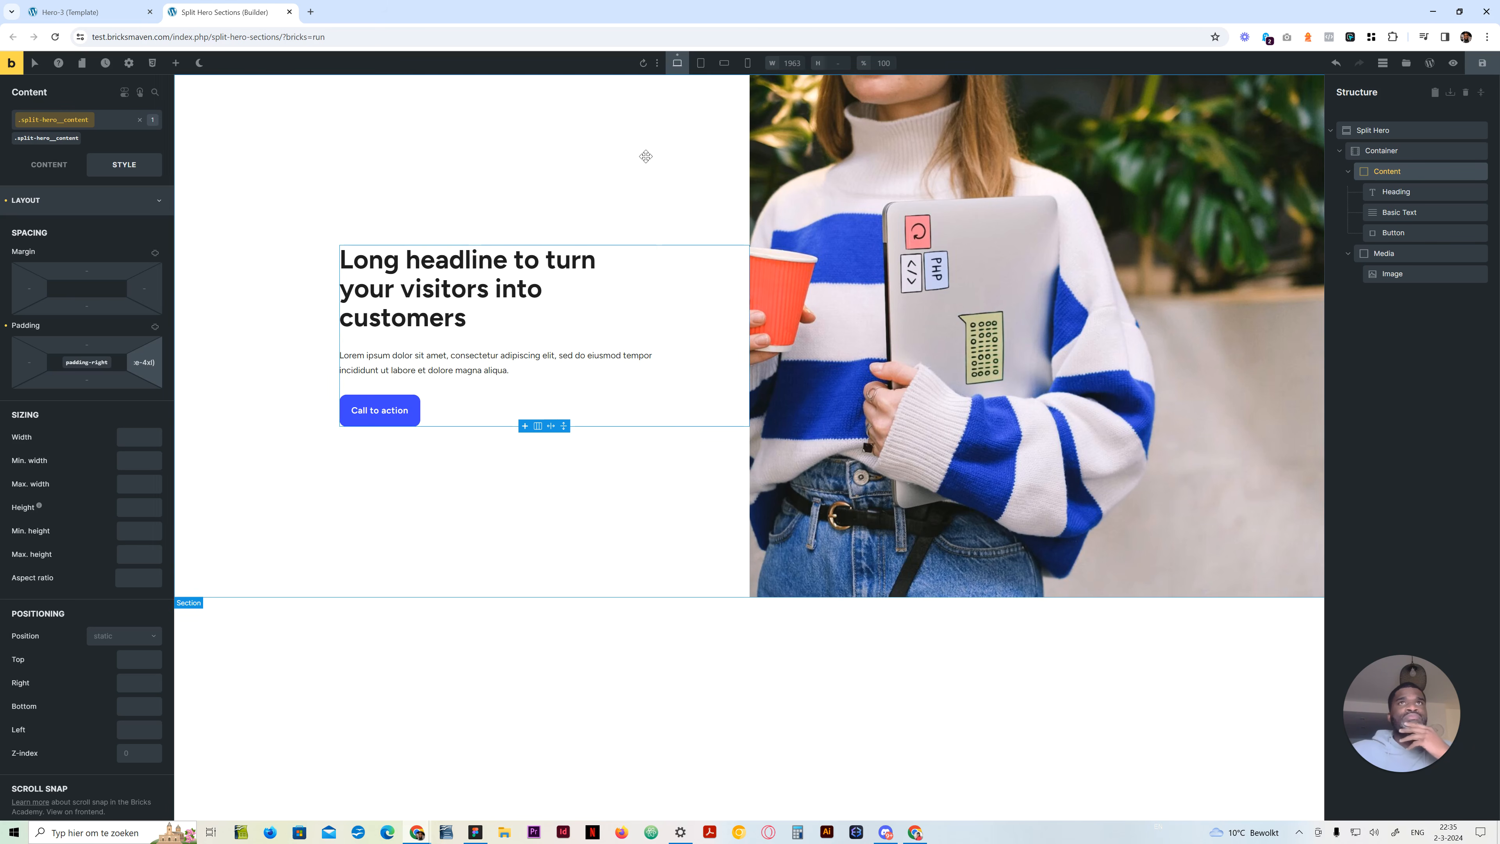
pyautogui.click(246, 224)
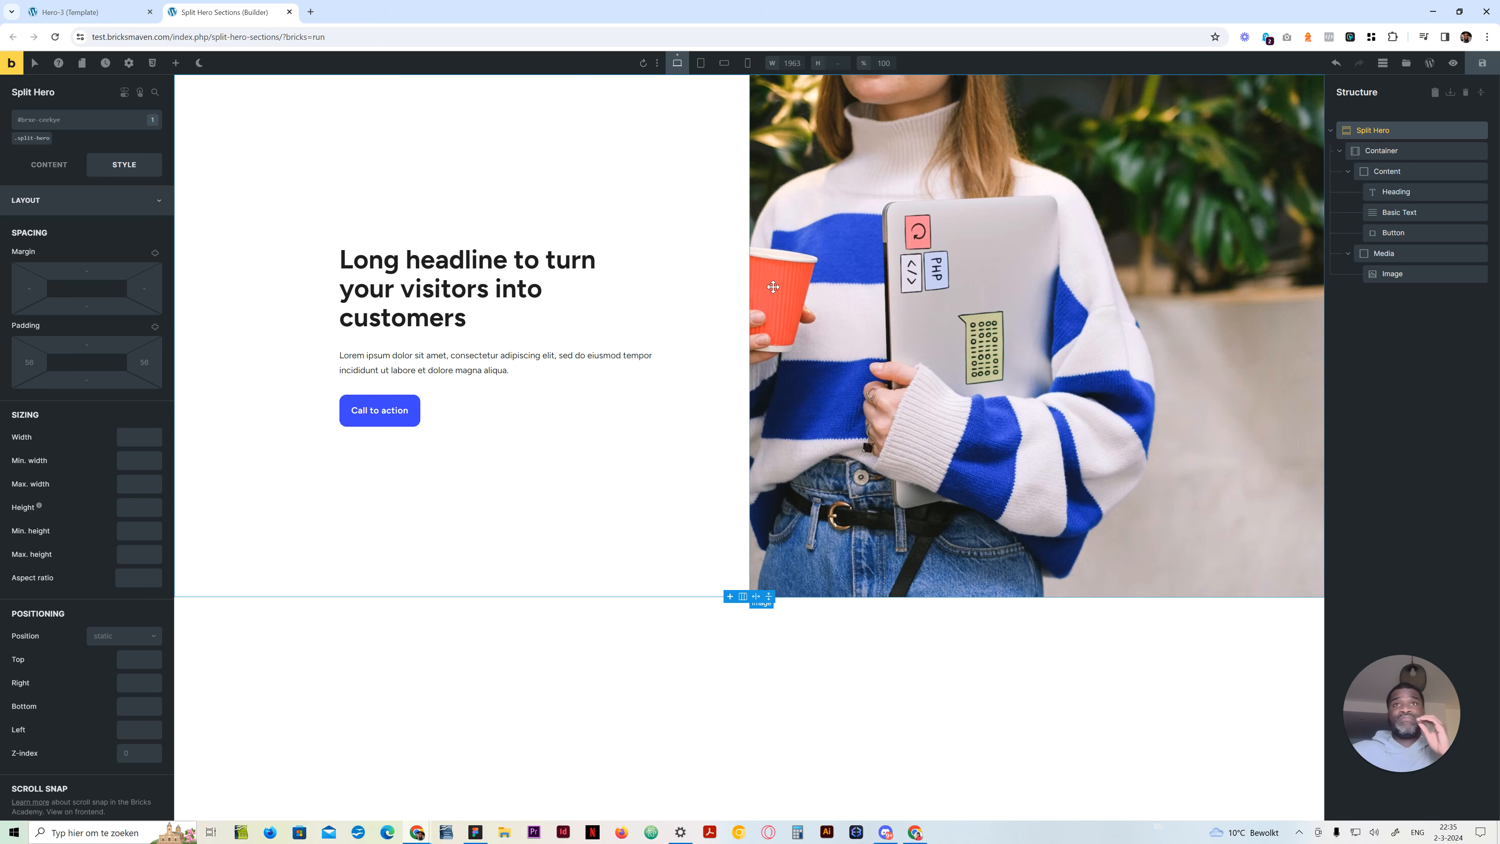
# Preview the smaller breakpoints and set the Container's grid template columns to repeat(1, minmax(0, 1fr)) for tablet portrait, reusing the desktop value
pyautogui.click(698, 62)
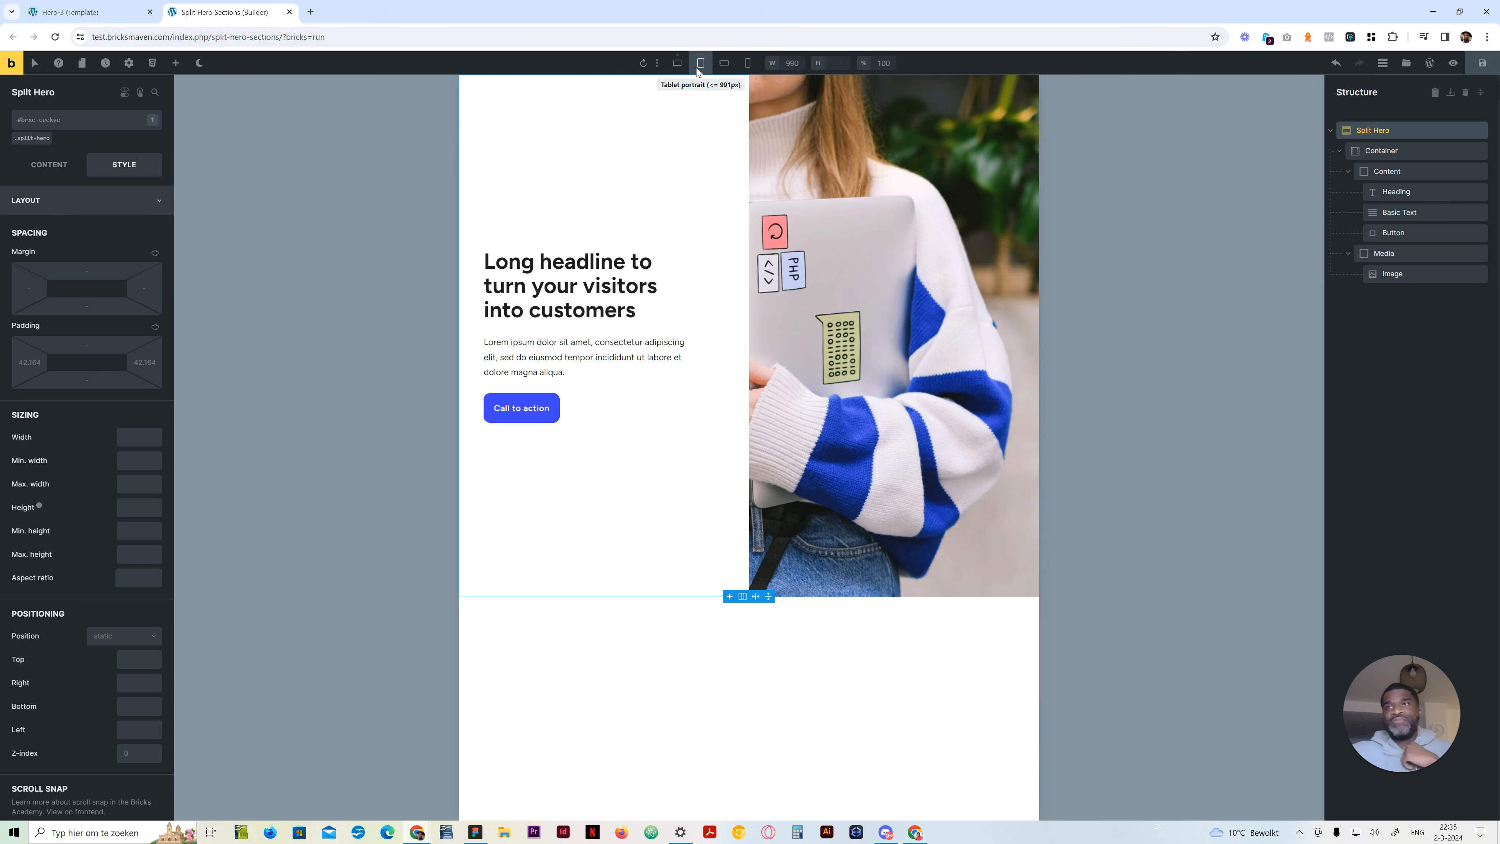
pyautogui.click(720, 66)
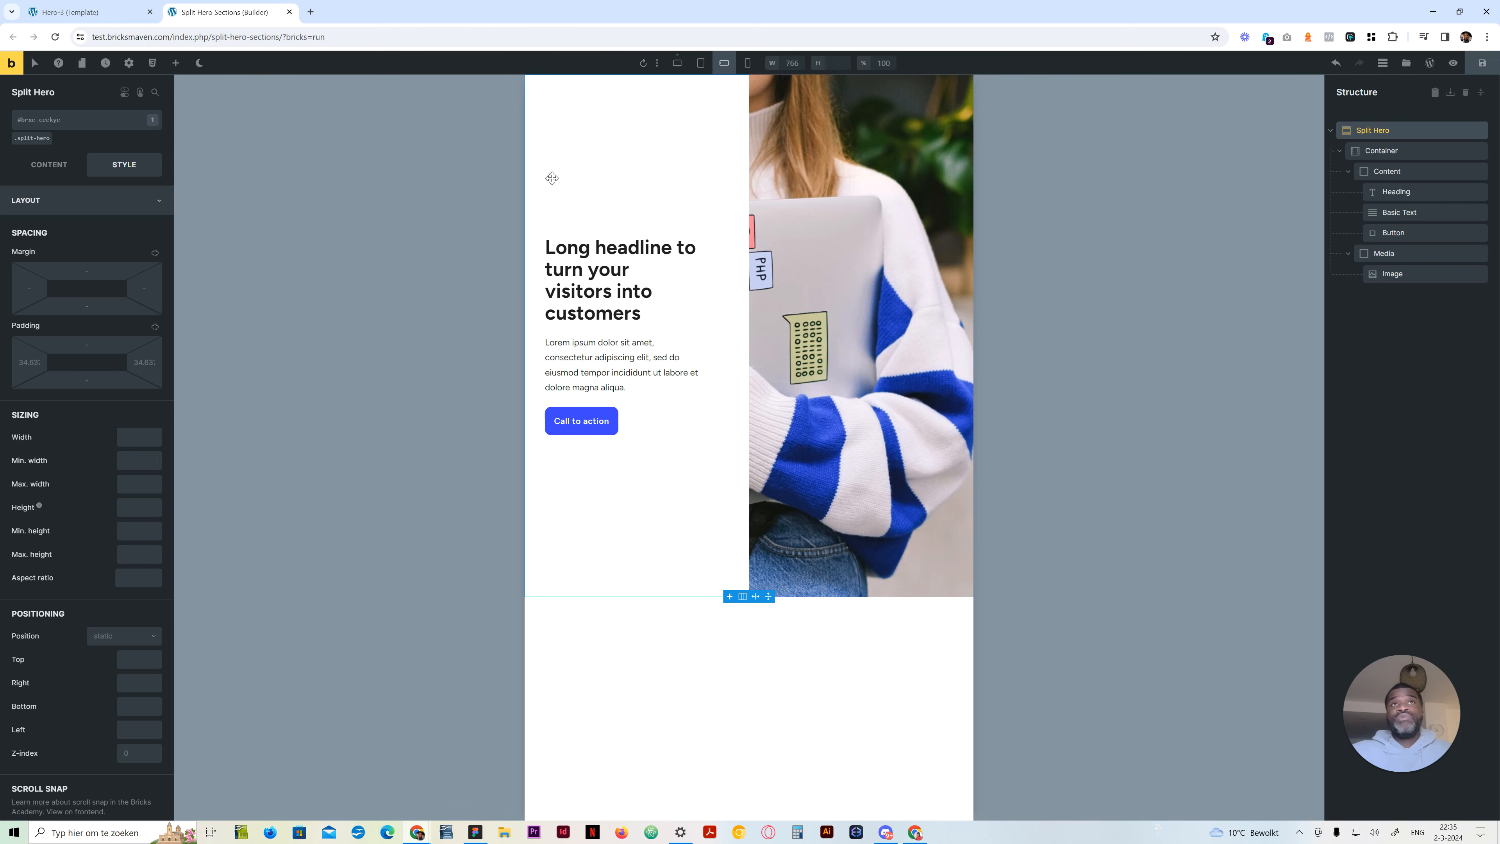
pyautogui.click(1388, 151)
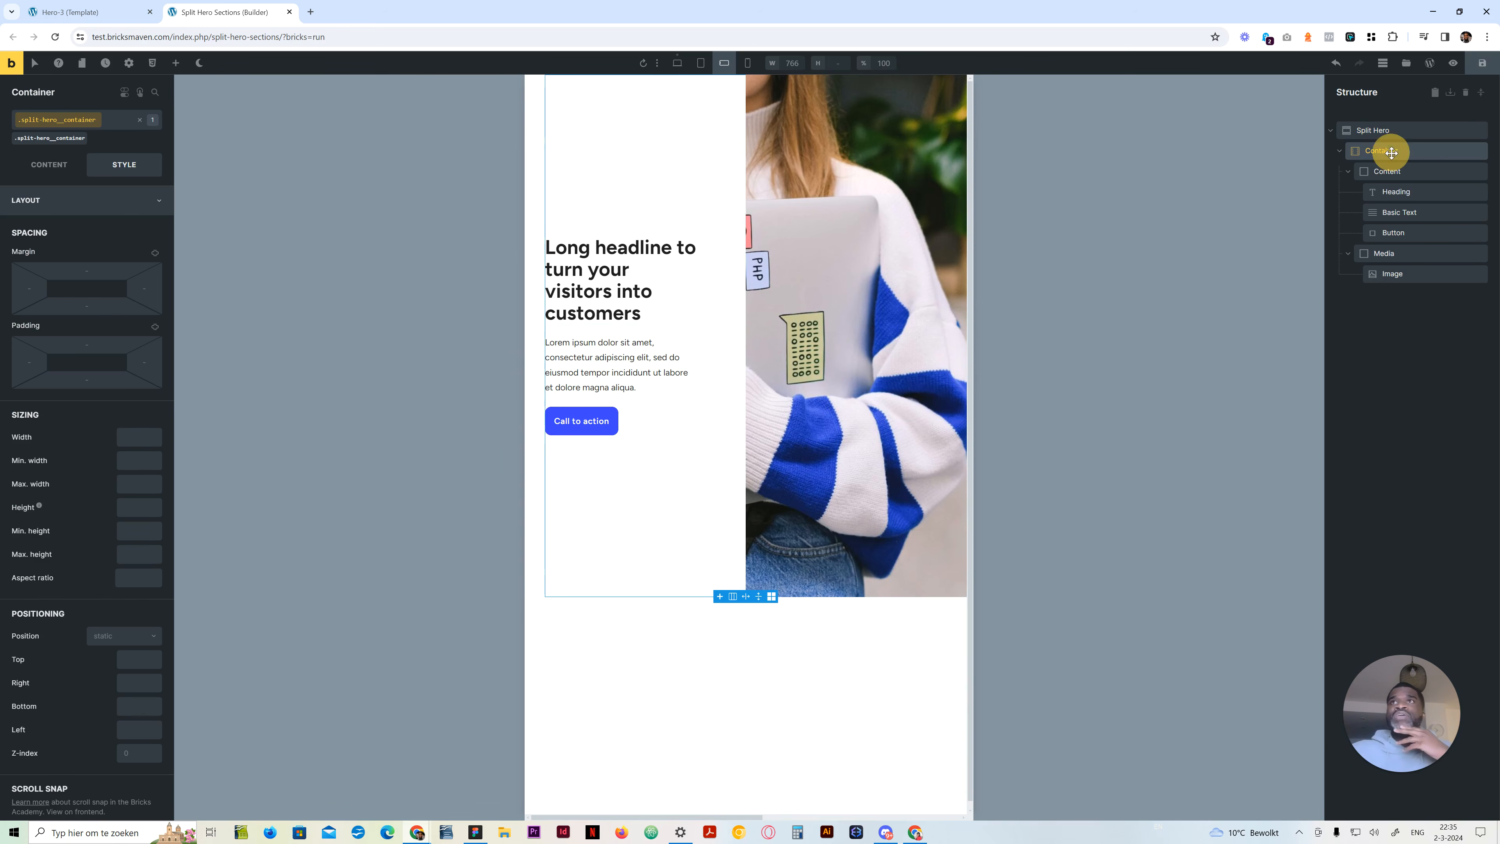
pyautogui.click(43, 171)
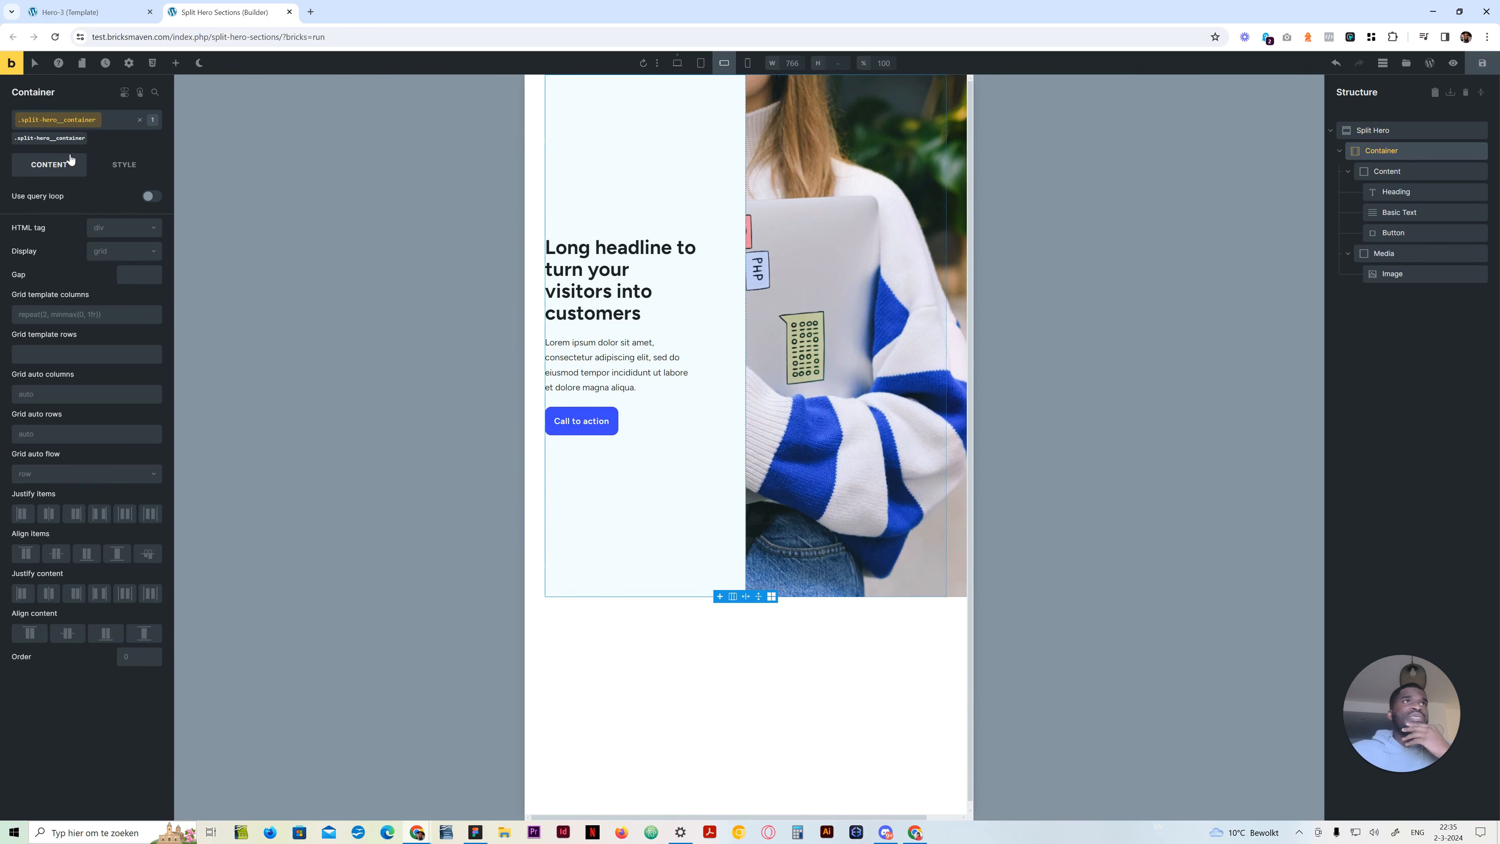
pyautogui.click(60, 316)
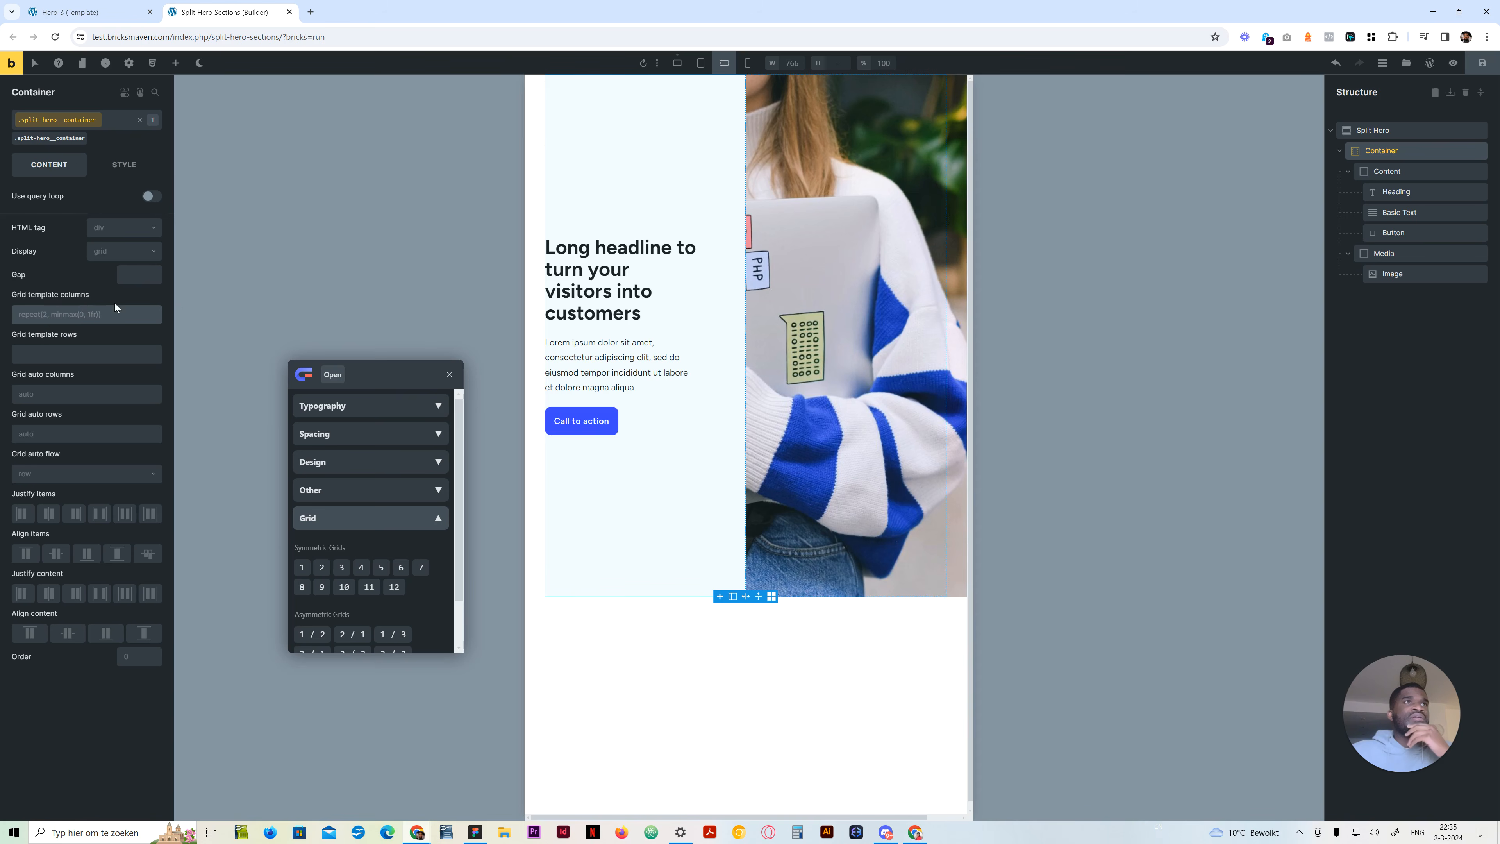
pyautogui.click(677, 63)
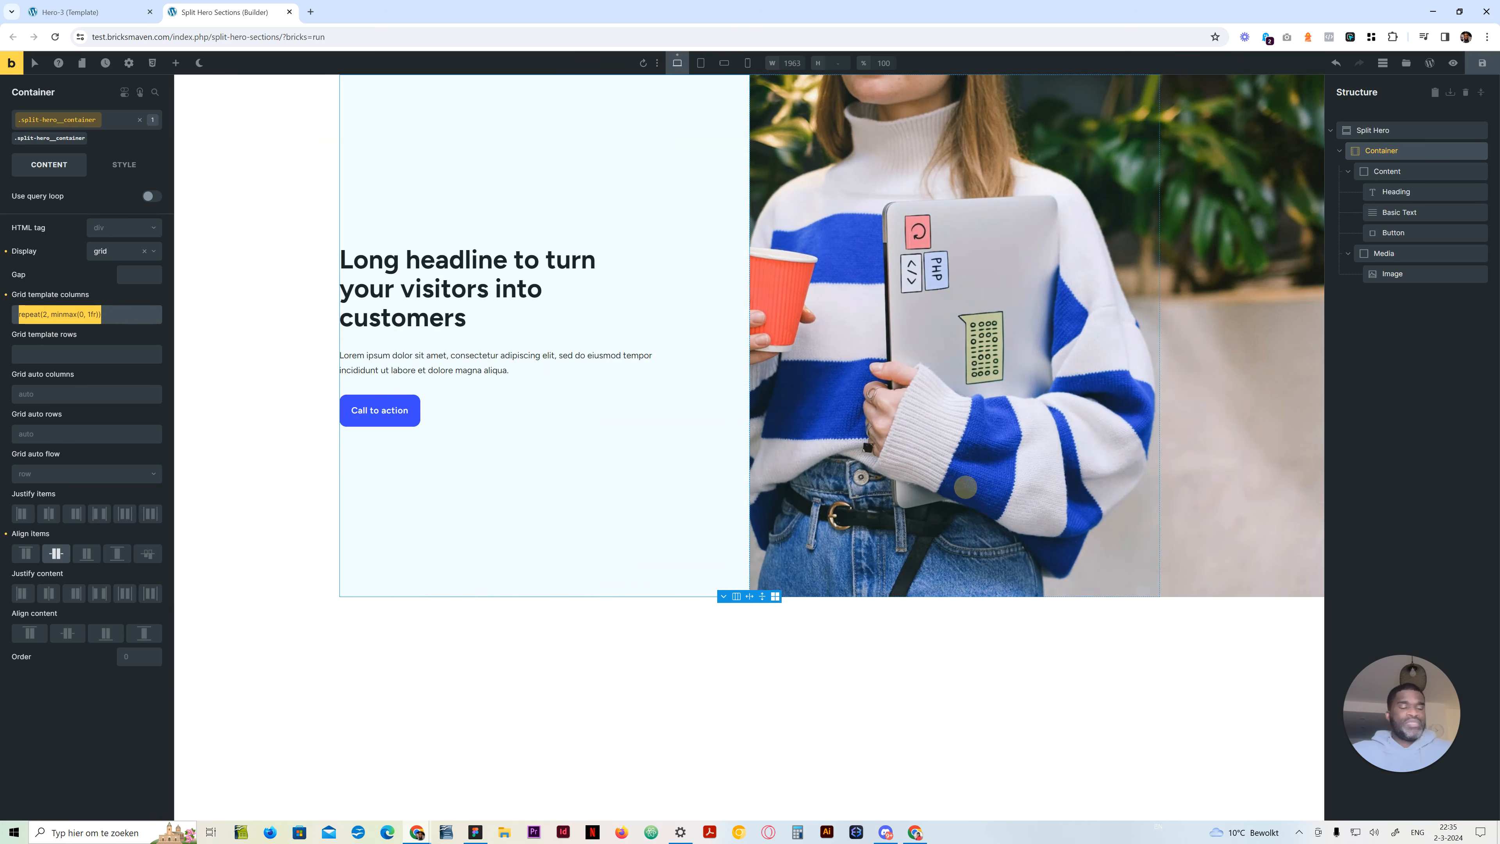
pyautogui.click(700, 63)
pyautogui.click(102, 309)
pyautogui.write('repeat(2, minmax(0, 1fr))')
pyautogui.click(50, 311)
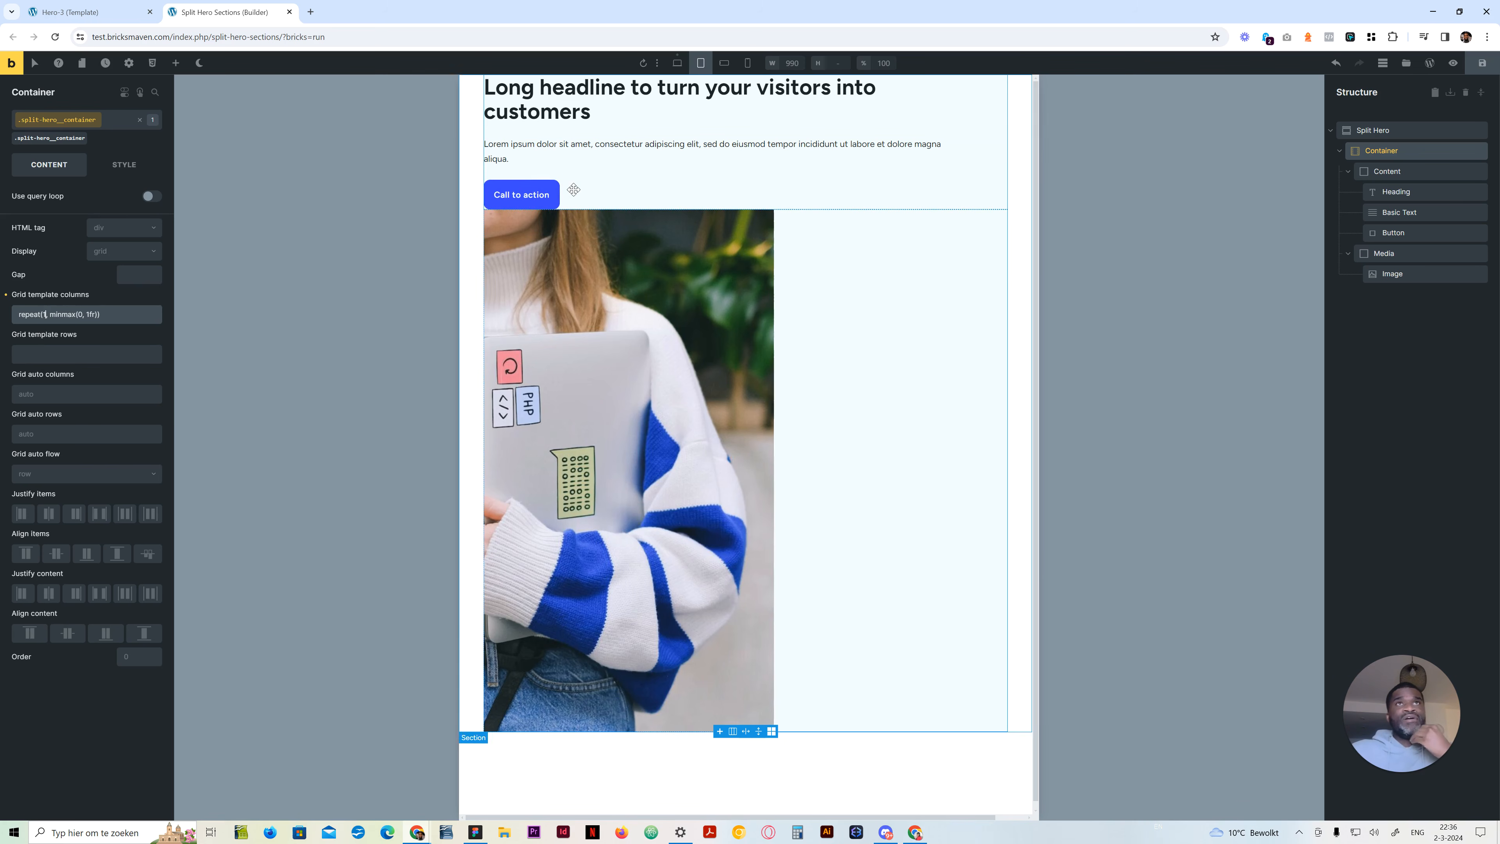
# Set the Container's gap to var(--space-2xl) at the tablet portrait breakpoint, after trying var(--grid-gap) and var(--space-m)
pyautogui.click(131, 275)
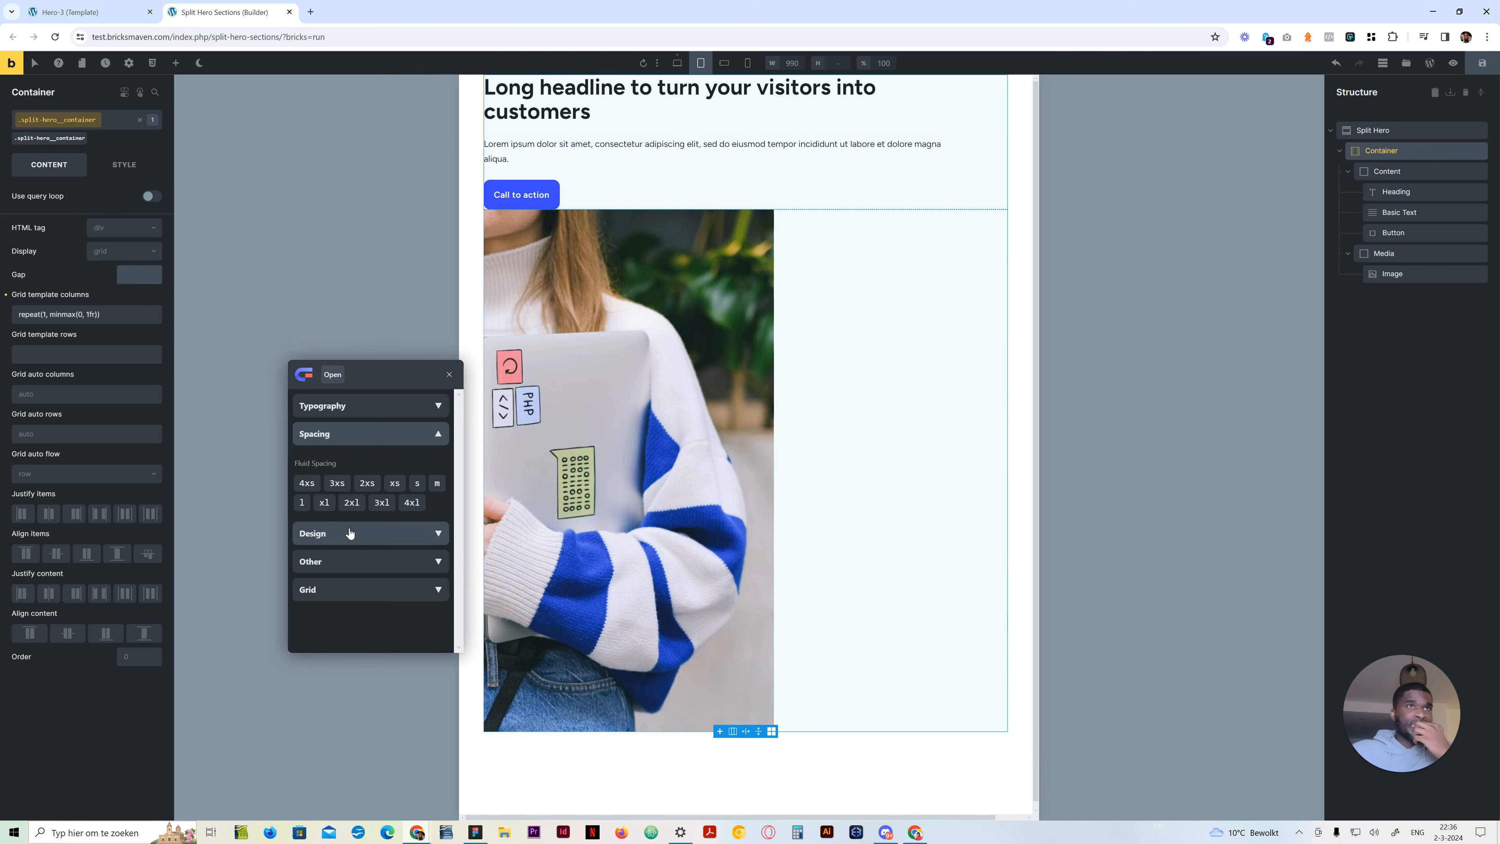
pyautogui.click(369, 561)
pyautogui.click(321, 631)
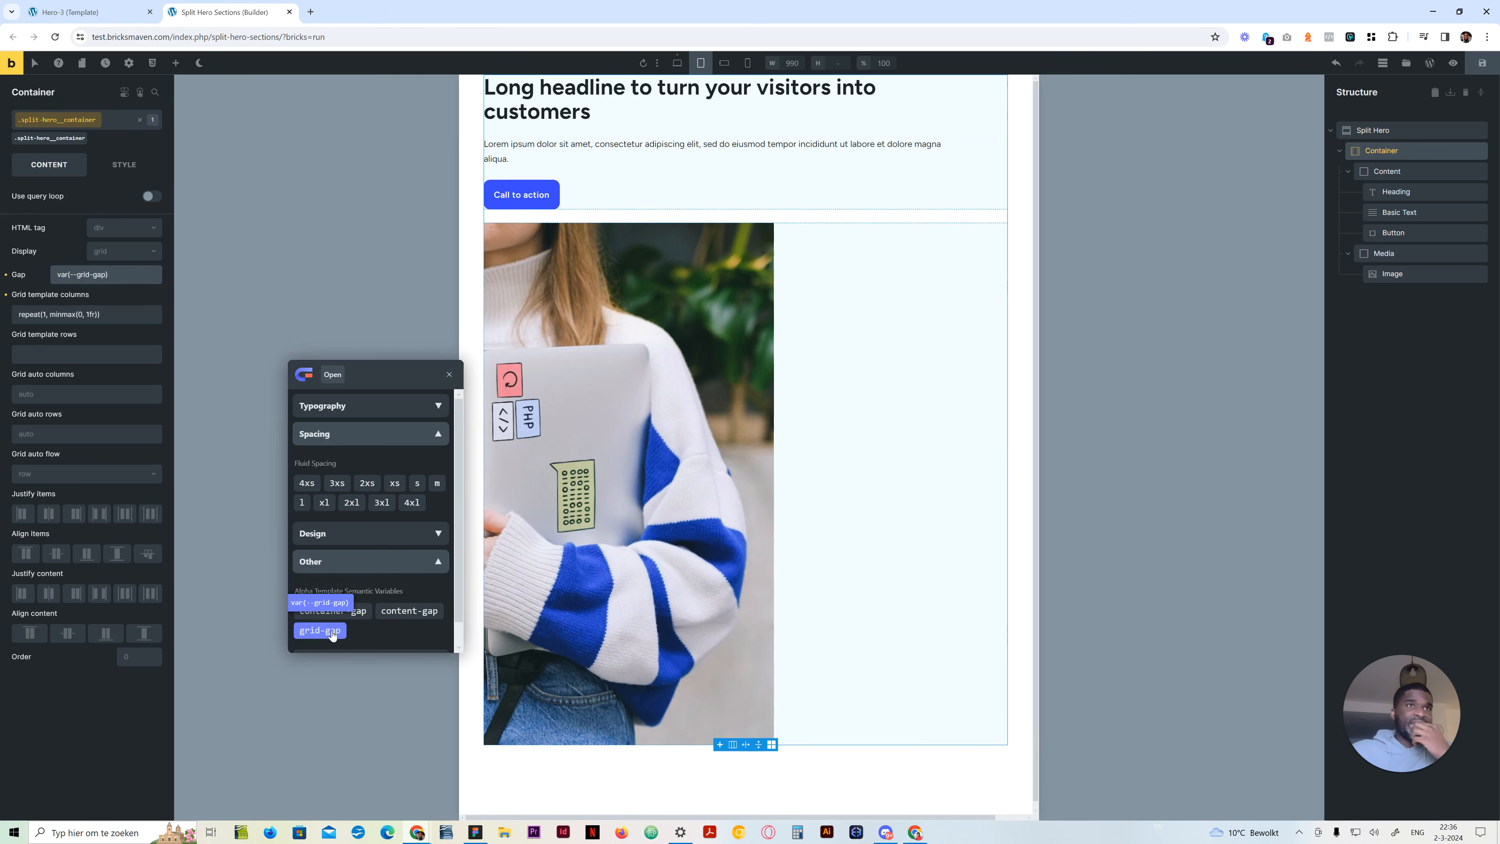
pyautogui.click(437, 483)
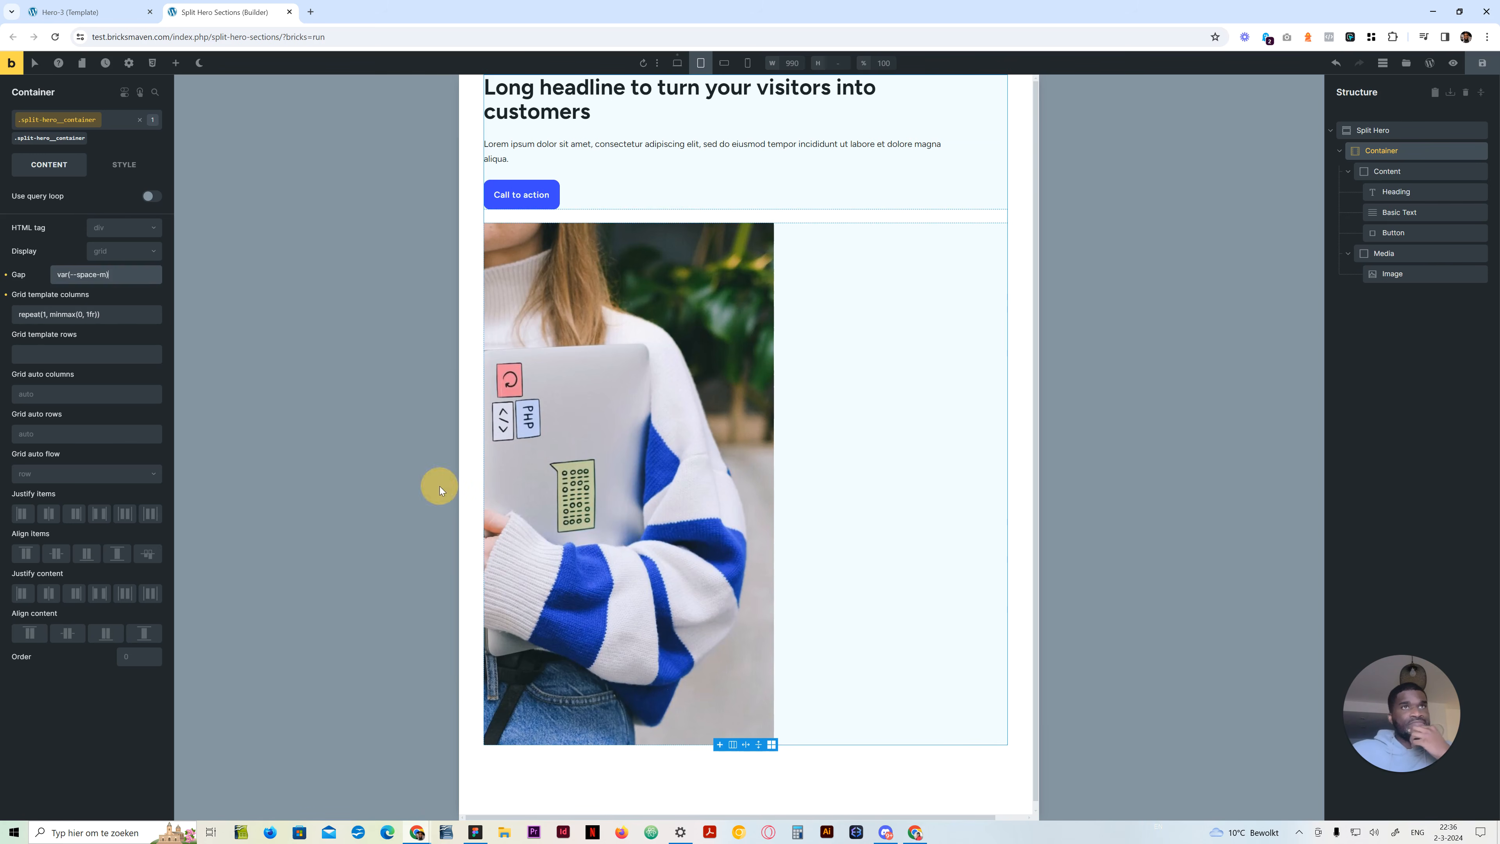
pyautogui.rightClick(113, 274)
pyautogui.click(332, 611)
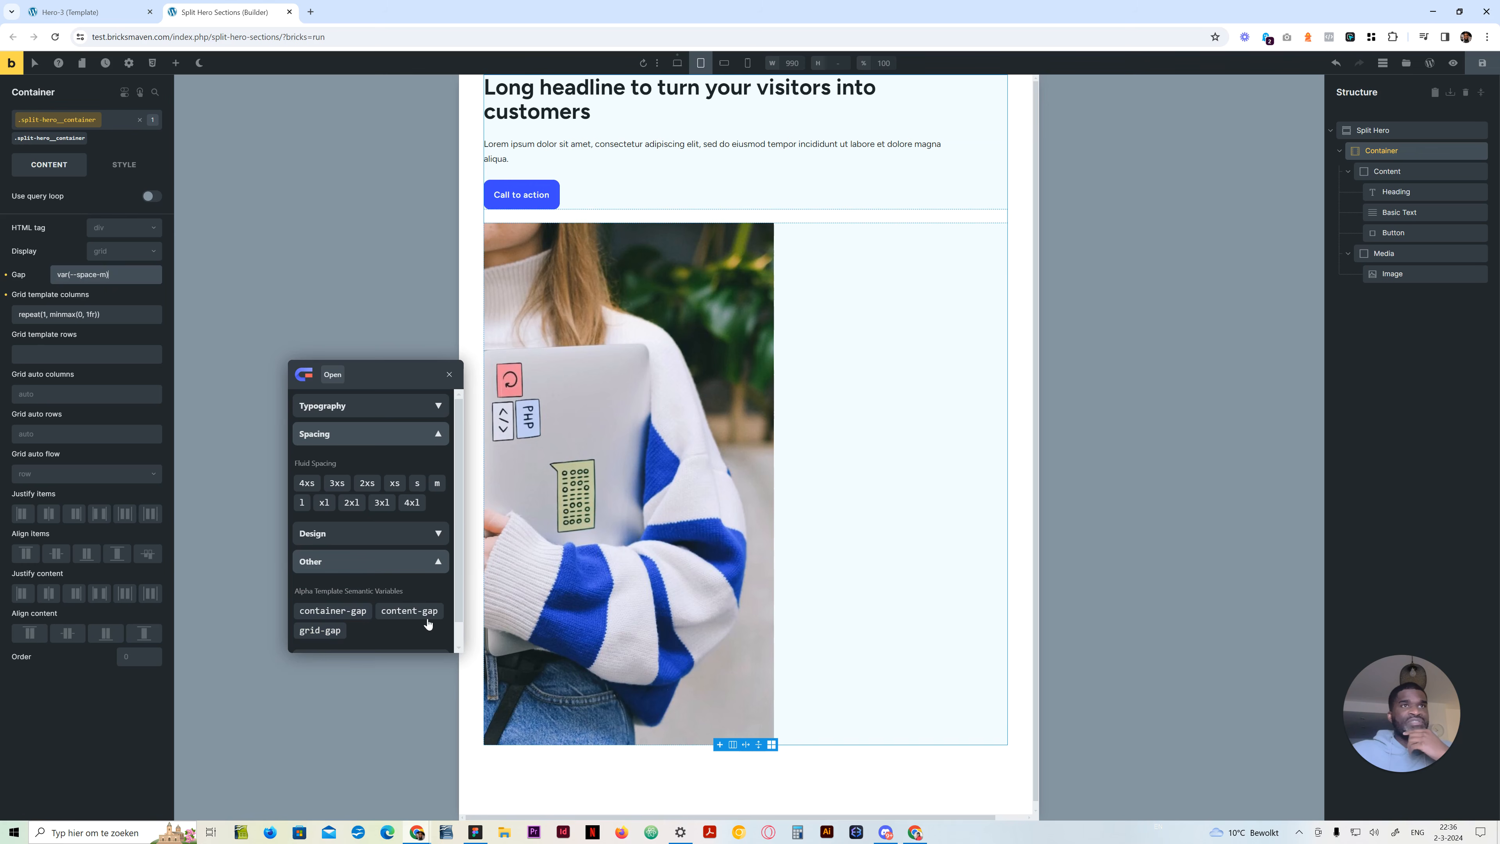
pyautogui.click(439, 562)
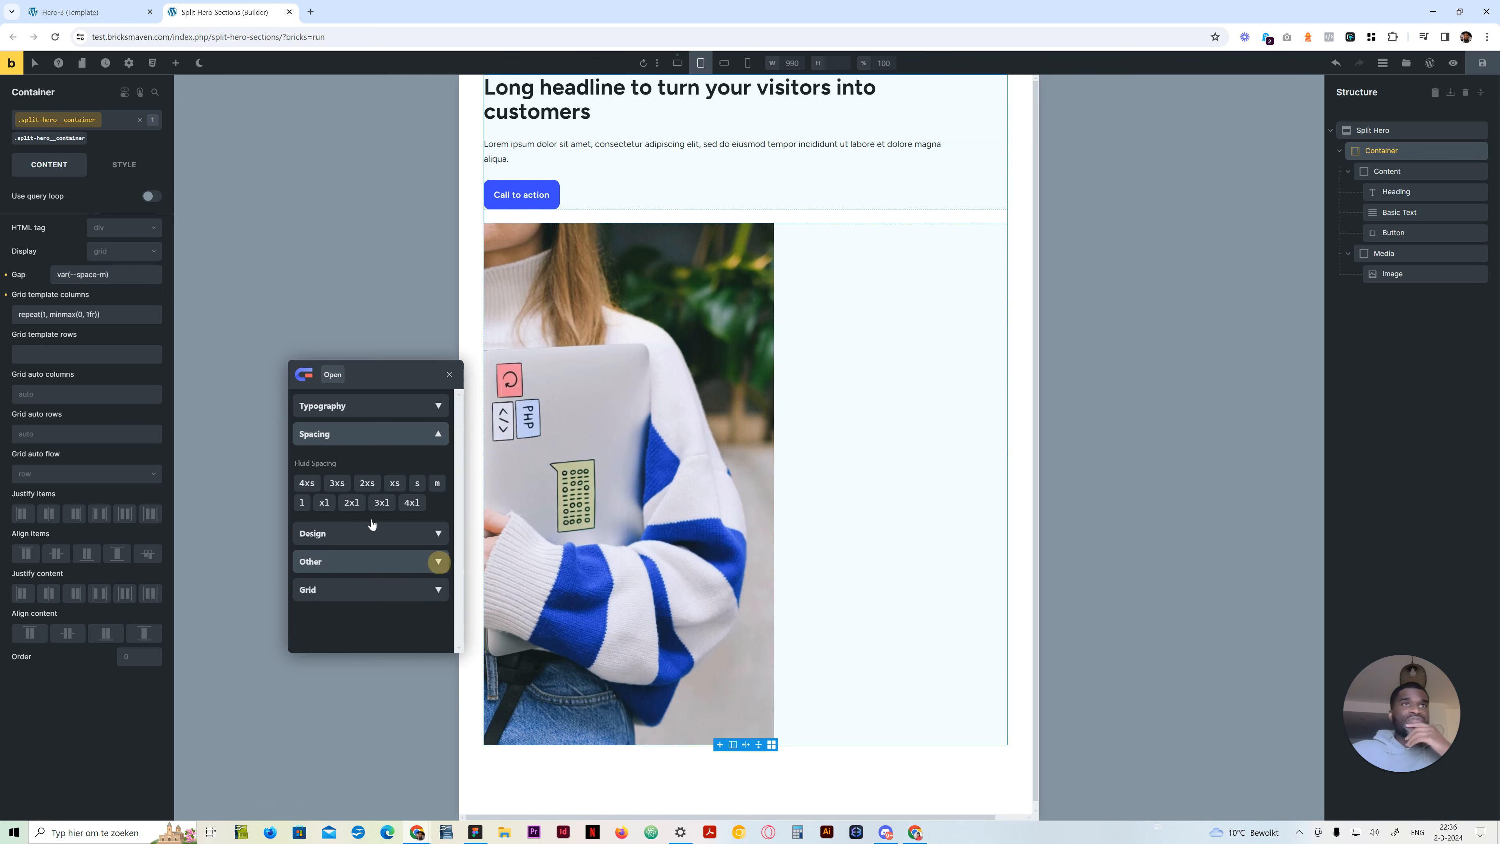
pyautogui.moveTo(373, 374); pyautogui.dragTo(341, 384)
pyautogui.click(104, 269)
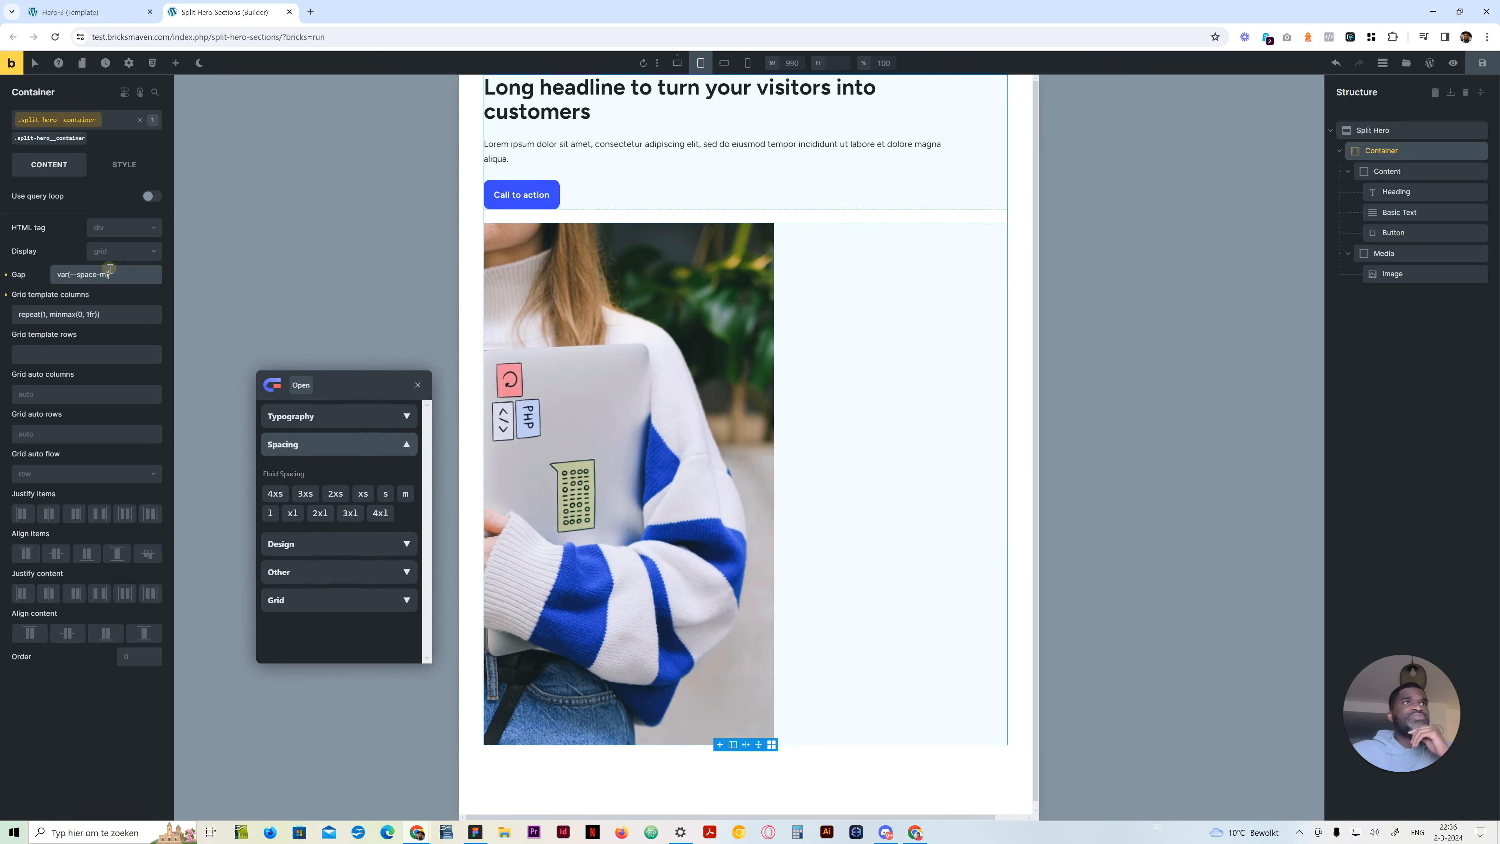
pyautogui.click(420, 384)
pyautogui.rightClick(116, 273)
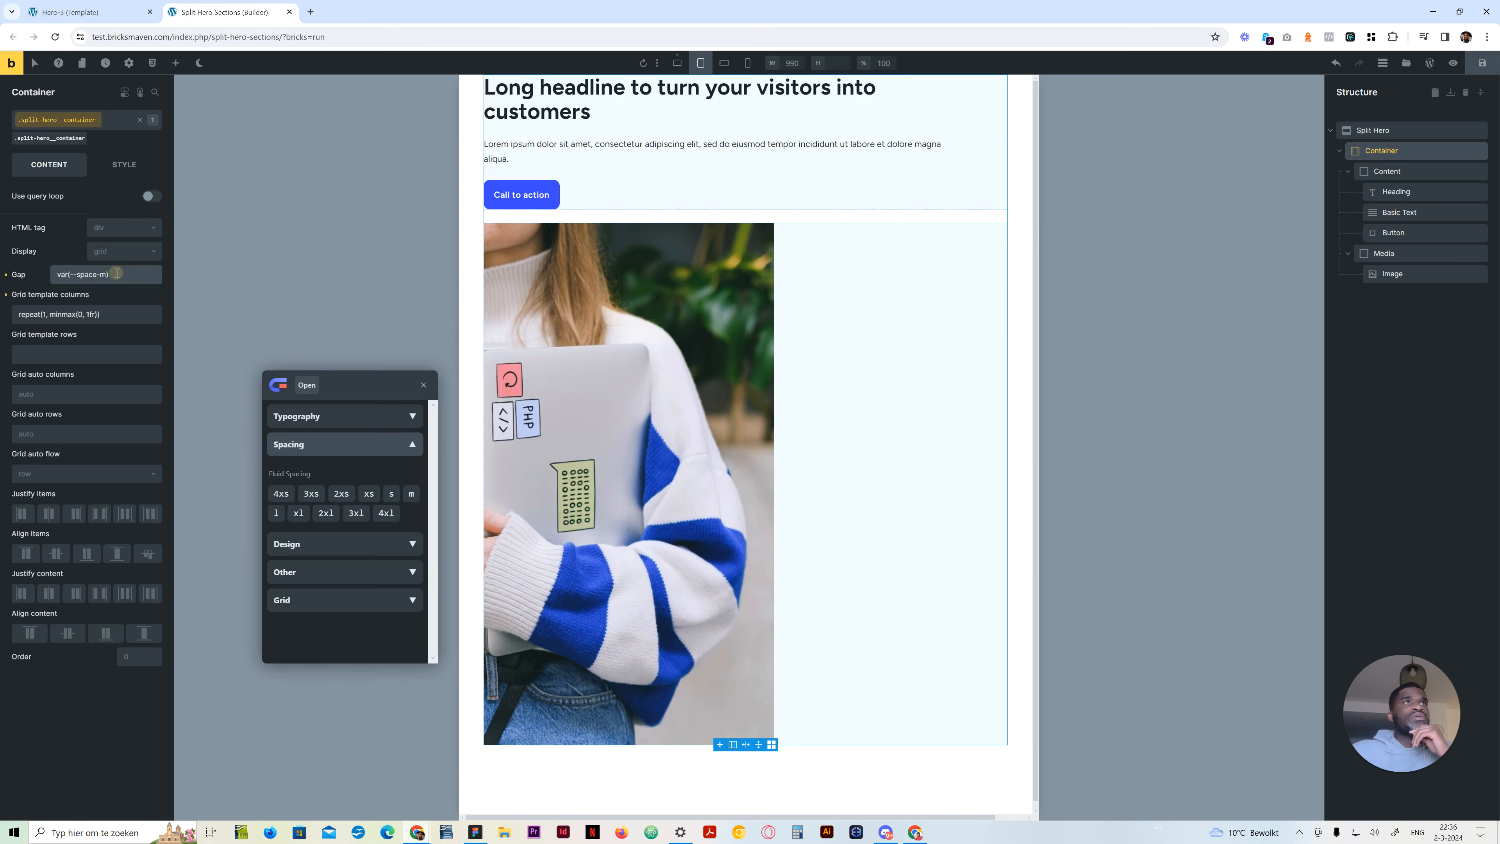
pyautogui.click(327, 514)
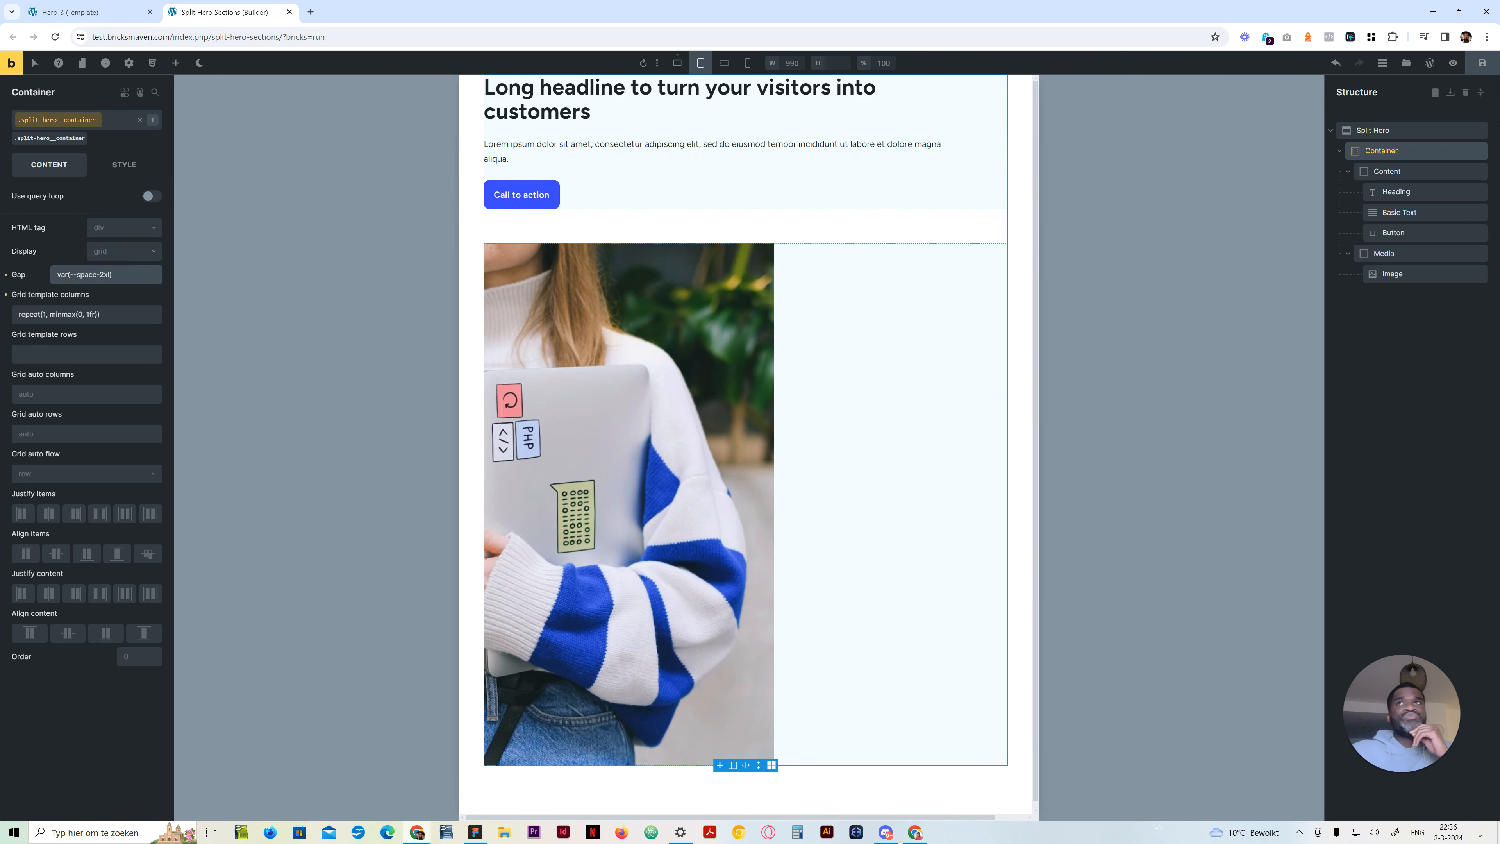
# Try unset as the Split Hero section's top padding at the tablet portrait breakpoint, and clear the value again
pyautogui.click(1398, 132)
pyautogui.click(115, 166)
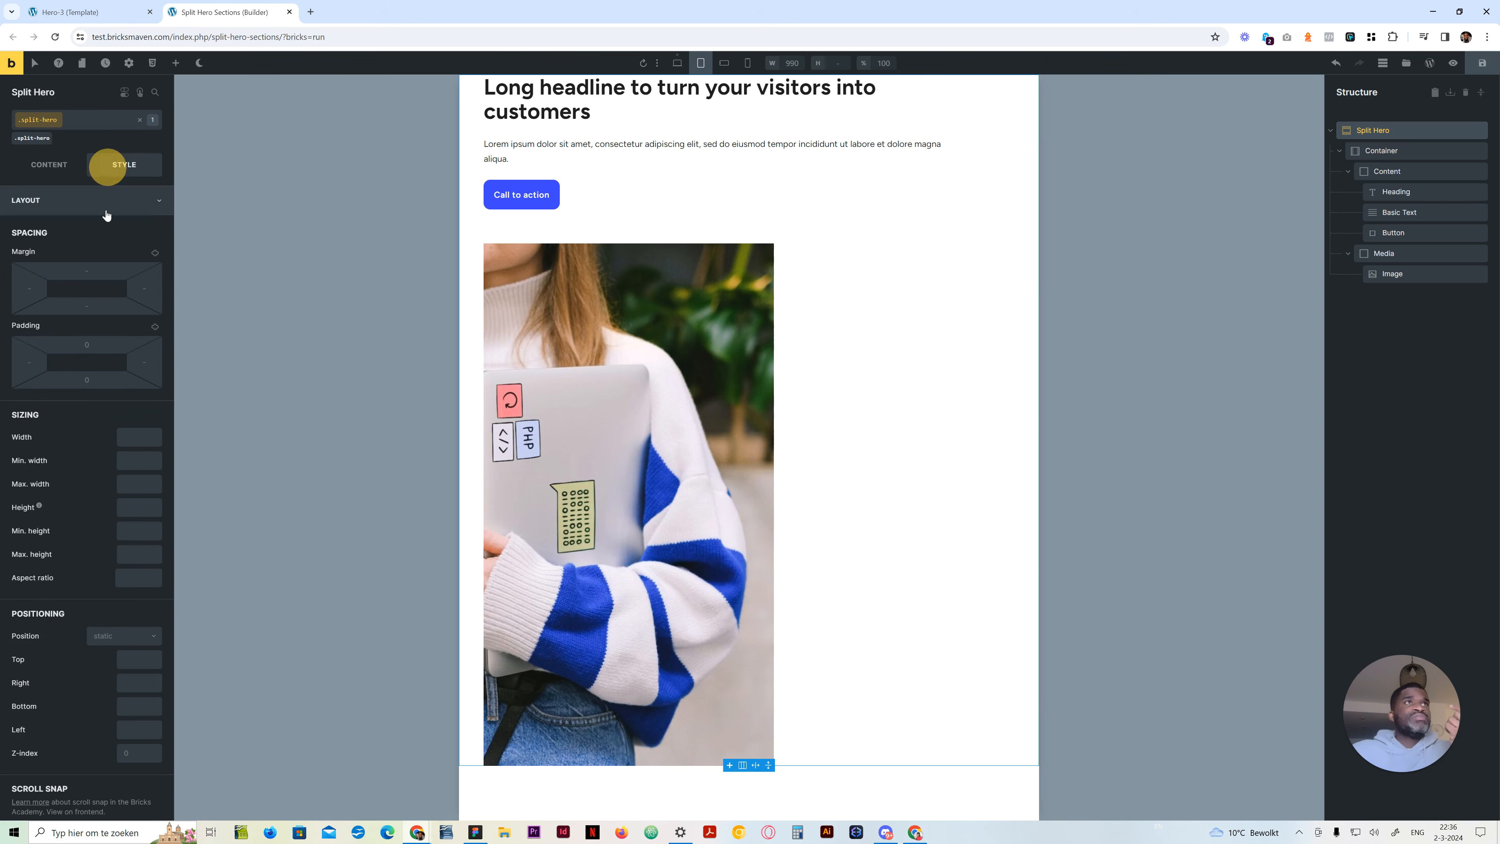
pyautogui.click(87, 344)
pyautogui.write('unset')
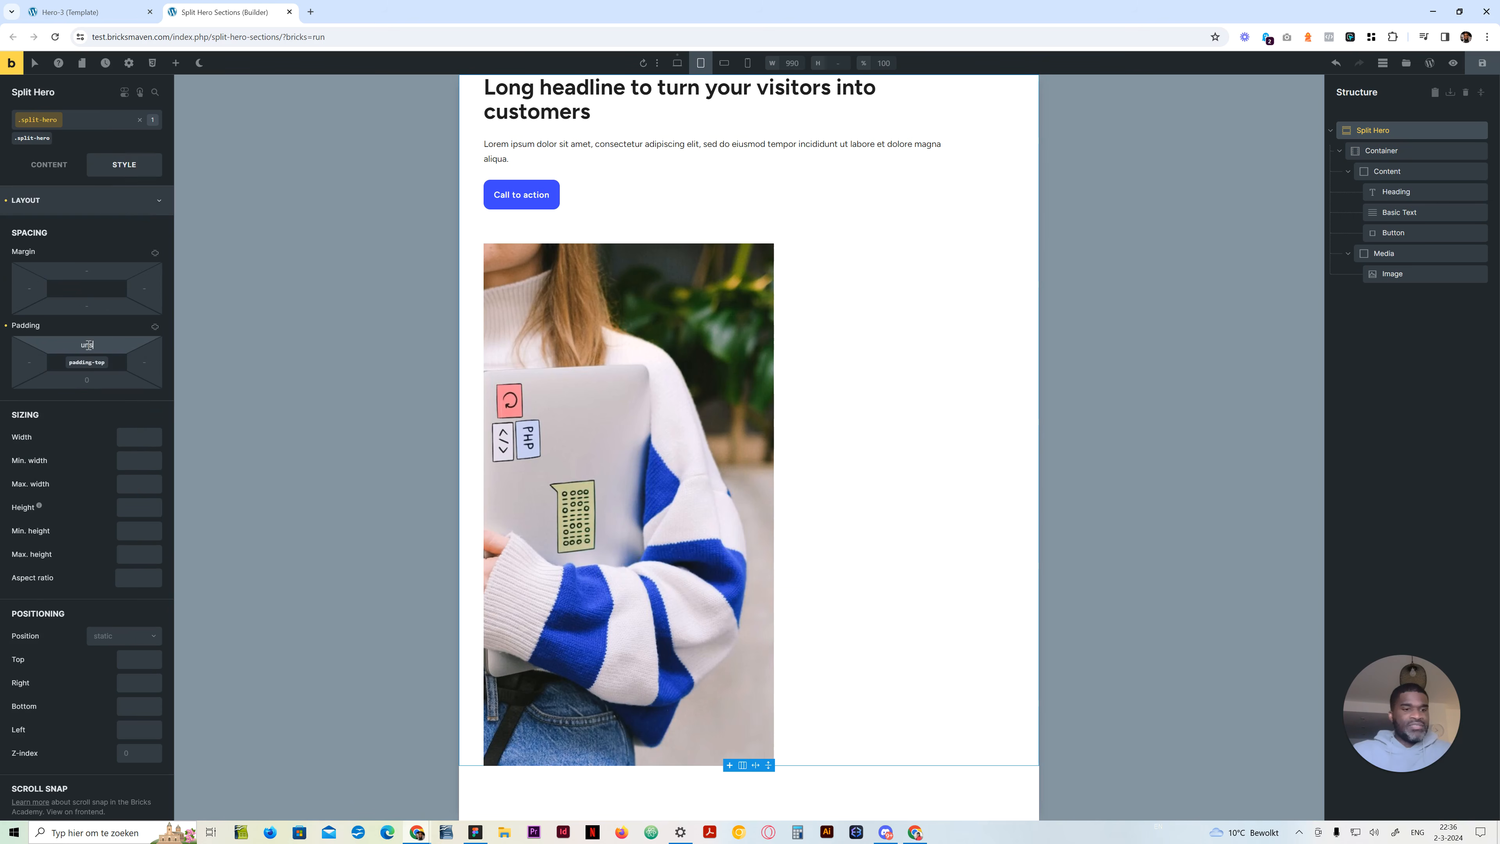
pyautogui.click(93, 384)
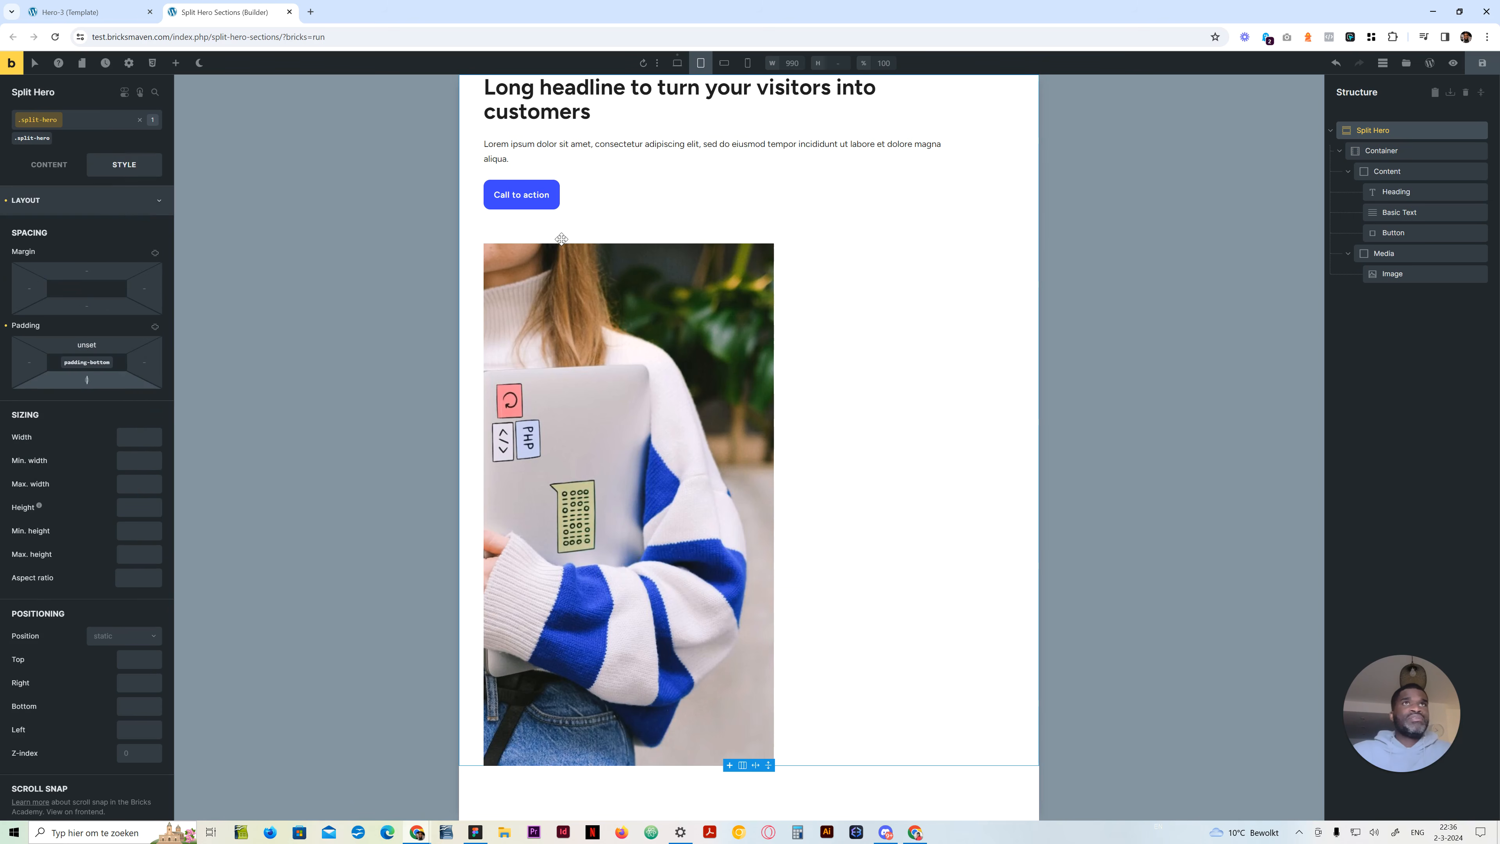
pyautogui.write('0')
pyautogui.doubleClick(79, 345)
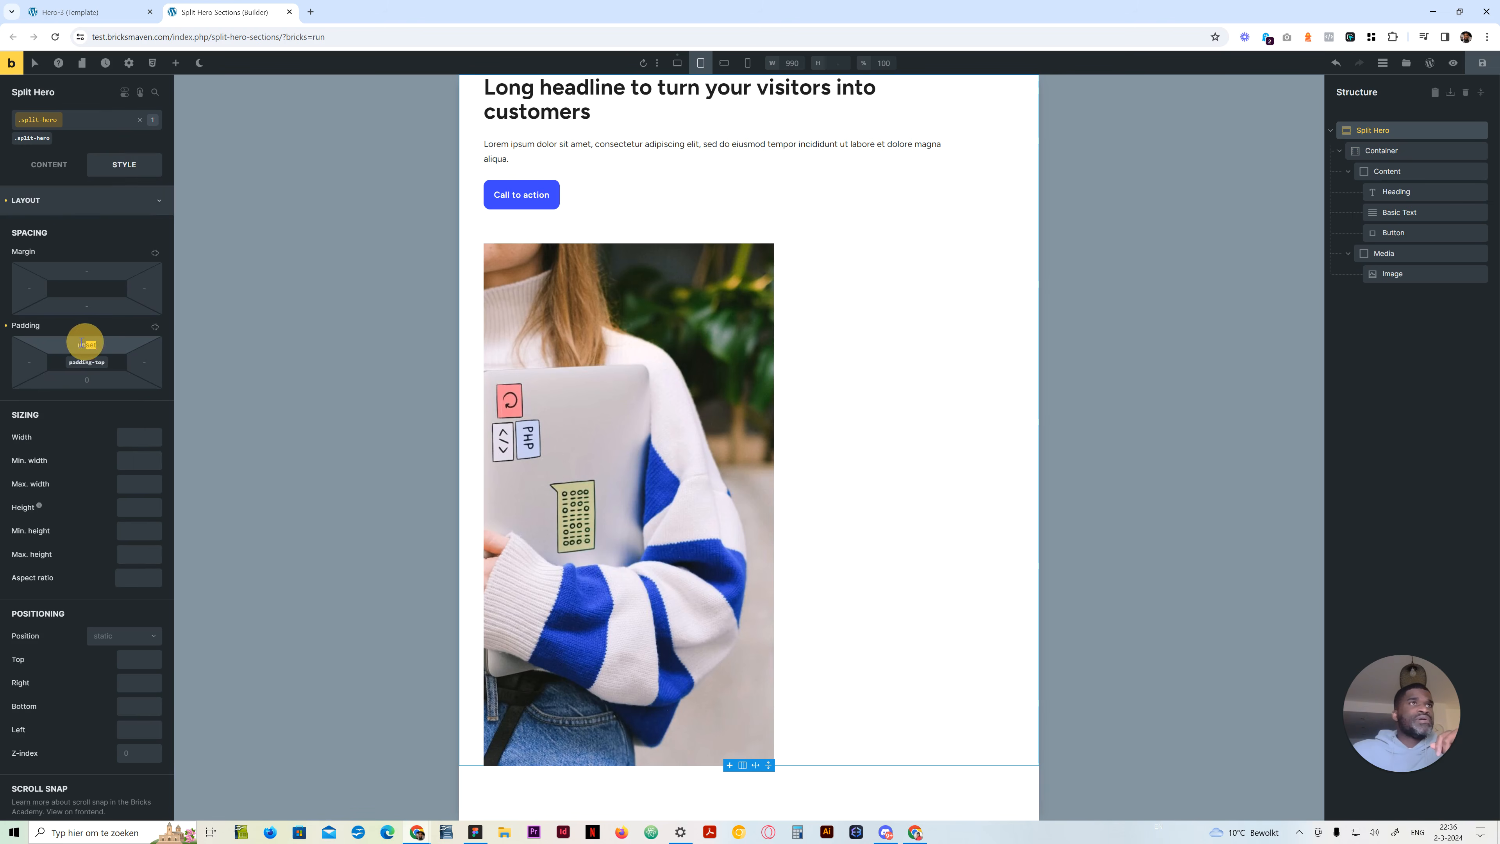
pyautogui.press('BackSpace')
# Set the Split Hero section's top padding to 0 at the desktop breakpoint
pyautogui.click(678, 63)
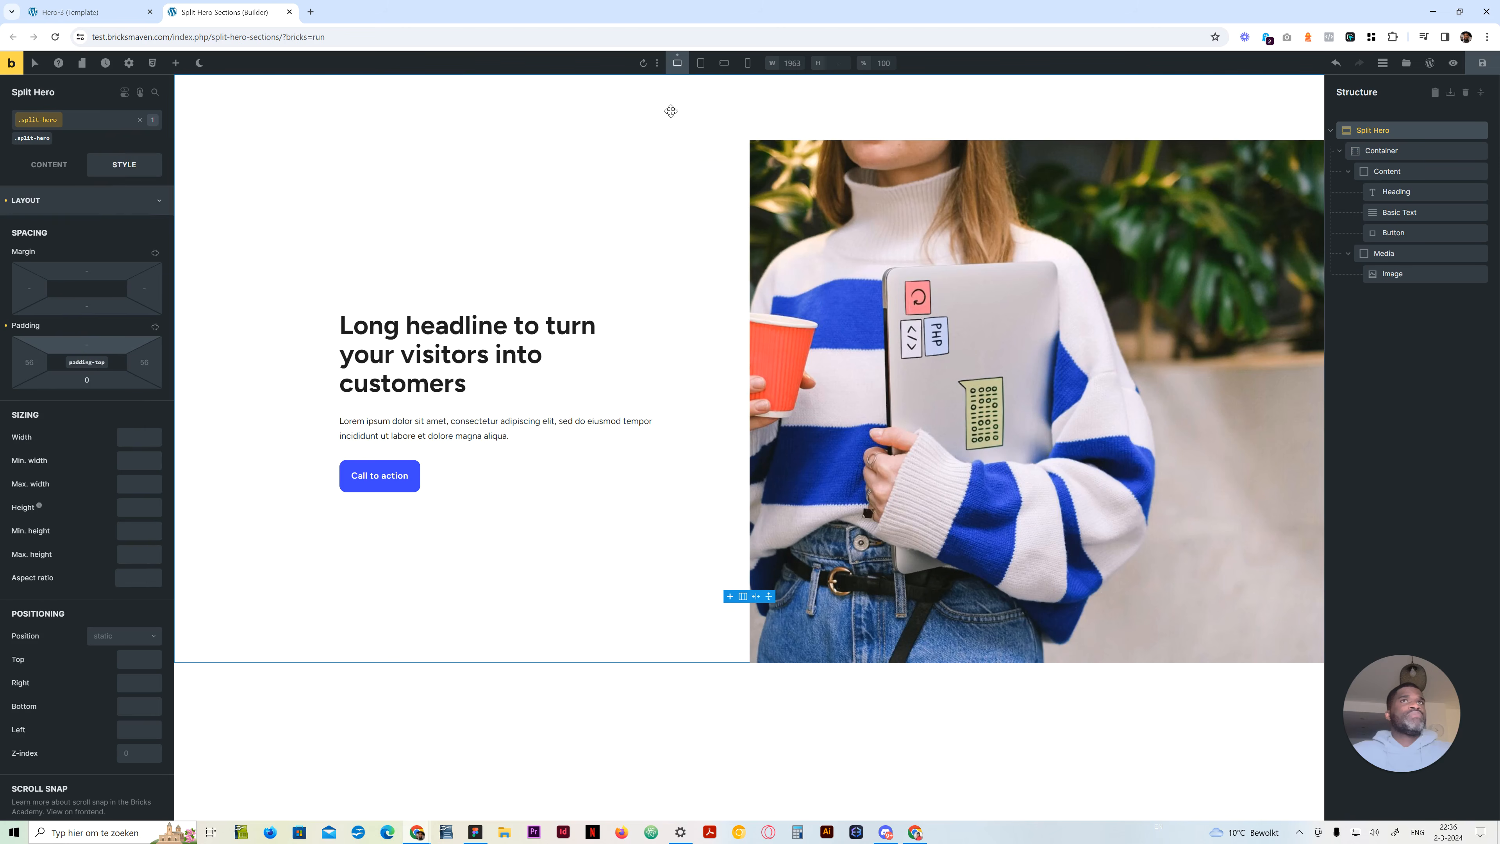
pyautogui.click(92, 341)
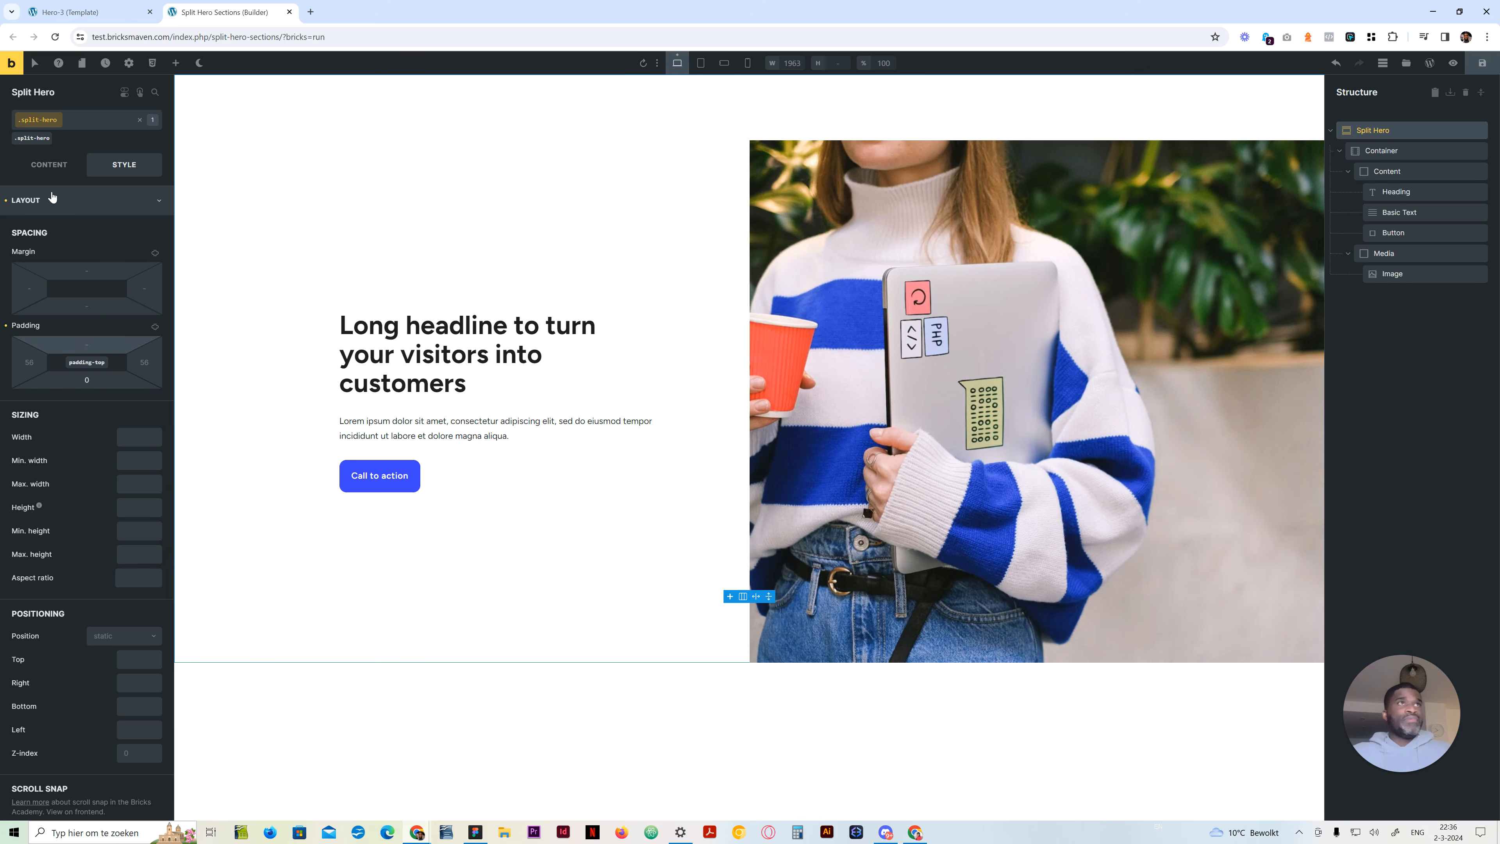
pyautogui.click(67, 166)
pyautogui.click(115, 165)
pyautogui.click(88, 344)
pyautogui.write('0')
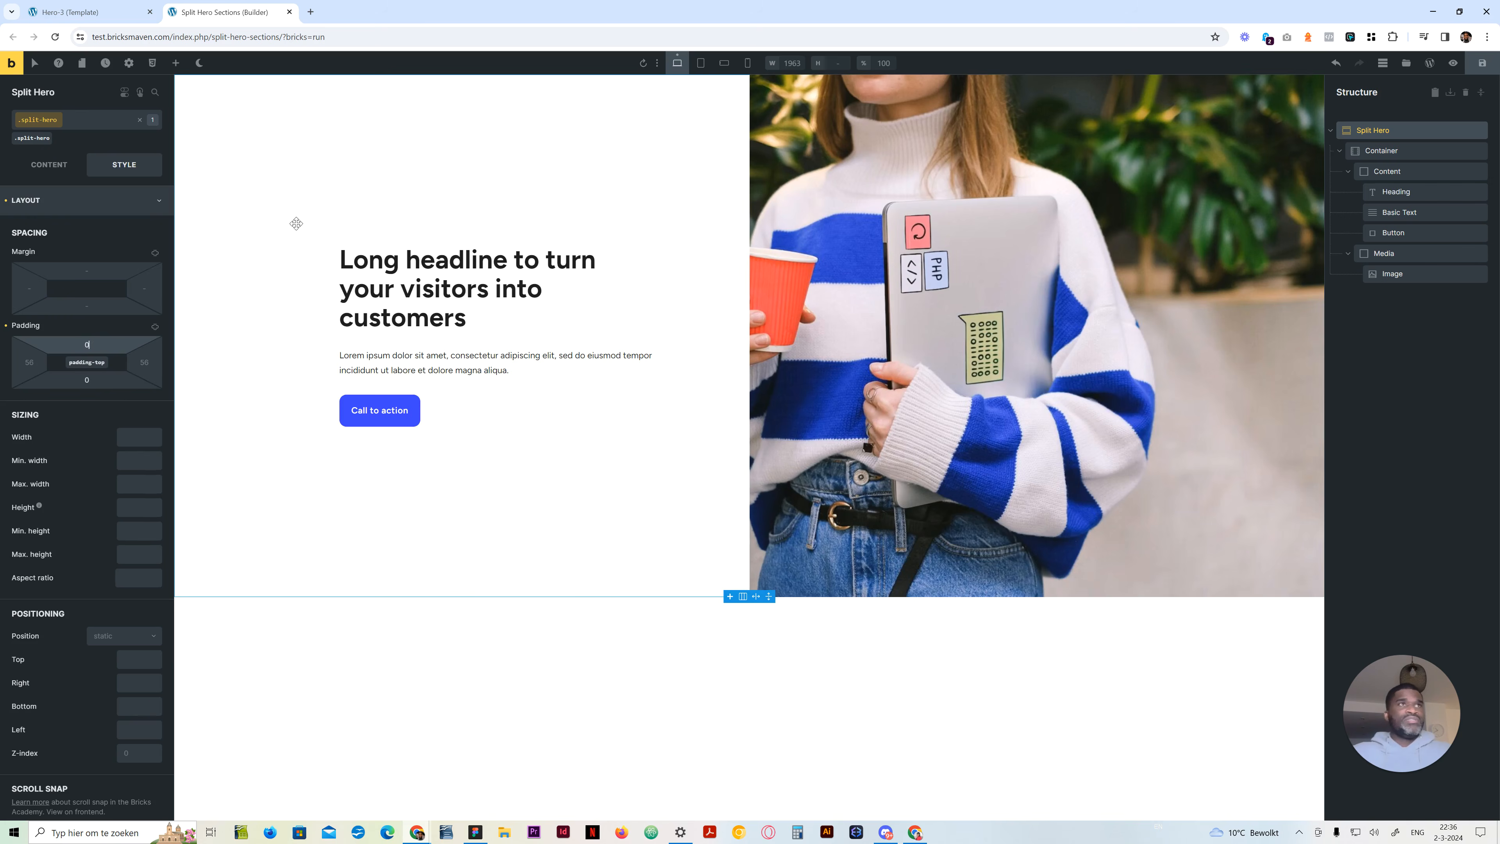
# Try unset as the Split Hero section's top padding at the mobile landscape breakpoint
pyautogui.click(723, 62)
pyautogui.click(93, 341)
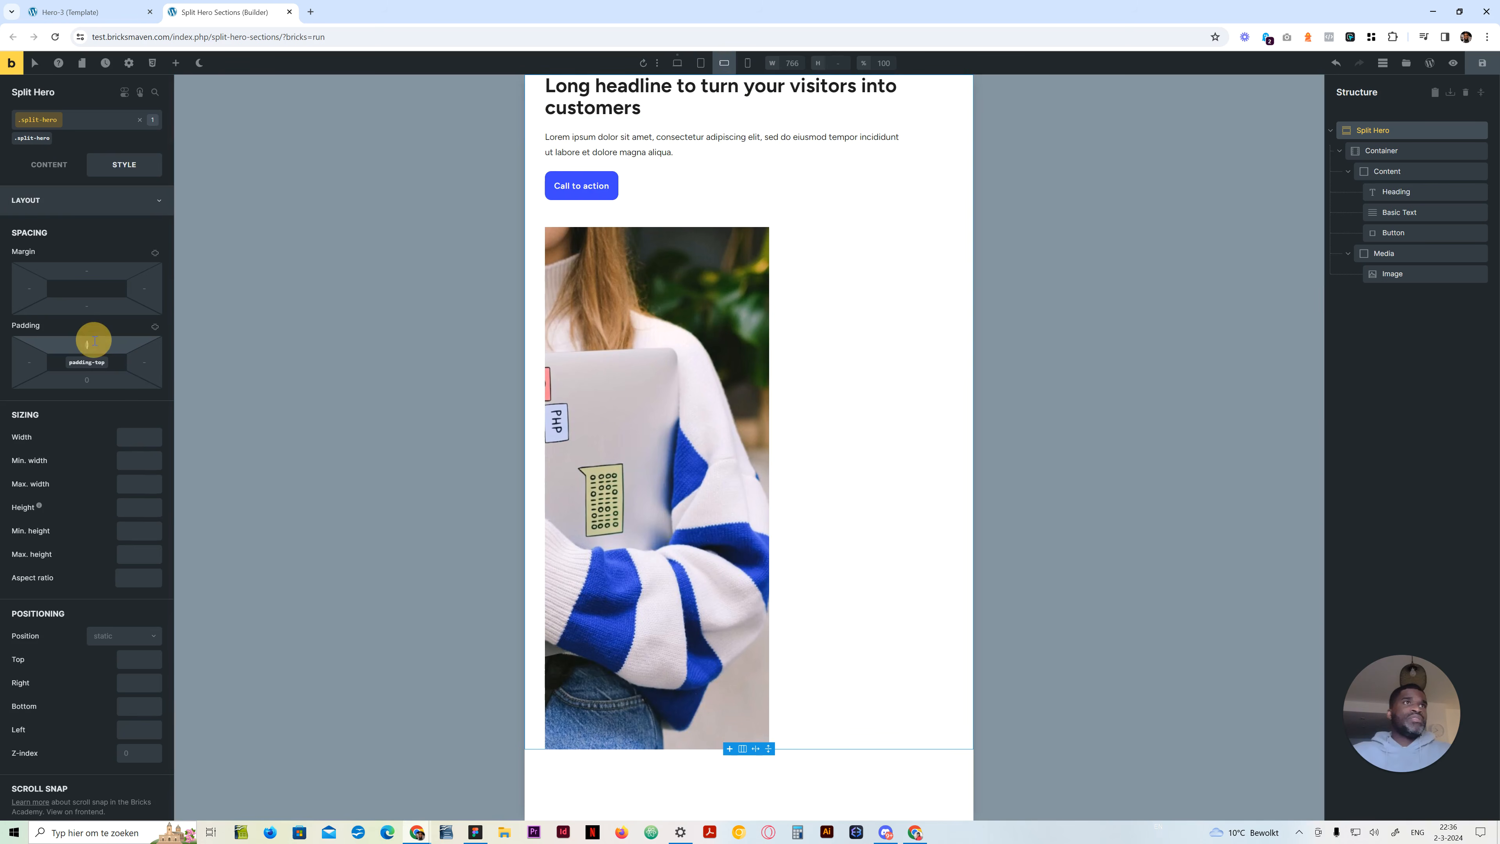
pyautogui.write('unset')
pyautogui.press('Return')
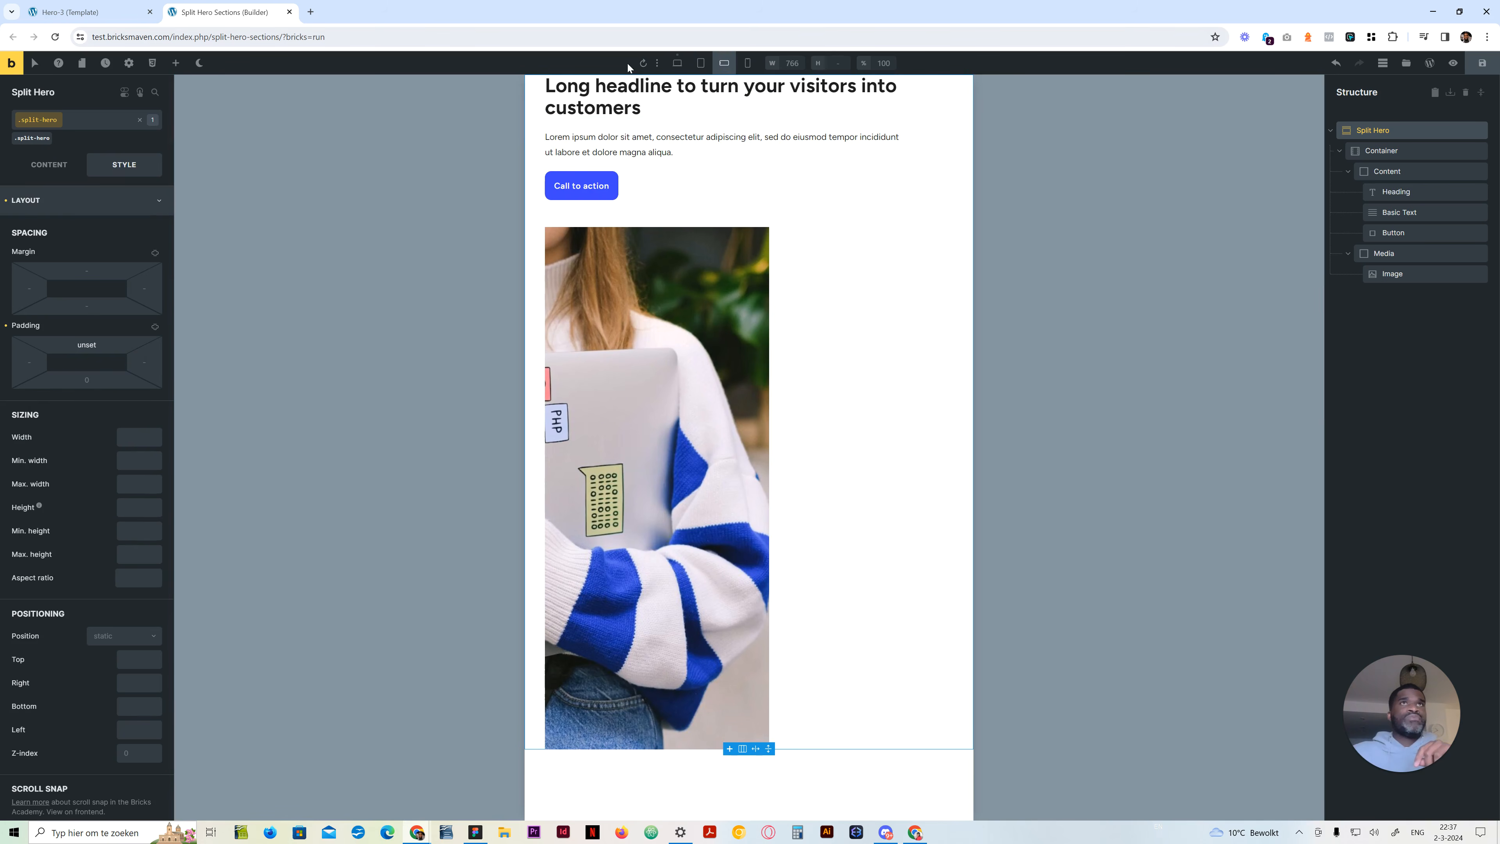
# Set the Split Hero section's top and bottom padding to var(--space-3xl) at mobile landscape, trying the xl and 4xl spacing variables first
pyautogui.click(88, 345)
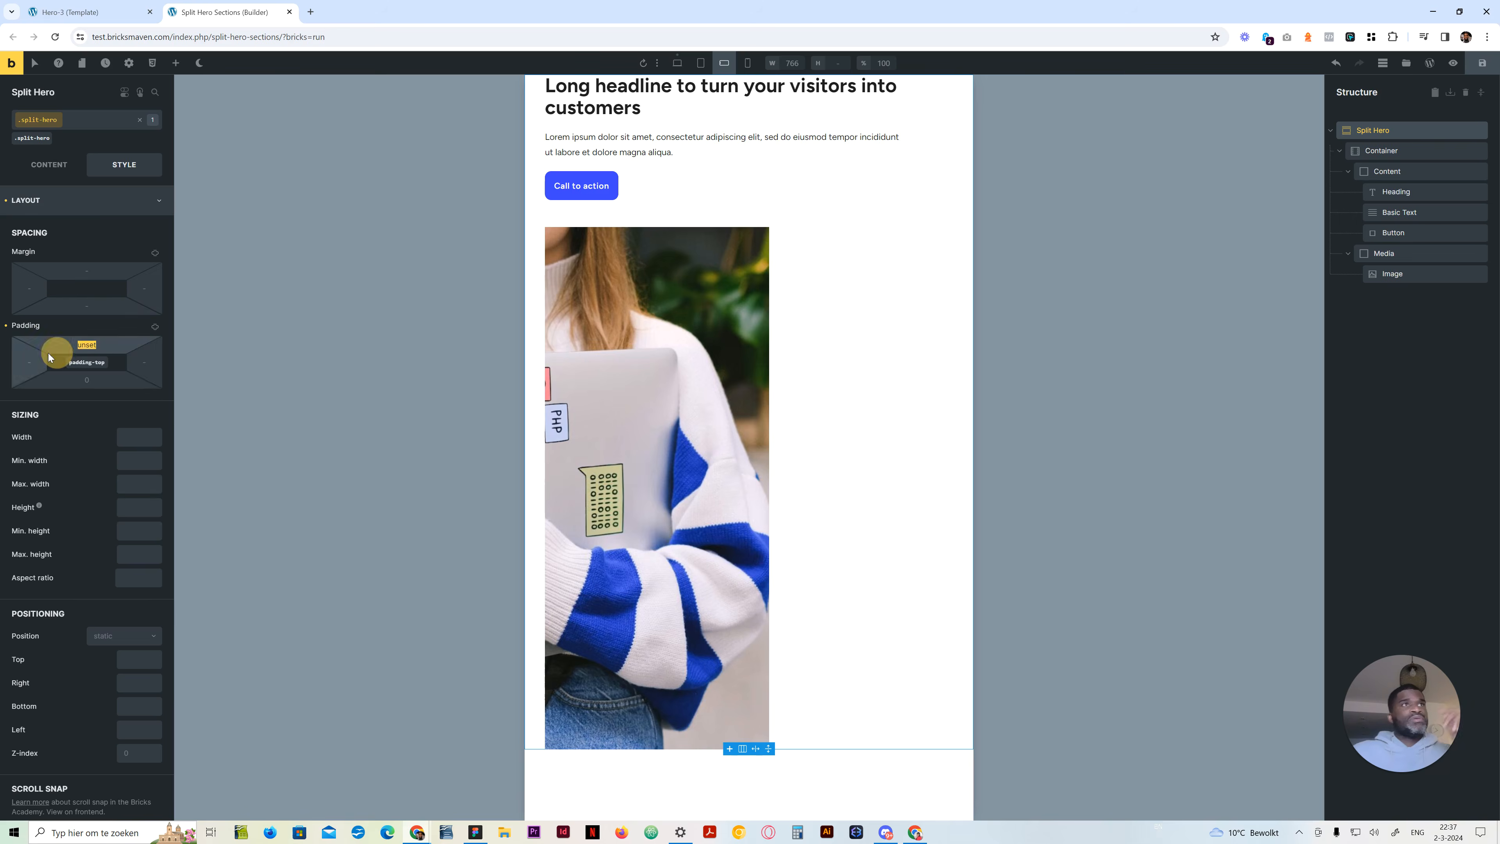
pyautogui.rightClick(89, 346)
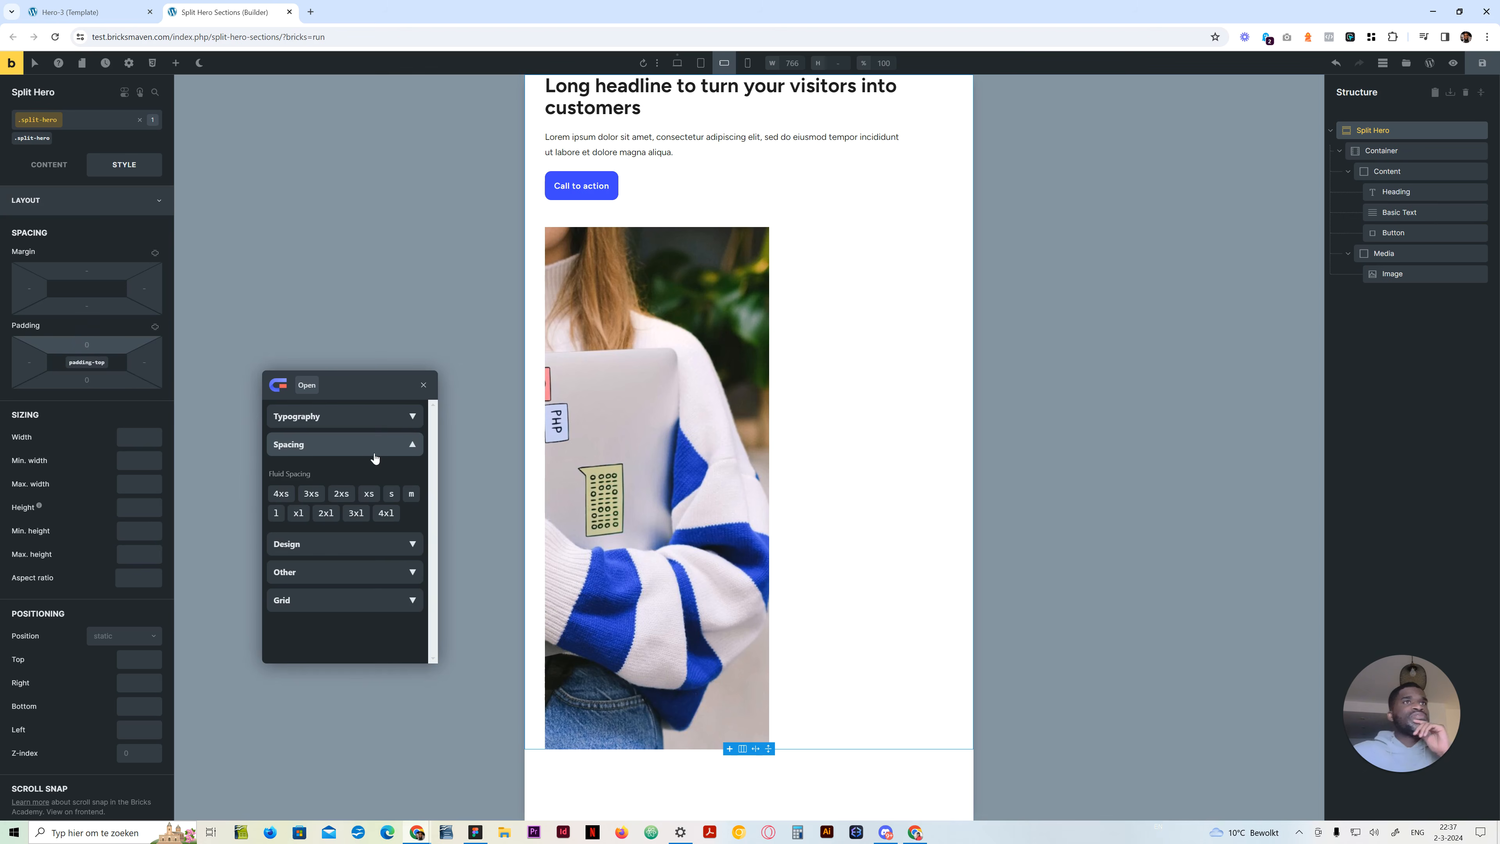
pyautogui.click(298, 512)
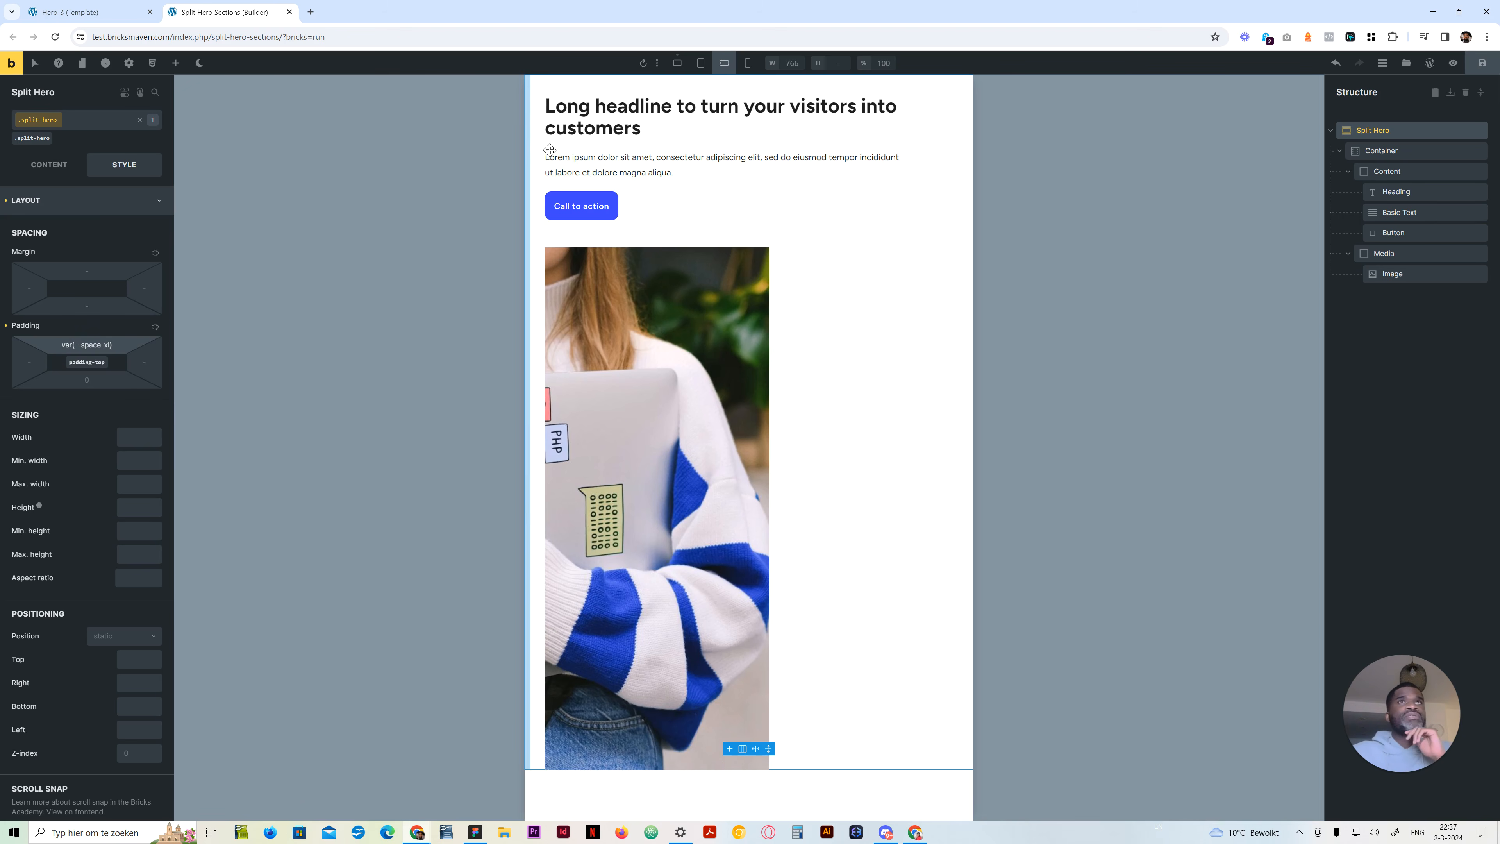
pyautogui.rightClick(92, 346)
pyautogui.click(387, 513)
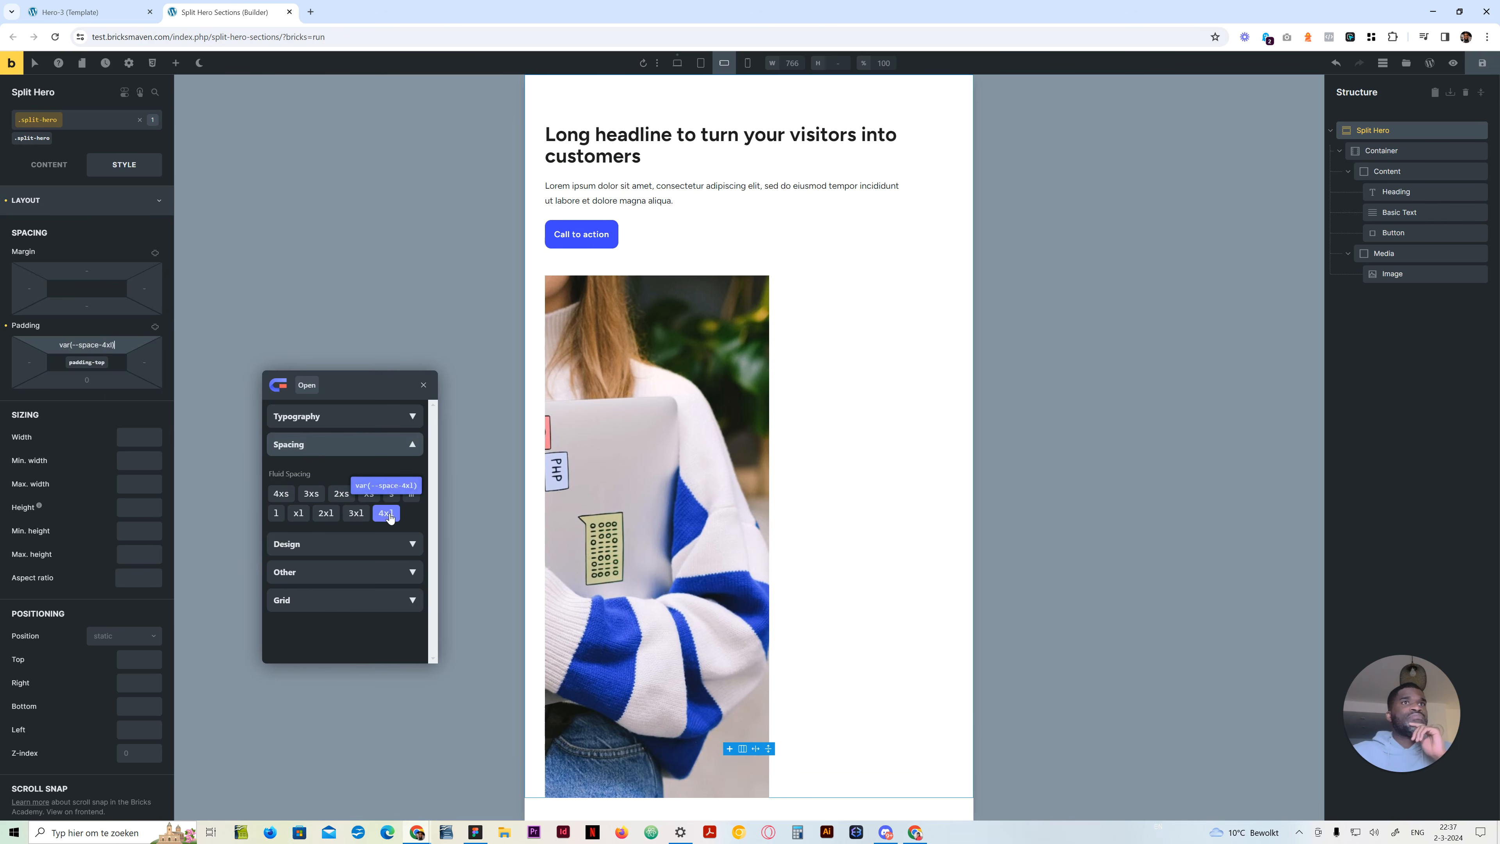
pyautogui.rightClick(86, 380)
pyautogui.click(356, 514)
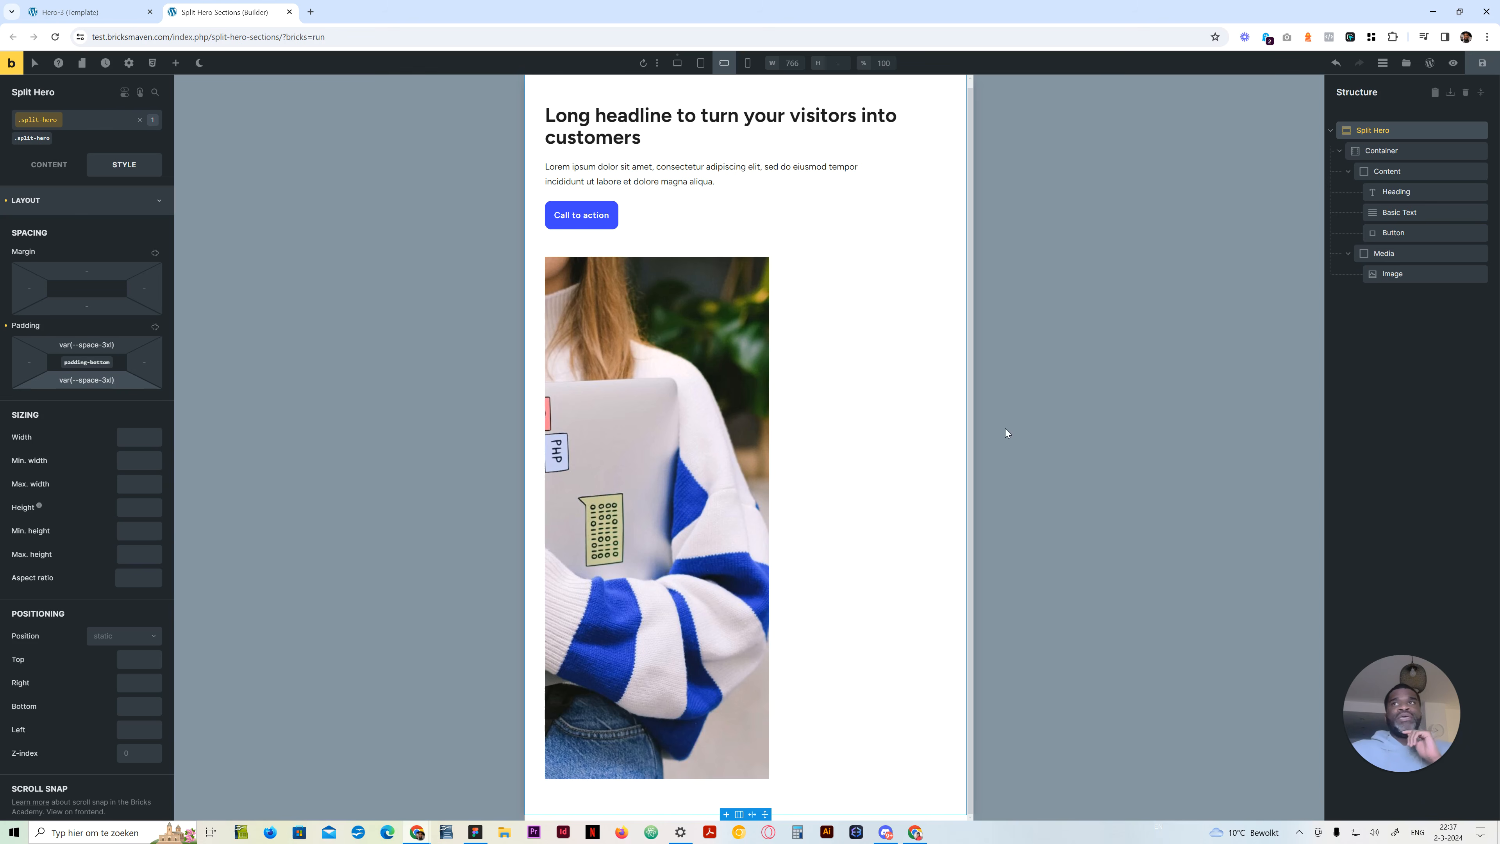
# Set the Image's width and max width to 100% on its split-hero__image class at mobile landscape
pyautogui.click(1375, 275)
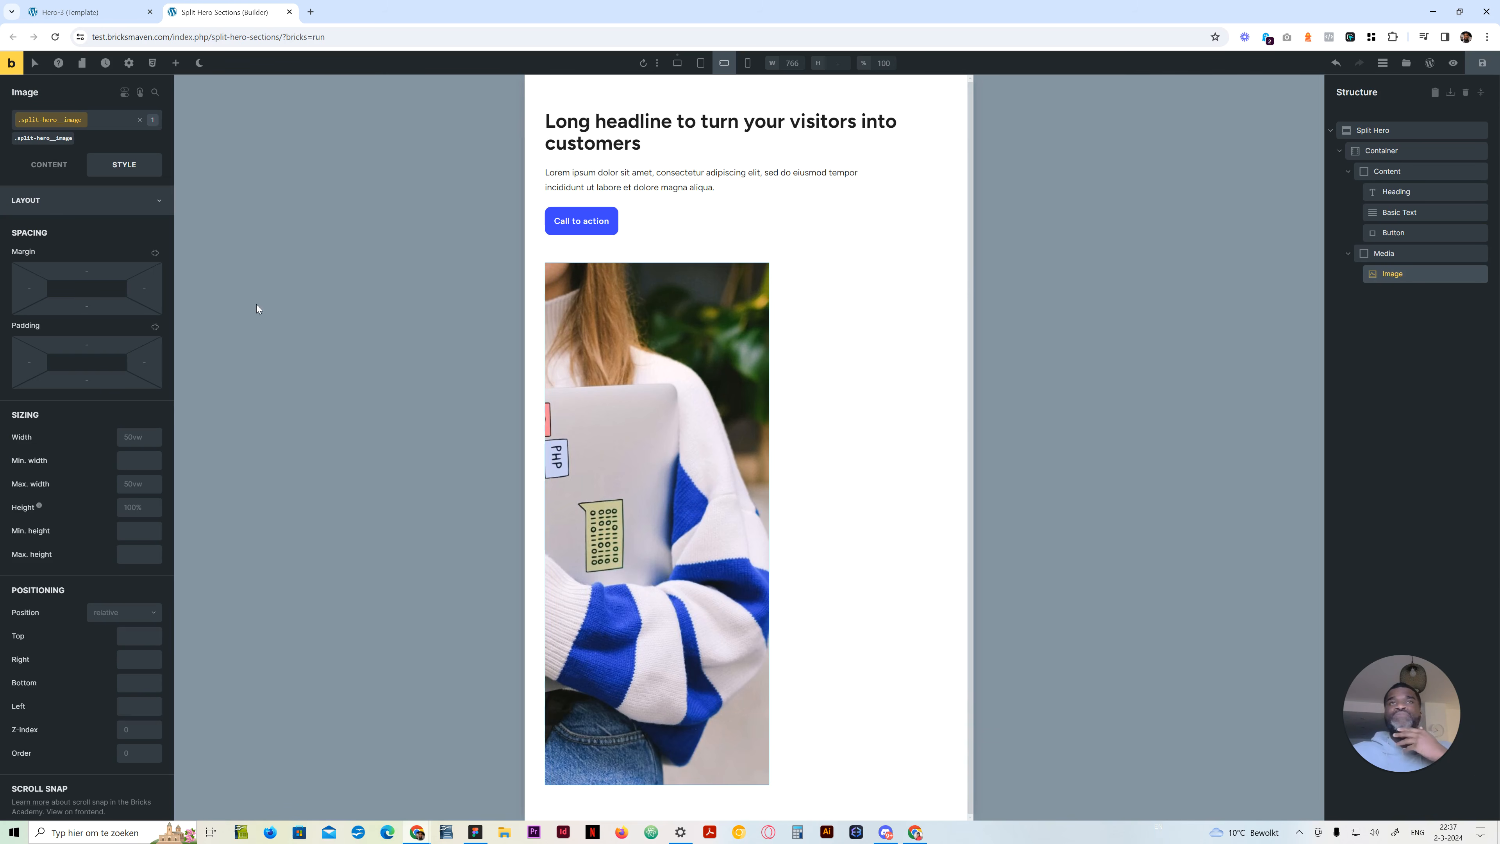
pyautogui.click(139, 436)
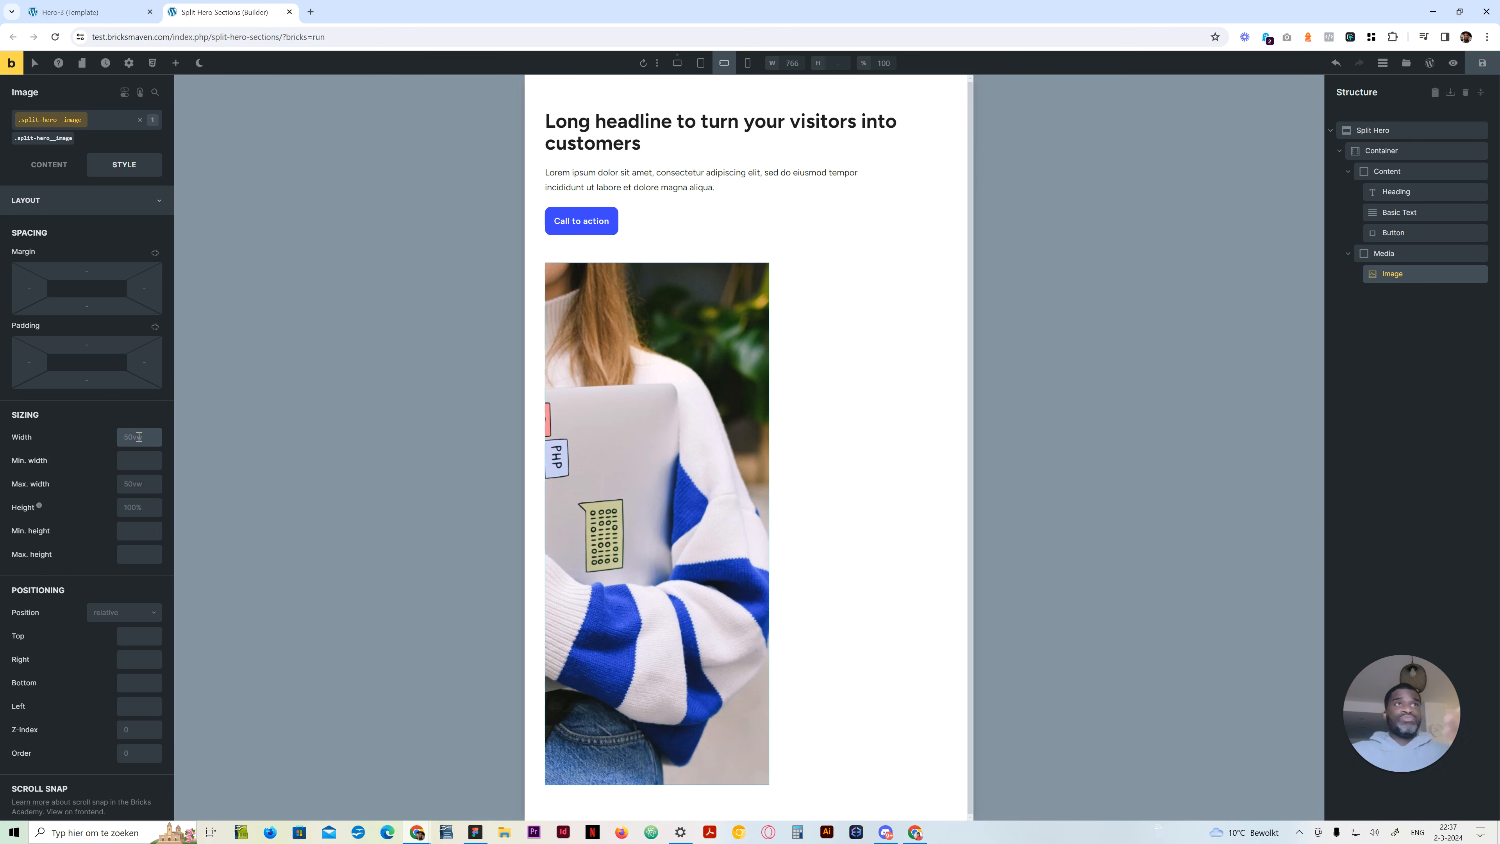
pyautogui.write('0%')
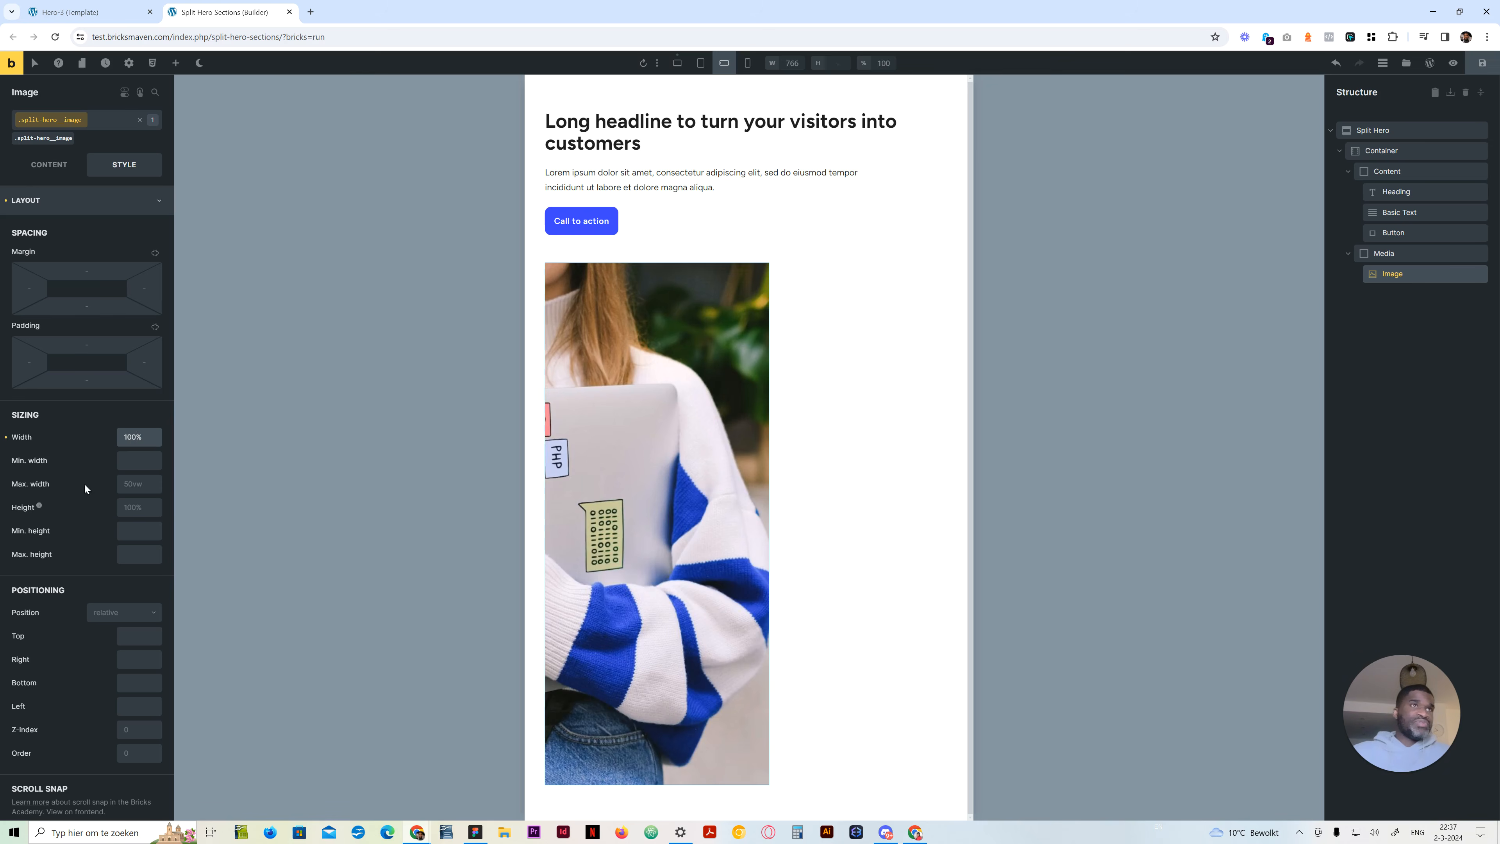
pyautogui.click(138, 490)
pyautogui.write('100%')
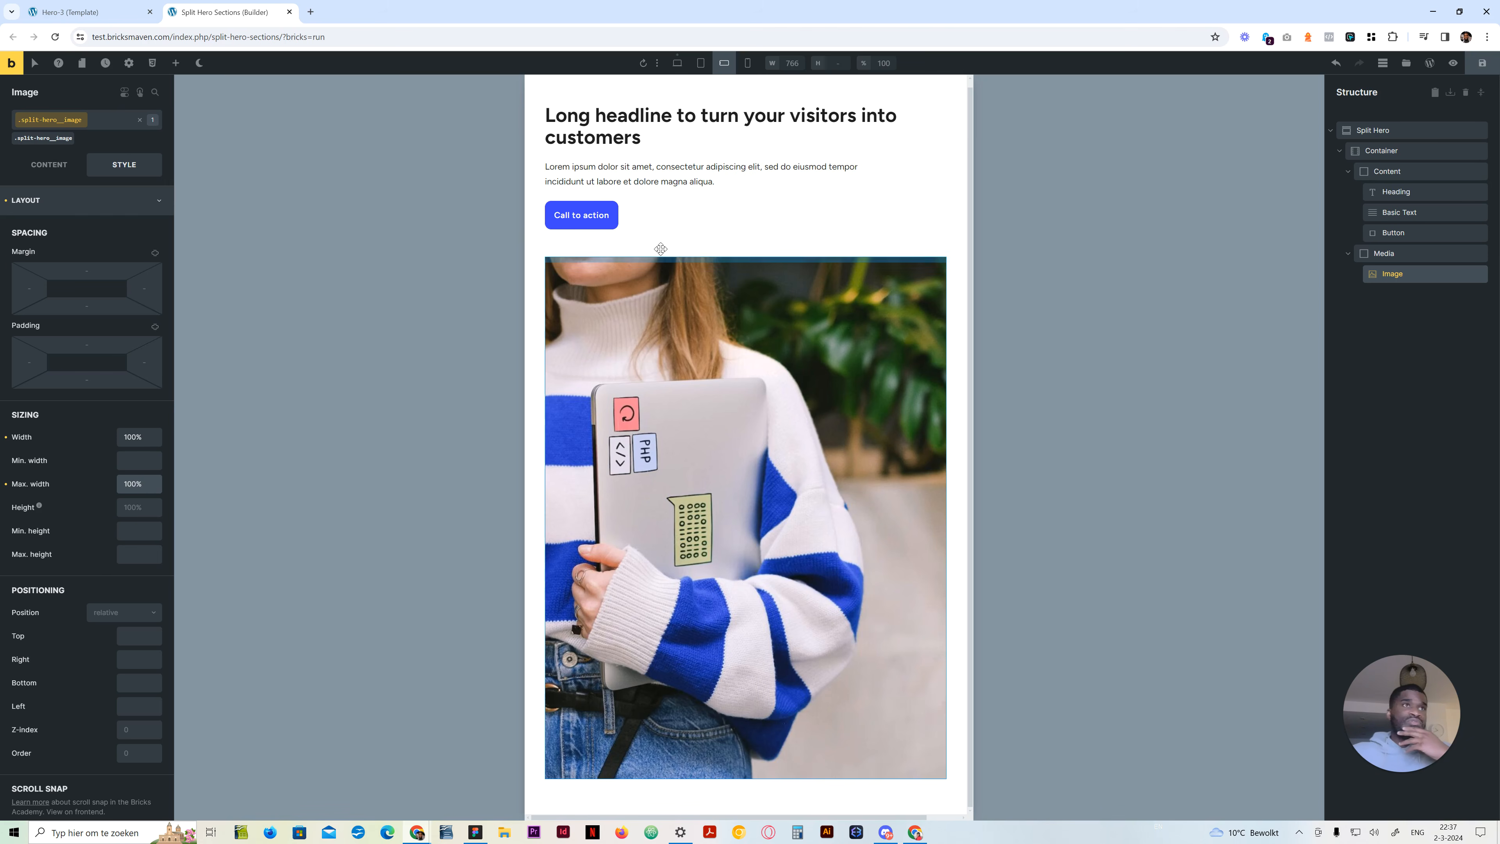
# Set the Media block's height to 40vh at mobile landscape and check the layout at mobile portrait
pyautogui.click(1405, 254)
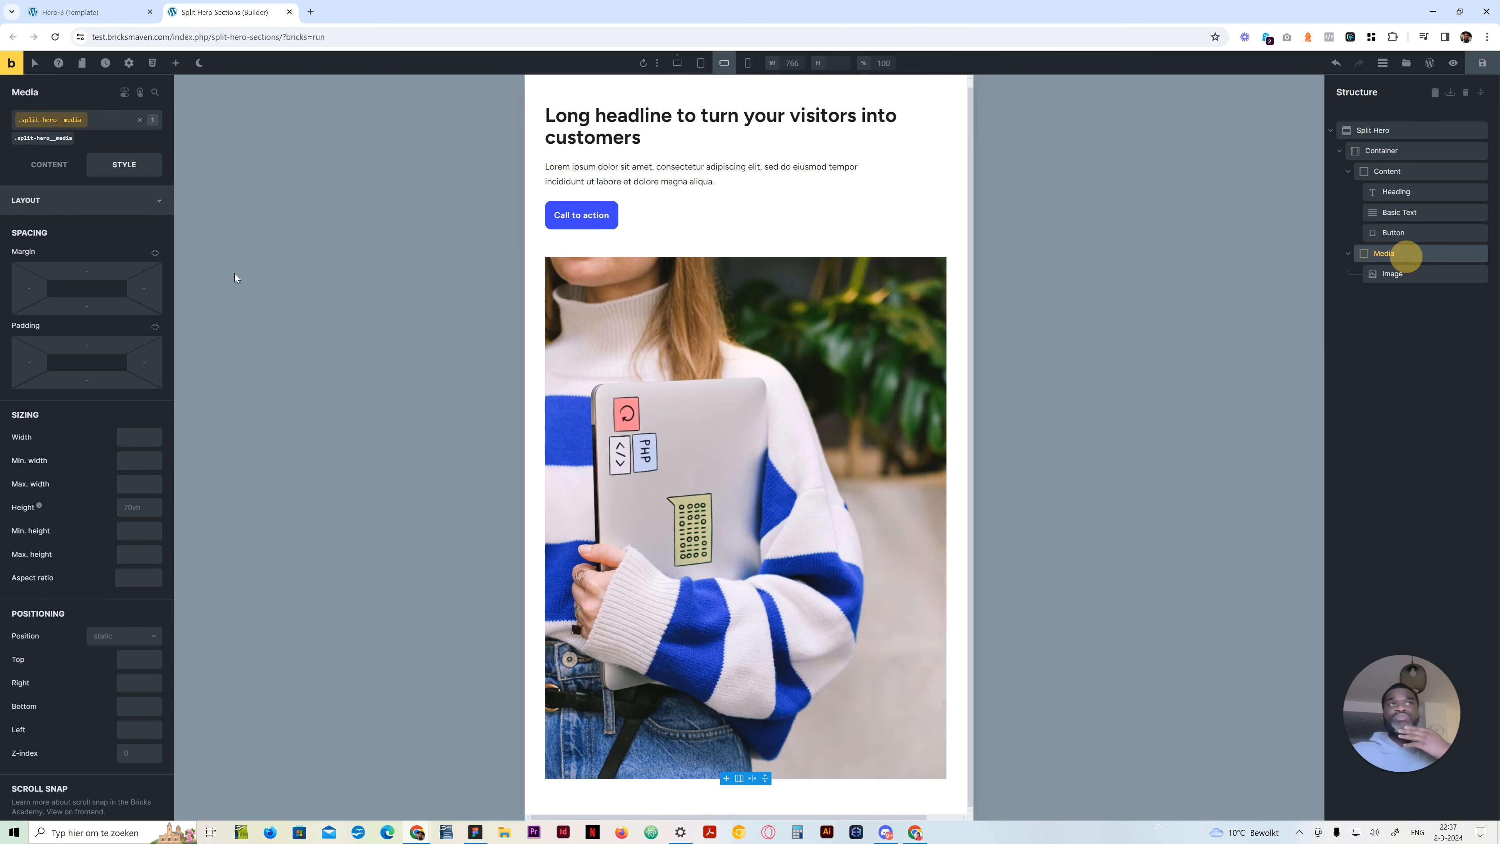
pyautogui.click(146, 505)
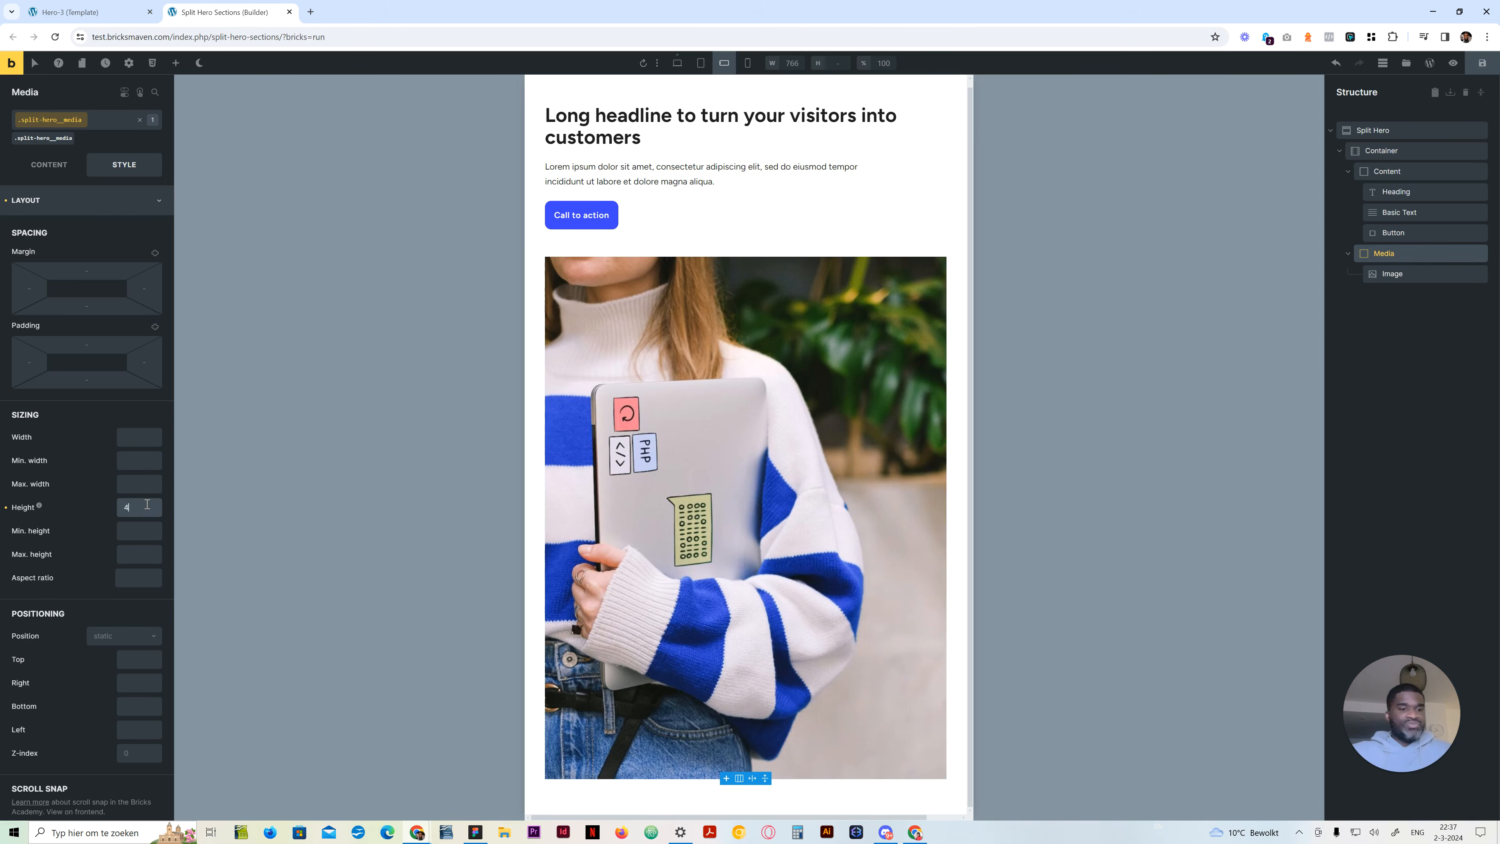
pyautogui.write('40vh')
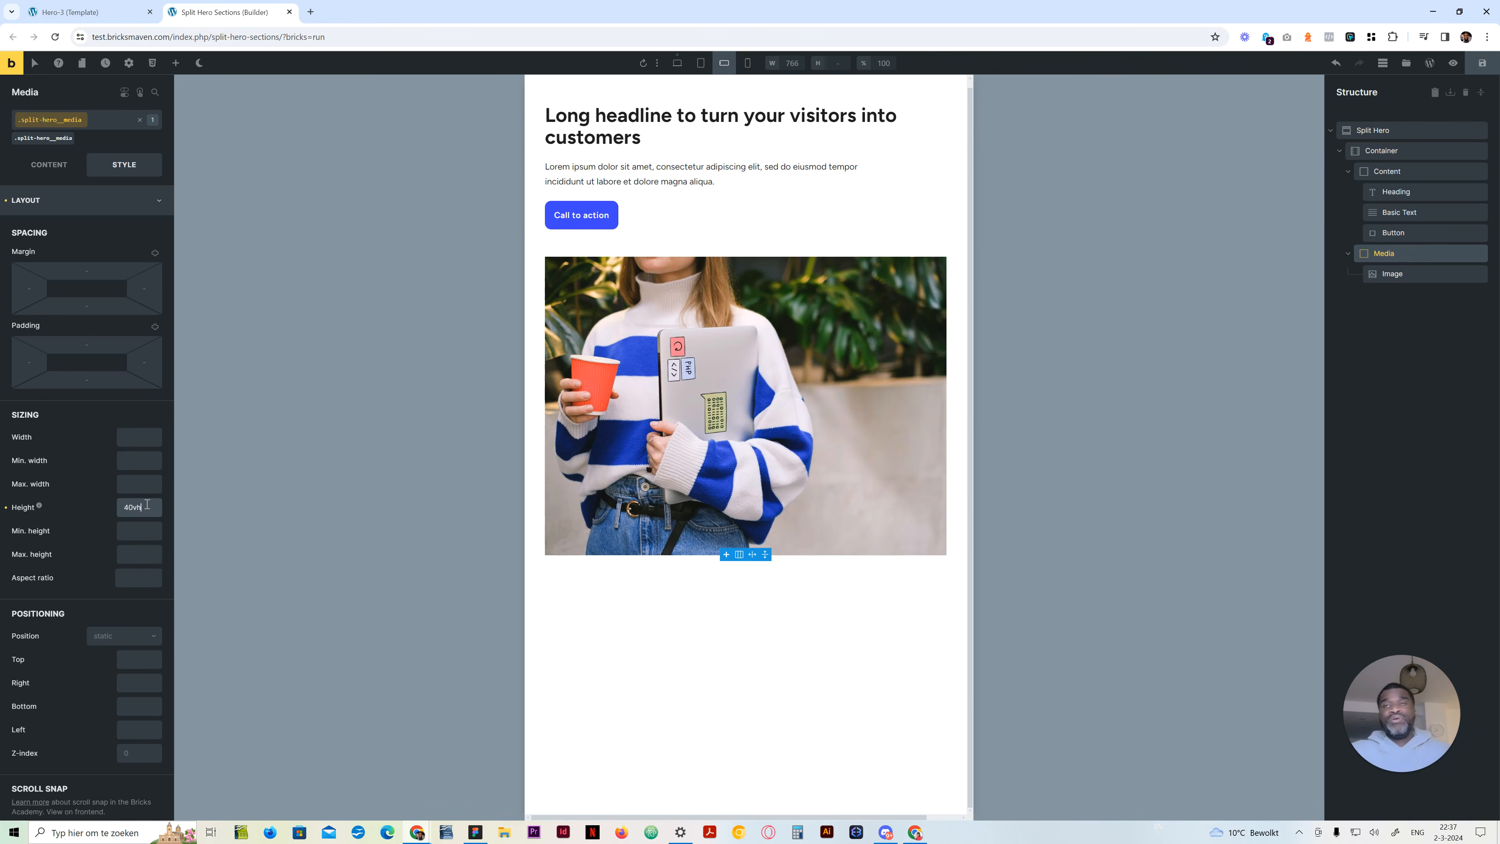
pyautogui.click(749, 63)
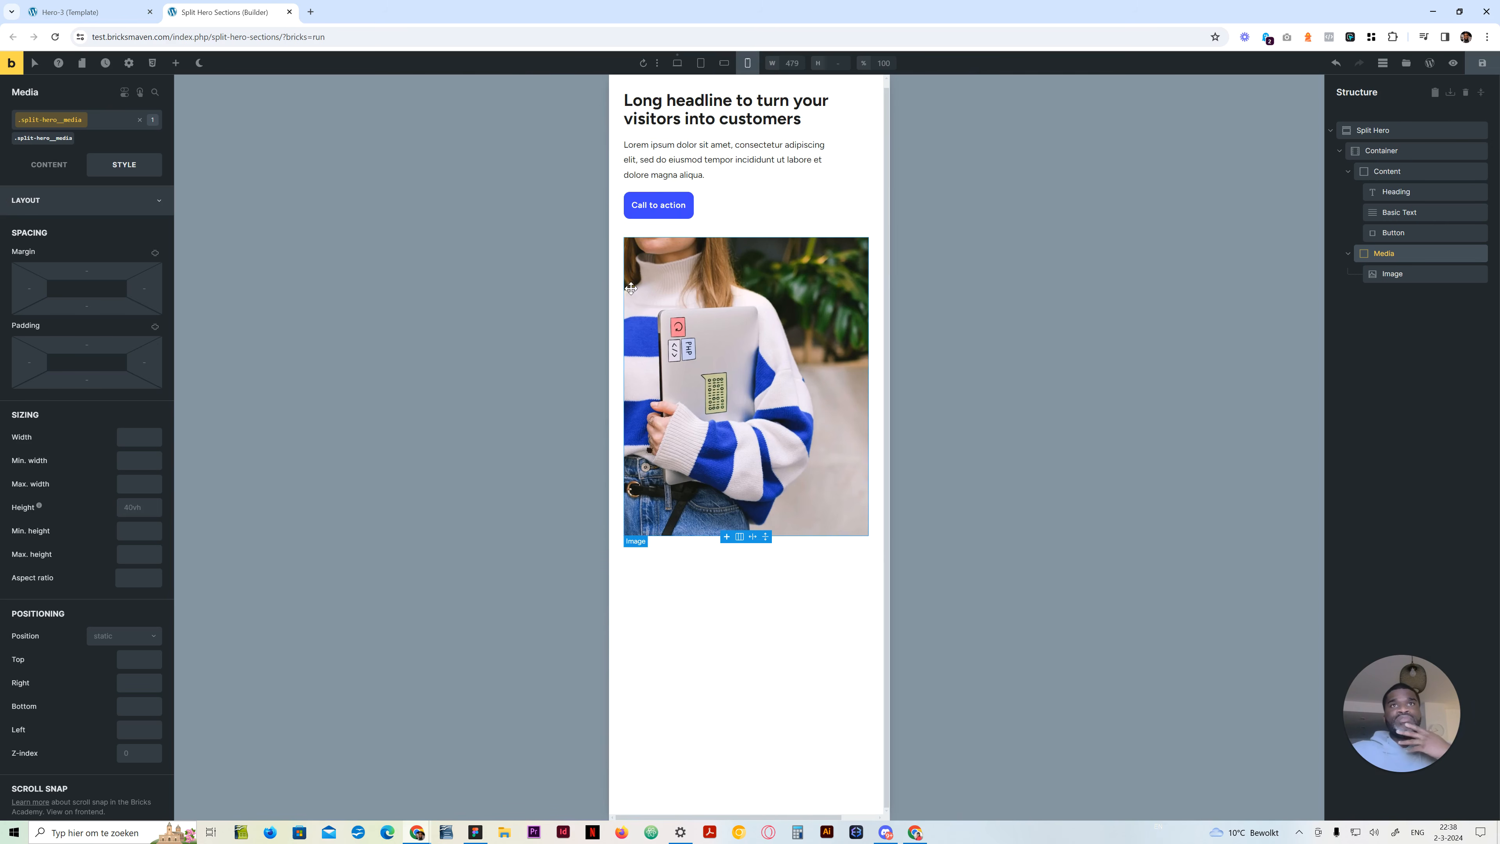
pyautogui.click(724, 62)
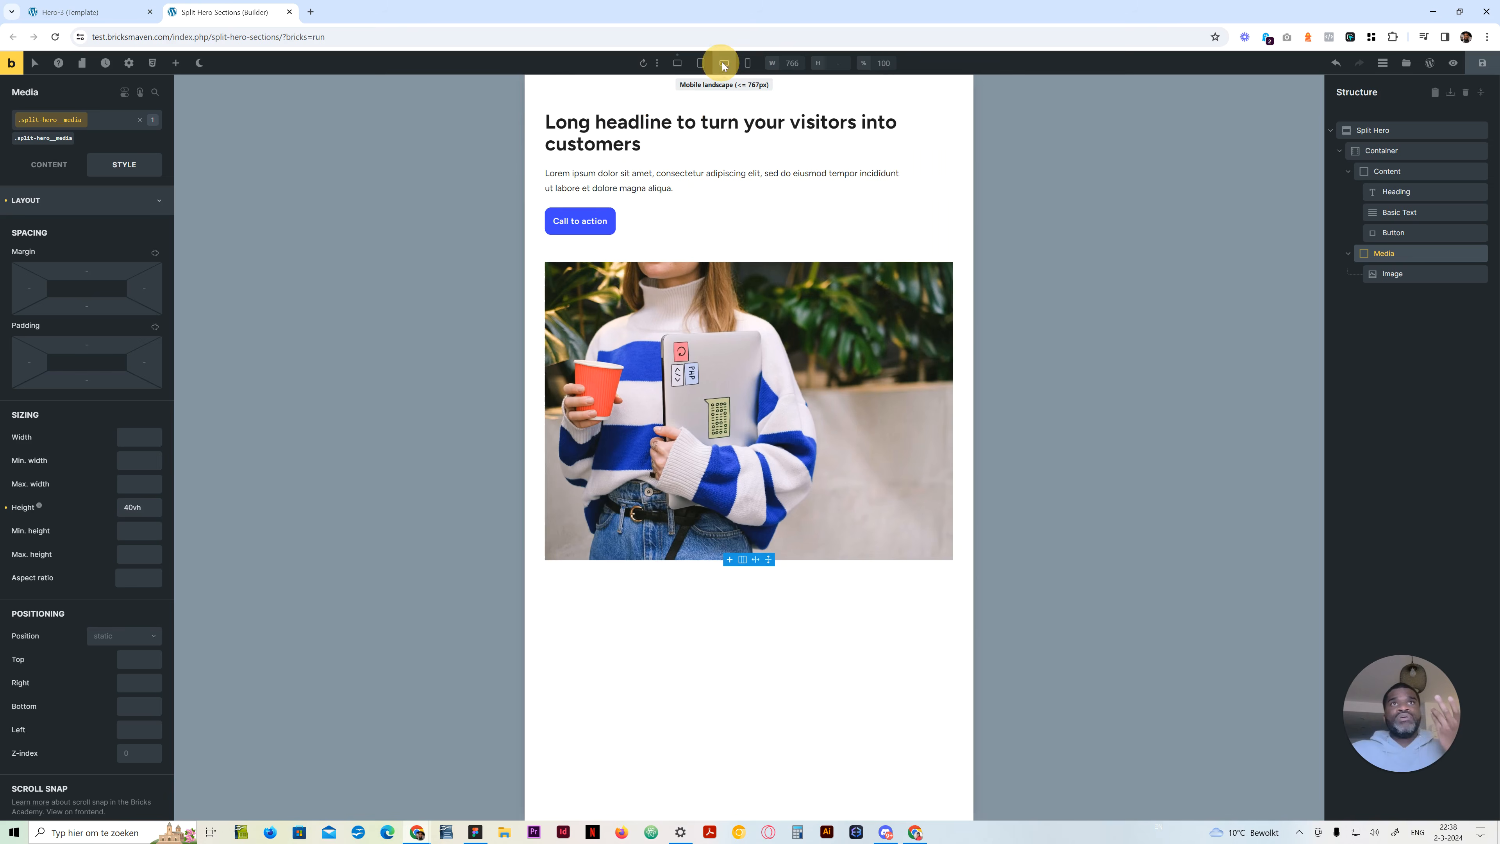
# Set the Image's width and max width to 100vw and its left margin to -50vw at mobile landscape
pyautogui.click(1388, 278)
pyautogui.moveTo(149, 441); pyautogui.dragTo(137, 438)
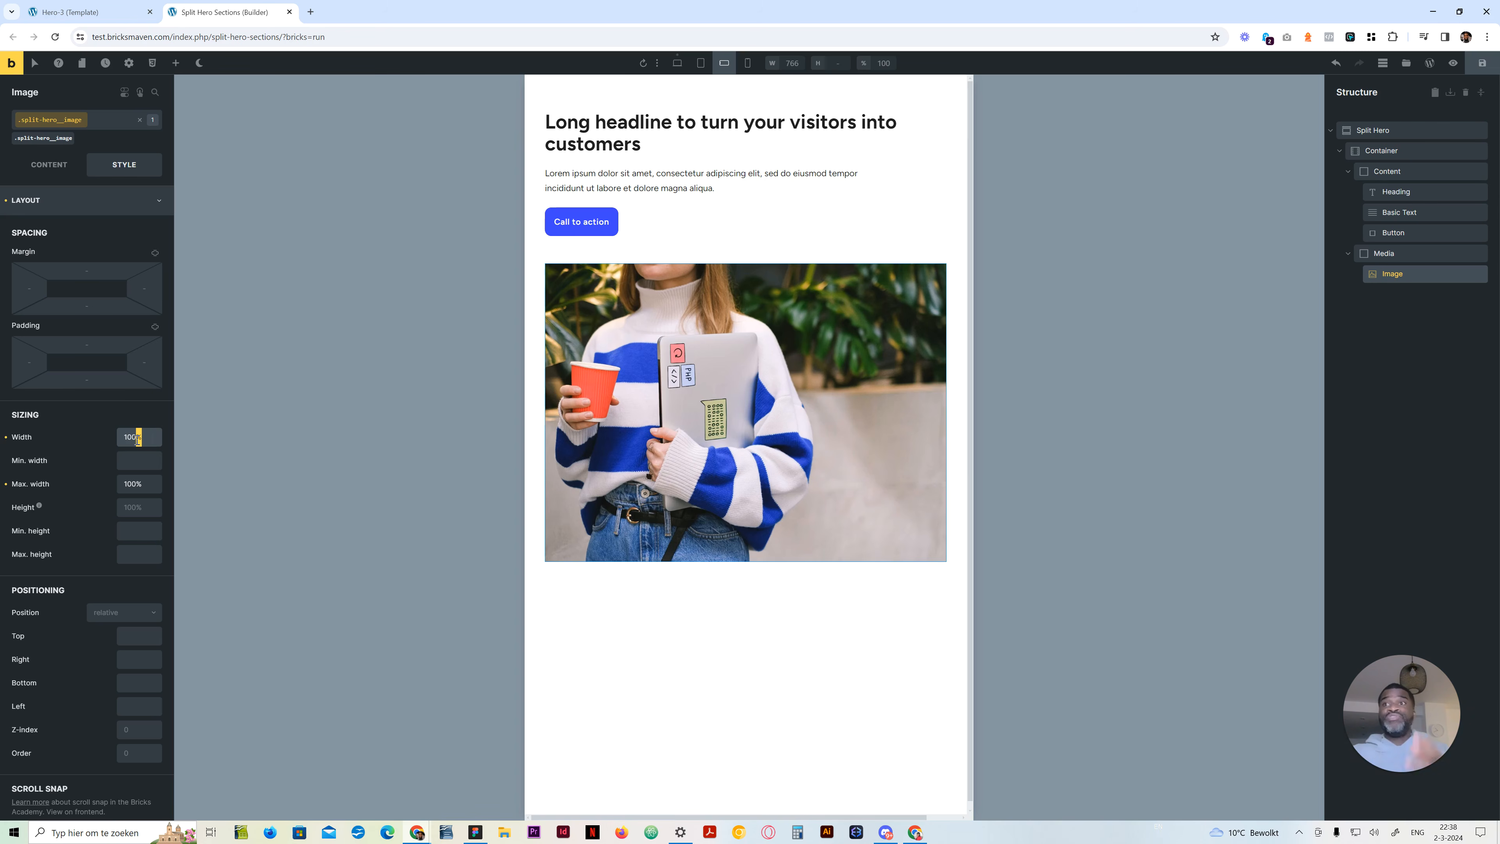
pyautogui.write('vw')
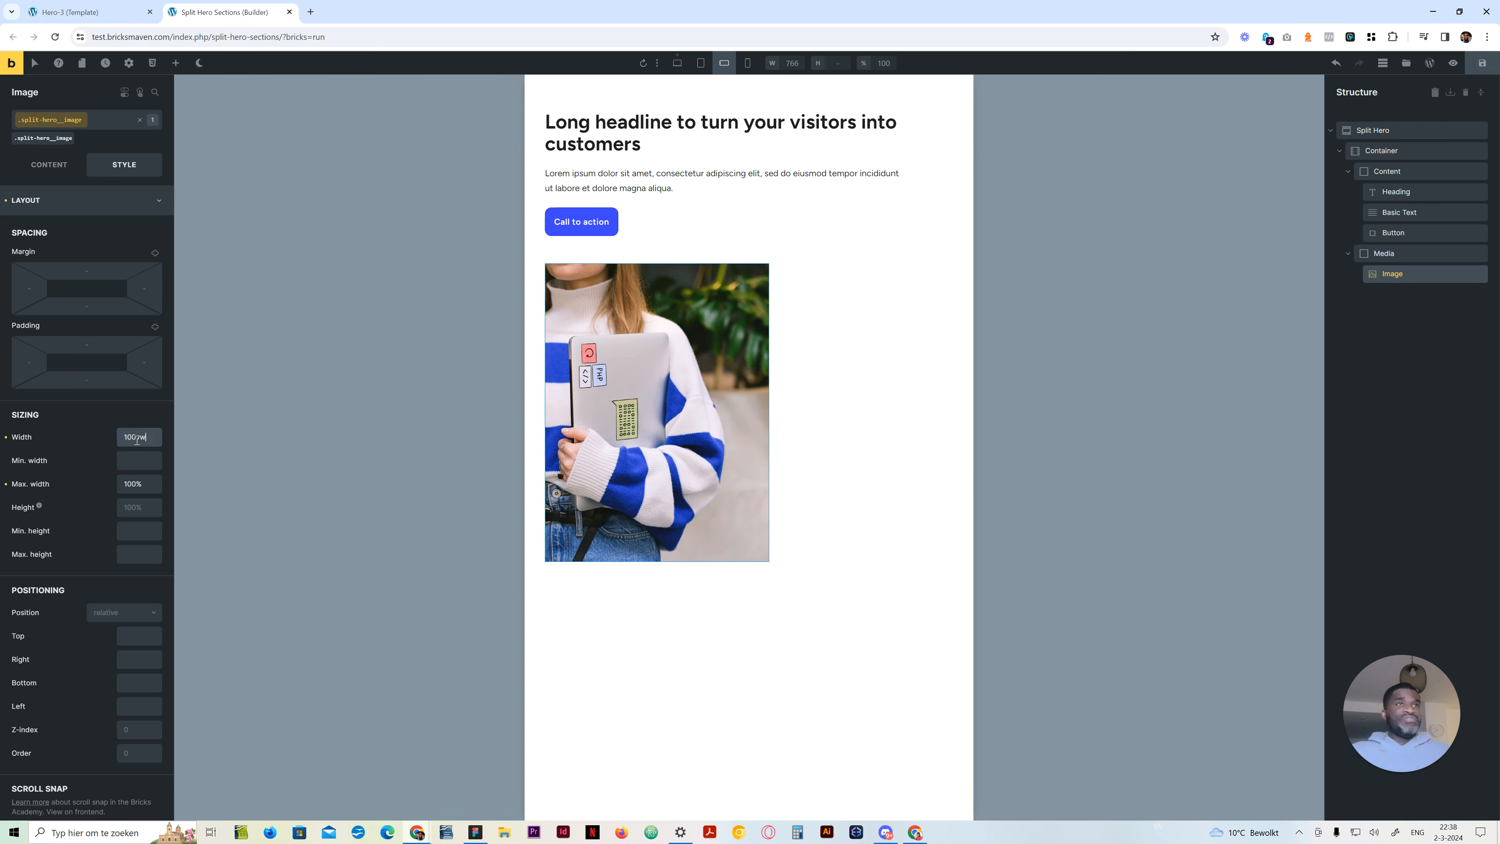
pyautogui.moveTo(148, 485); pyautogui.dragTo(138, 483)
pyautogui.write('vw')
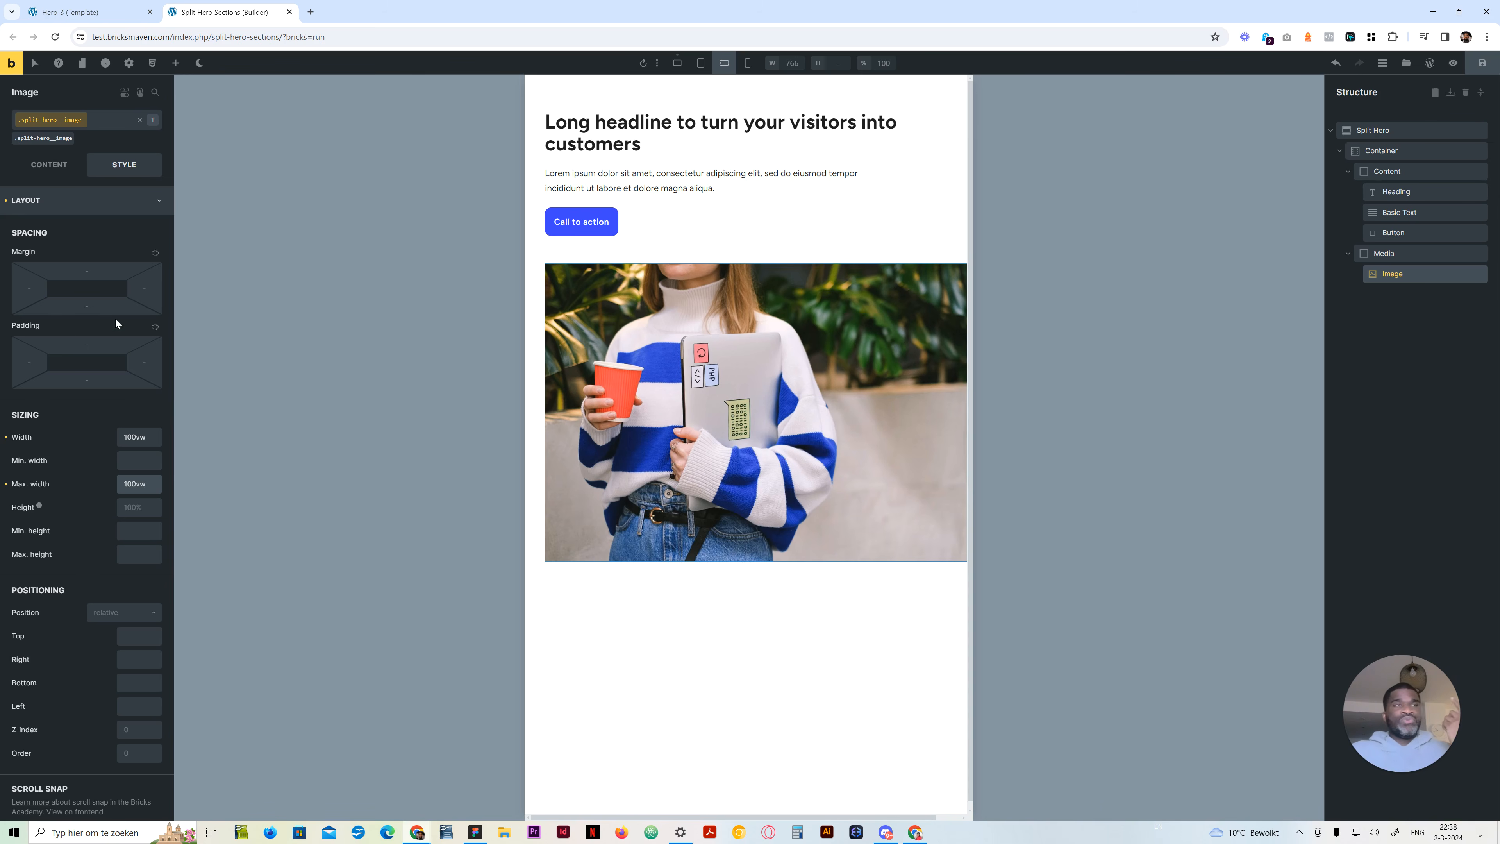
pyautogui.click(28, 288)
pyautogui.write('-50vw')
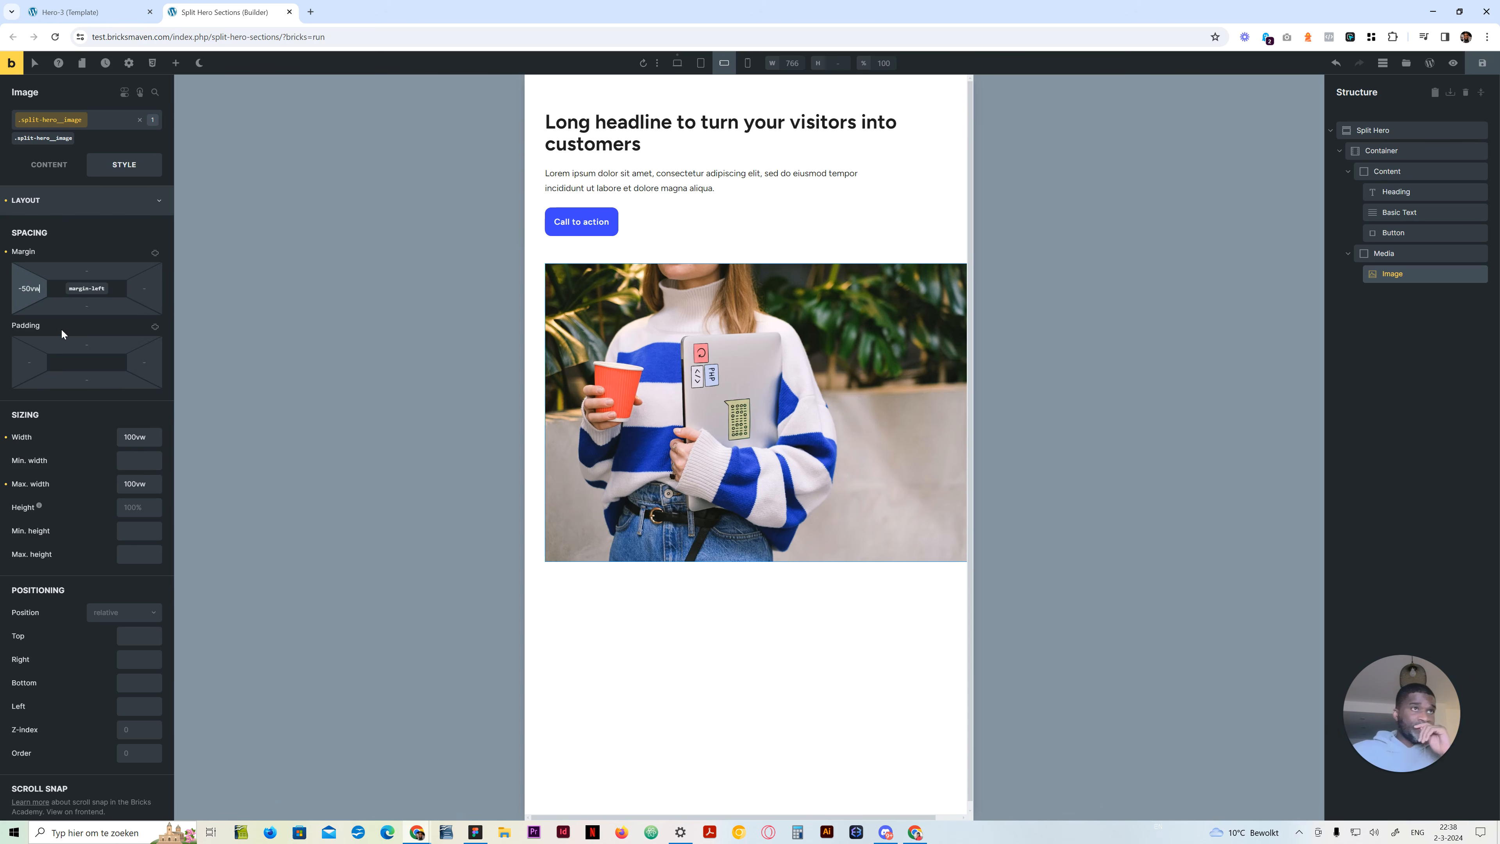
# Try 50 as the Image's left position offset and clear the value again
pyautogui.scroll(-3, 117, 414)
pyautogui.scroll(3, 57, 236)
pyautogui.scroll(-3, 63, 362)
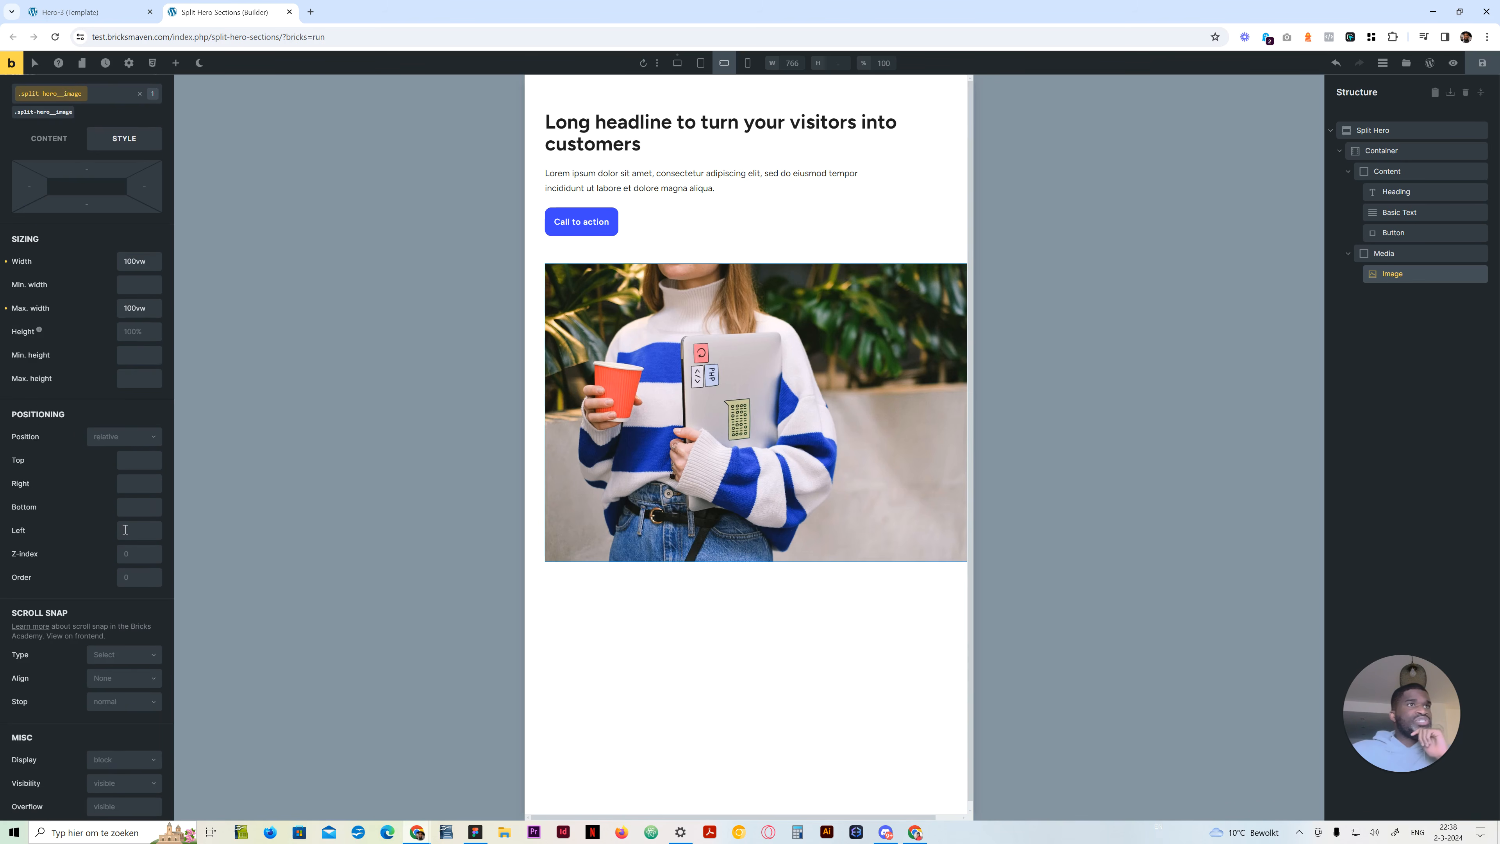
pyautogui.scroll(3, 126, 520)
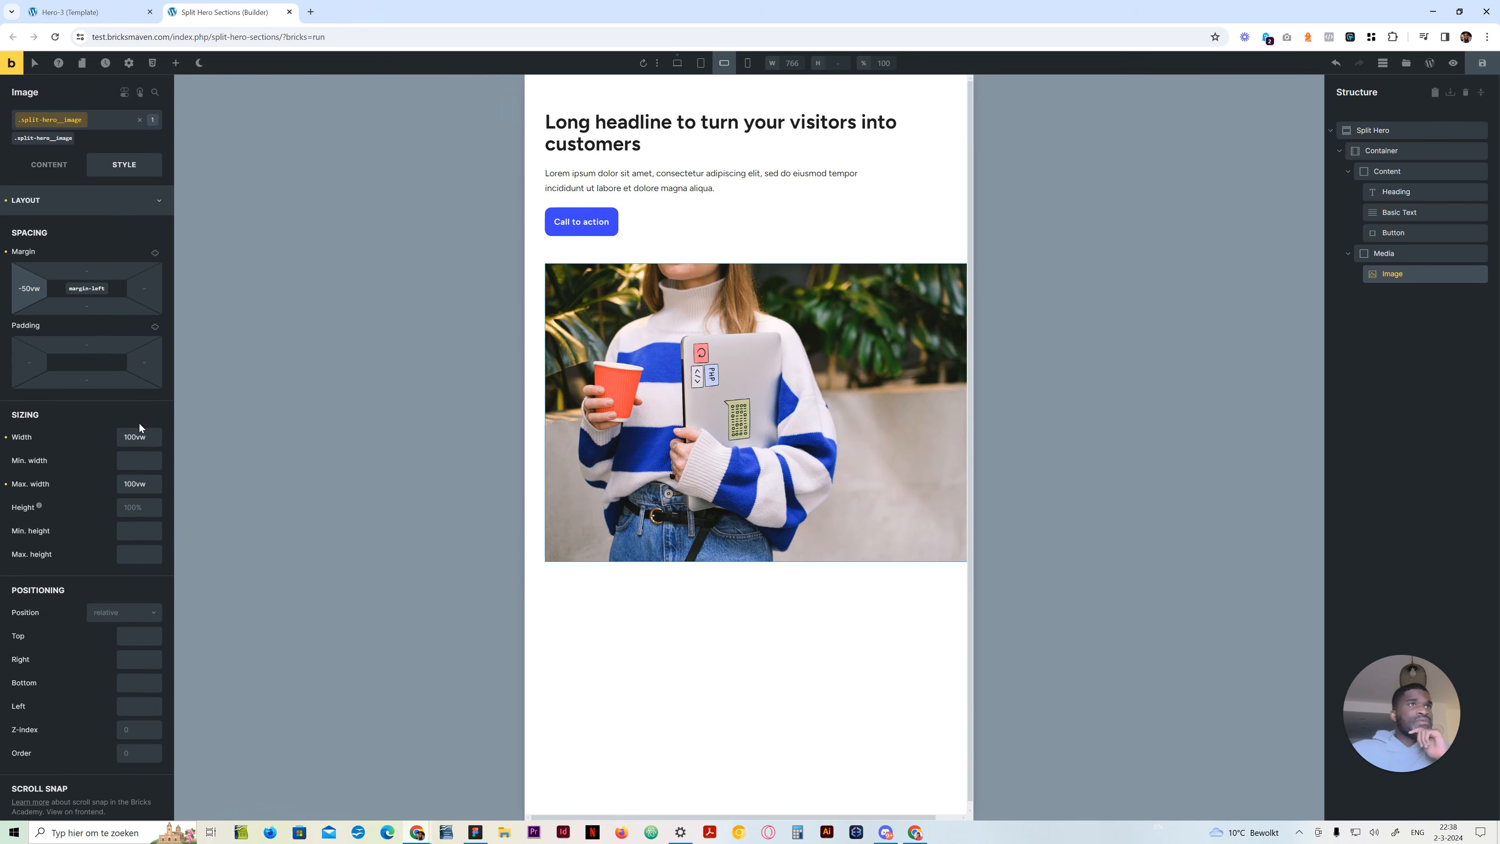
pyautogui.scroll(-3, 99, 580)
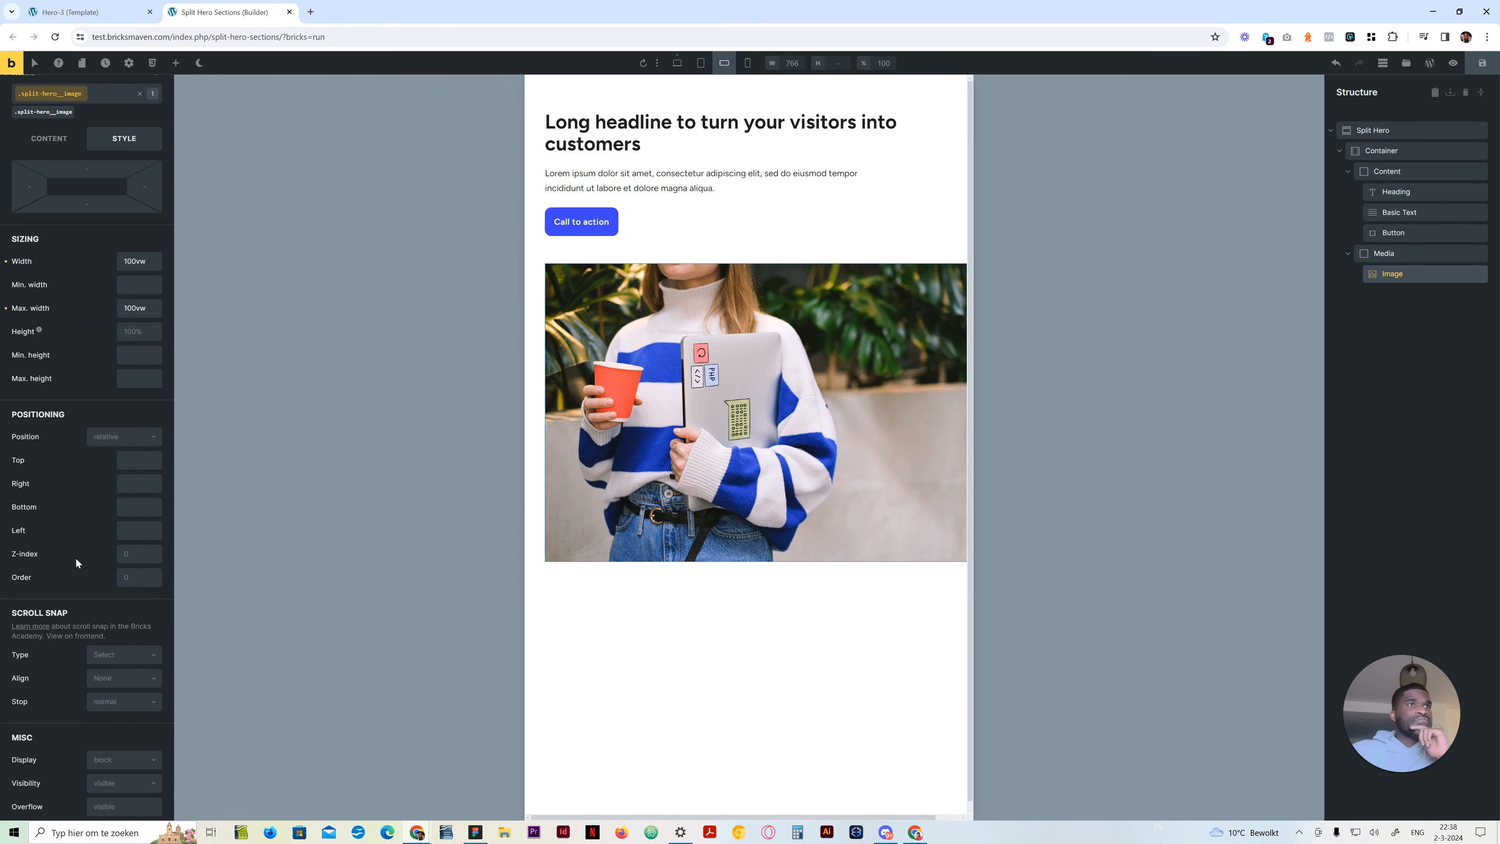
pyautogui.click(134, 531)
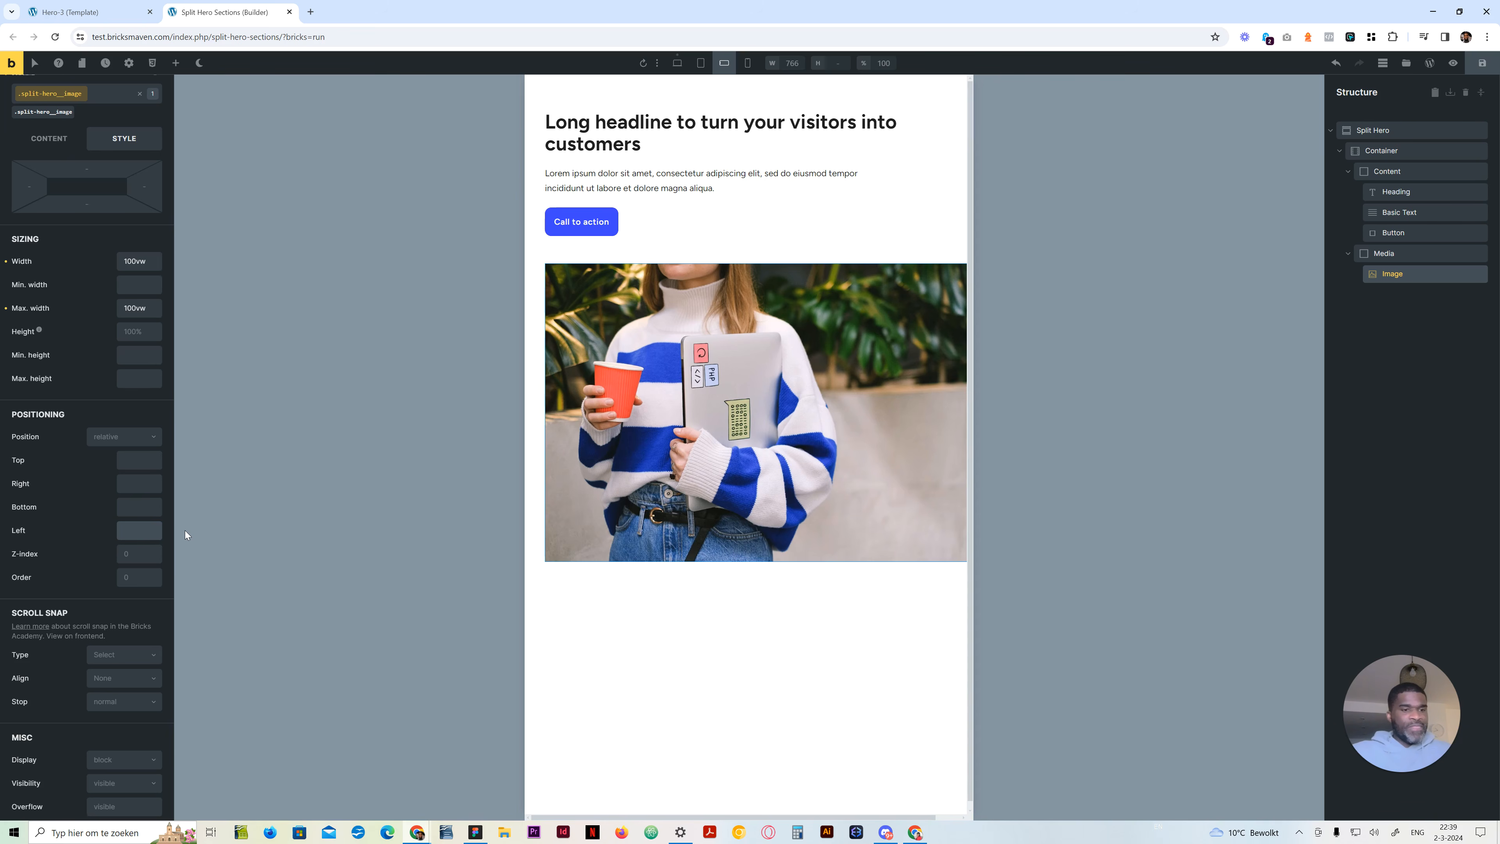
pyautogui.write('50')
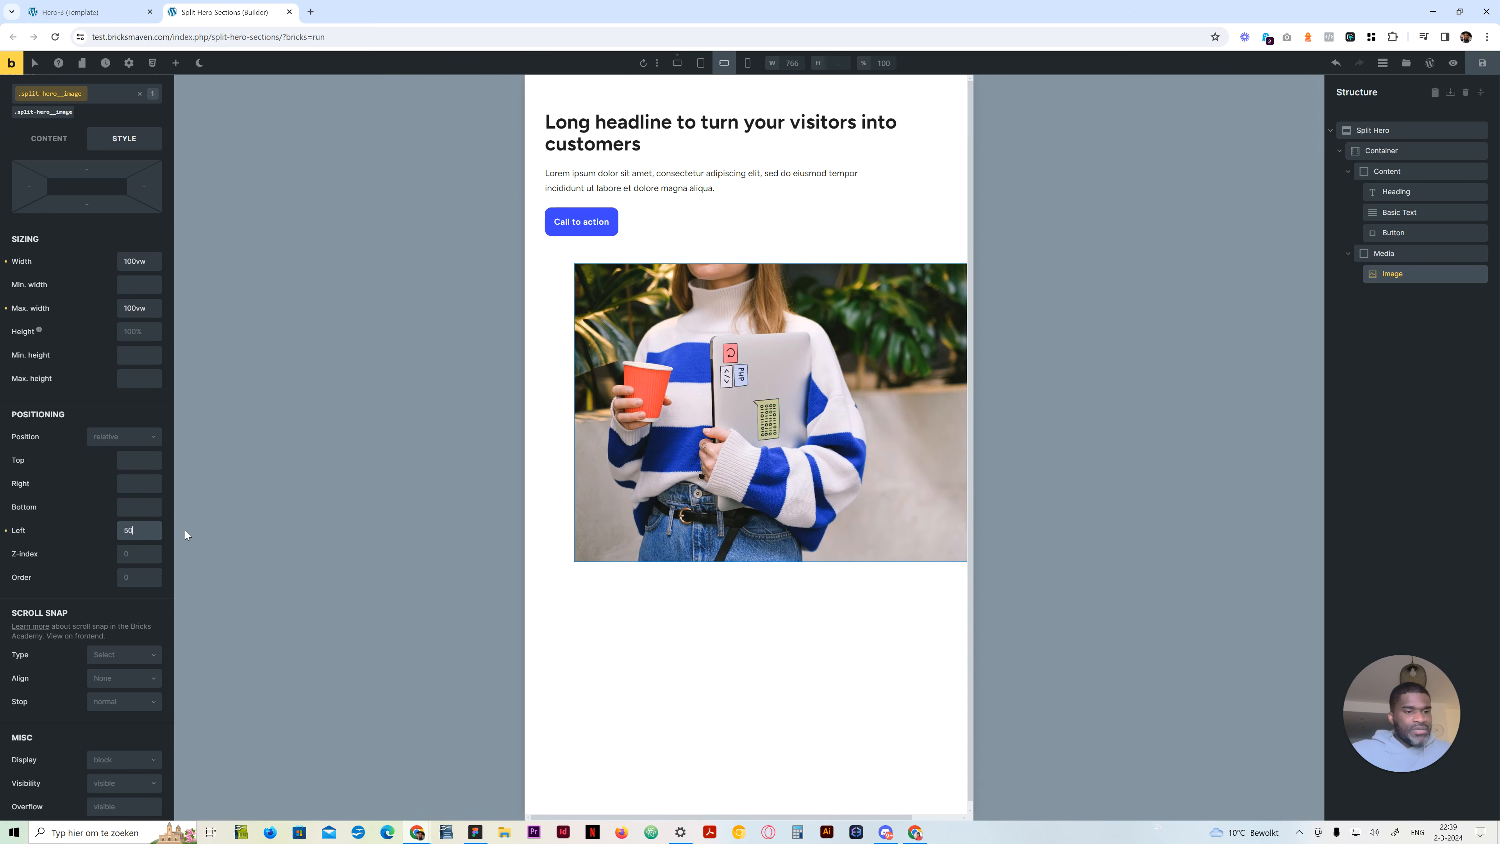
pyautogui.press('BackSpace')
pyautogui.press('BackSpace')
pyautogui.scroll(3, 59, 272)
# Add !important to the Image's left margin, set its left position to 50% after trying 100%, and preview mobile portrait
pyautogui.click(35, 289)
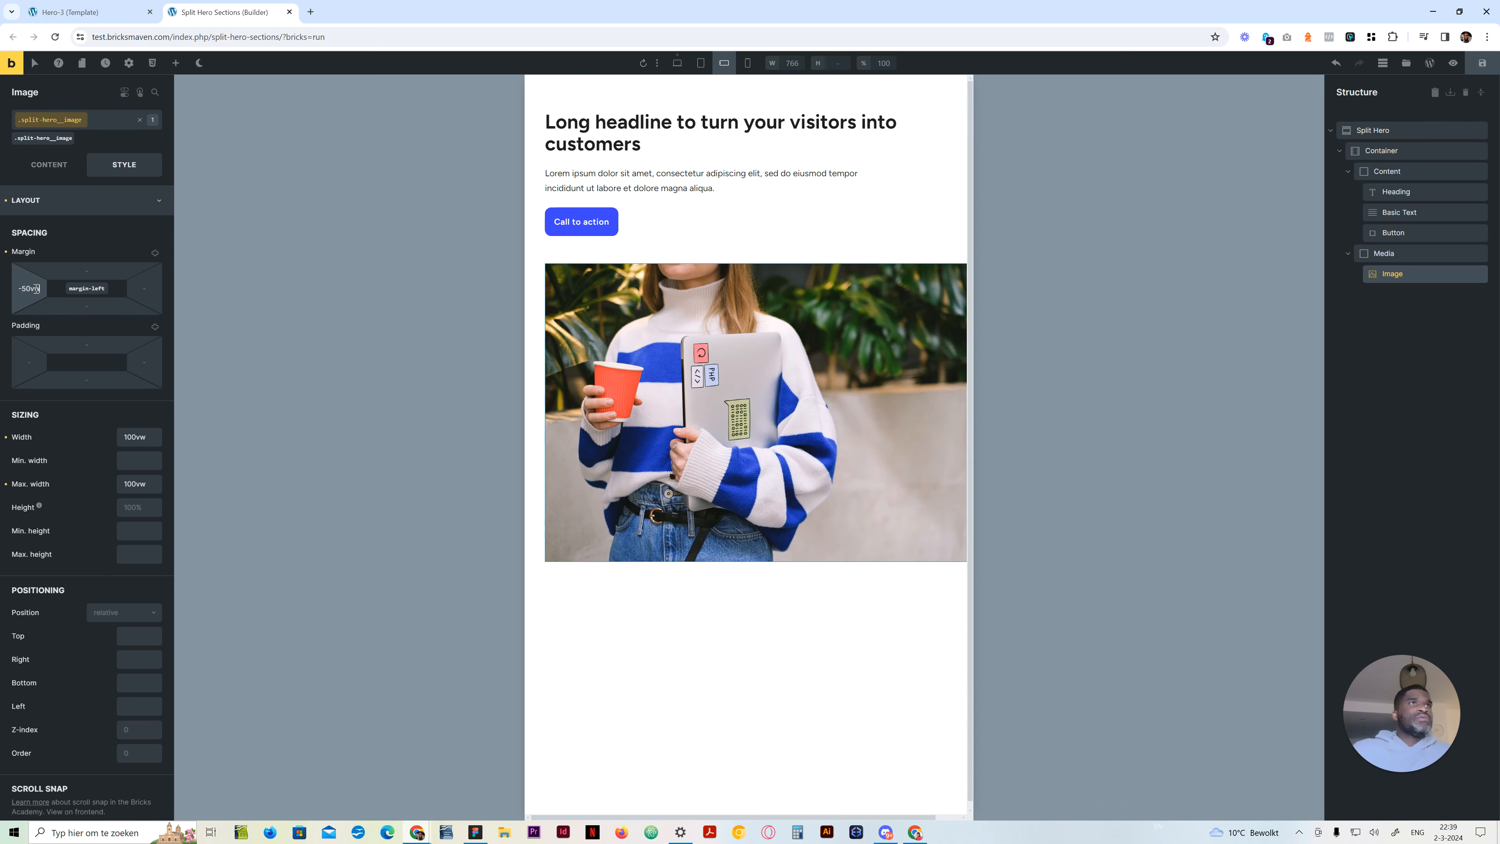
pyautogui.write('!important')
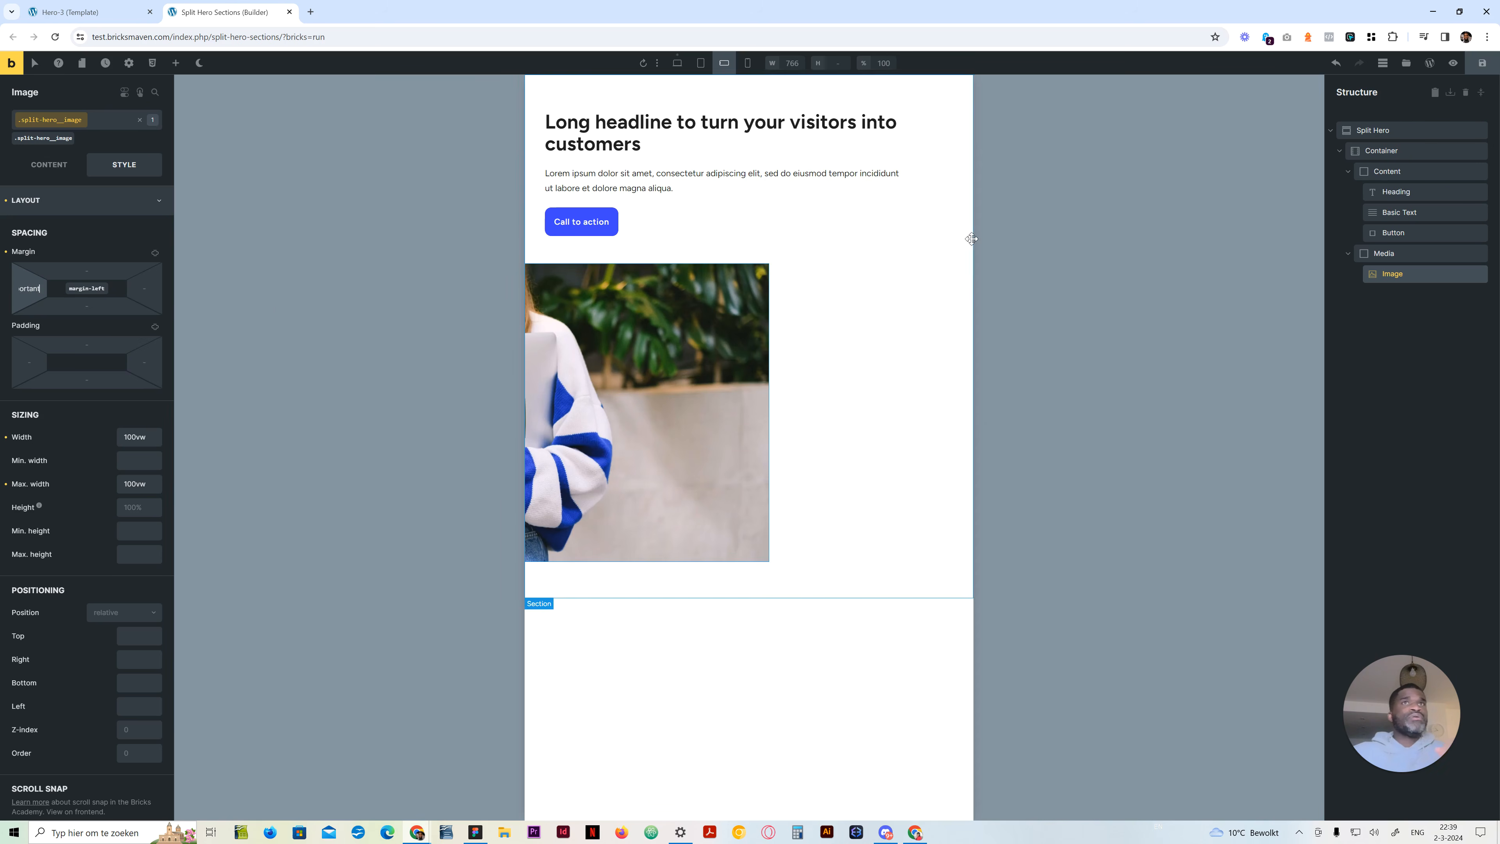
pyautogui.scroll(-4, 98, 508)
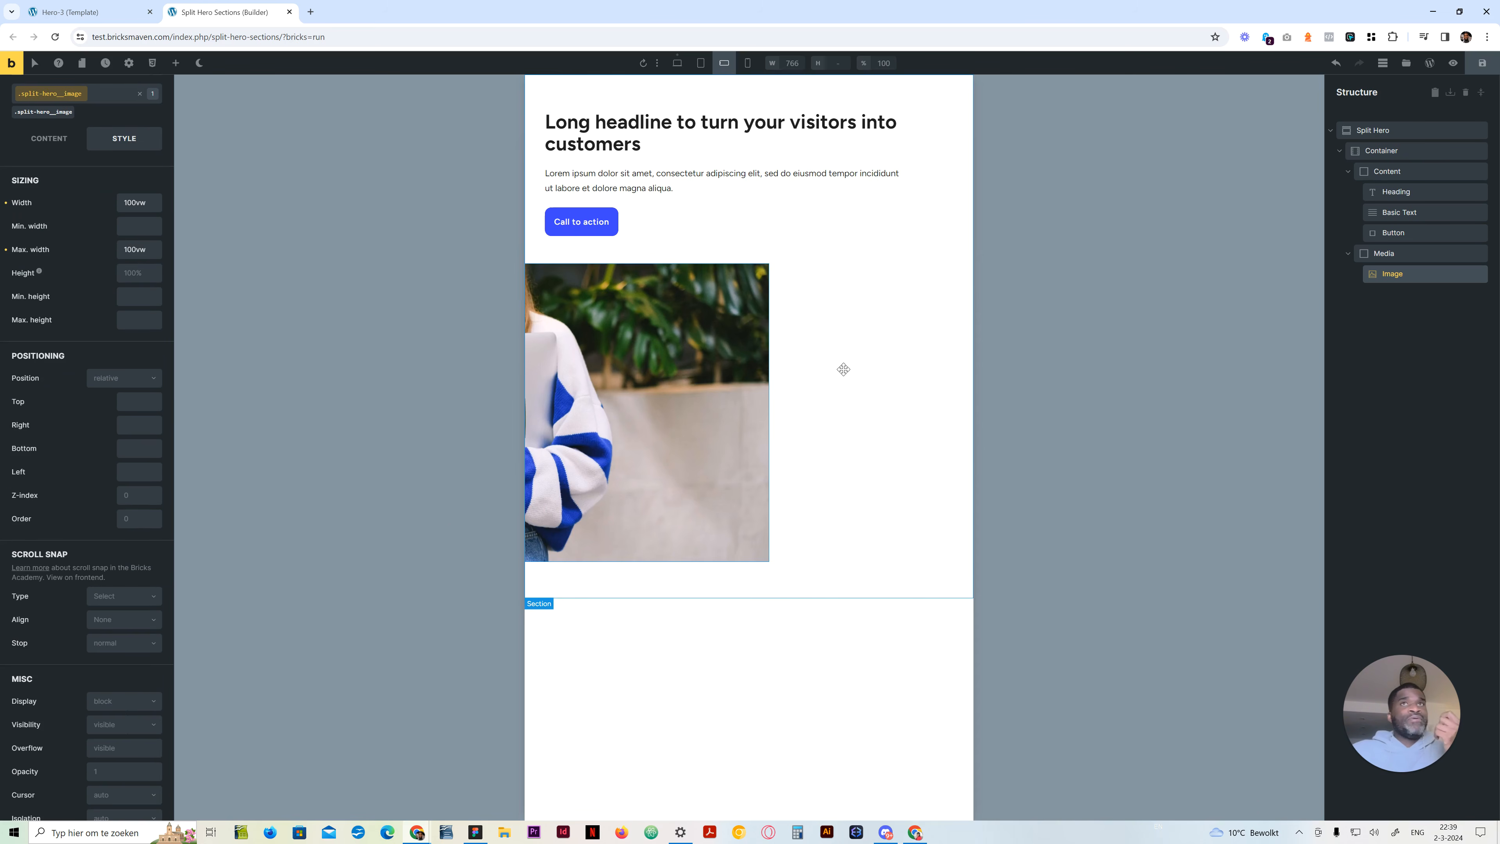
pyautogui.click(137, 473)
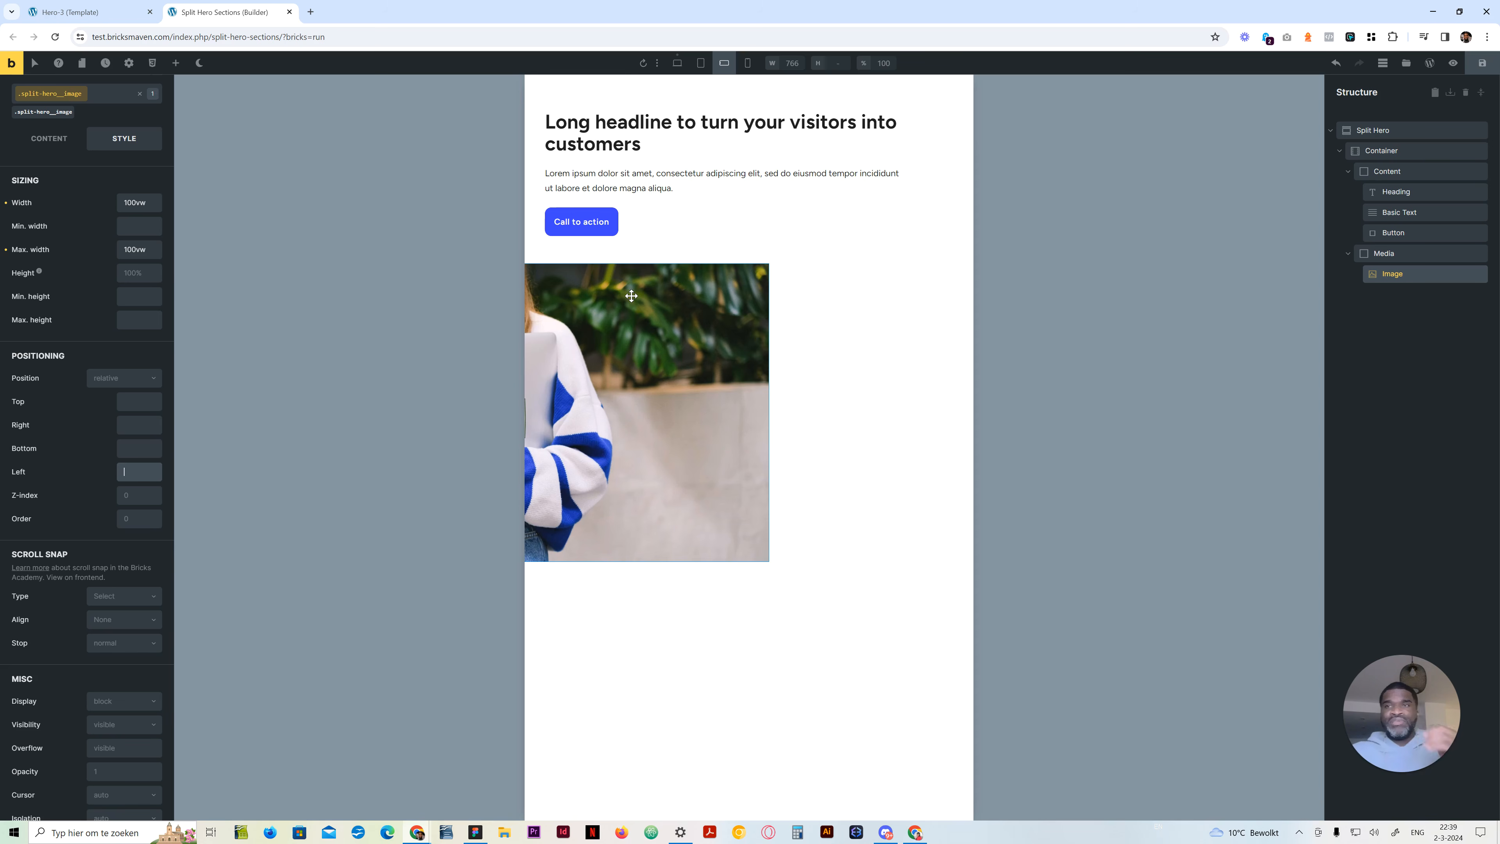
pyautogui.write('100%')
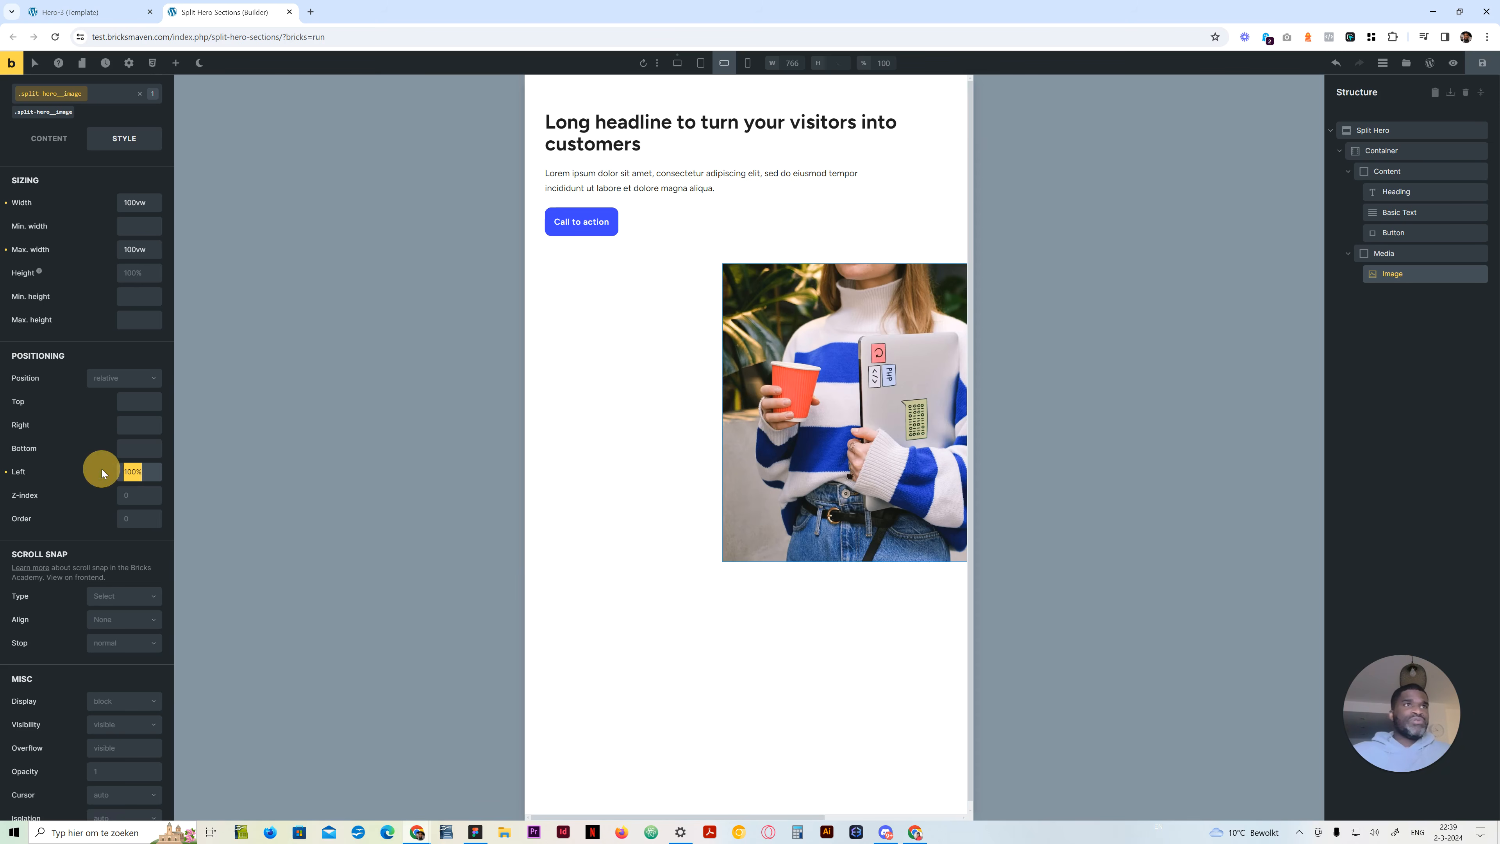
pyautogui.write('50%')
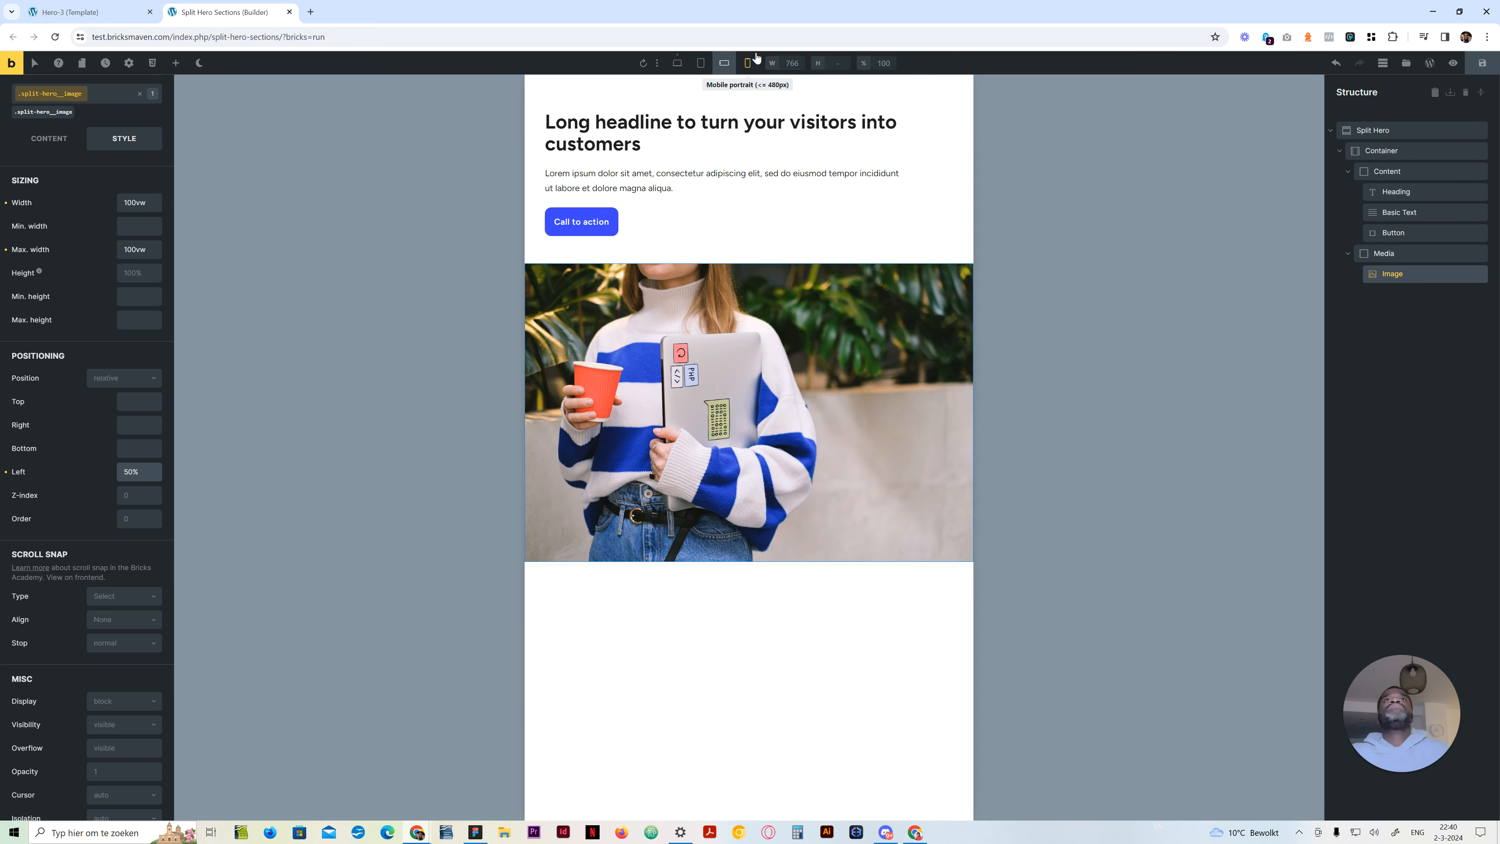
pyautogui.click(747, 62)
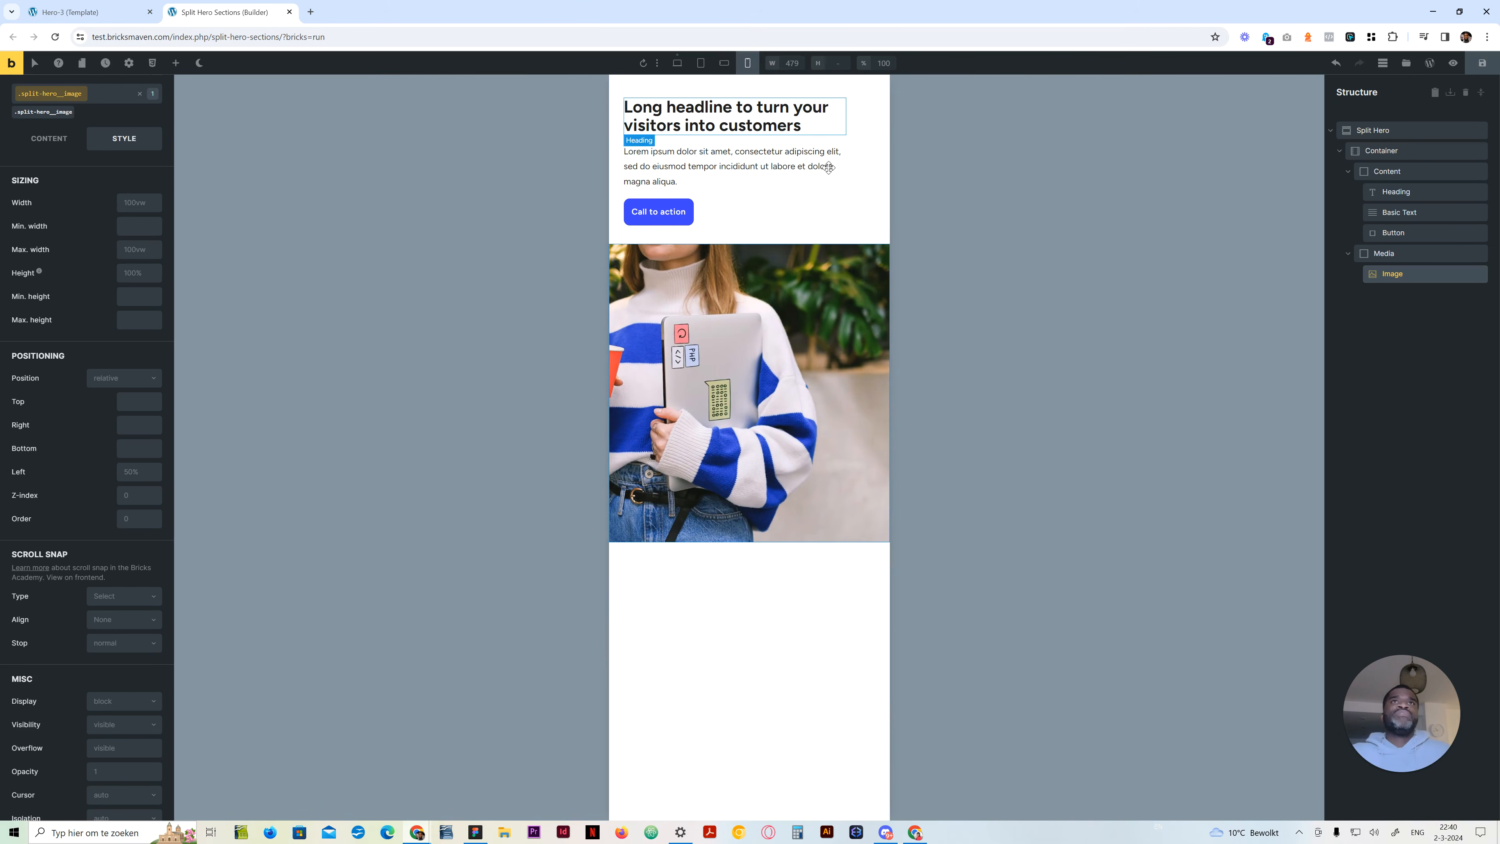
# Set the Media block's order to -1 at mobile landscape so the image sits above the content
pyautogui.click(729, 69)
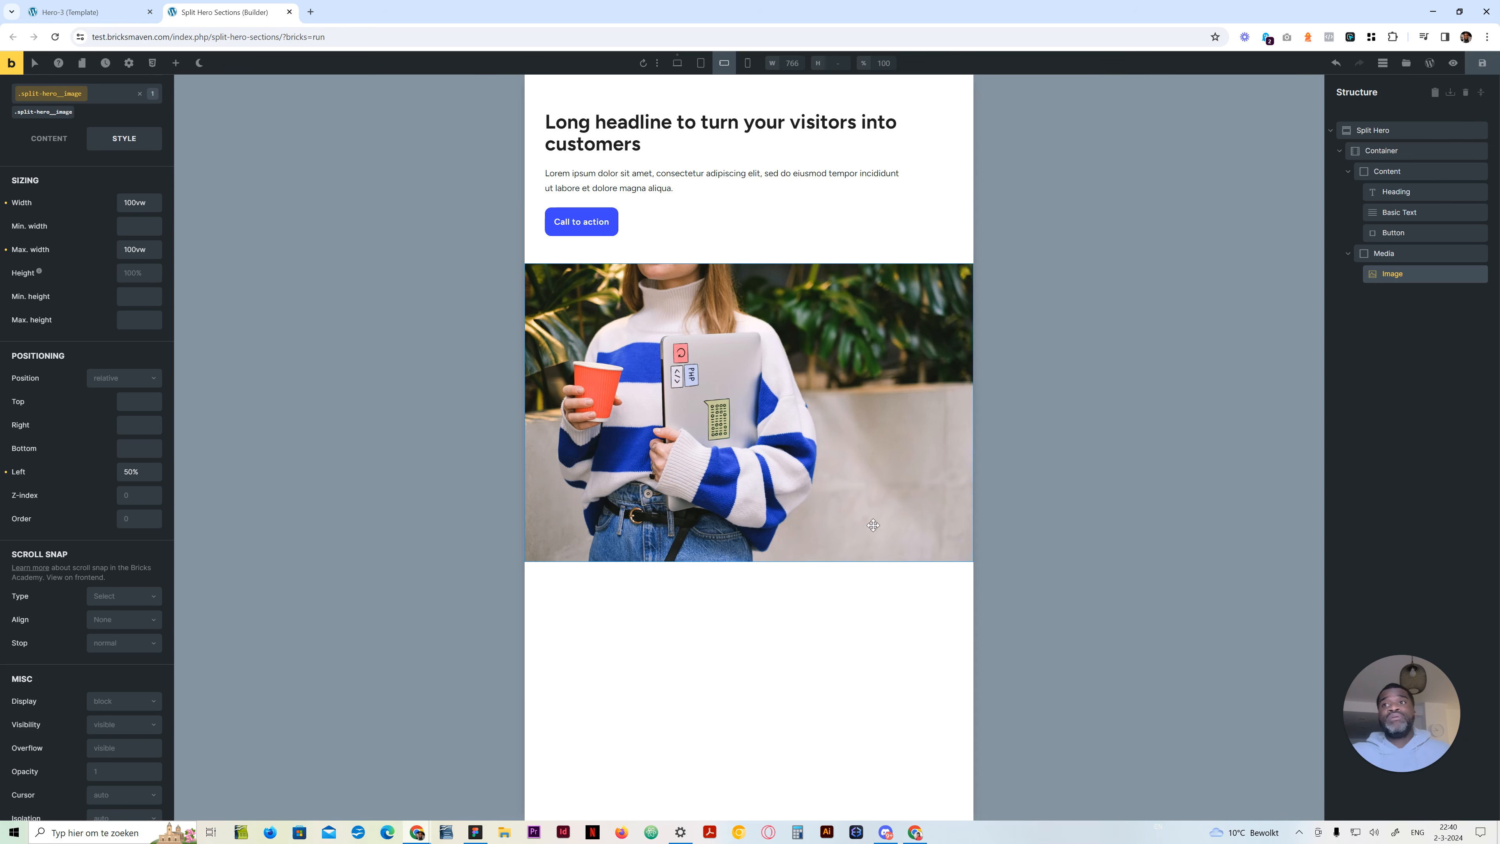
pyautogui.click(1405, 253)
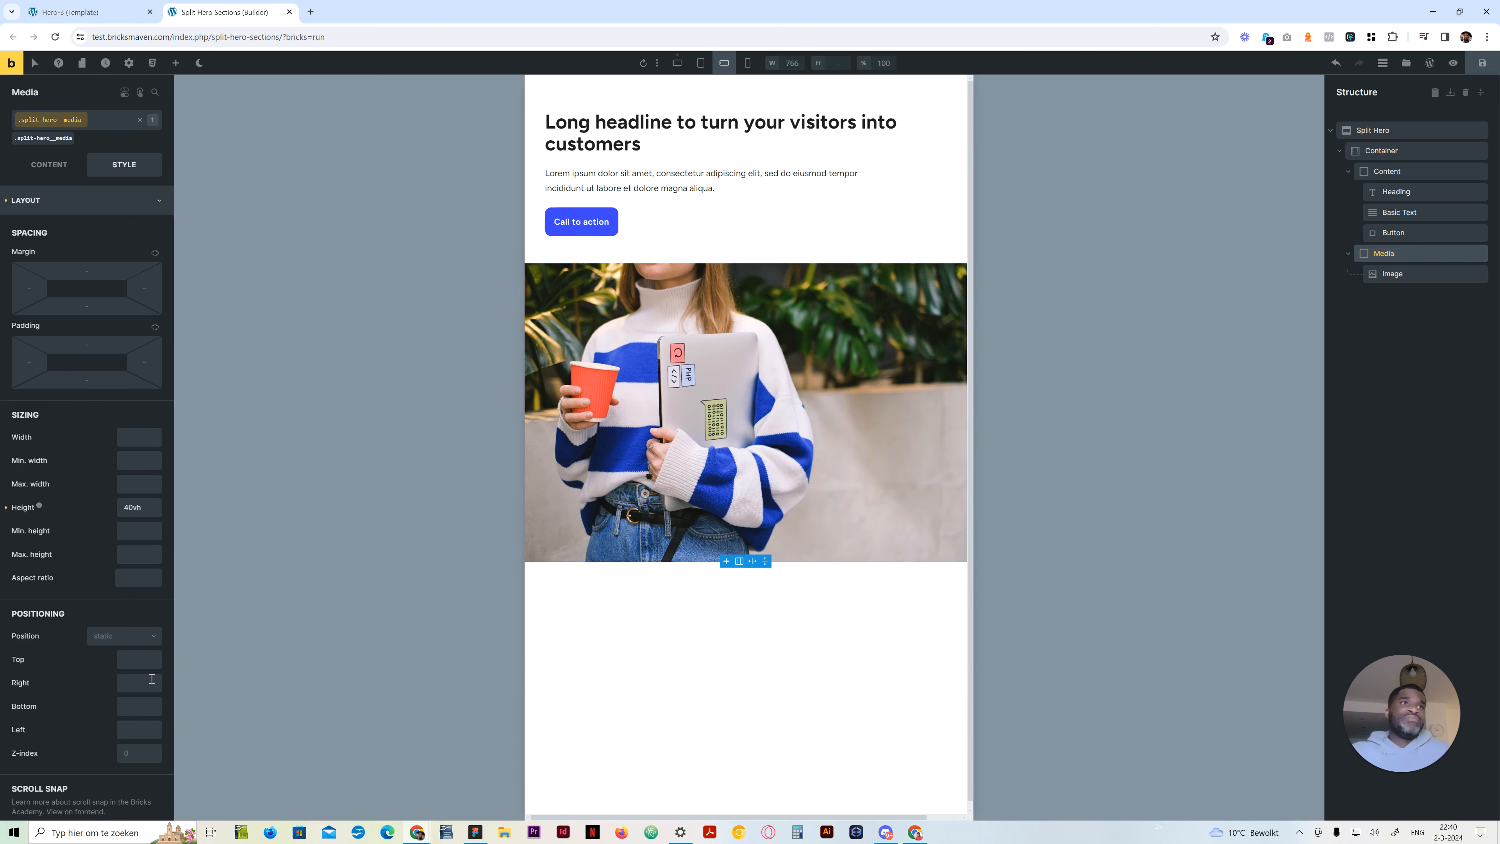
pyautogui.click(49, 165)
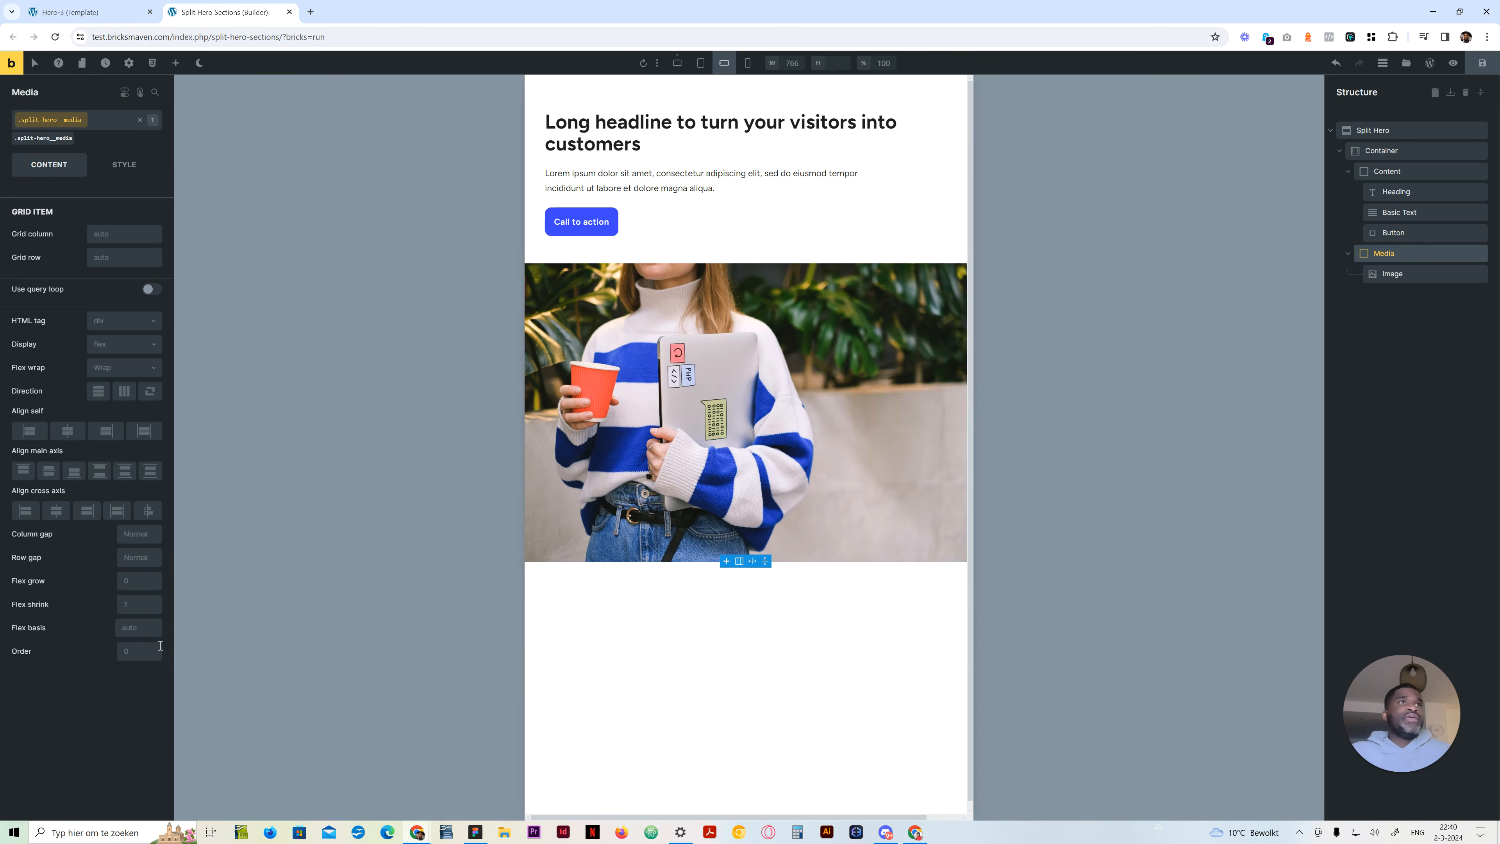
pyautogui.click(133, 651)
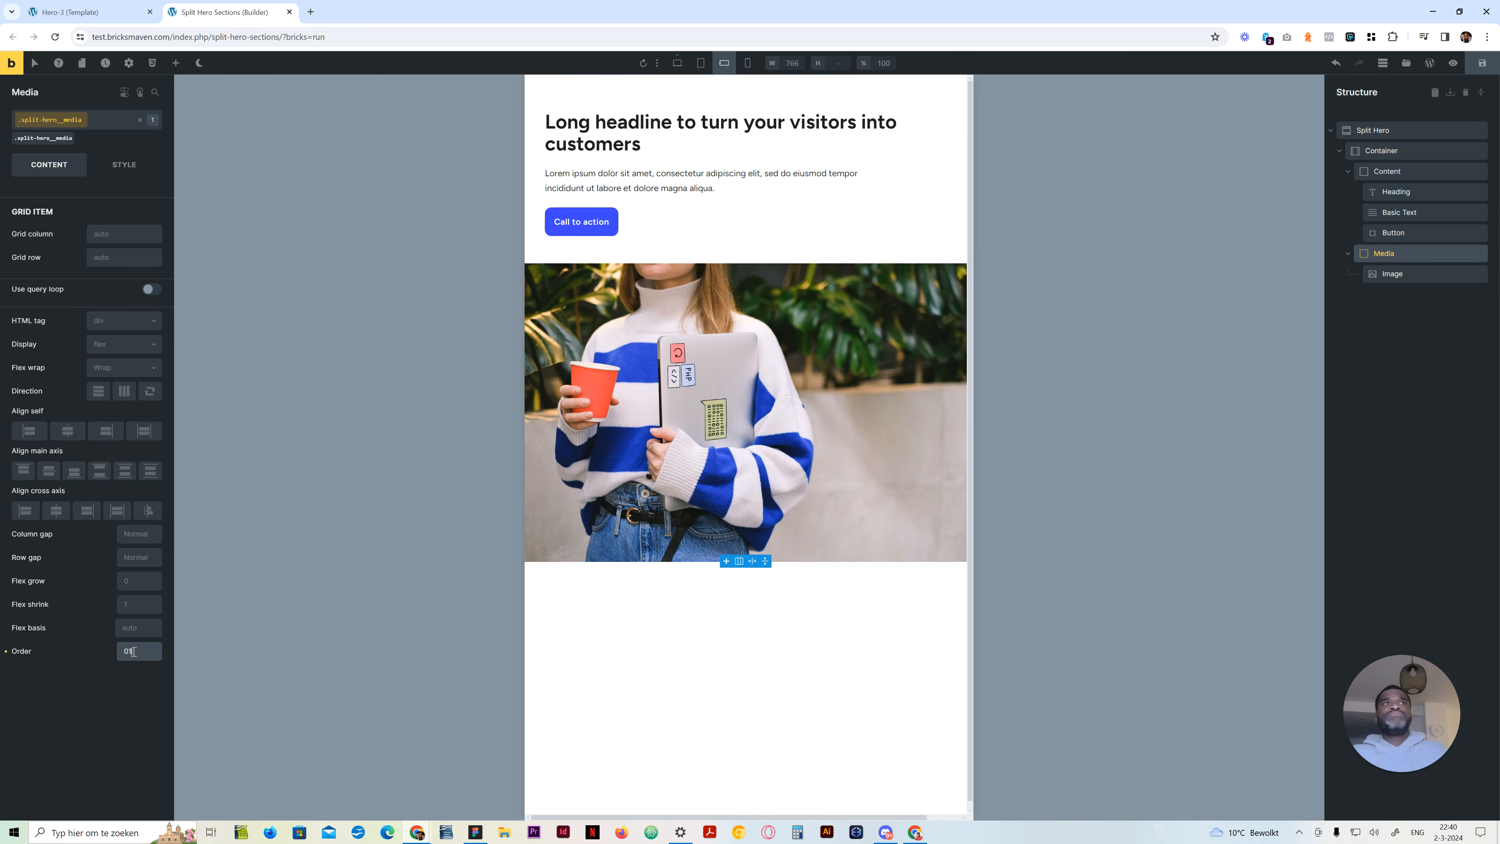
pyautogui.write('-1')
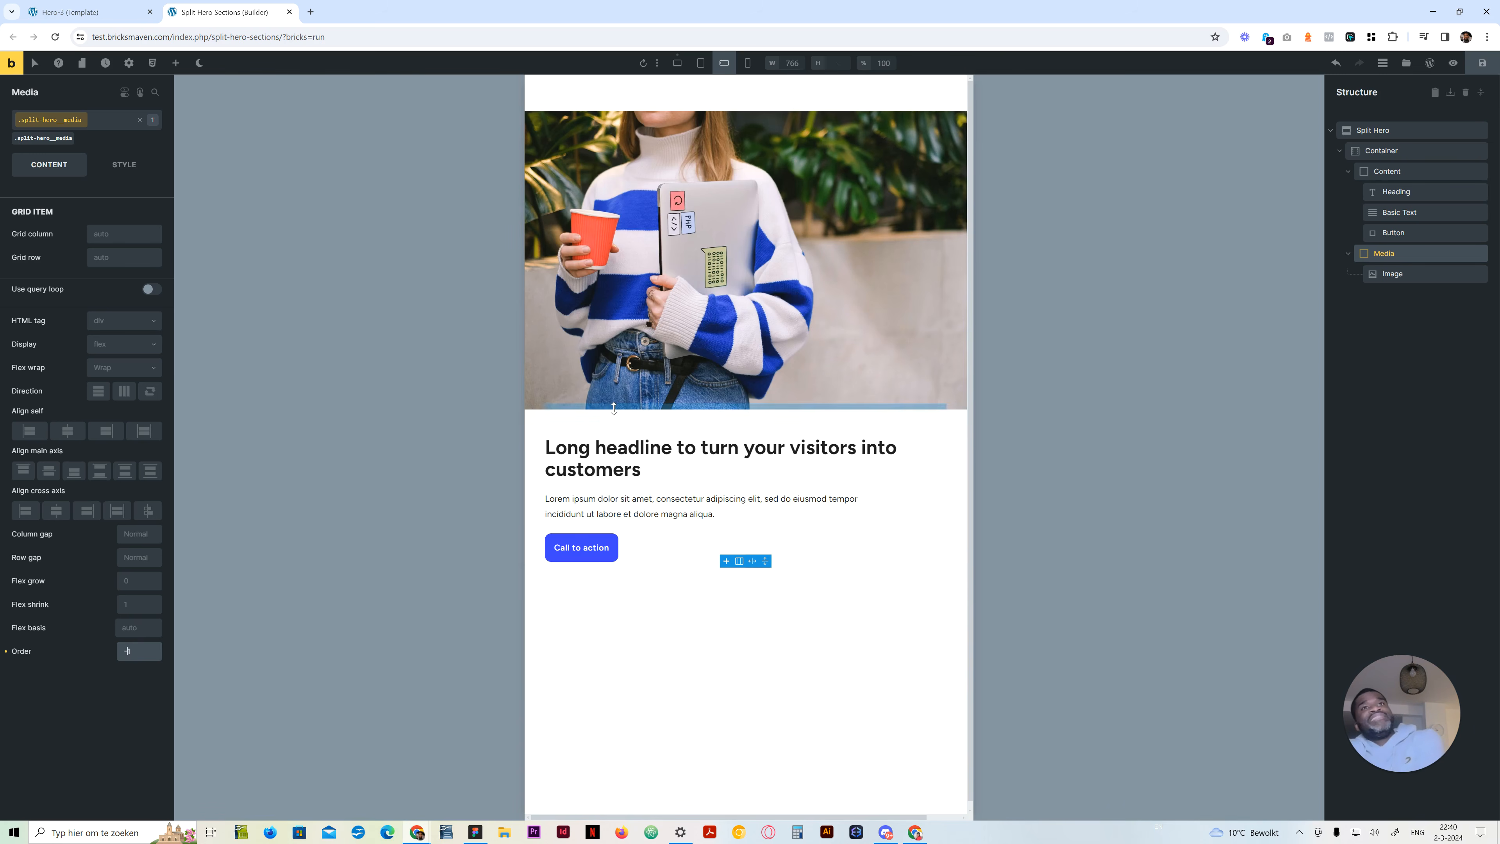
# Clear the Split Hero section's top padding at mobile landscape
pyautogui.click(1416, 122)
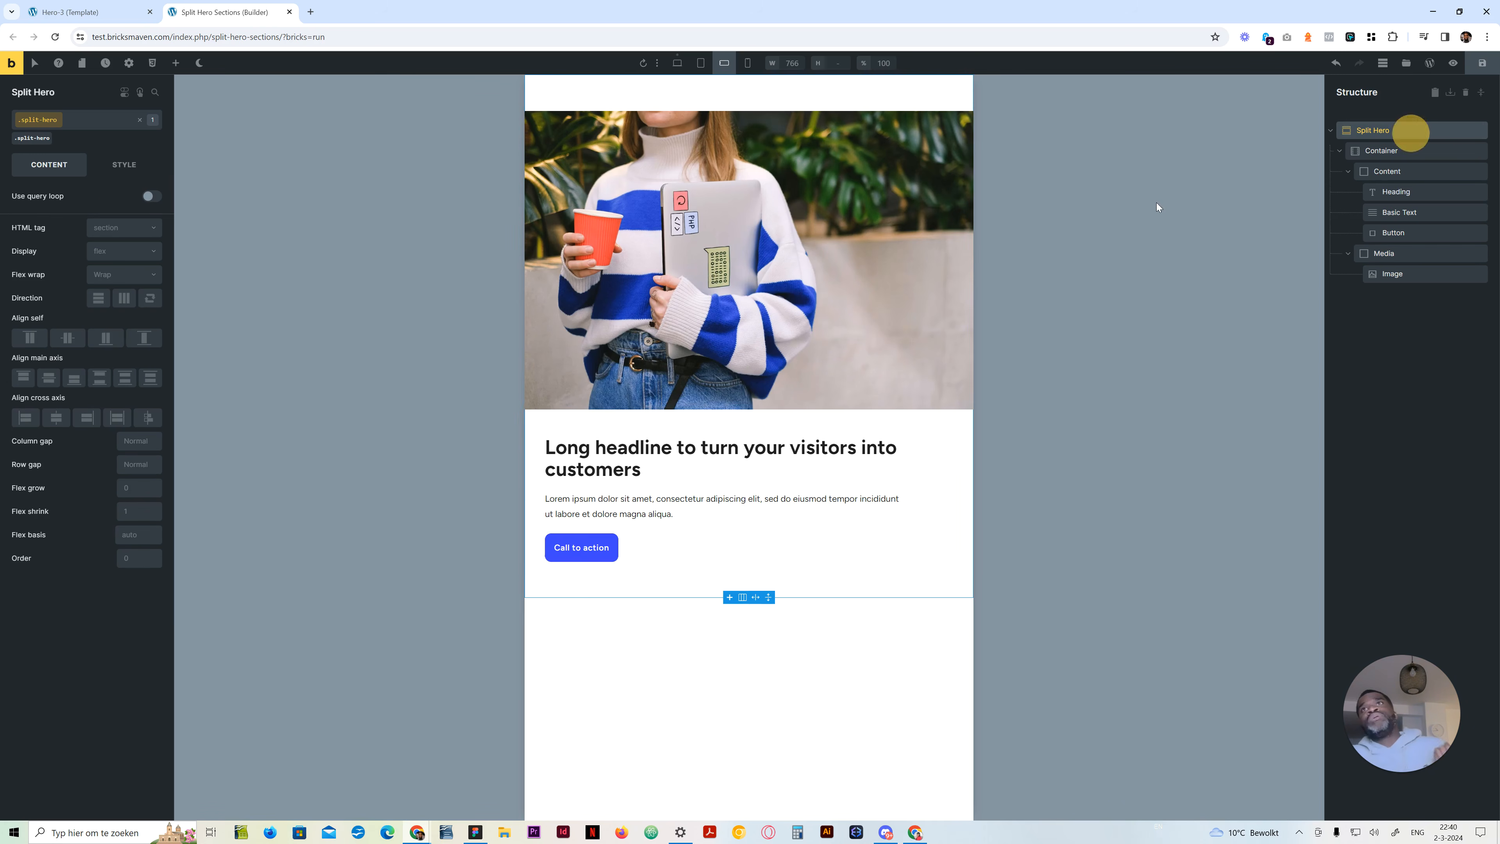
pyautogui.click(121, 165)
pyautogui.moveTo(122, 344); pyautogui.dragTo(36, 346)
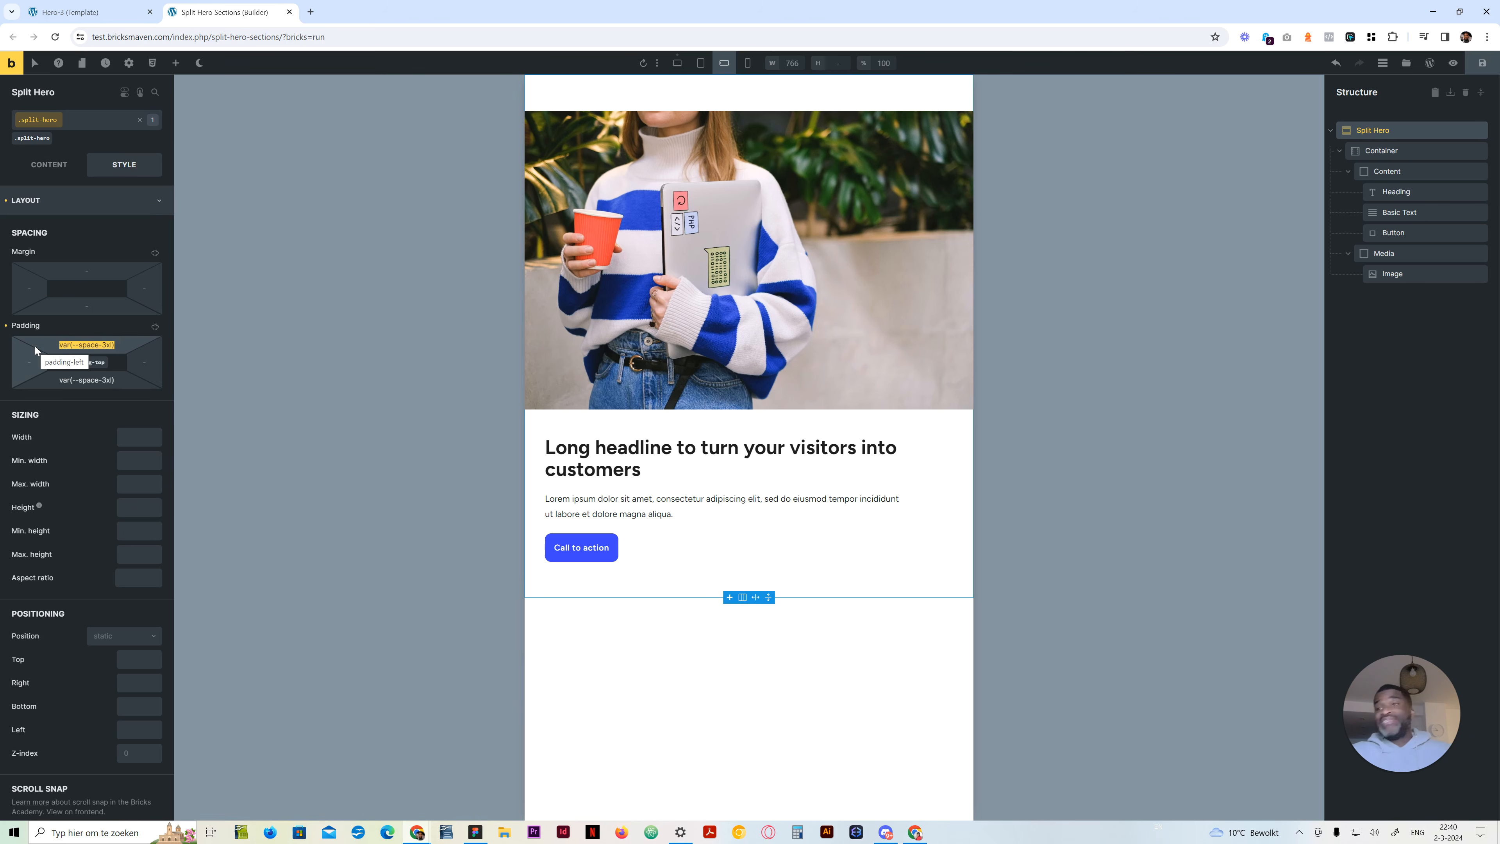
pyautogui.press('BackSpace')
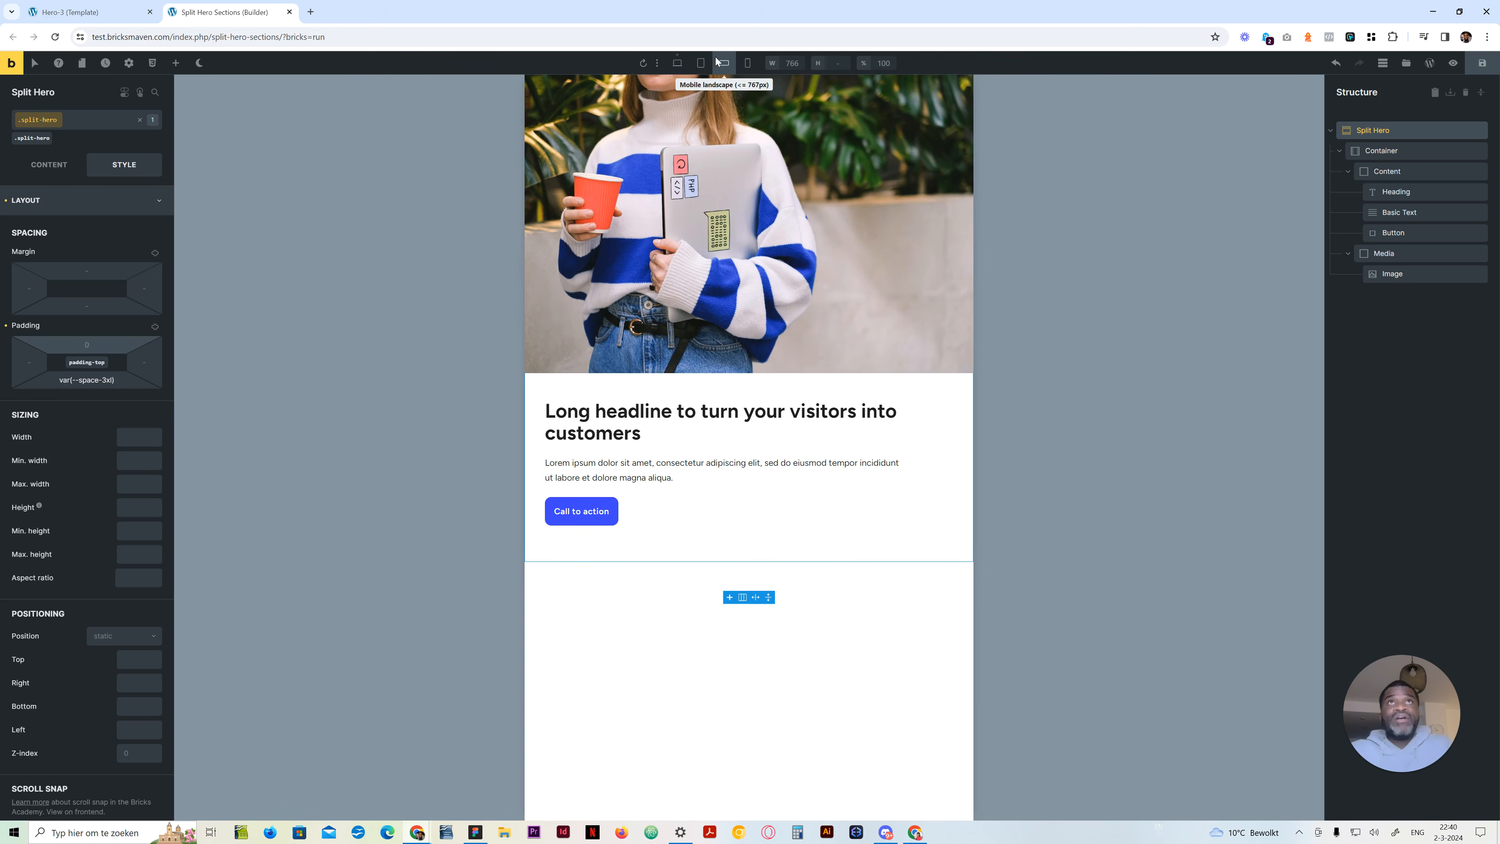
# Compare the hero's layout at mobile portrait, desktop, tablet portrait and mobile landscape
pyautogui.click(746, 65)
pyautogui.click(677, 63)
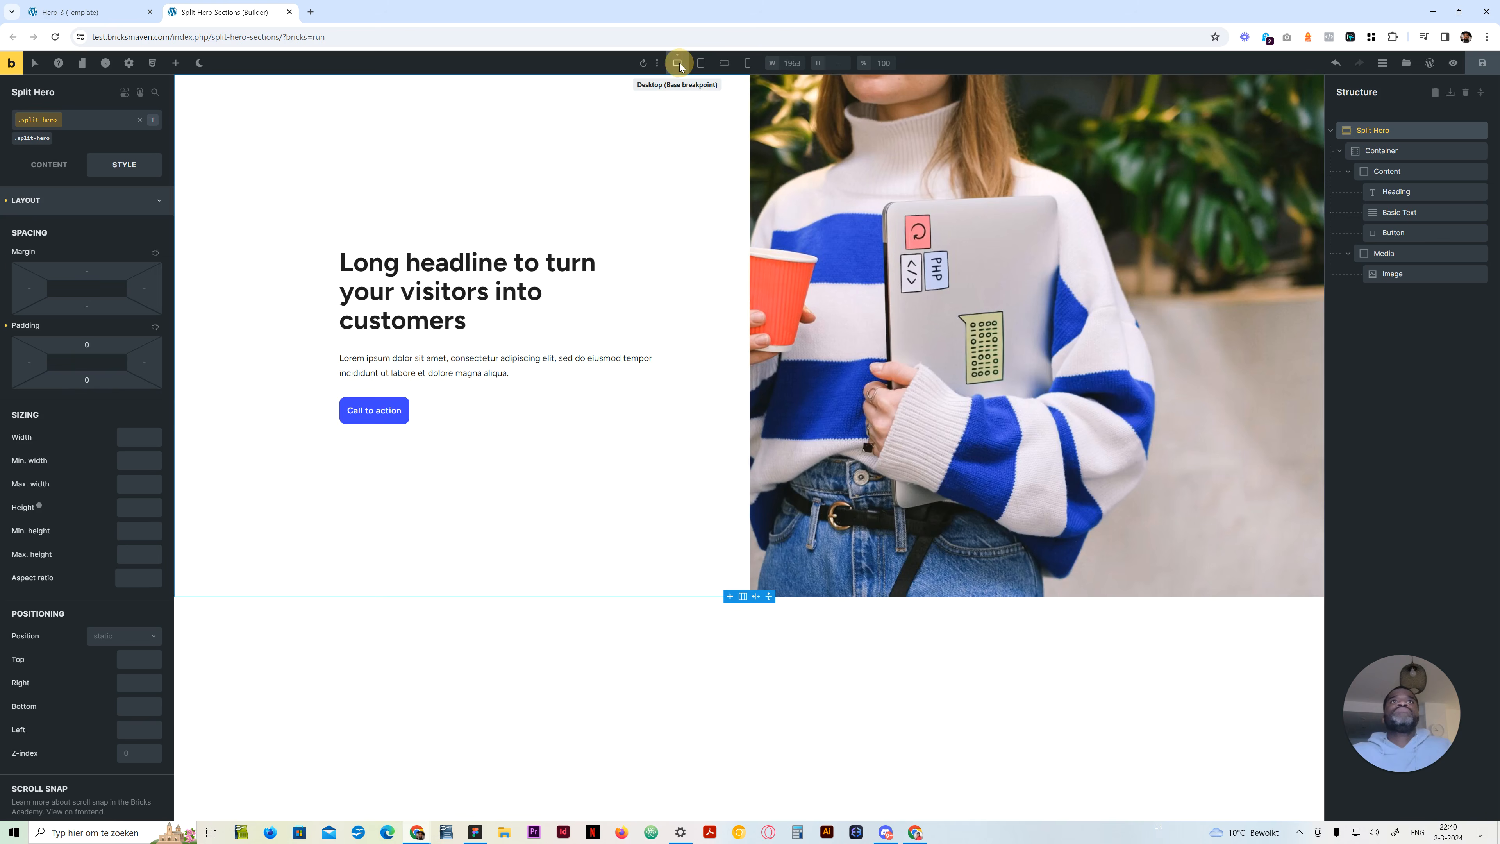
pyautogui.click(701, 63)
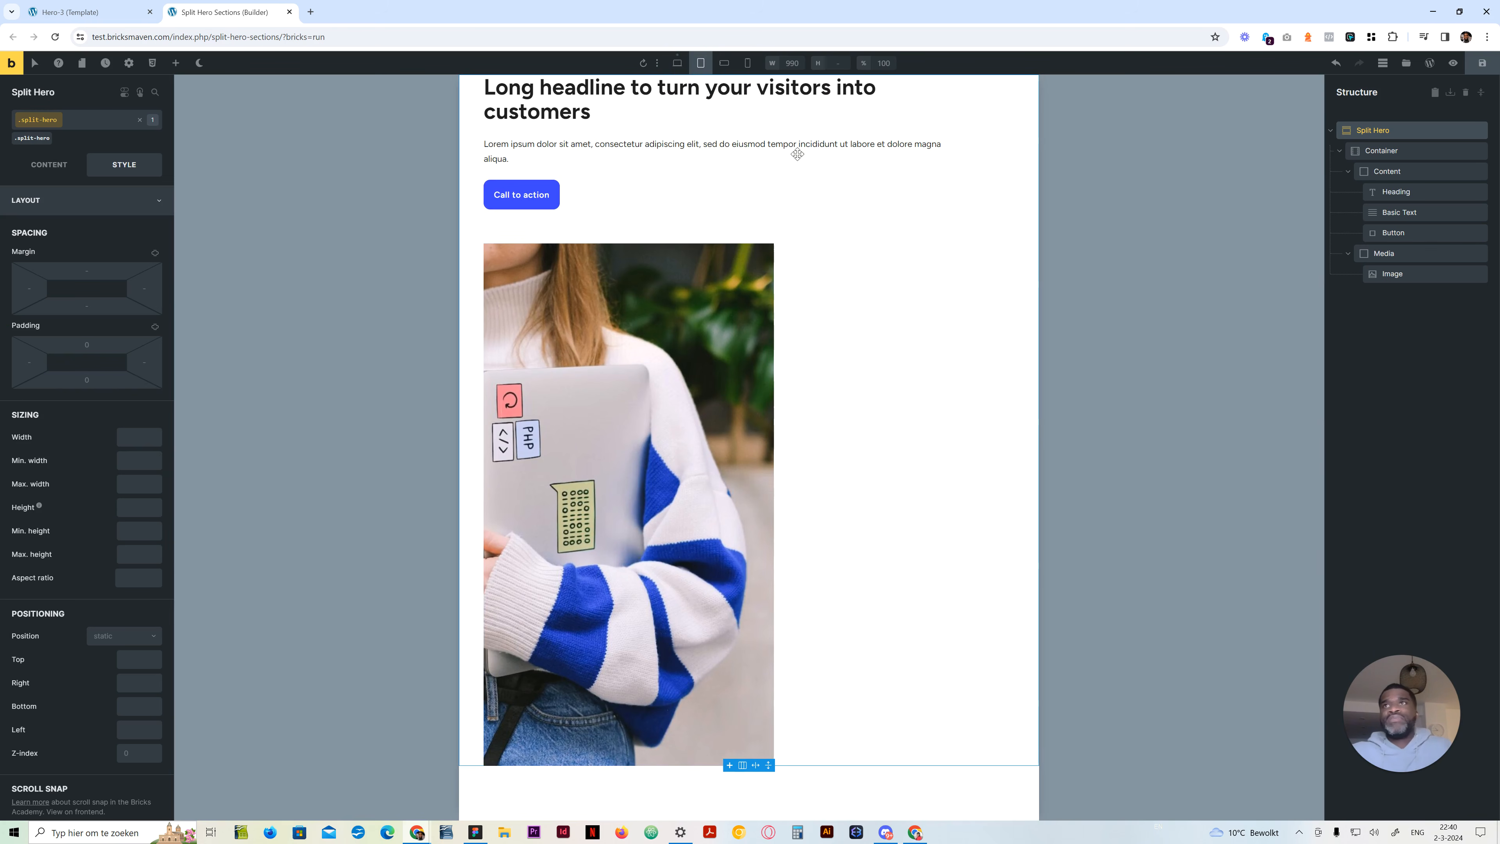
pyautogui.click(722, 63)
pyautogui.click(702, 61)
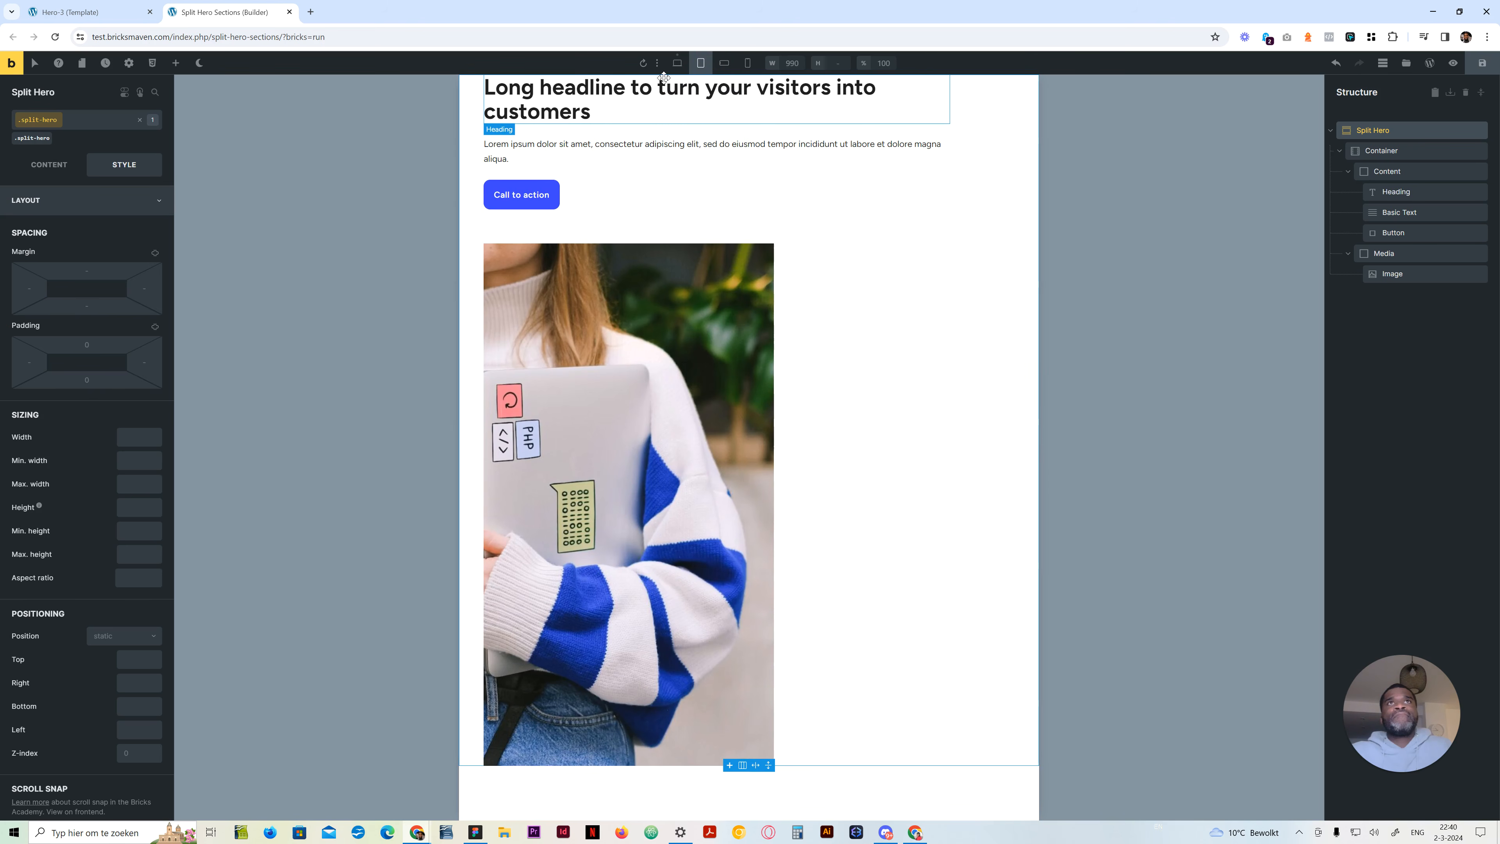
pyautogui.click(674, 63)
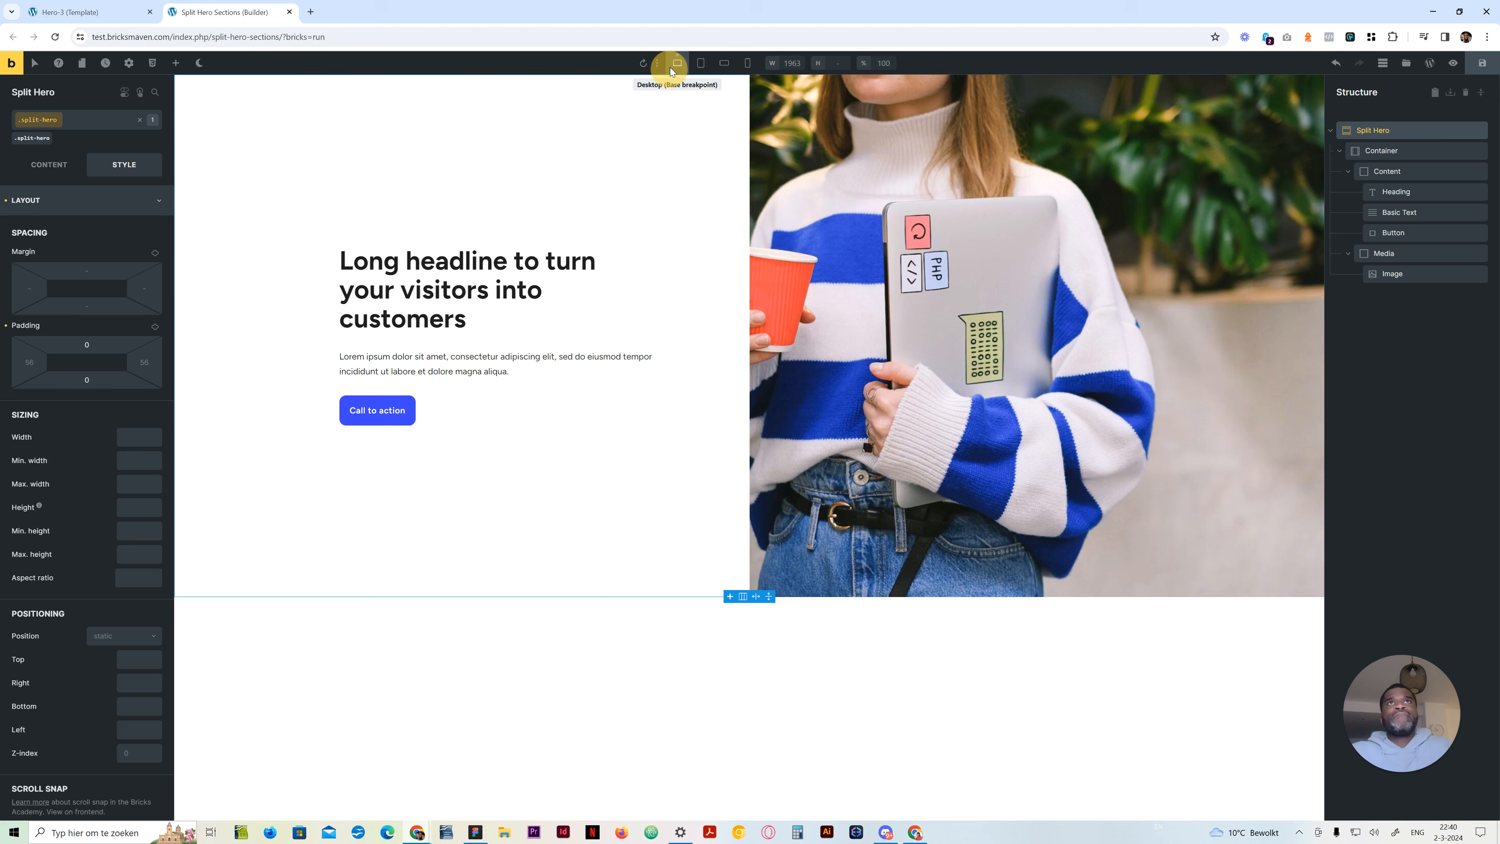
pyautogui.click(697, 61)
pyautogui.click(725, 63)
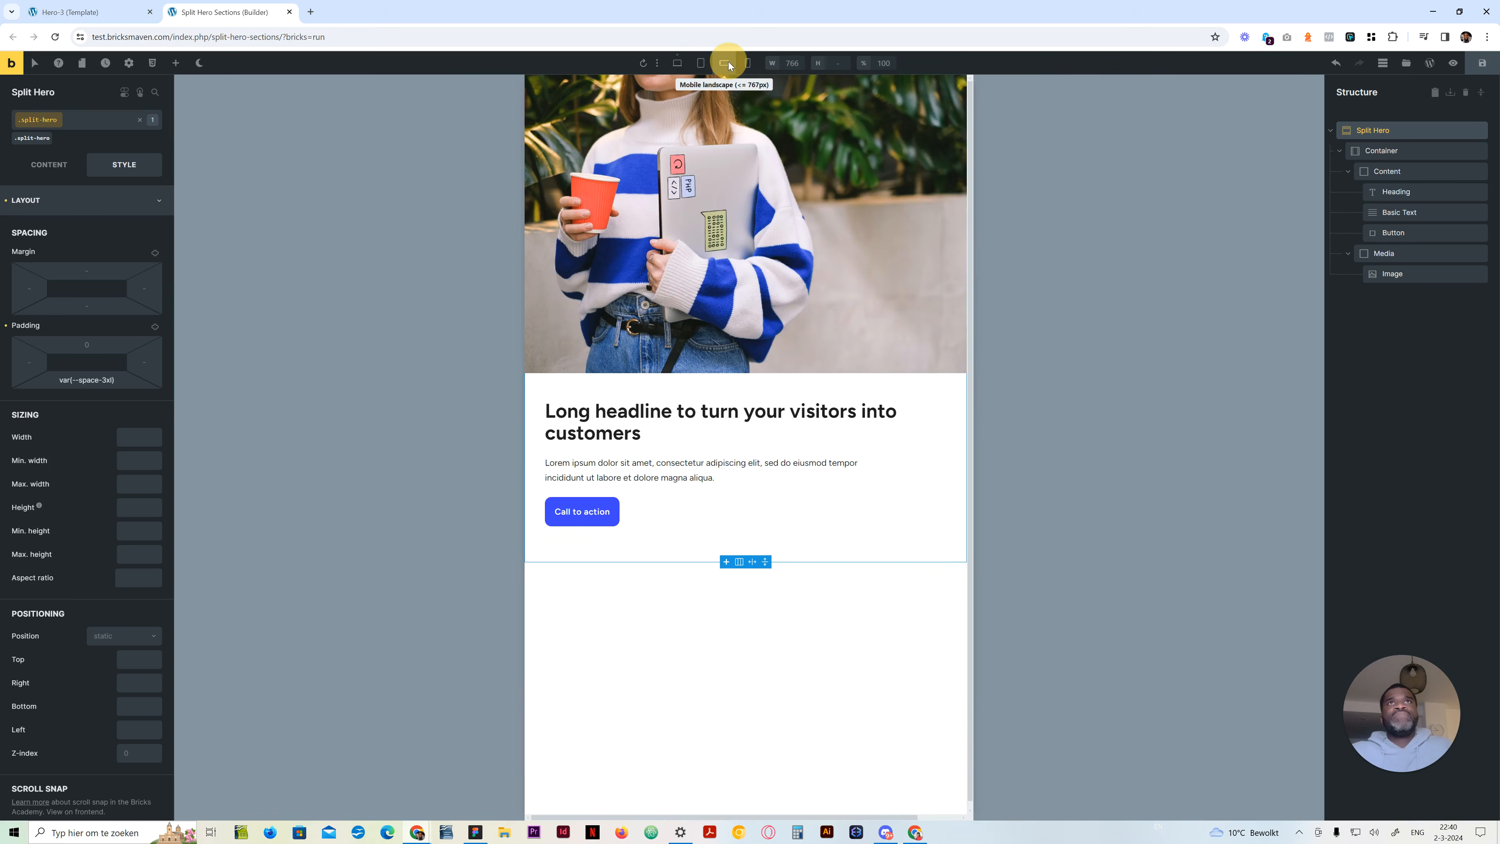
# Clear the Container's grid template columns at tablet portrait and set them to repeat(1, minmax(0, 1fr)) at mobile landscape
pyautogui.click(702, 62)
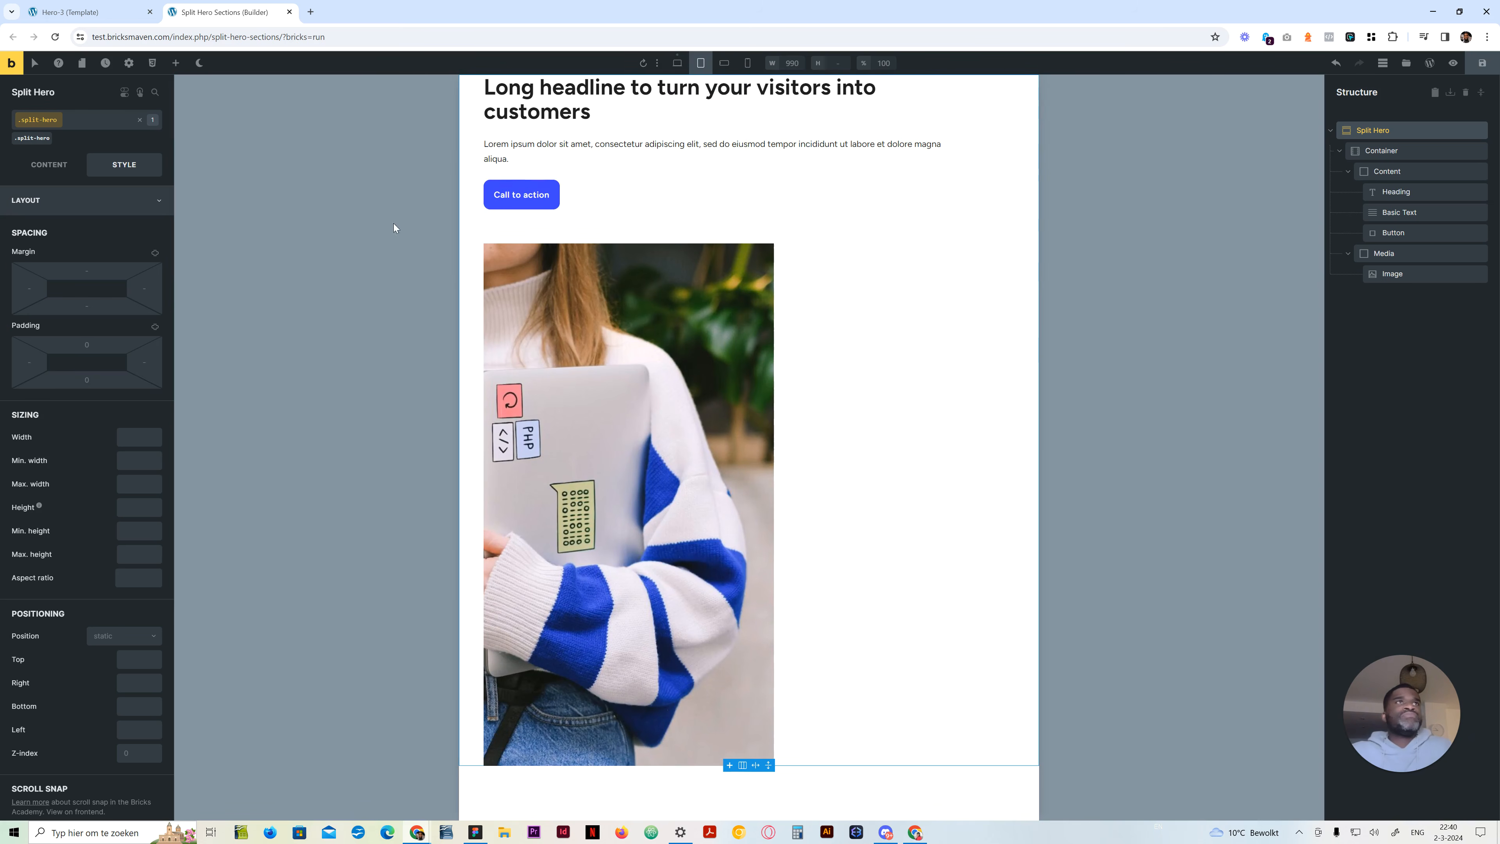
pyautogui.click(1406, 150)
pyautogui.click(49, 164)
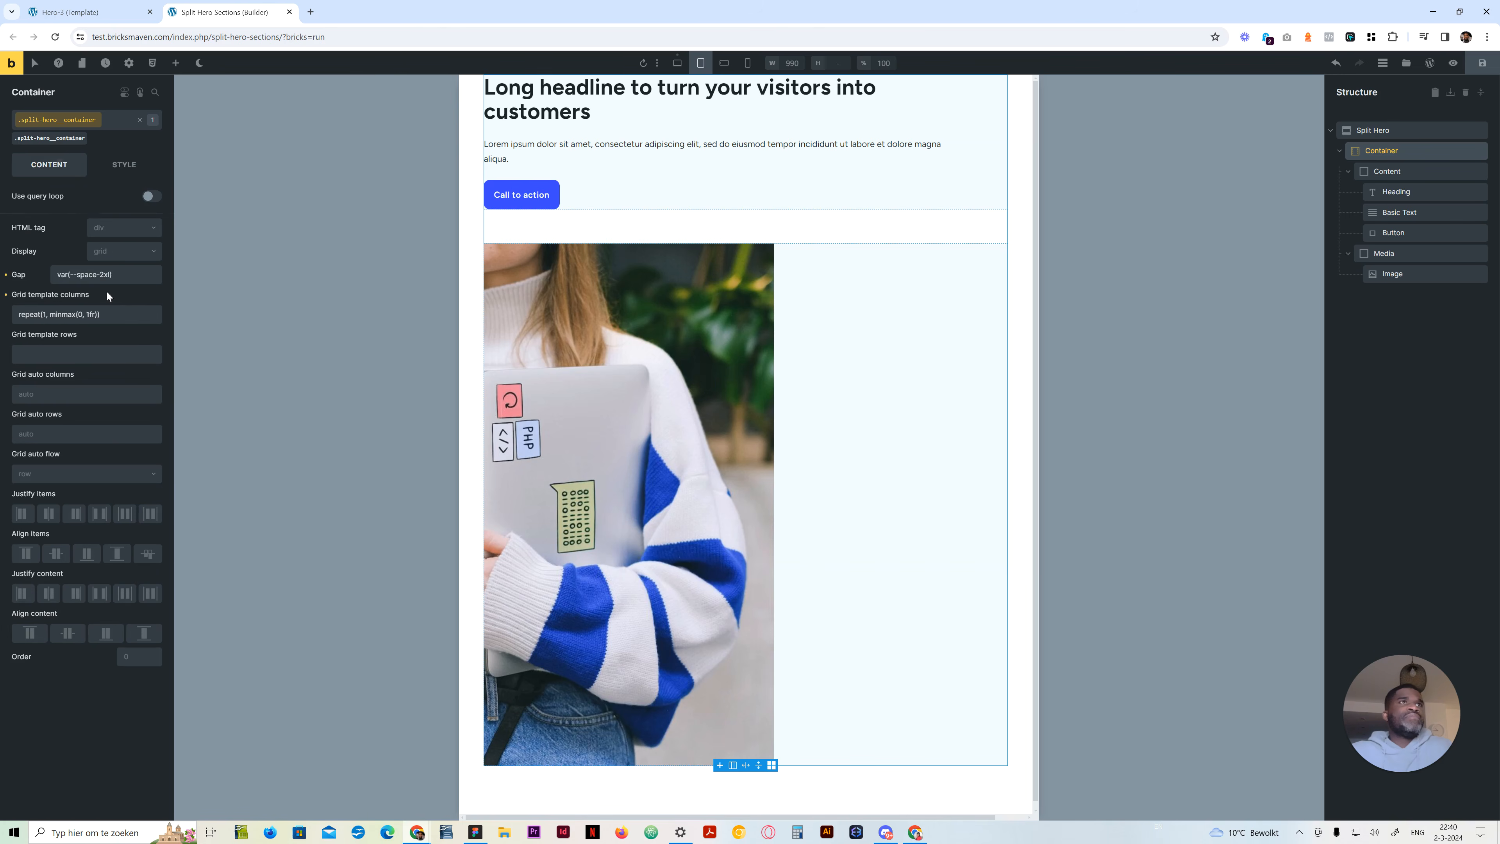
pyautogui.click(51, 314)
pyautogui.hotkey('ctrl', 'a')
pyautogui.hotkey('ctrl', 'c')
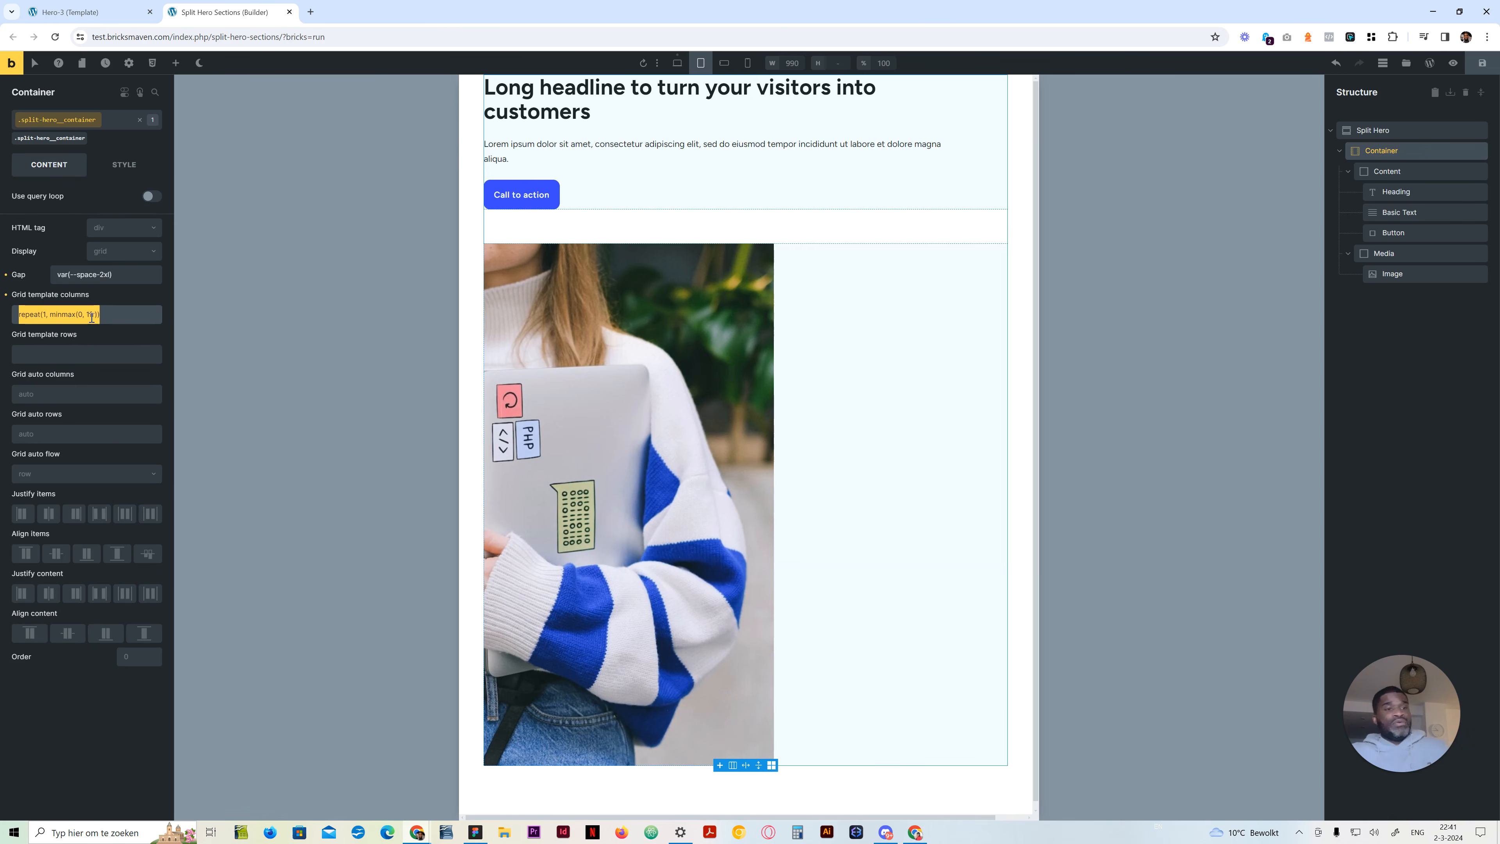
pyautogui.press('BackSpace')
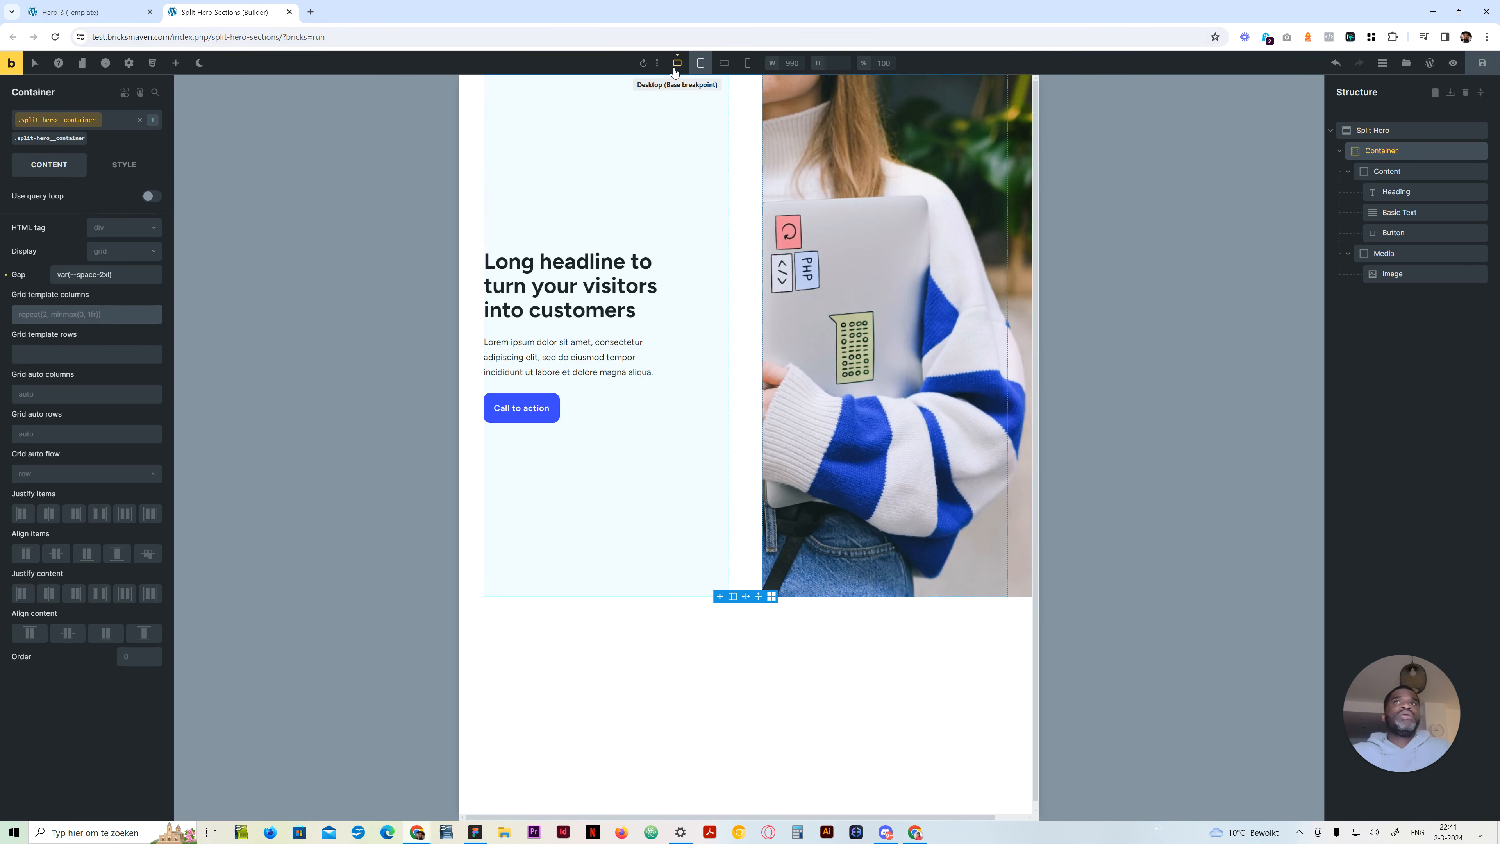
pyautogui.click(723, 63)
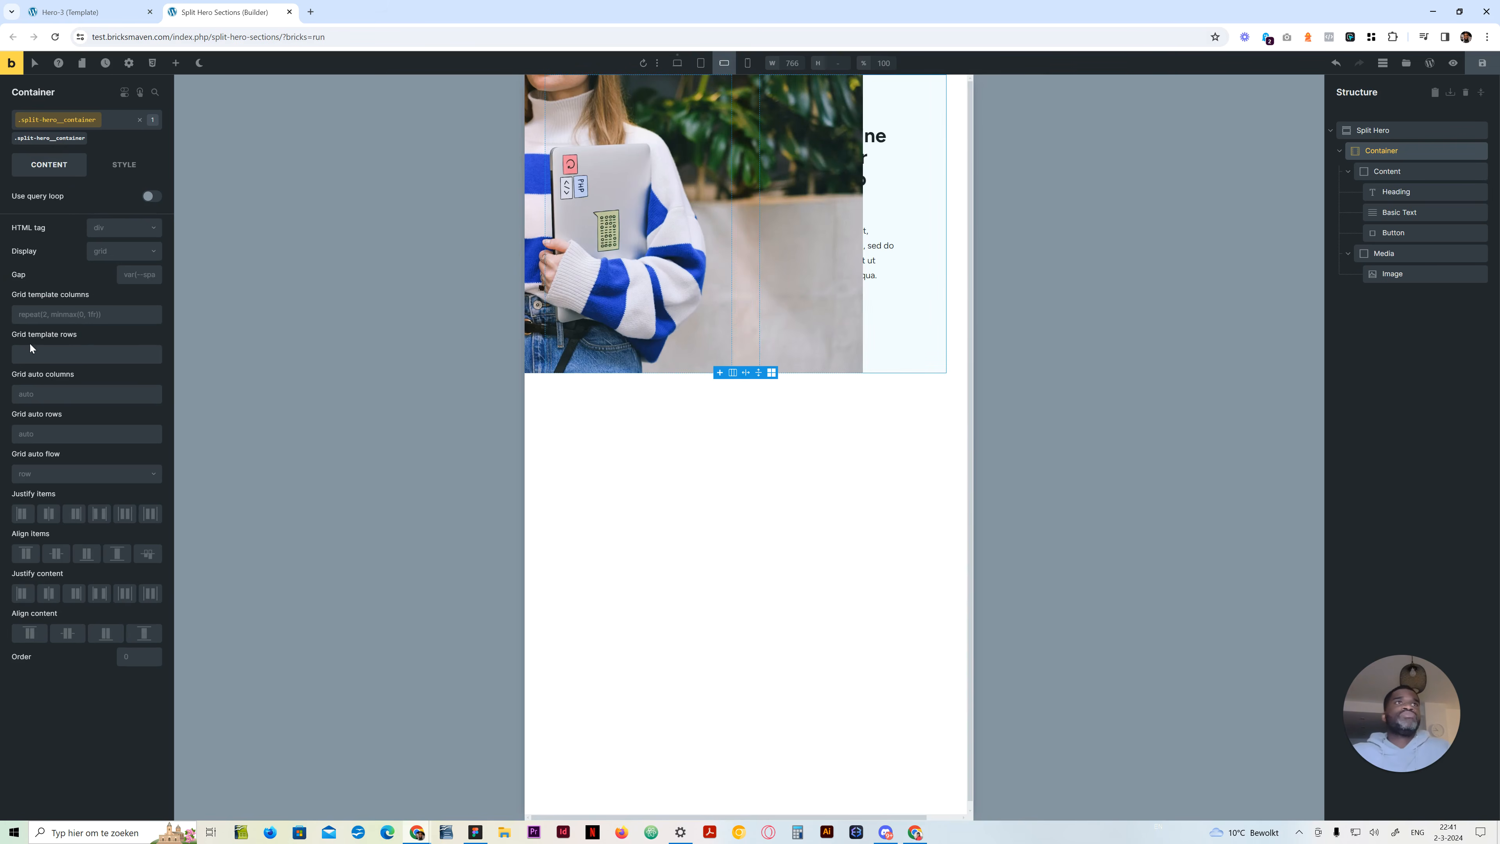
pyautogui.click(70, 315)
pyautogui.hotkey('ctrl', 'v')
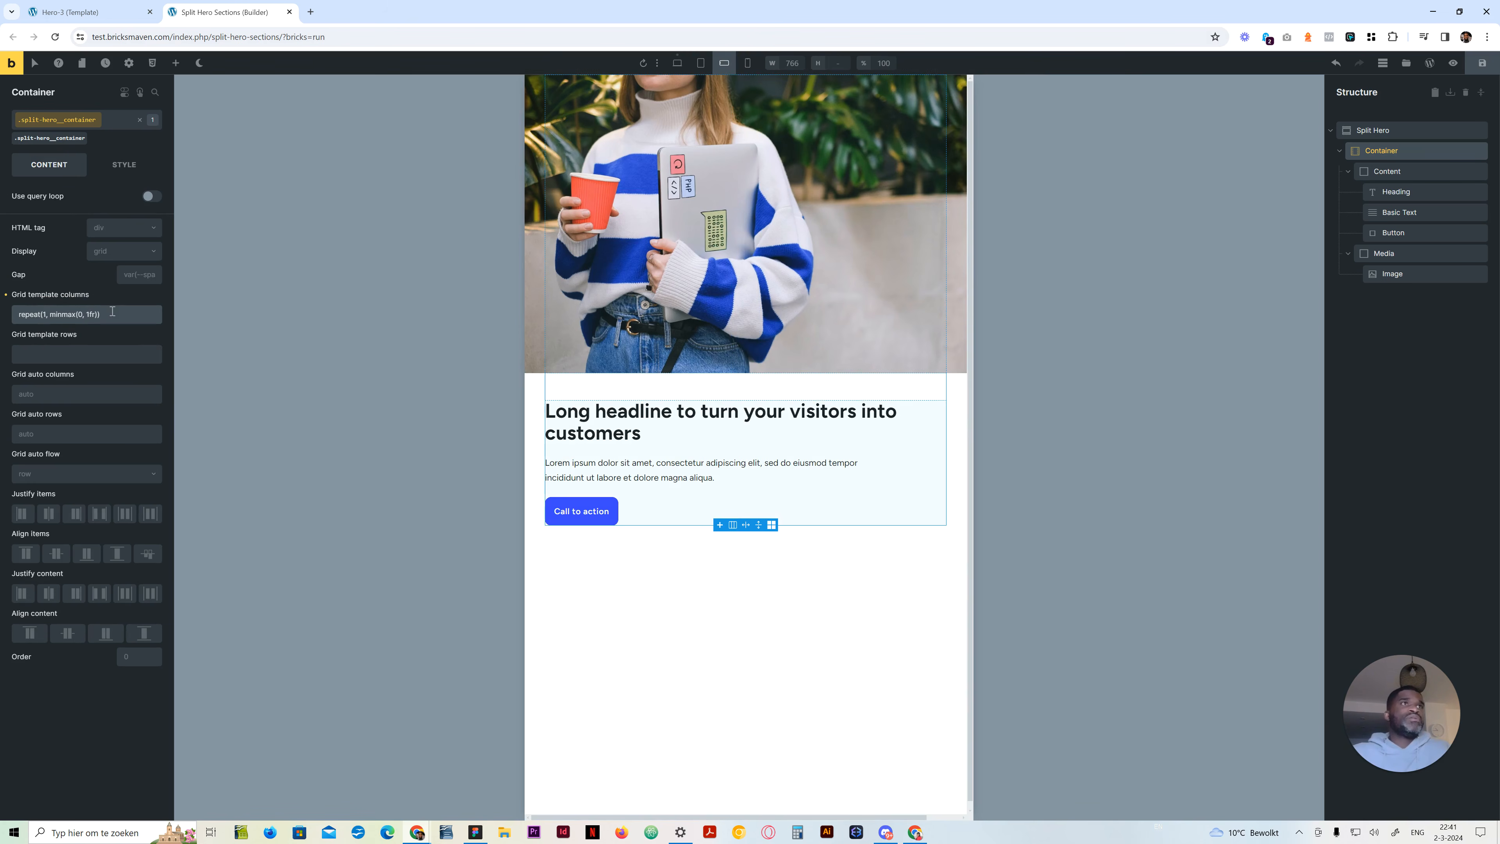
# Move the Container's var(--space-2xl) gap from tablet portrait to mobile landscape
pyautogui.click(700, 62)
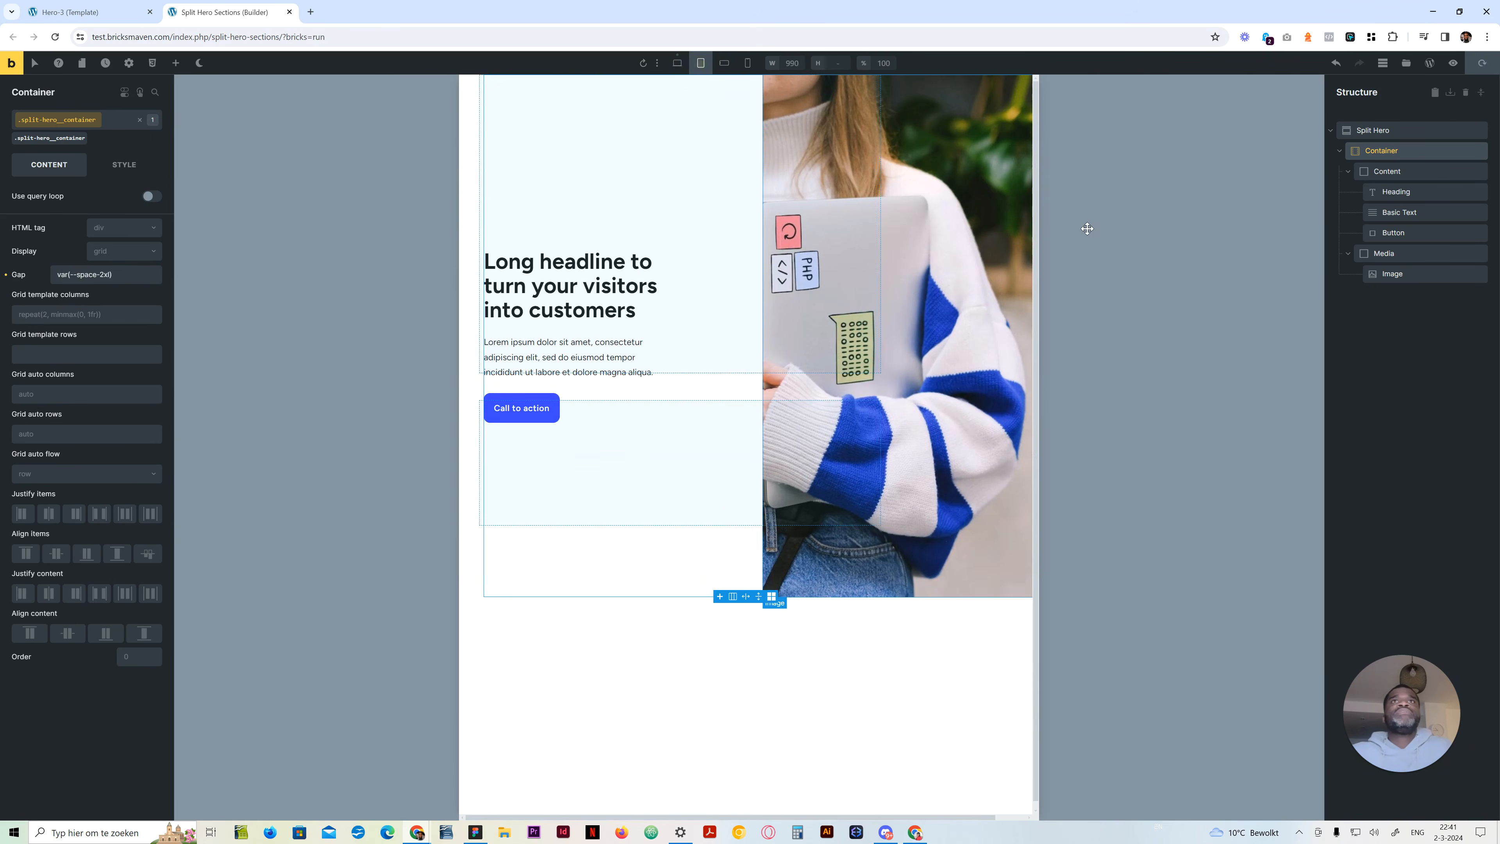
pyautogui.click(787, 687)
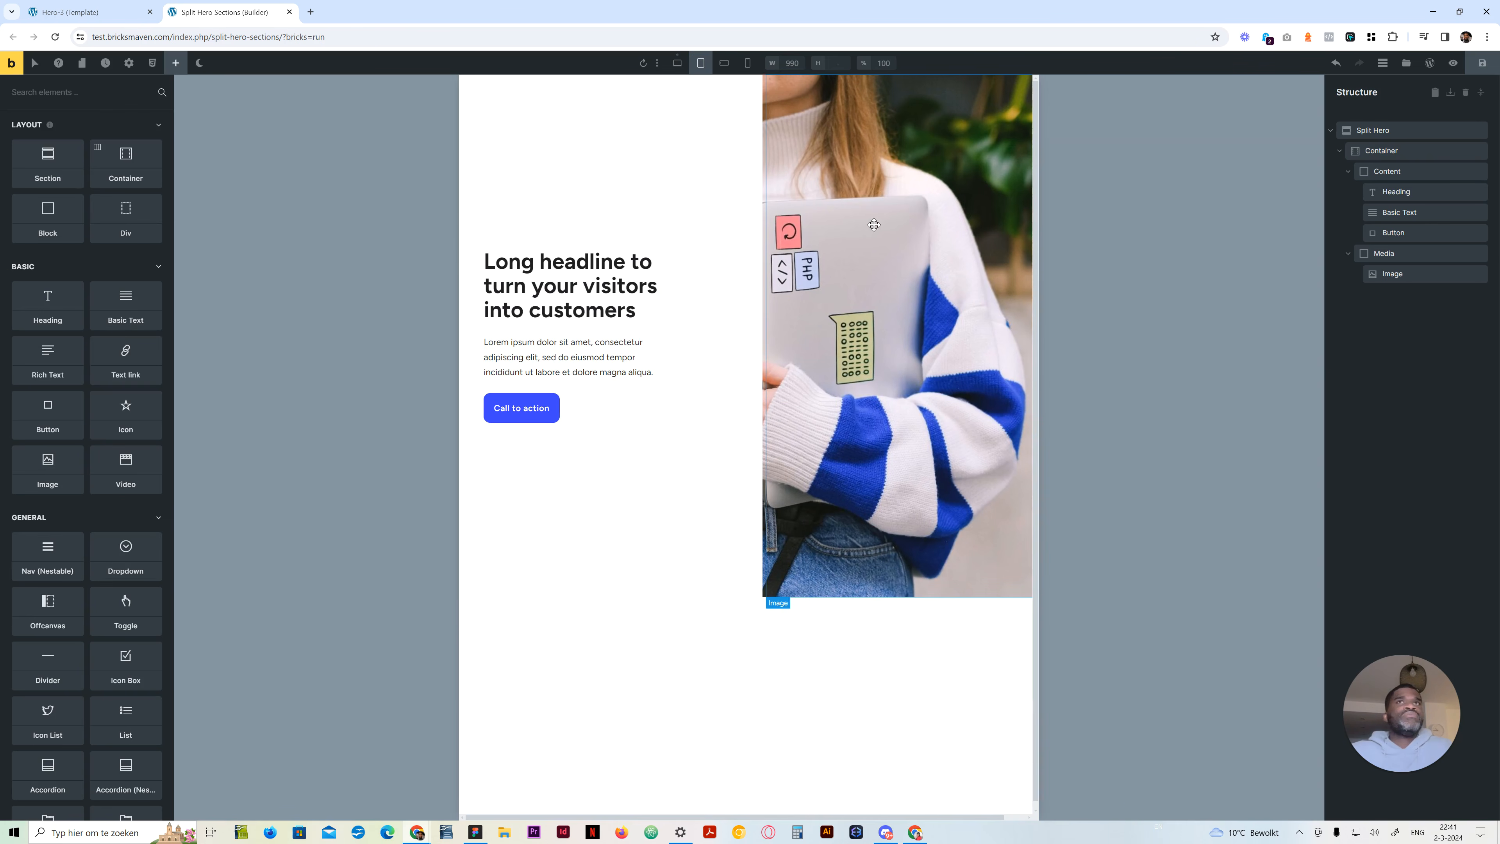
pyautogui.click(1399, 150)
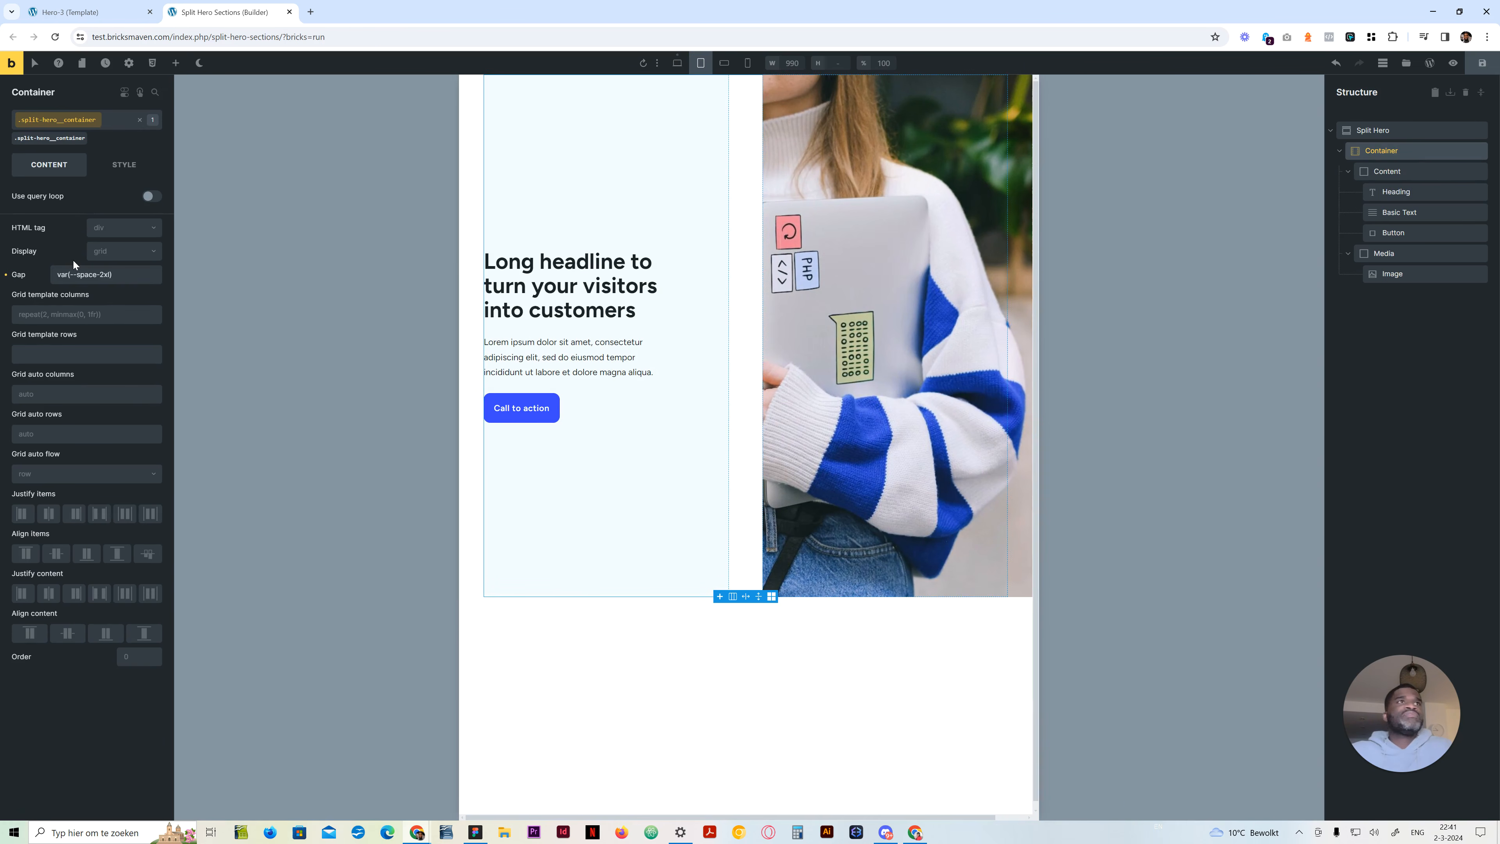
pyautogui.moveTo(57, 274); pyautogui.dragTo(1065, 433)
pyautogui.press('BackSpace')
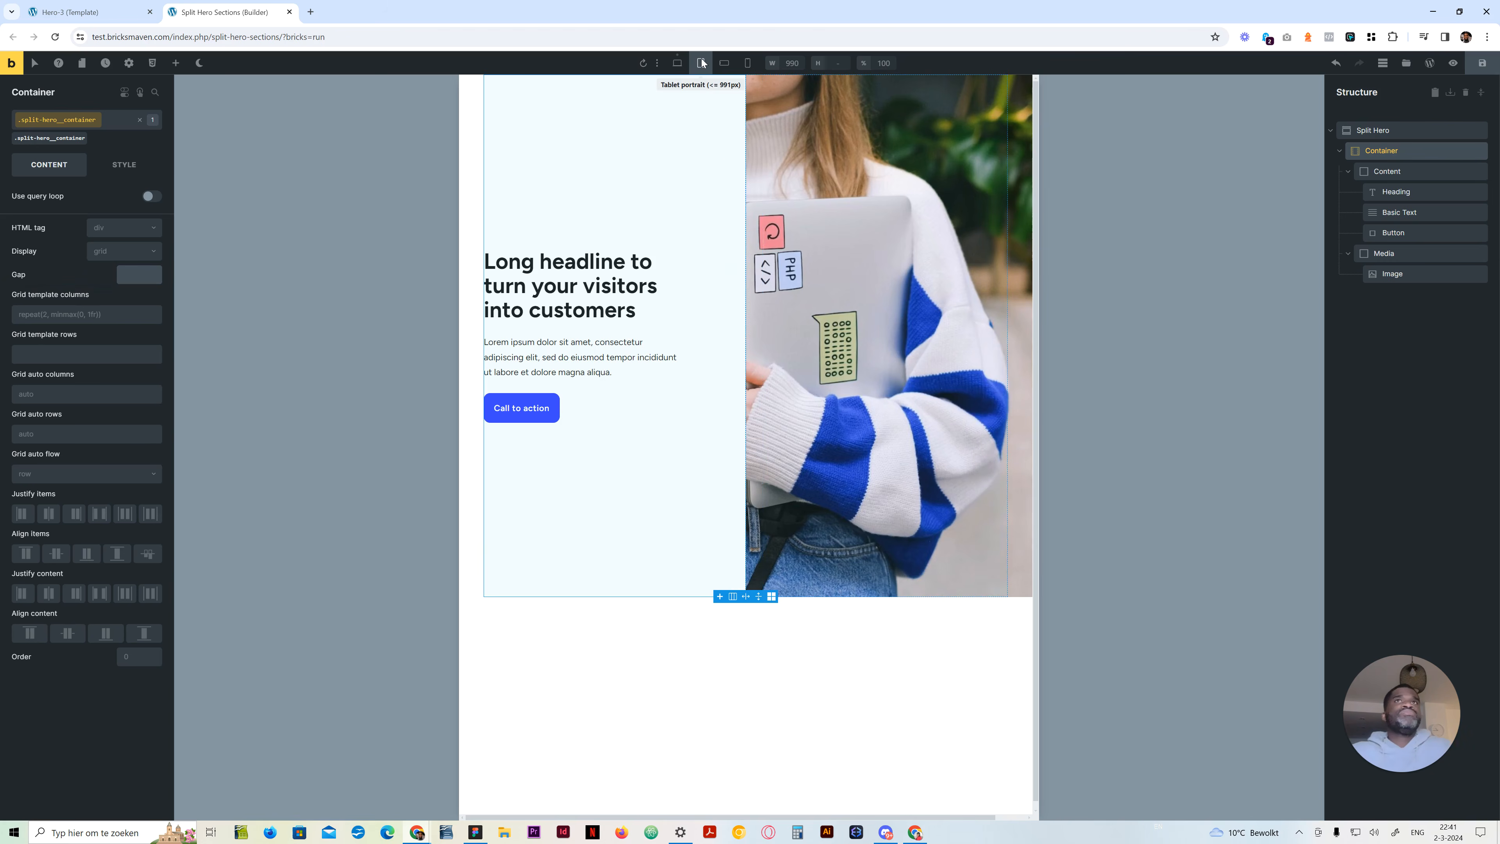
pyautogui.click(723, 63)
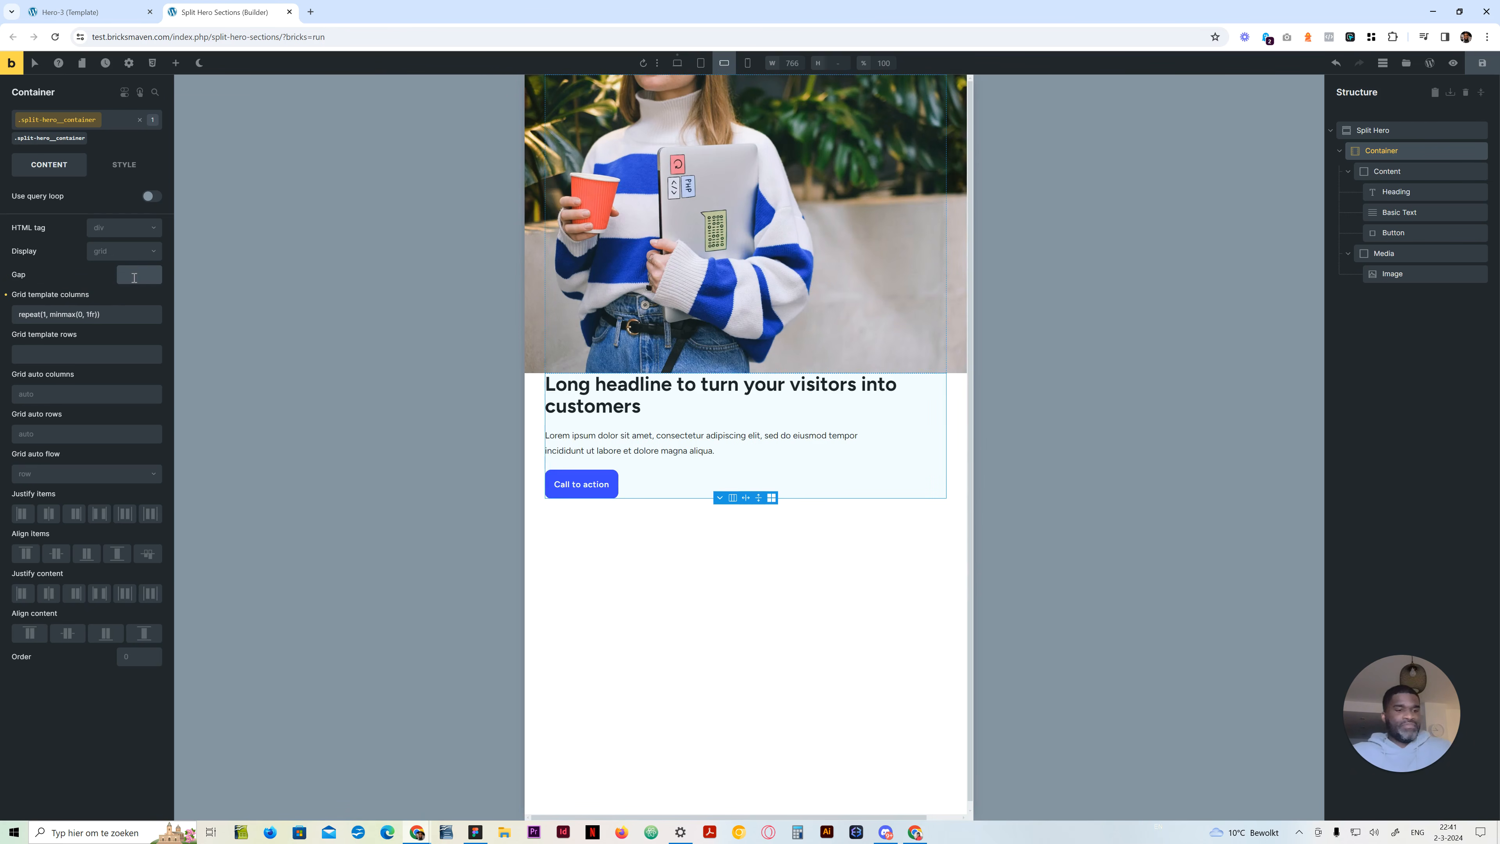
pyautogui.click(699, 568)
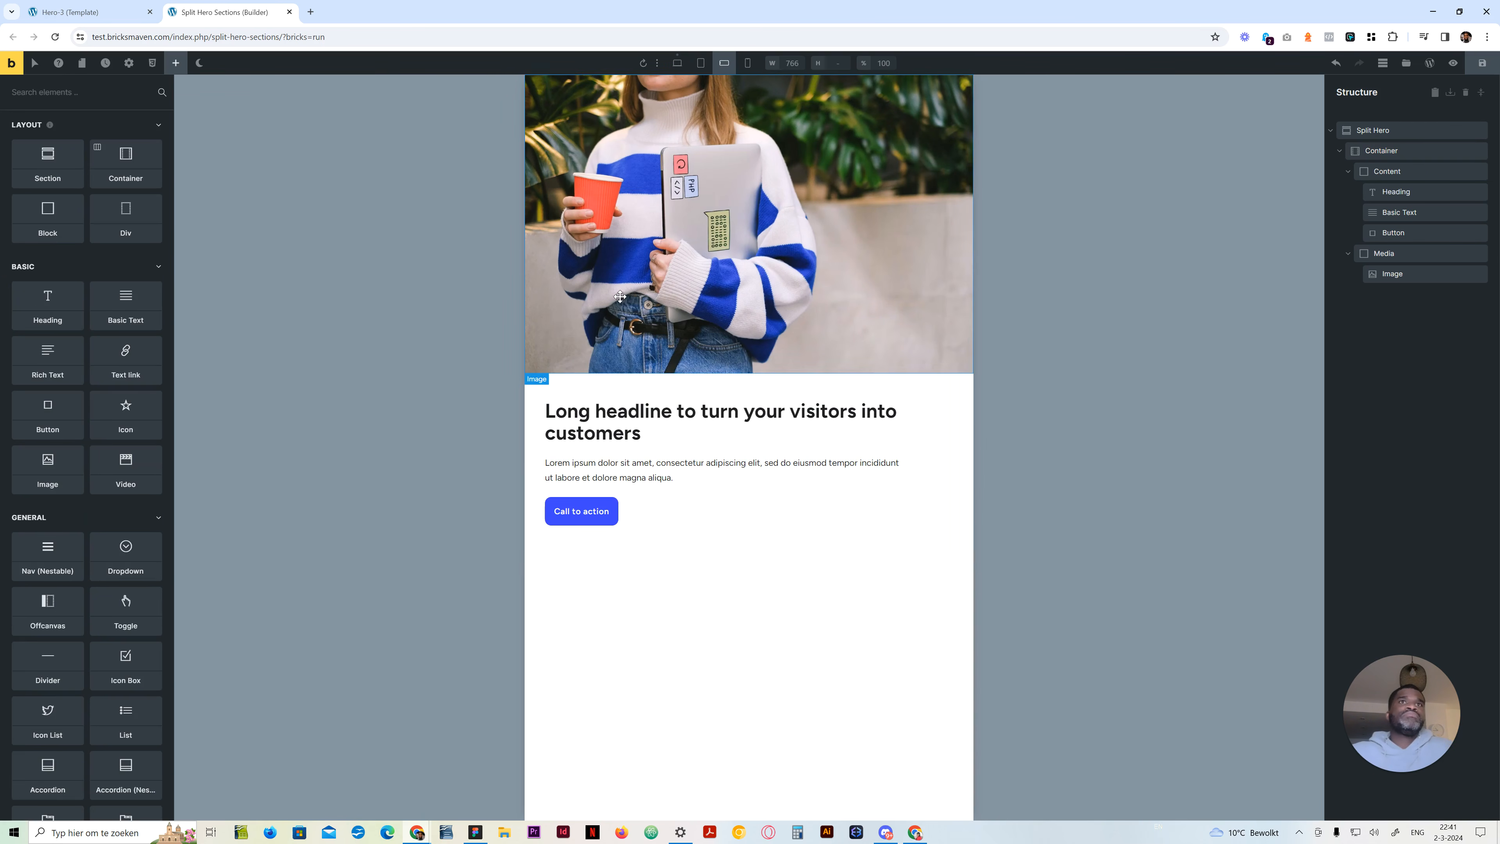
# Check the Container's revised columns and gap at every breakpoint, ending at mobile portrait
pyautogui.click(748, 63)
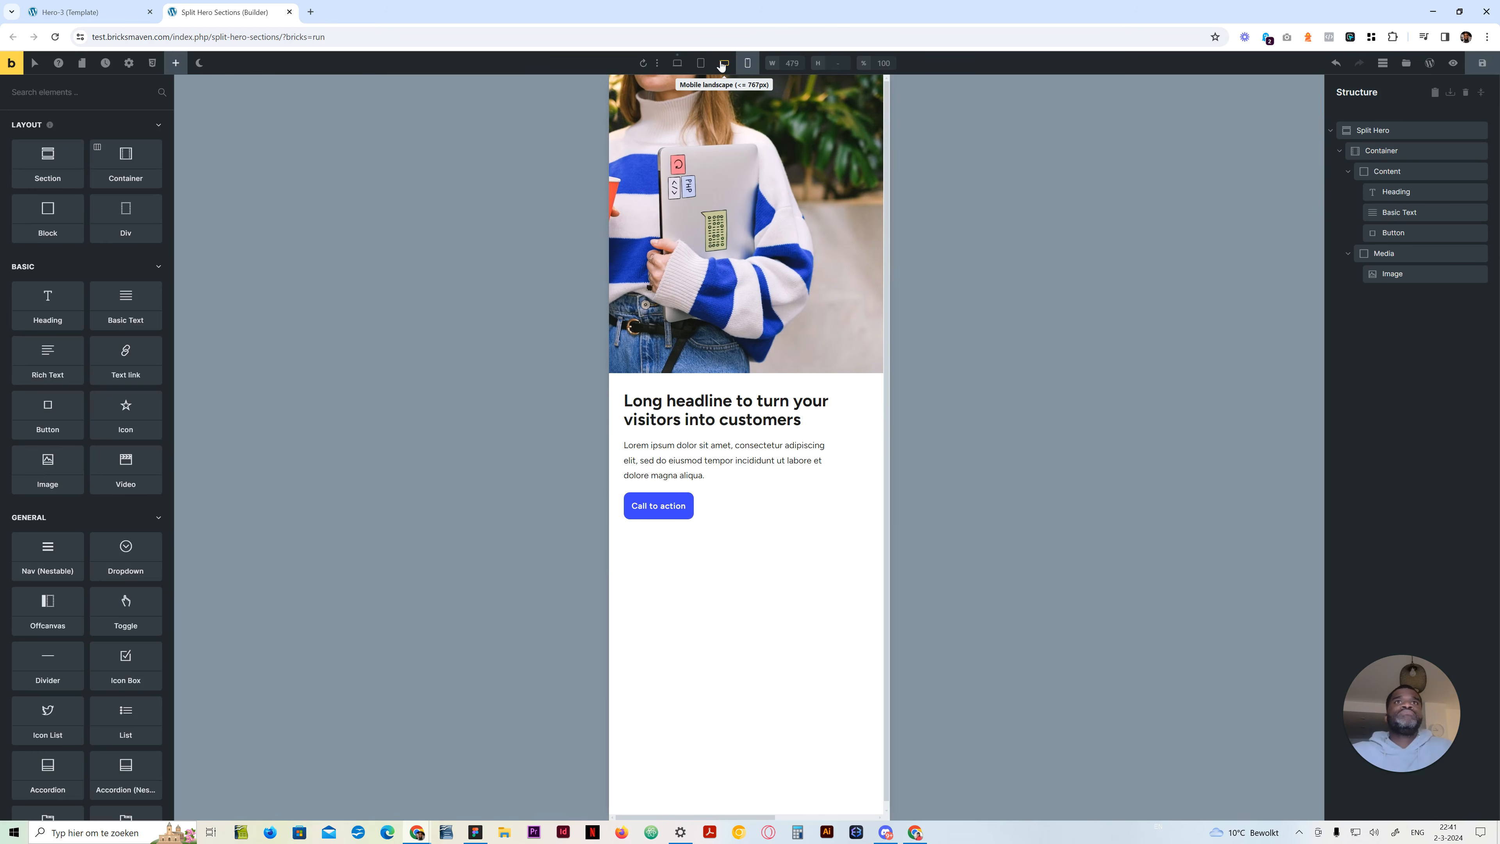
pyautogui.click(677, 63)
pyautogui.click(700, 63)
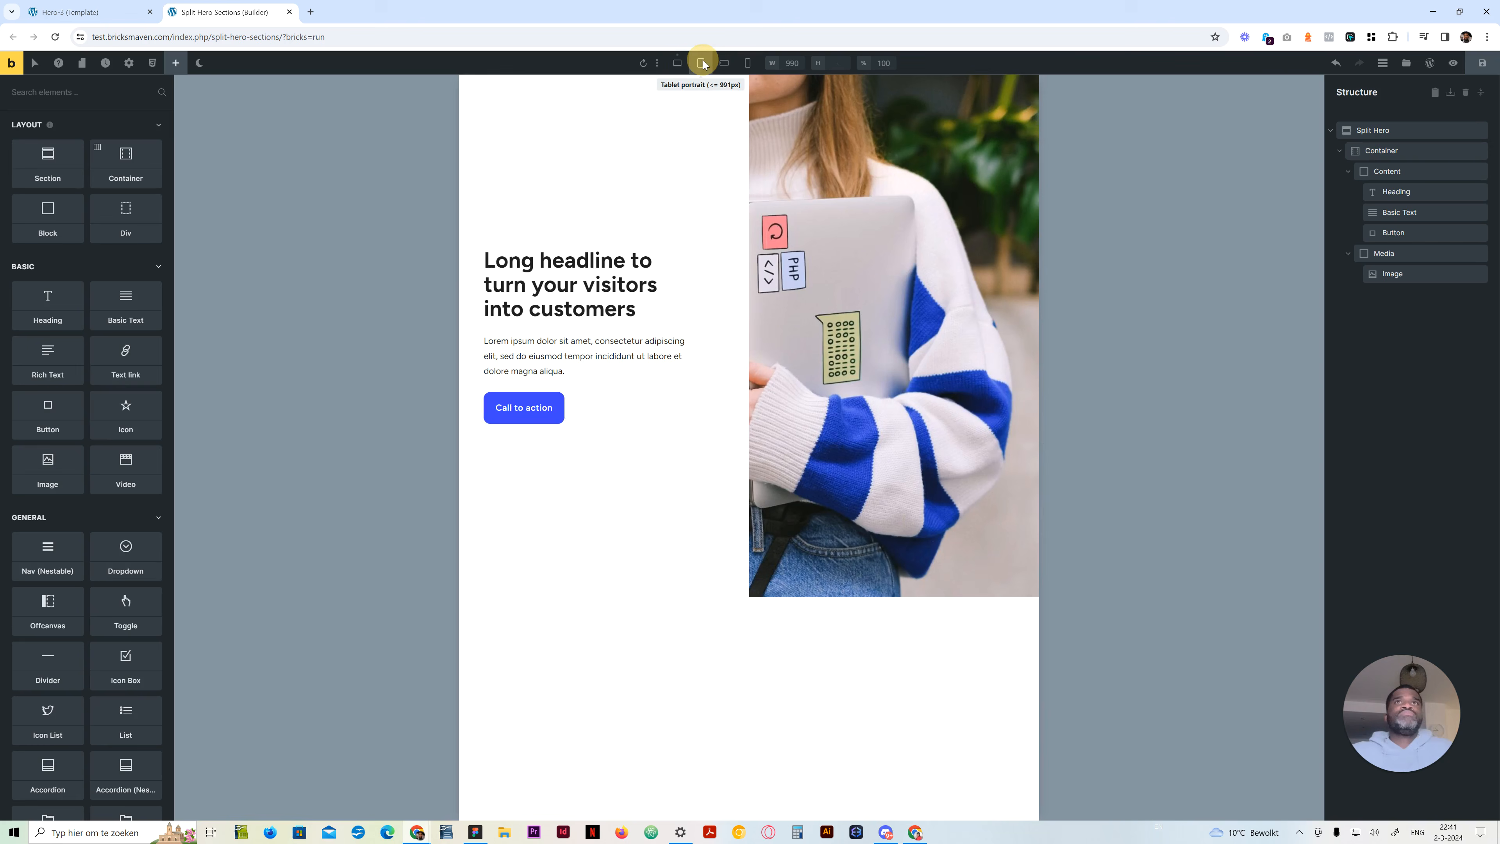
pyautogui.click(725, 64)
pyautogui.click(748, 65)
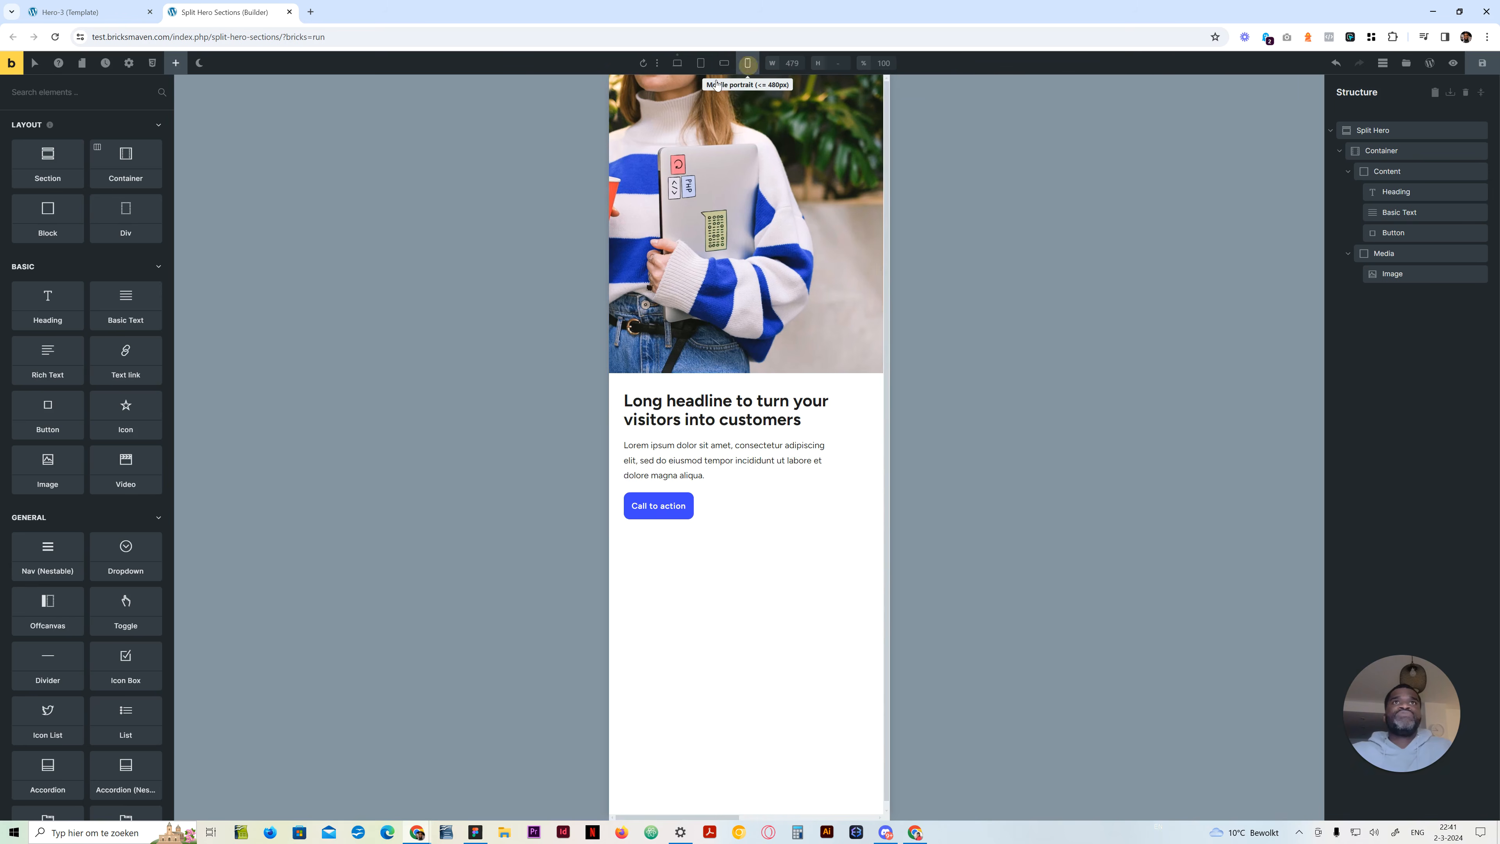
# Set the Media block's order to -1 at the desktop breakpoint to place the image before the content
pyautogui.click(678, 63)
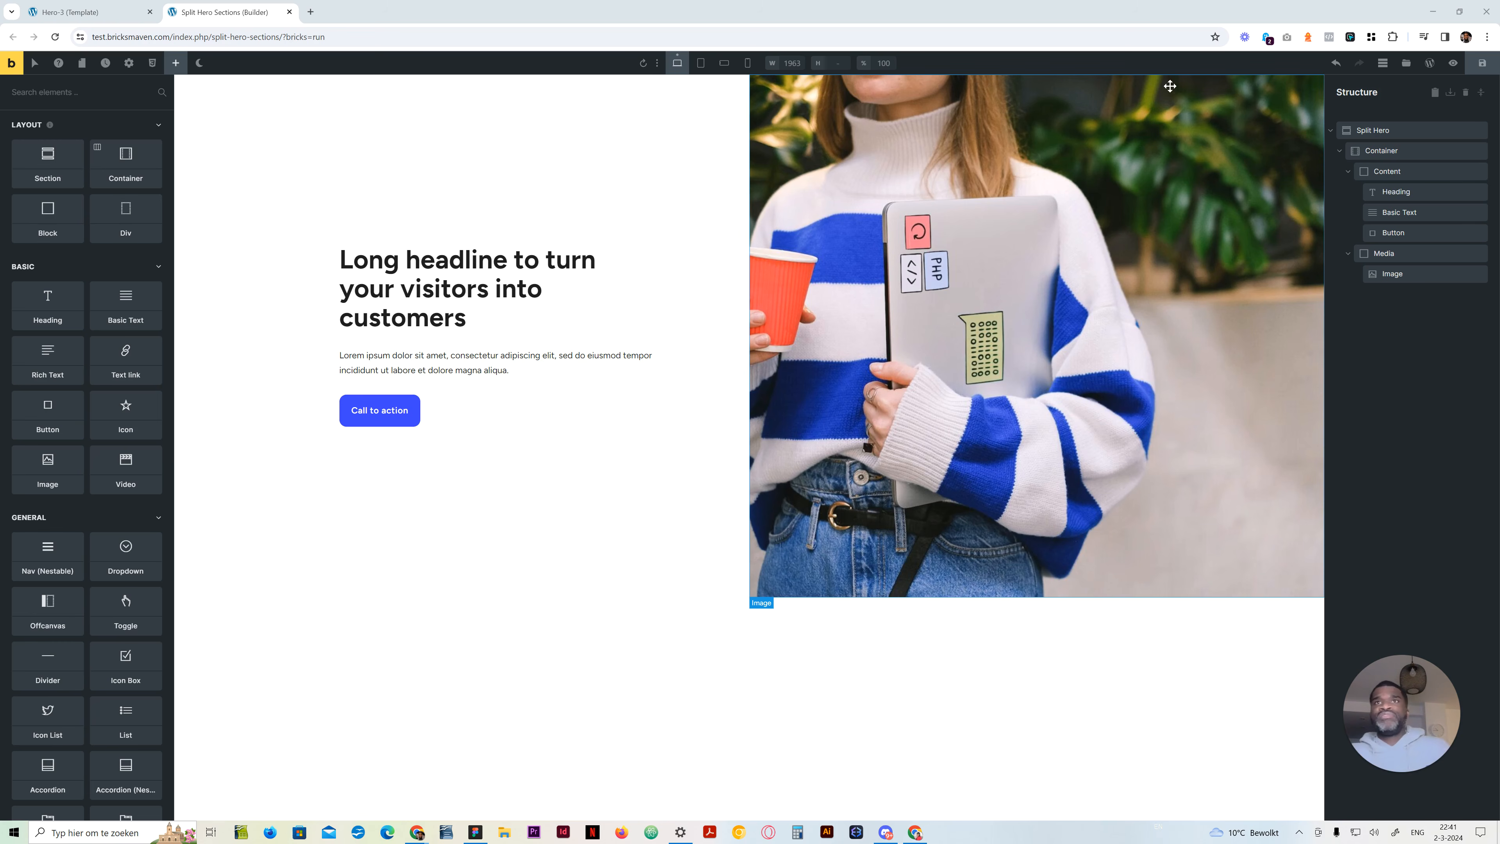
pyautogui.click(1384, 253)
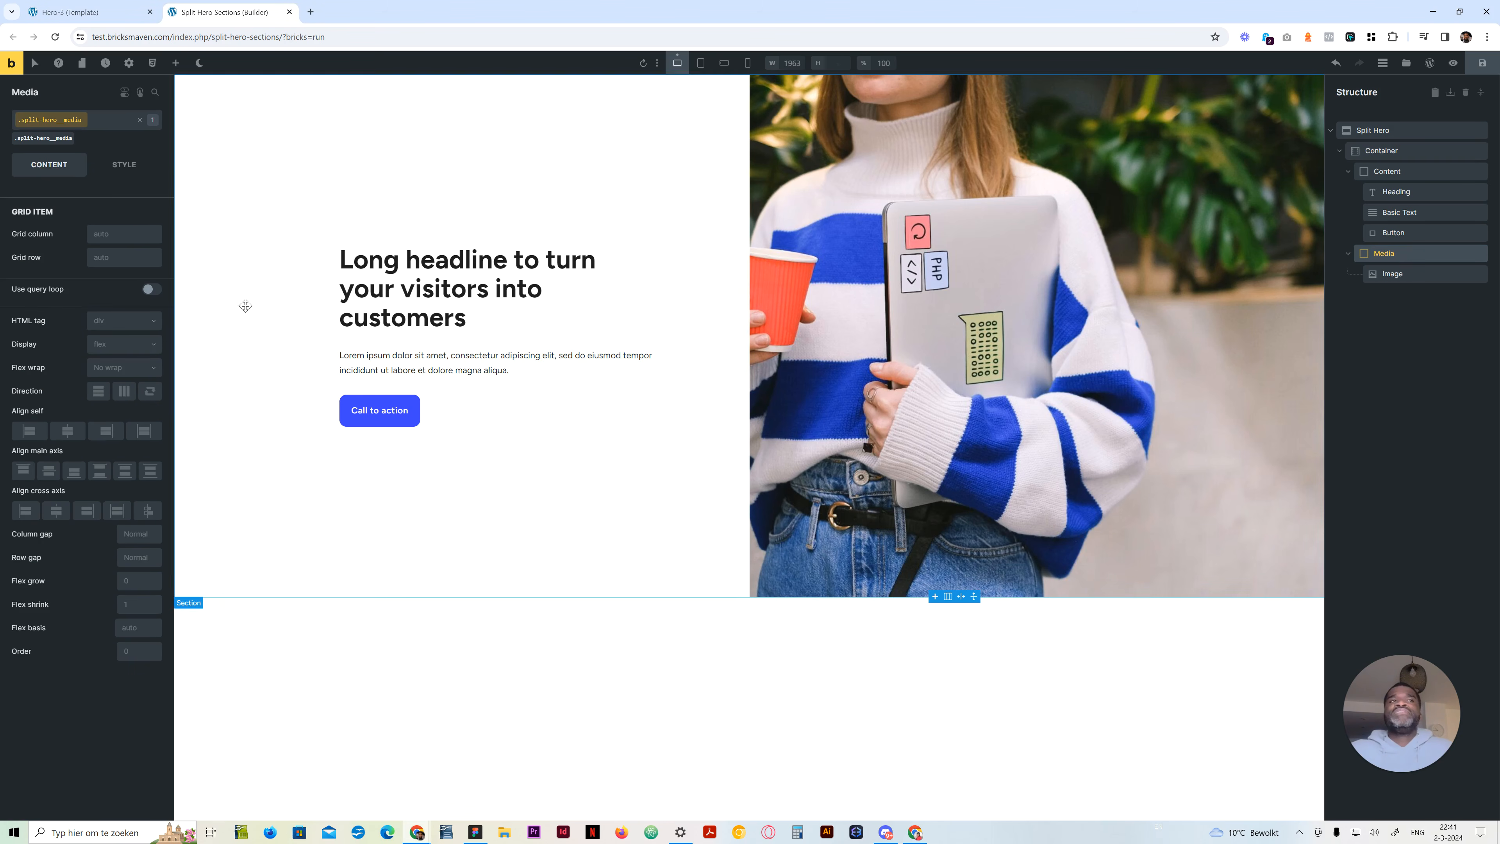
pyautogui.click(130, 649)
pyautogui.write('-1')
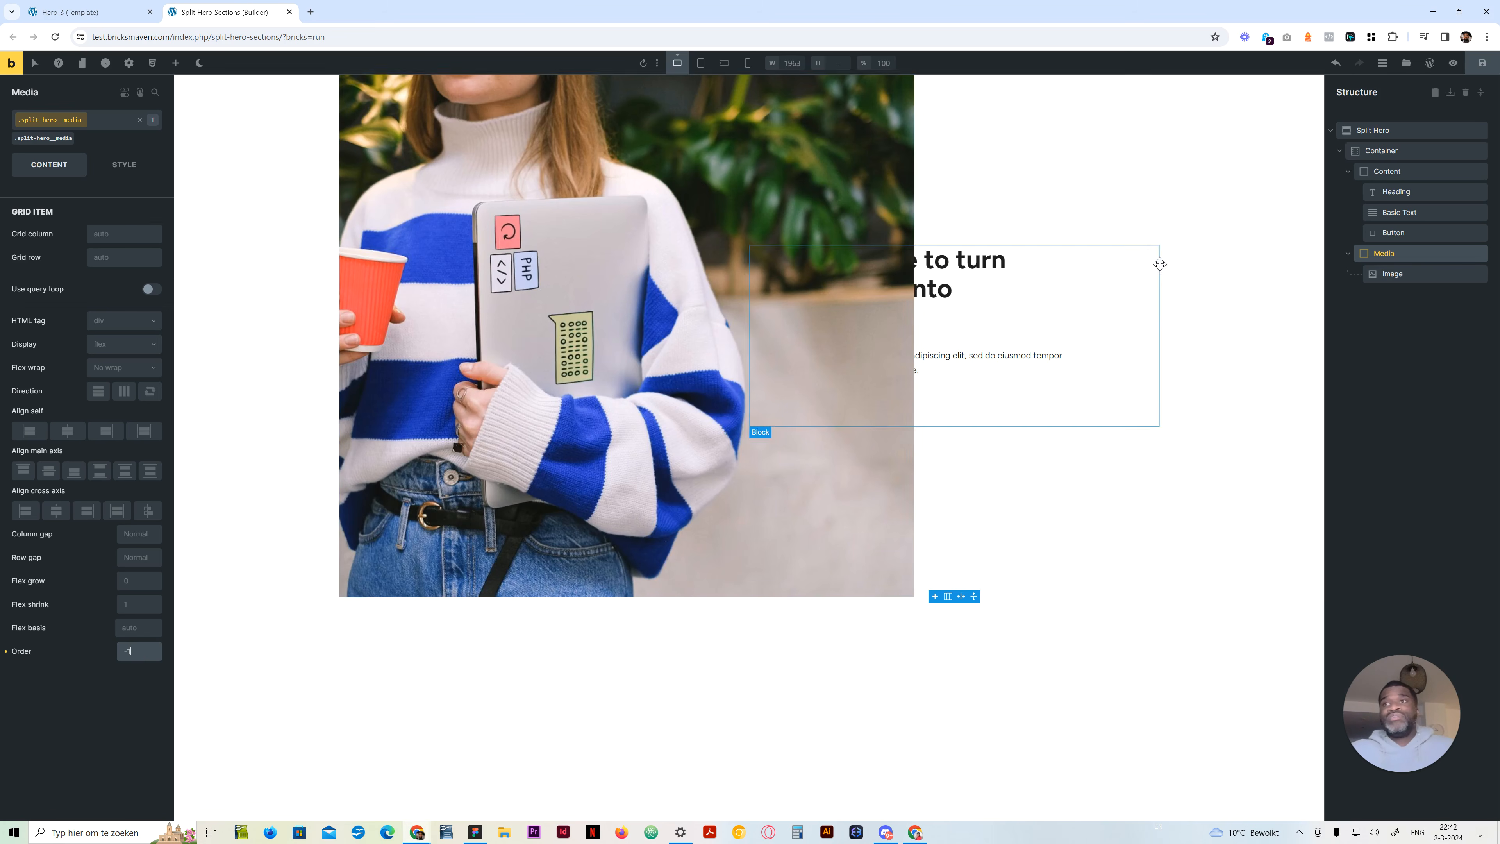
pyautogui.click(503, 621)
pyautogui.click(1414, 411)
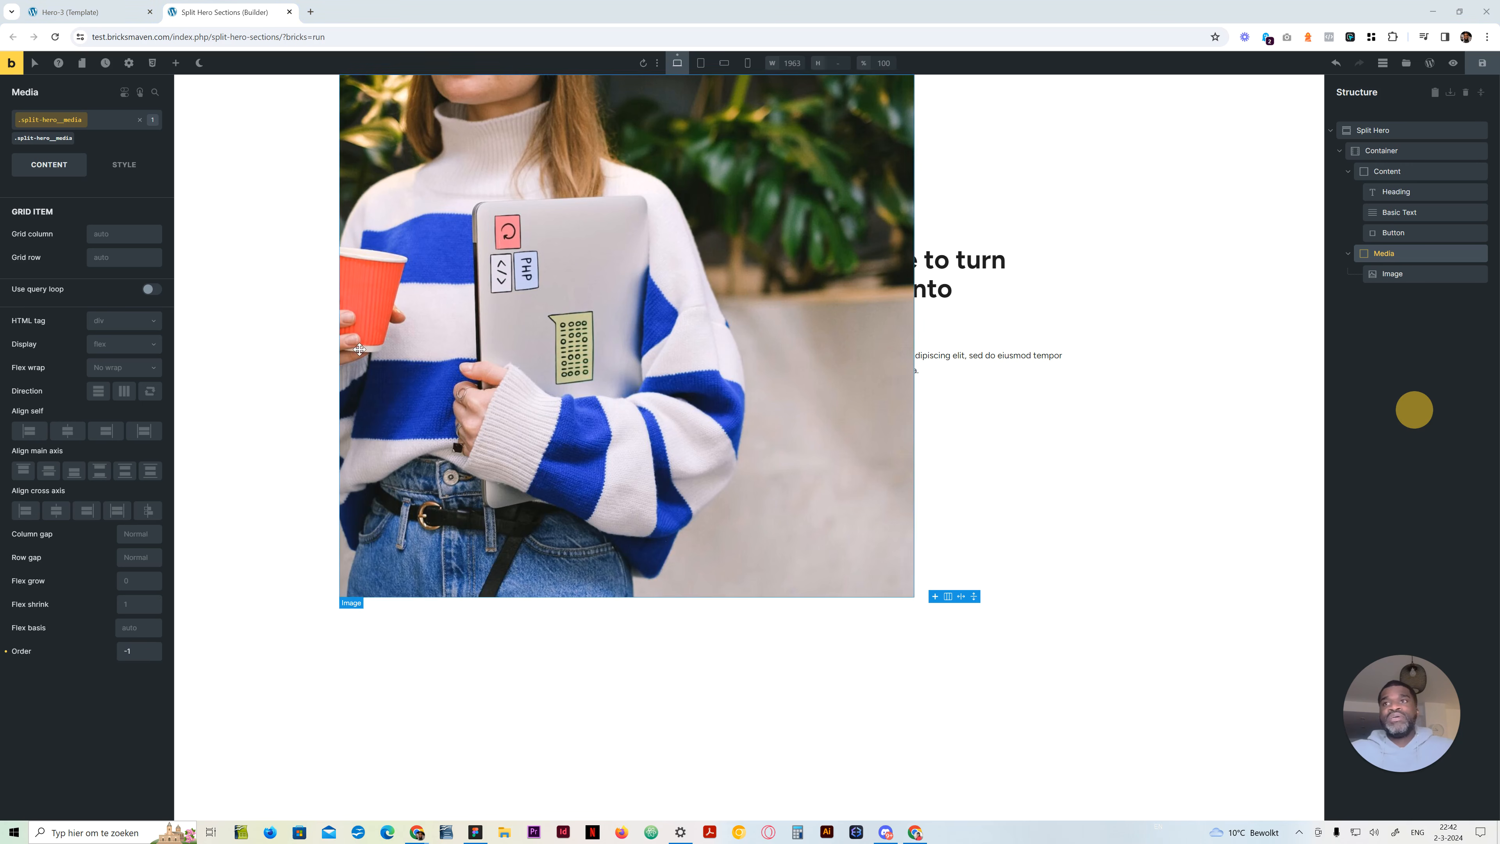
# Set the Image's left margin to calc(-50vw + 100%) !important at the desktop breakpoint
pyautogui.click(1397, 274)
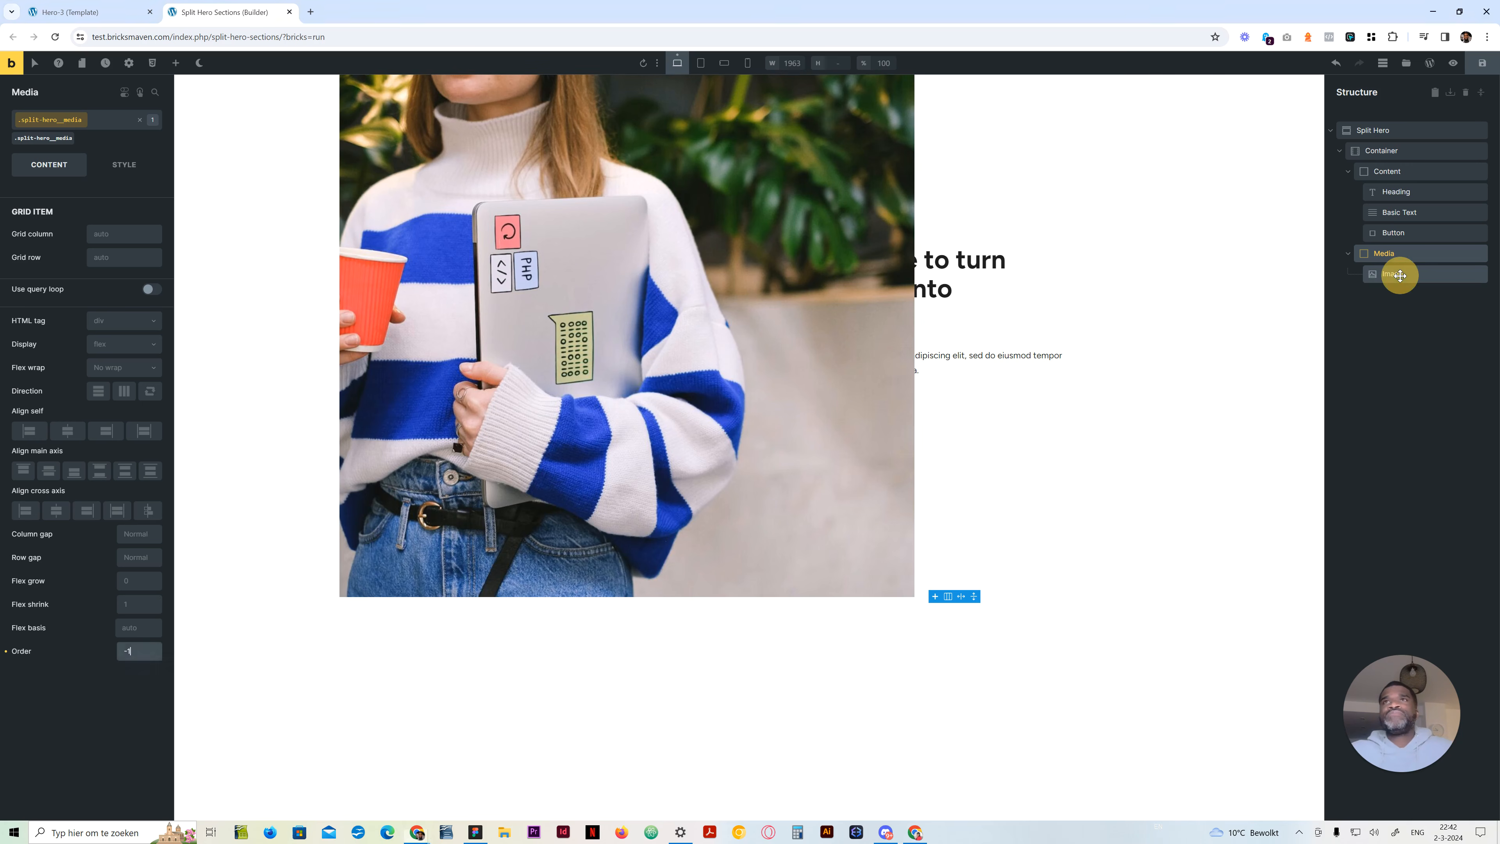
pyautogui.click(122, 165)
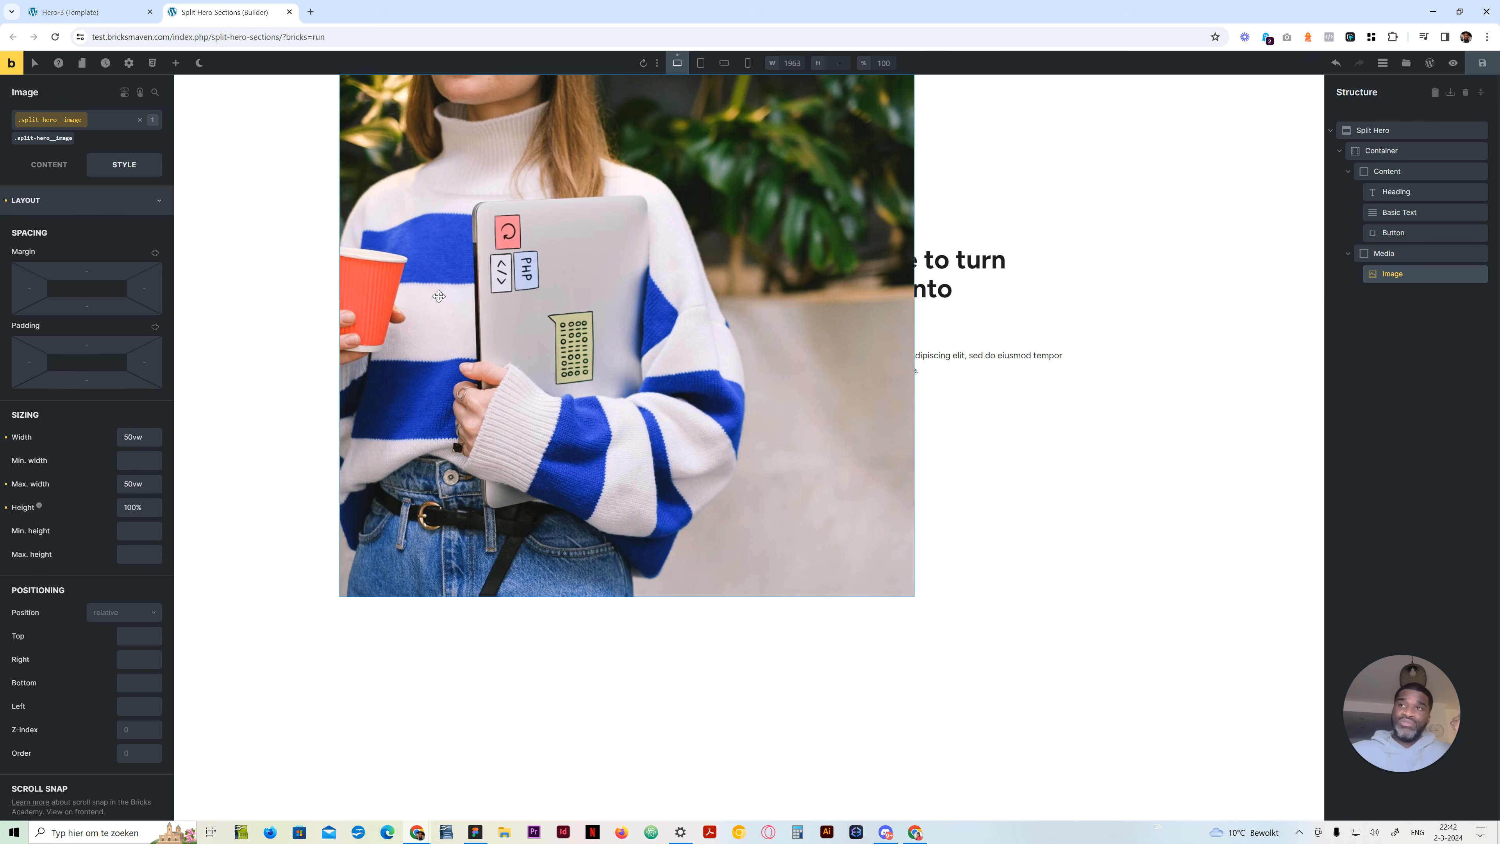
pyautogui.click(30, 288)
pyautogui.write('ca')
pyautogui.press('BackSpace')
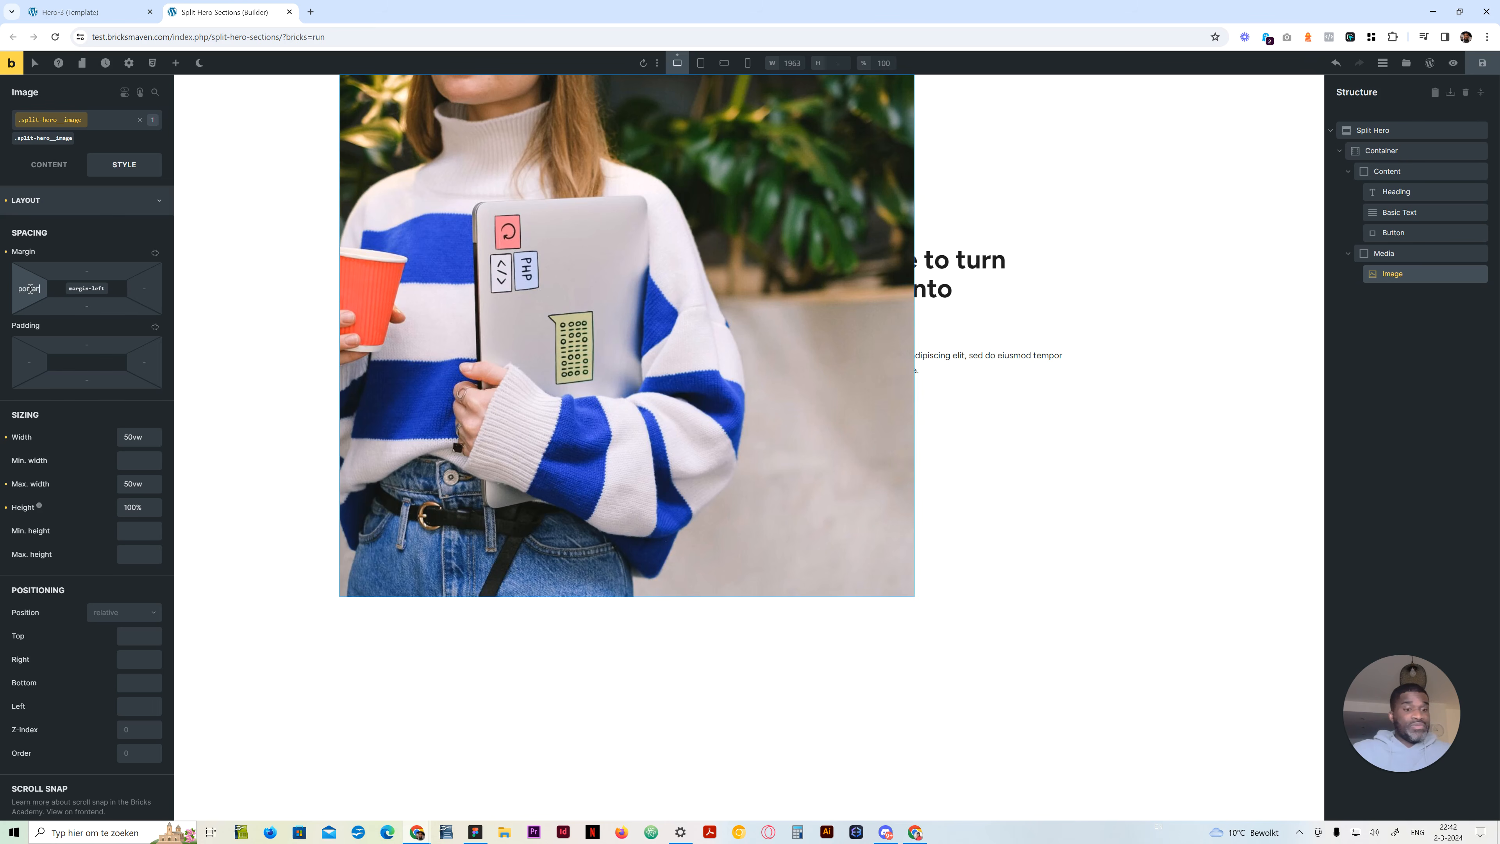
pyautogui.write('t')
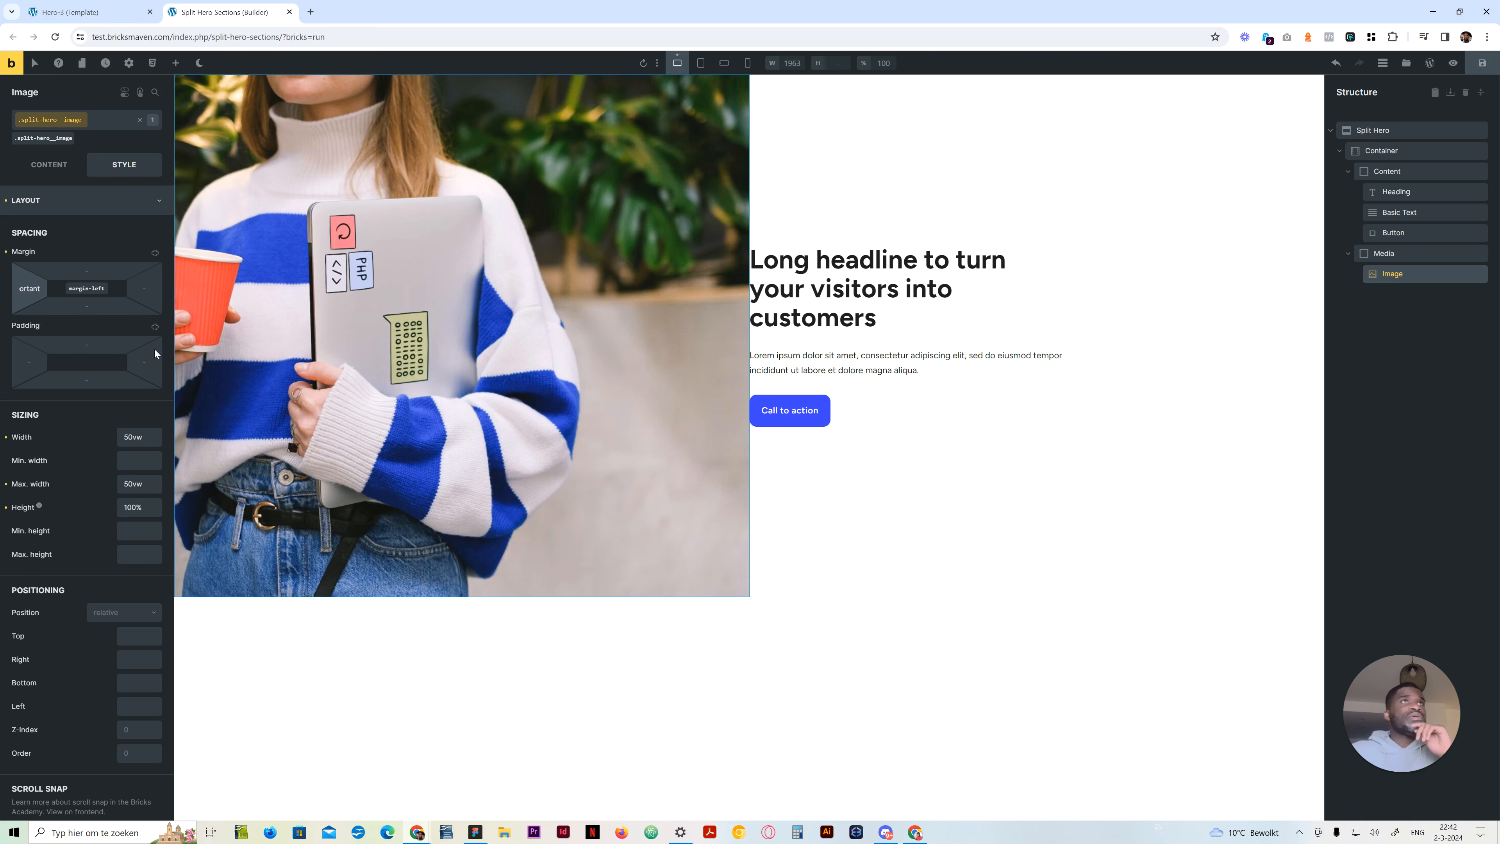
# Try 50% in place of 100% in the Image's left margin formula and restore 100%
pyautogui.press('Left')
pyautogui.press('Left')
pyautogui.press('Left')
pyautogui.press('Left')
pyautogui.press('Left')
pyautogui.press('Left')
pyautogui.press('Left')
pyautogui.press('Left')
pyautogui.press('Left')
pyautogui.press('Left')
pyautogui.press('Left')
pyautogui.press('Left')
pyautogui.press('Left')
pyautogui.press('Left')
pyautogui.press('Left')
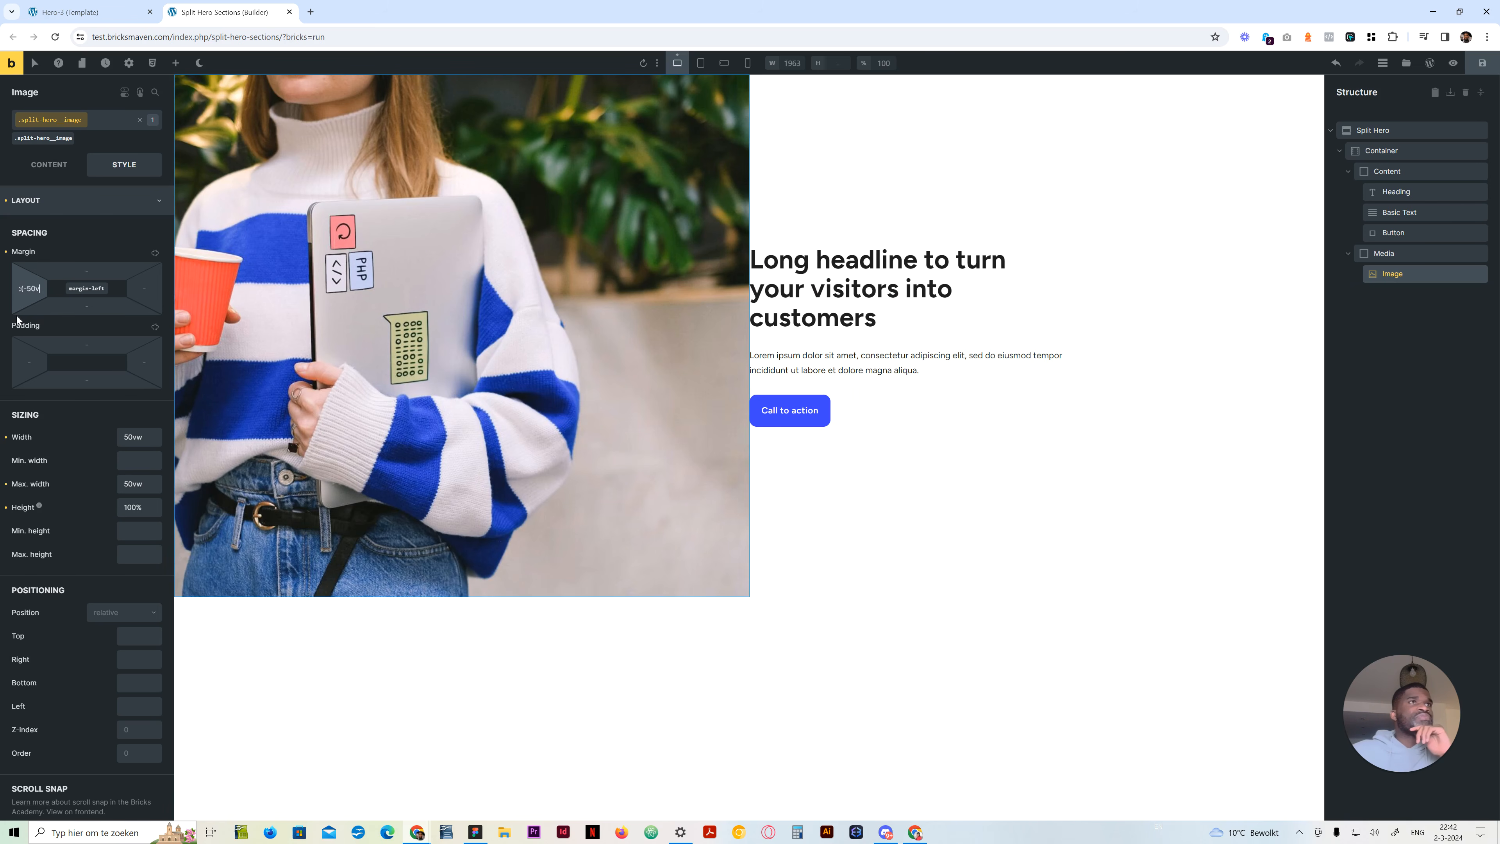
pyautogui.press('Left')
pyautogui.press('Left')
pyautogui.press('Left')
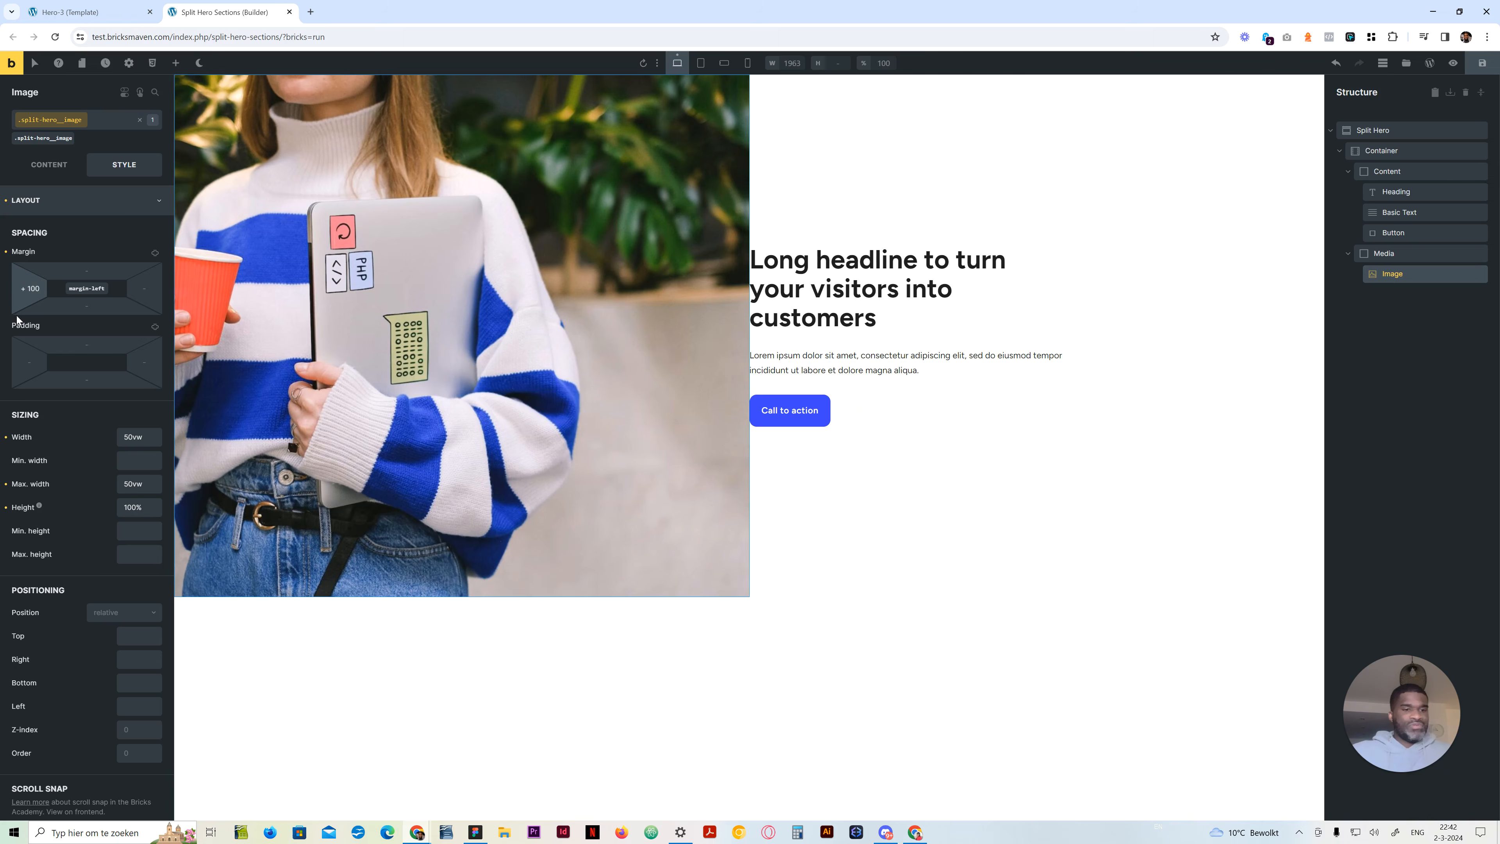
pyautogui.press('BackSpace')
pyautogui.press('BackSpace')
pyautogui.write('50')
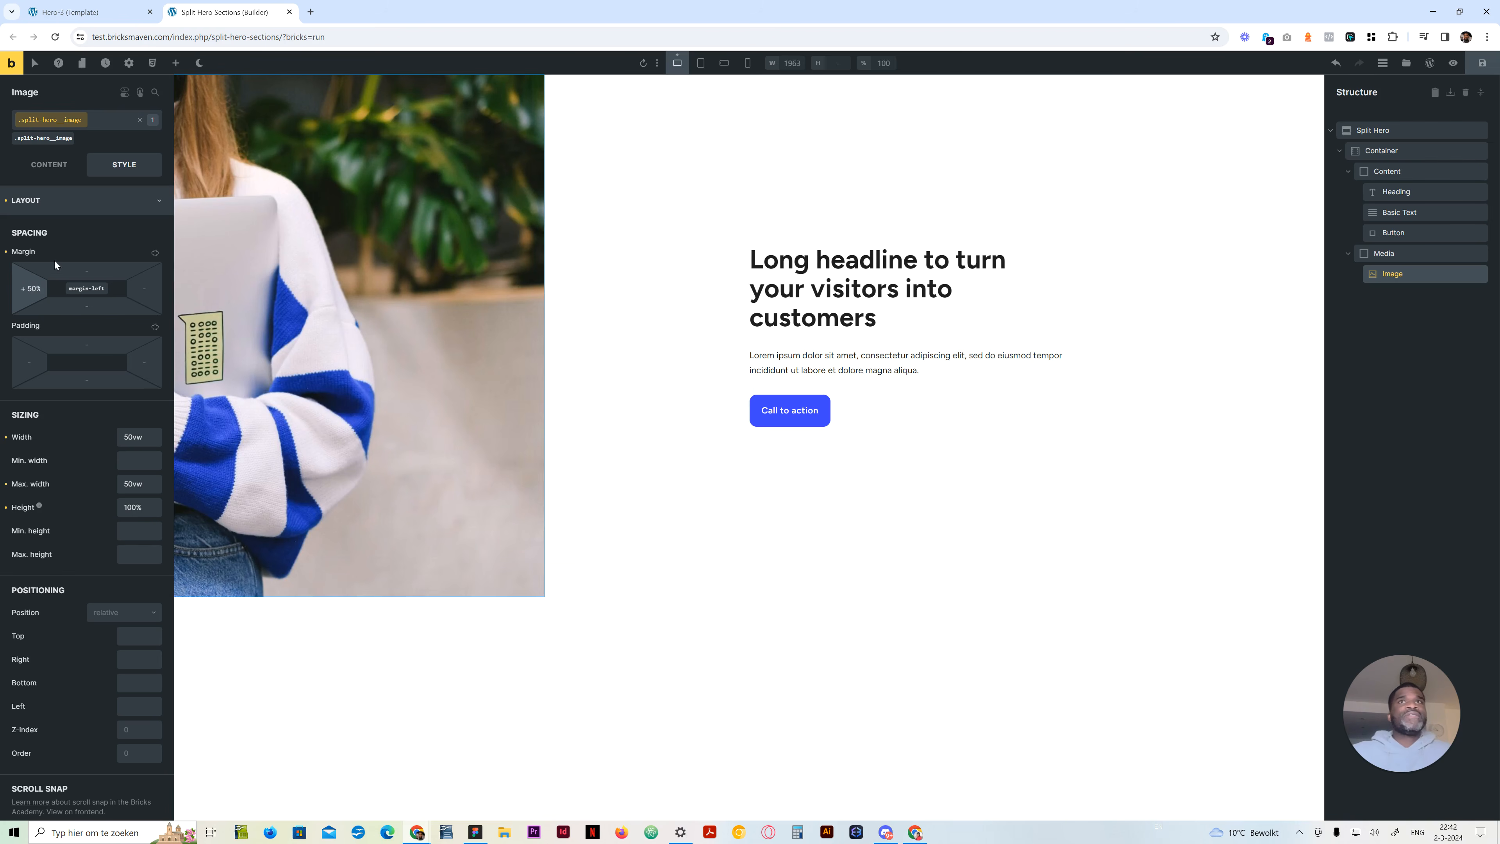
pyautogui.press('BackSpace')
pyautogui.write('100')
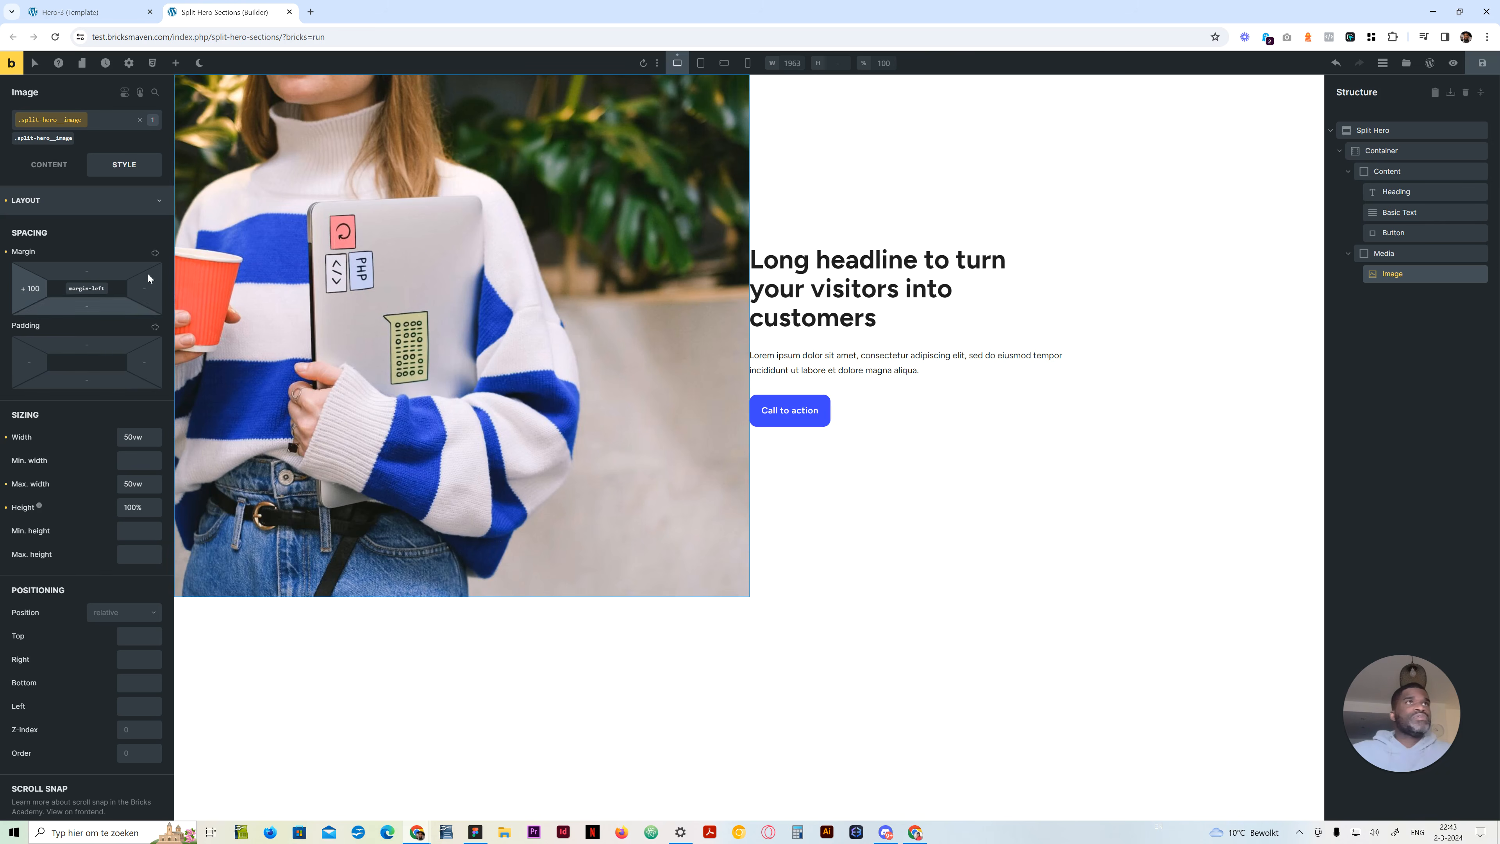
pyautogui.doubleClick(54, 293)
pyautogui.click(35, 289)
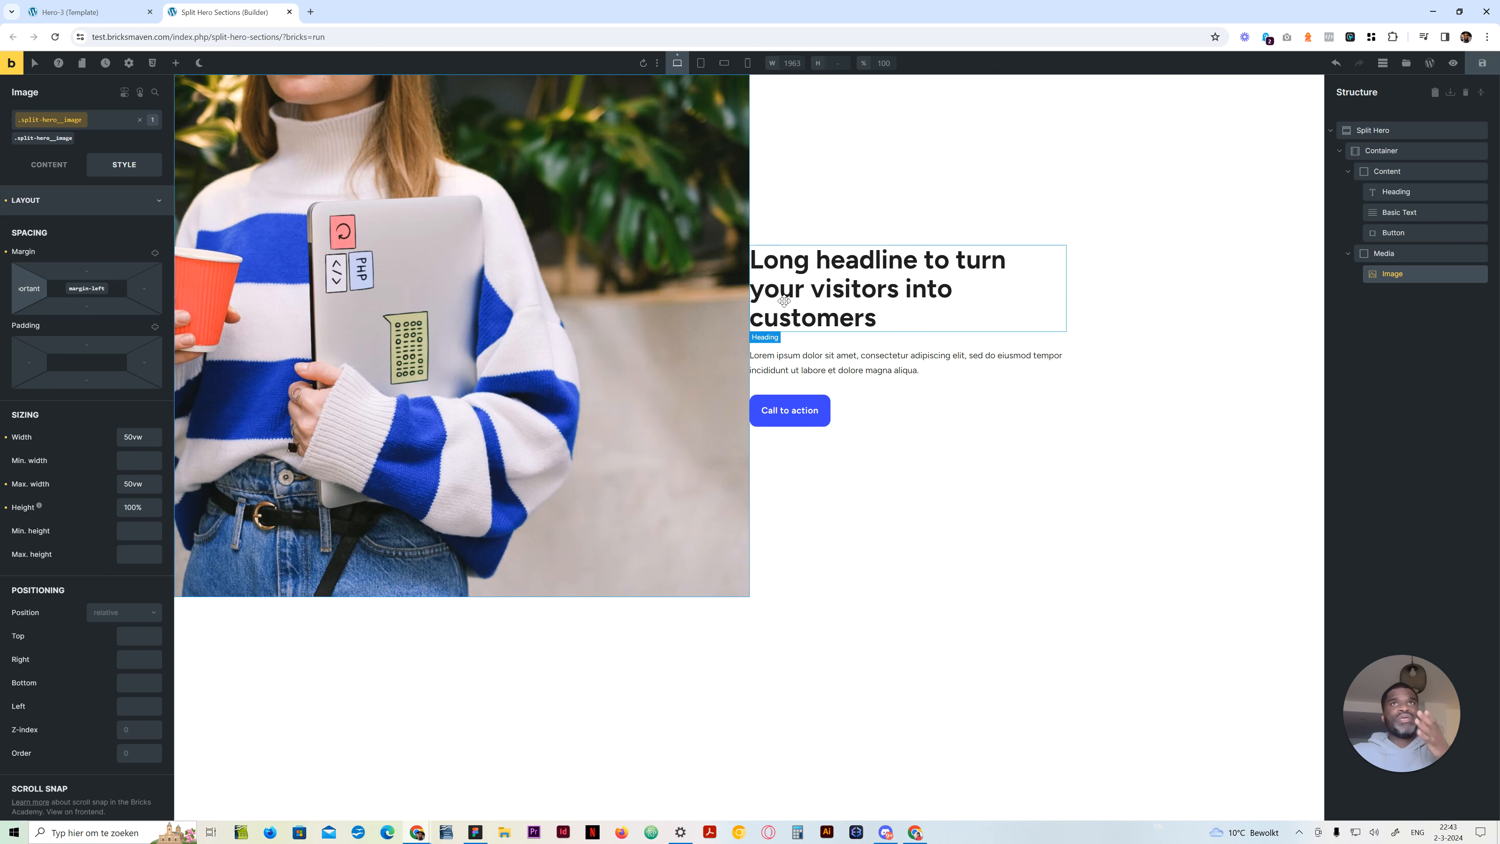
# Move the Content block's var(--space-4xl) padding from its right side to its left side in the split-hero__content class
pyautogui.click(1124, 265)
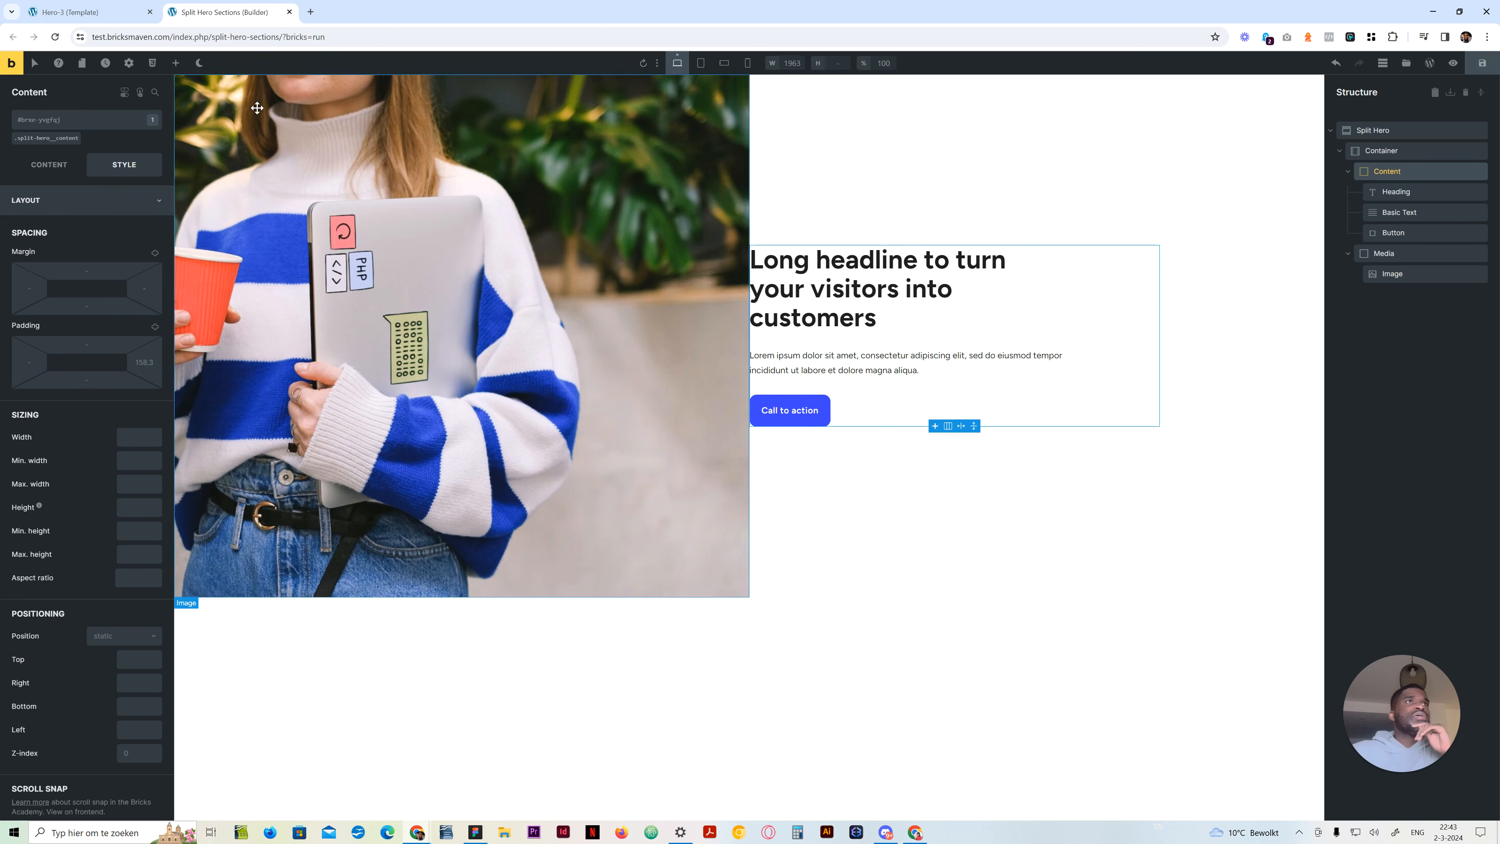
pyautogui.click(64, 139)
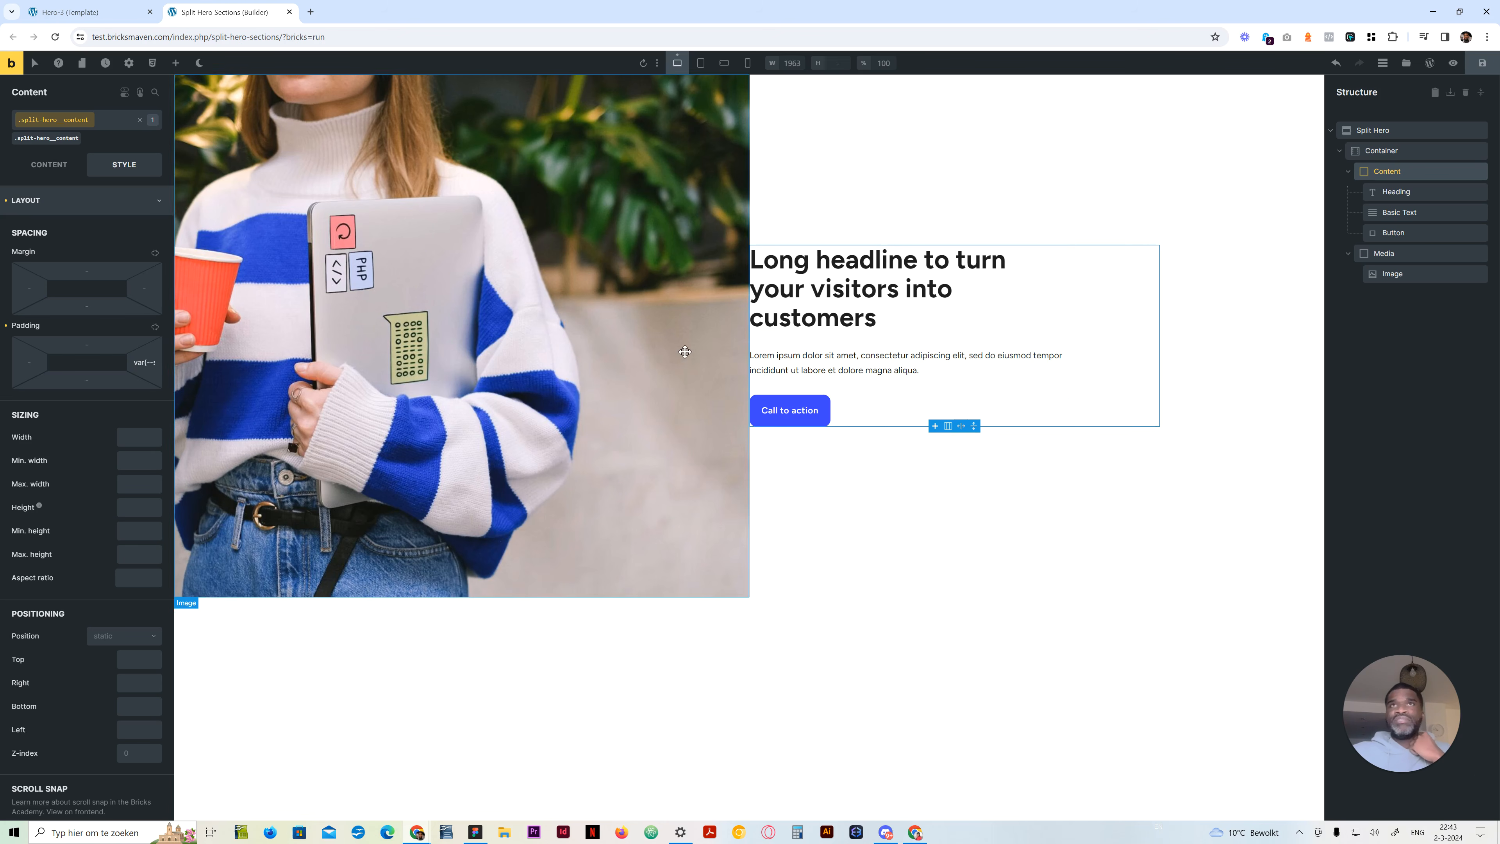
pyautogui.click(140, 362)
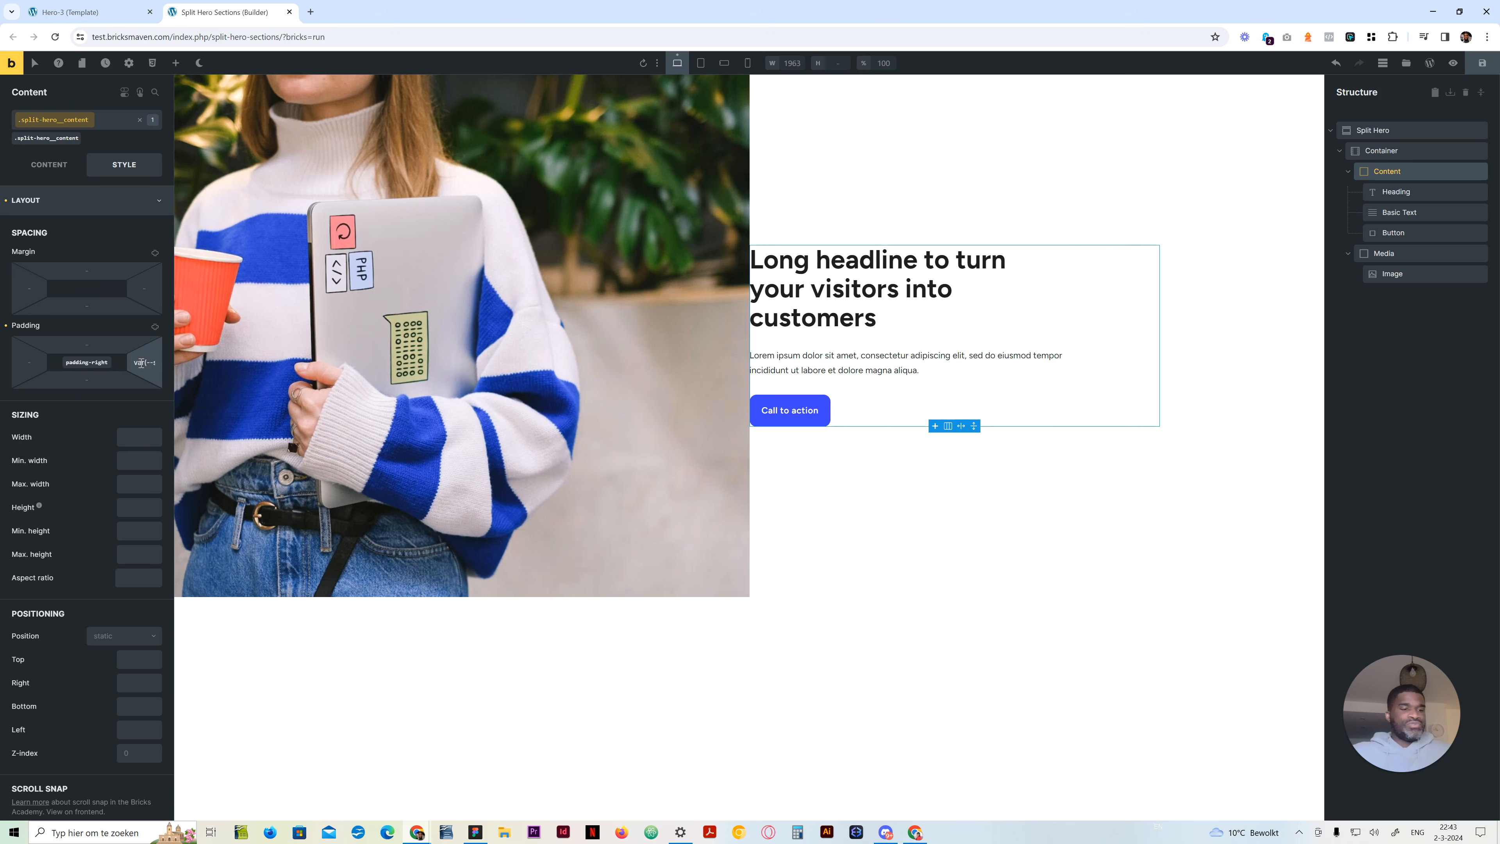
pyautogui.hotkey('ctrl', 'x')
pyautogui.click(34, 361)
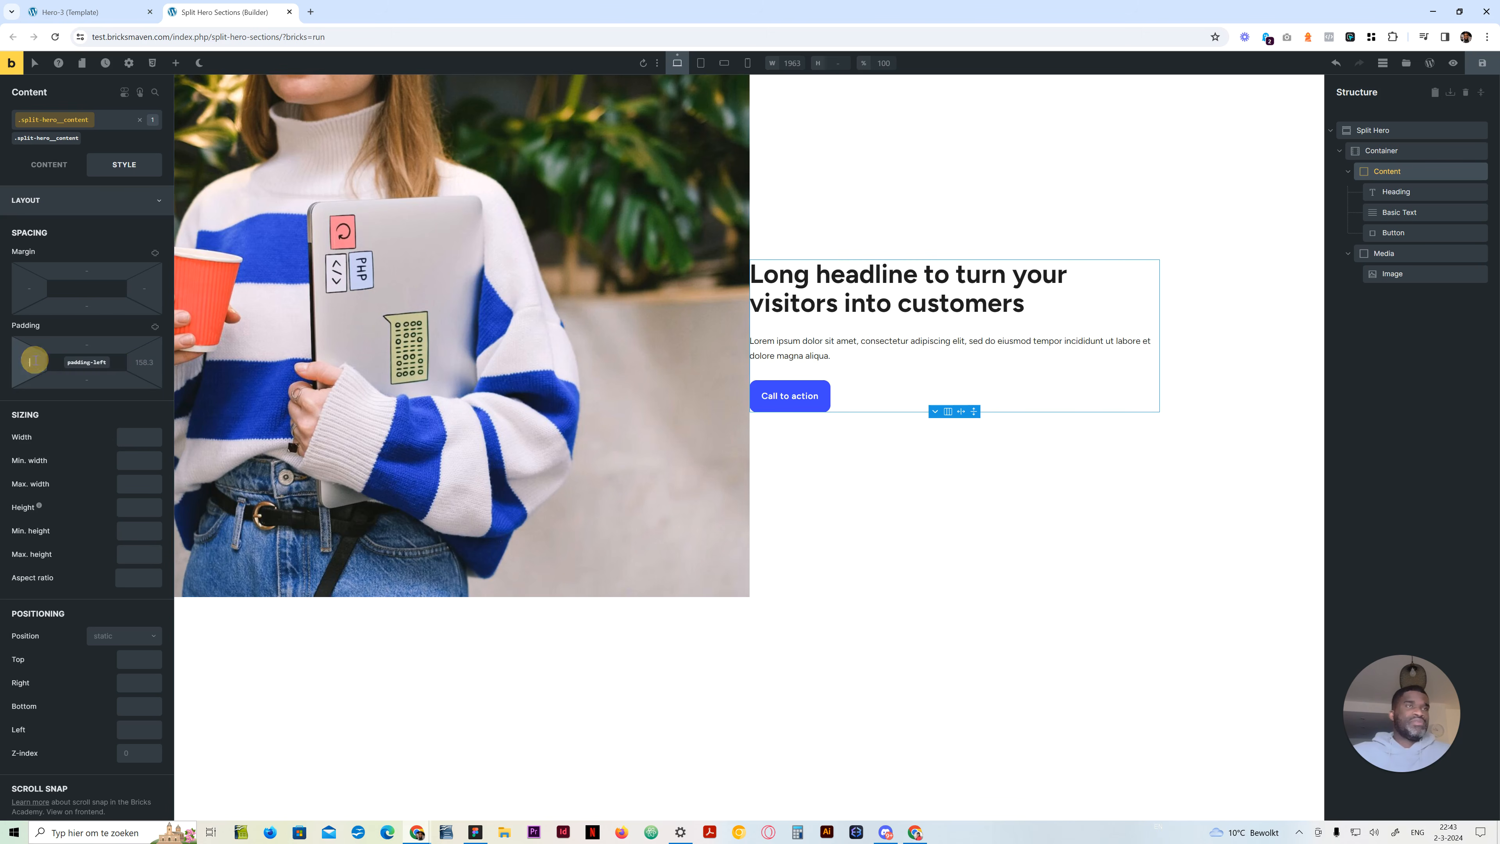
pyautogui.hotkey('ctrl', 'v')
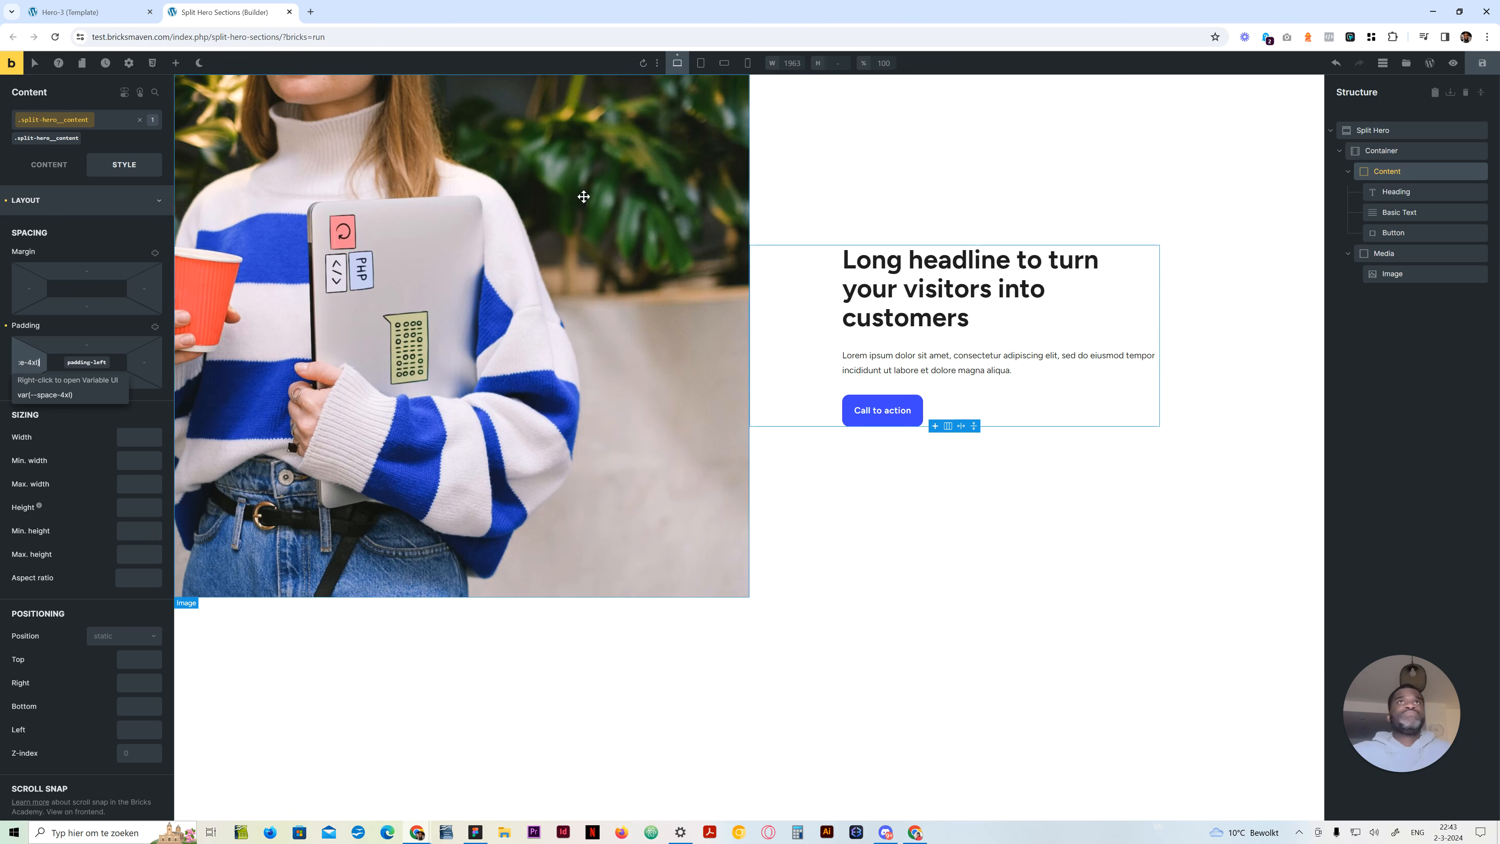
# Check the image-first hero at tablet portrait, mobile landscape and mobile portrait, ending at desktop
pyautogui.click(700, 63)
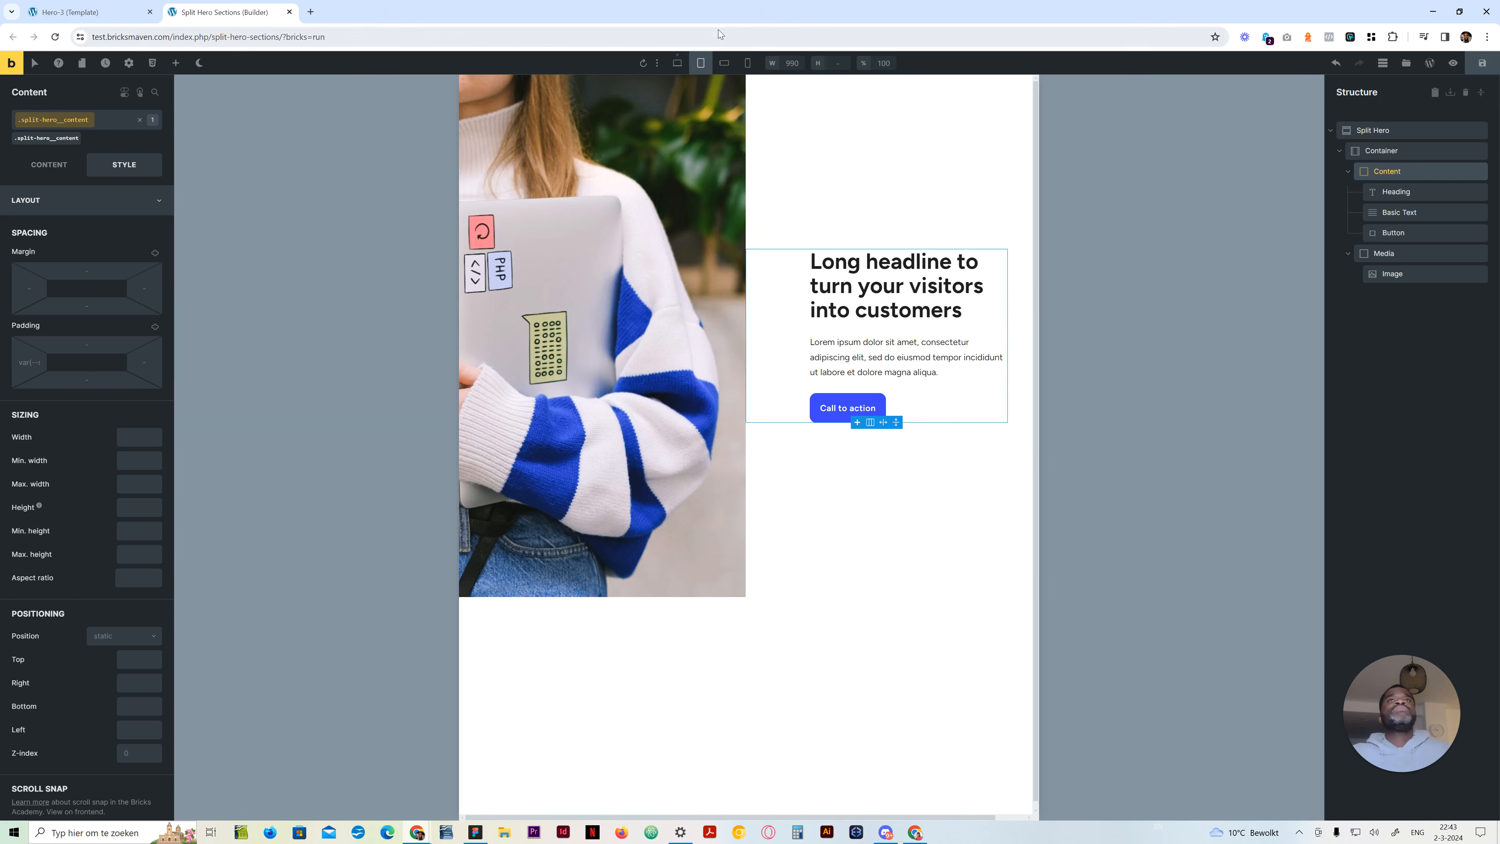
pyautogui.click(724, 62)
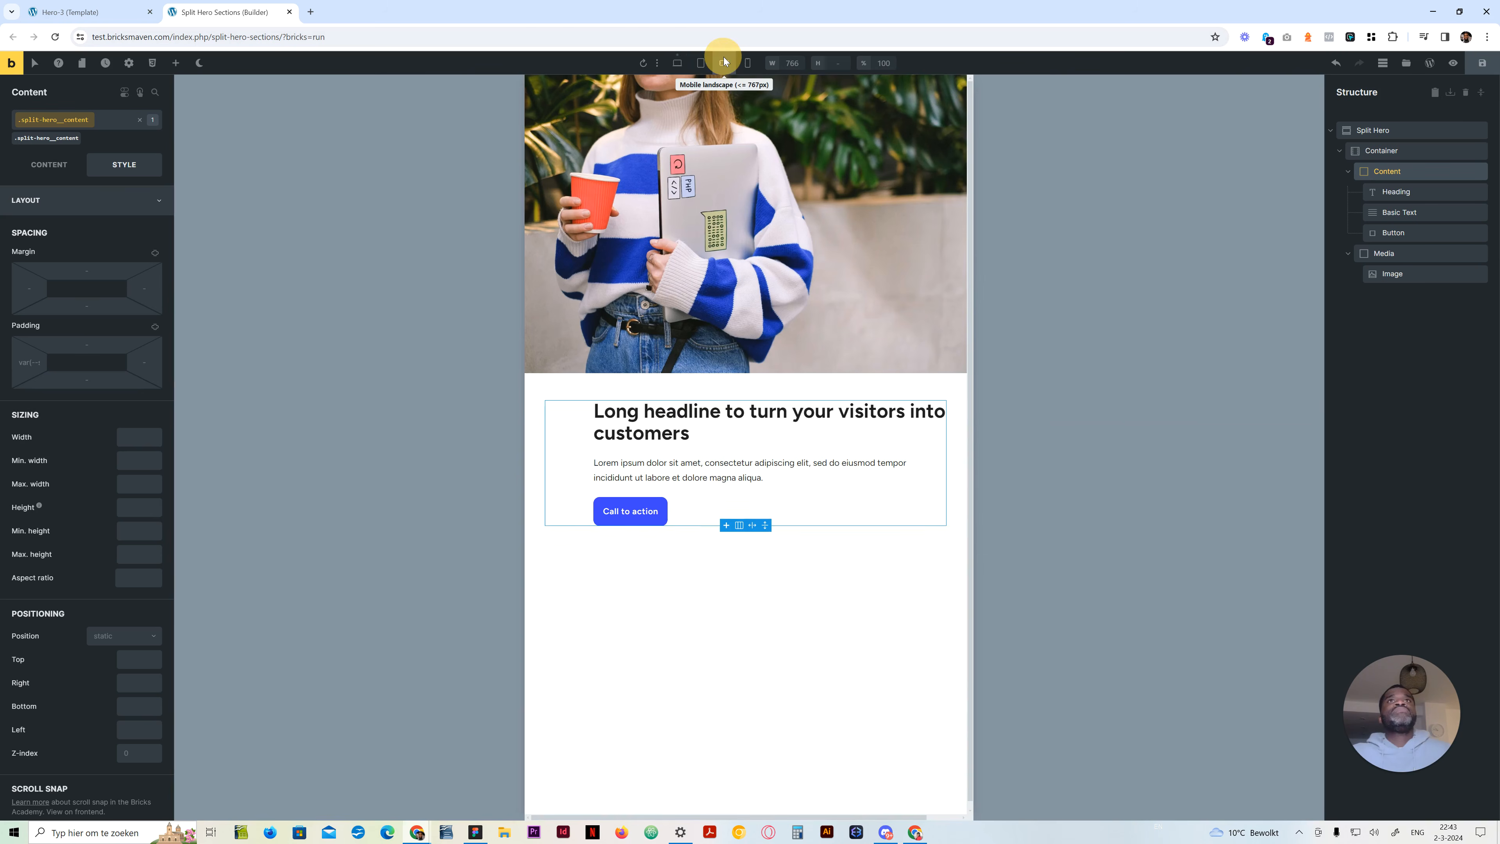
pyautogui.click(745, 64)
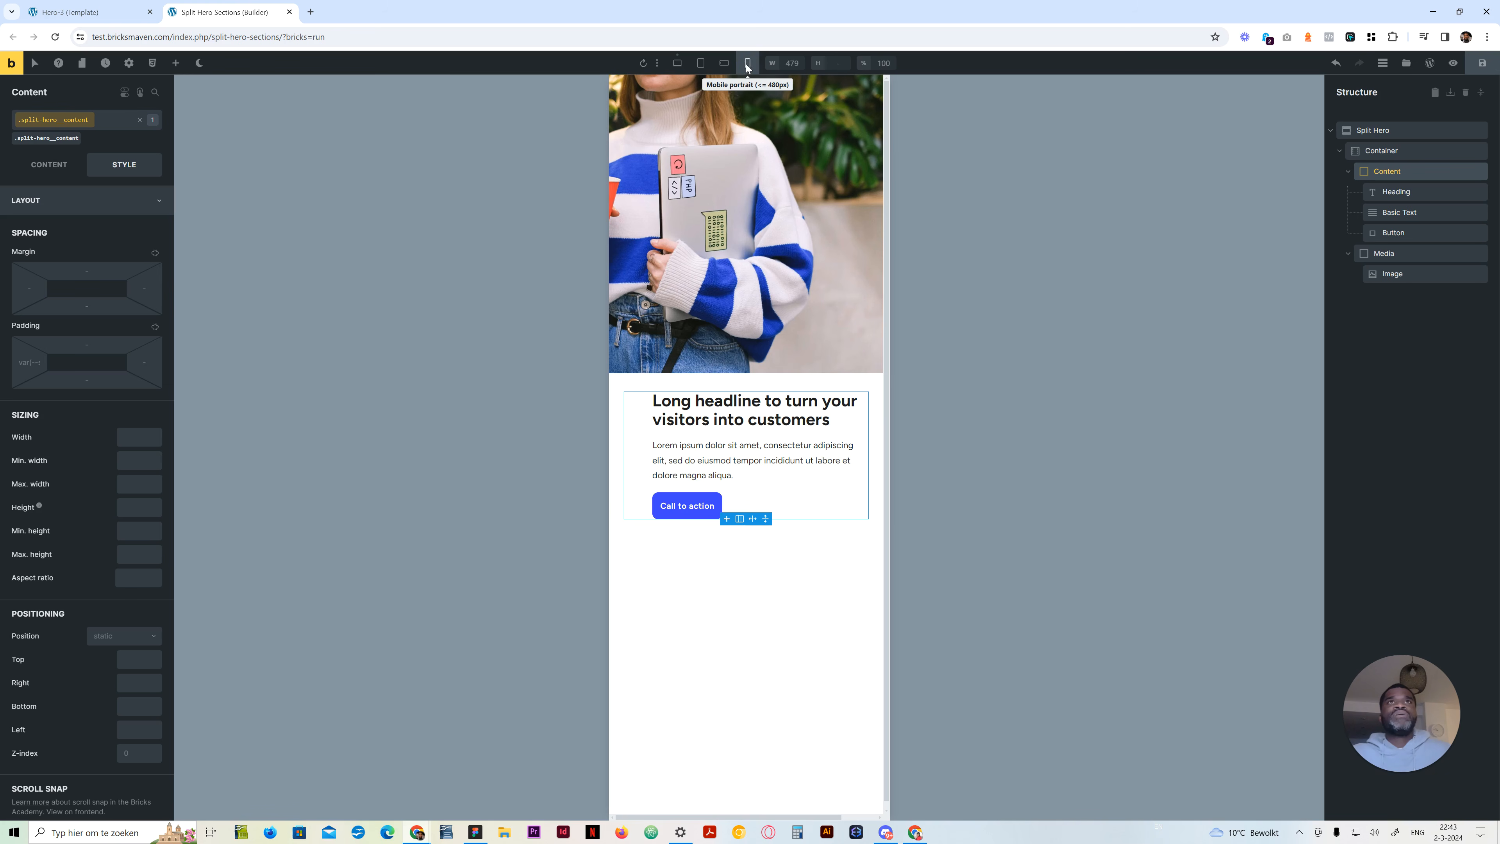
pyautogui.click(678, 63)
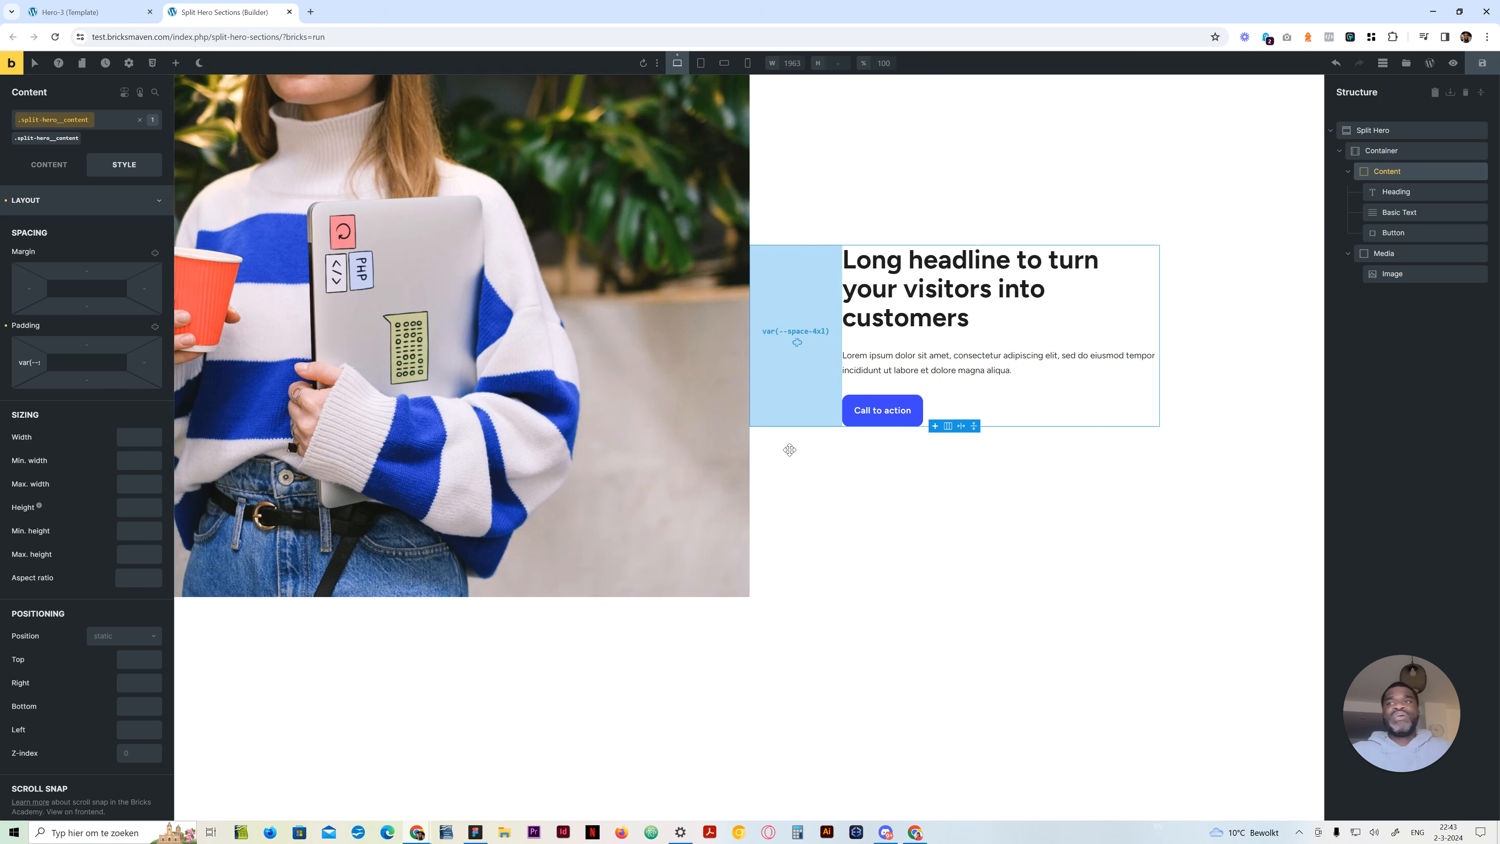
# Review the Image's left margin formula at the desktop breakpoint
pyautogui.click(1408, 274)
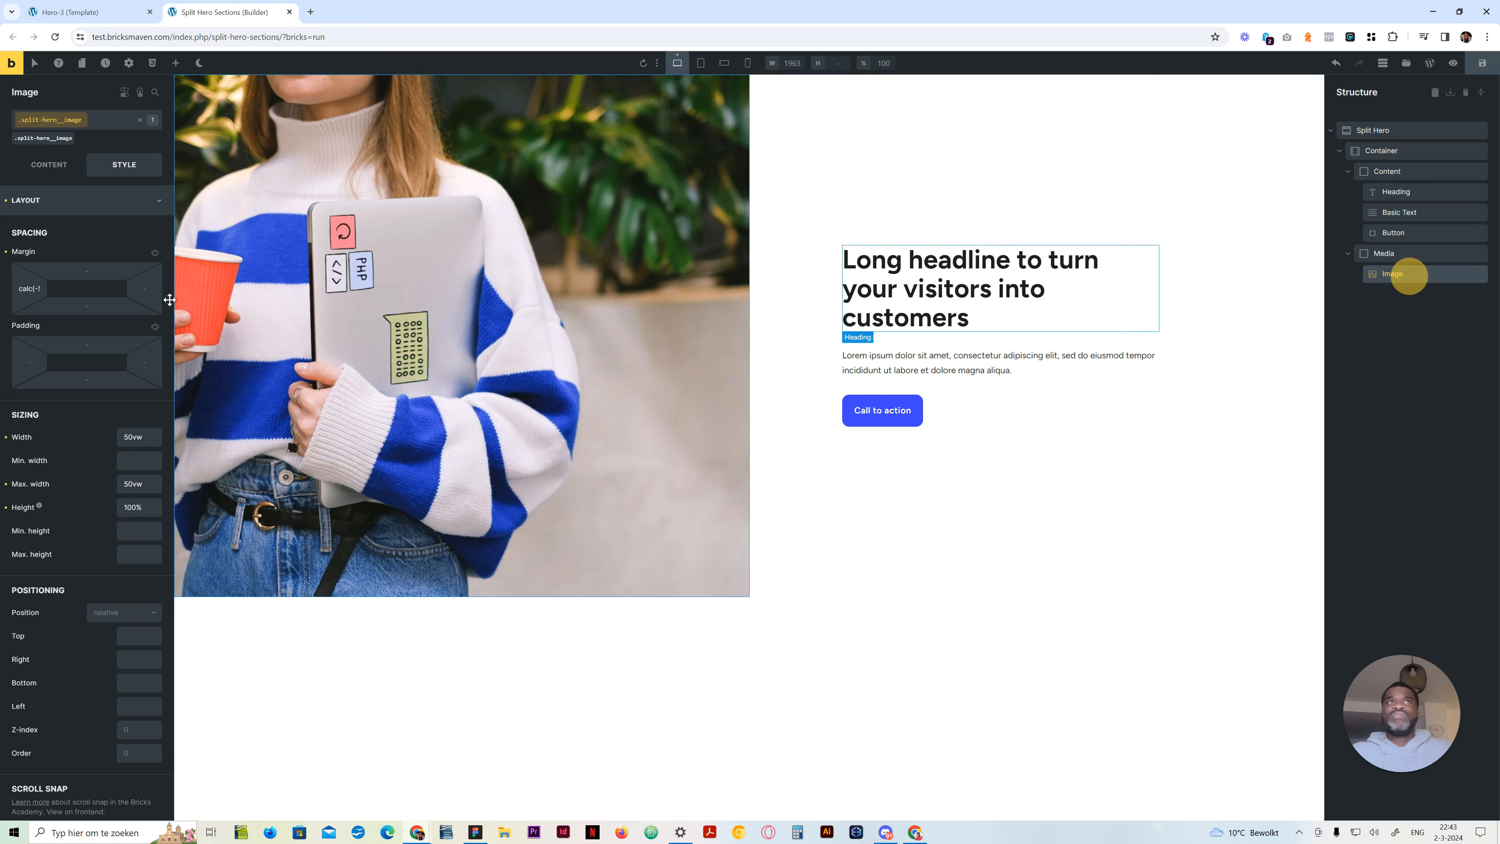
pyautogui.click(23, 288)
pyautogui.moveTo(23, 288)
pyautogui.mouseDown()
pyautogui.moveTo(10, 289)
pyautogui.moveTo(33, 289)
pyautogui.mouseUp()
pyautogui.click(20, 288)
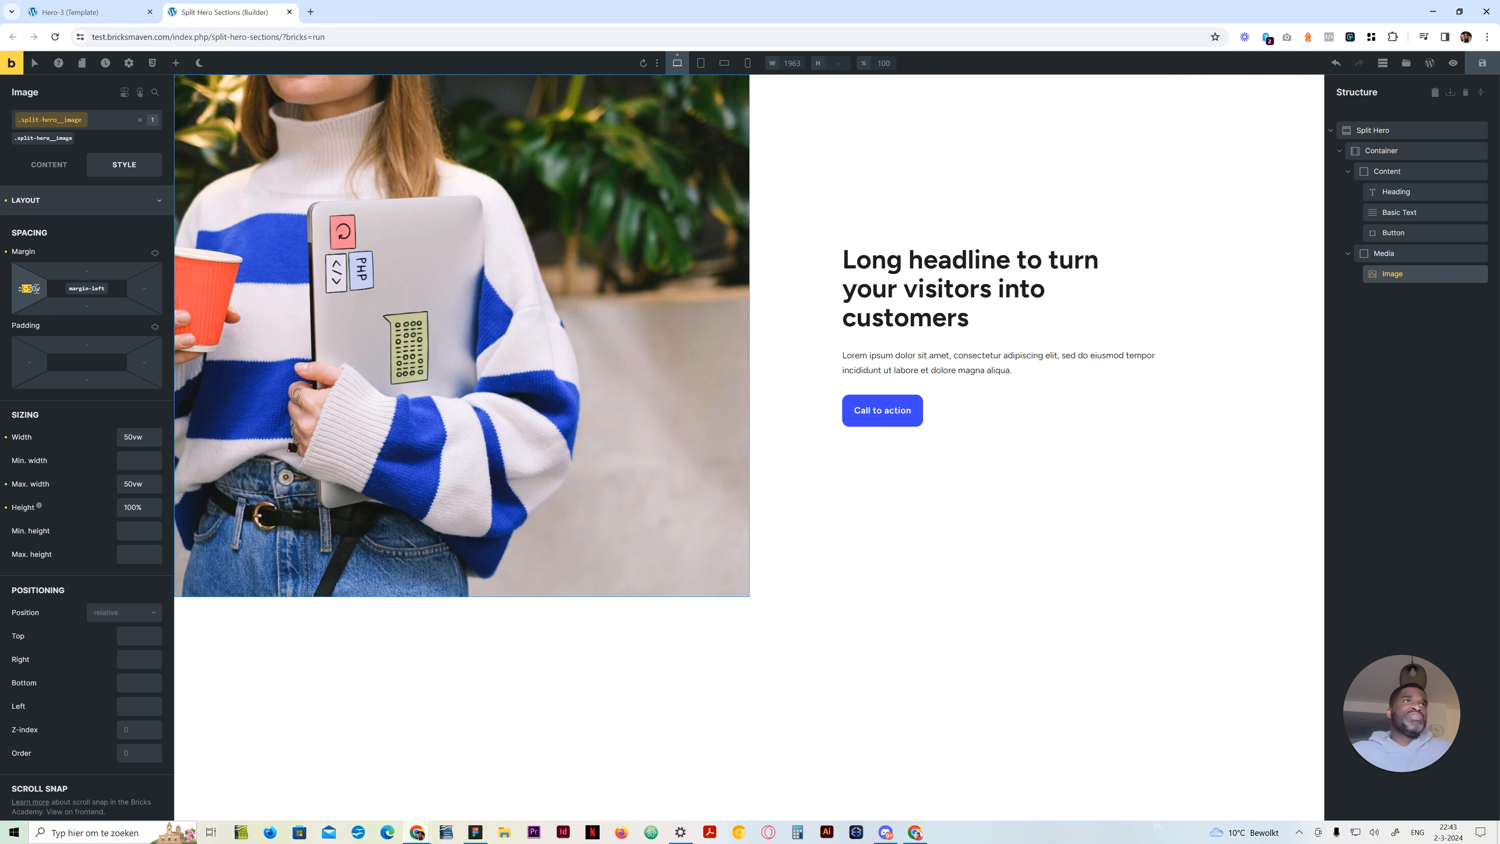
pyautogui.click(36, 288)
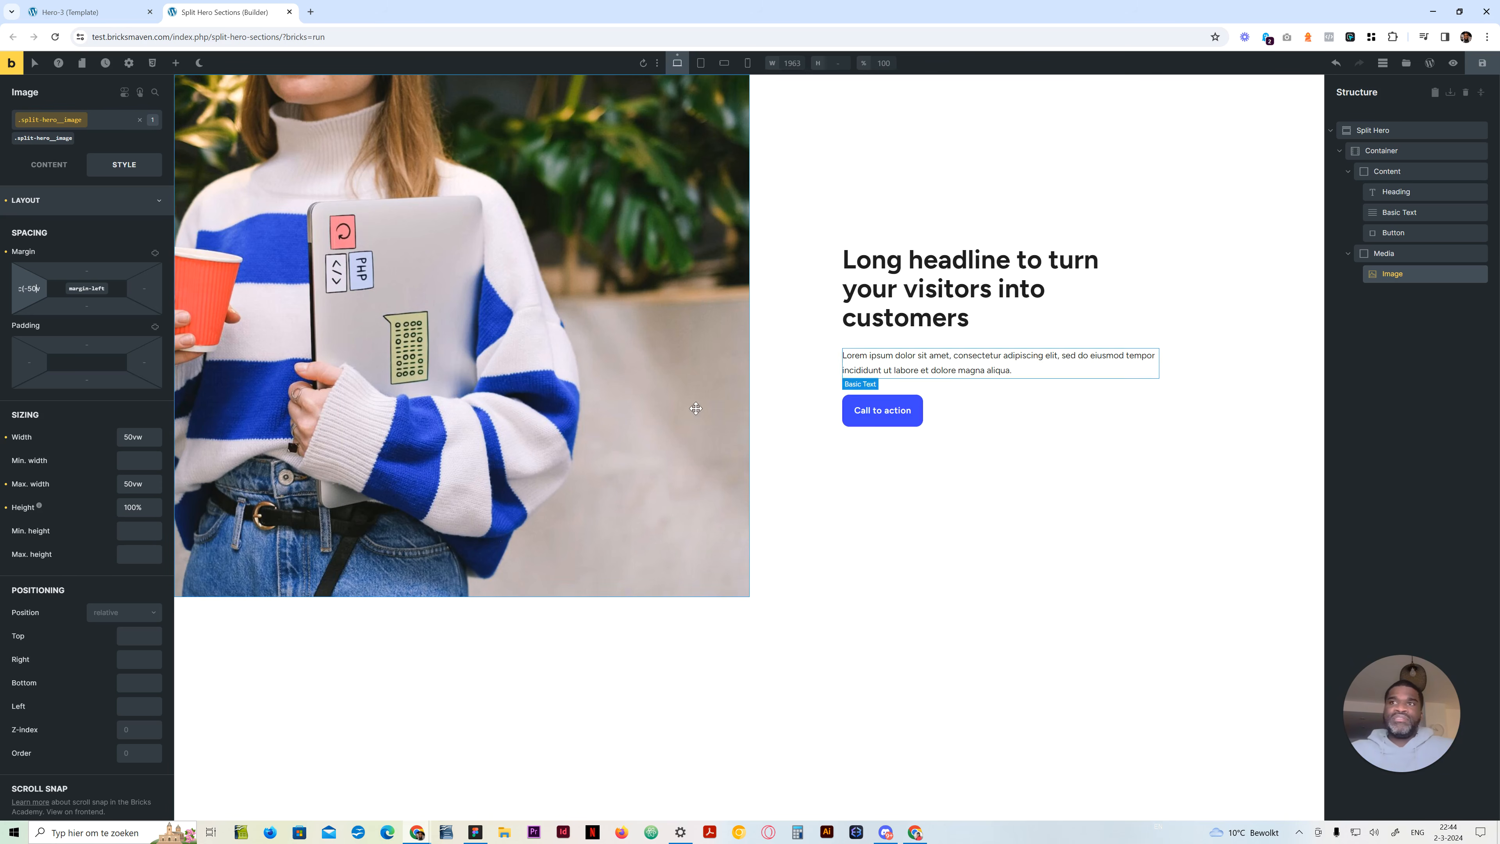
# Clear the Image's left margin and the Media block's order to restore the content-first layout
pyautogui.click(34, 287)
pyautogui.hotkey('ctrl', 'a')
pyautogui.press('BackSpace')
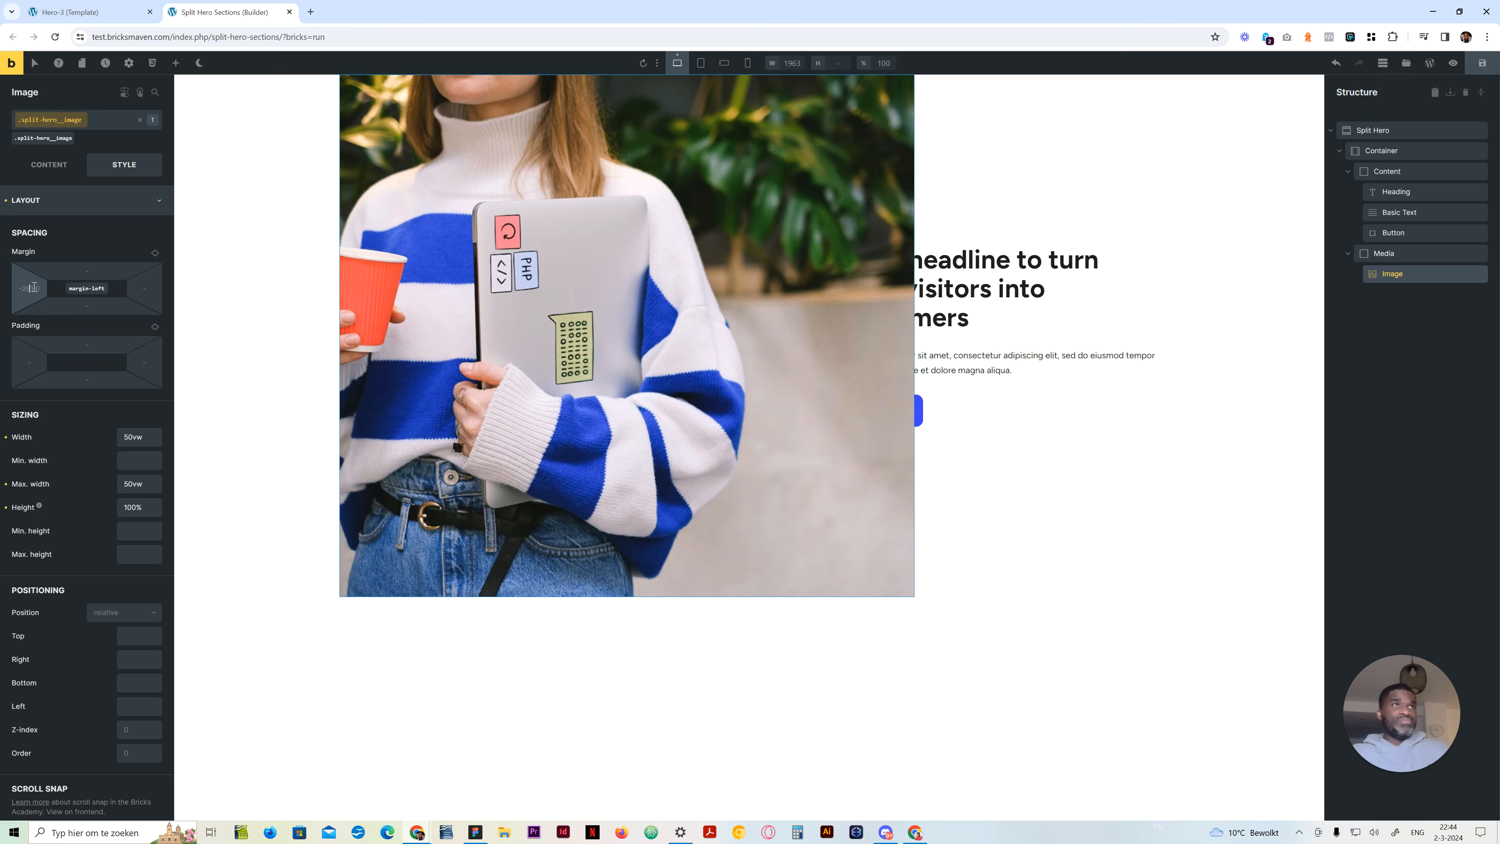
pyautogui.click(41, 163)
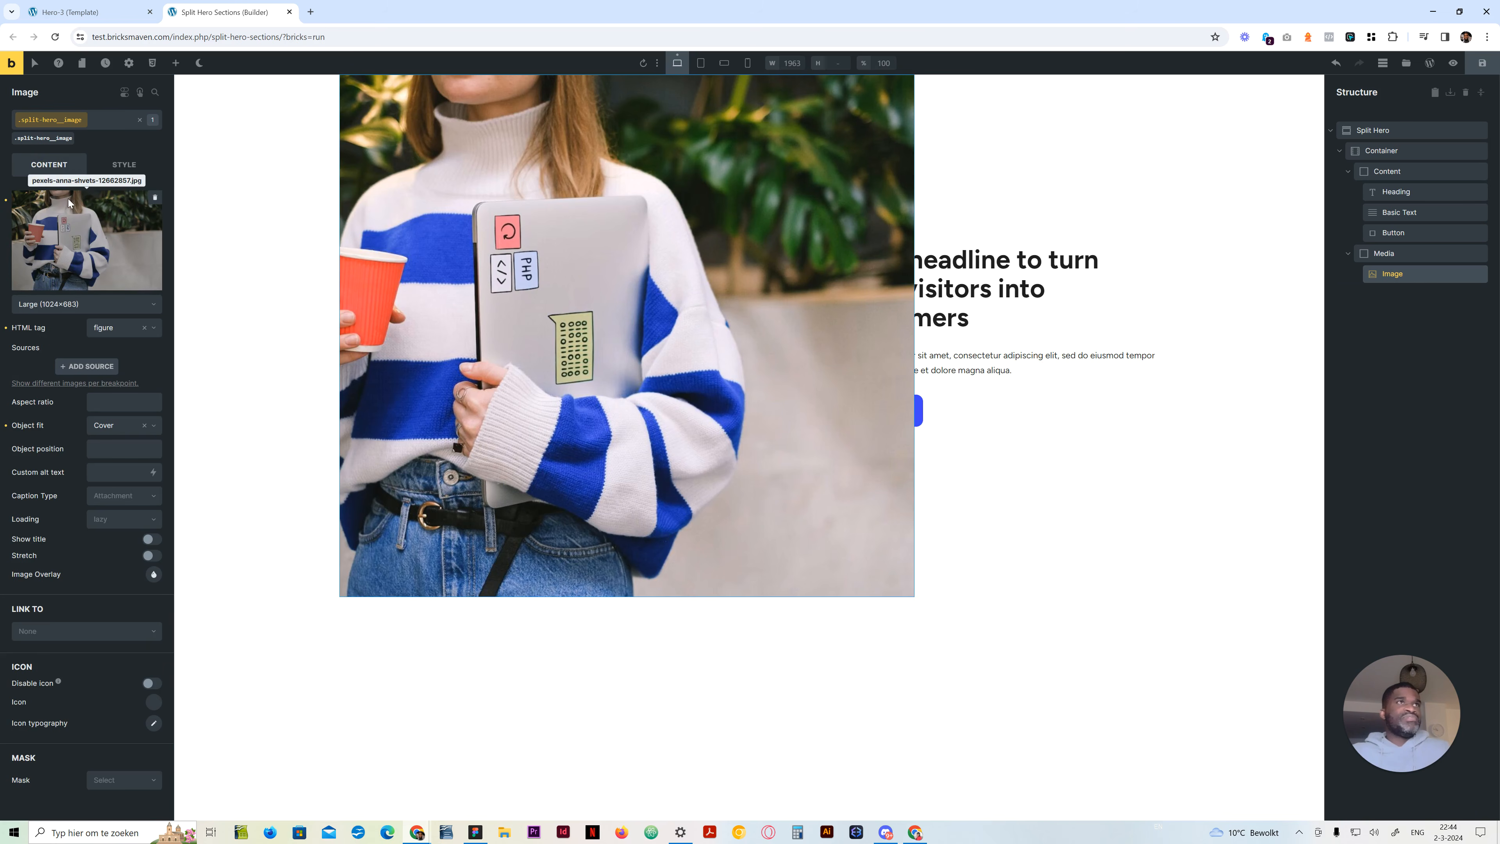
pyautogui.click(1384, 251)
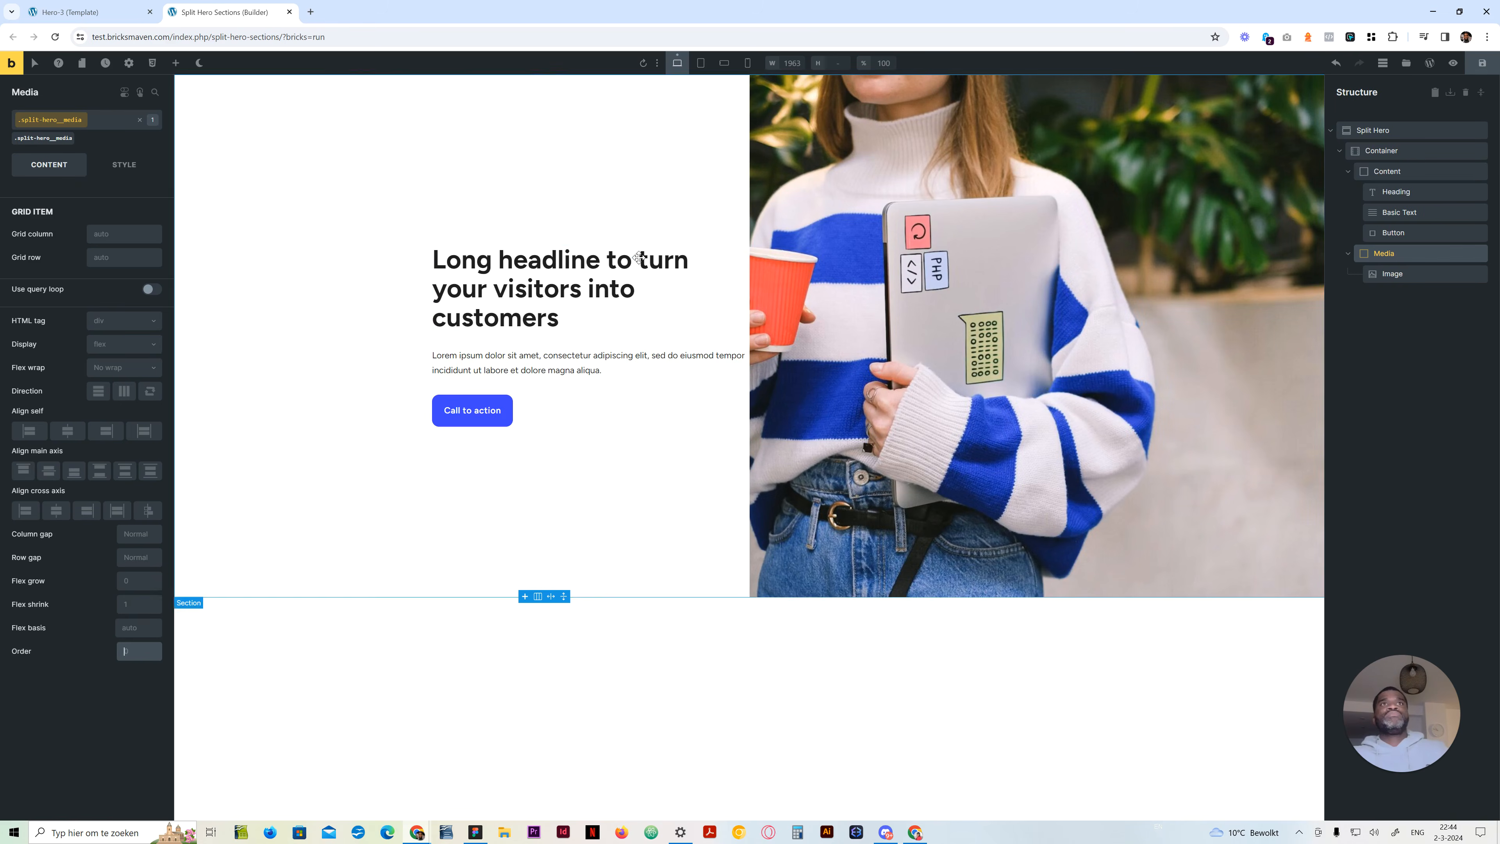
# Set the Content block's right padding back to var(--space-4xl) and clear its left padding
pyautogui.click(1427, 169)
pyautogui.click(118, 164)
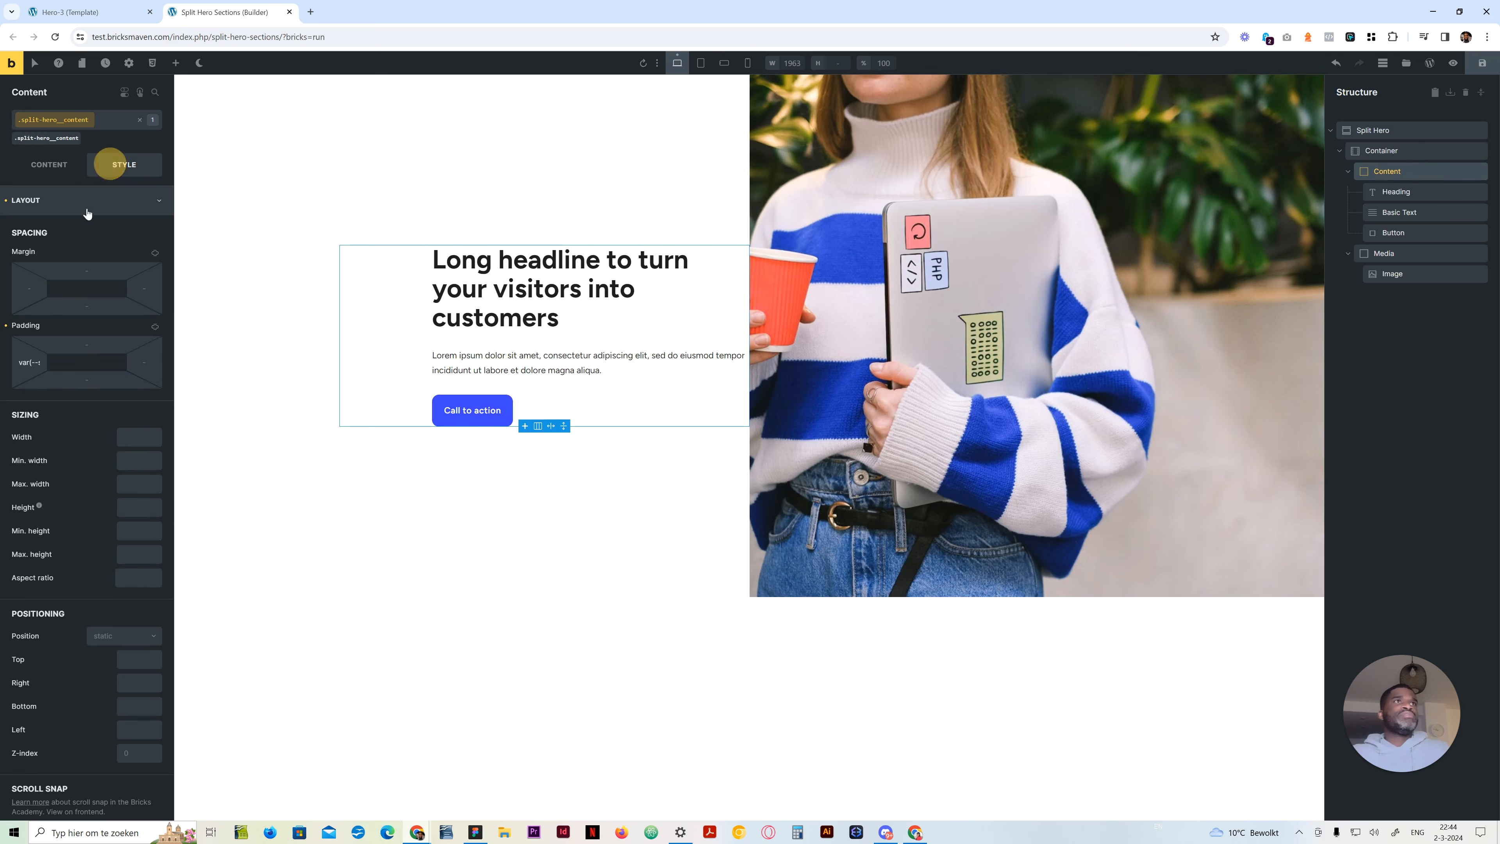
pyautogui.click(136, 371)
pyautogui.click(384, 510)
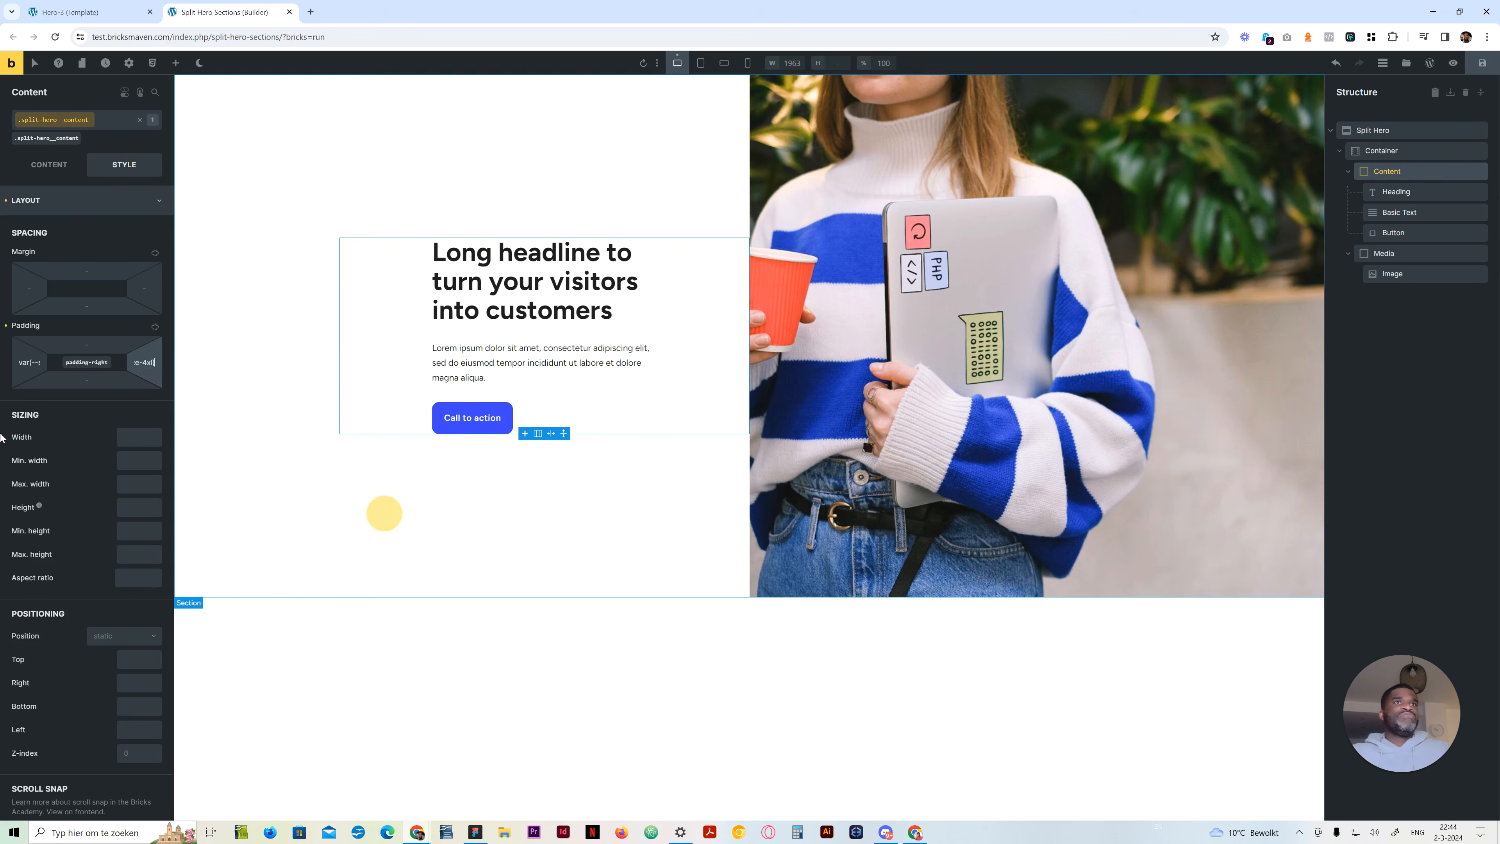
pyautogui.click(39, 359)
pyautogui.hotkey('ctrl', 'a')
pyautogui.press('BackSpace')
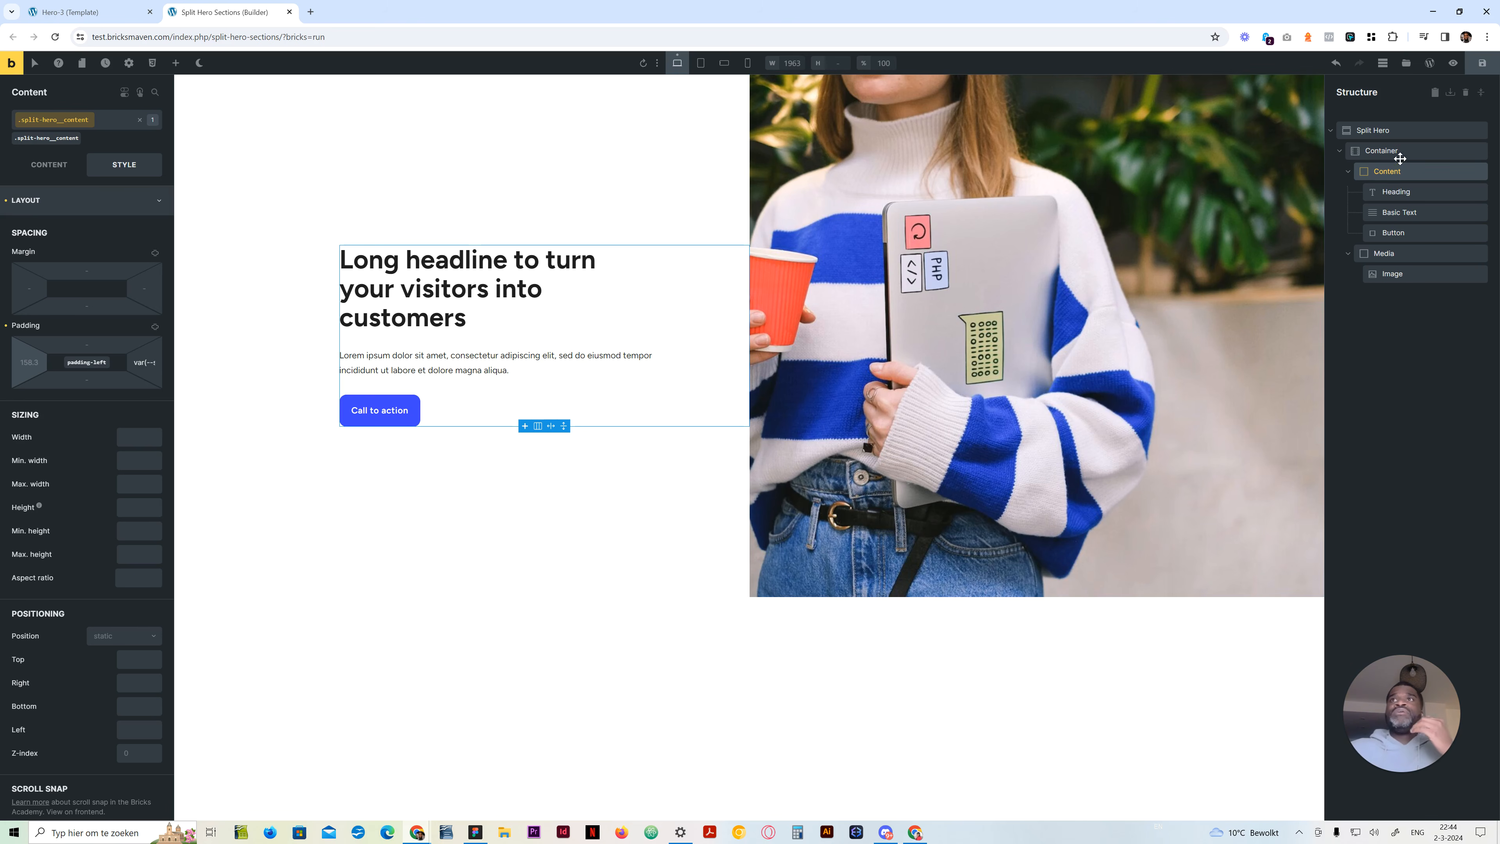
# Set the Container's grid template columns to repeat(12, minmax(0, 1fr)) at the desktop breakpoint
pyautogui.click(1382, 151)
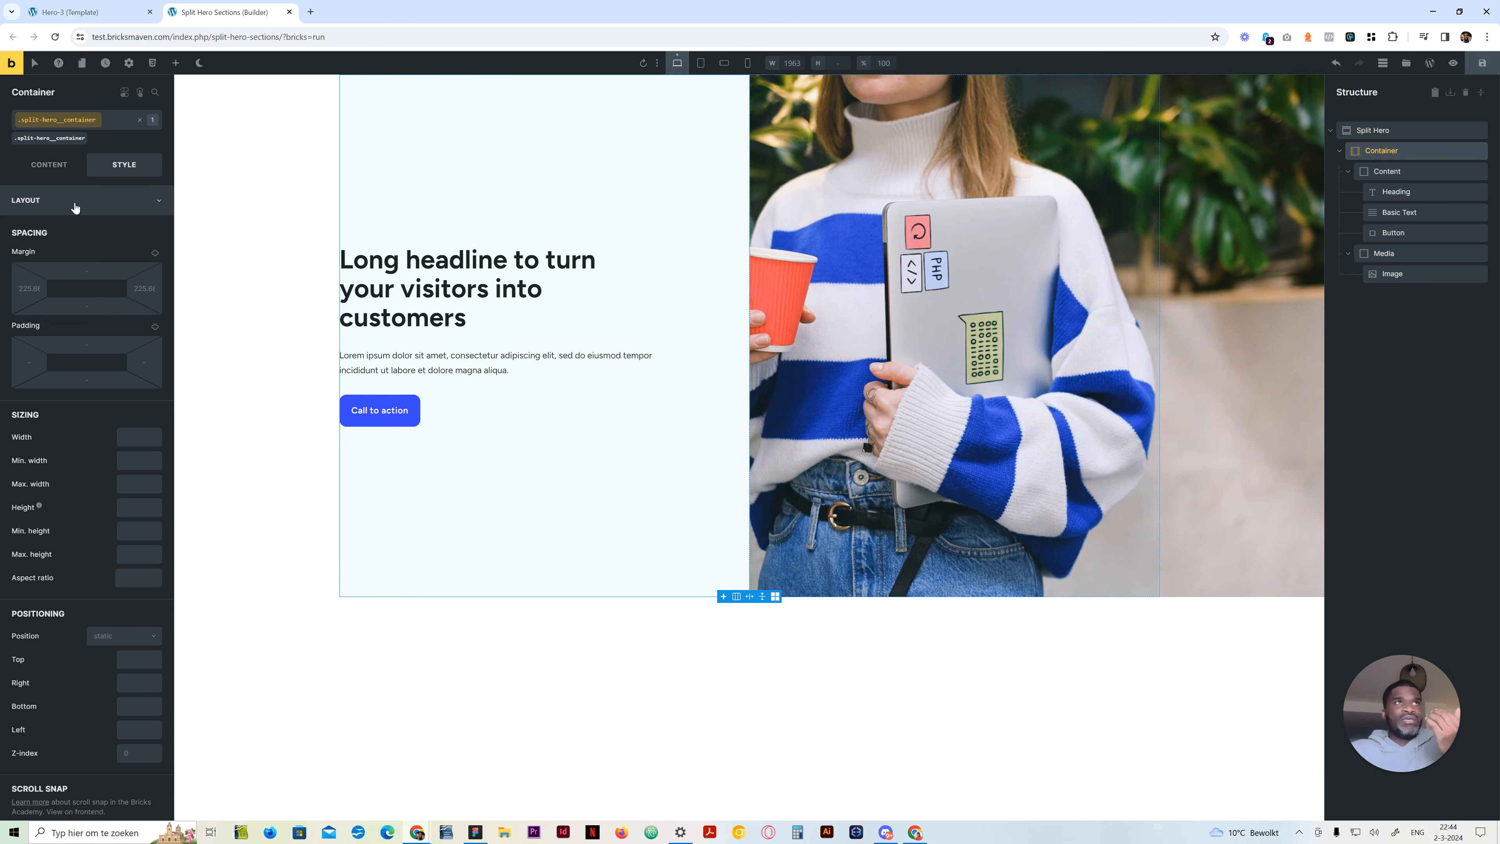
pyautogui.click(49, 165)
pyautogui.moveTo(103, 314); pyautogui.dragTo(12, 317)
pyautogui.write('minmax')
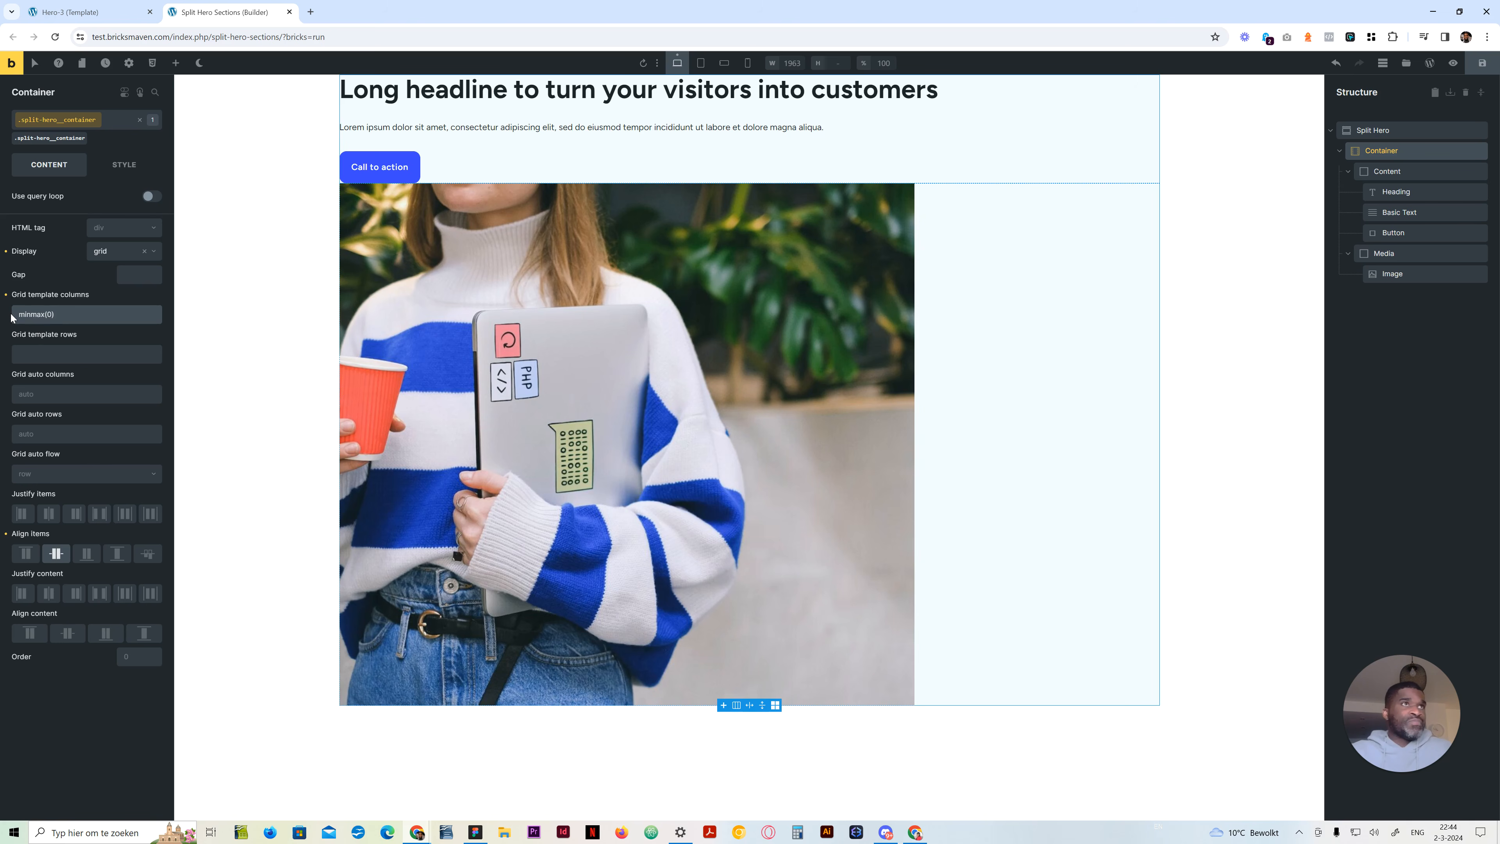
pyautogui.write('(0')
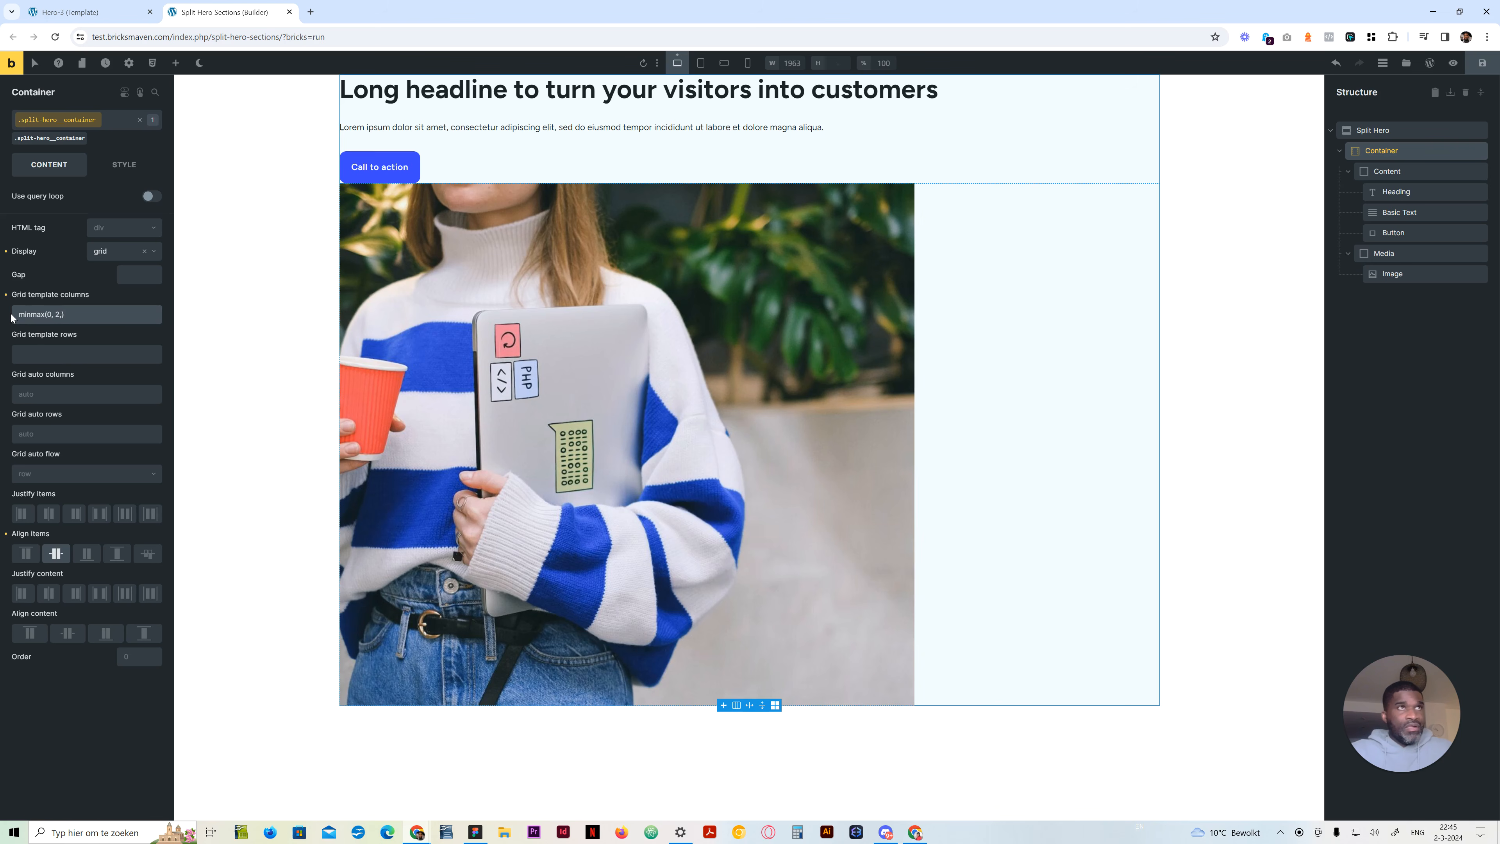
pyautogui.hotkey('ctrl', 'a')
pyautogui.press('BackSpace')
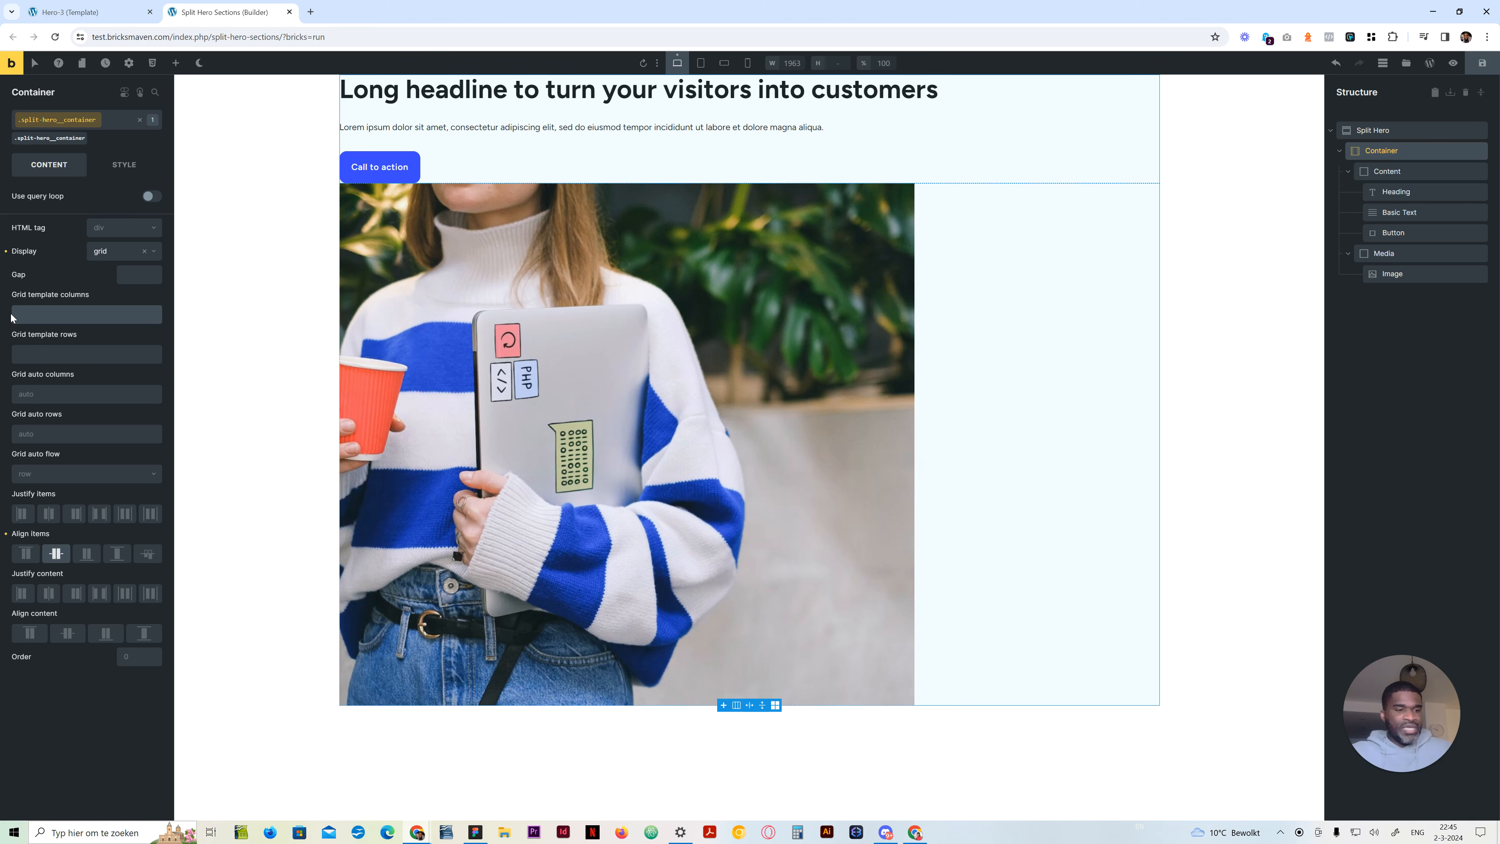
pyautogui.write('repeat(')
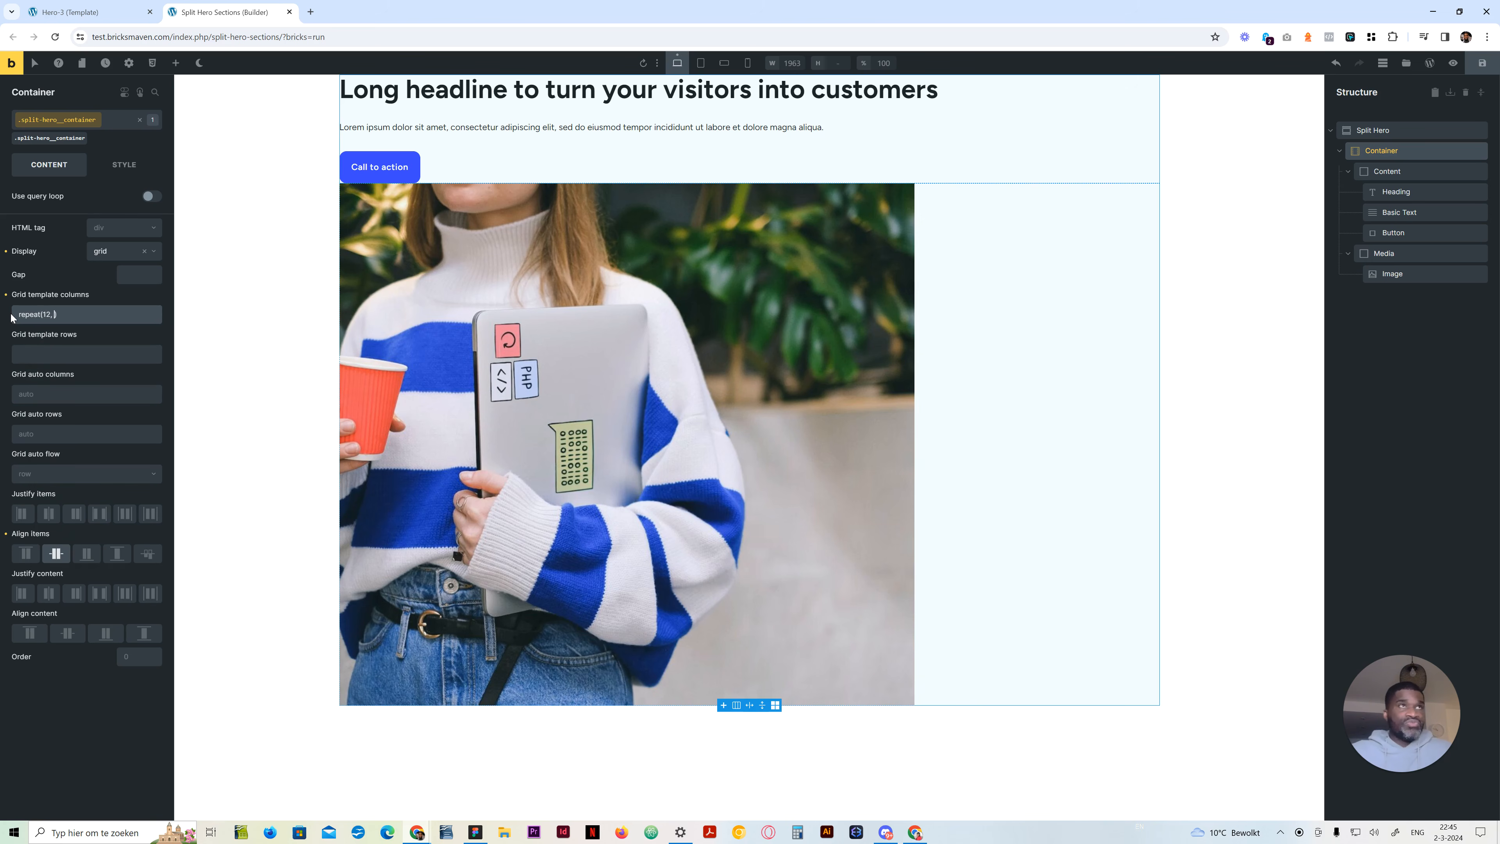
pyautogui.write('12, minmax(0, 1fr')
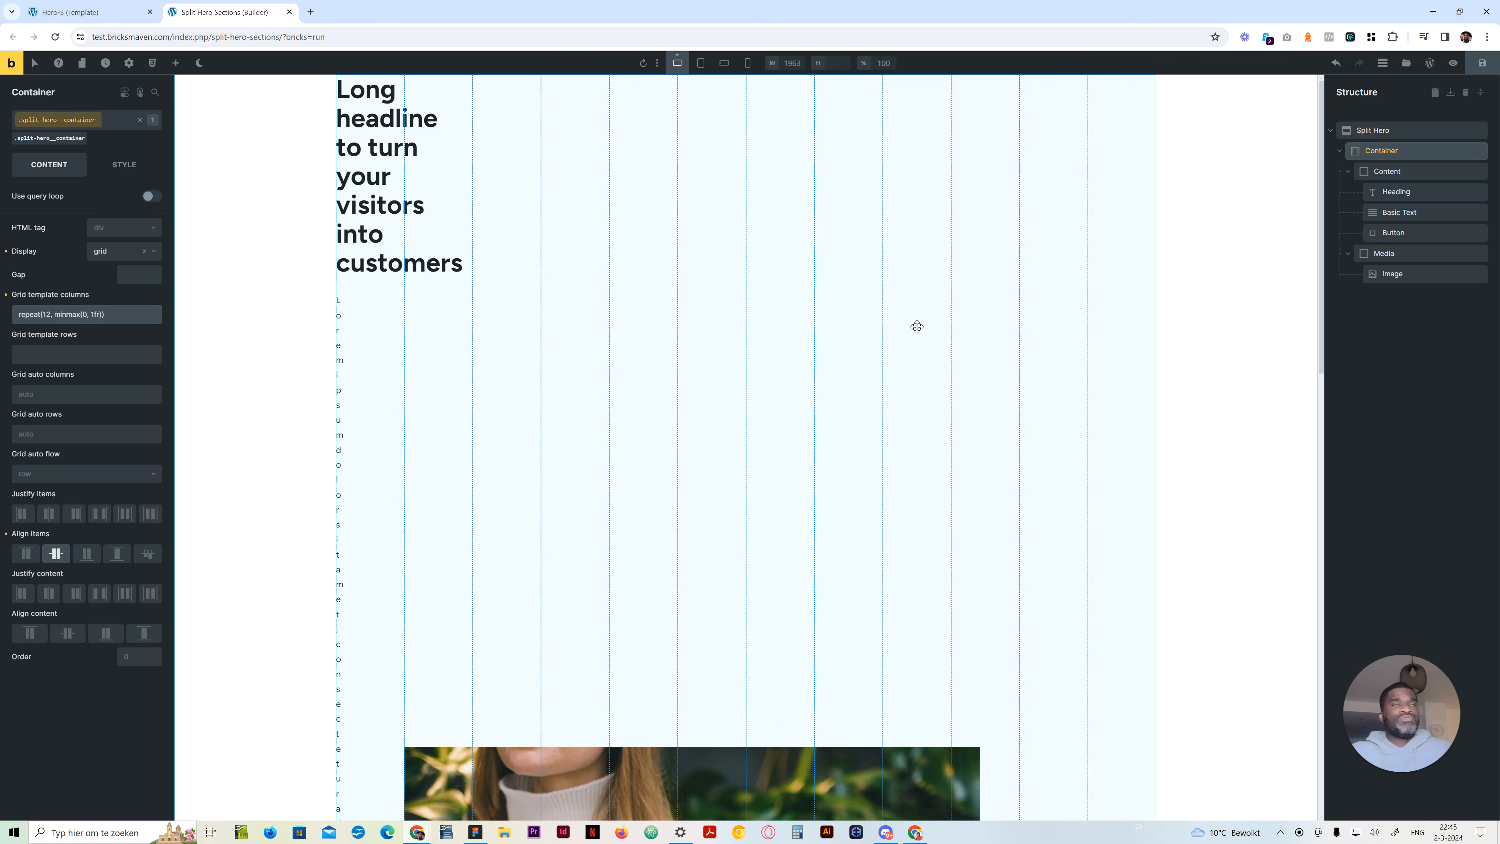
# Set the Content block's grid column to span 4 and the Media block's grid column to span 8
pyautogui.click(1428, 173)
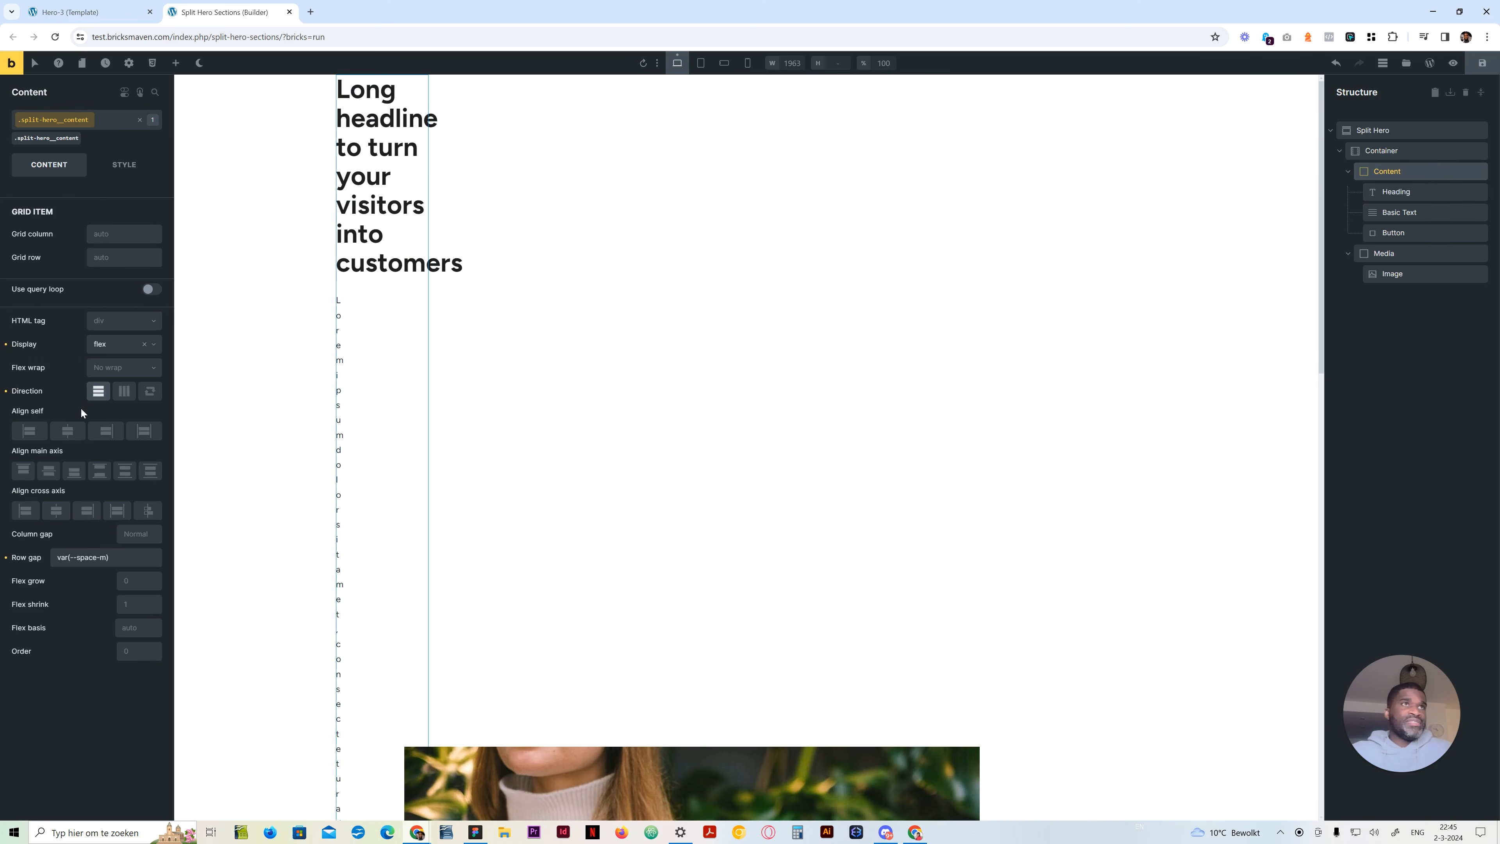
pyautogui.click(127, 231)
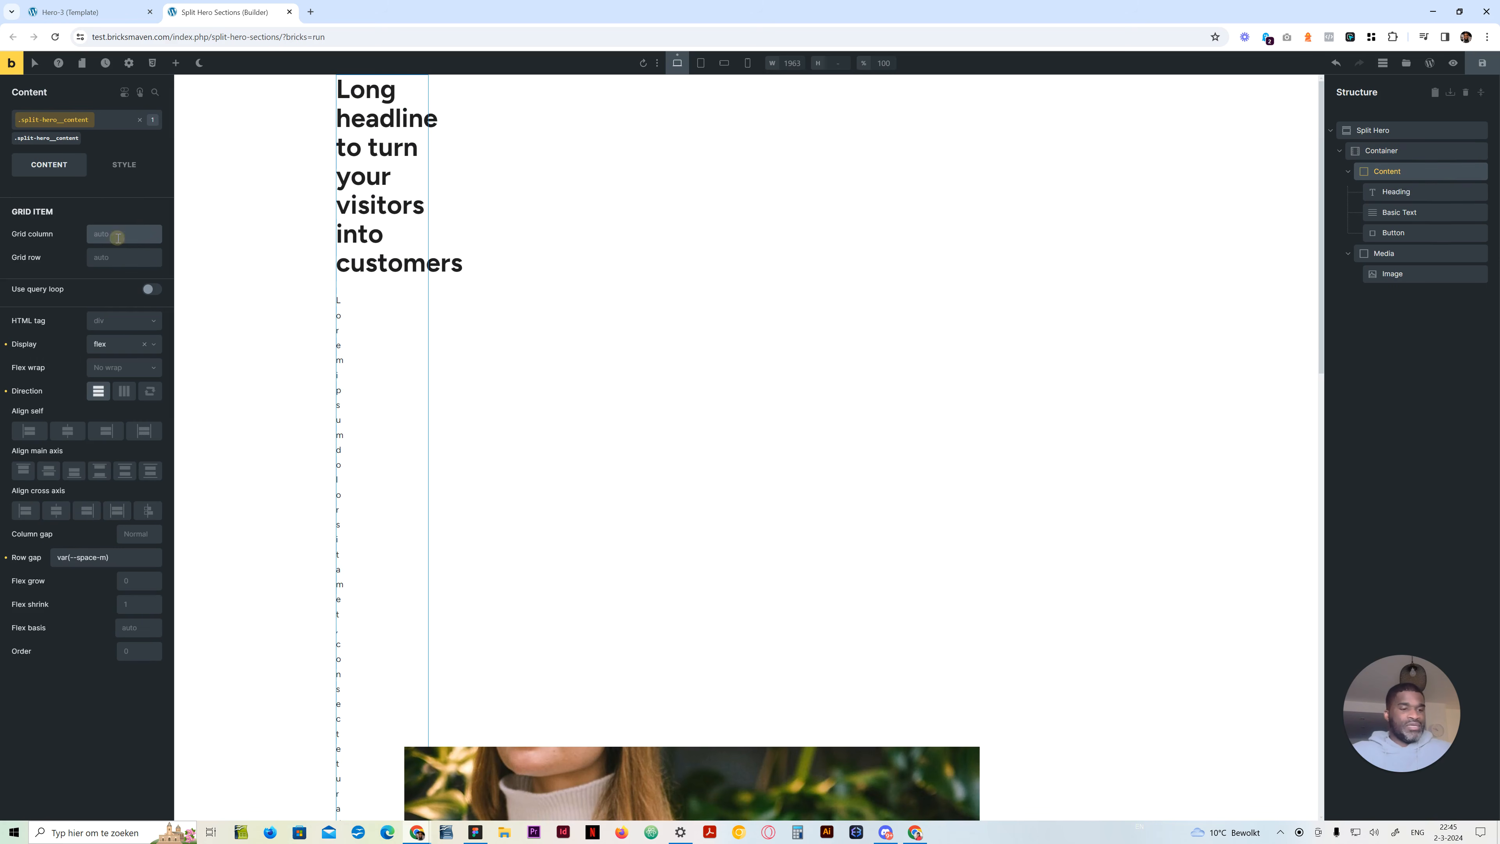
pyautogui.write('span 4')
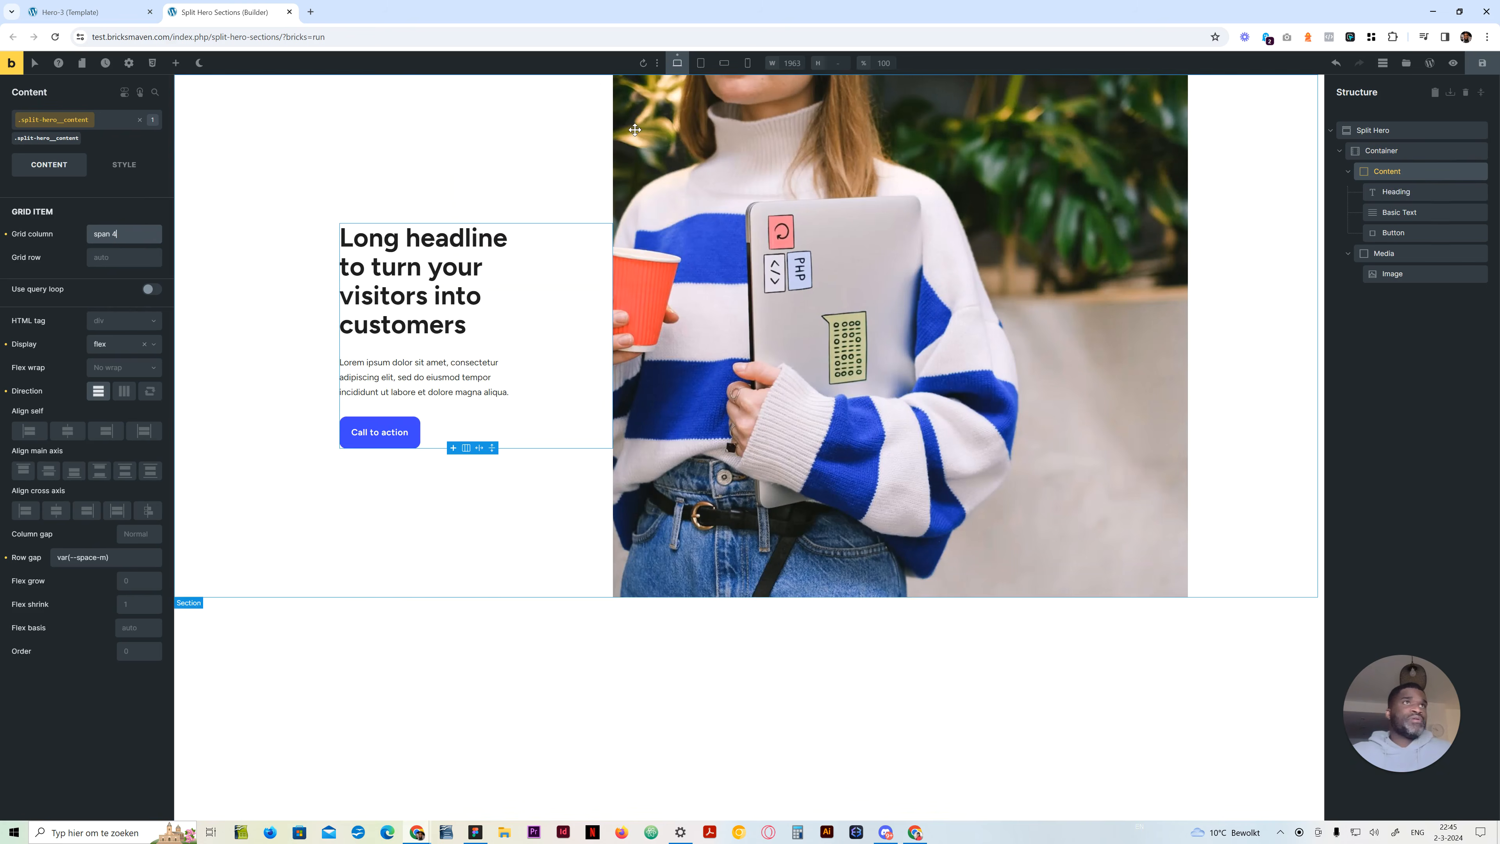
pyautogui.click(1406, 251)
pyautogui.click(118, 232)
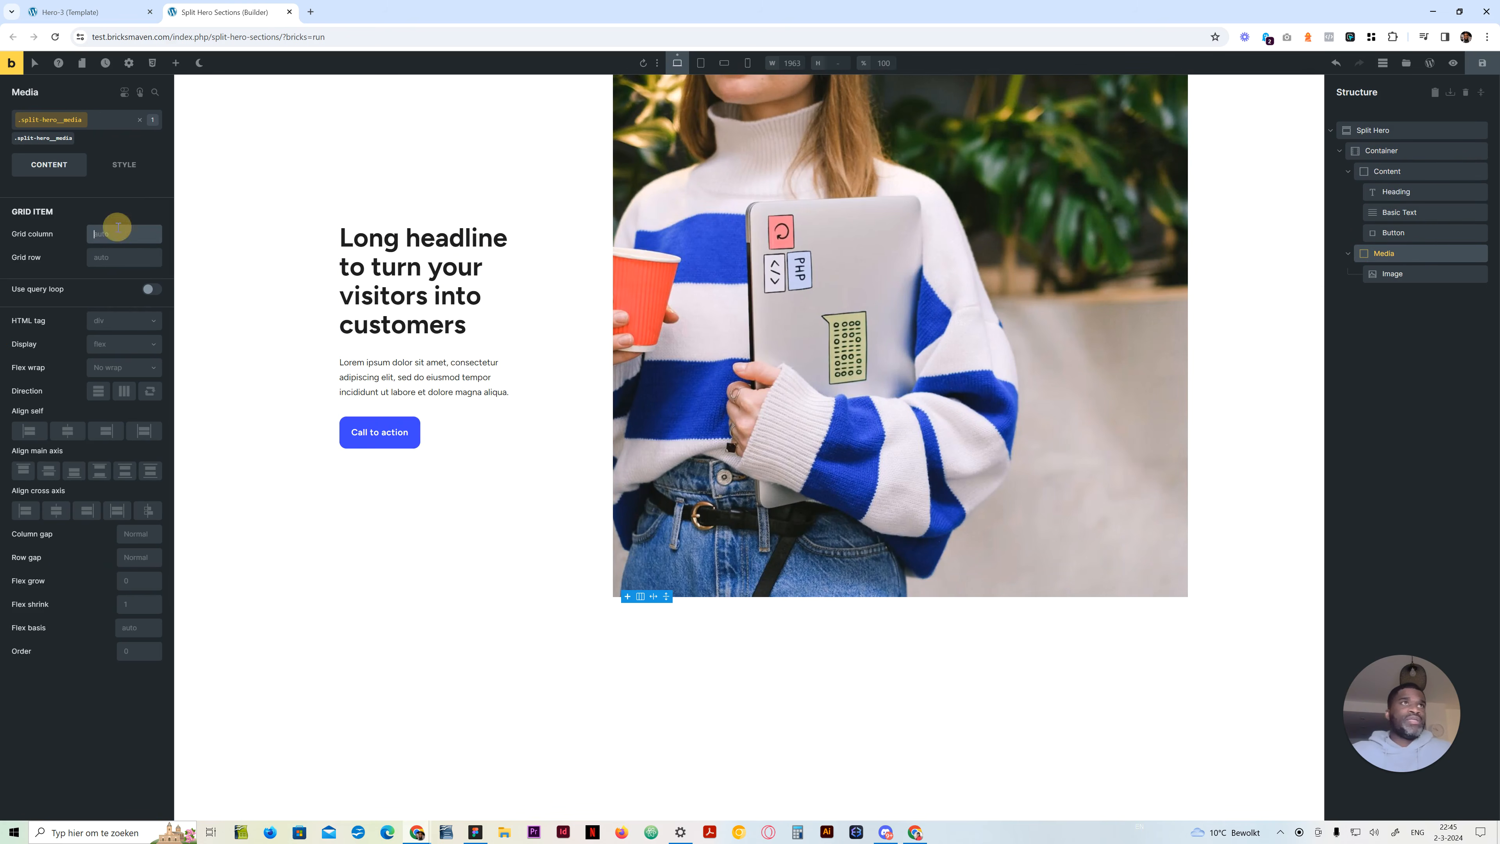
pyautogui.write('span 8')
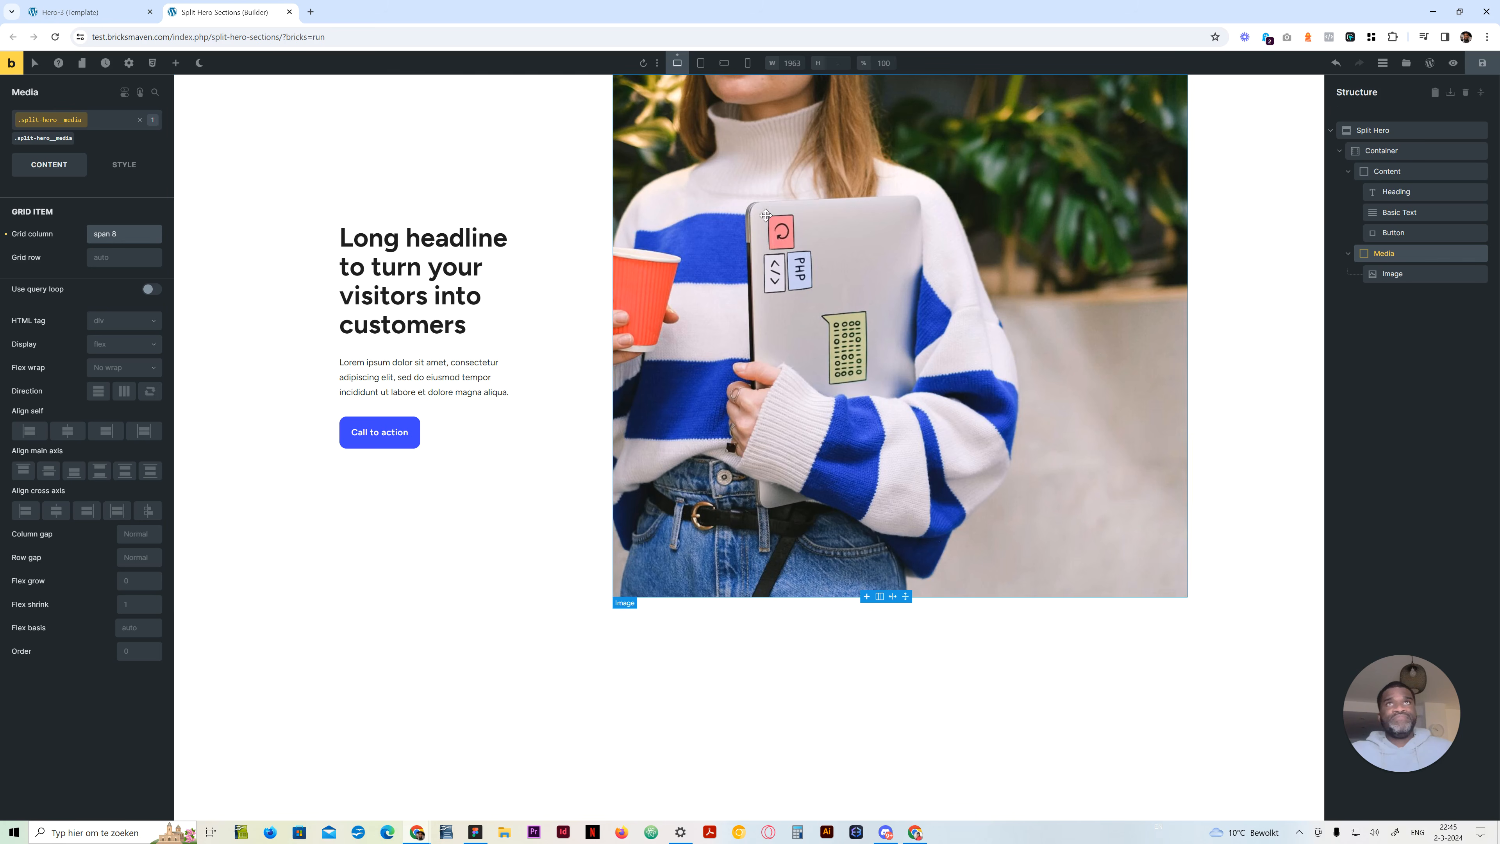
# Try a width and max width of 100vw on the Image inside the Media block
pyautogui.click(1393, 273)
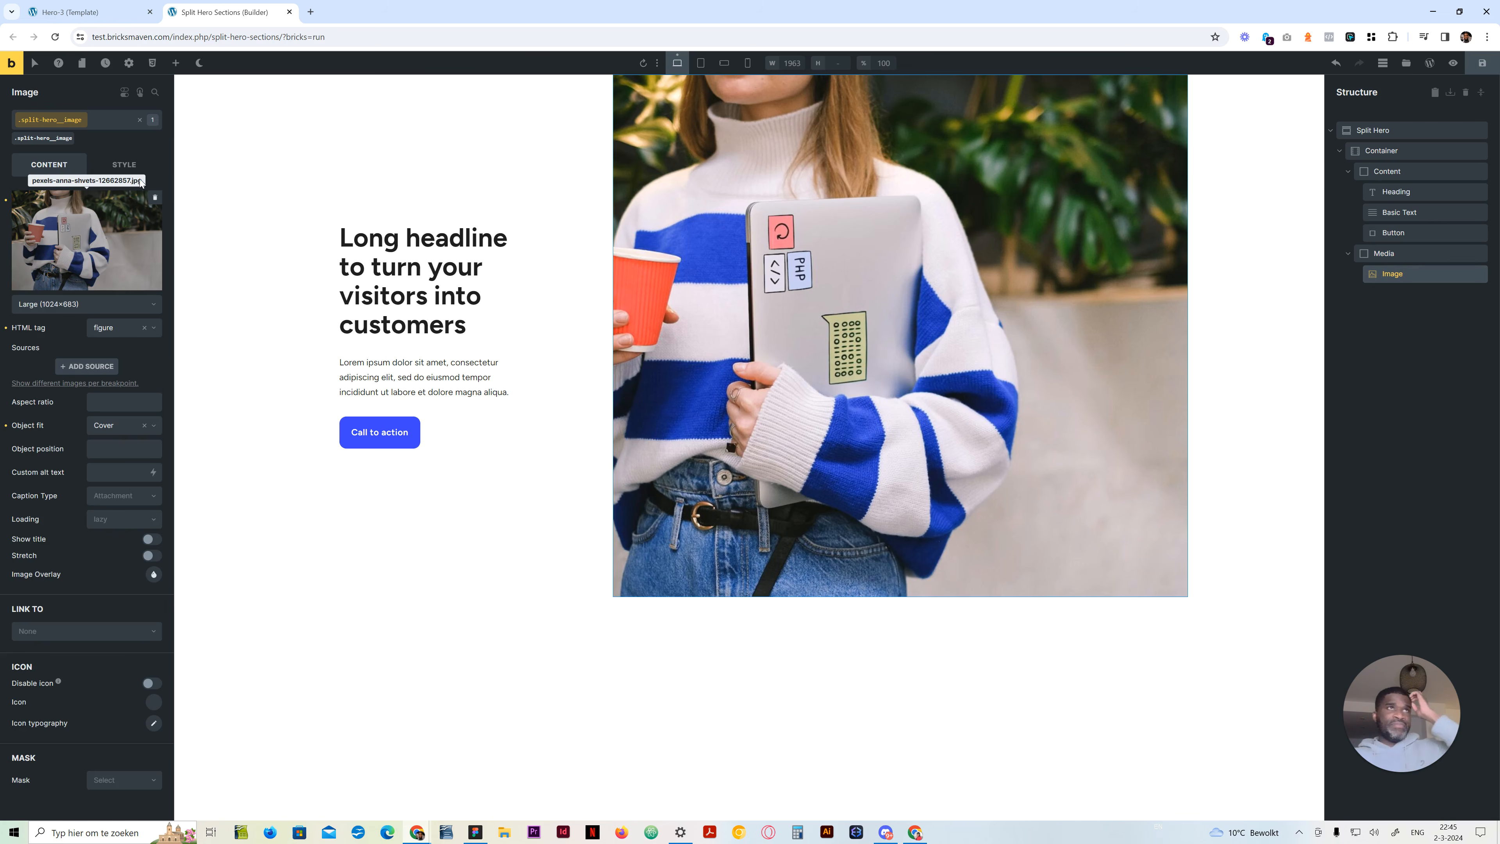
pyautogui.click(124, 165)
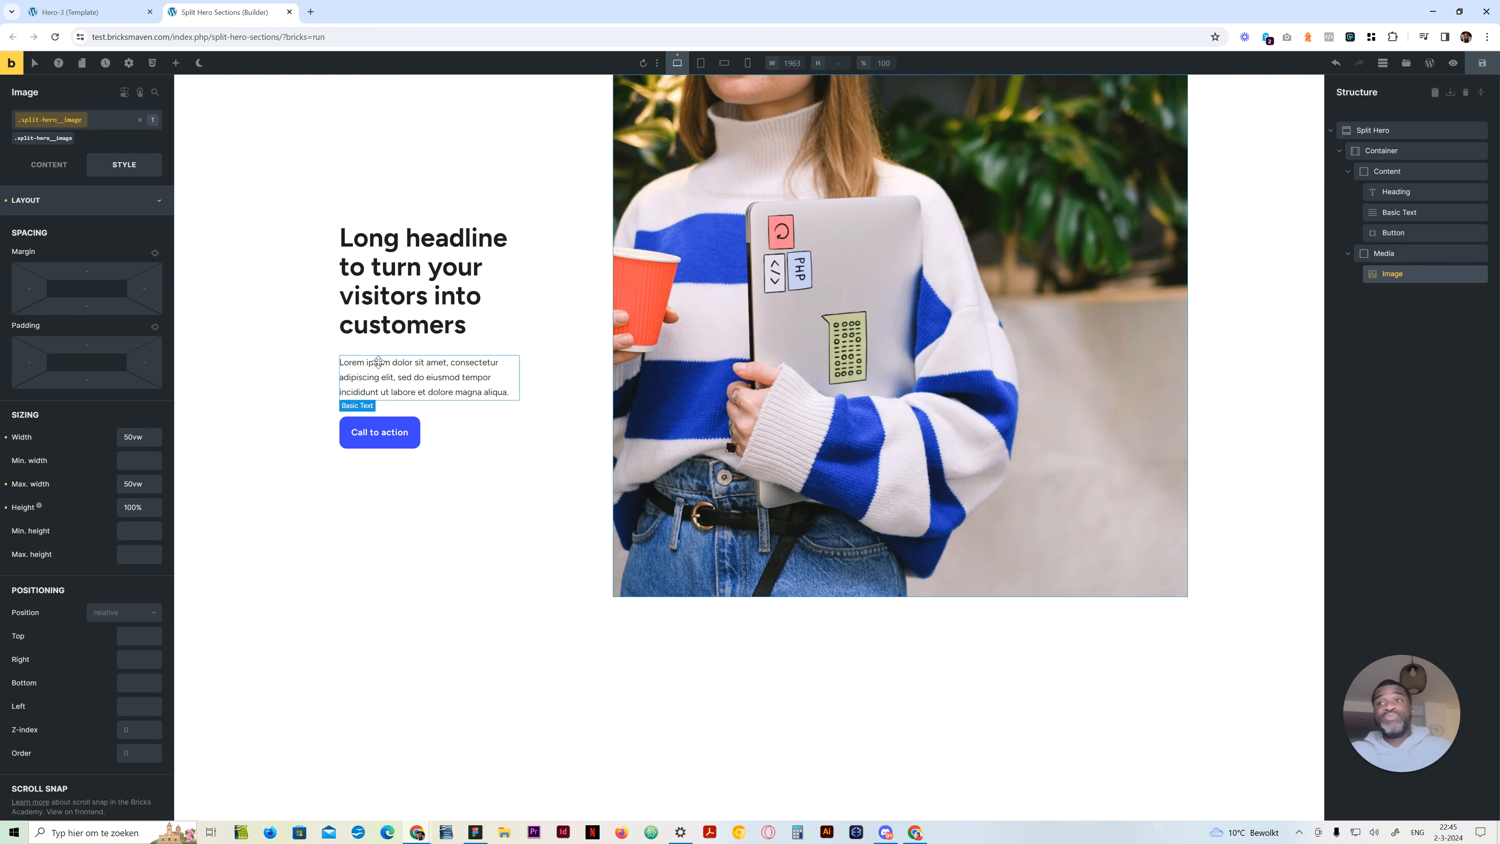
pyautogui.click(128, 435)
pyautogui.write('100')
pyautogui.click(118, 482)
pyautogui.write('100')
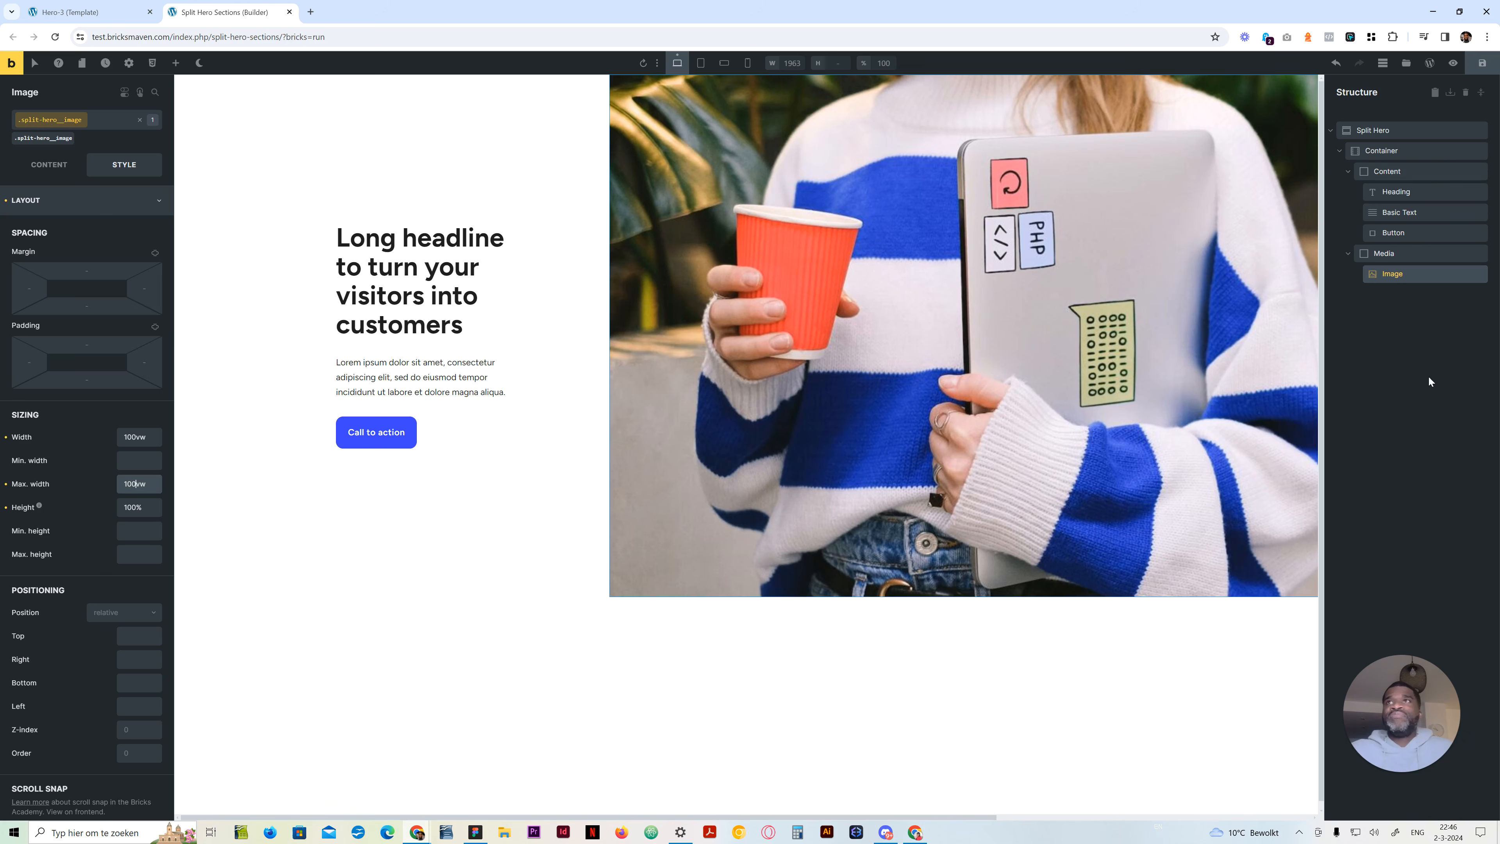
# Review the Split Hero section's layout settings, then return to the Image's layout settings
pyautogui.click(1368, 130)
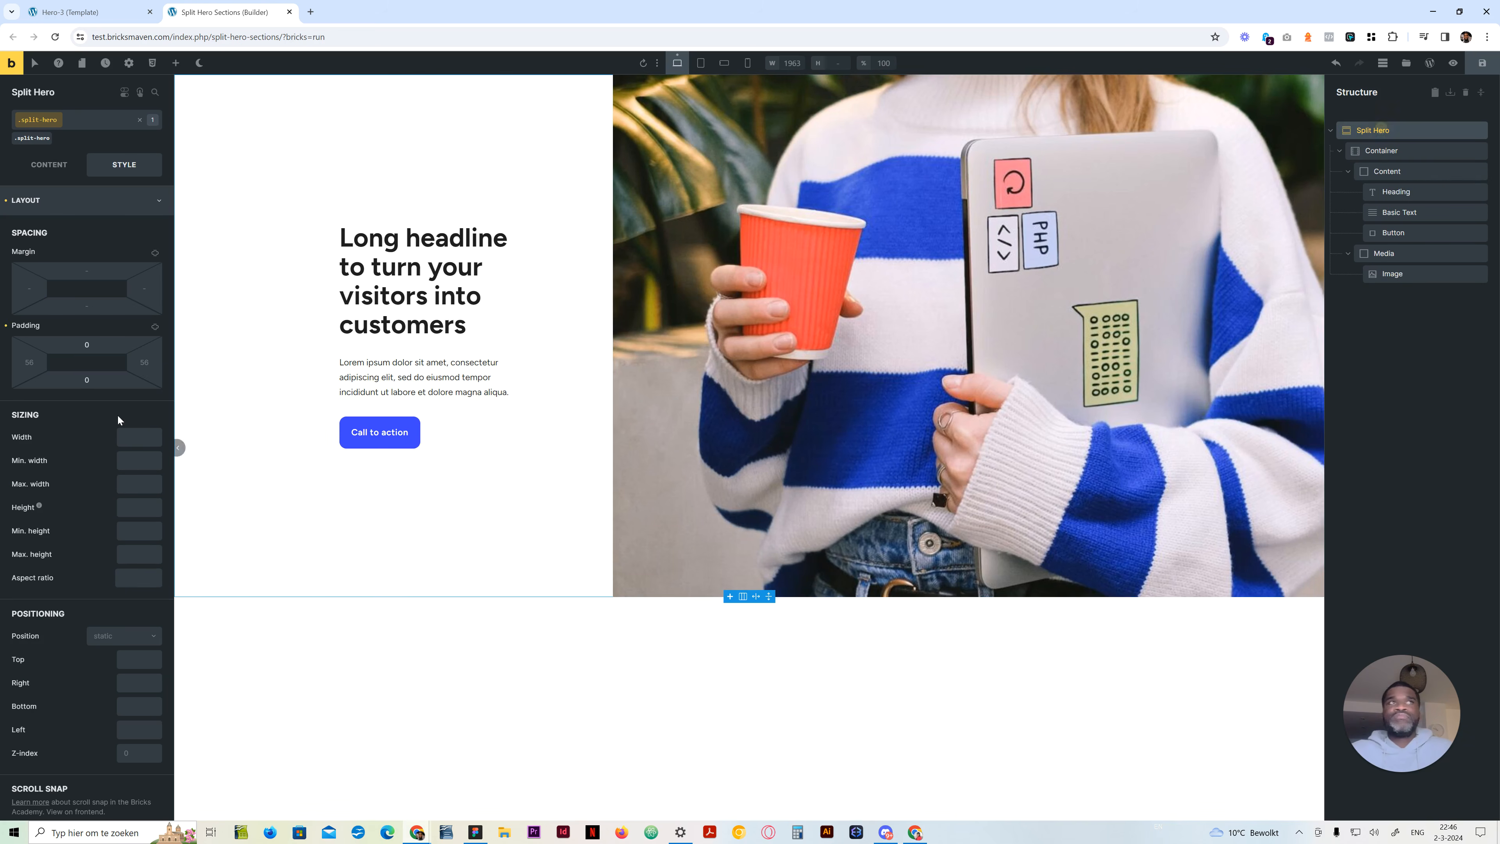
pyautogui.scroll(-1, 116, 499)
pyautogui.scroll(1, 117, 499)
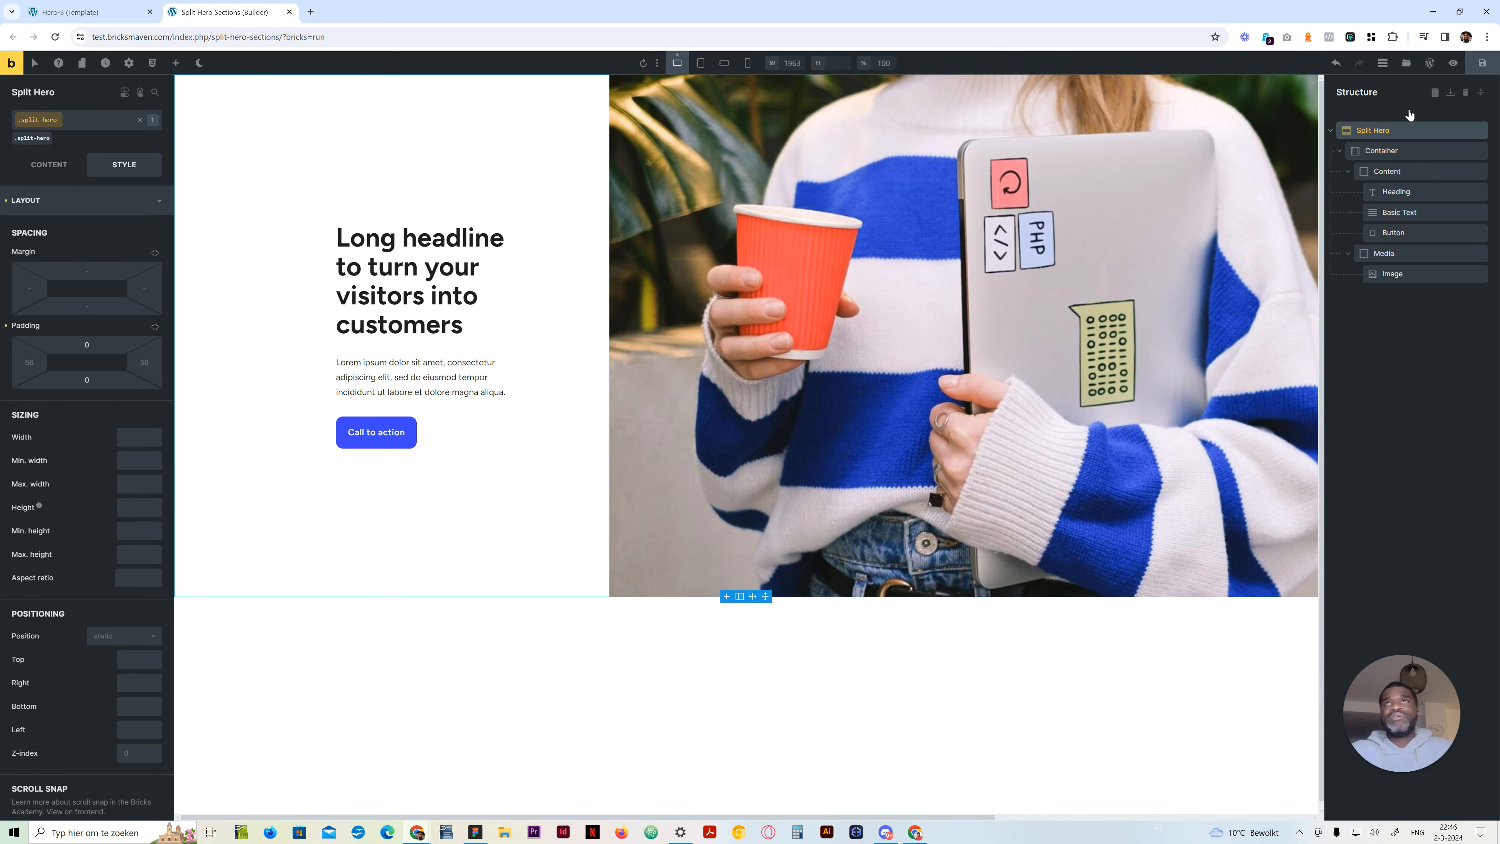
pyautogui.click(1397, 274)
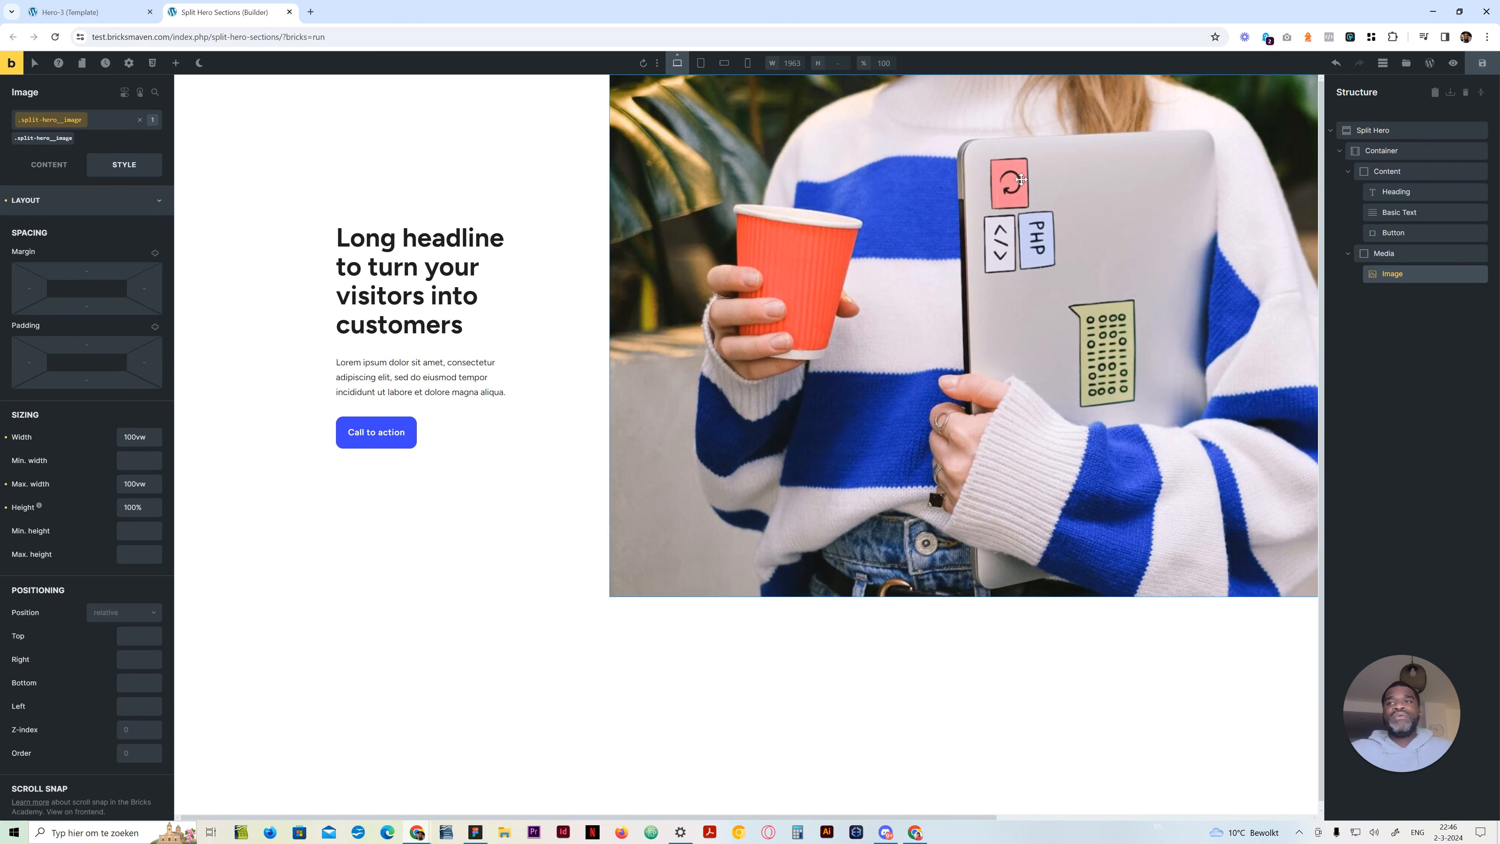
pyautogui.click(939, 709)
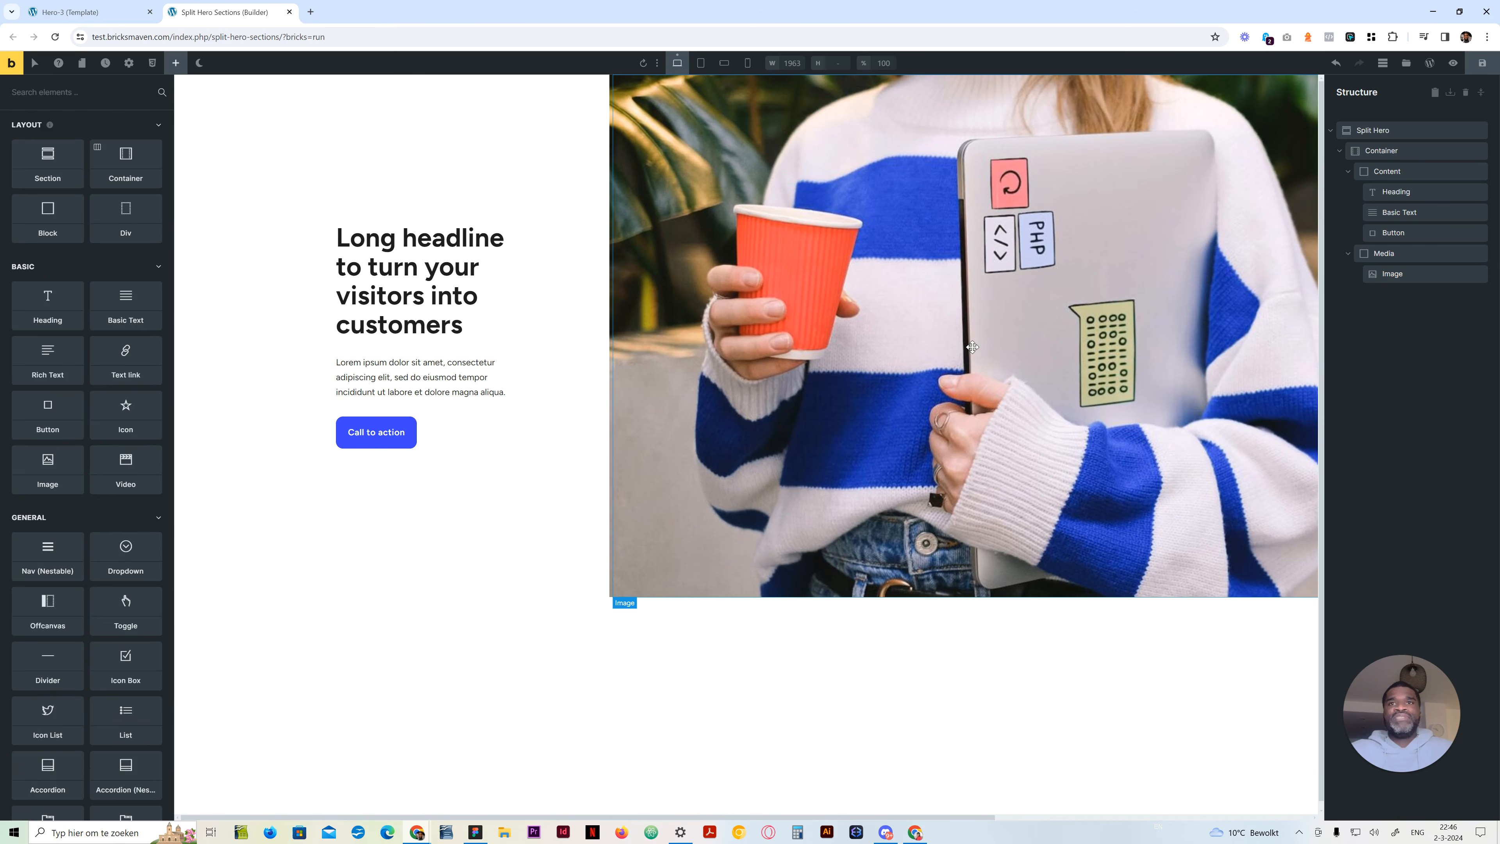
pyautogui.click(920, 238)
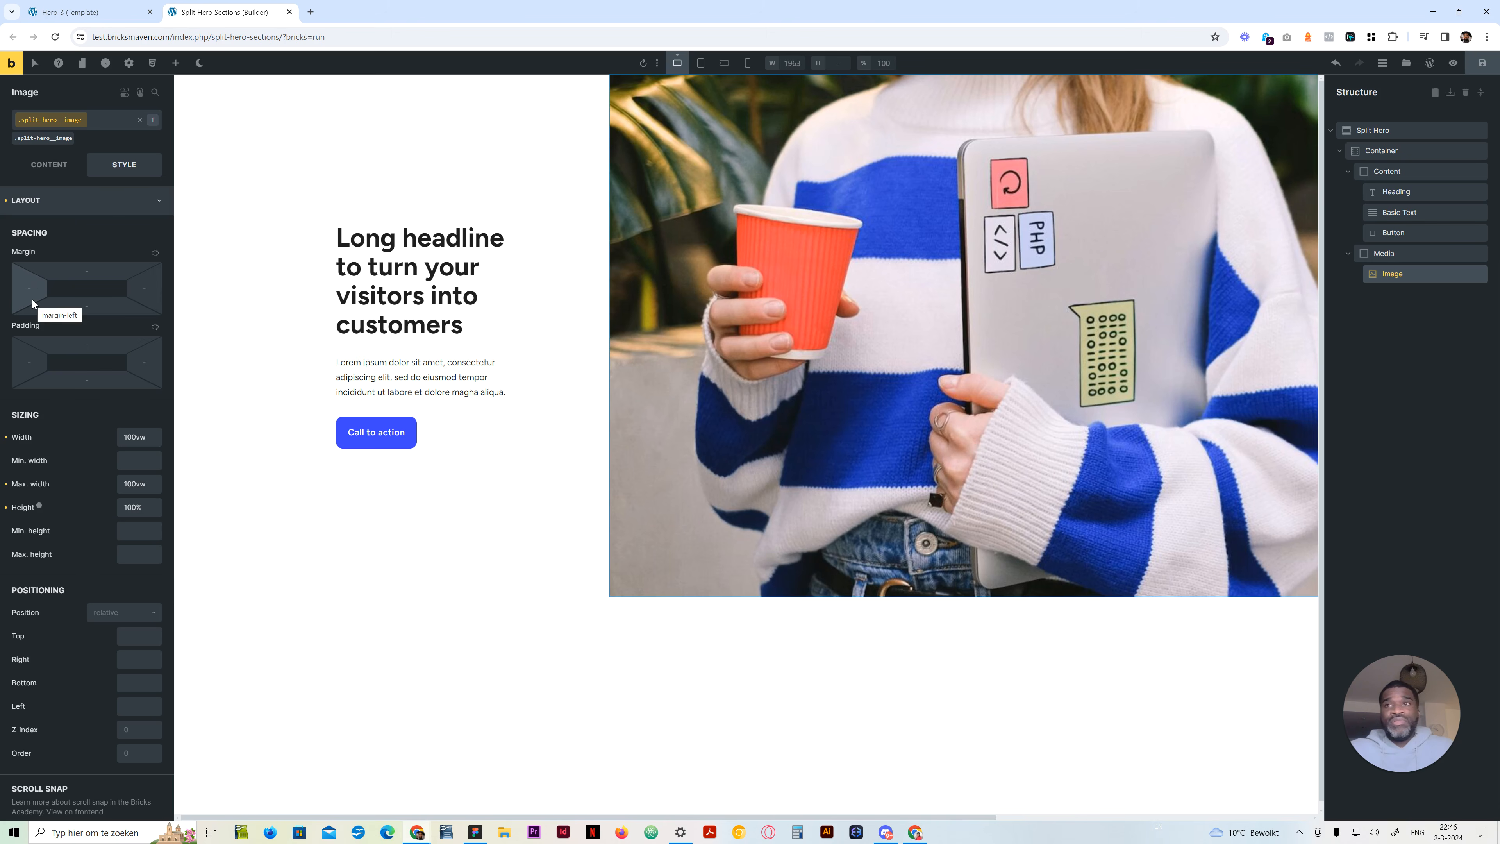
# Clear the Image's width and replace its max width with the start of a calc() formula
pyautogui.moveTo(152, 484); pyautogui.dragTo(104, 486)
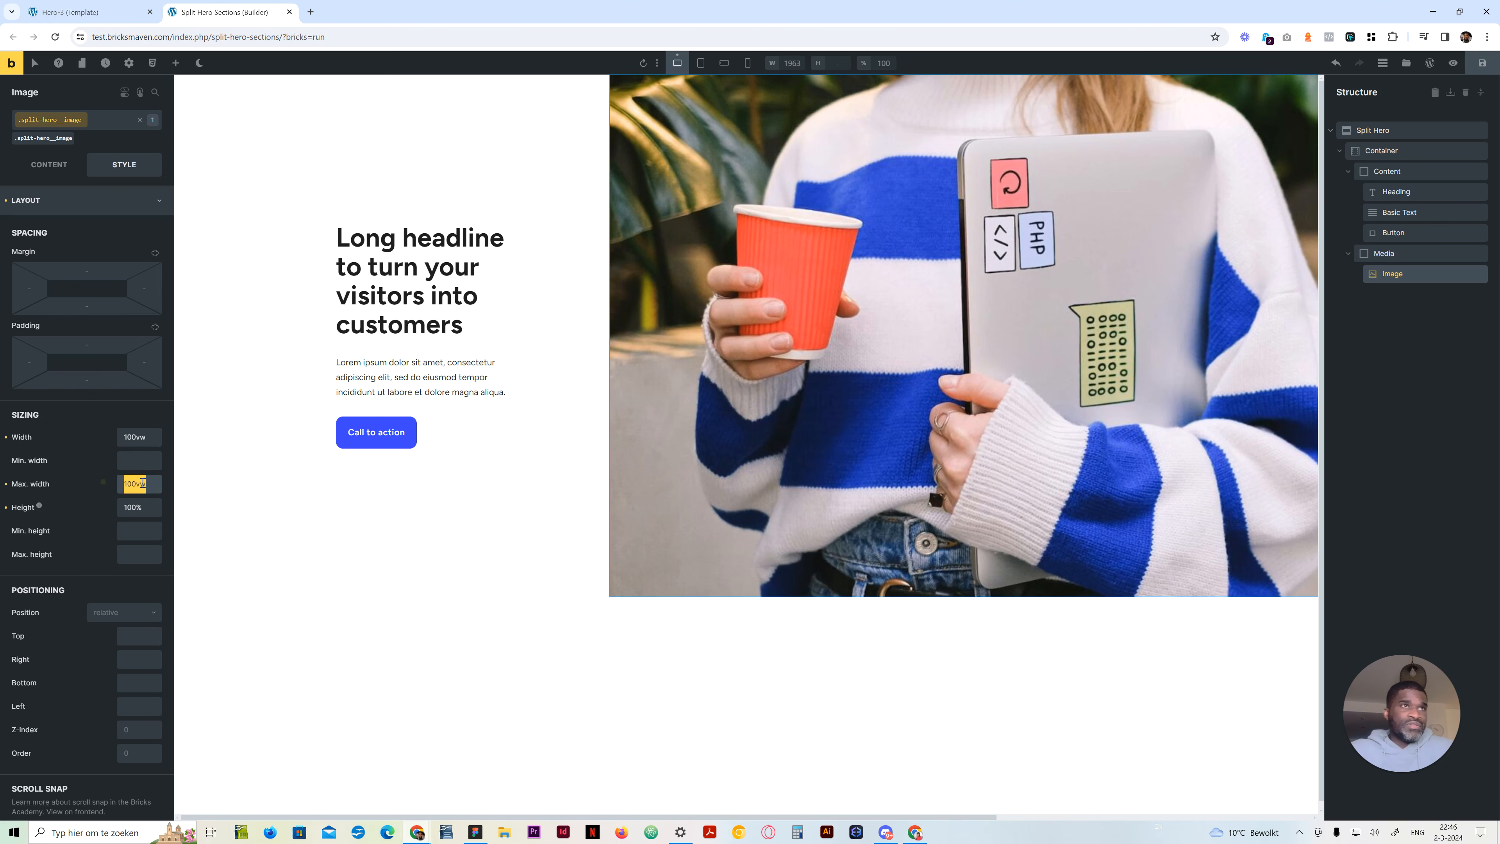
pyautogui.press('BackSpace')
pyautogui.moveTo(160, 442); pyautogui.dragTo(117, 446)
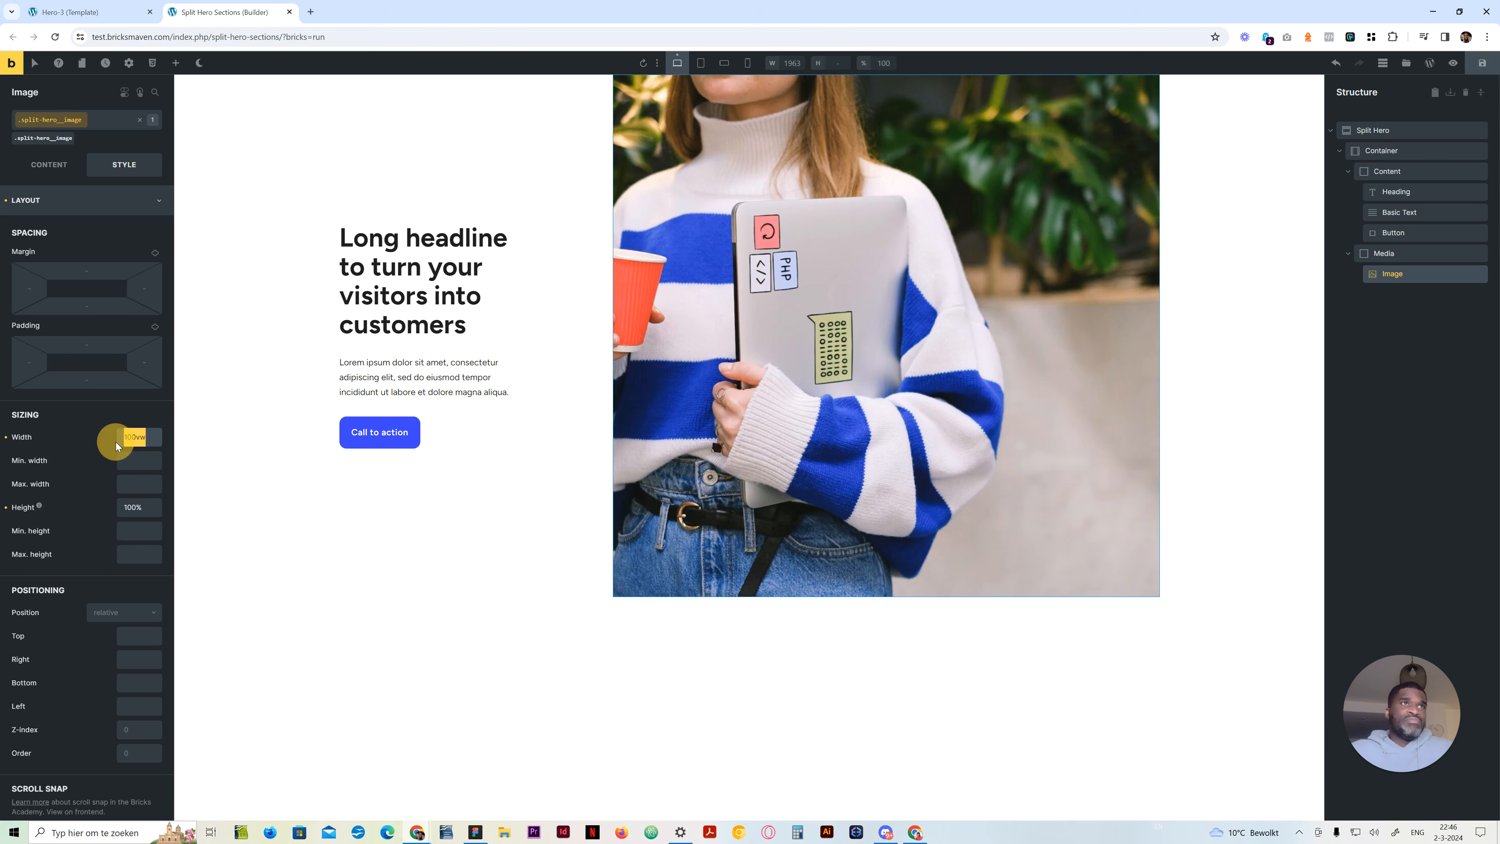
pyautogui.click(139, 485)
pyautogui.write('calc(')
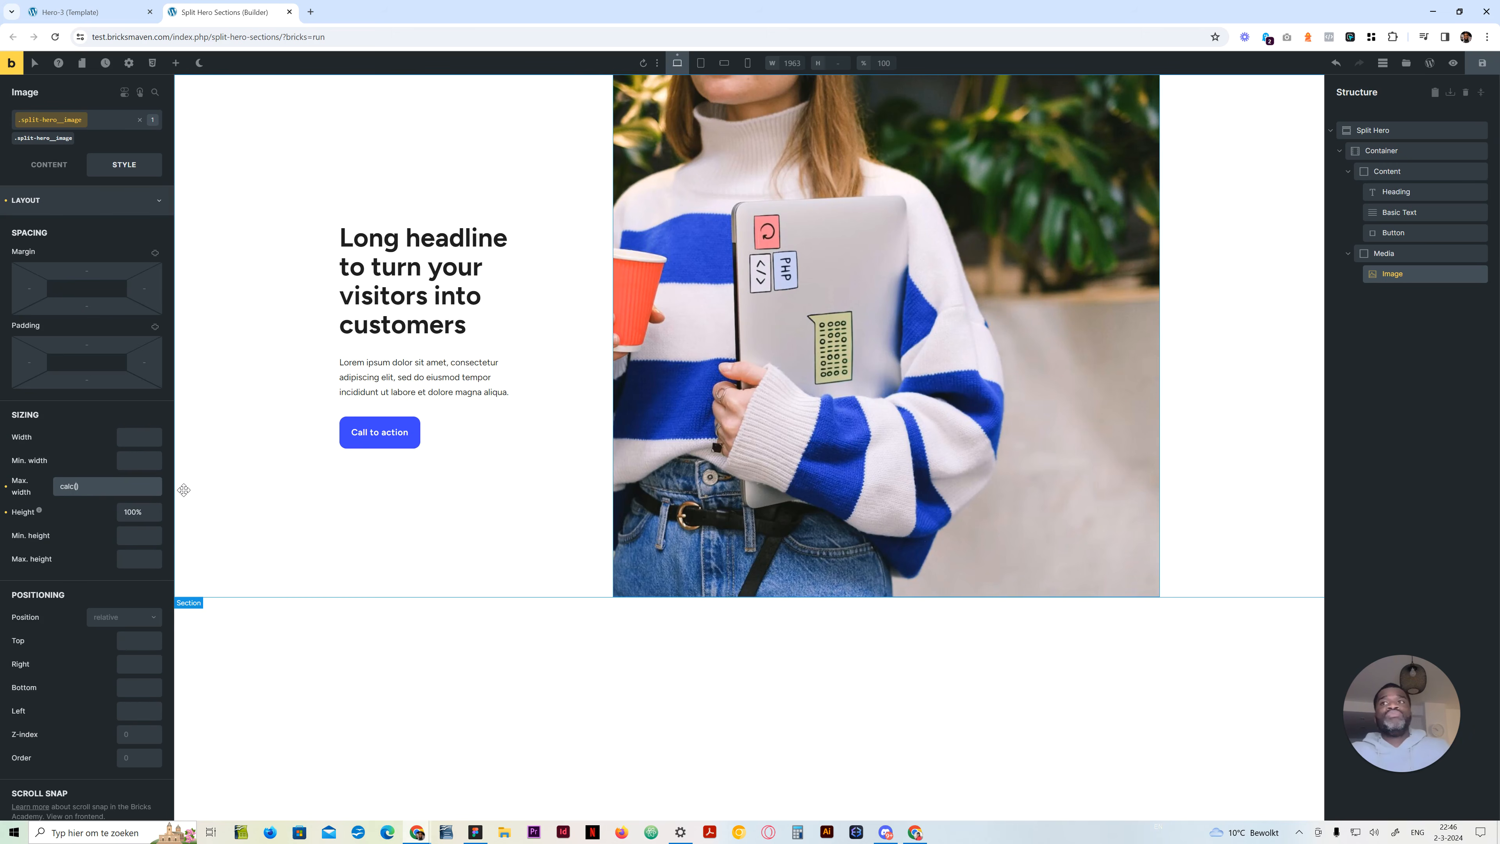
# Look up the container width in the theme styles and the Media block's grid column span
pyautogui.click(127, 64)
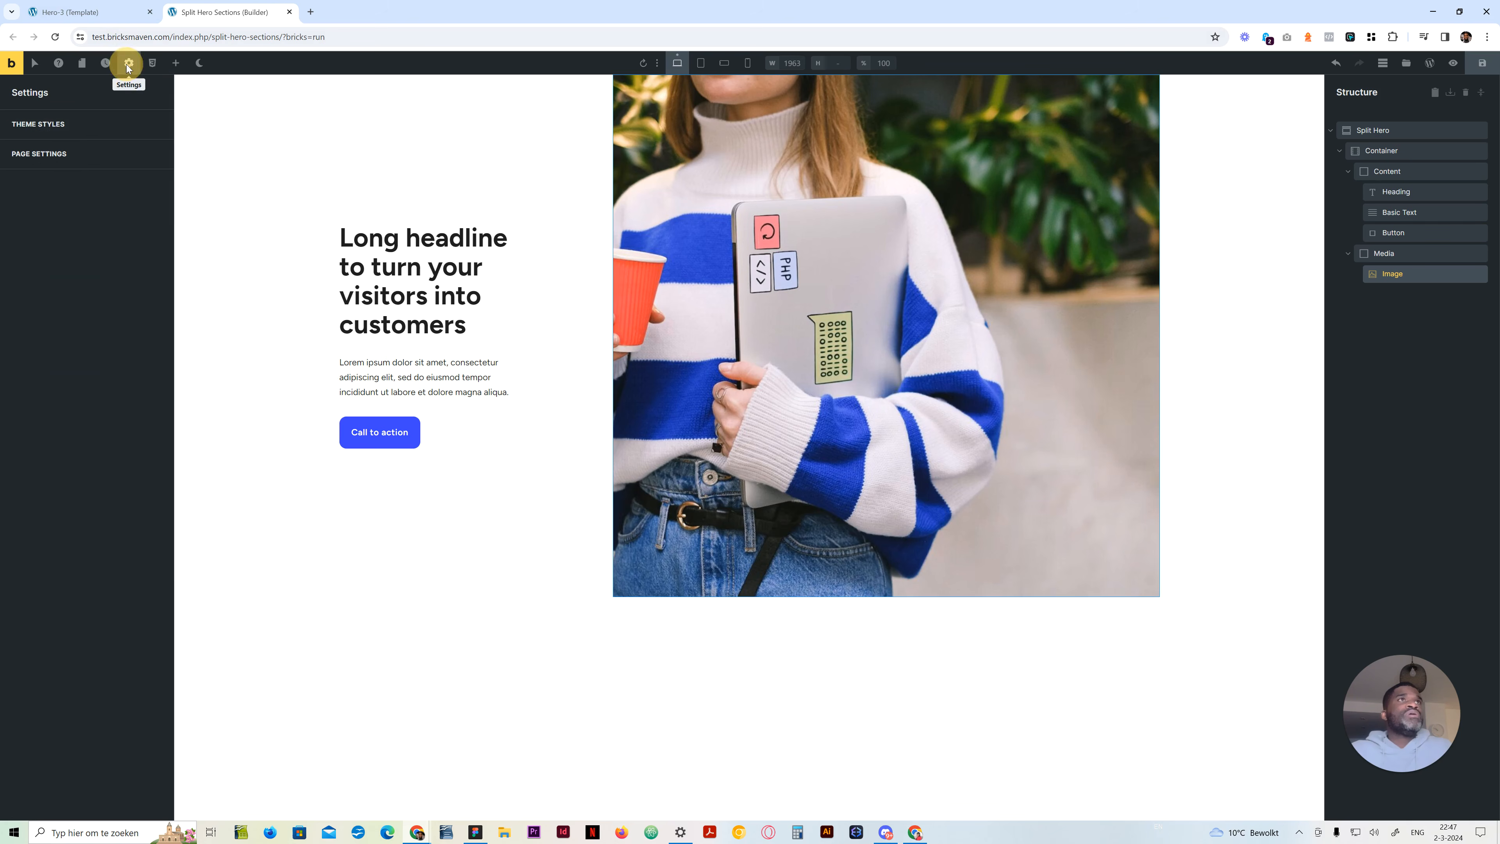
pyautogui.click(79, 132)
pyautogui.click(118, 435)
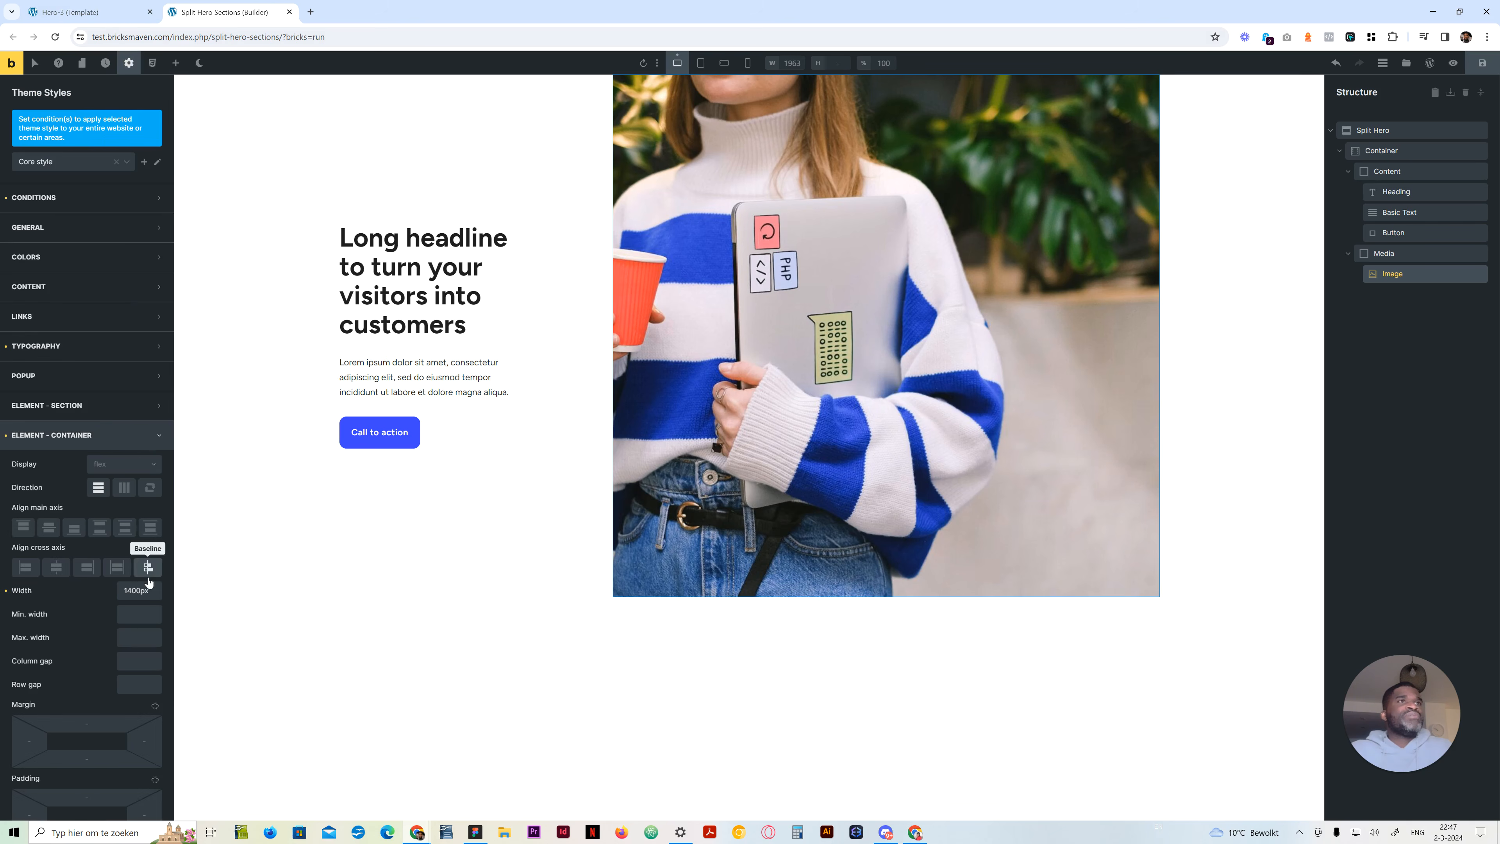
pyautogui.click(129, 63)
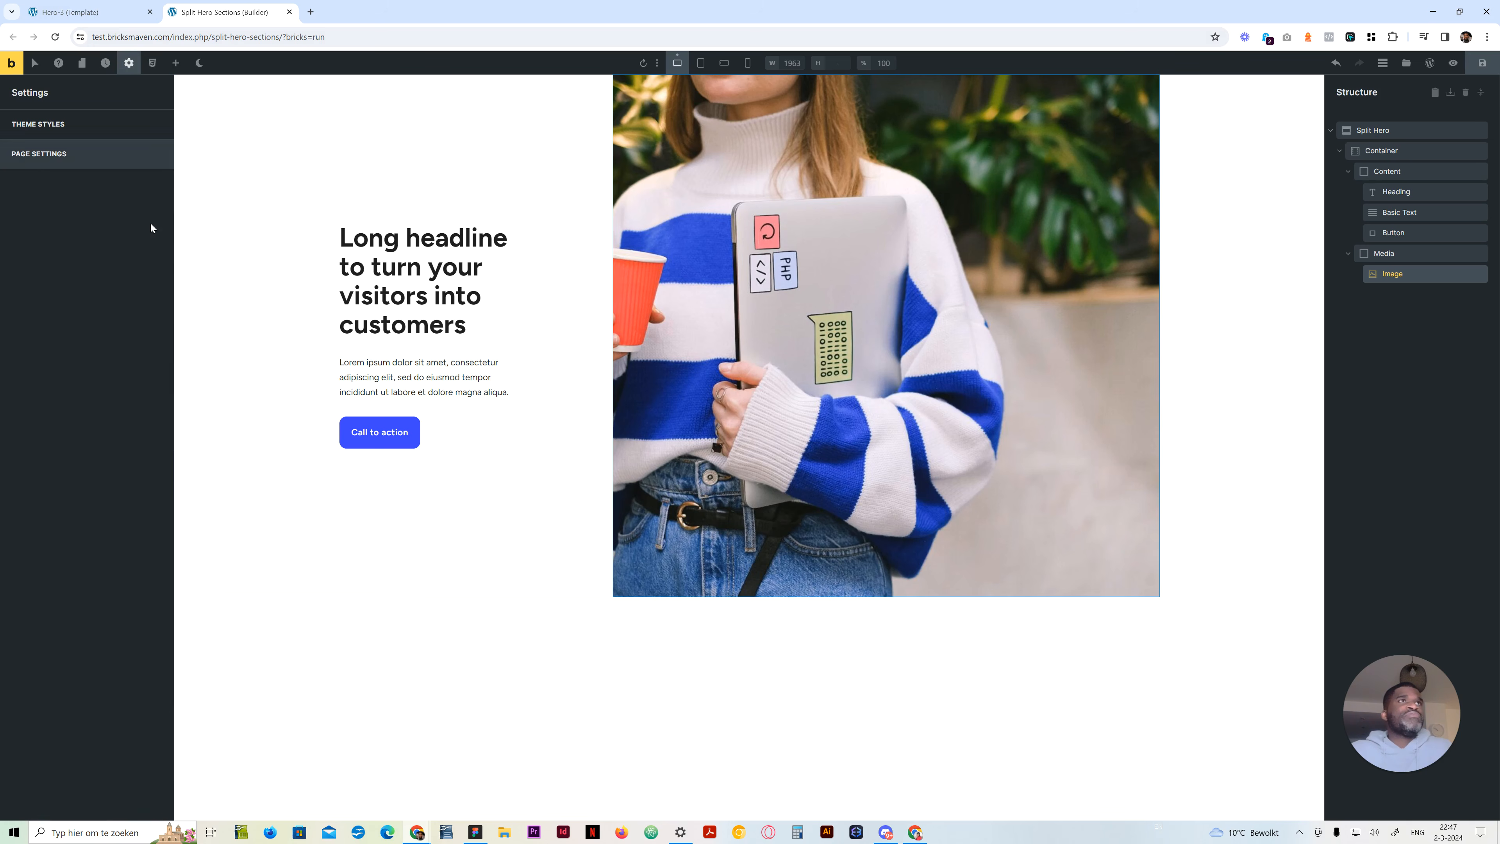
pyautogui.click(1393, 274)
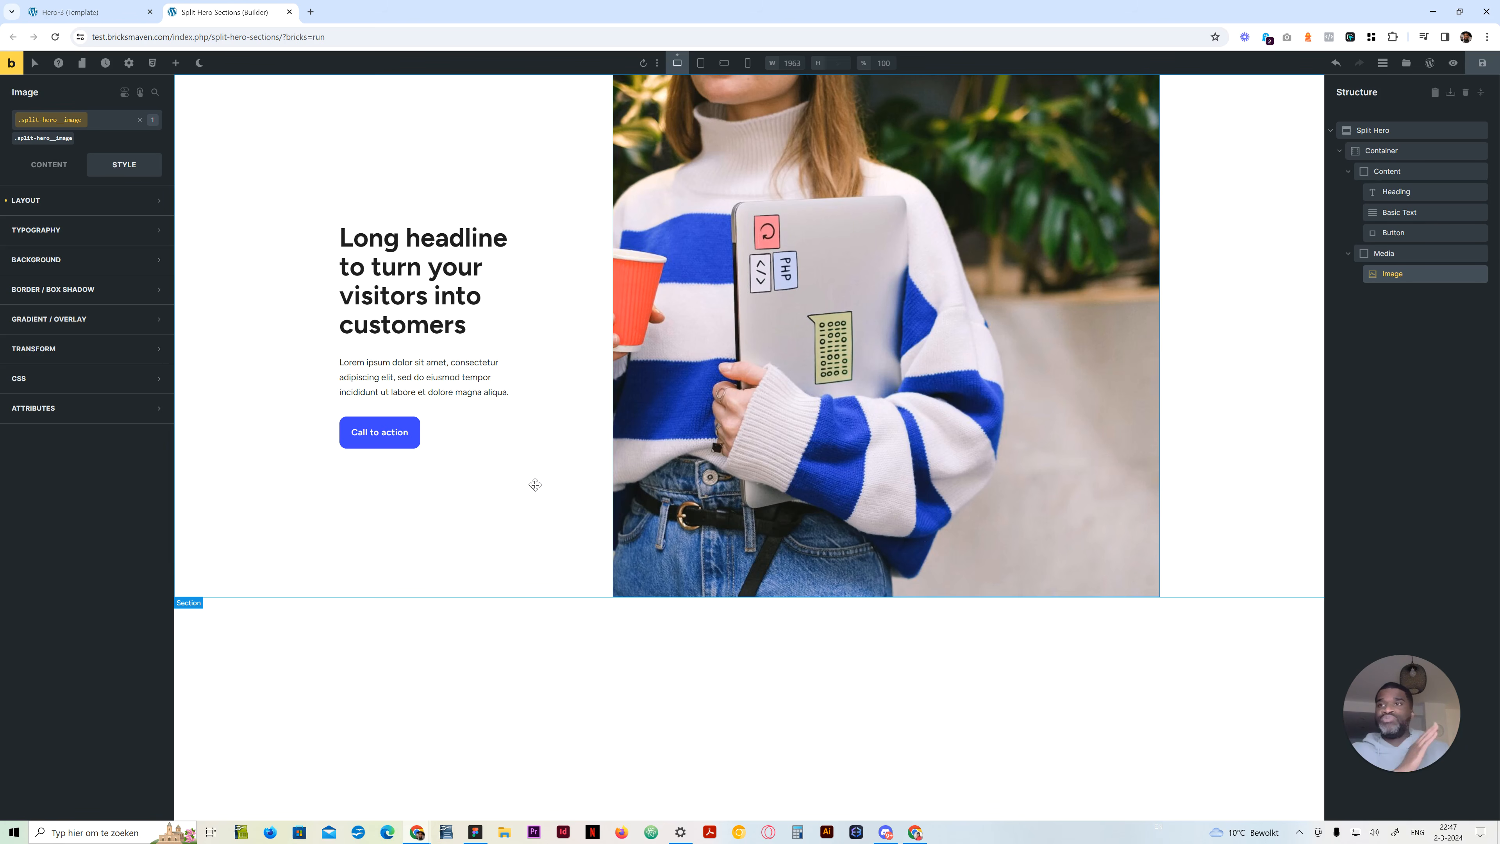
pyautogui.click(1413, 253)
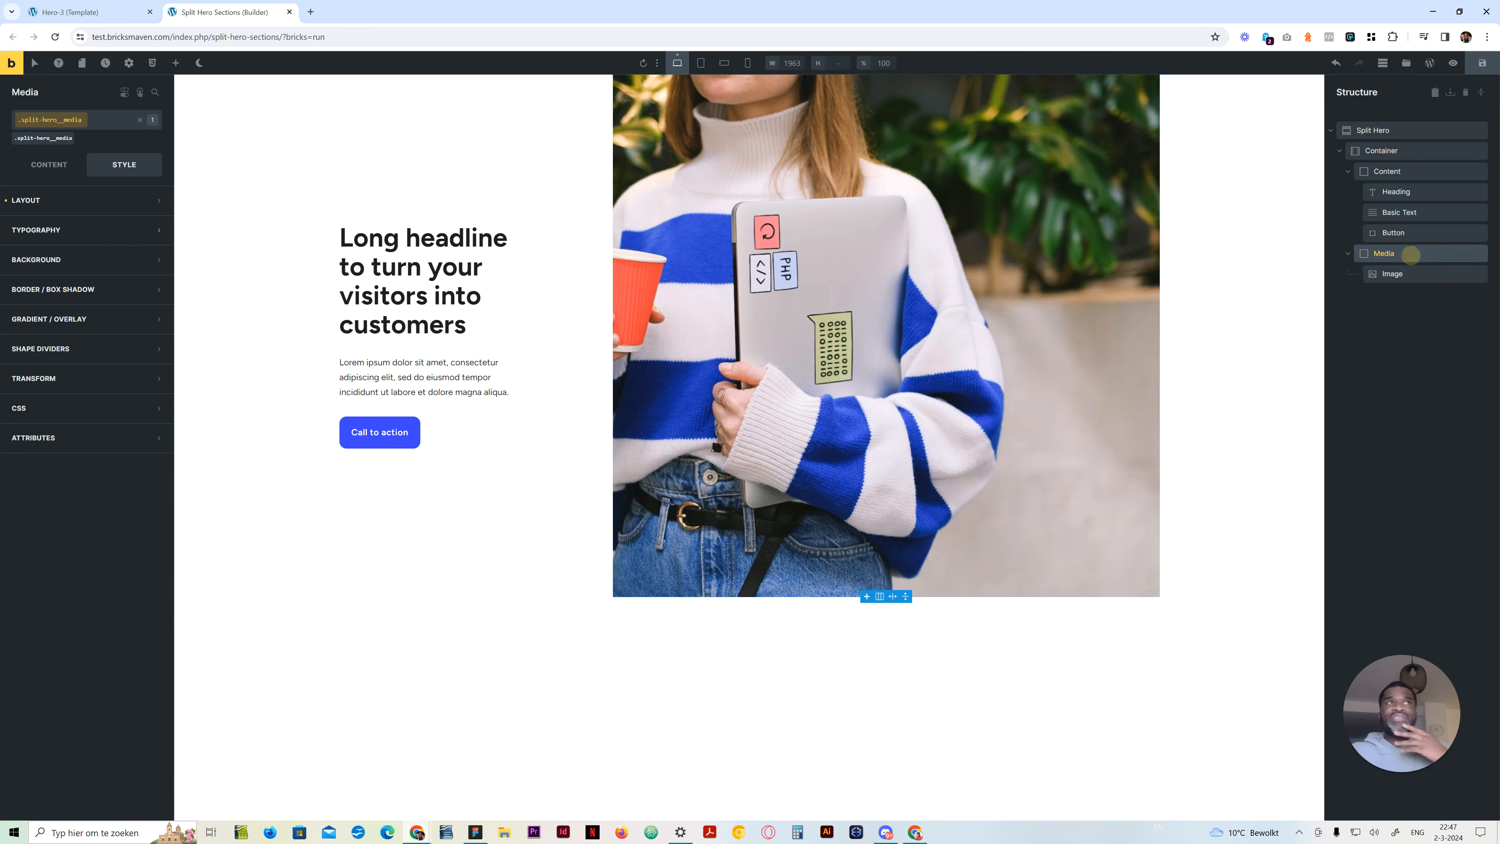
pyautogui.click(64, 170)
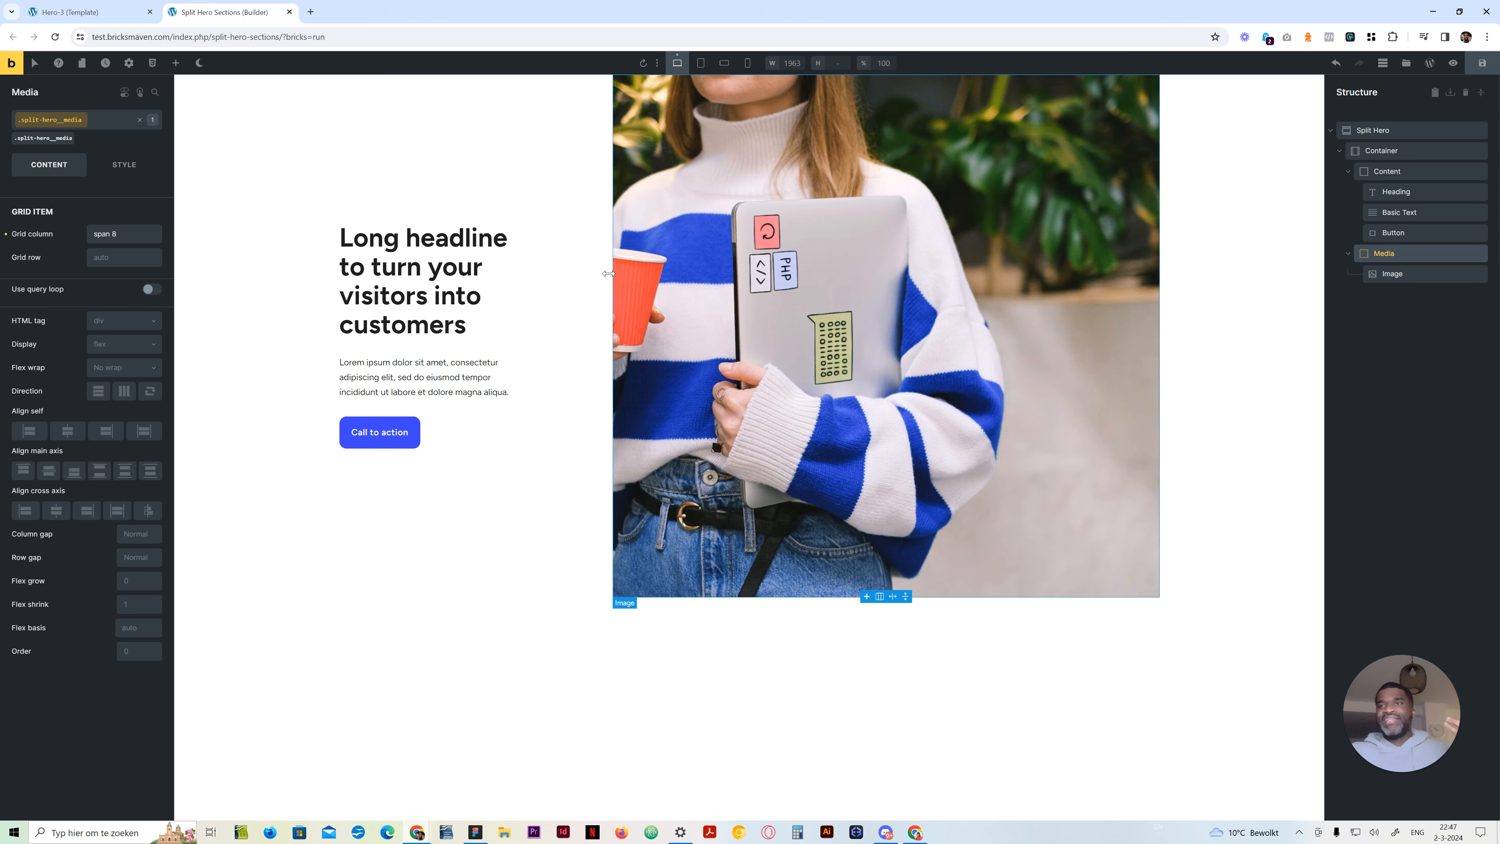
# Complete the Image's max width formula as calc(50vw + (2 * (1400px / 12)))
pyautogui.click(1398, 276)
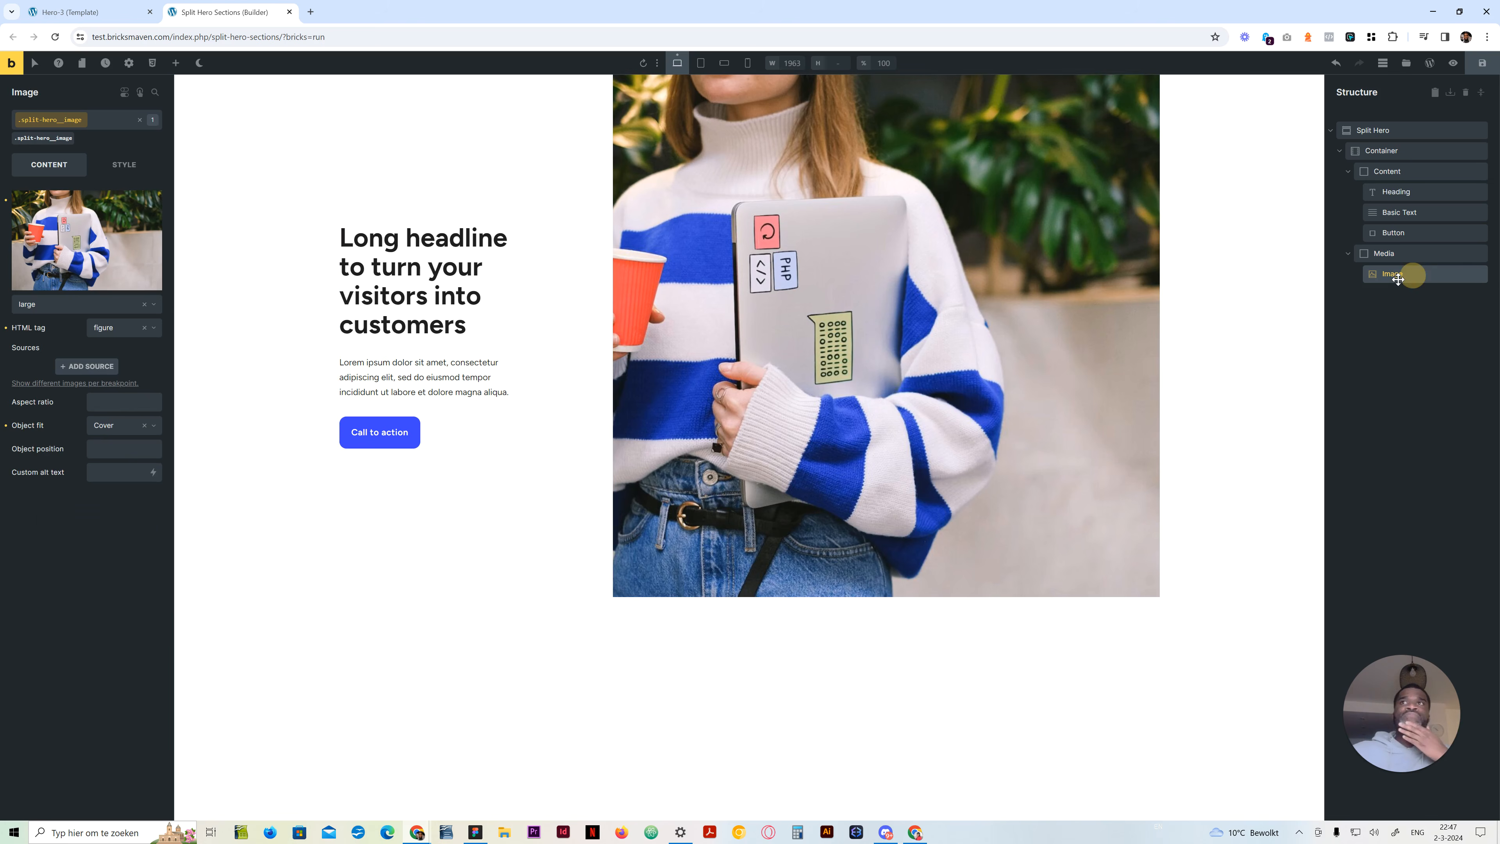
pyautogui.click(124, 165)
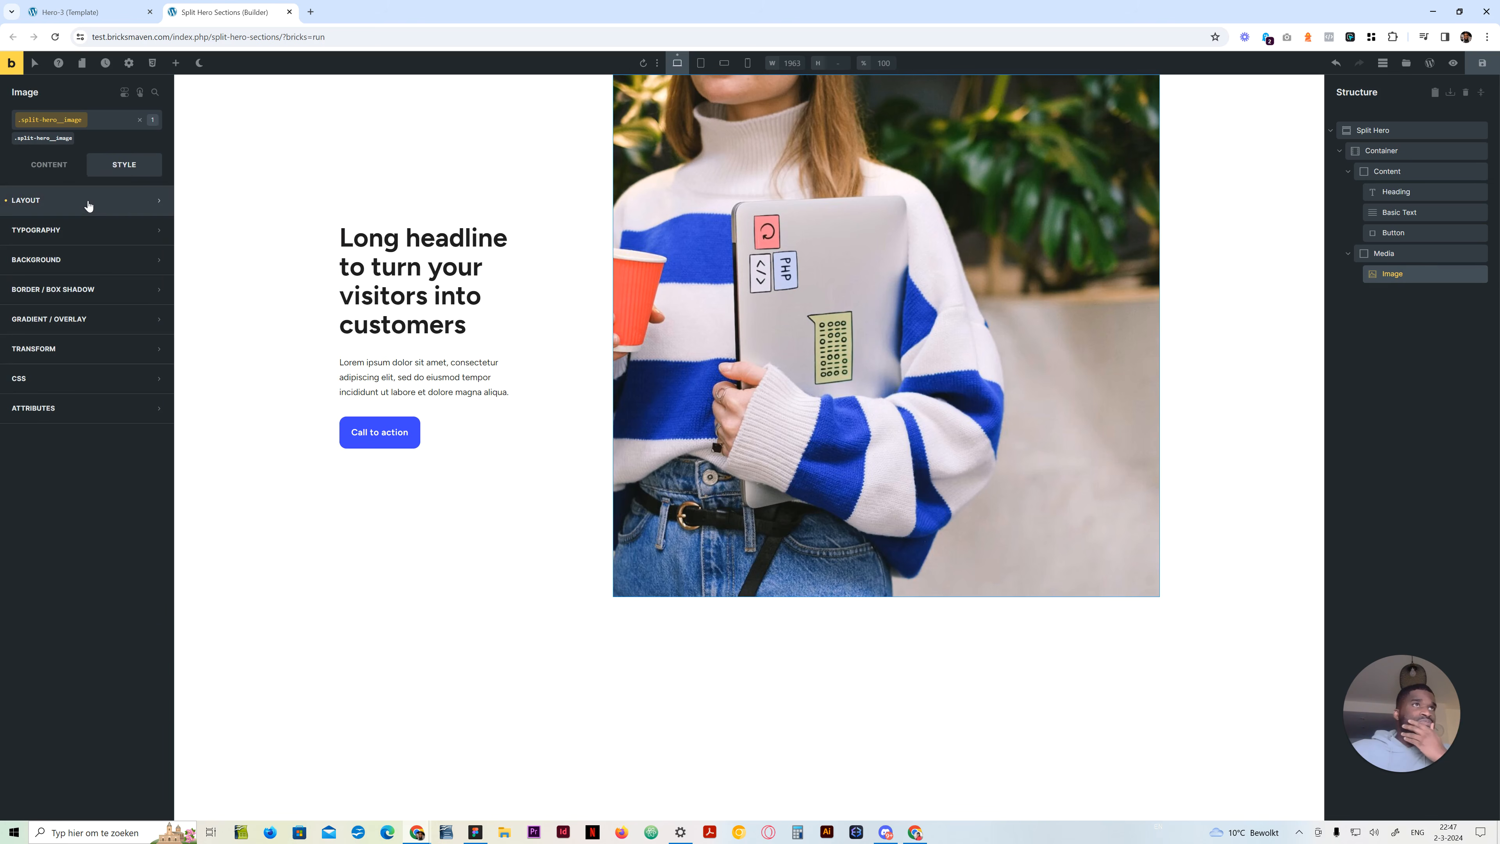
pyautogui.click(88, 202)
pyautogui.click(73, 484)
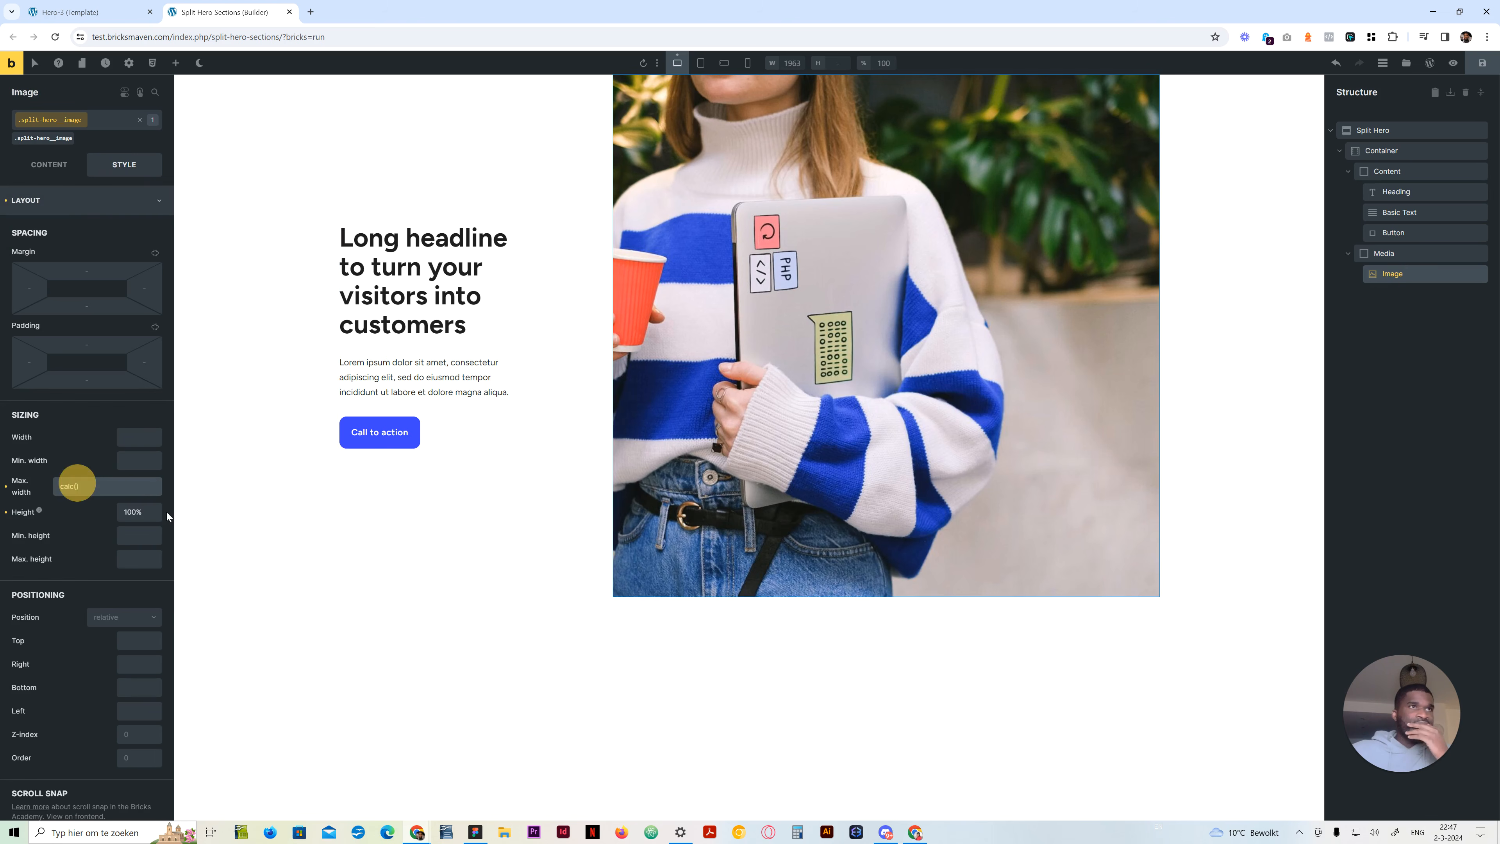
pyautogui.write('50vw + (')
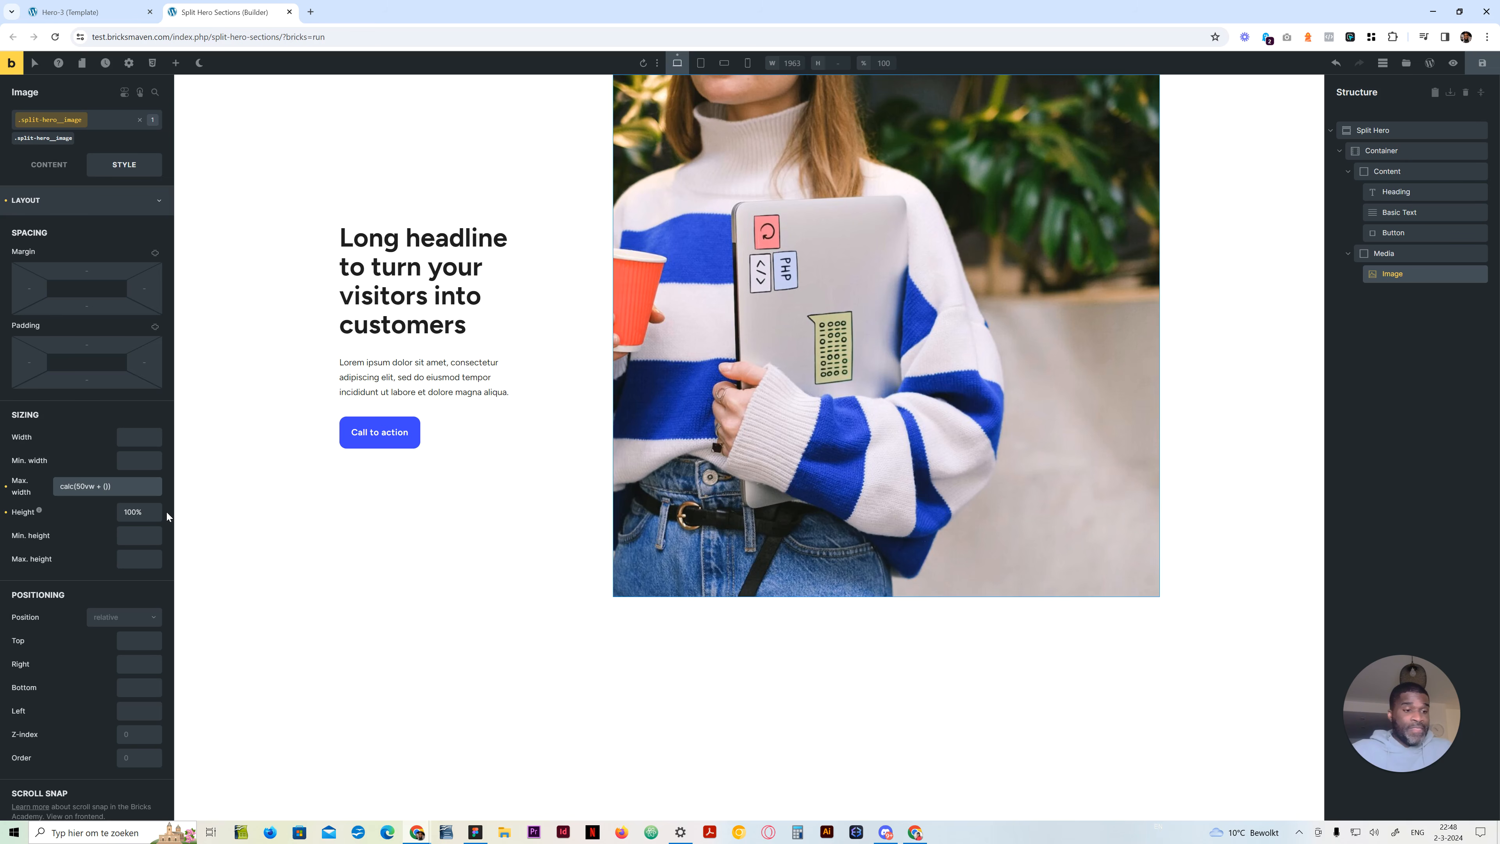
pyautogui.write('2 * (1400px /')
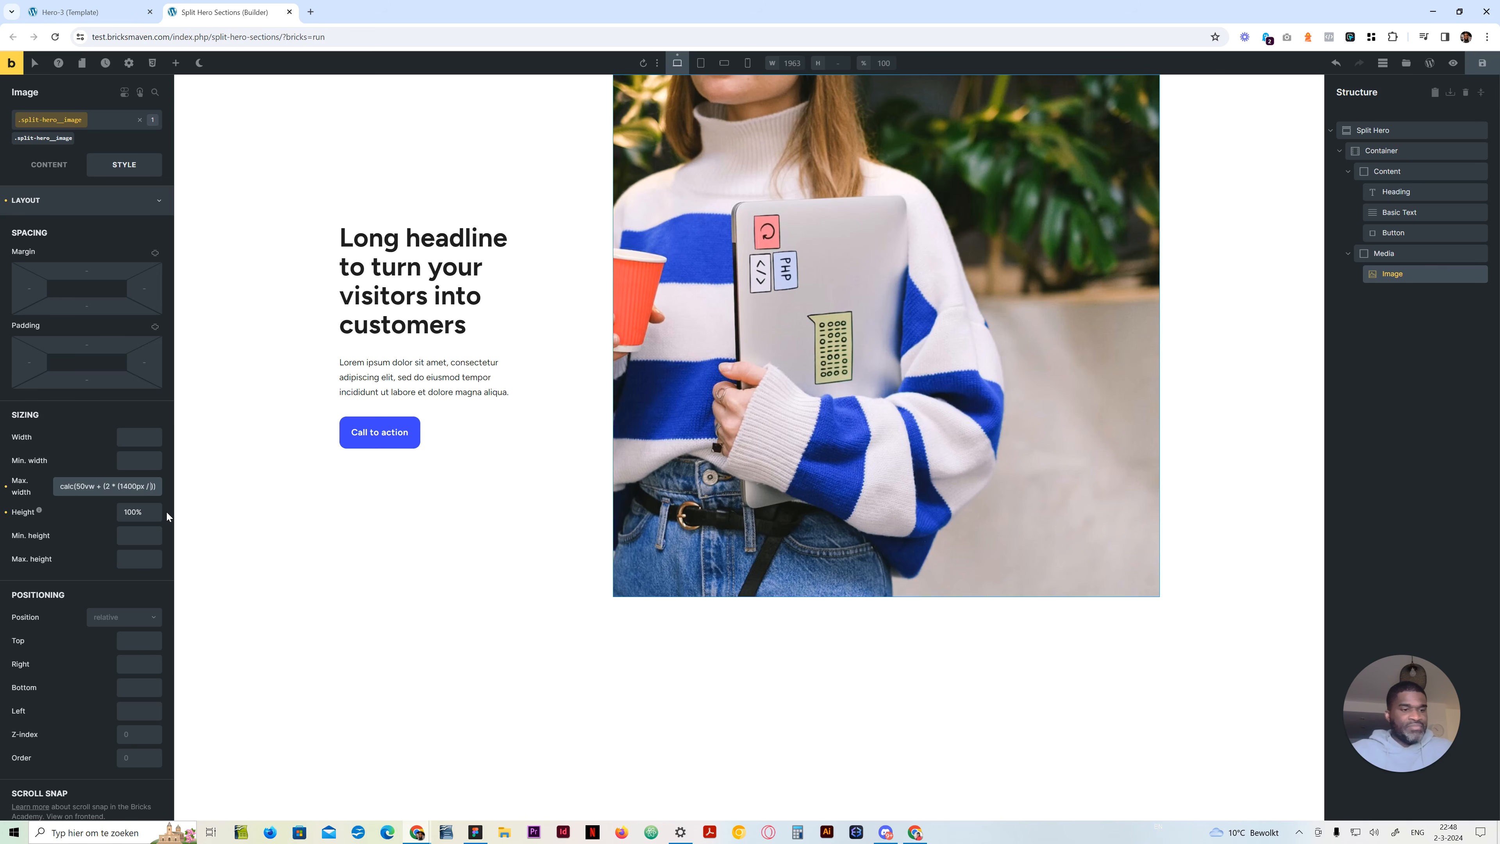
pyautogui.write('12)')
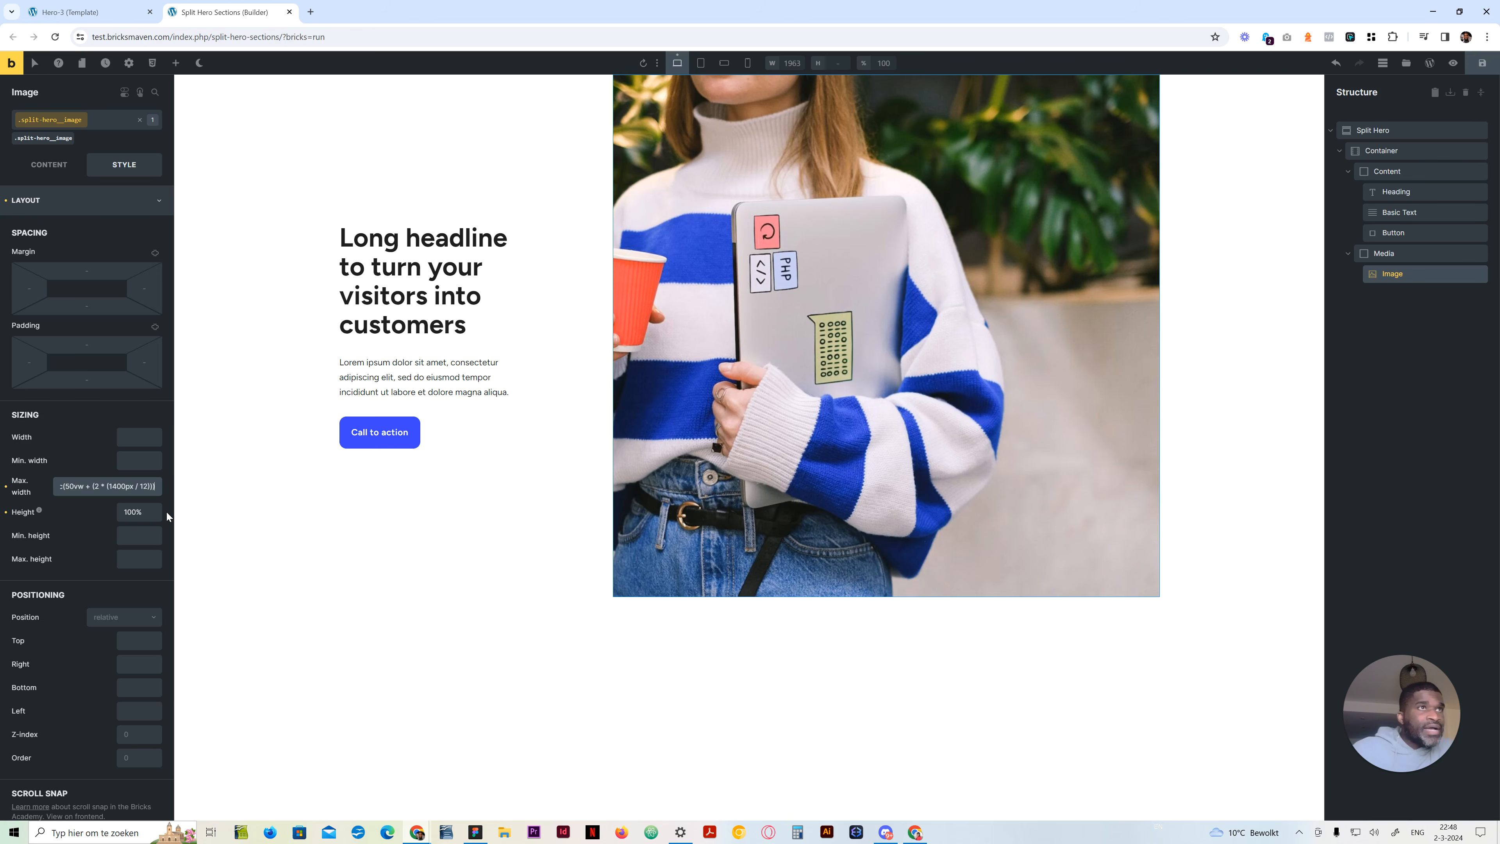
# Review each term of the Image's max width formula, from the viewport half to the column calculation
pyautogui.moveTo(135, 486)
pyautogui.mouseDown()
pyautogui.moveTo(115, 490)
pyautogui.moveTo(142, 489)
pyautogui.mouseUp()
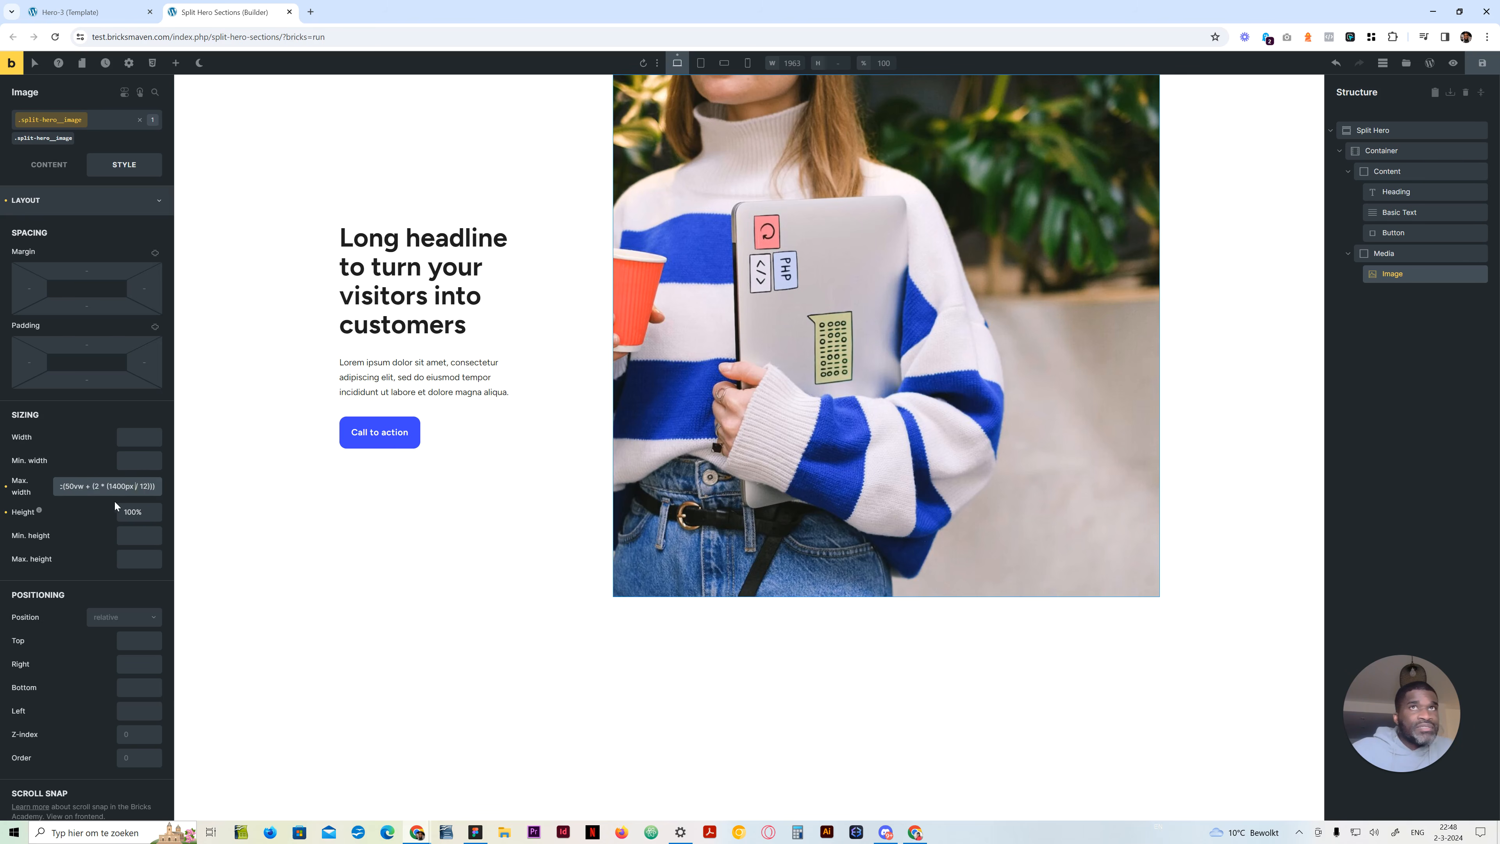
pyautogui.click(91, 485)
pyautogui.click(77, 485)
pyautogui.click(96, 487)
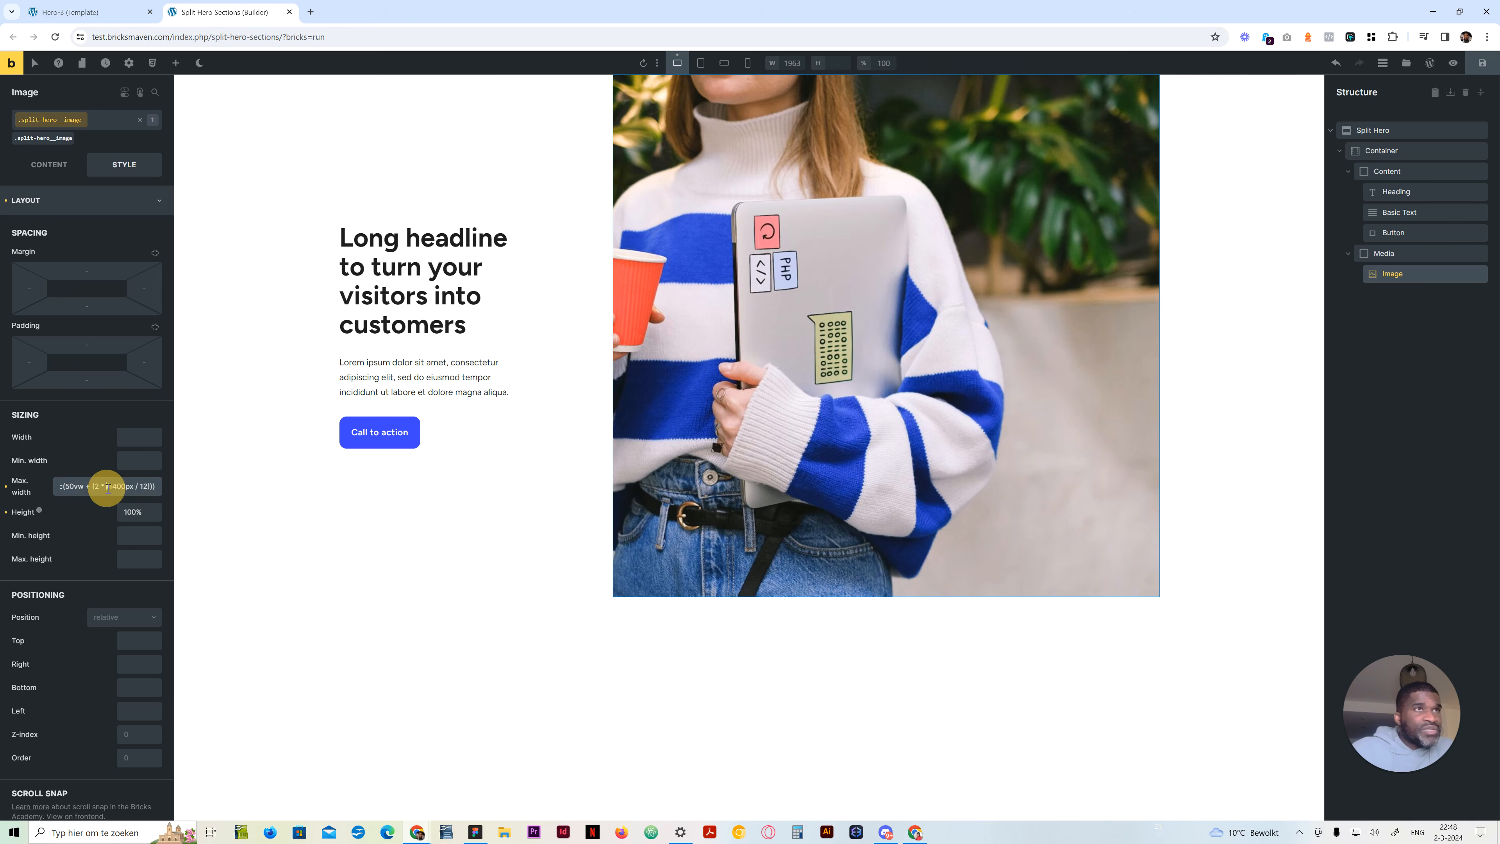
pyautogui.click(108, 486)
pyautogui.moveTo(109, 487); pyautogui.dragTo(138, 488)
pyautogui.click(152, 489)
pyautogui.click(158, 488)
pyautogui.click(146, 487)
pyautogui.click(158, 485)
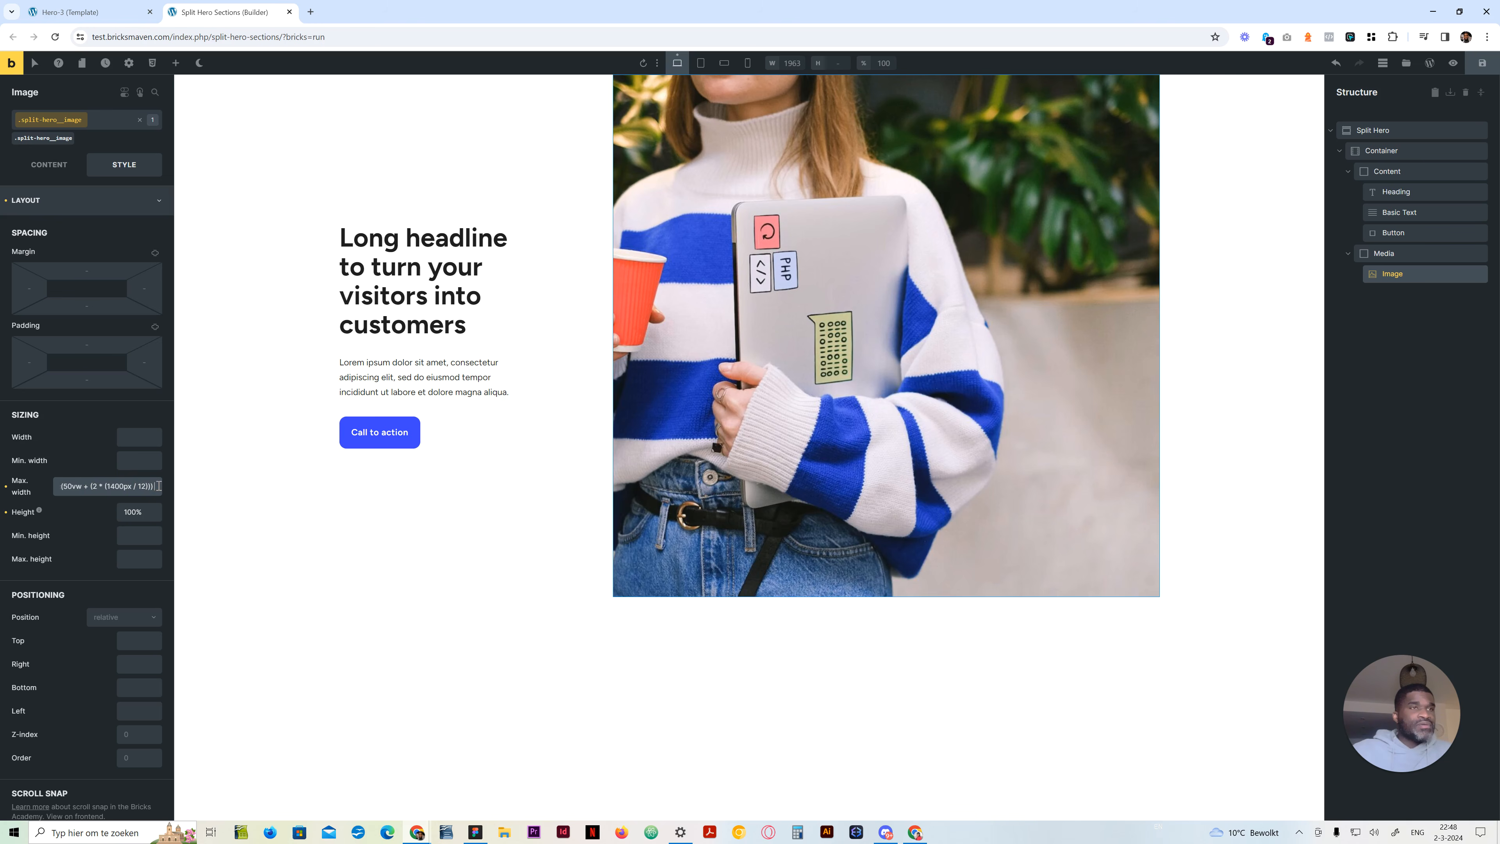
# Tidy the end of the Image's max width formula and copy calc(50vw + (2 * (1400px / 12))) into its width
pyautogui.hotkey('ctrl', 'a')
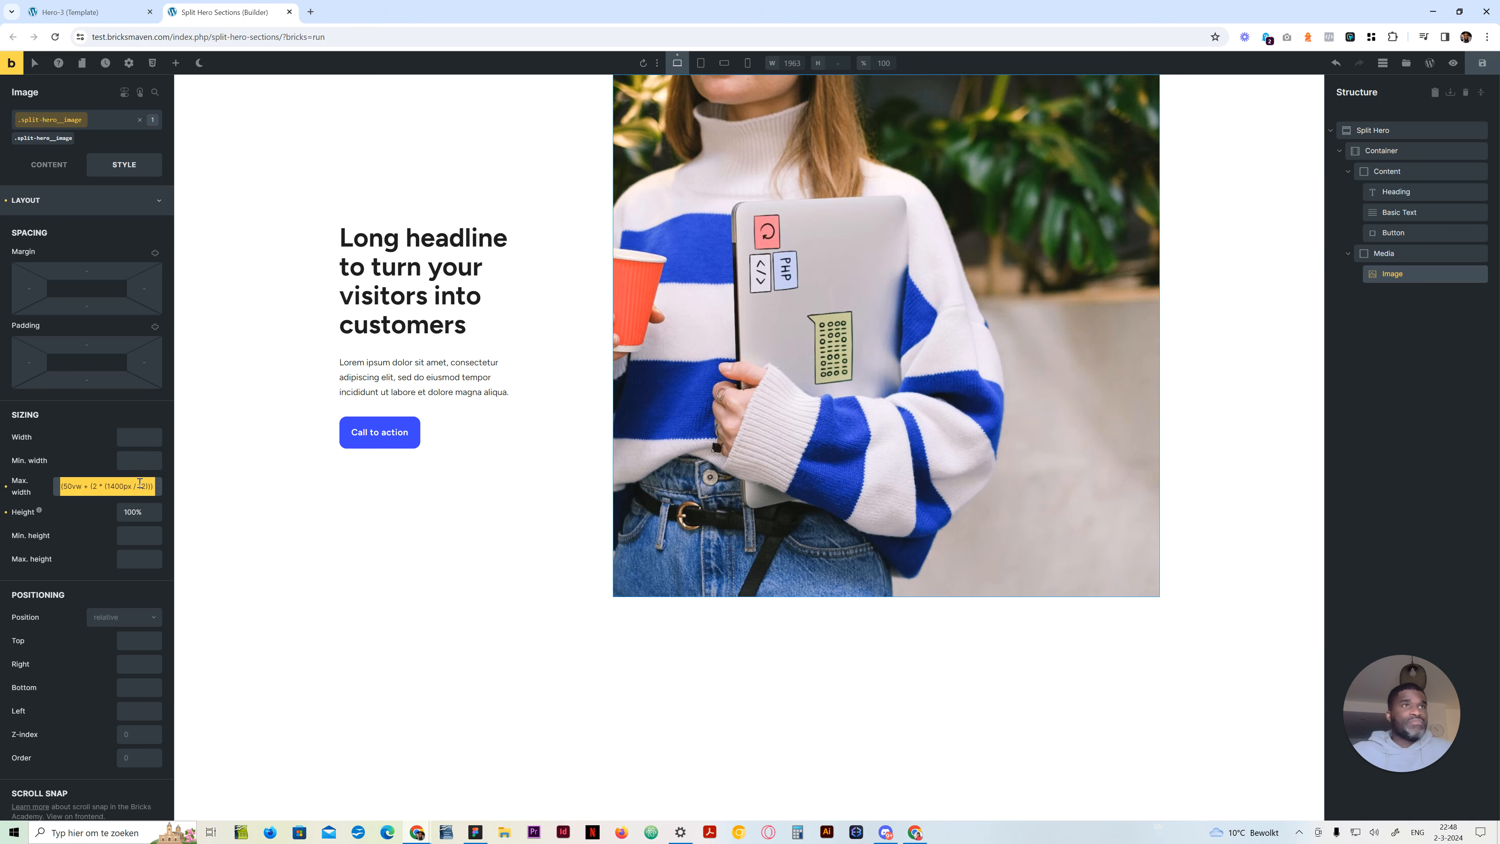
pyautogui.press('Right')
pyautogui.press('BackSpace')
pyautogui.hotkey('ctrl', 'a')
pyautogui.hotkey('ctrl', 'c')
pyautogui.click(151, 436)
pyautogui.hotkey('ctrl', 'v')
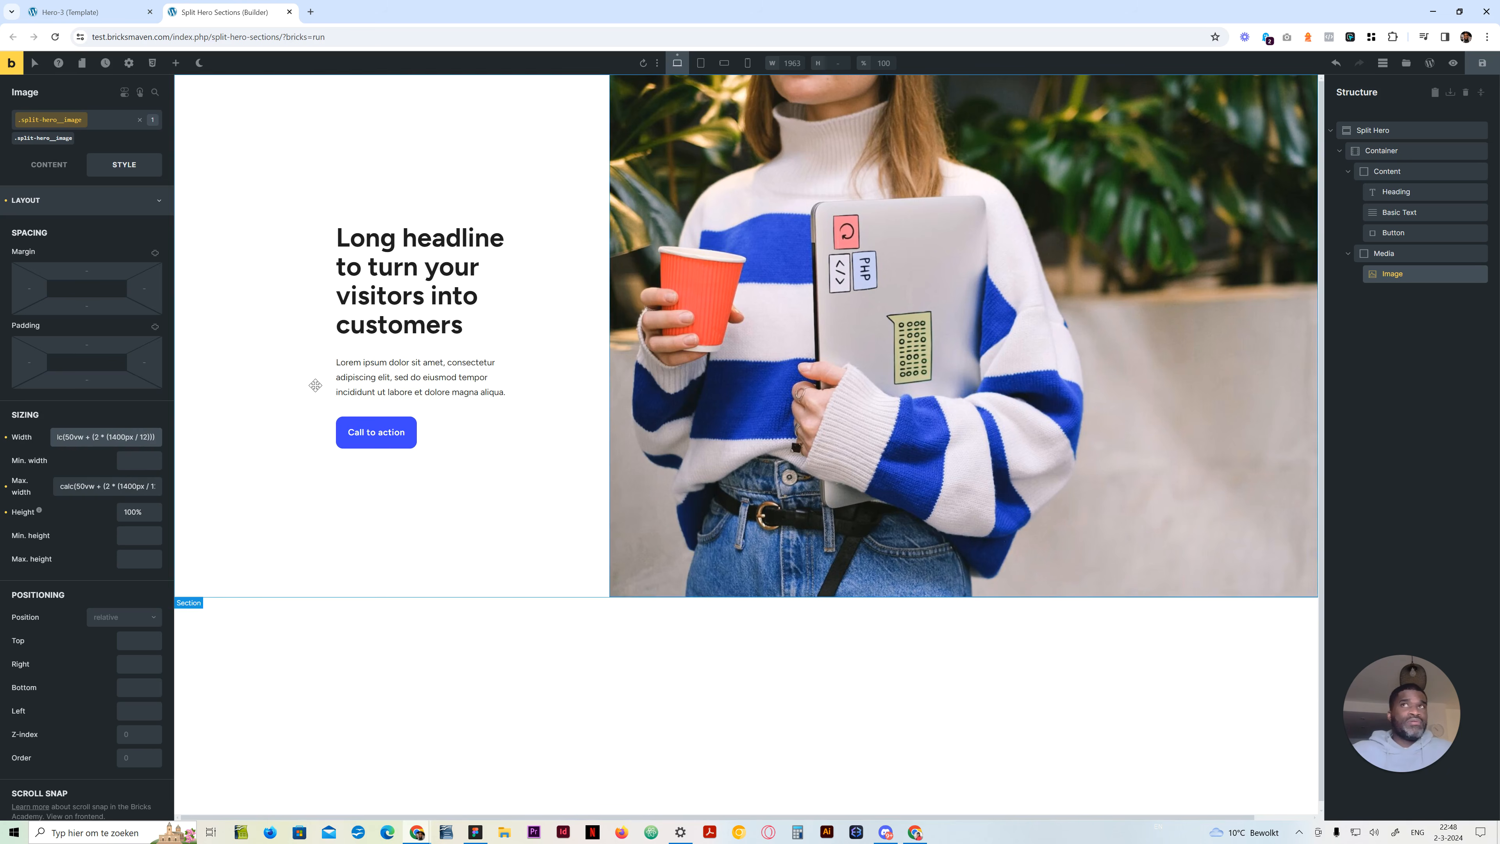
pyautogui.click(519, 663)
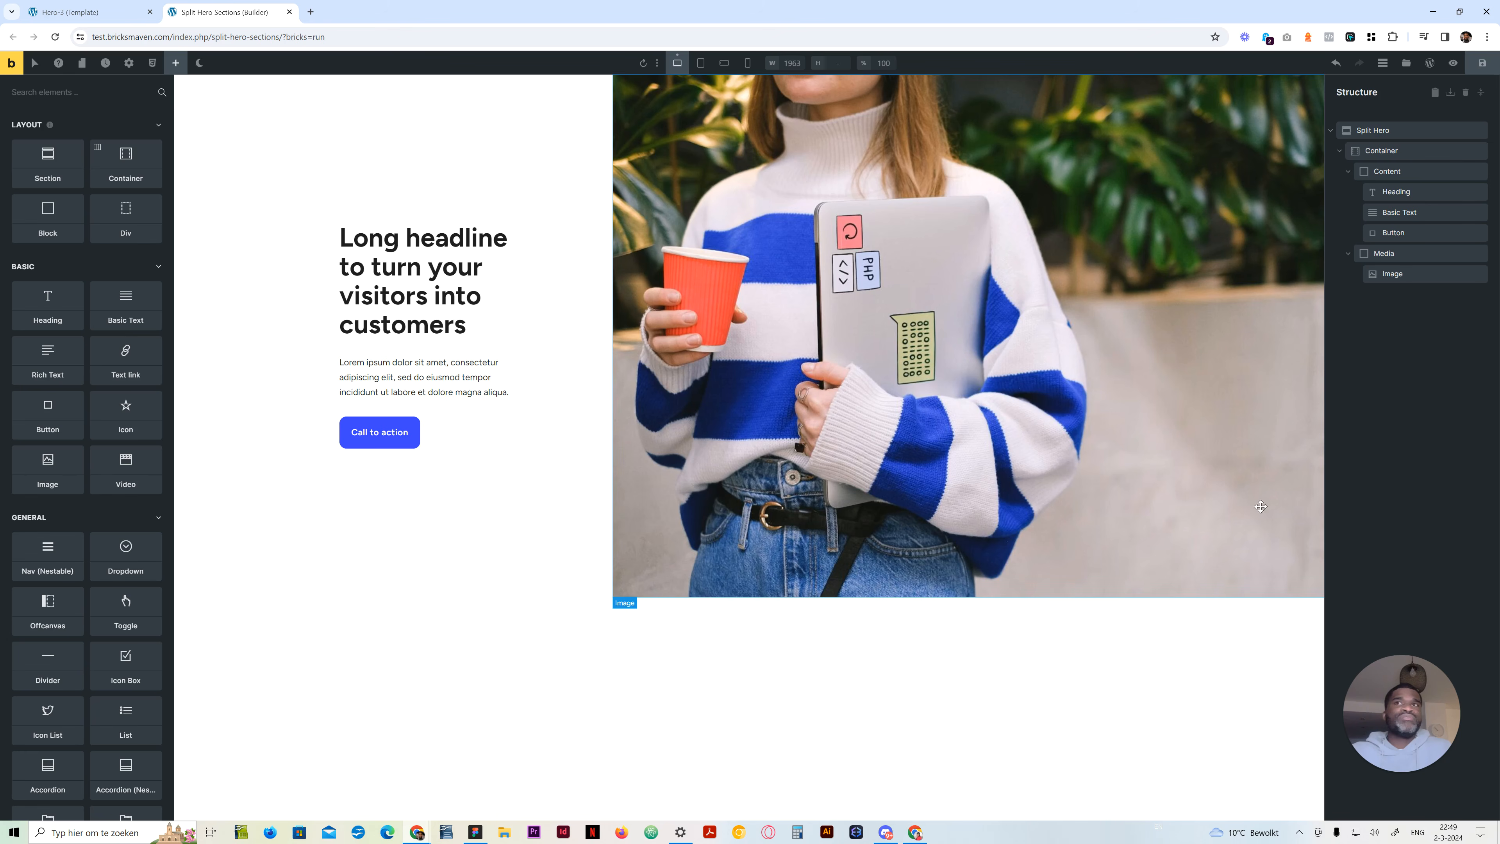
pyautogui.click(1409, 535)
pyautogui.moveTo(1017, 100)
pyautogui.mouseDown()
pyautogui.moveTo(1048, 505)
pyautogui.moveTo(1205, 569)
pyautogui.moveTo(1293, 195)
pyautogui.moveTo(1048, 123)
pyautogui.mouseUp()
pyautogui.moveTo(1181, 115); pyautogui.dragTo(1039, 534)
pyautogui.moveTo(1025, 162); pyautogui.dragTo(1192, 570)
pyautogui.moveTo(1178, 249)
pyautogui.mouseDown()
pyautogui.moveTo(1172, 354)
pyautogui.moveTo(1051, 178)
pyautogui.moveTo(1110, 127)
pyautogui.moveTo(1055, 170)
pyautogui.moveTo(1212, 295)
pyautogui.moveTo(1195, 425)
pyautogui.moveTo(1088, 469)
pyautogui.moveTo(1095, 450)
pyautogui.mouseUp()
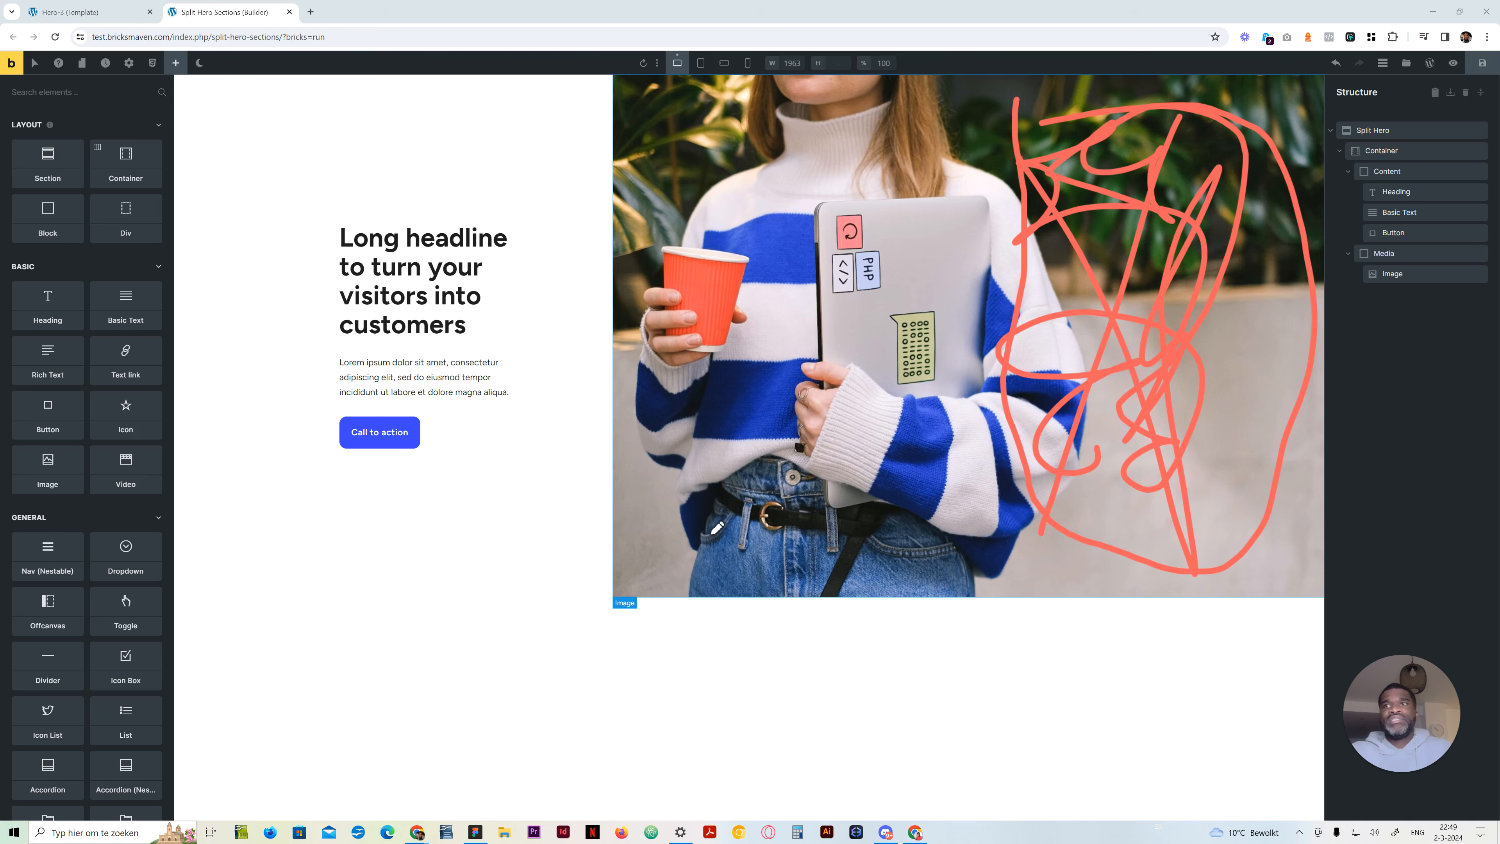
# Inspect the hero's Container element in the browser developer tools and display its 12-column grid overlay on the page
pyautogui.press('Escape')
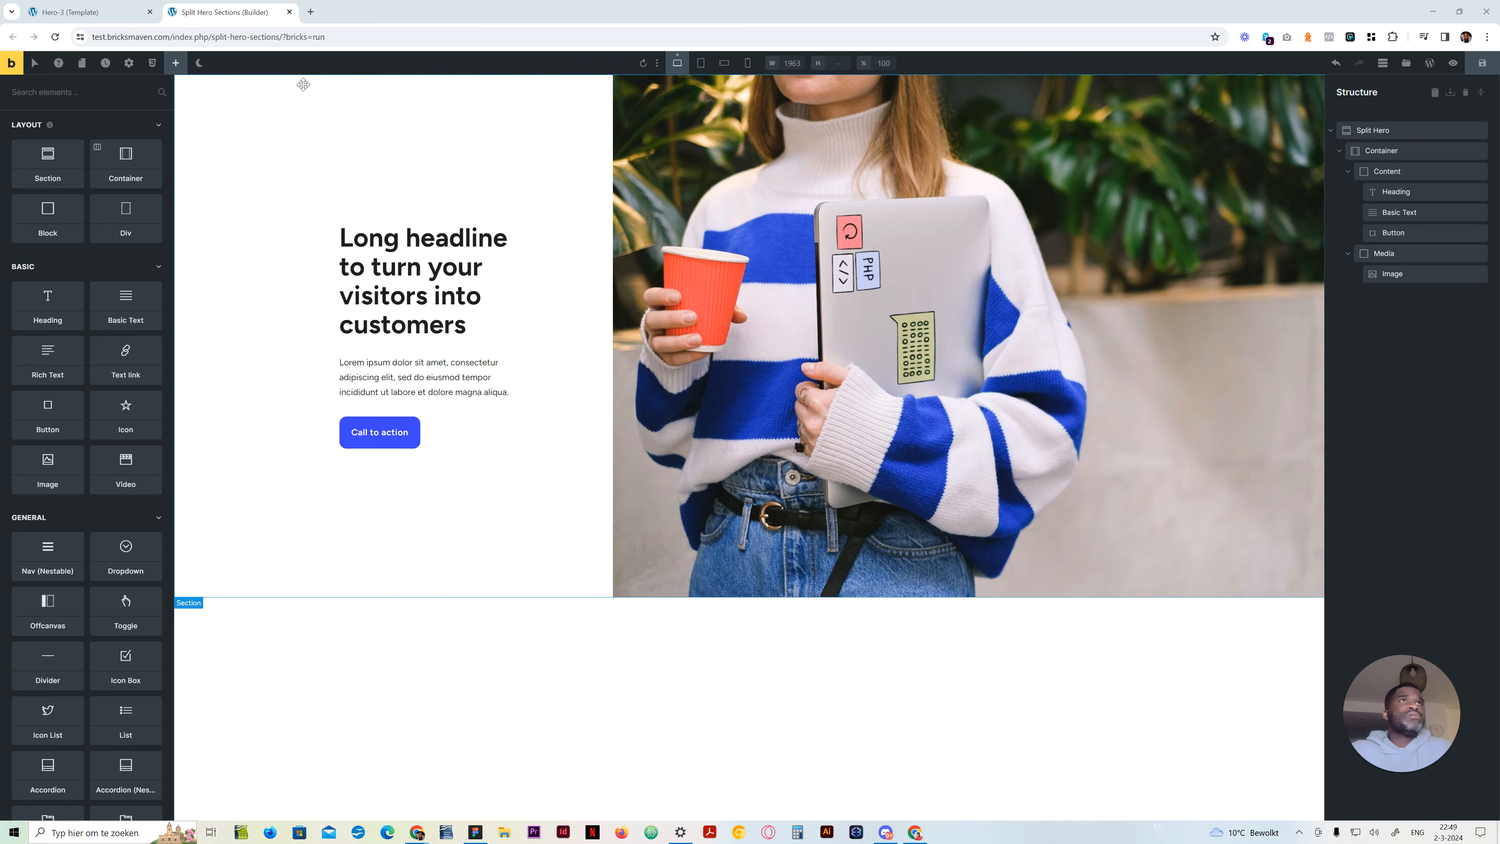
pyautogui.click(249, 16)
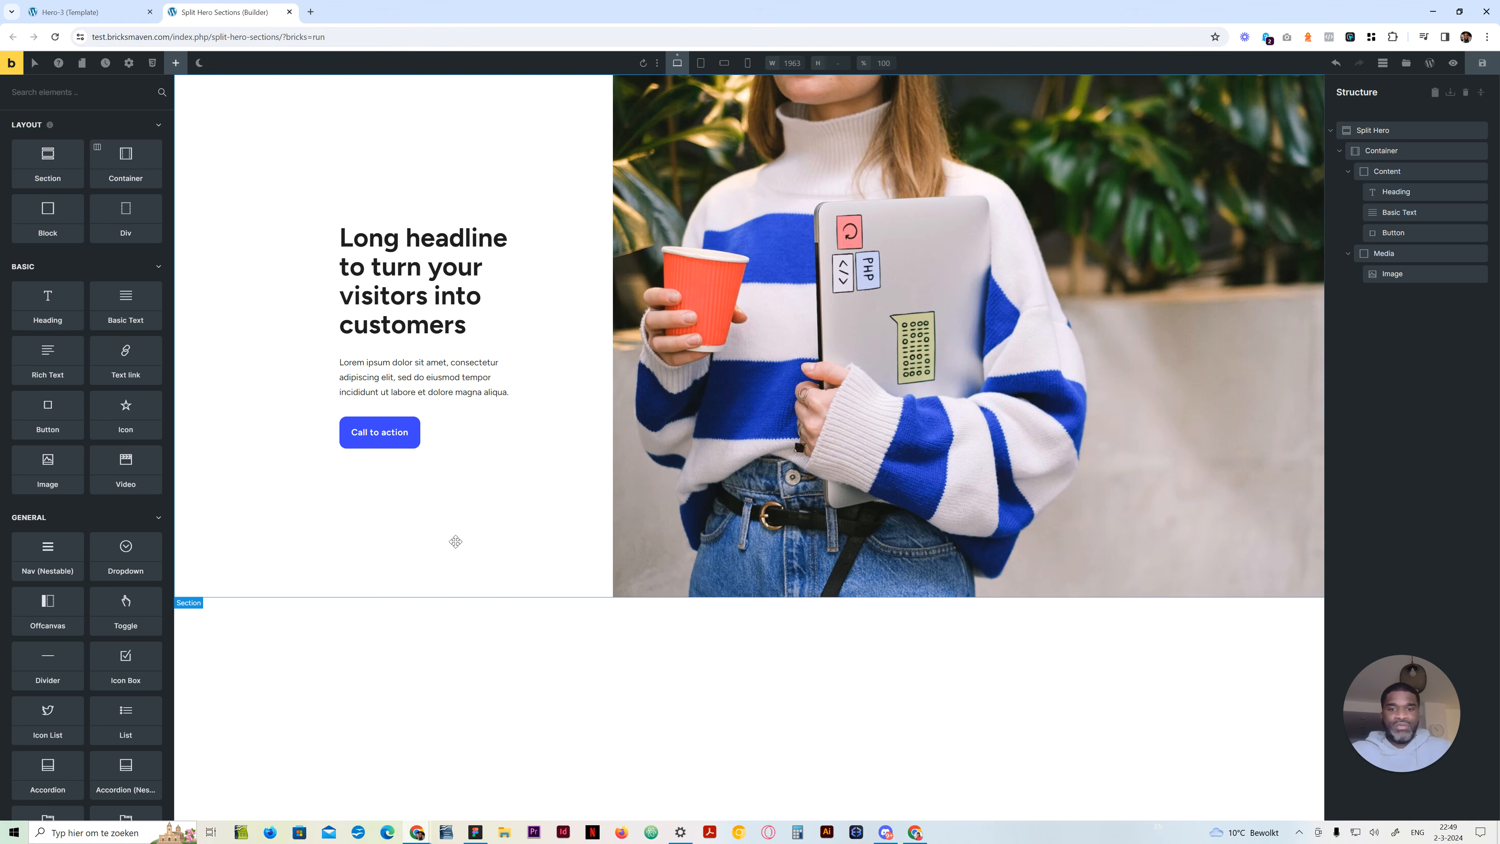
pyautogui.hotkey('ctrl', 'shift', 'i')
pyautogui.click(26, 580)
pyautogui.click(1392, 368)
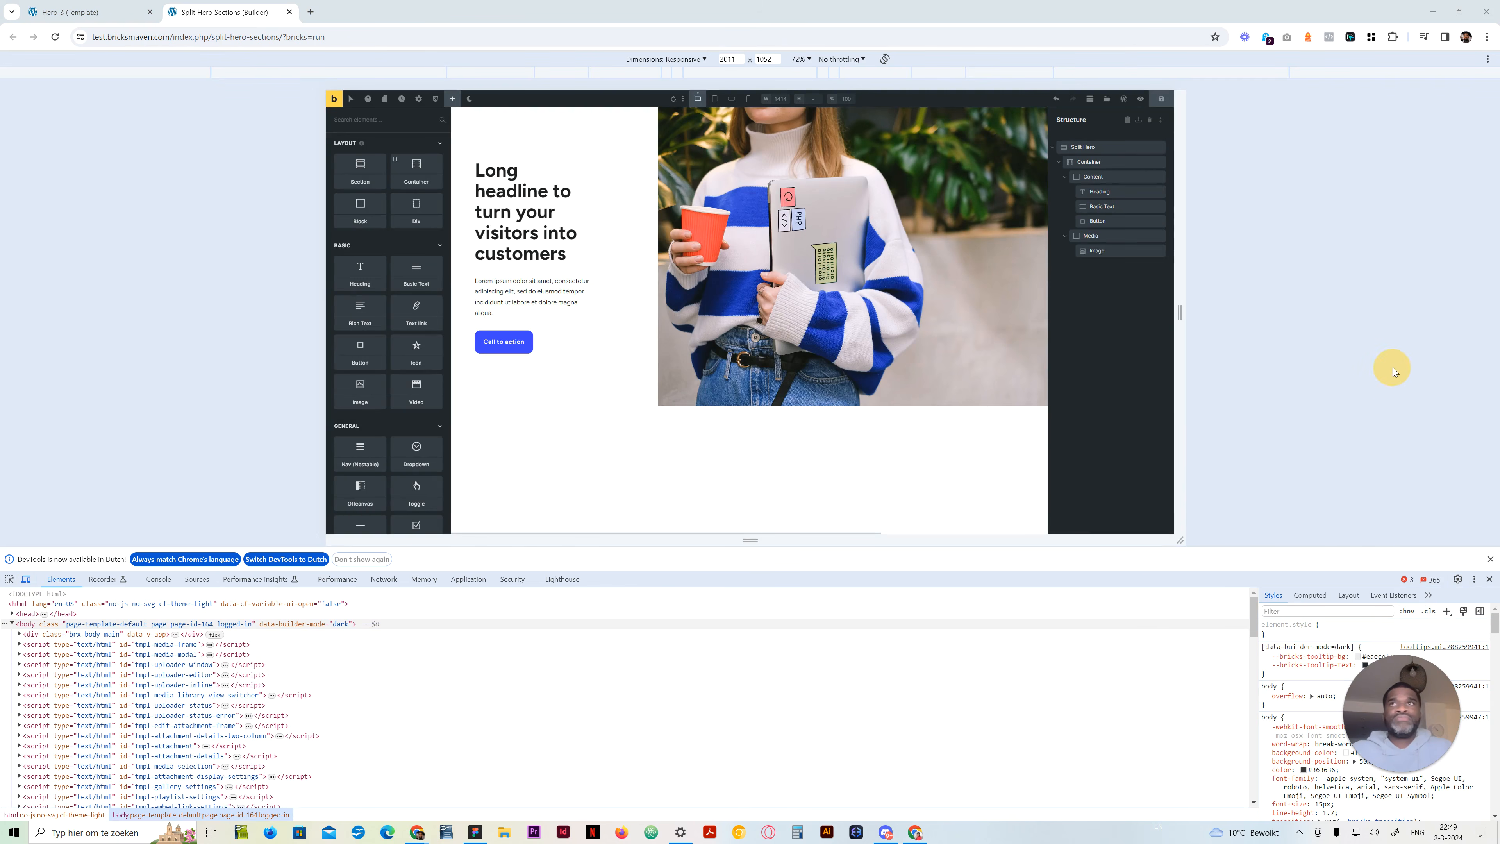
pyautogui.click(26, 580)
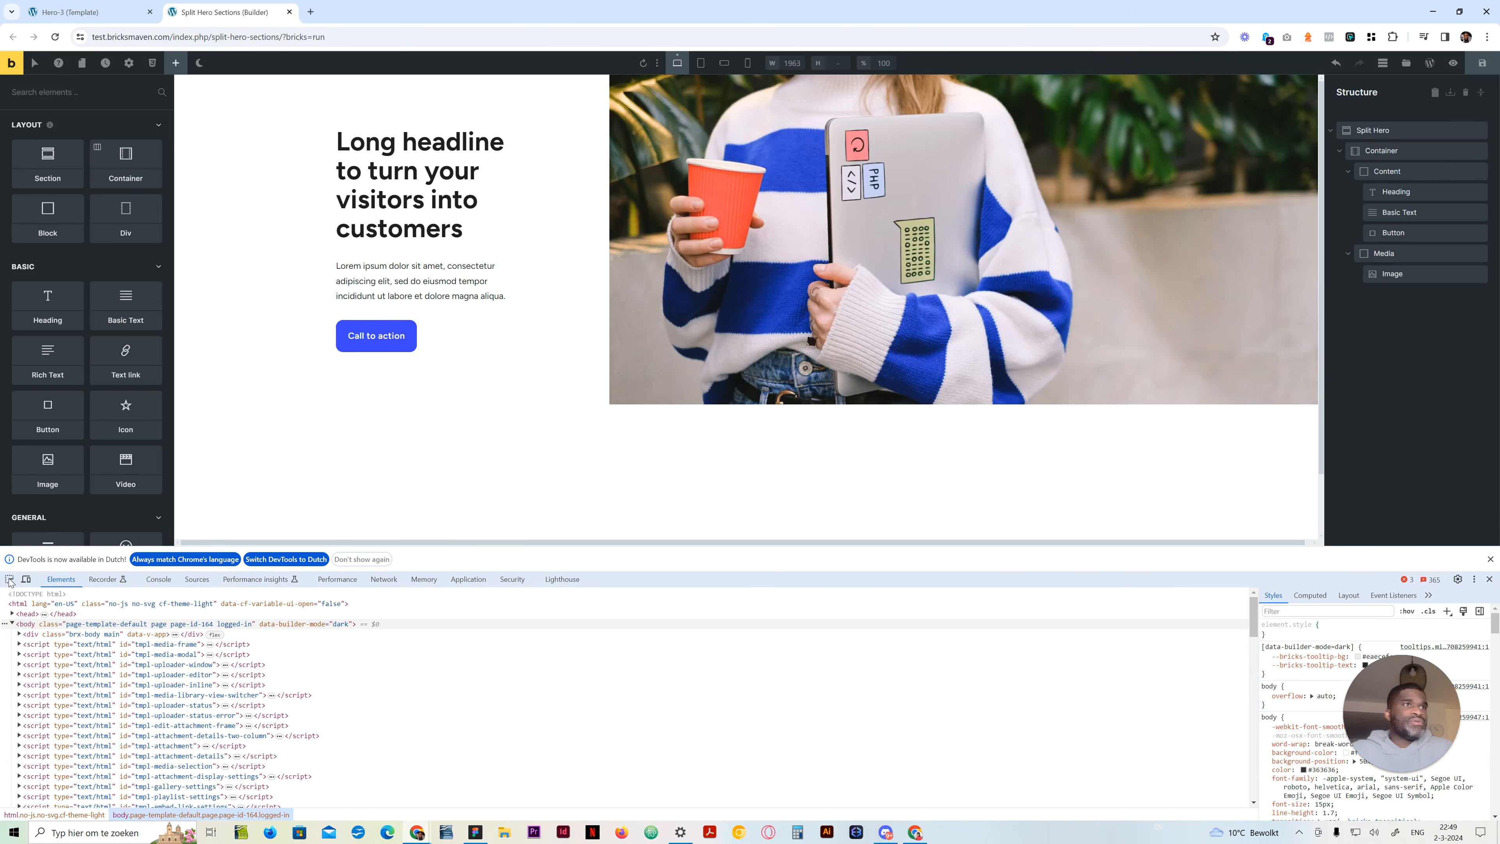
pyautogui.click(9, 579)
pyautogui.click(570, 391)
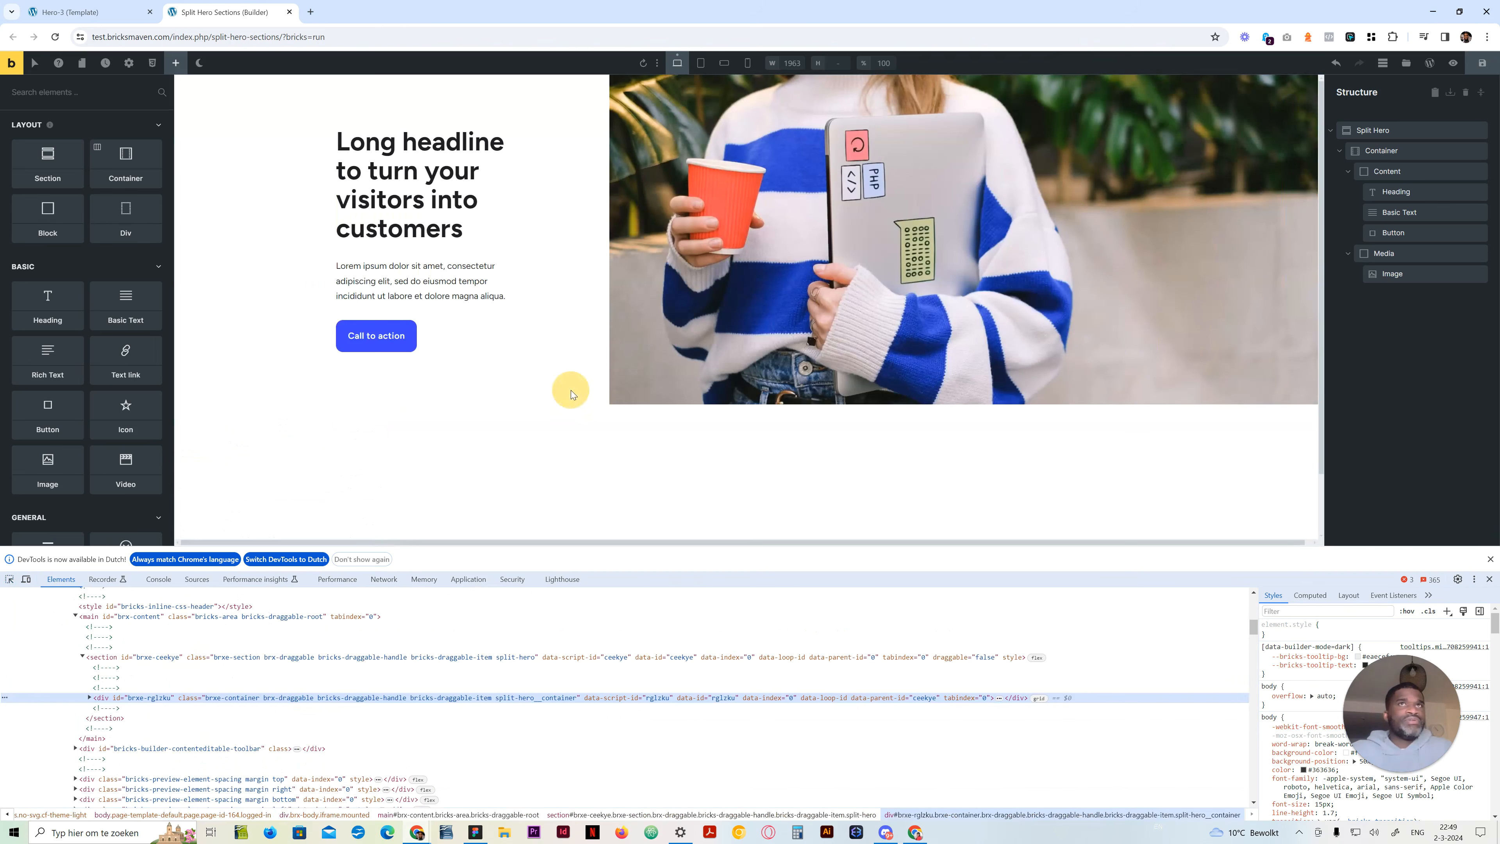
pyautogui.click(1039, 697)
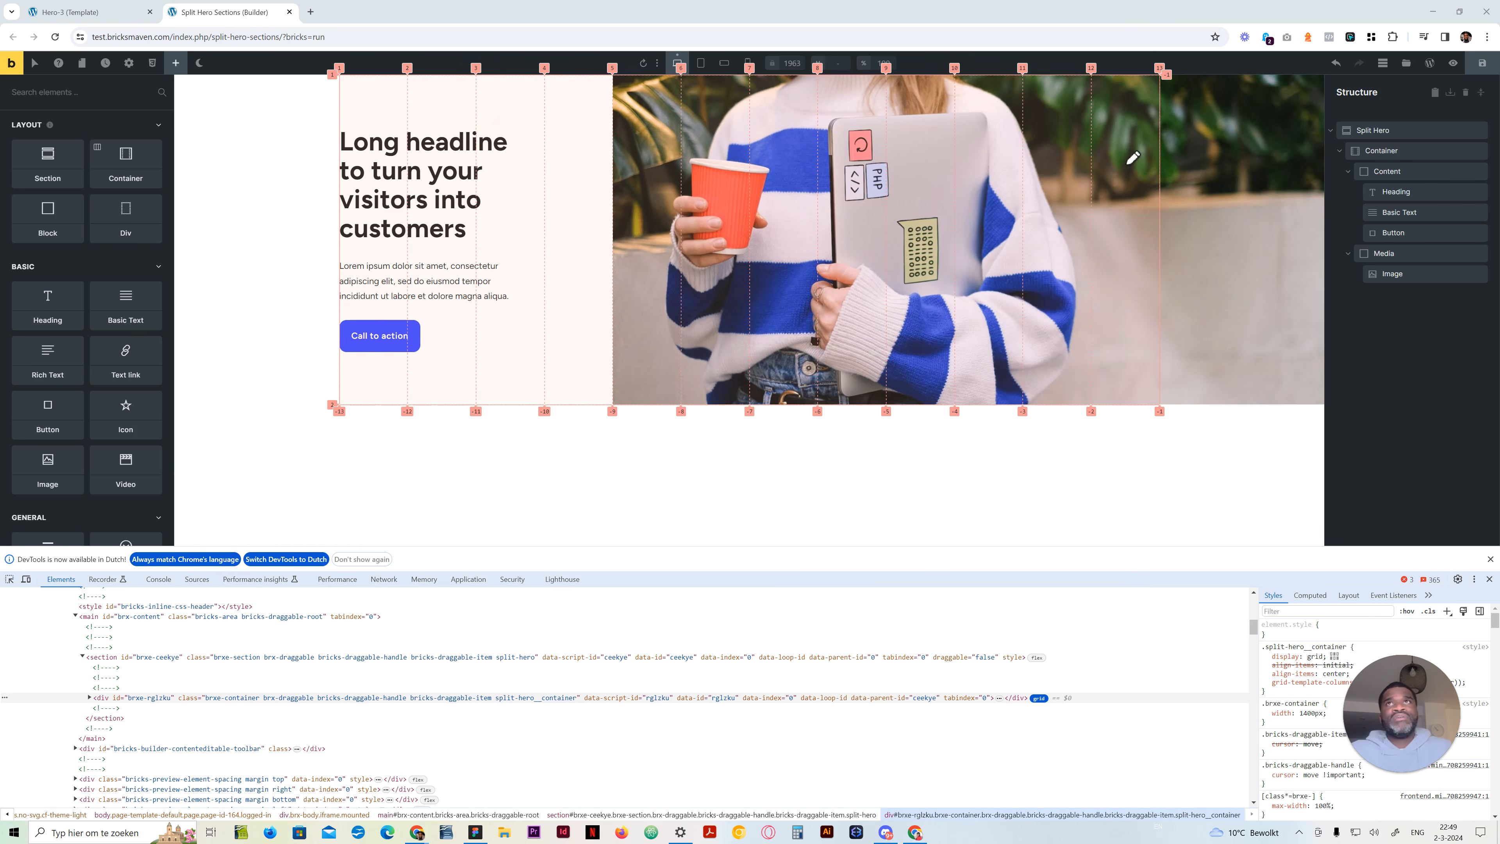
# Annotate the grid overlay with a centre line, a 50vw label on each half and an arrow towards the screen edge
pyautogui.moveTo(716, 75)
pyautogui.mouseDown()
pyautogui.moveTo(711, 408)
pyautogui.moveTo(1097, 418)
pyautogui.moveTo(1141, 409)
pyautogui.moveTo(1178, 363)
pyautogui.moveTo(1173, 75)
pyautogui.moveTo(335, 76)
pyautogui.moveTo(328, 384)
pyautogui.moveTo(711, 412)
pyautogui.mouseUp()
pyautogui.moveTo(405, 177)
pyautogui.mouseDown()
pyautogui.moveTo(474, 242)
pyautogui.moveTo(491, 237)
pyautogui.mouseUp()
pyautogui.moveTo(511, 210)
pyautogui.mouseDown()
pyautogui.moveTo(531, 237)
pyautogui.moveTo(567, 230)
pyautogui.moveTo(581, 191)
pyautogui.mouseUp()
pyautogui.moveTo(907, 153)
pyautogui.mouseDown()
pyautogui.moveTo(918, 201)
pyautogui.moveTo(876, 233)
pyautogui.mouseUp()
pyautogui.moveTo(959, 192)
pyautogui.mouseDown()
pyautogui.moveTo(948, 216)
pyautogui.moveTo(962, 194)
pyautogui.mouseUp()
pyautogui.moveTo(974, 204)
pyautogui.mouseDown()
pyautogui.moveTo(1067, 205)
pyautogui.moveTo(1064, 163)
pyautogui.mouseUp()
pyautogui.moveTo(823, 252)
pyautogui.mouseDown()
pyautogui.moveTo(1320, 251)
pyautogui.moveTo(1281, 260)
pyautogui.mouseUp()
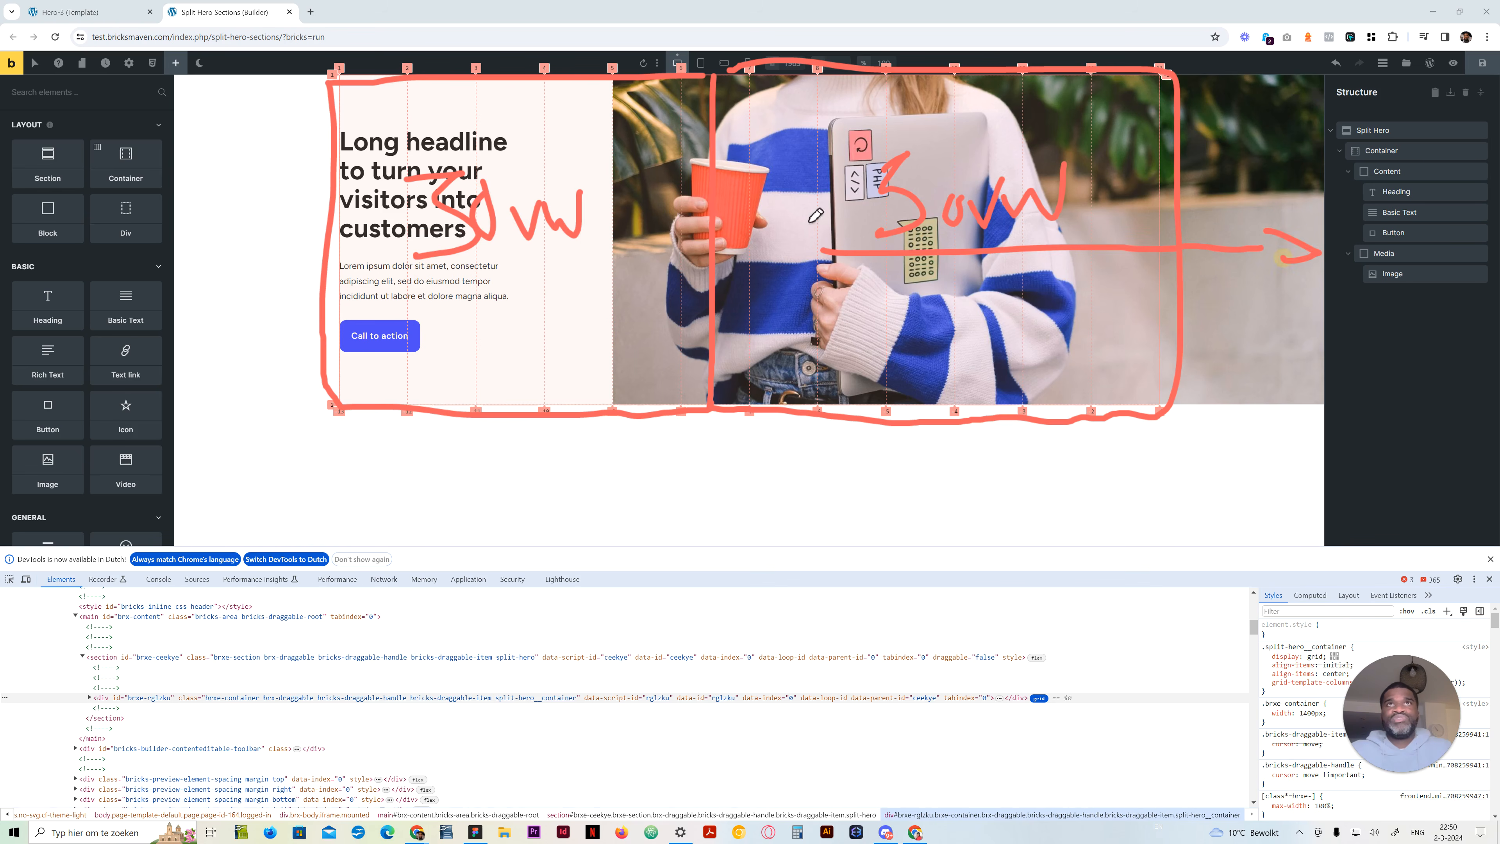
# Mark the two extra columns and the whole image area on the grid overlay, clear the annotations and close the developer tools
pyautogui.moveTo(605, 84)
pyautogui.mouseDown()
pyautogui.moveTo(617, 399)
pyautogui.moveTo(697, 348)
pyautogui.moveTo(644, 213)
pyautogui.moveTo(673, 109)
pyautogui.moveTo(644, 107)
pyautogui.moveTo(649, 354)
pyautogui.moveTo(653, 331)
pyautogui.mouseUp()
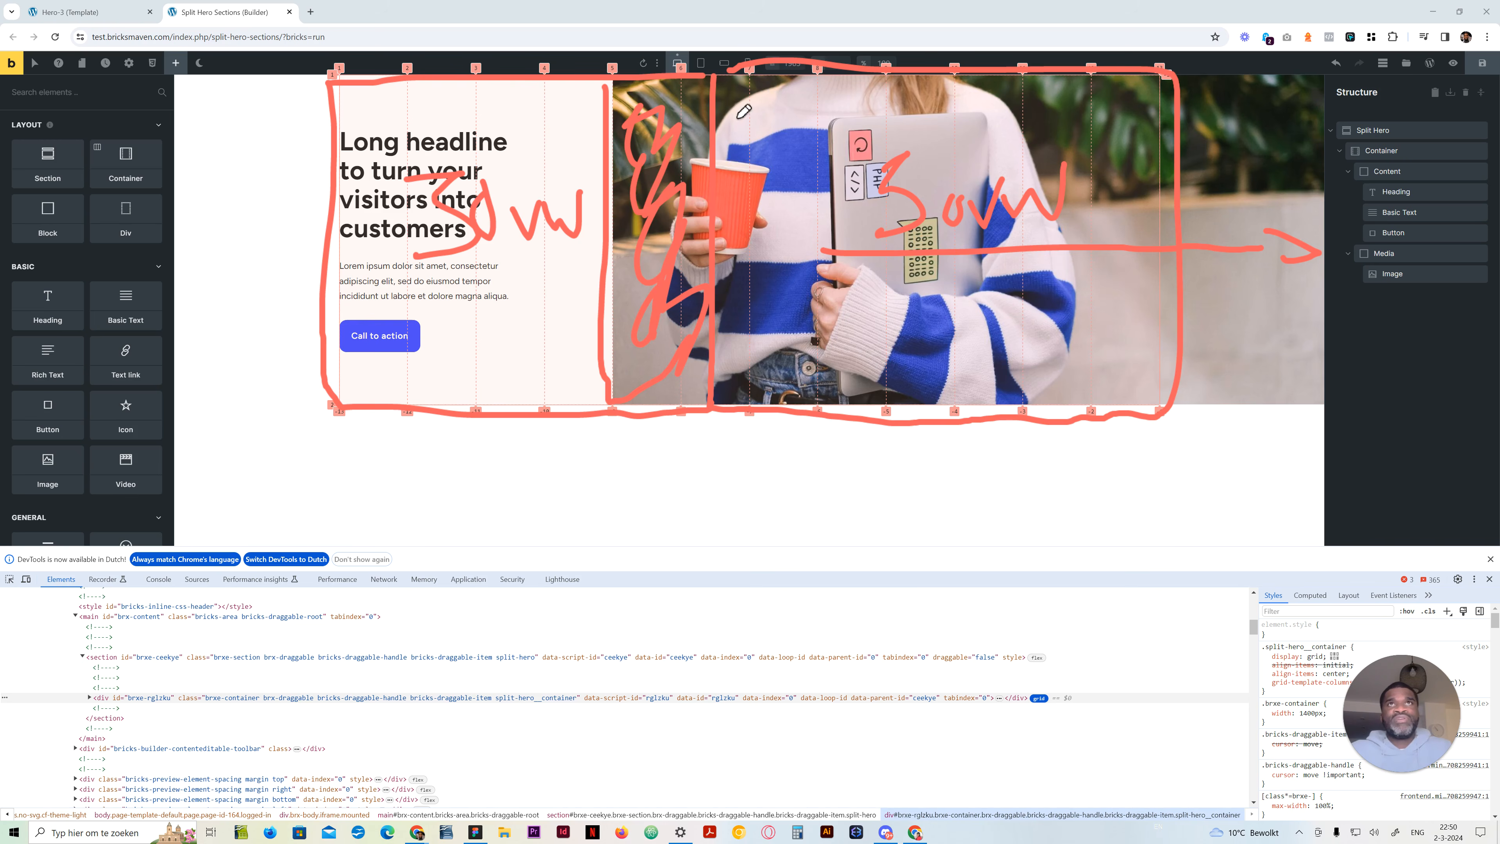
pyautogui.moveTo(638, 304); pyautogui.dragTo(645, 293)
pyautogui.moveTo(620, 125)
pyautogui.mouseDown()
pyautogui.moveTo(651, 93)
pyautogui.moveTo(692, 137)
pyautogui.mouseUp()
pyautogui.moveTo(656, 204)
pyautogui.mouseDown()
pyautogui.moveTo(685, 236)
pyautogui.moveTo(626, 367)
pyautogui.moveTo(709, 331)
pyautogui.moveTo(722, 381)
pyautogui.mouseUp()
pyautogui.moveTo(763, 112); pyautogui.dragTo(1060, 151)
pyautogui.moveTo(1199, 155)
pyautogui.mouseDown()
pyautogui.moveTo(1242, 154)
pyautogui.moveTo(1178, 190)
pyautogui.mouseUp()
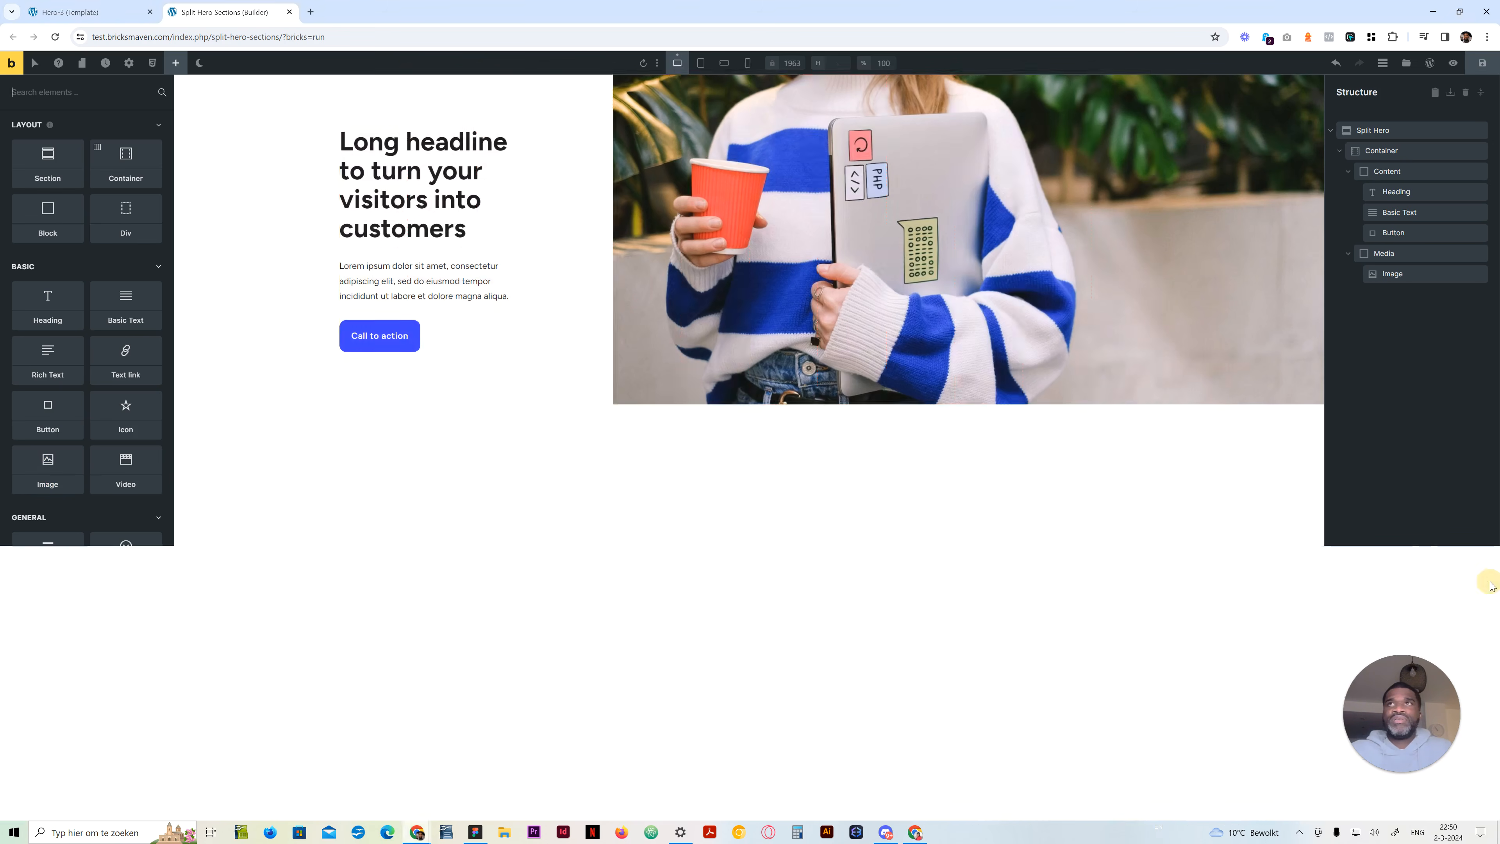
pyautogui.click(1489, 579)
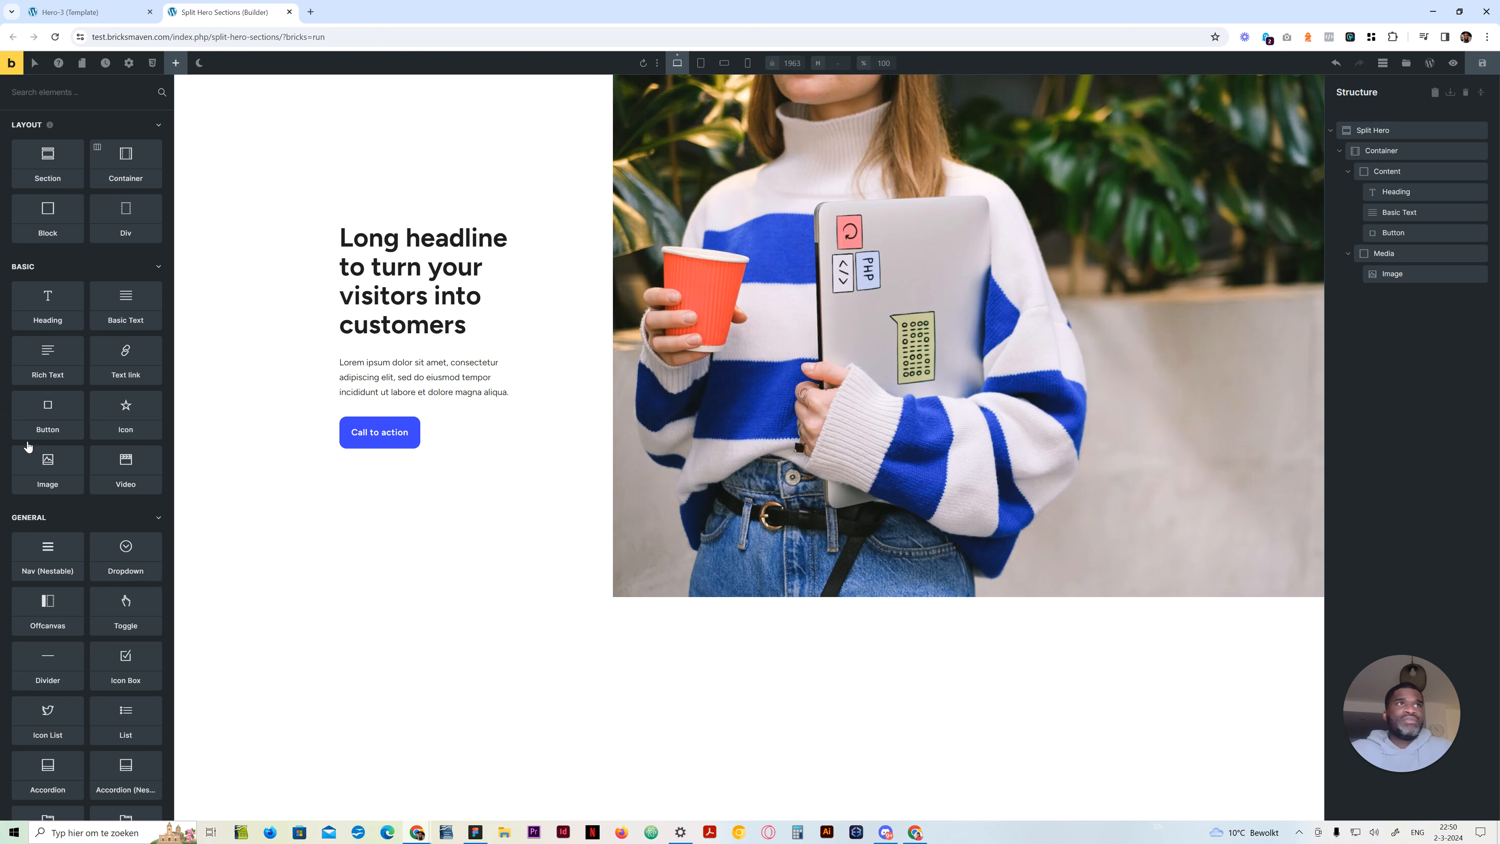
# Preview the split hero at the tablet portrait, mobile landscape and mobile portrait breakpoints
pyautogui.click(19, 397)
pyautogui.click(1376, 410)
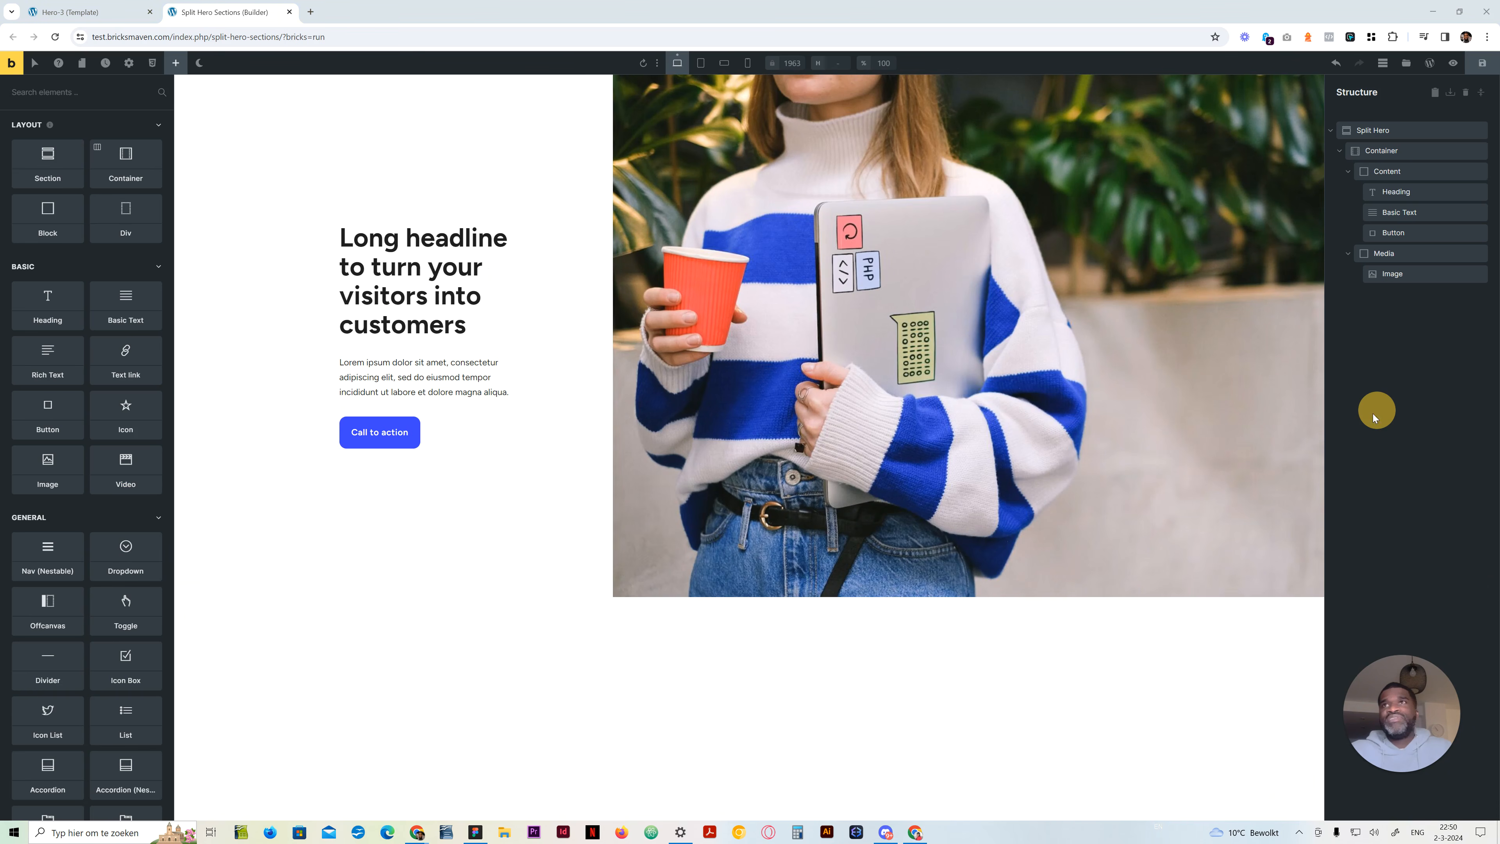
pyautogui.click(701, 63)
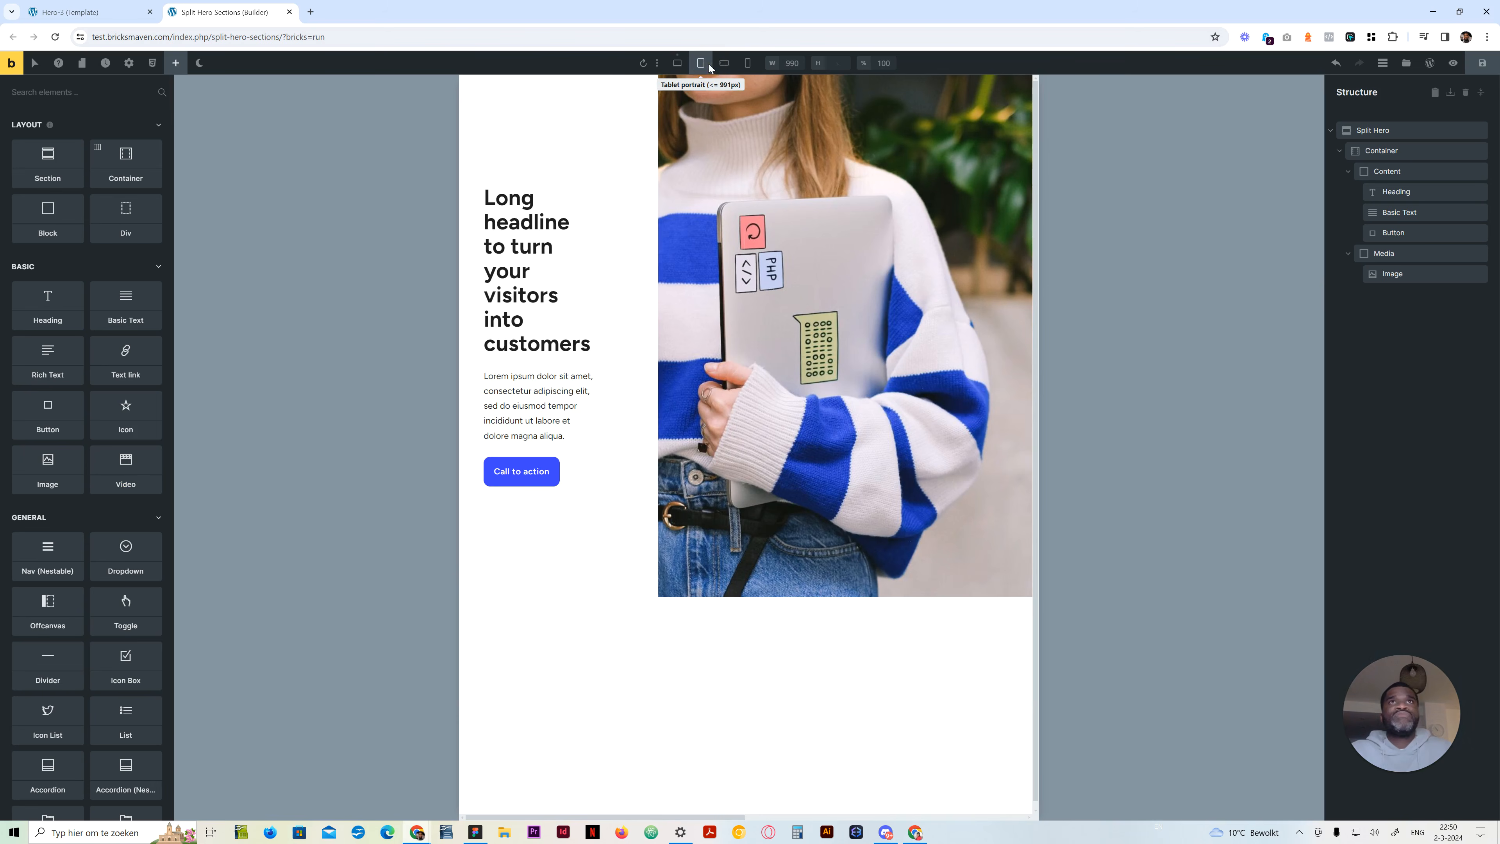
pyautogui.click(723, 63)
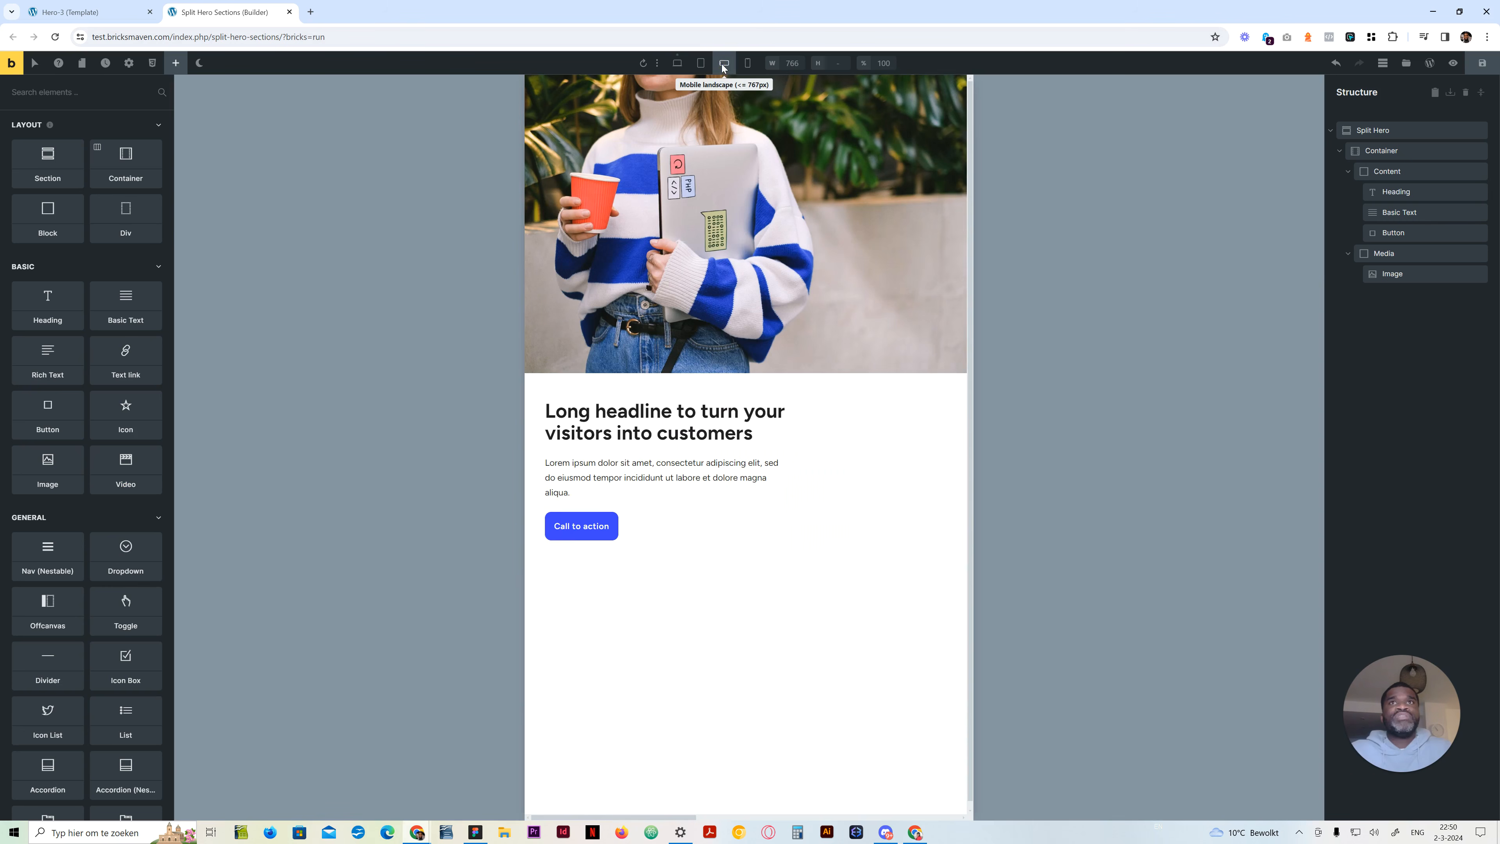
pyautogui.click(747, 63)
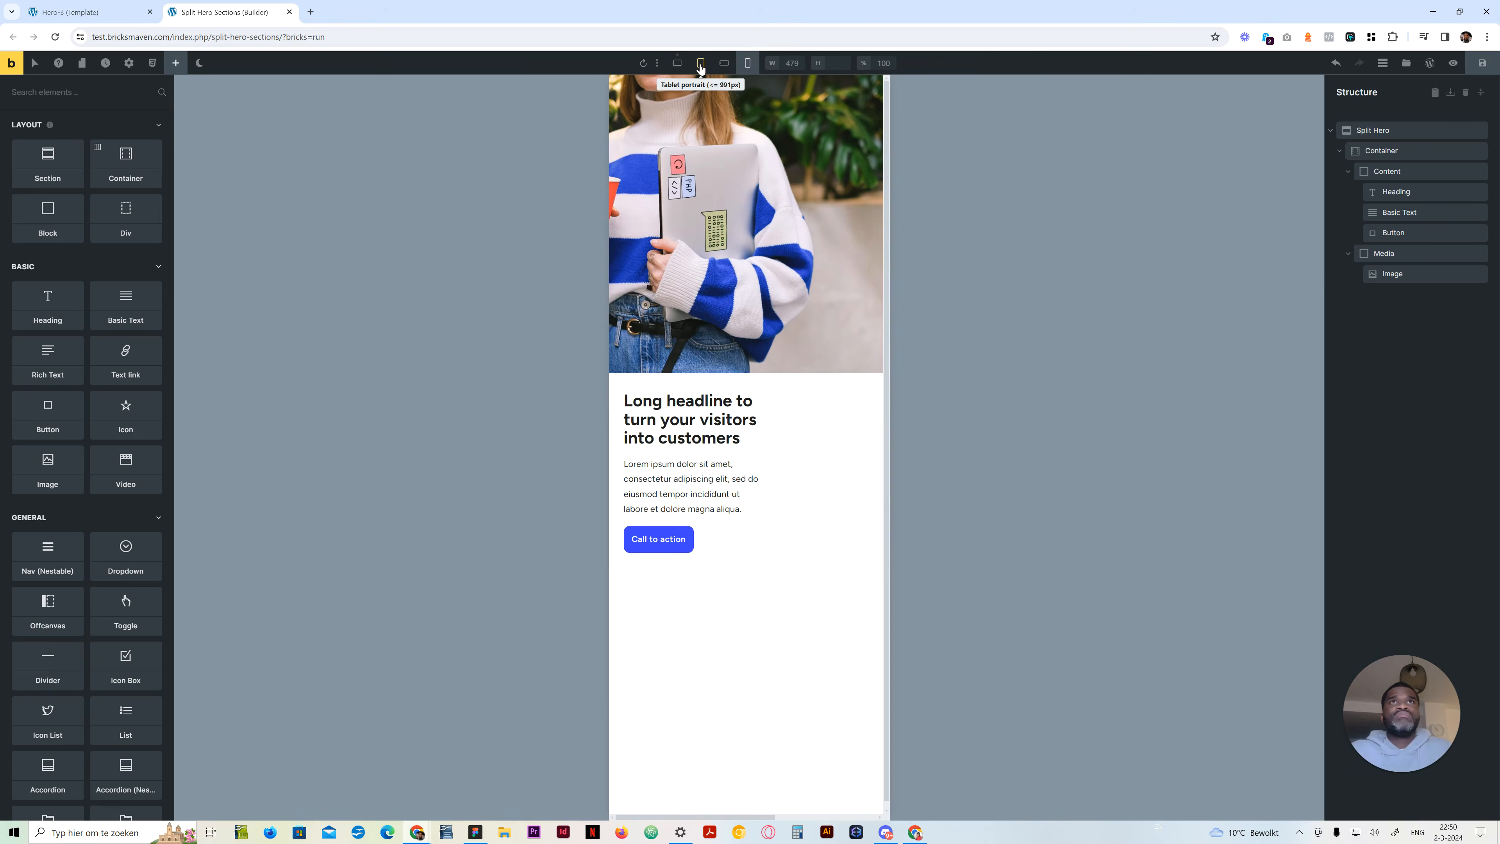
pyautogui.click(701, 63)
pyautogui.click(723, 63)
pyautogui.click(747, 63)
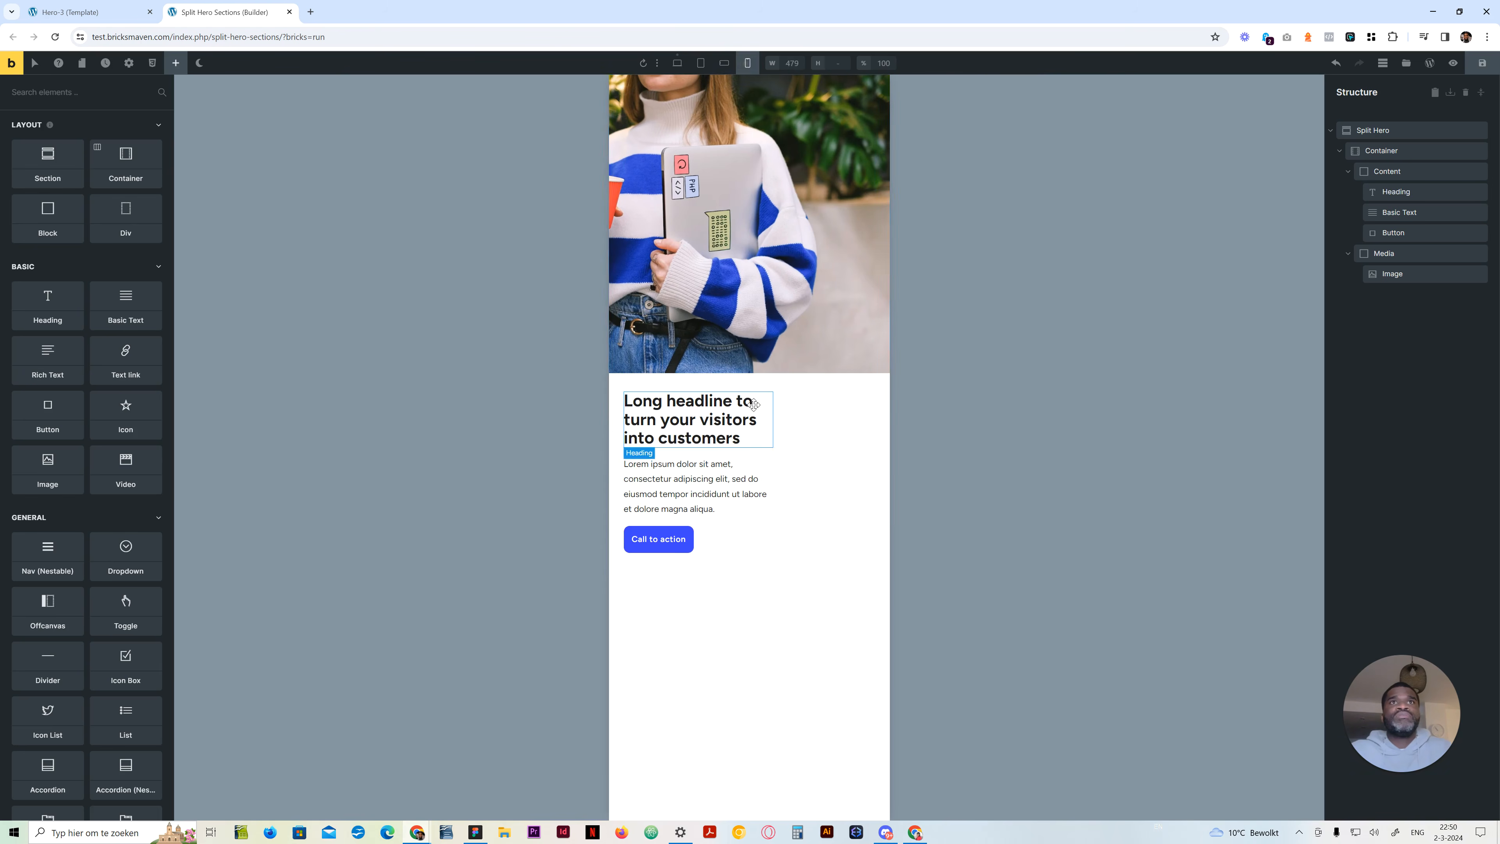
# Set the Media block's grid column to span 12 at the mobile landscape breakpoint
pyautogui.click(722, 66)
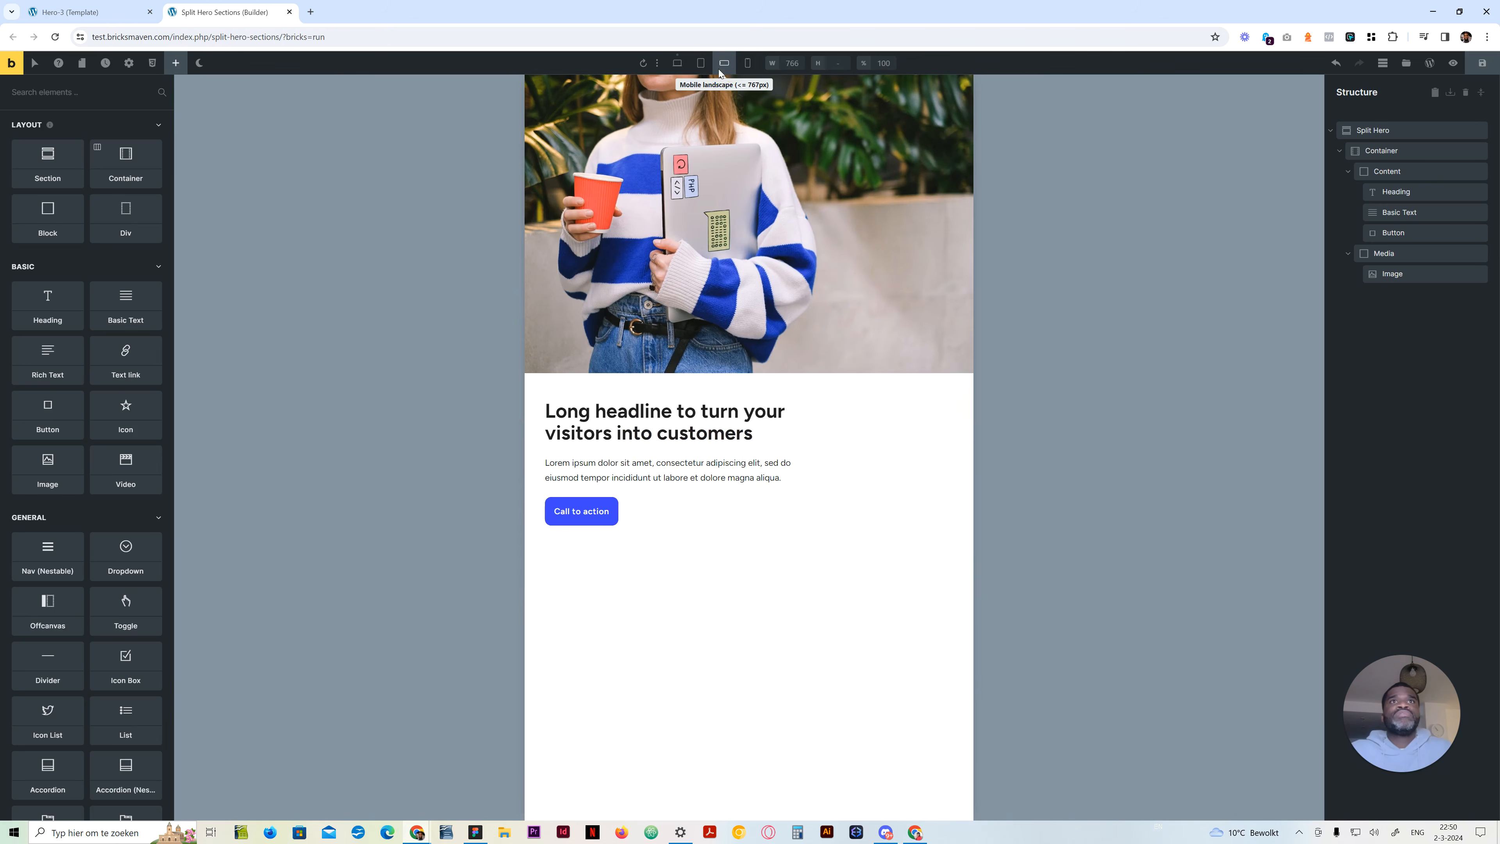
pyautogui.click(806, 440)
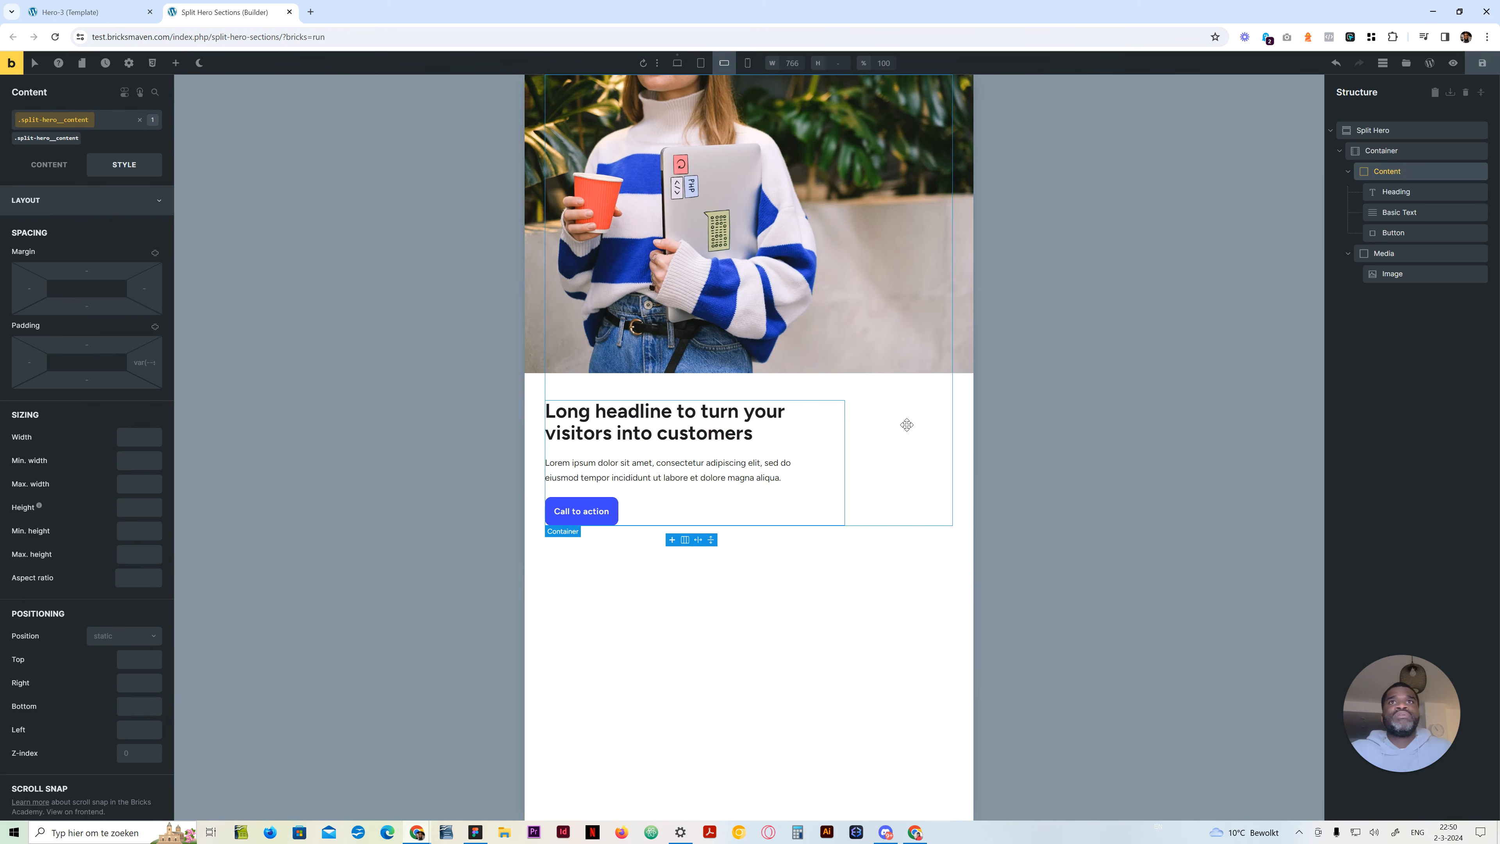
pyautogui.click(64, 172)
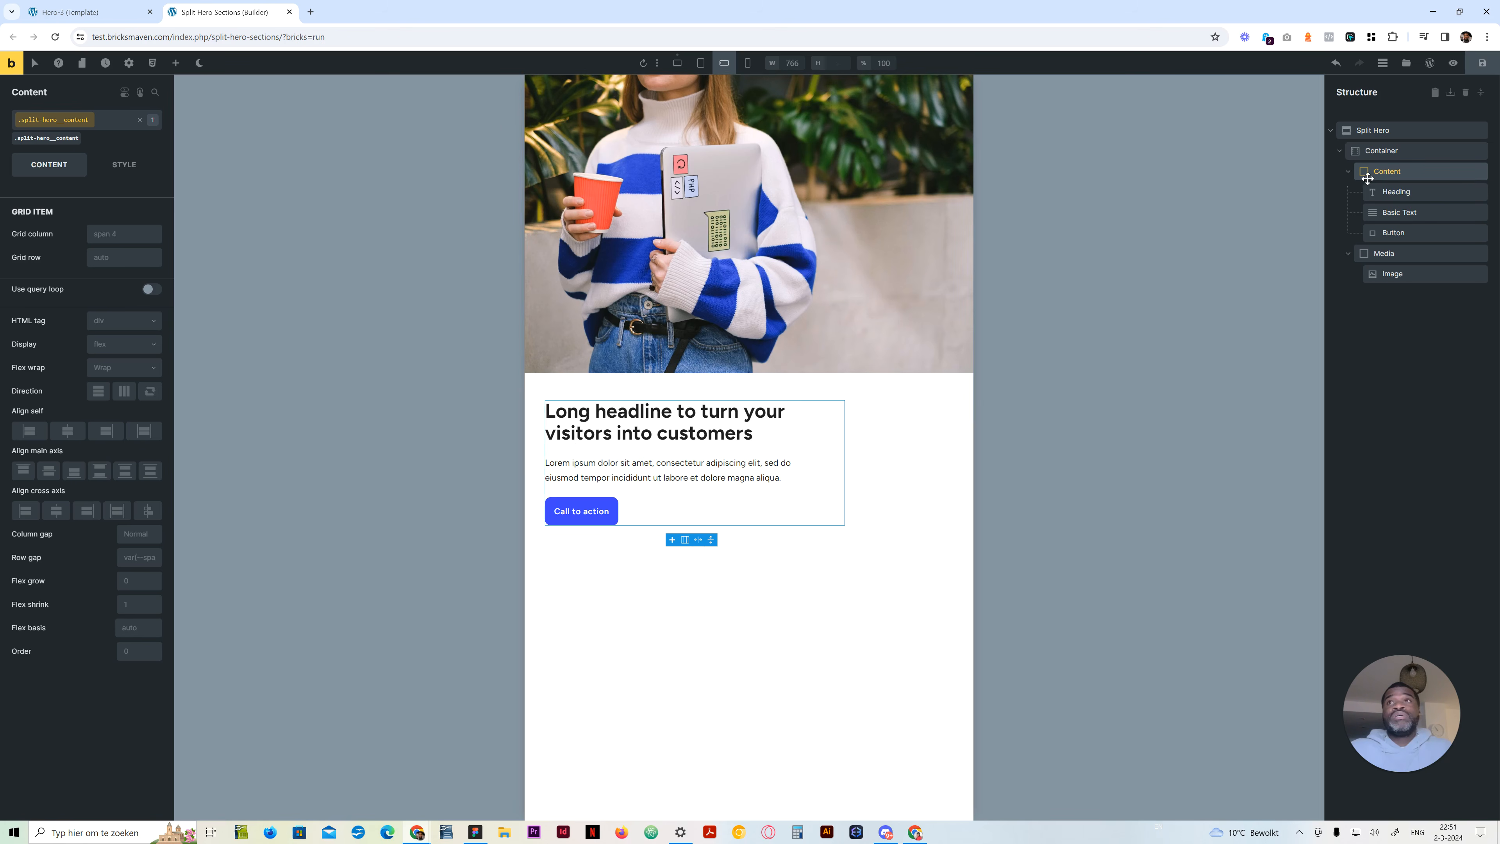
pyautogui.click(1379, 253)
pyautogui.click(115, 233)
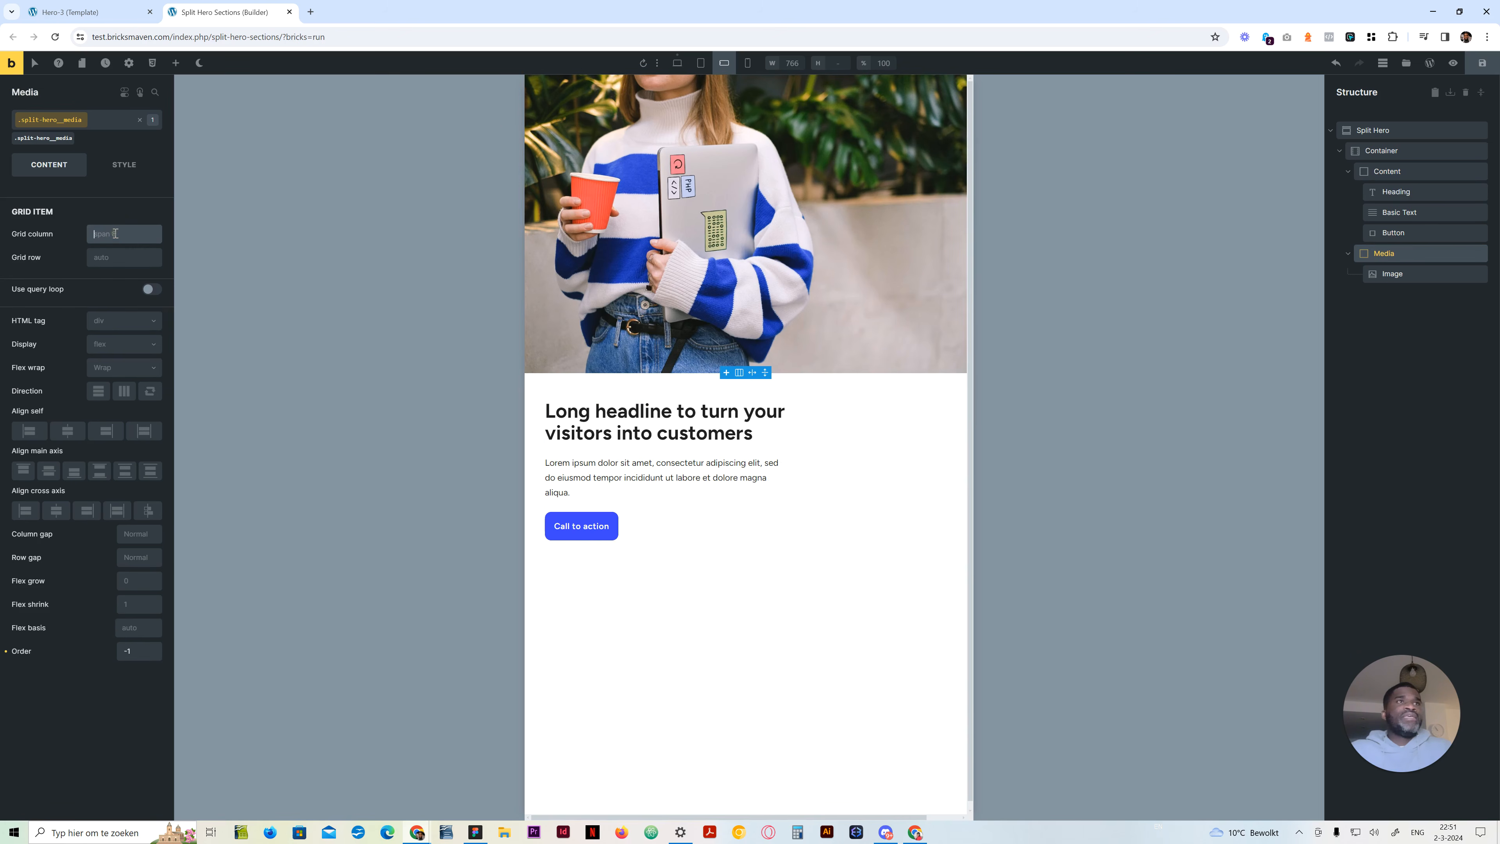
pyautogui.write('span 12')
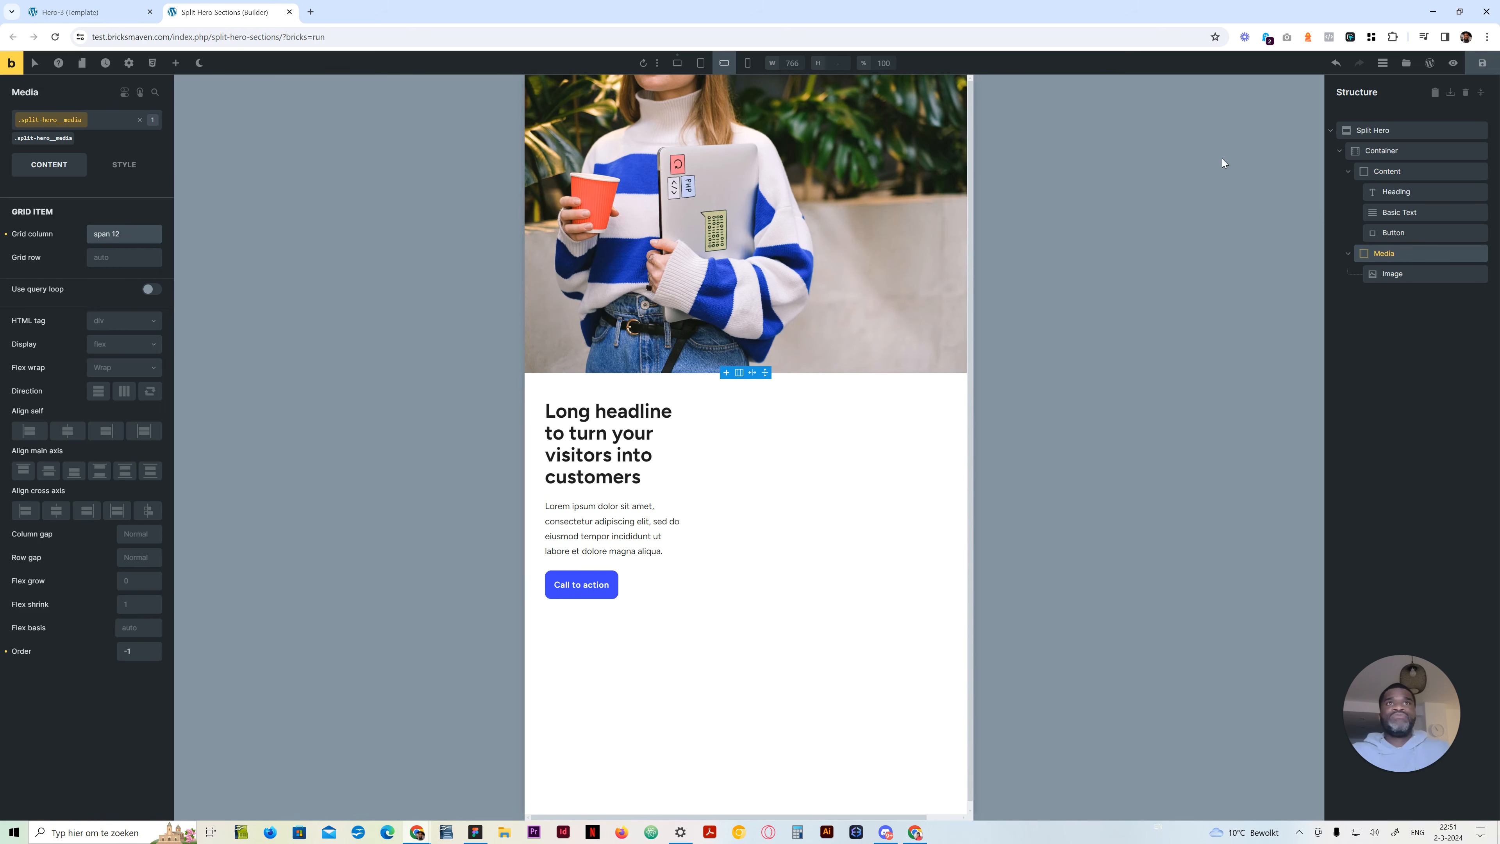
# Set the Content block's grid column to span 12 at the mobile landscape breakpoint
pyautogui.click(1431, 178)
pyautogui.click(103, 235)
pyautogui.write('span 12')
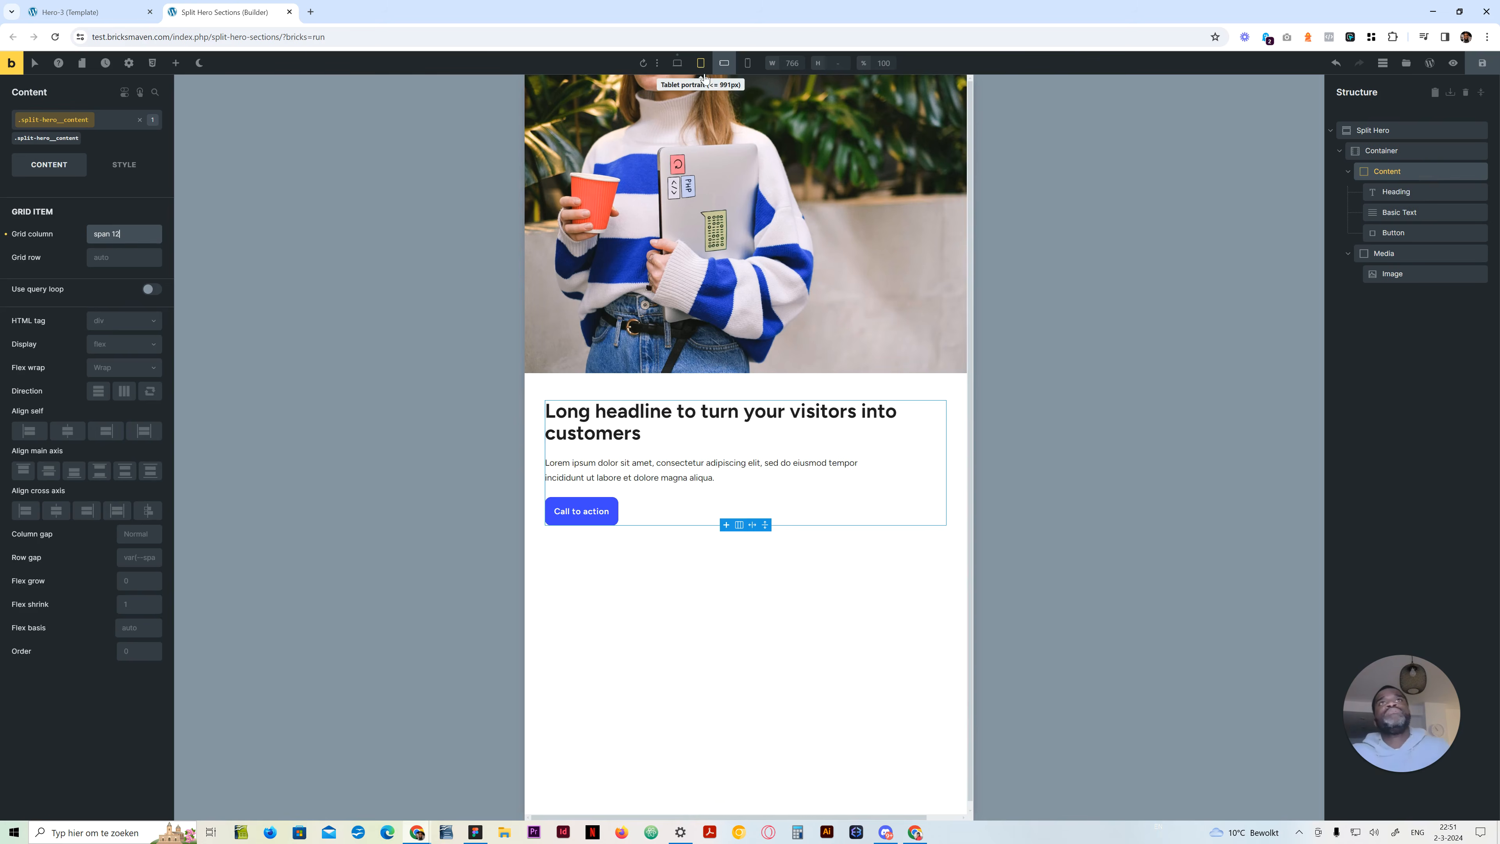
# Check the hero layout at the smaller breakpoints, return to the desktop view and select the Split Hero section
pyautogui.click(748, 65)
pyautogui.click(678, 65)
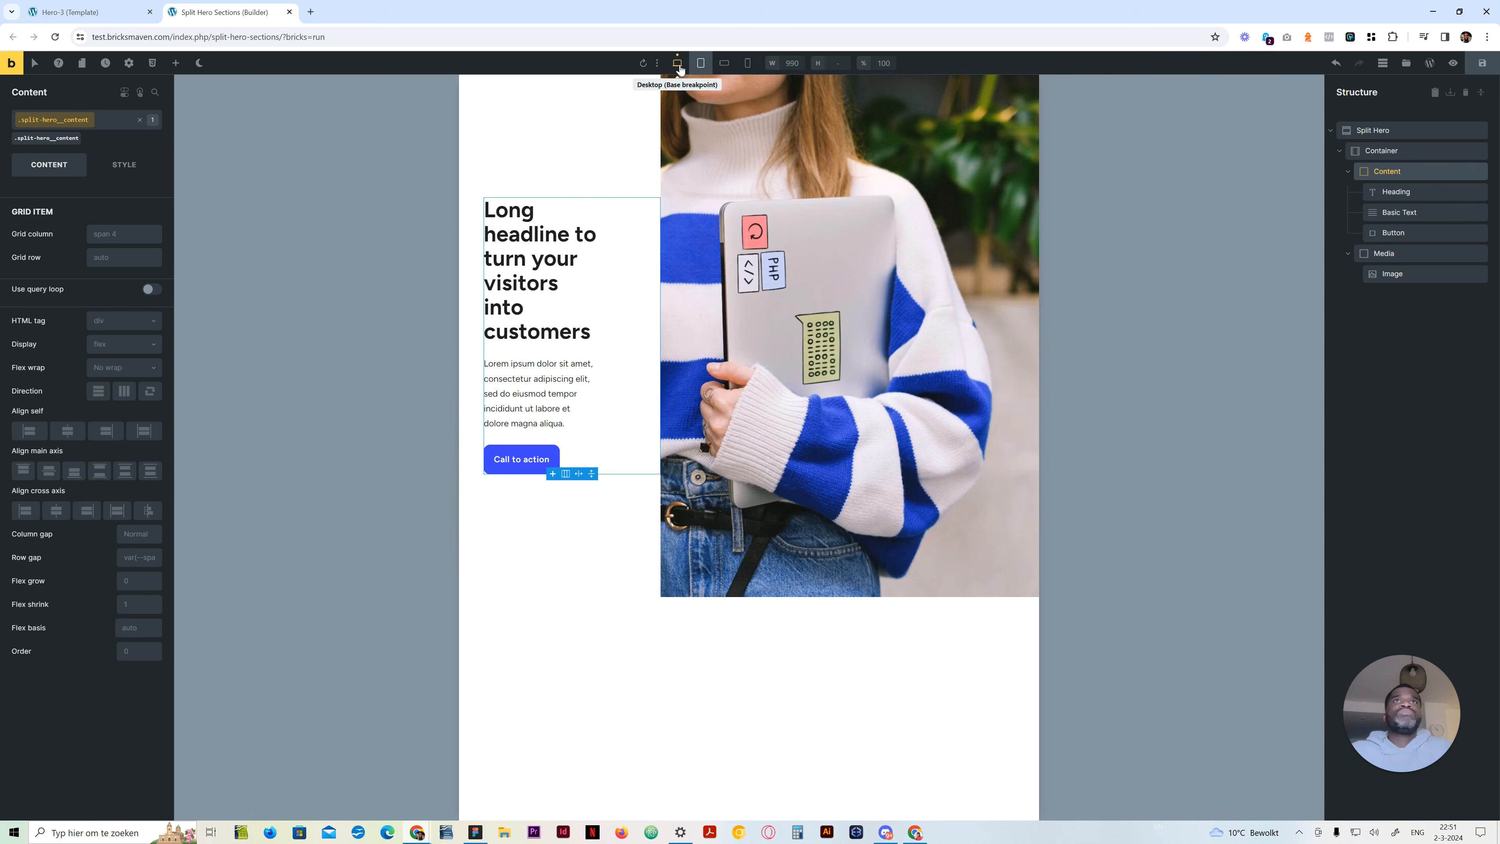
pyautogui.click(678, 67)
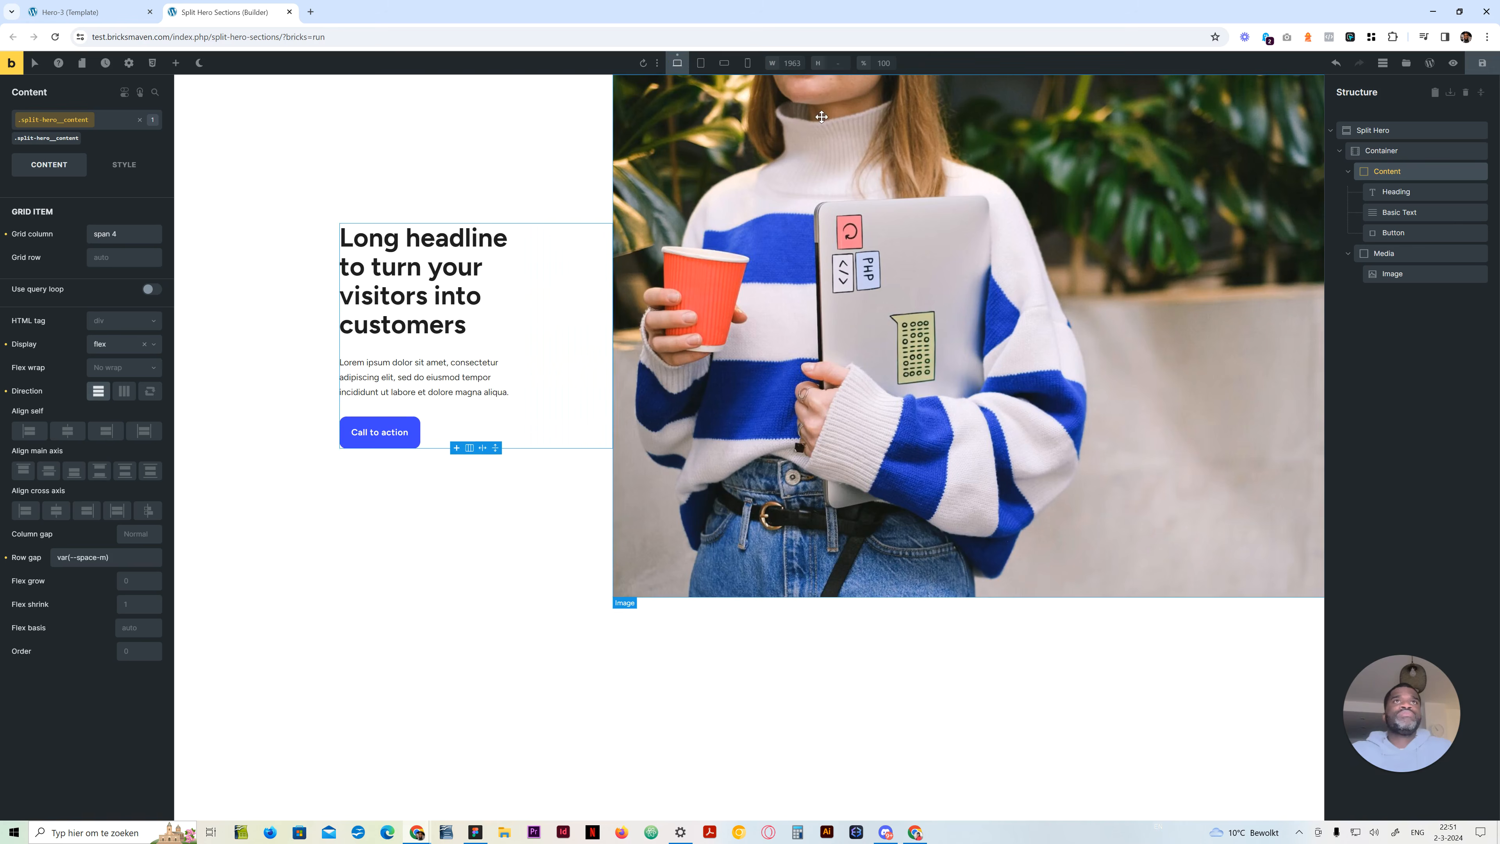
pyautogui.click(1417, 131)
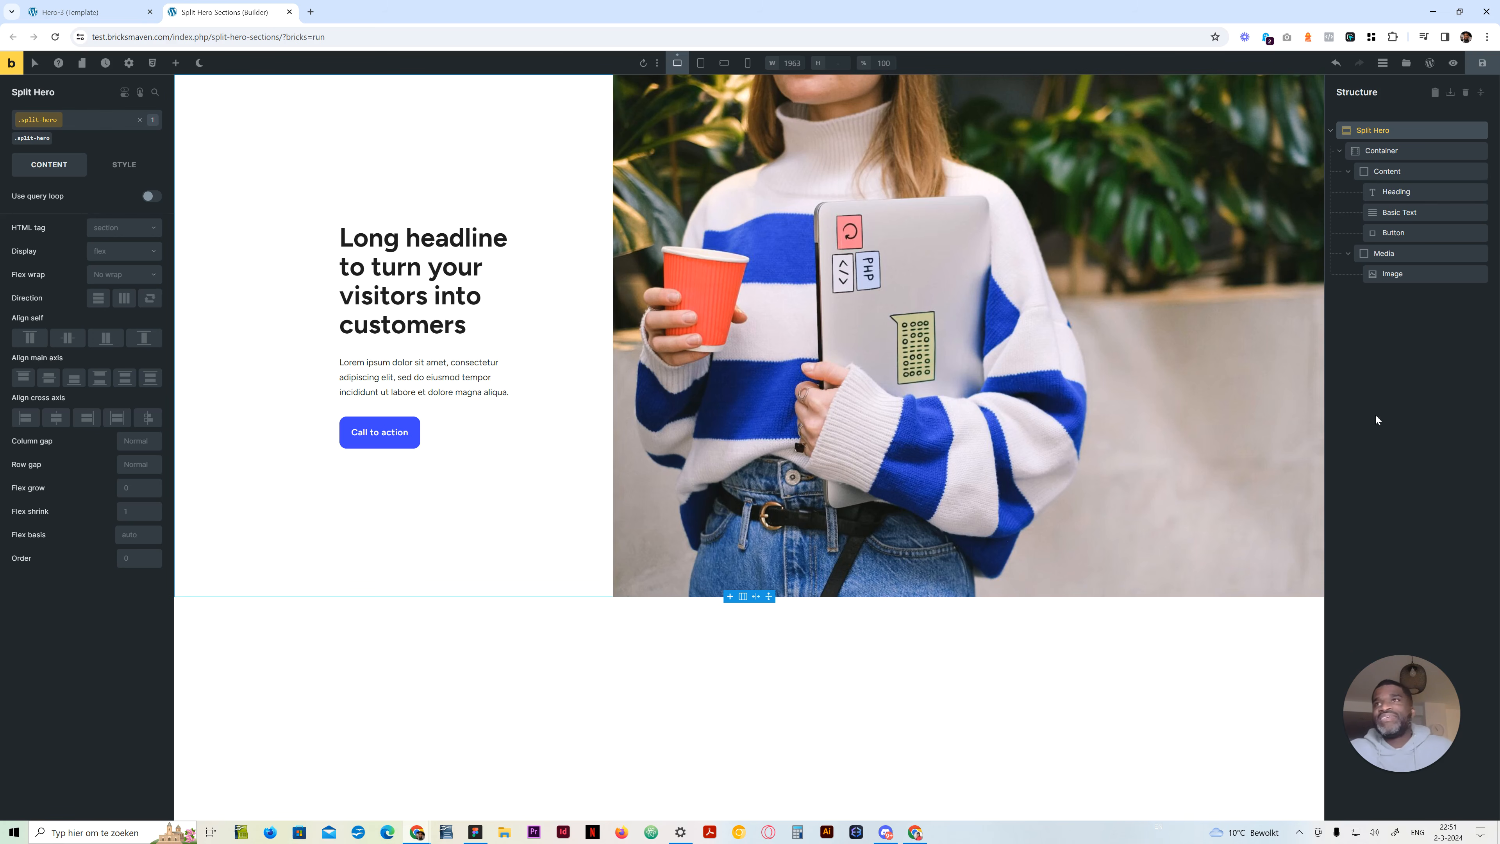
pyautogui.click(1372, 395)
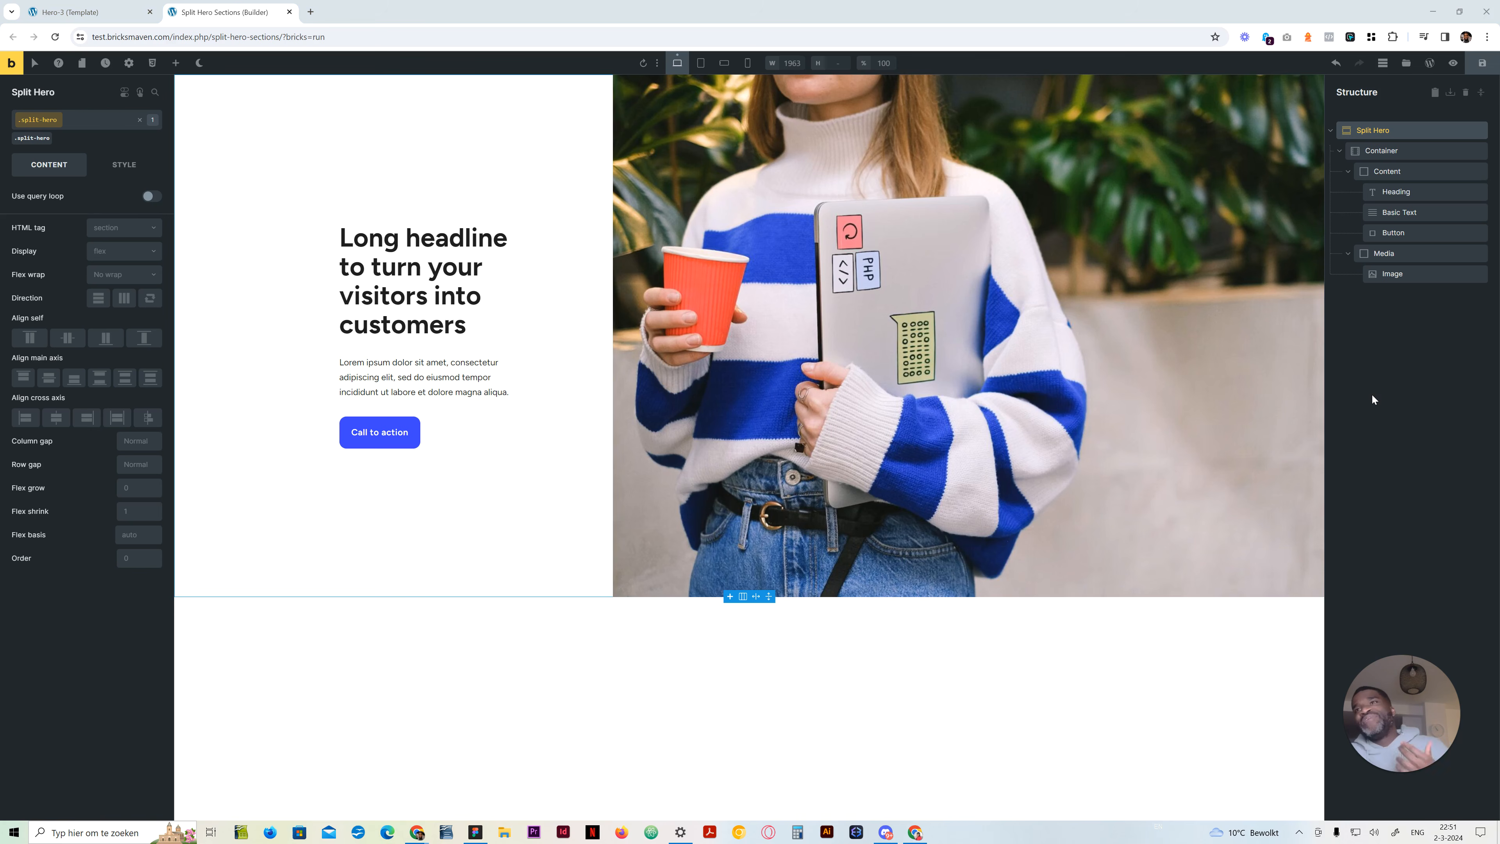